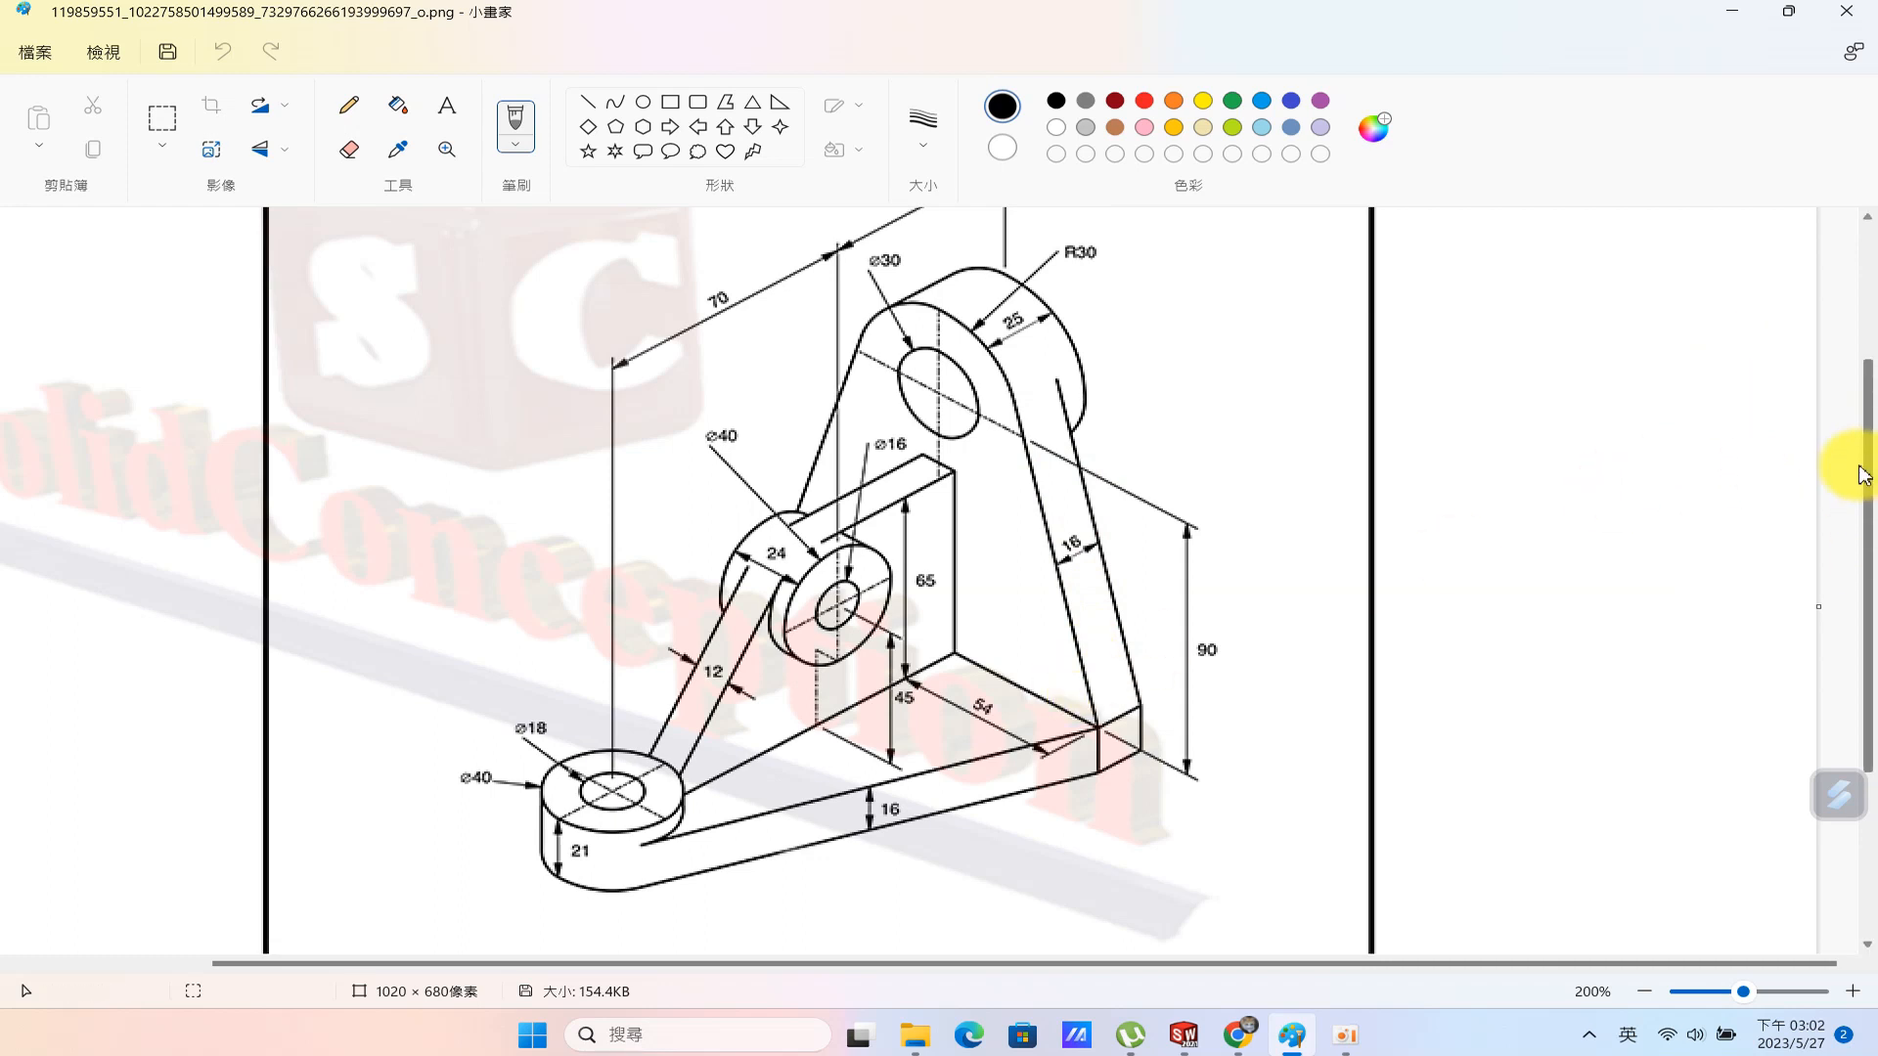
Switch from the reference drawing in Paint to SOLIDWORKS and start a sketch on the Top Plane.
scroll(1868, 406, "up", 2)
left_click_drag(1870, 406, 1871, 447)
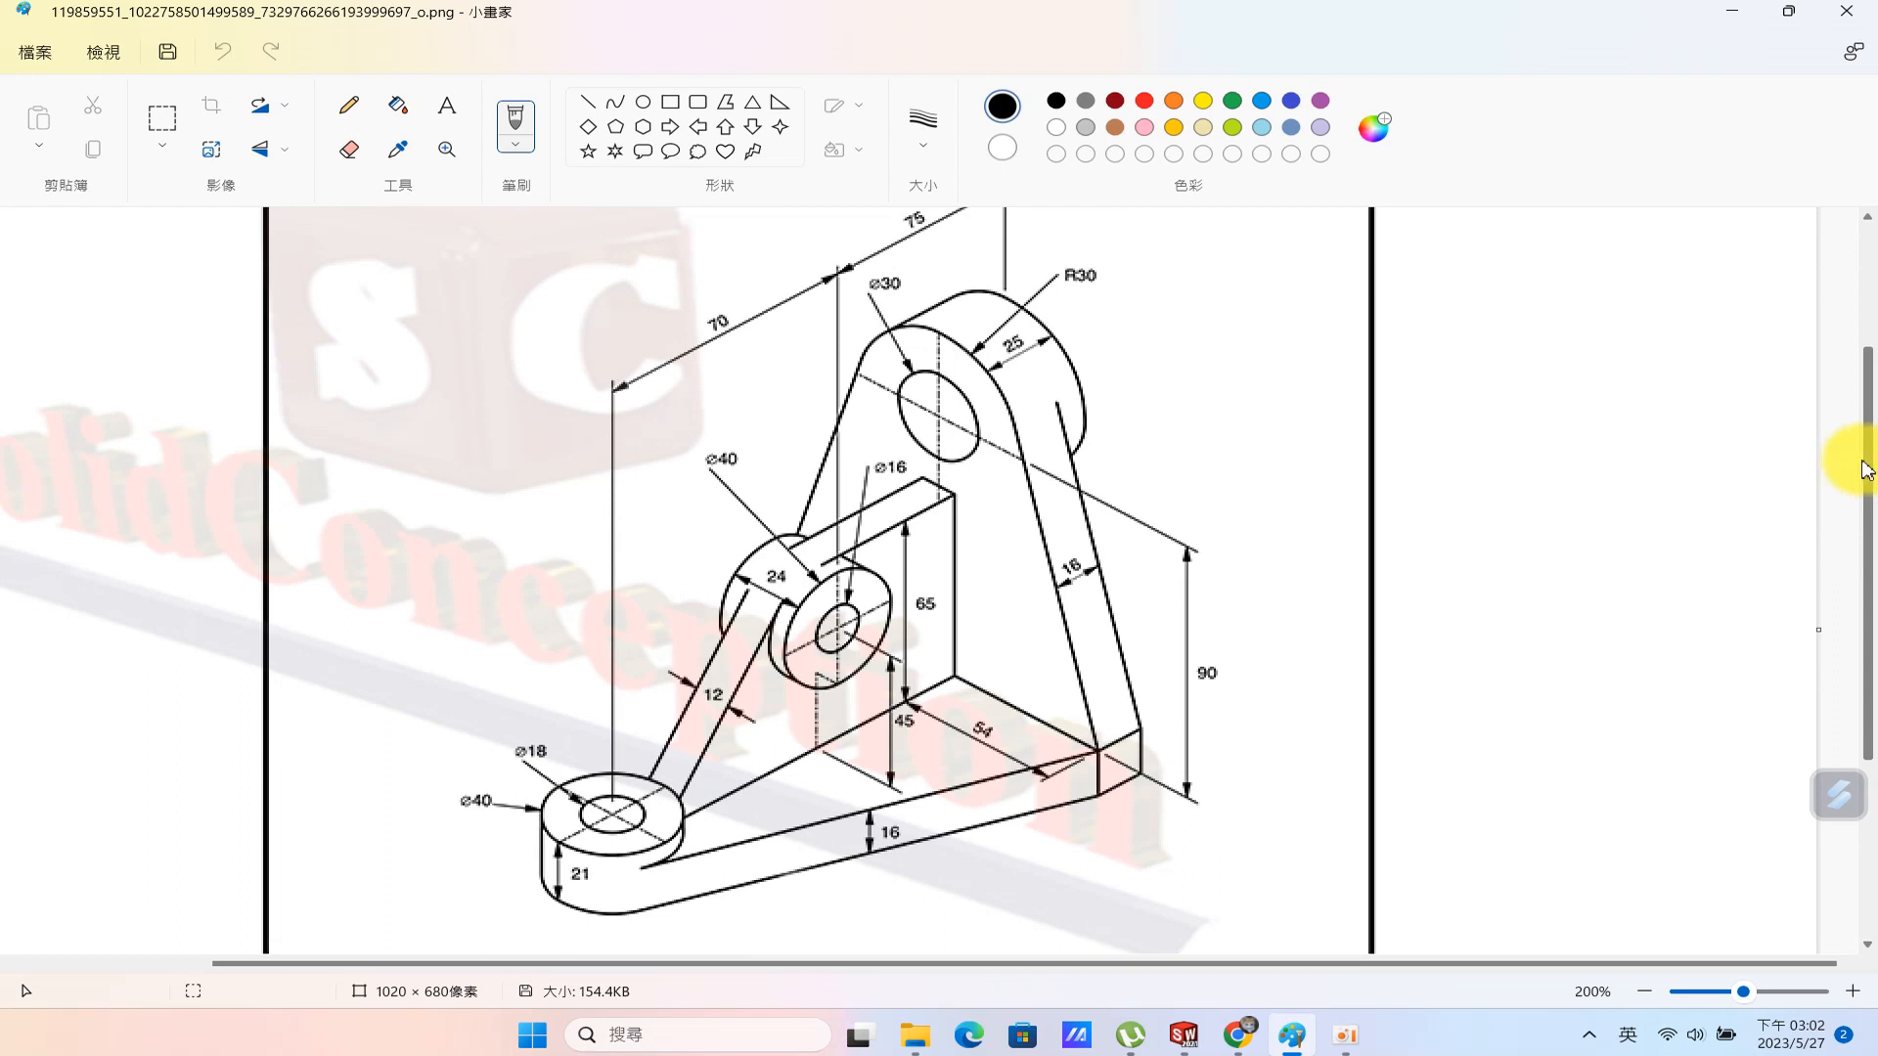
left_click(1790, 13)
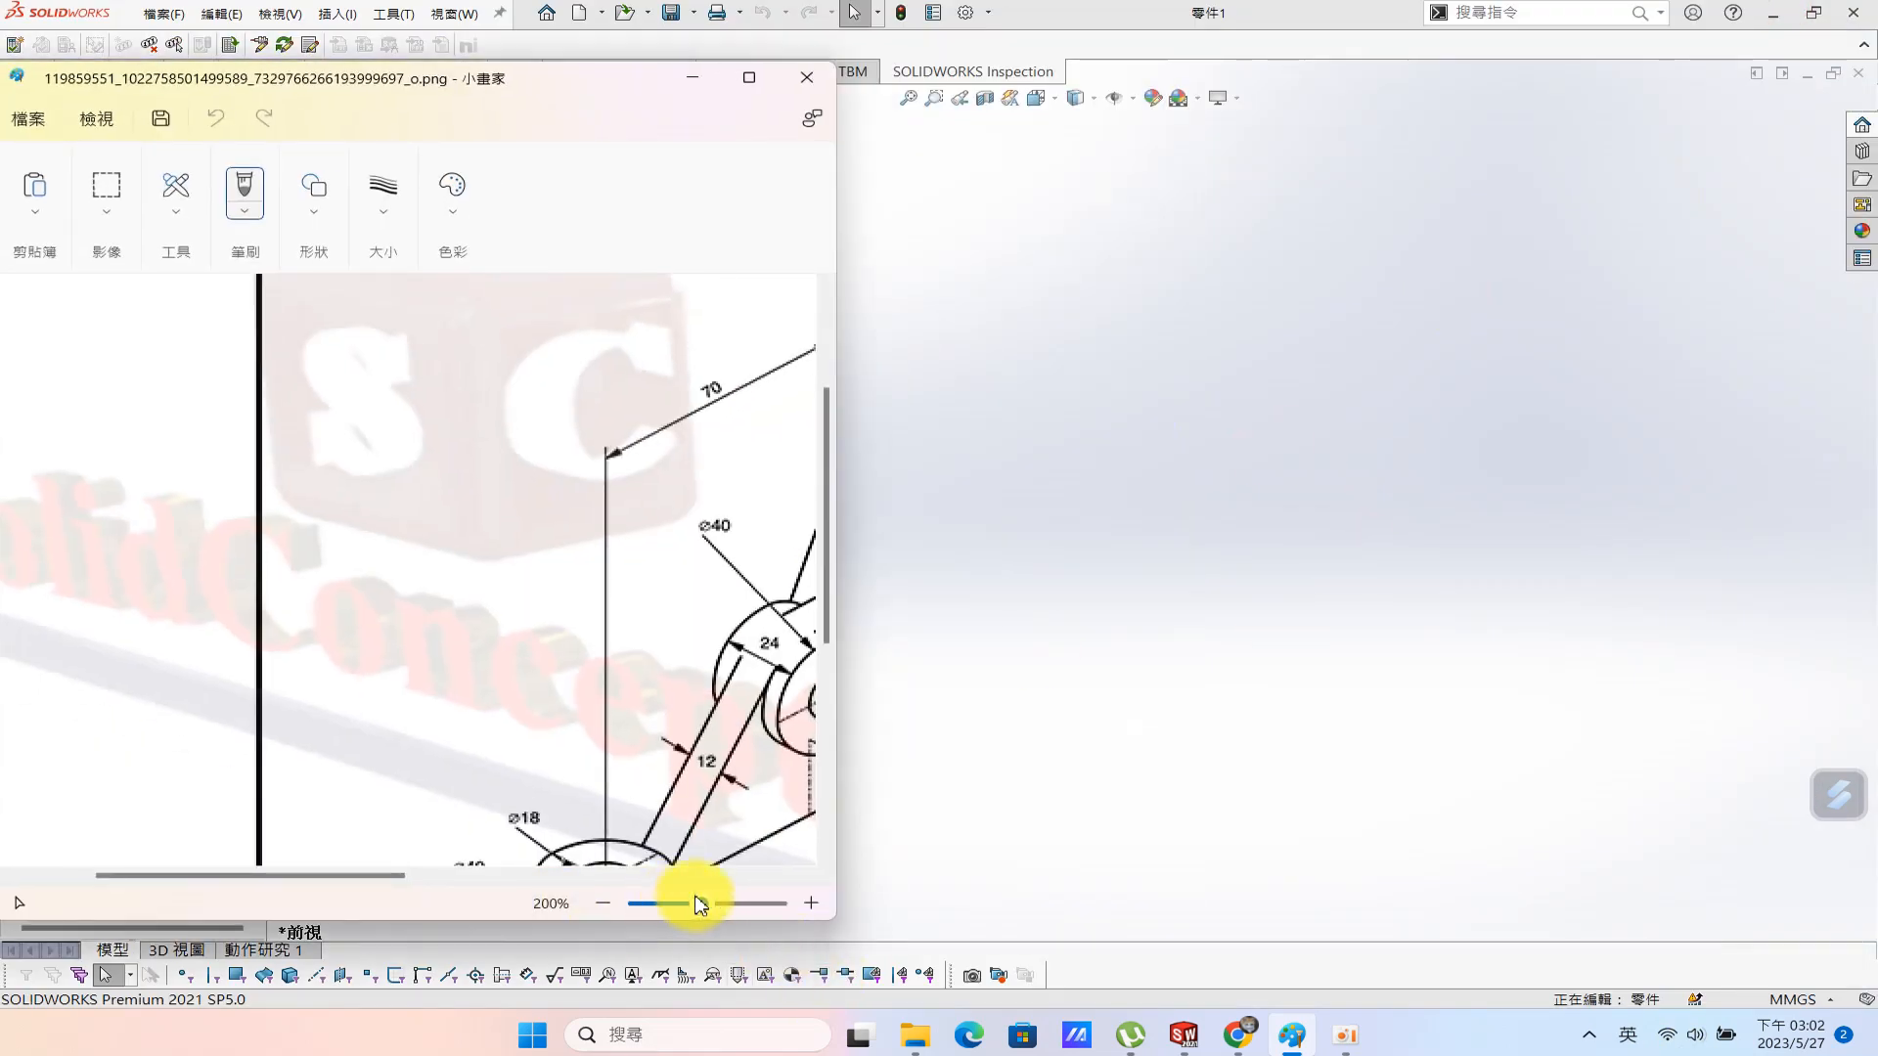
left_click_drag(700, 902, 687, 907)
left_click(1347, 545)
left_click(75, 301)
left_click(91, 281)
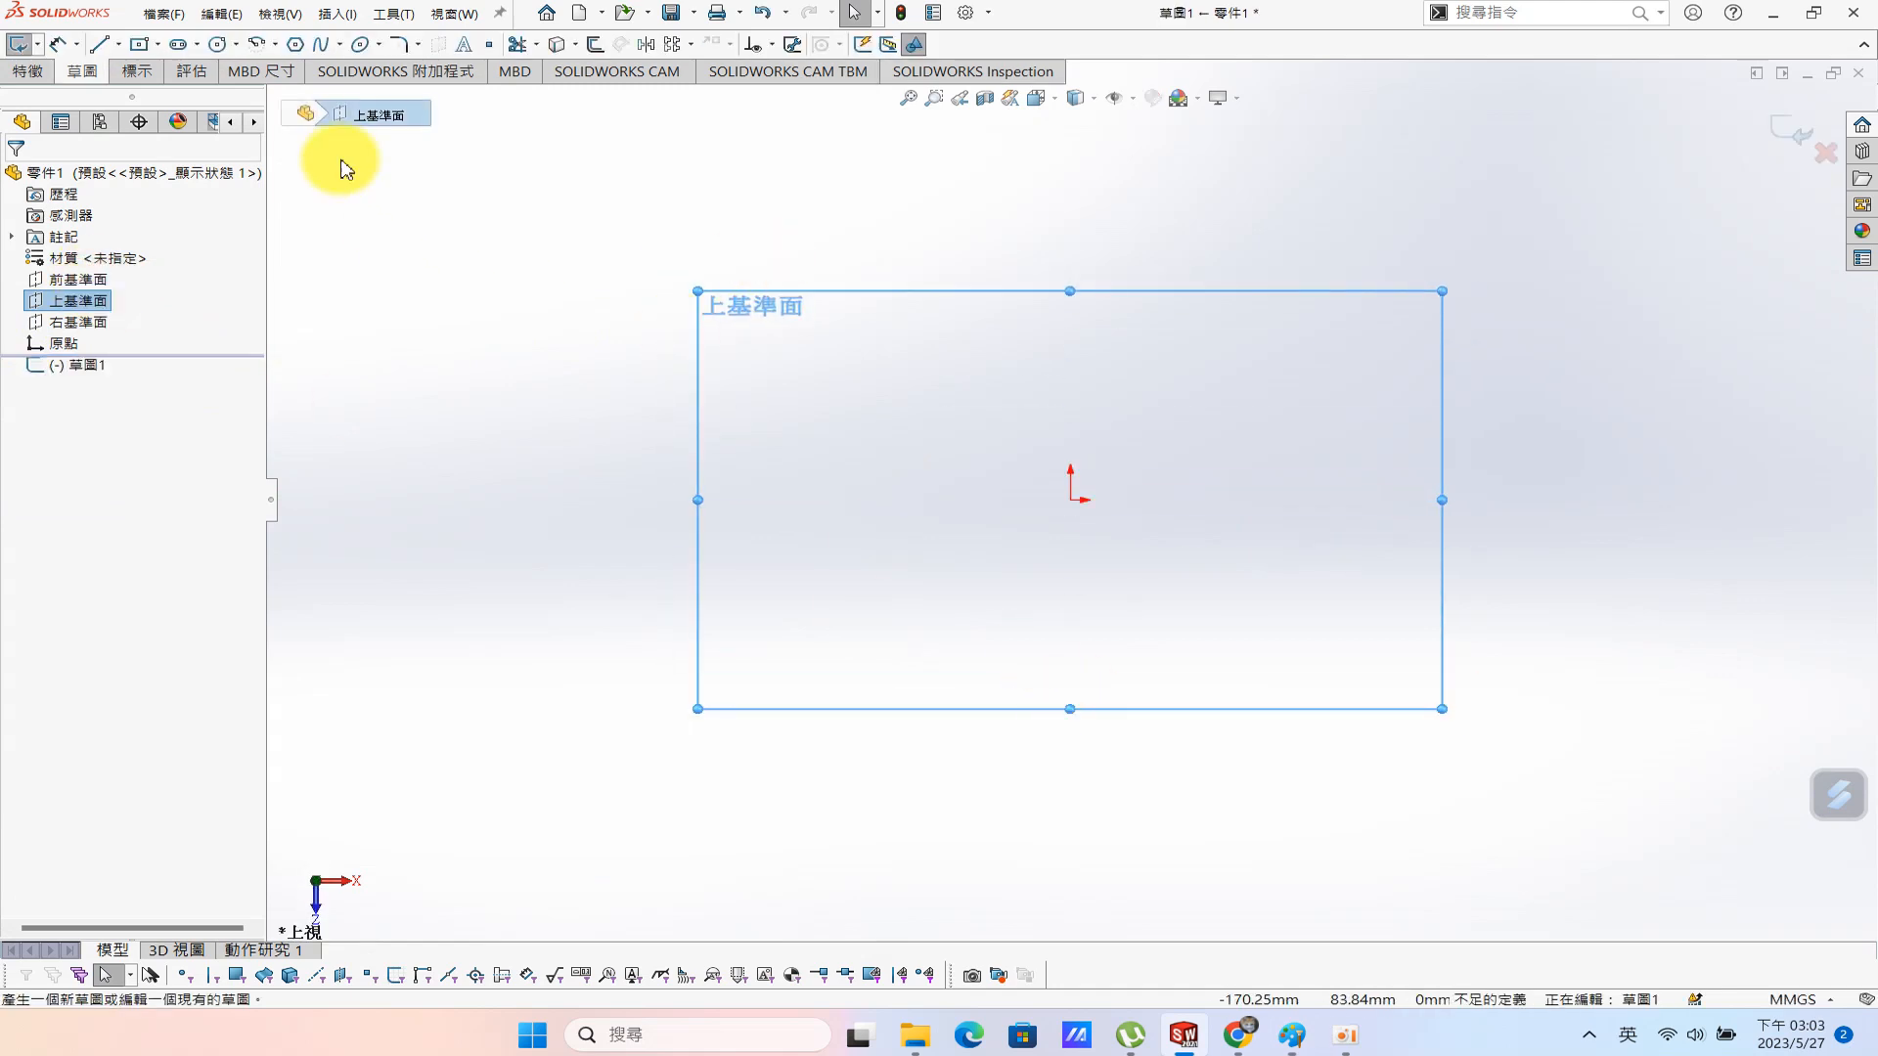
Sketch a circle centred on the origin with a radius of about 28 mm.
left_click(217, 44)
left_click(1073, 501)
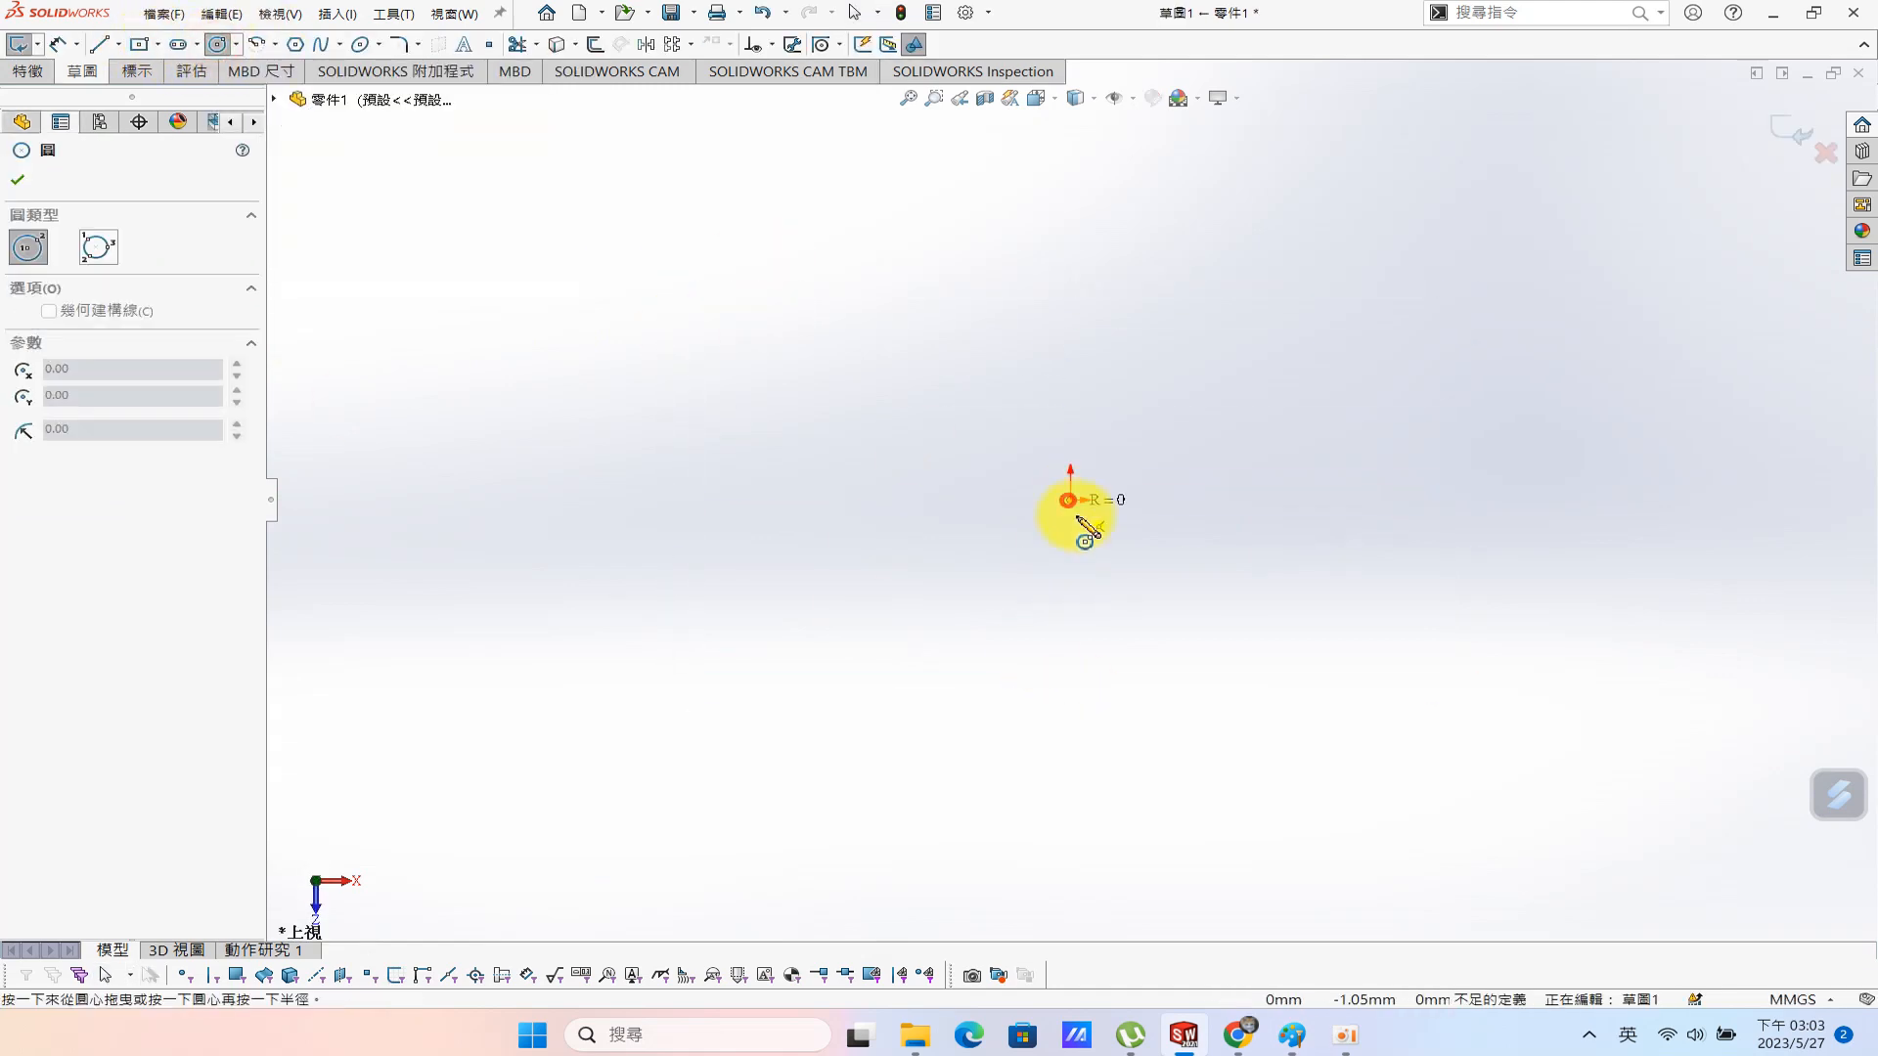
left_click(1193, 523)
scroll(1477, 454, "down", 3)
scroll(1076, 480, "up", 3)
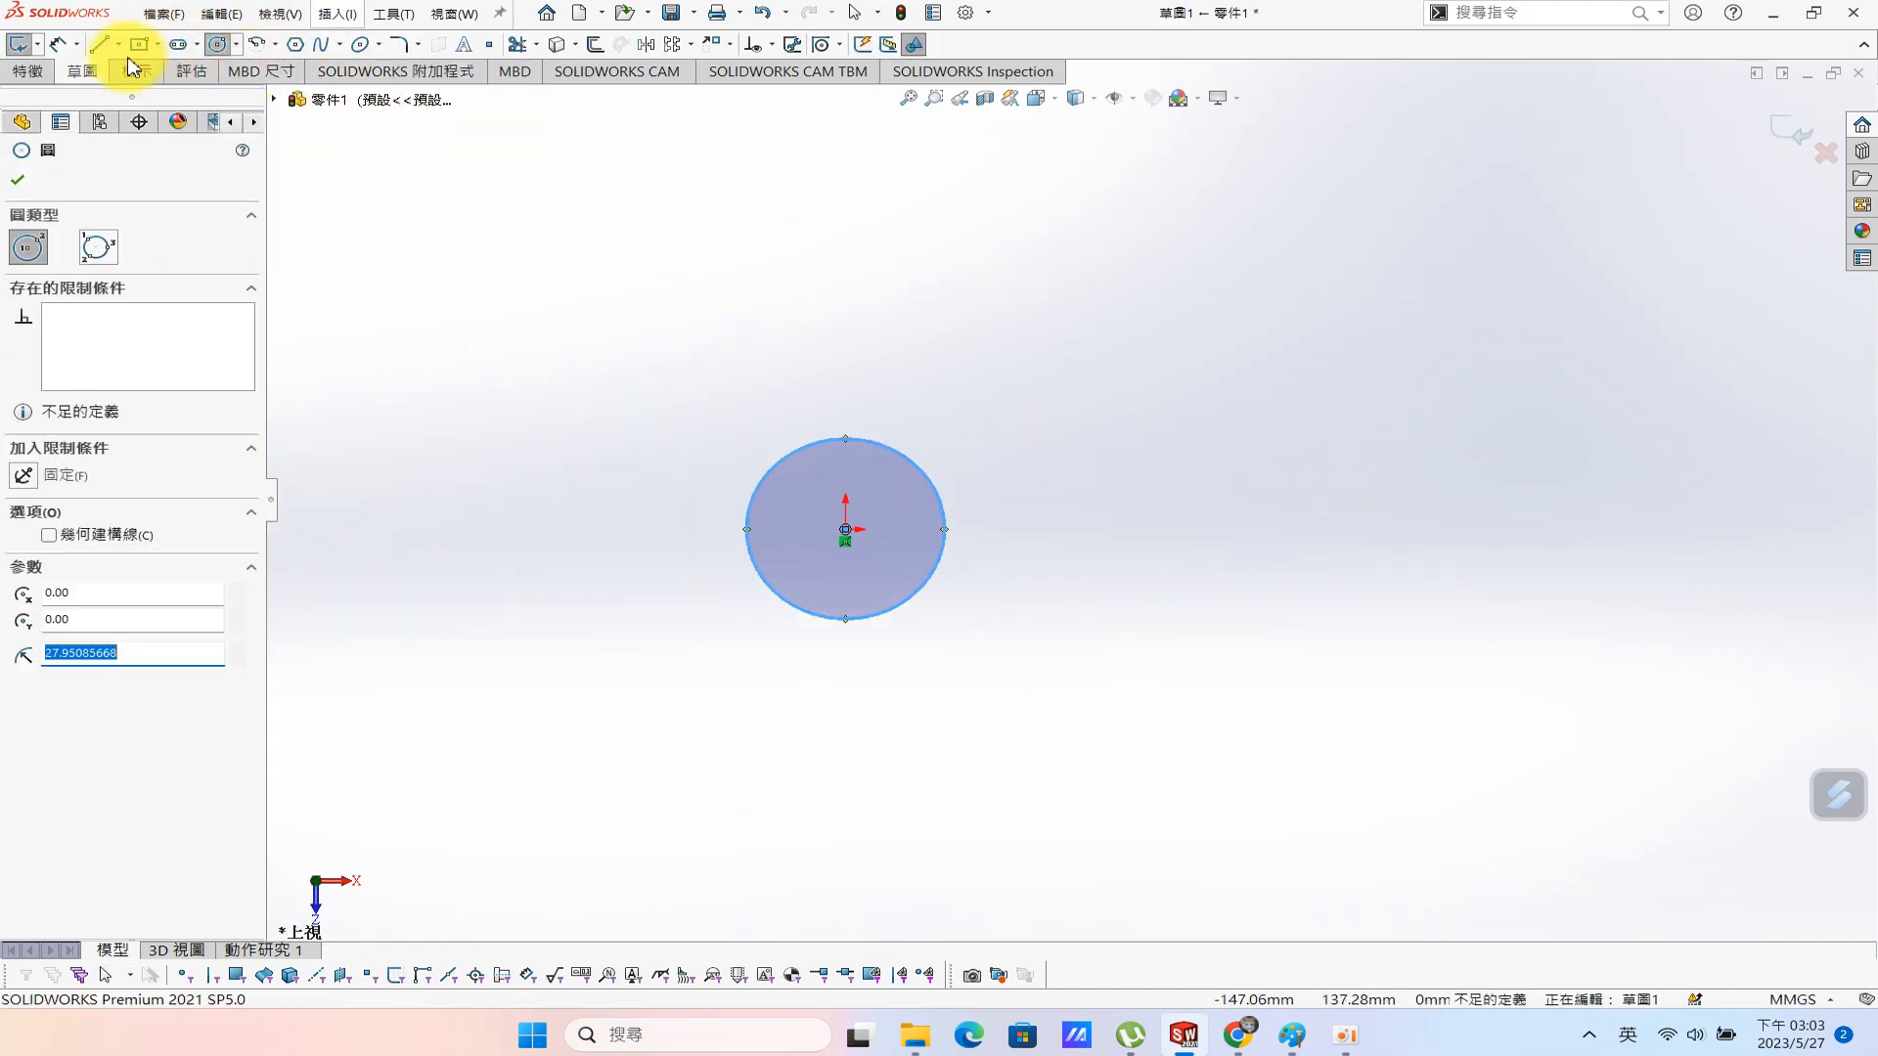
Sketch three connected lines around the circle: two sloped sides widening to the right and a near-vertical end line joining them.
left_click(98, 44)
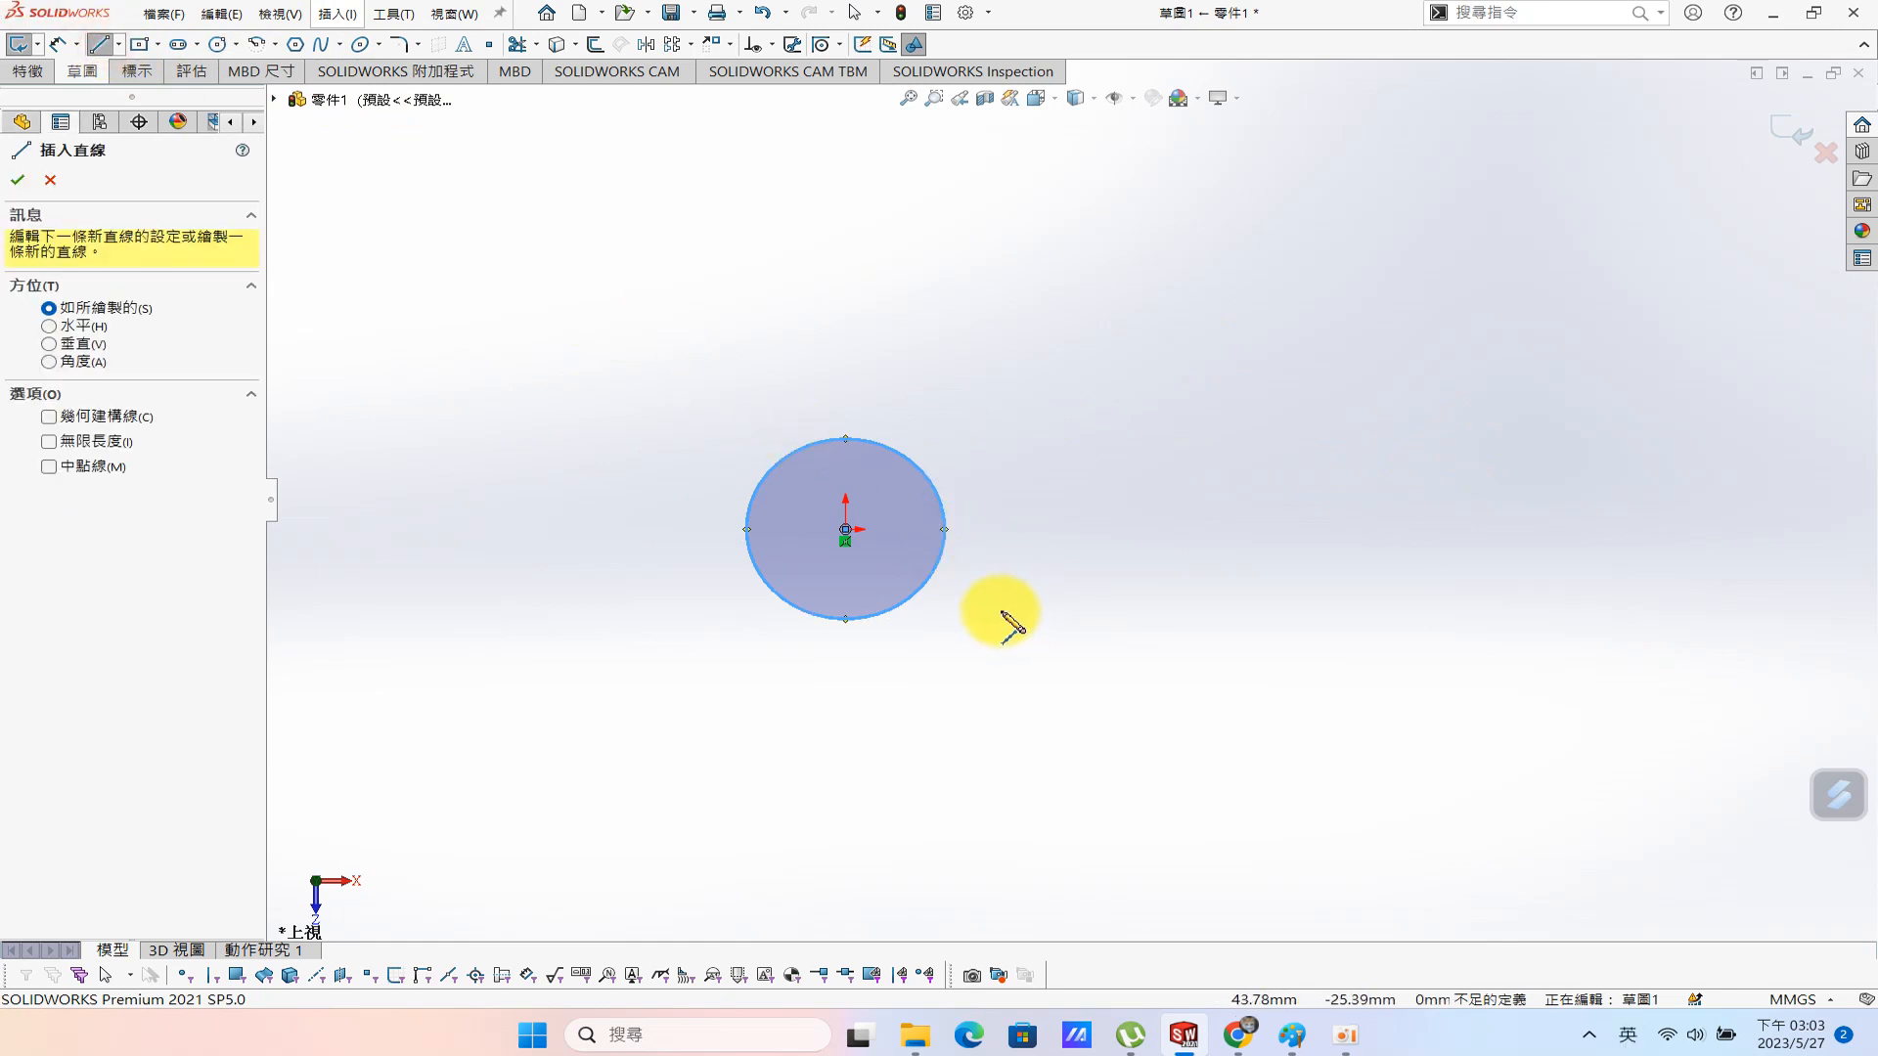
key("s")
left_click(729, 418)
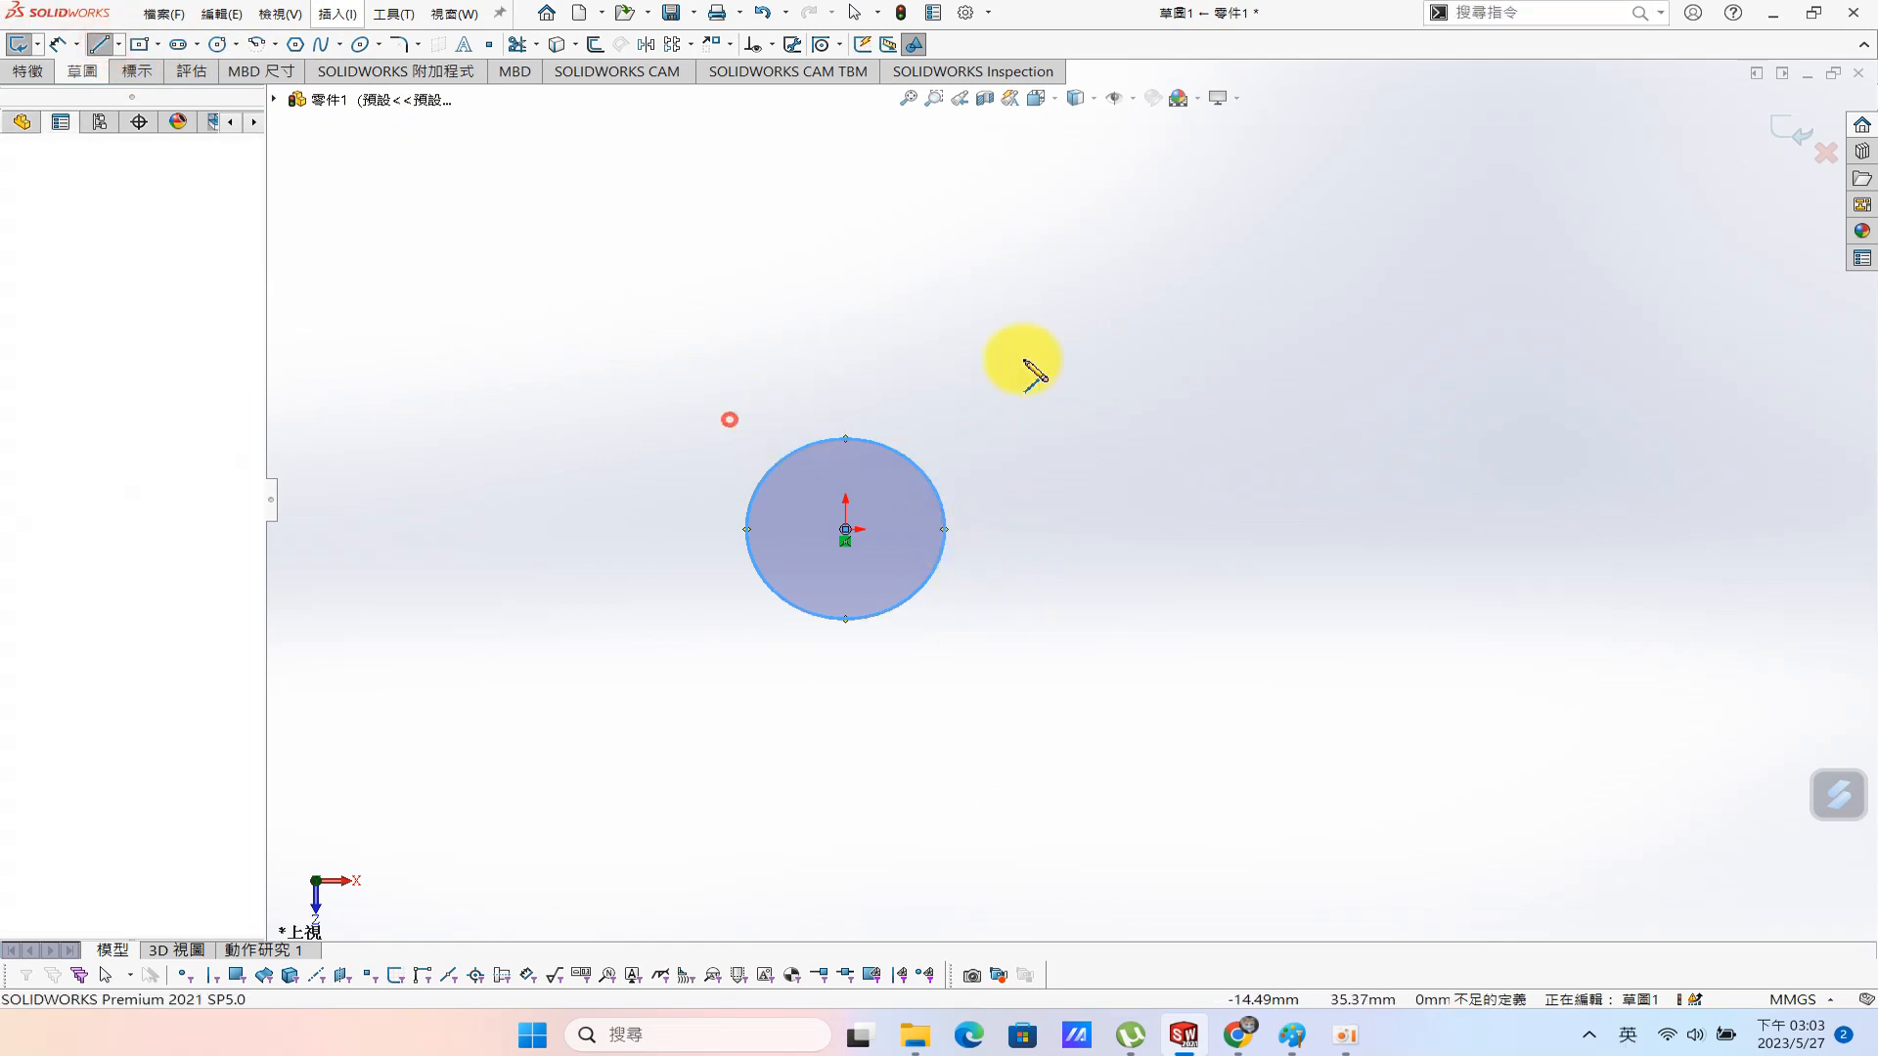
left_click(1401, 267)
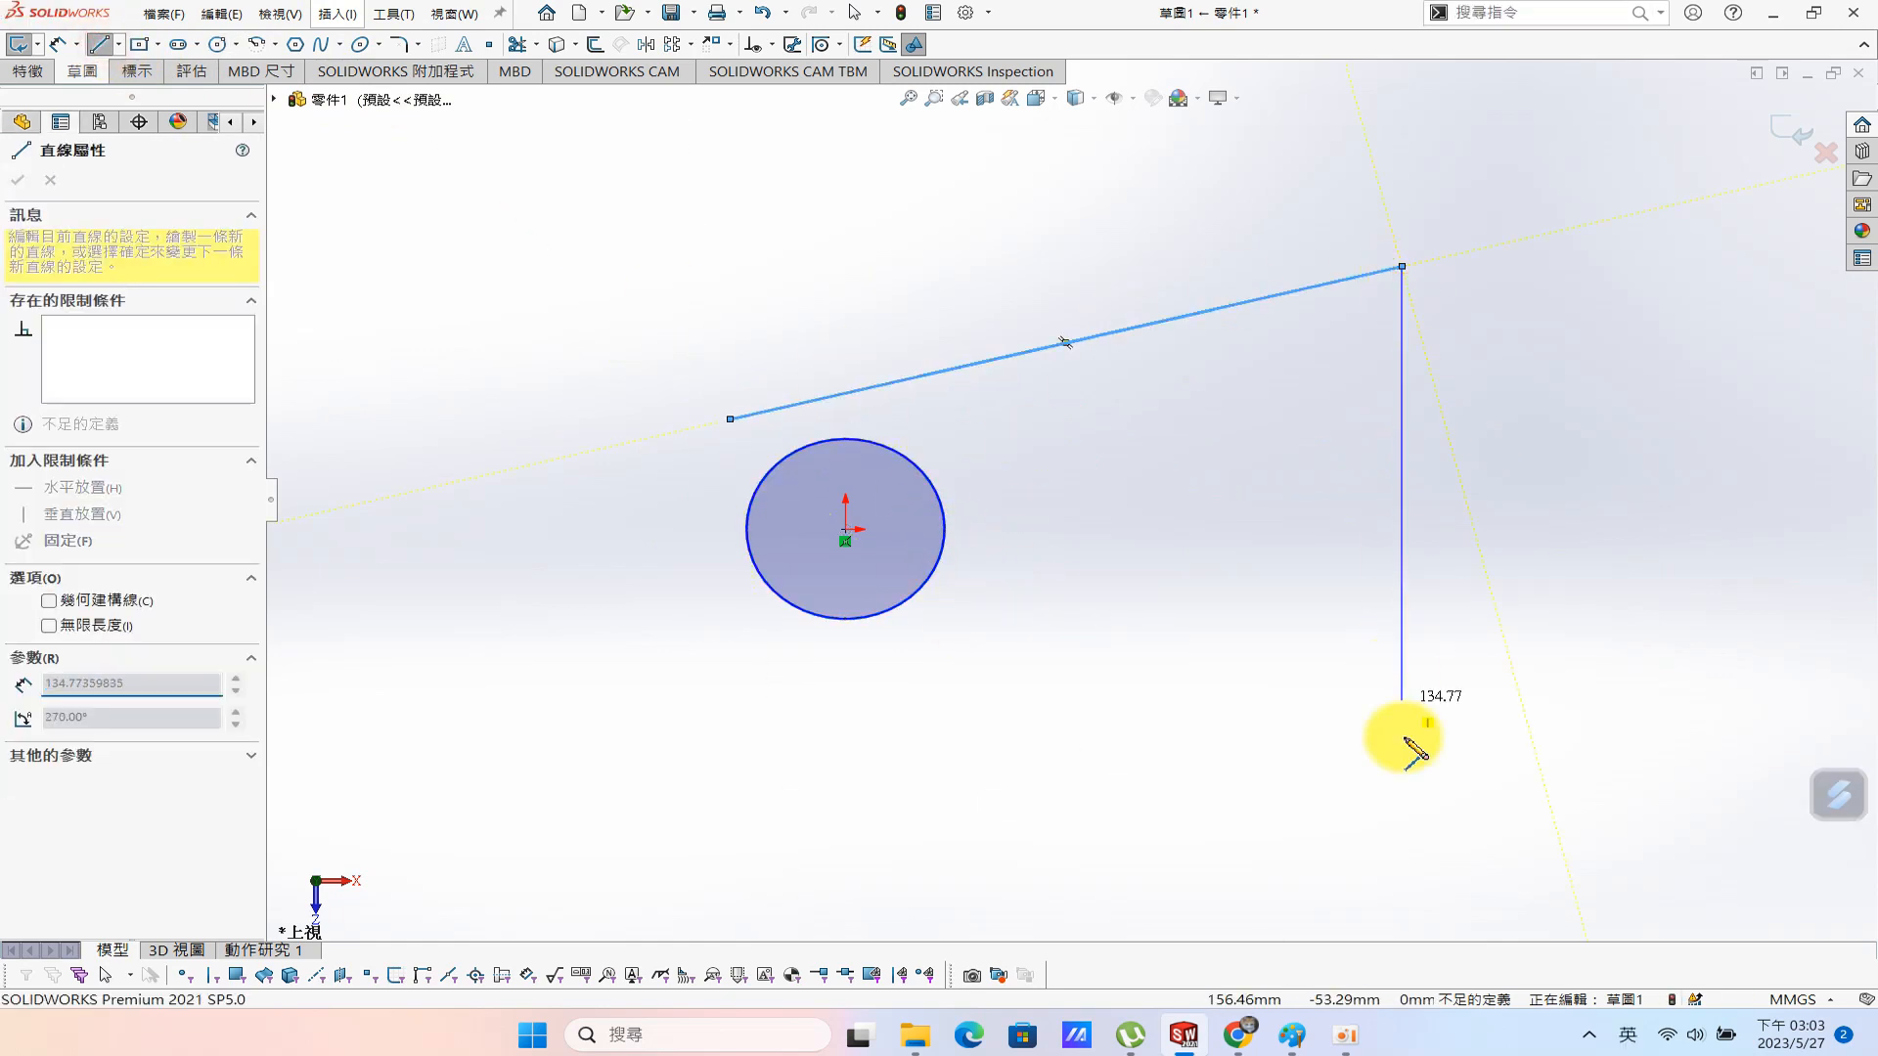
left_click(1392, 813)
left_click(709, 651)
key("Escape")
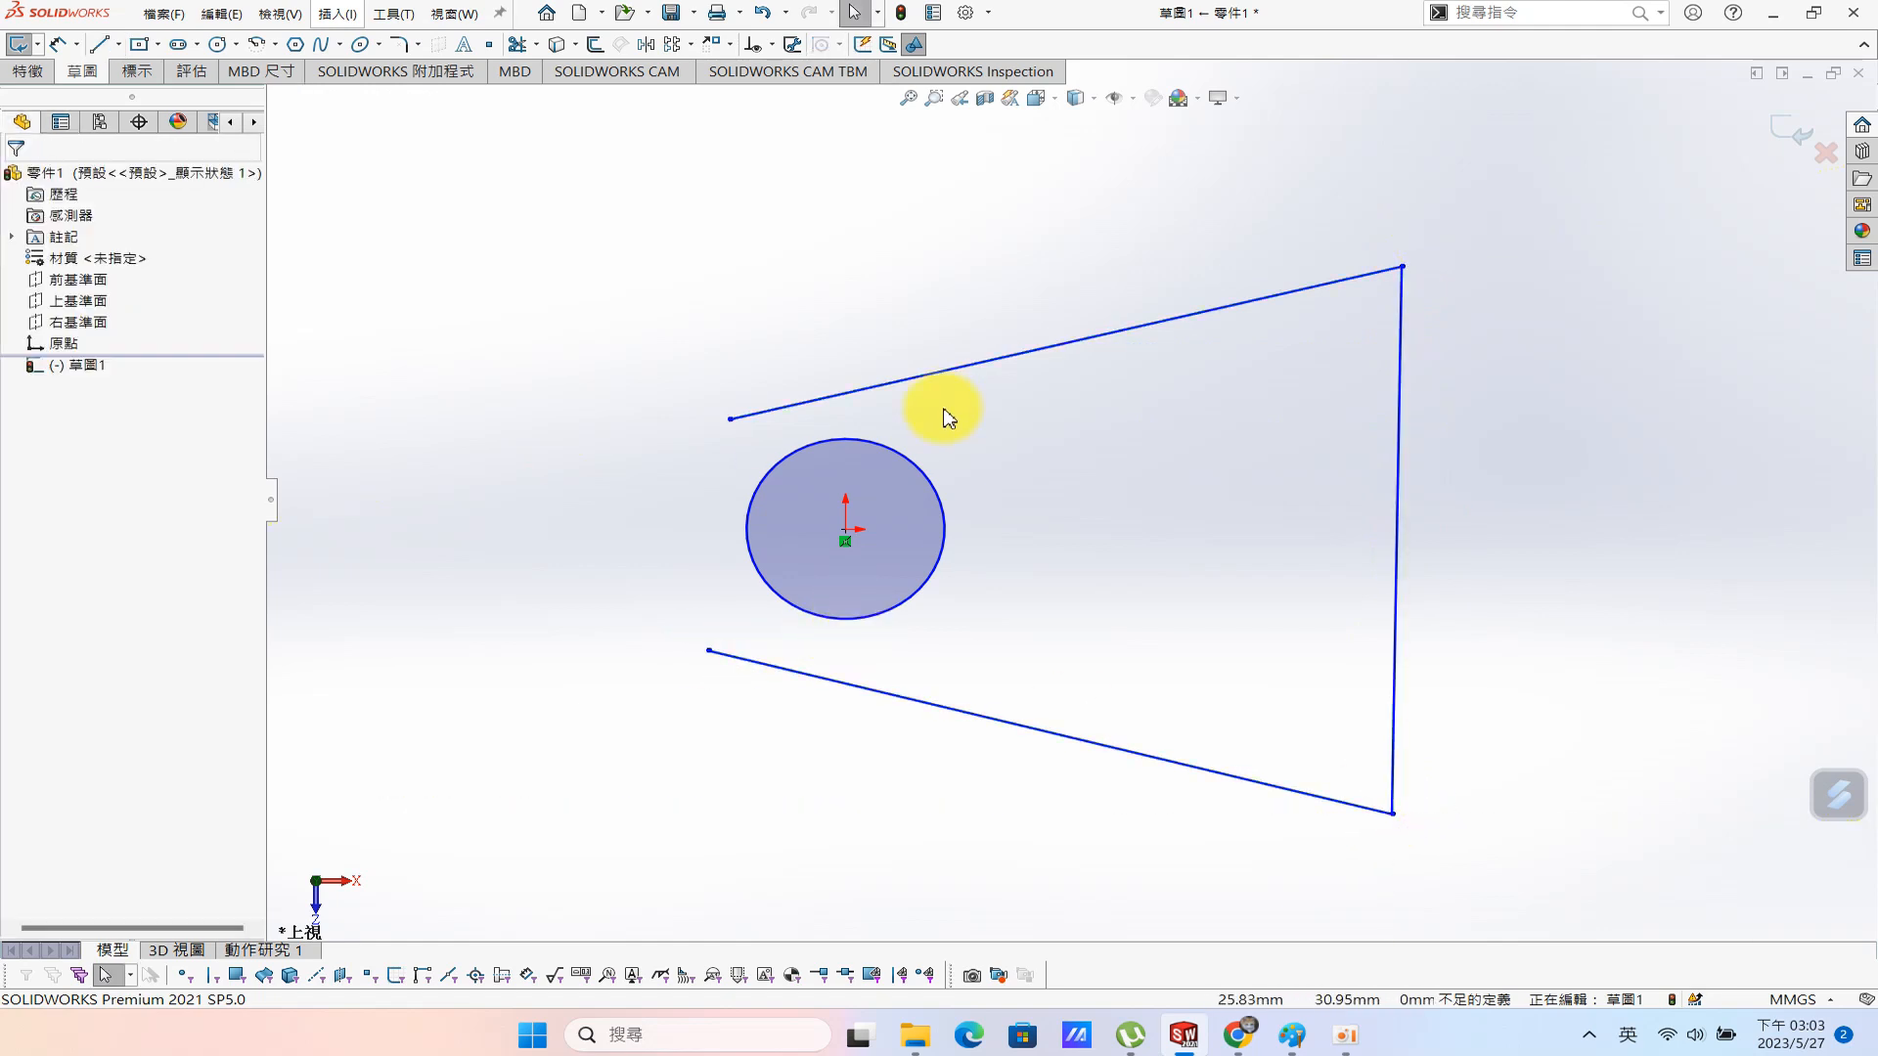
Make both sloped lines tangent to the circle and constrain the end line to be vertical.
left_click(888, 452)
left_click(954, 372, "ctrl")
left_click(42, 494)
left_click(603, 228)
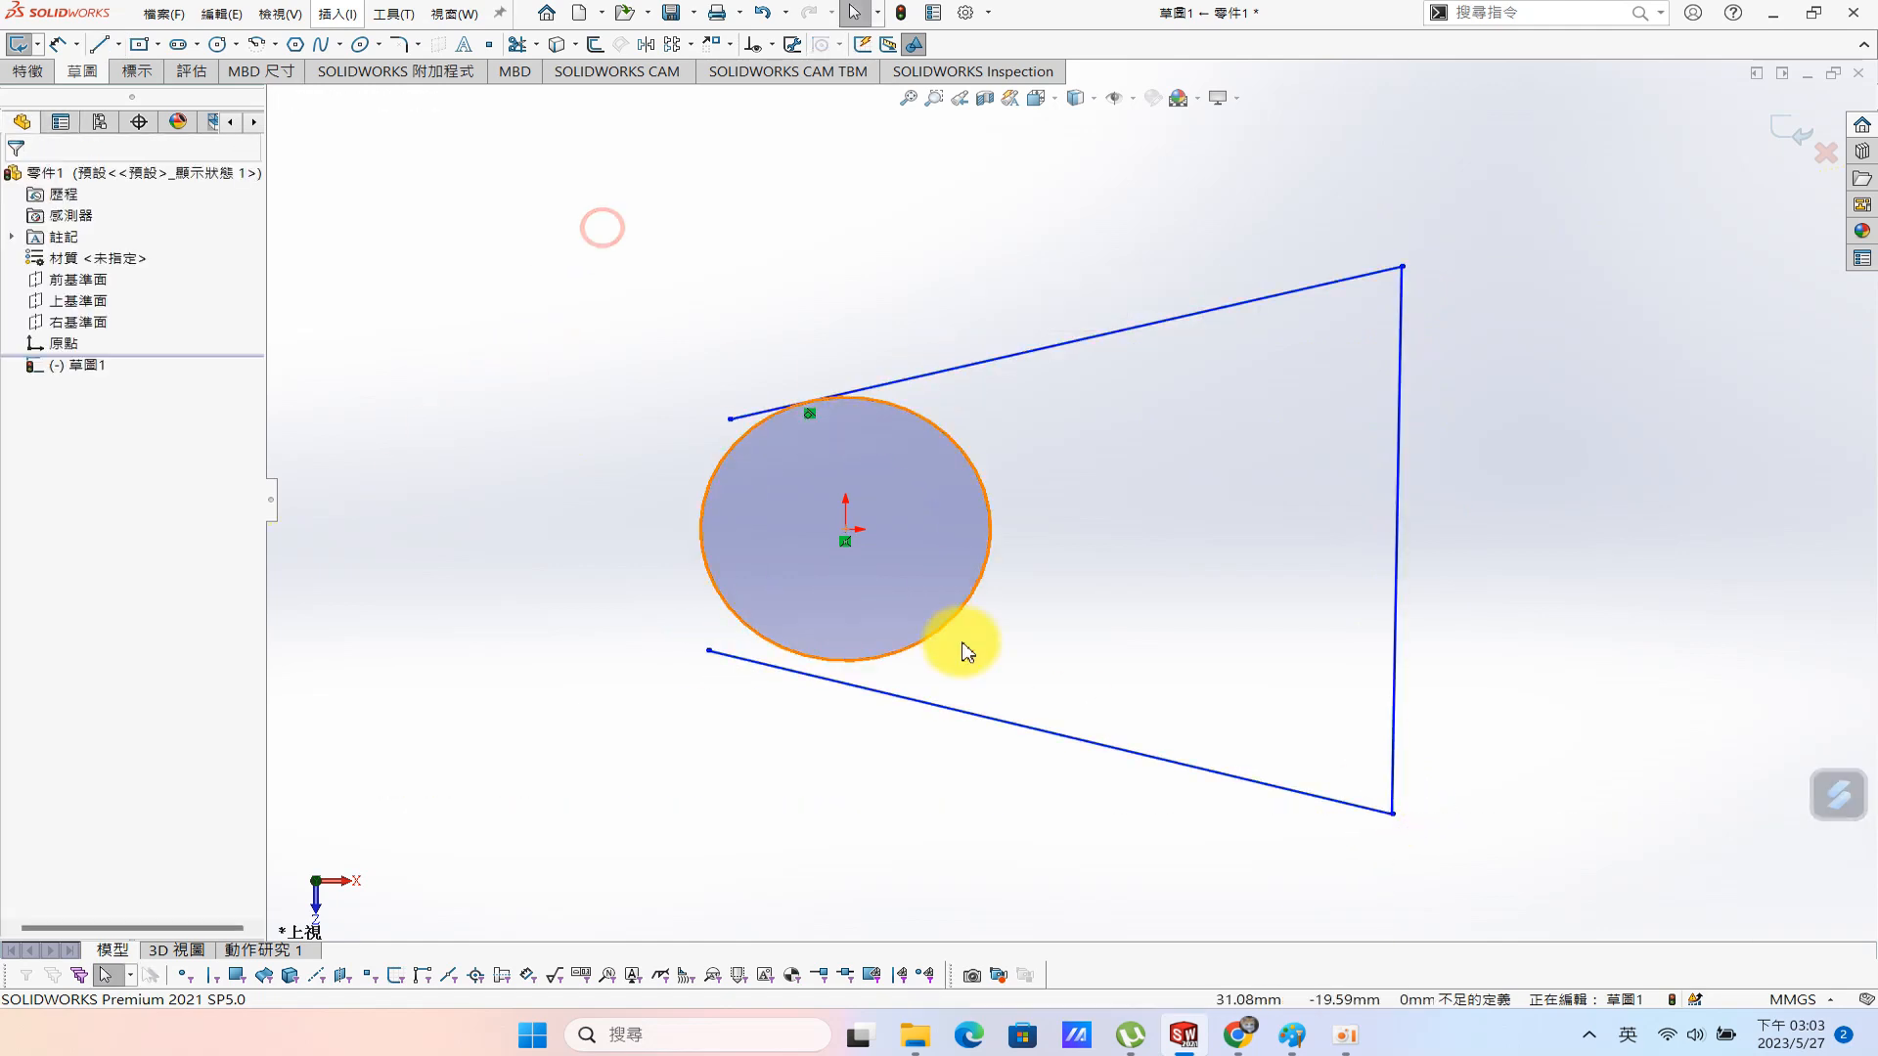
left_click(930, 641)
left_click(949, 708, "ctrl")
left_click(22, 493)
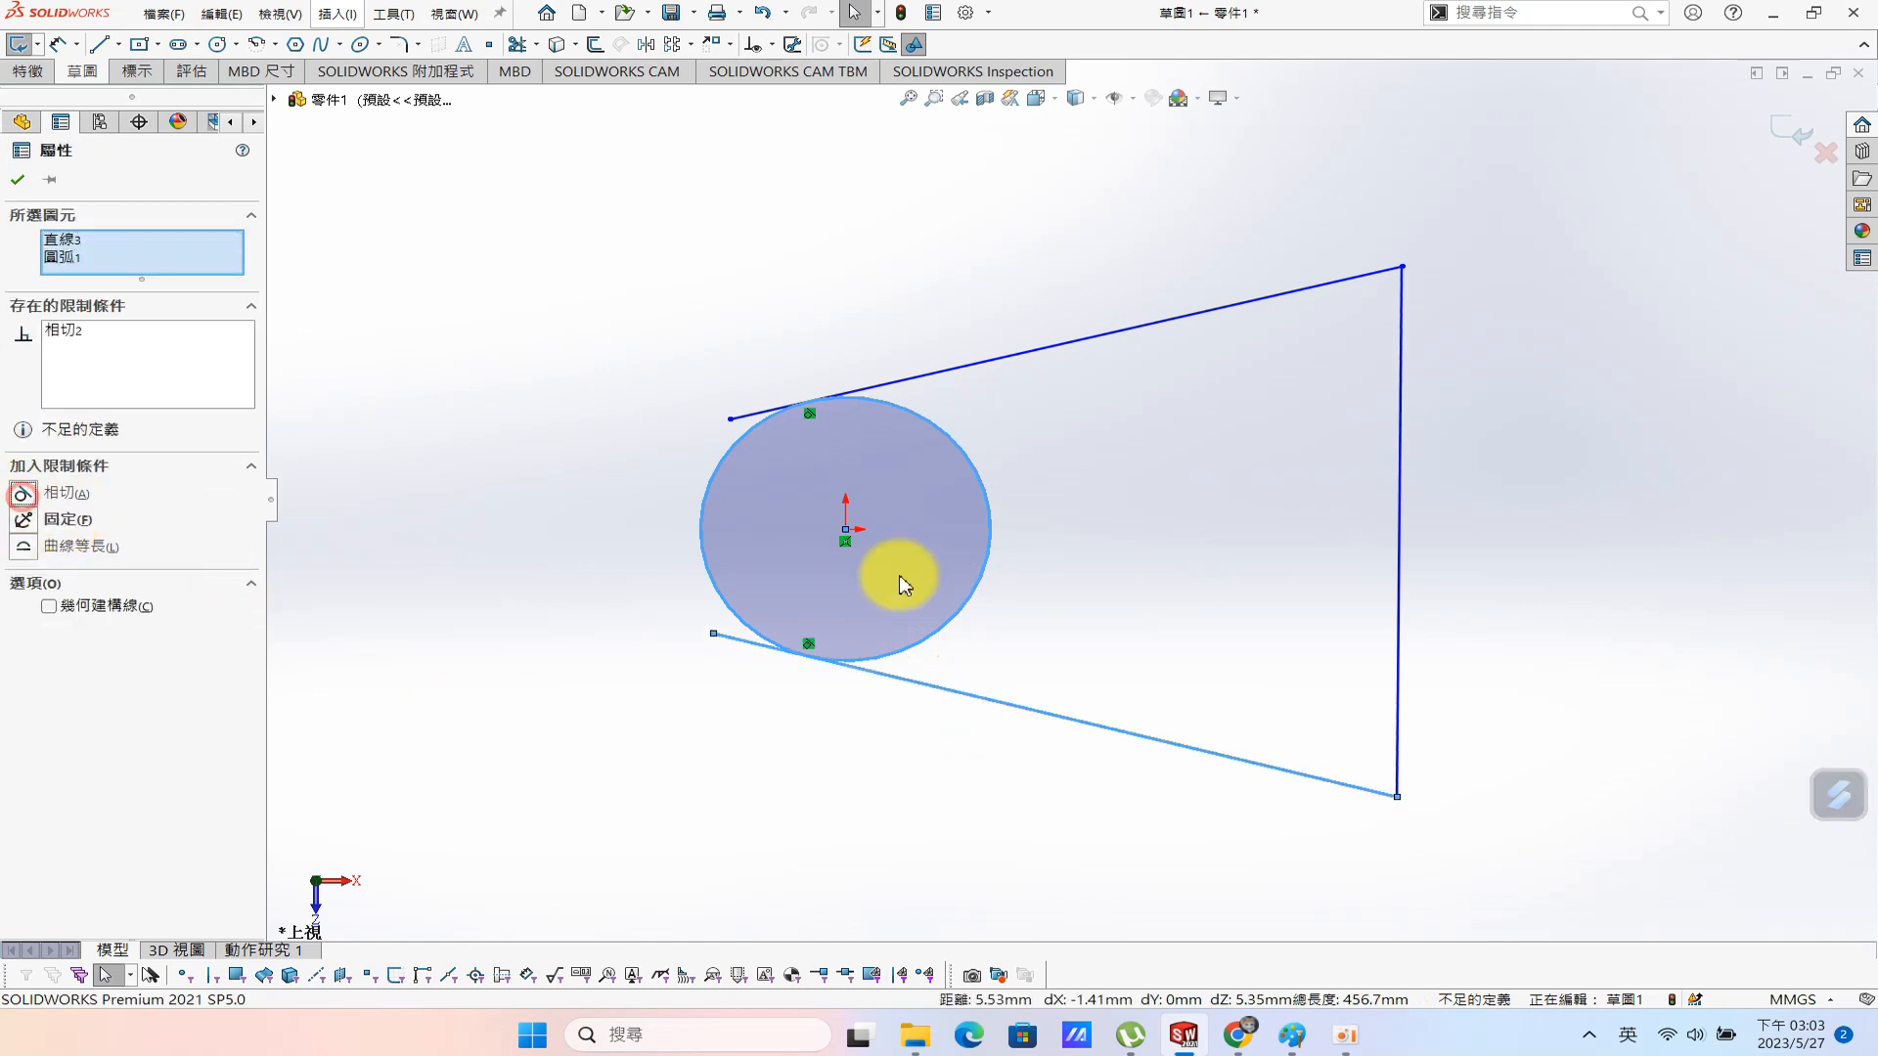
left_click(510, 561)
left_click(1400, 545)
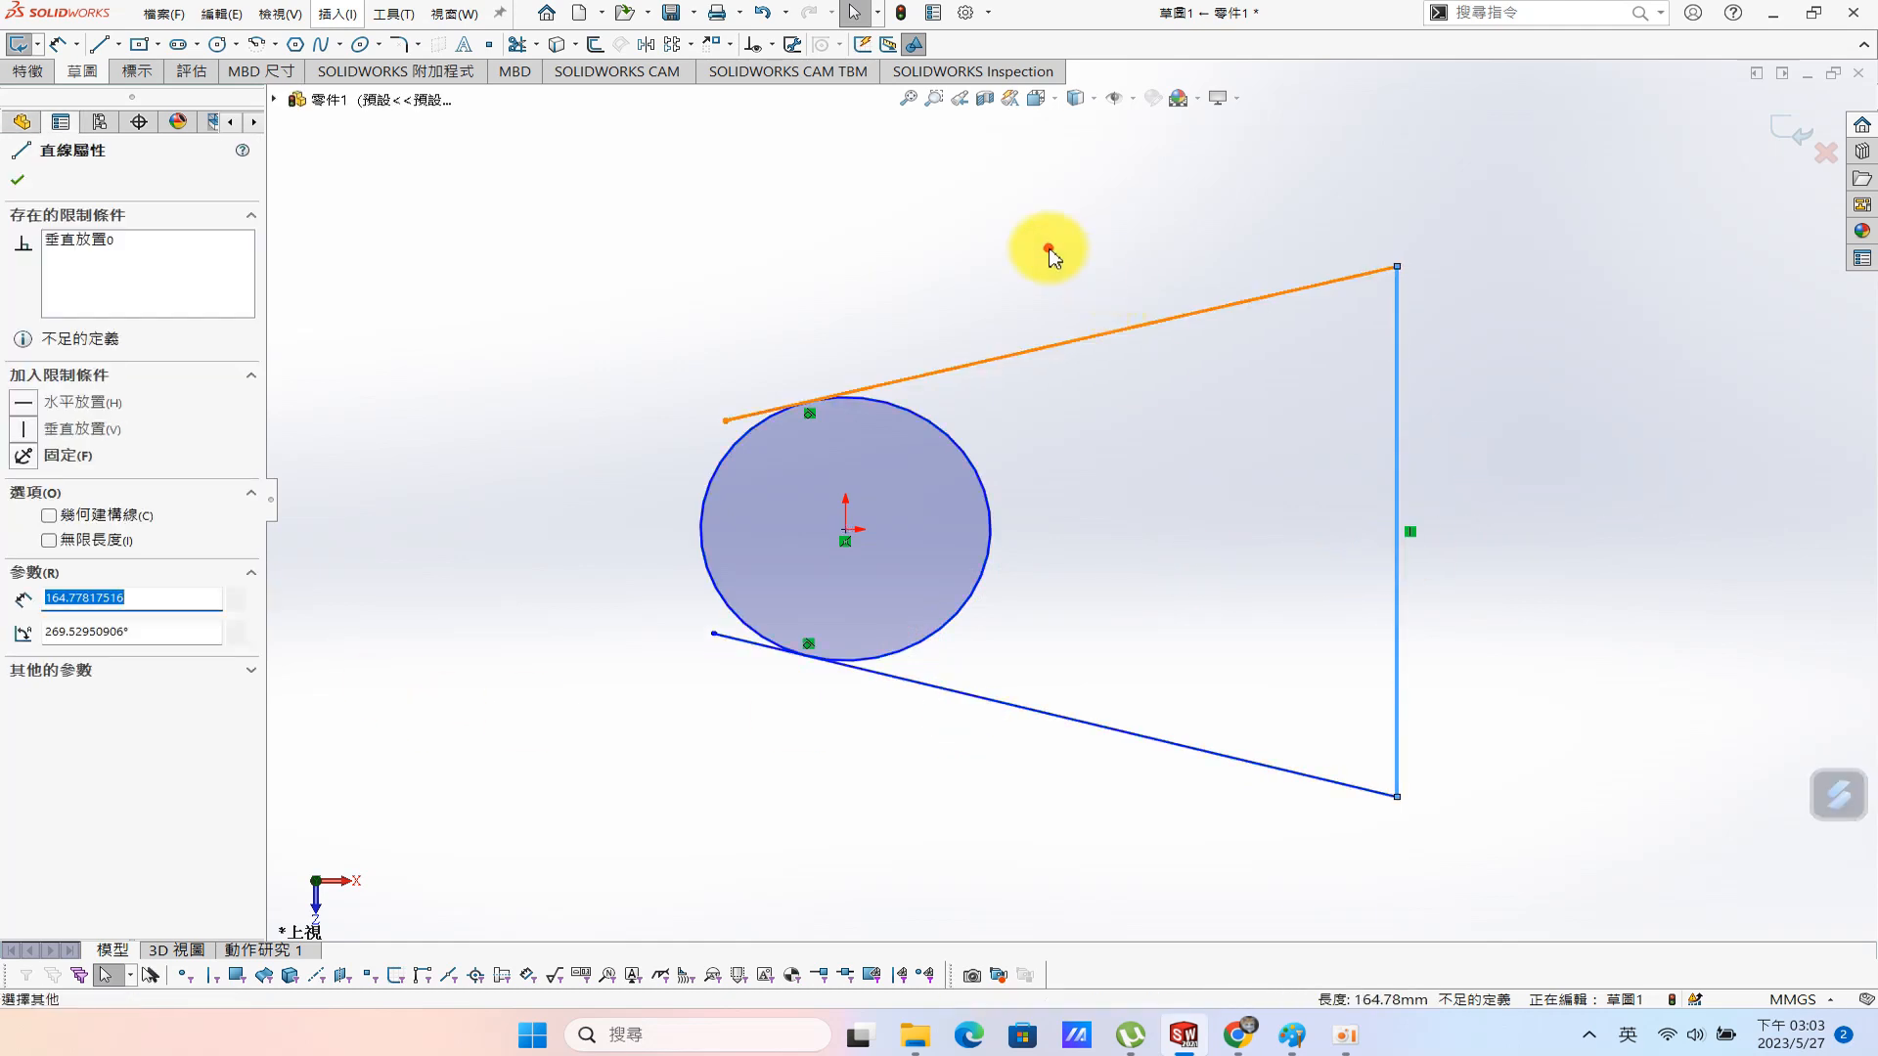
left_click(1051, 257)
Trim the line ends beyond the tangent points and the inner part of the circle to leave one closed outline.
key("s")
left_click(772, 382)
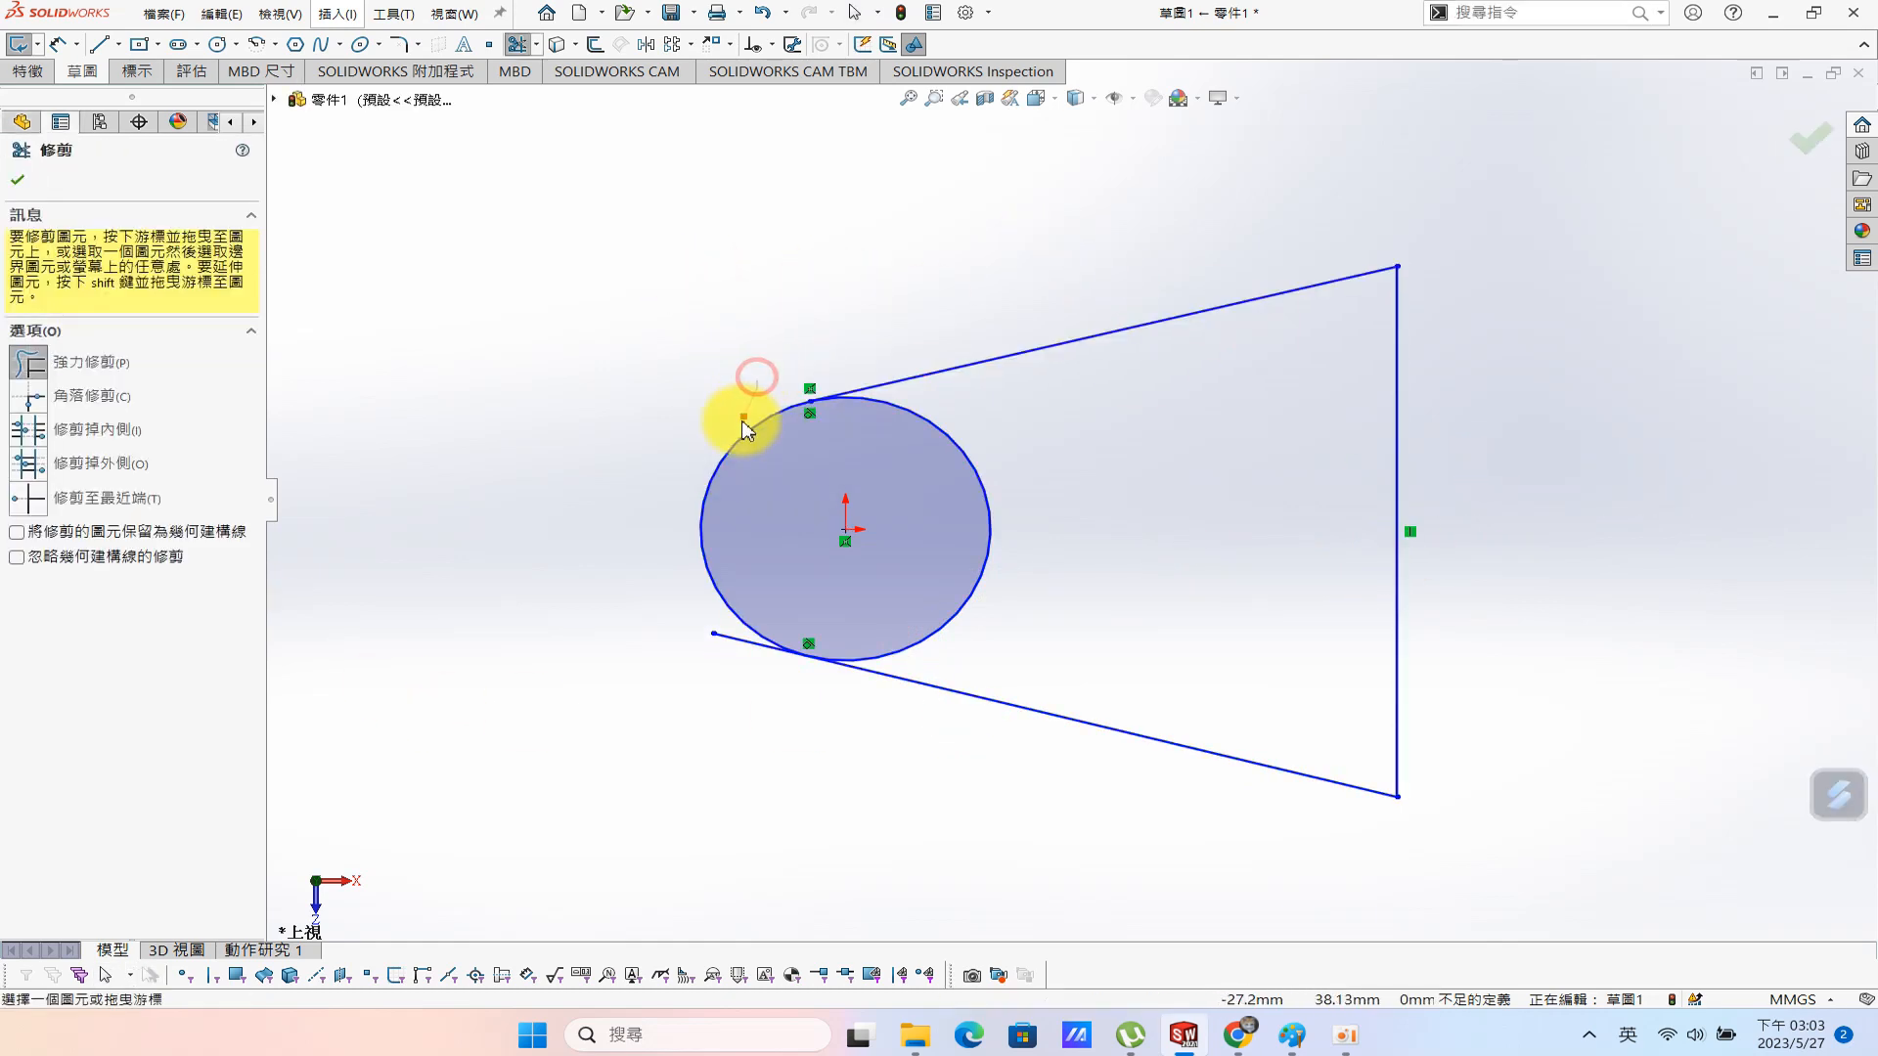
left_click_drag(743, 668, 1039, 532)
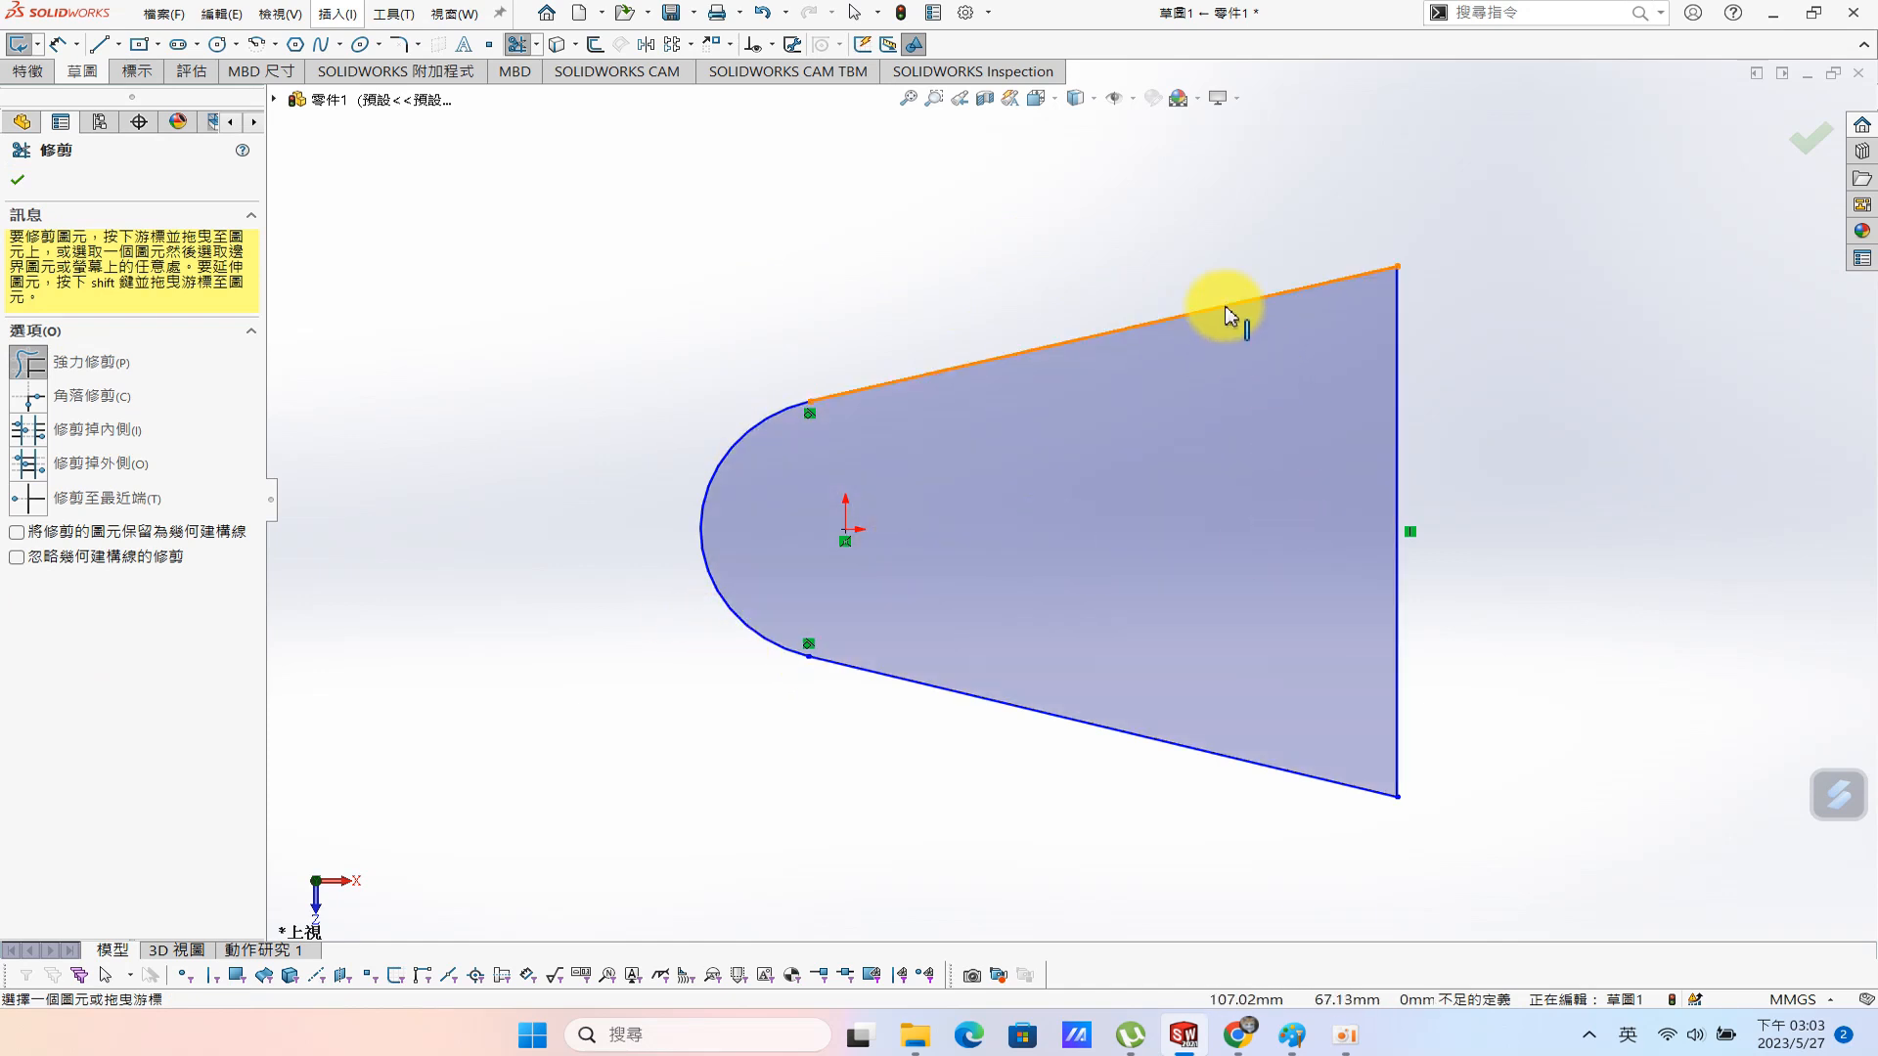
right_click(1404, 468)
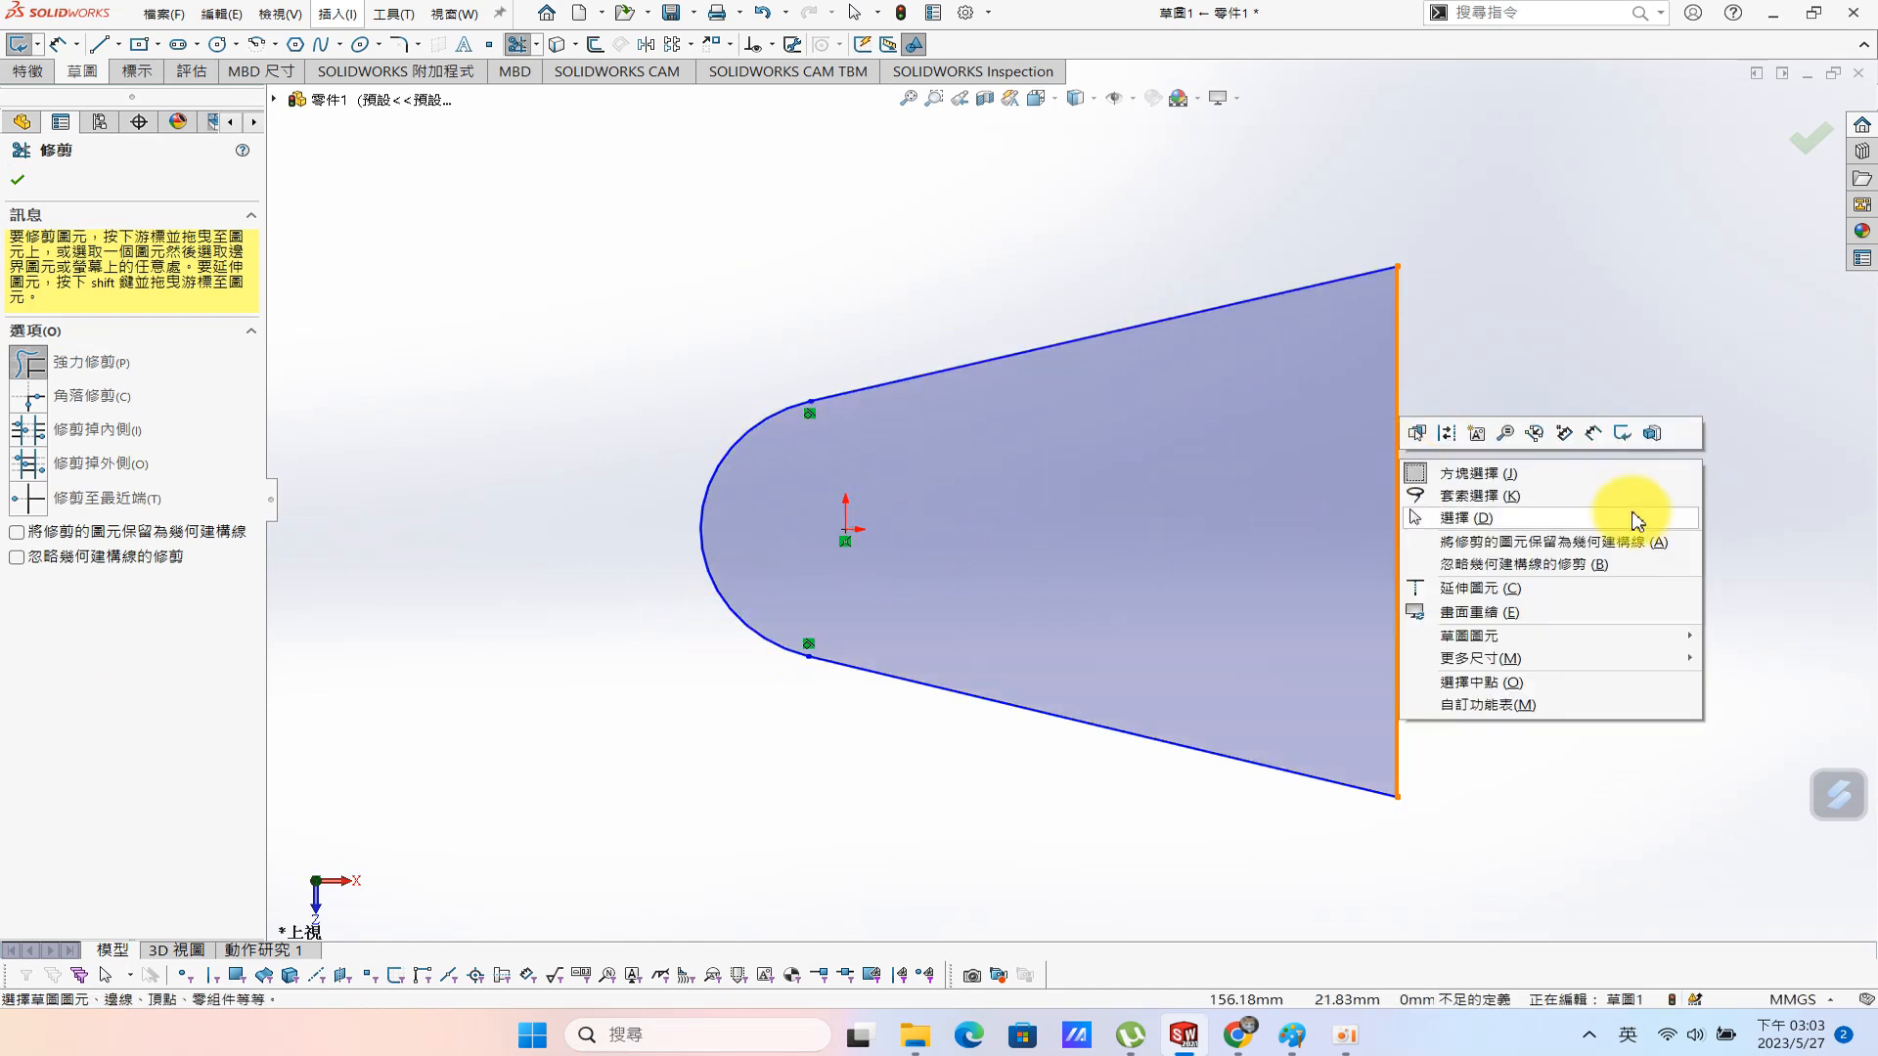
left_click(1515, 682)
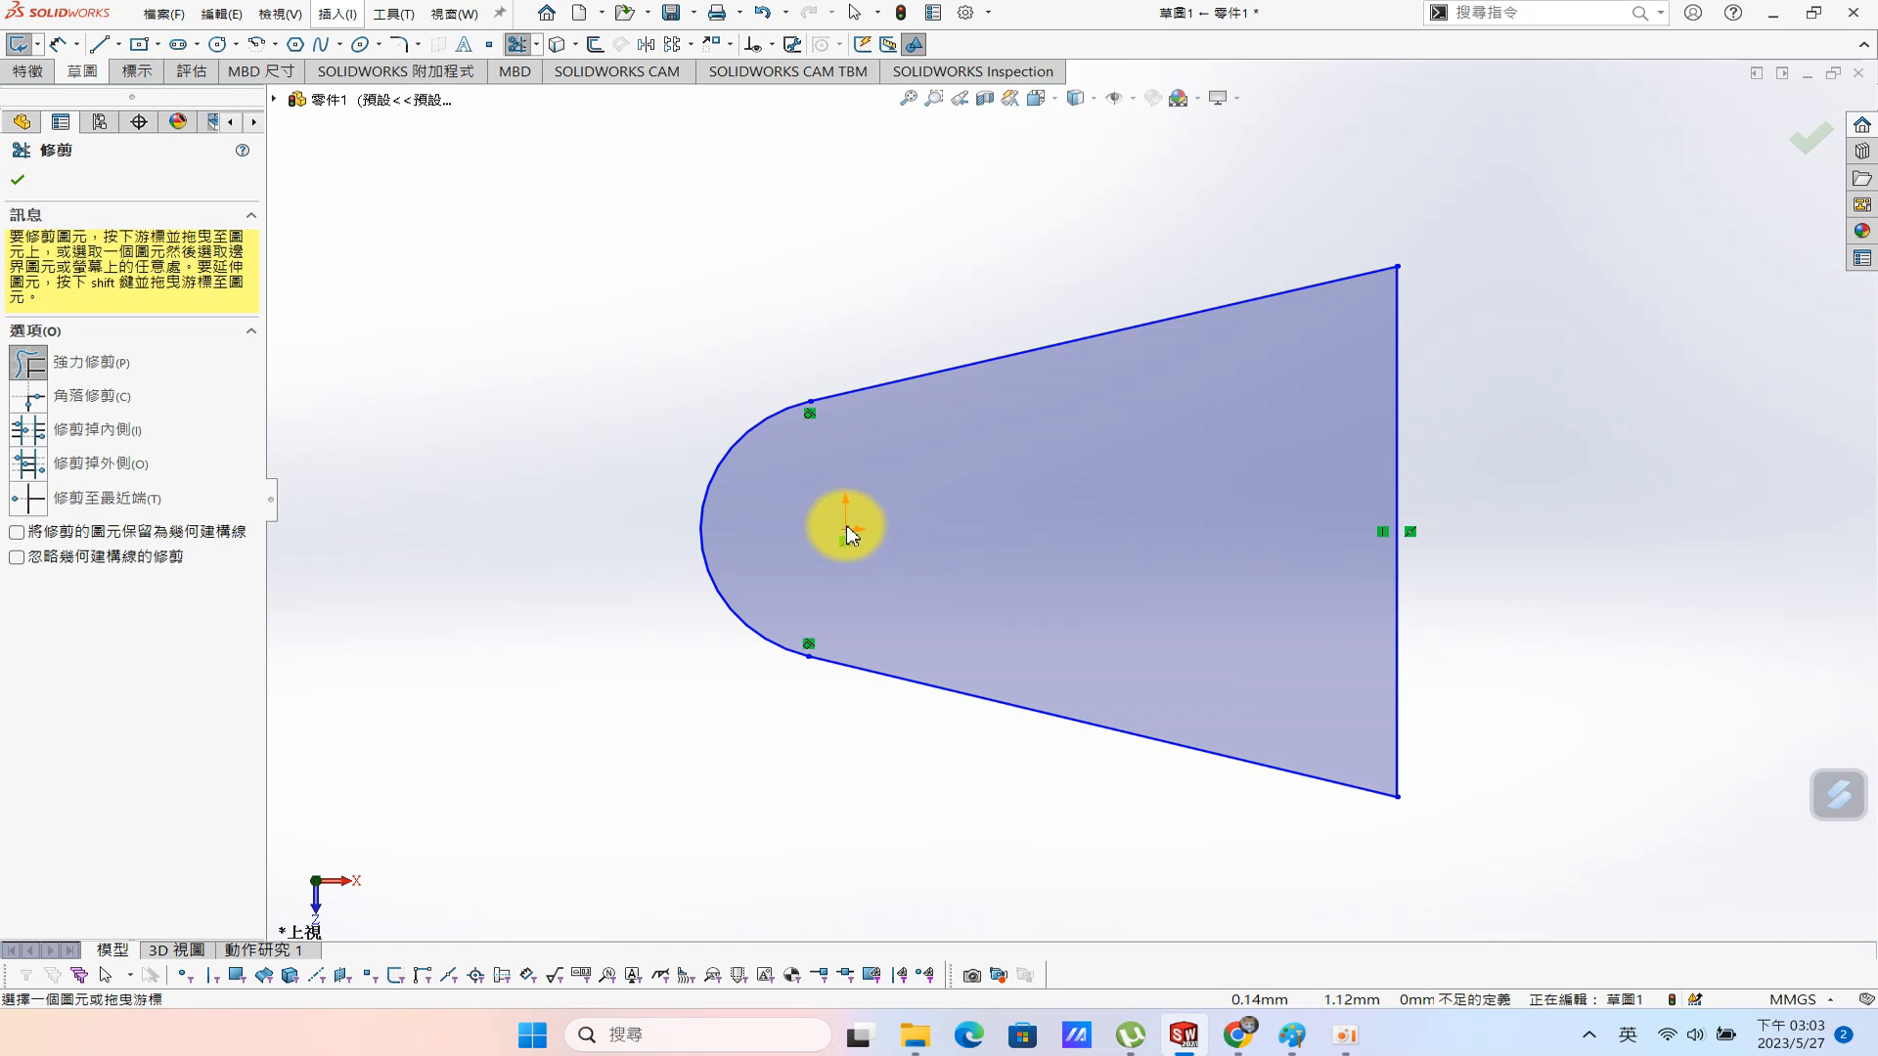
left_click(562, 525)
left_click(18, 179)
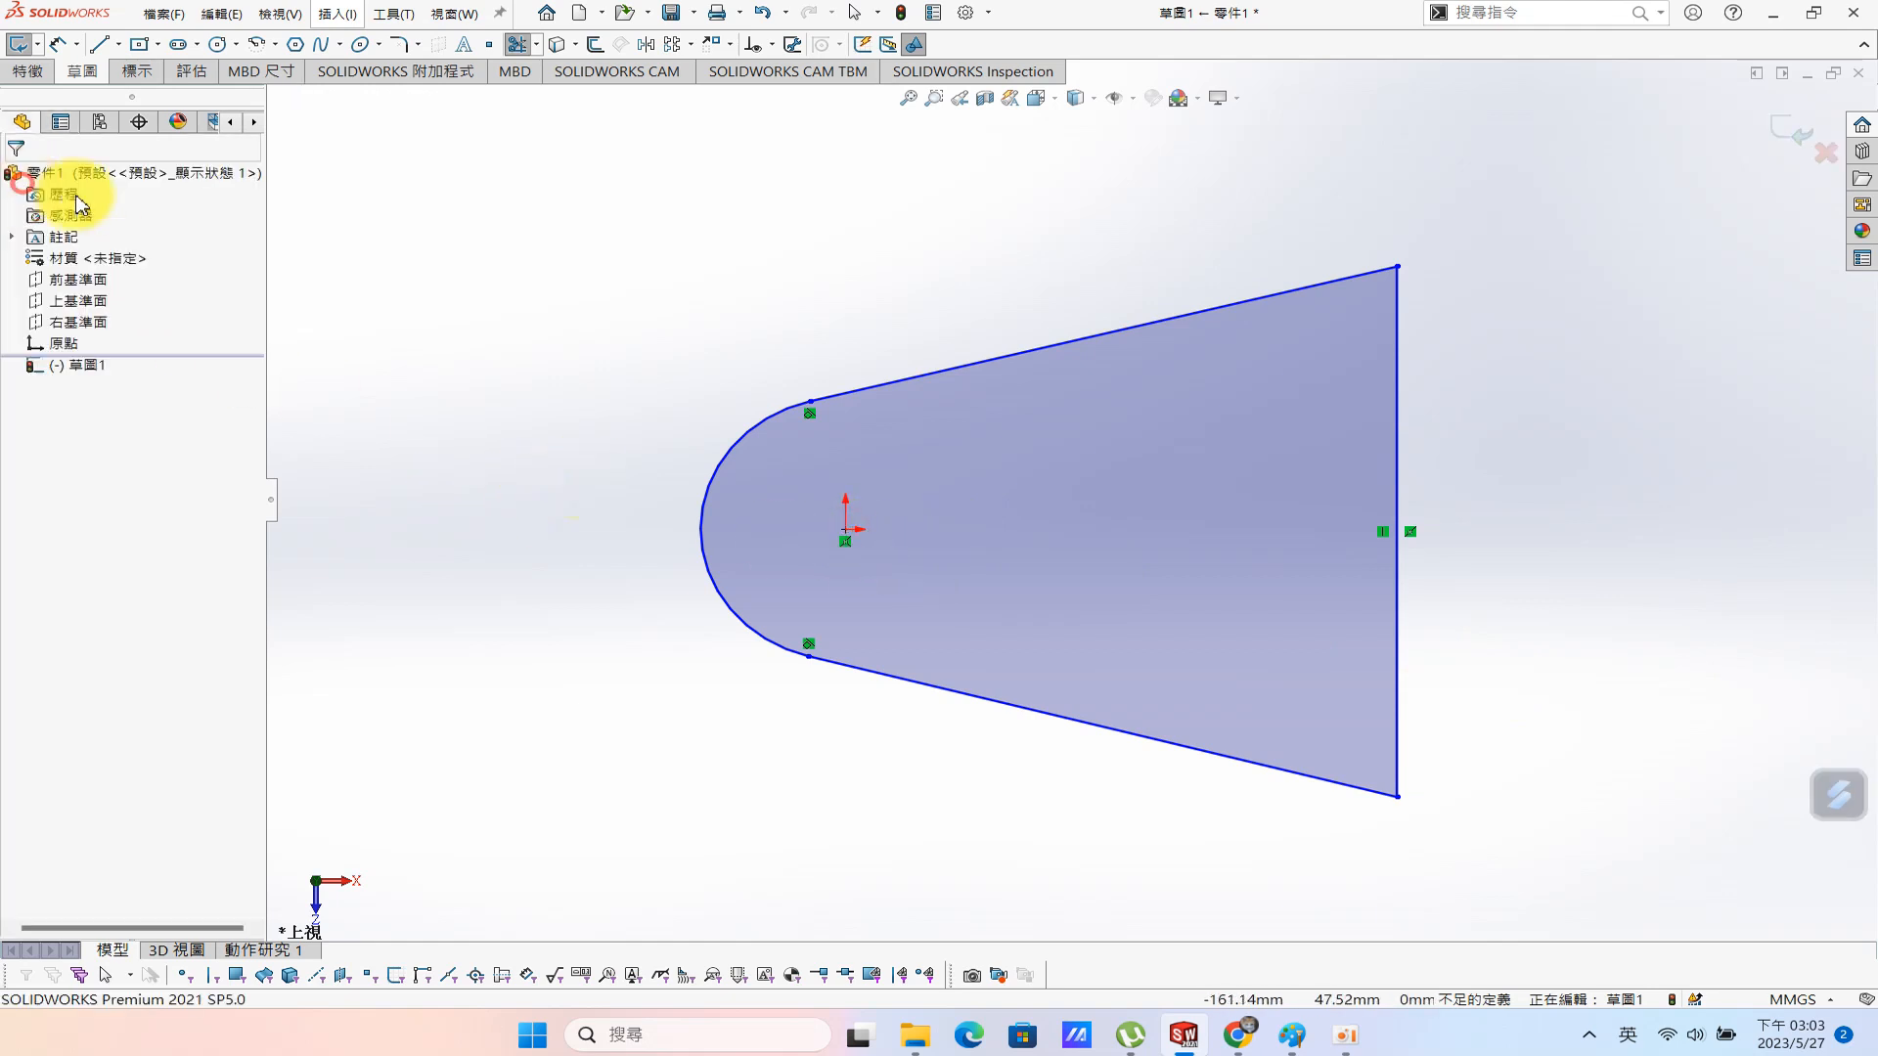
left_click(845, 530)
left_click(1380, 564, "ctrl")
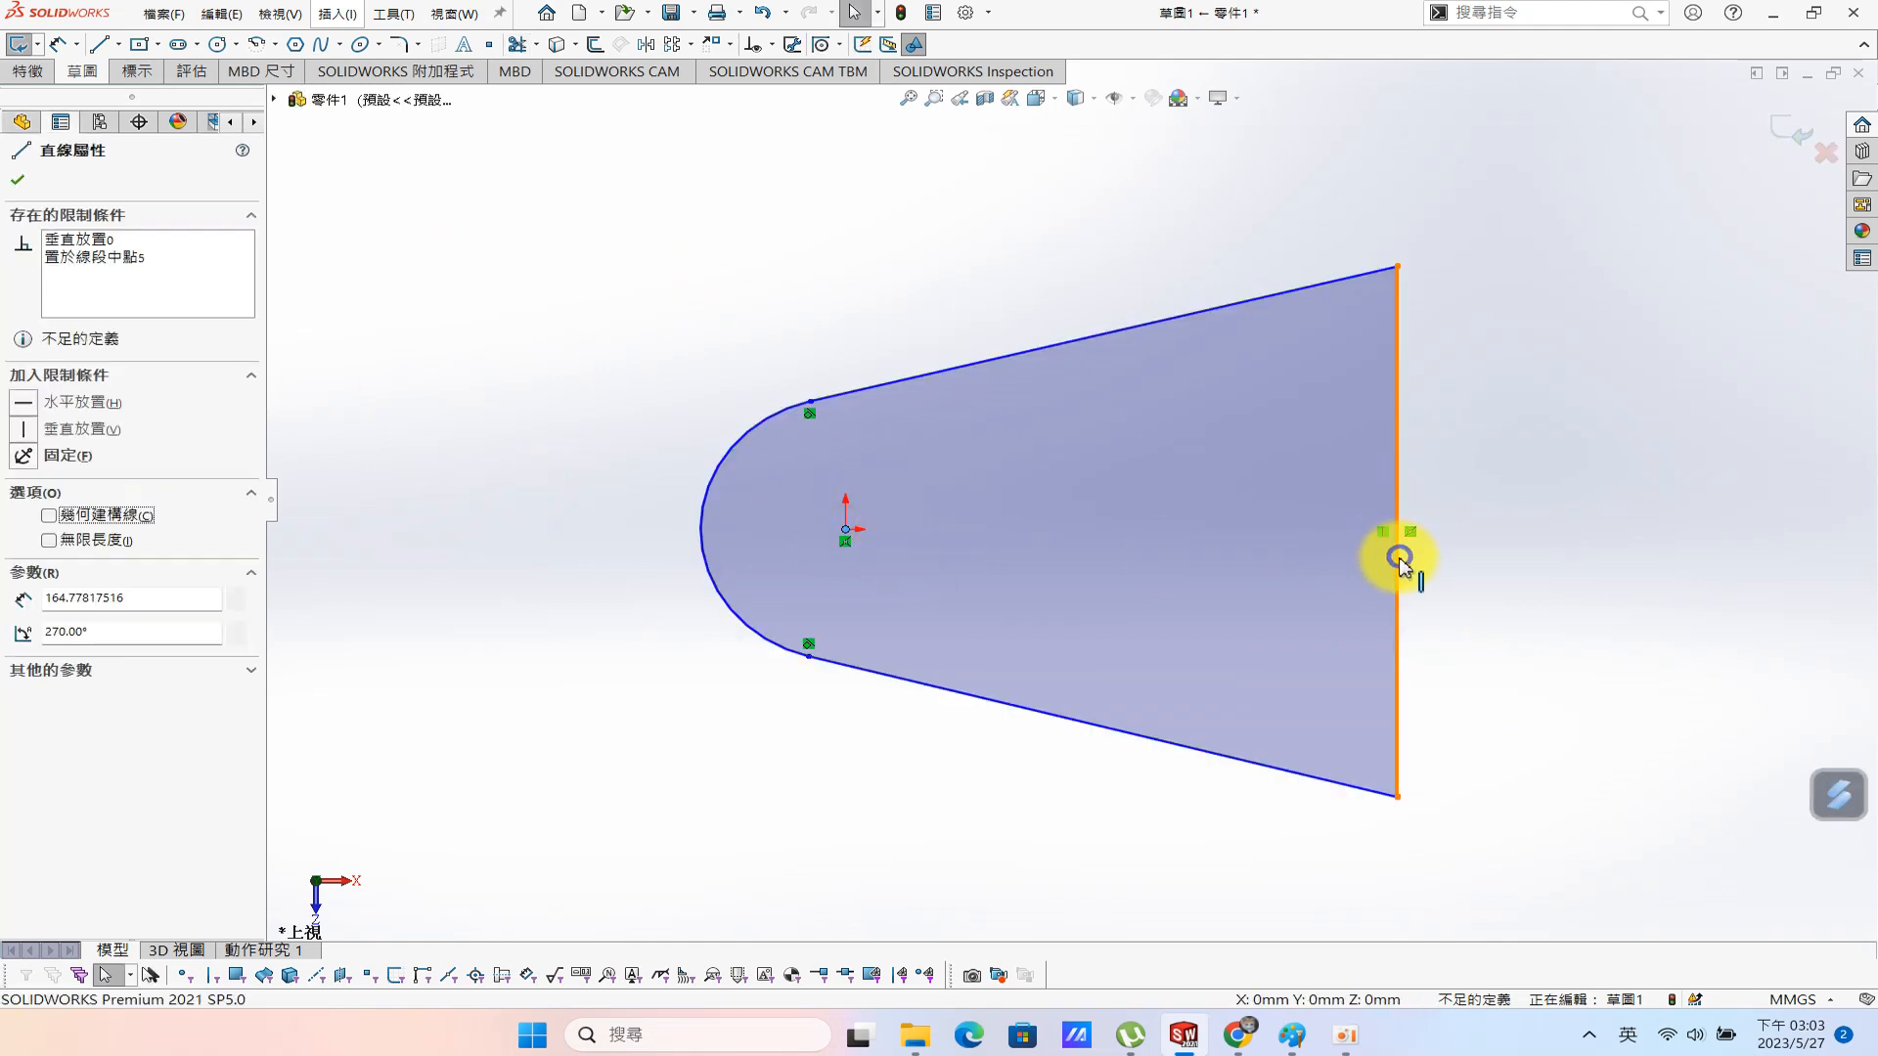
right_click(1382, 559)
left_click(409, 506)
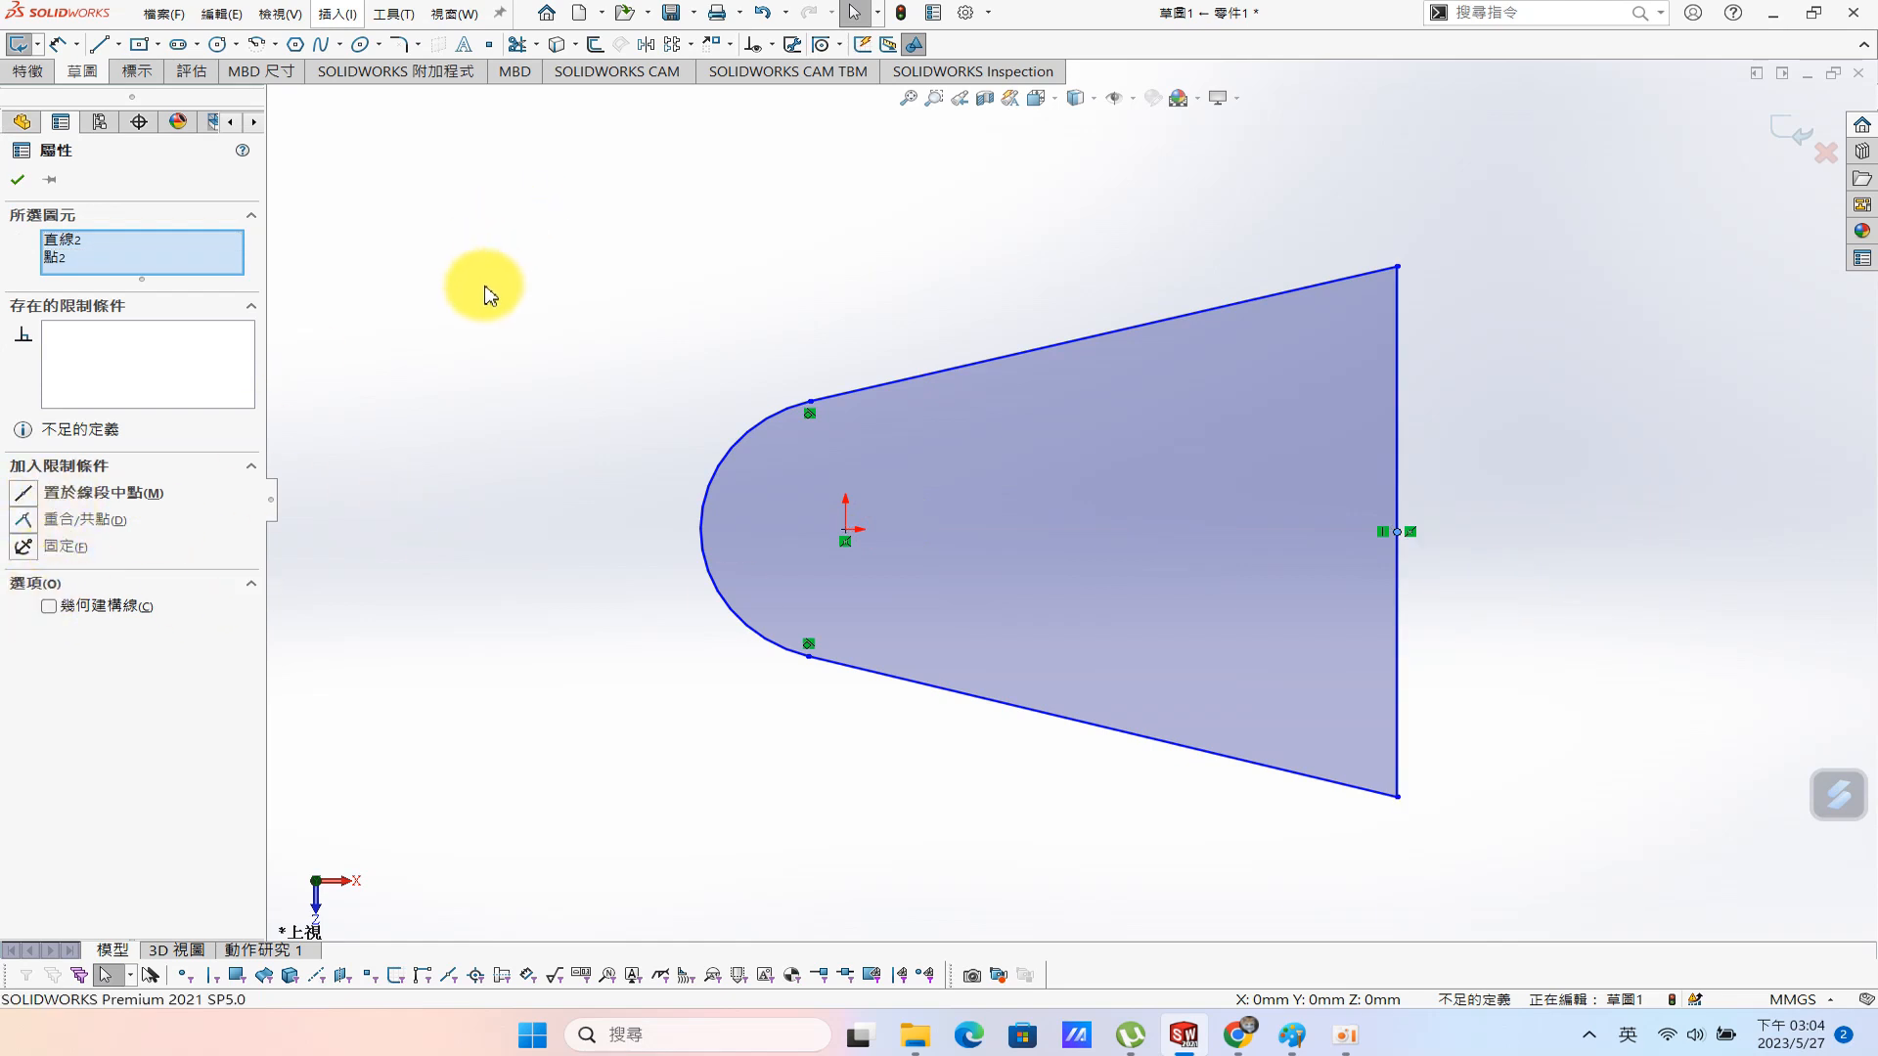
left_click(725, 372)
Draw a construction centerline from the origin to the midpoint of the vertical end line.
key("s")
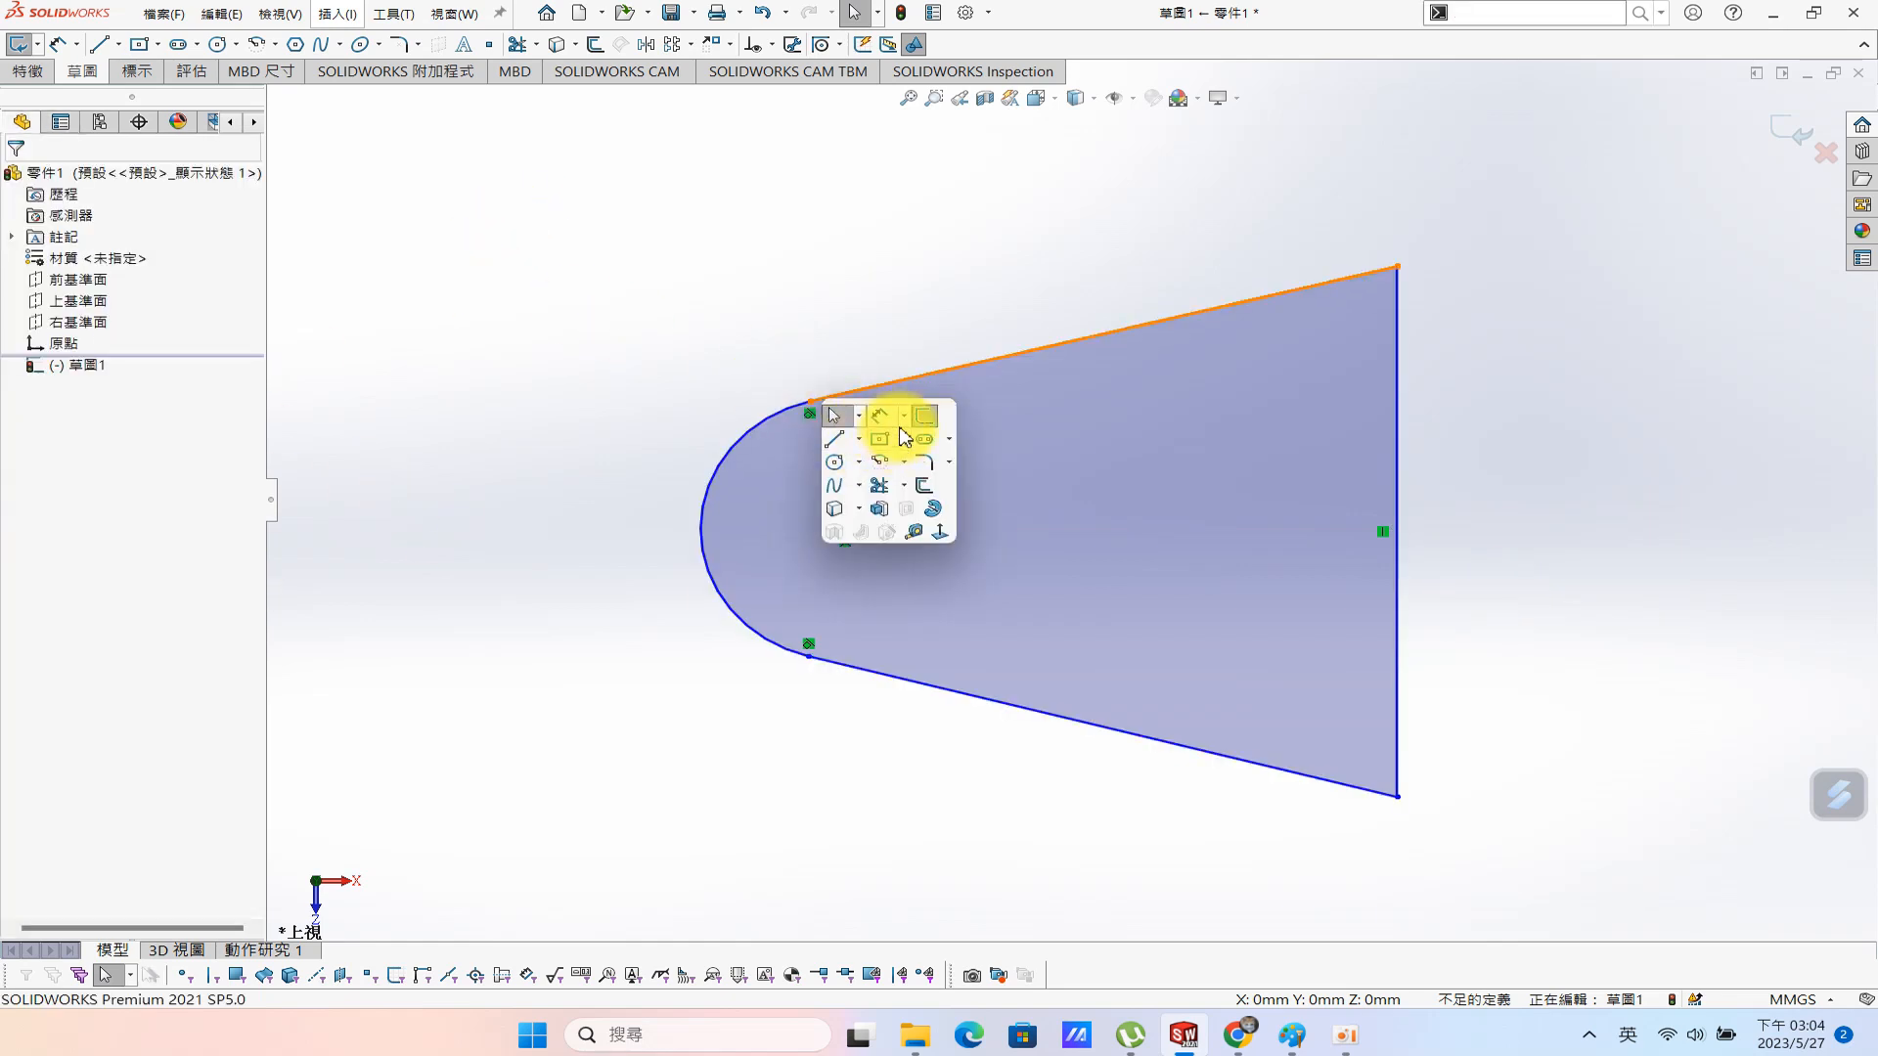
left_click(857, 451)
left_click(845, 529)
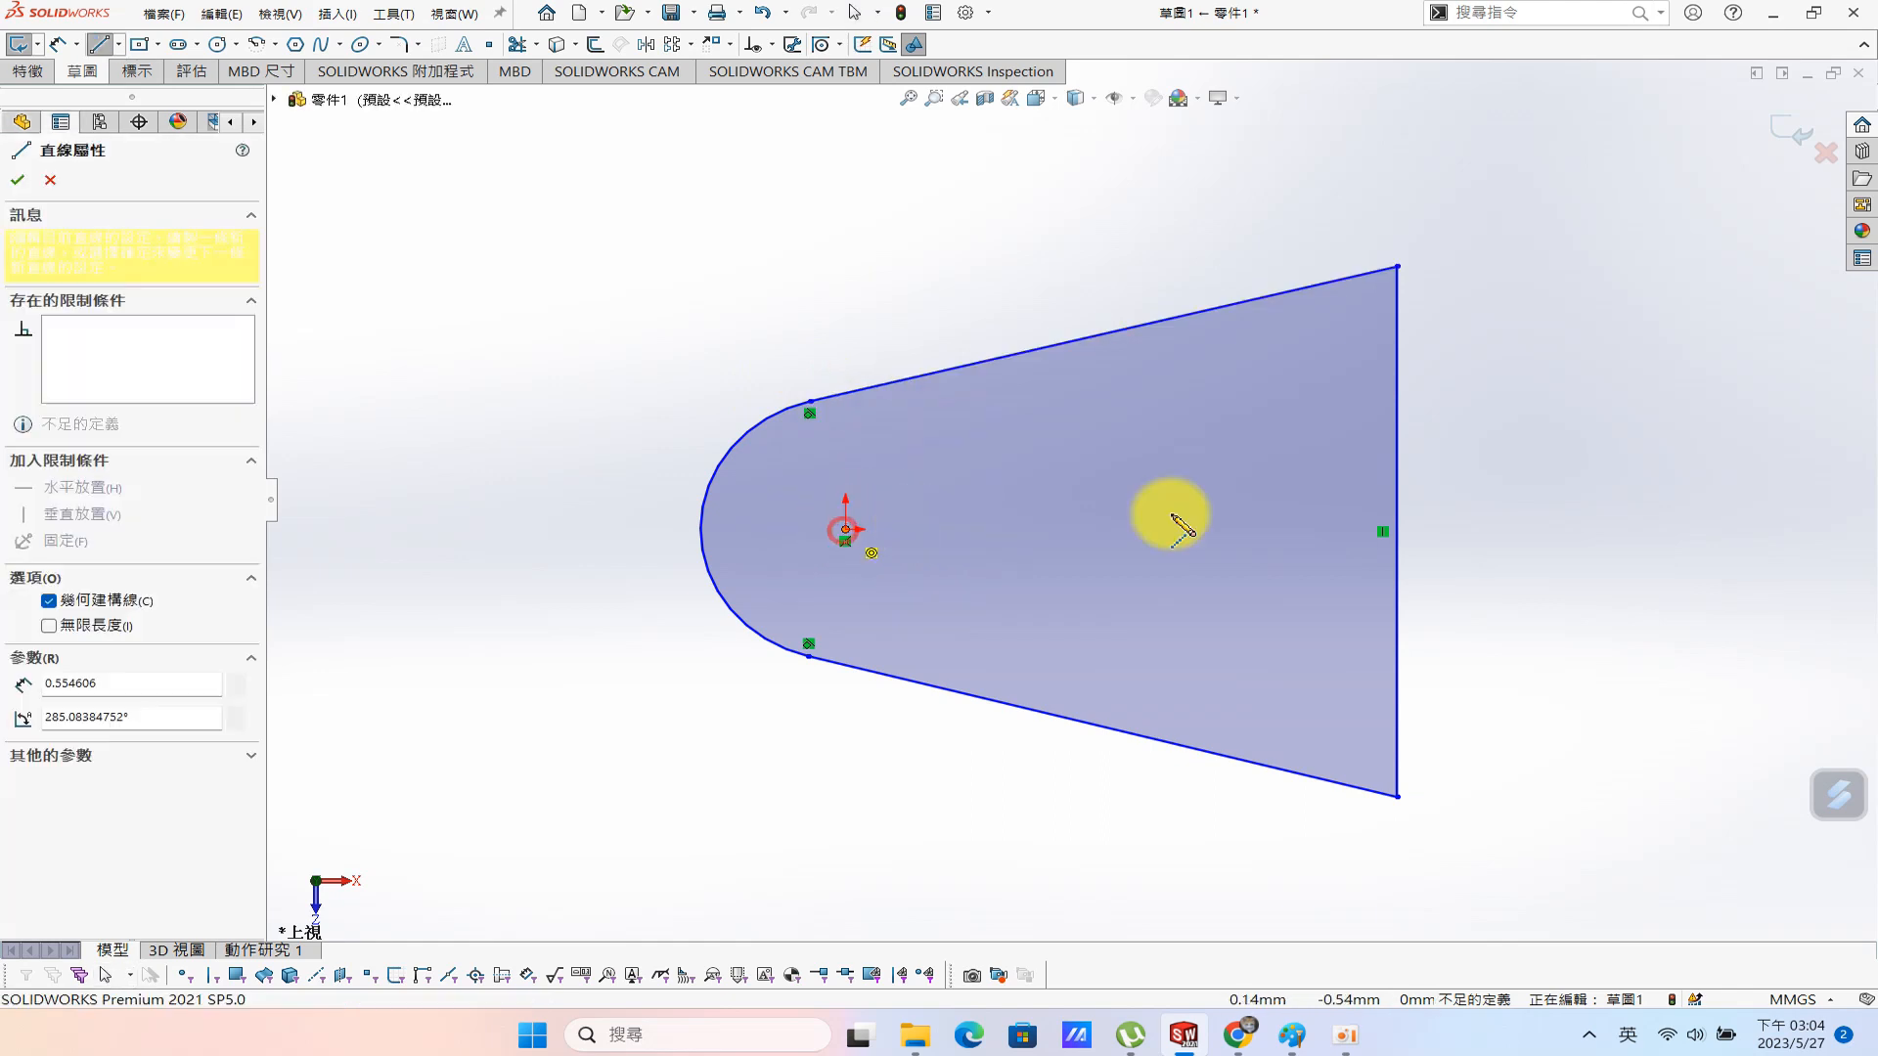
left_click(1396, 531)
key("Escape")
left_click(1415, 544)
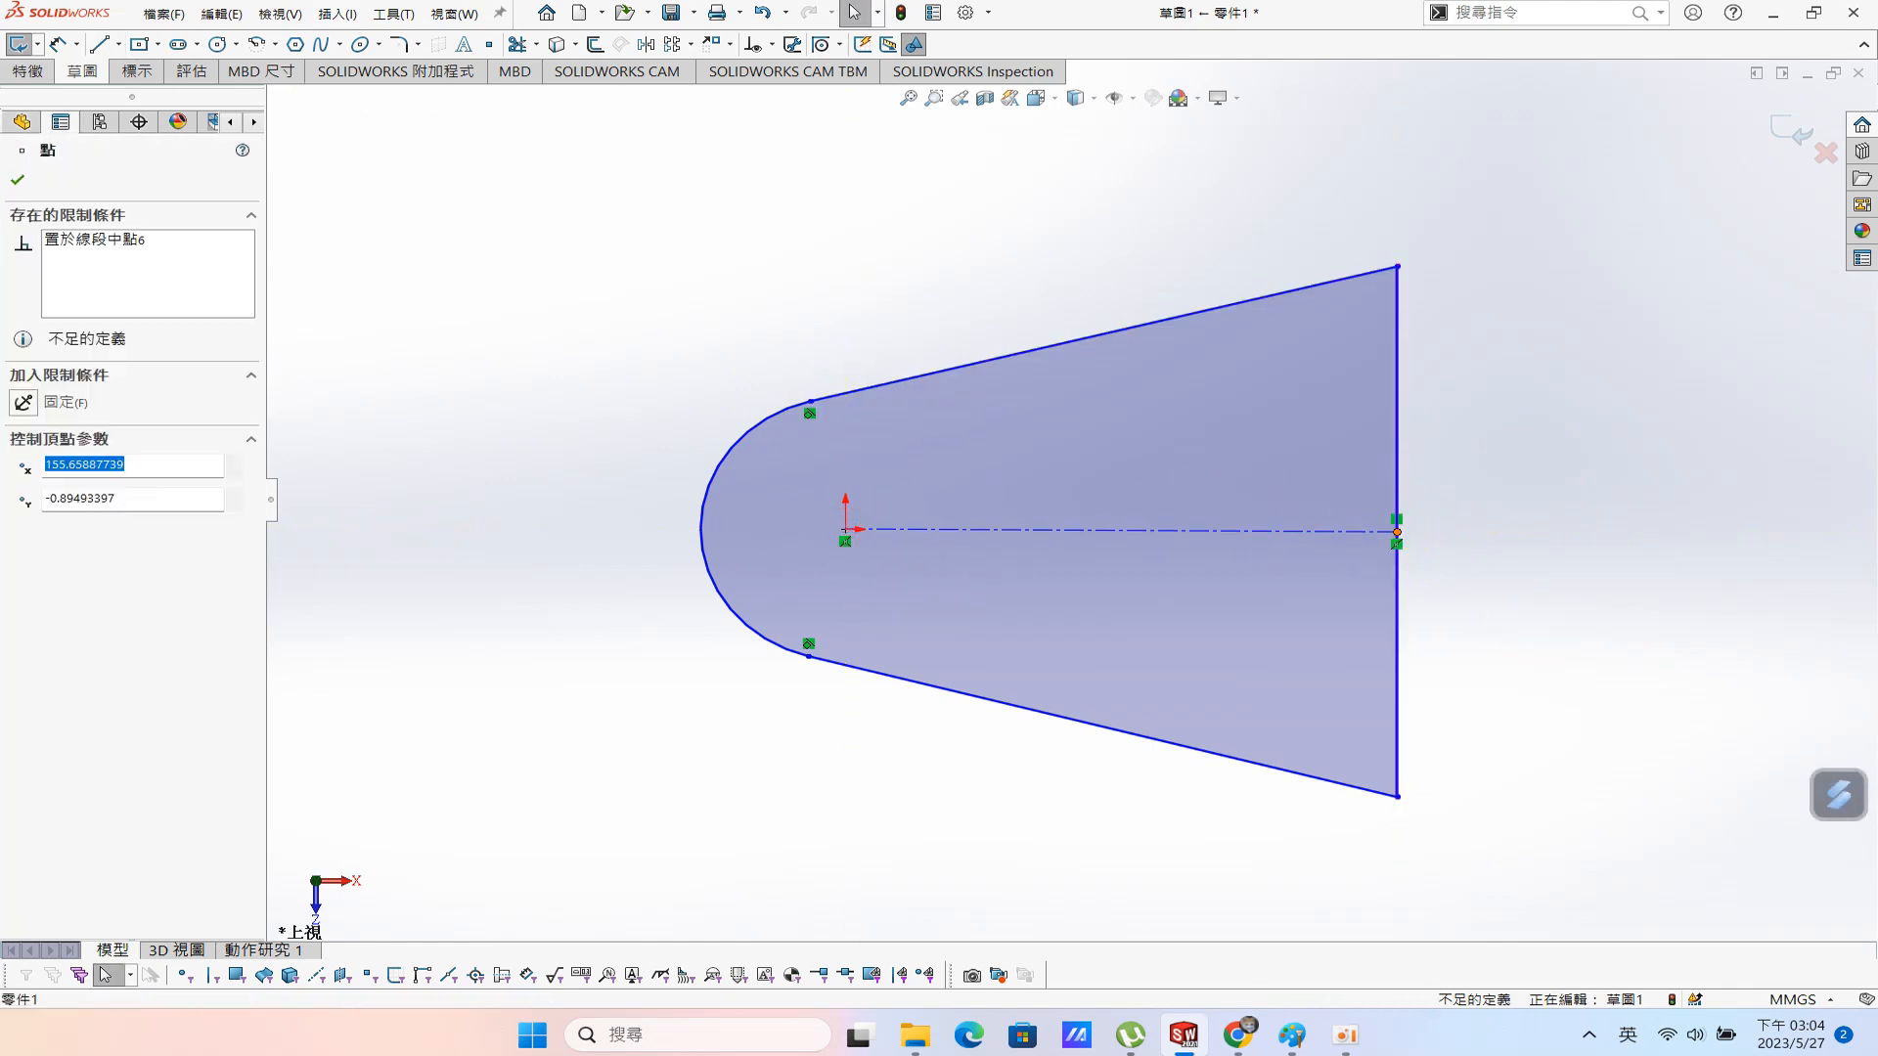
left_click(1396, 398, "ctrl")
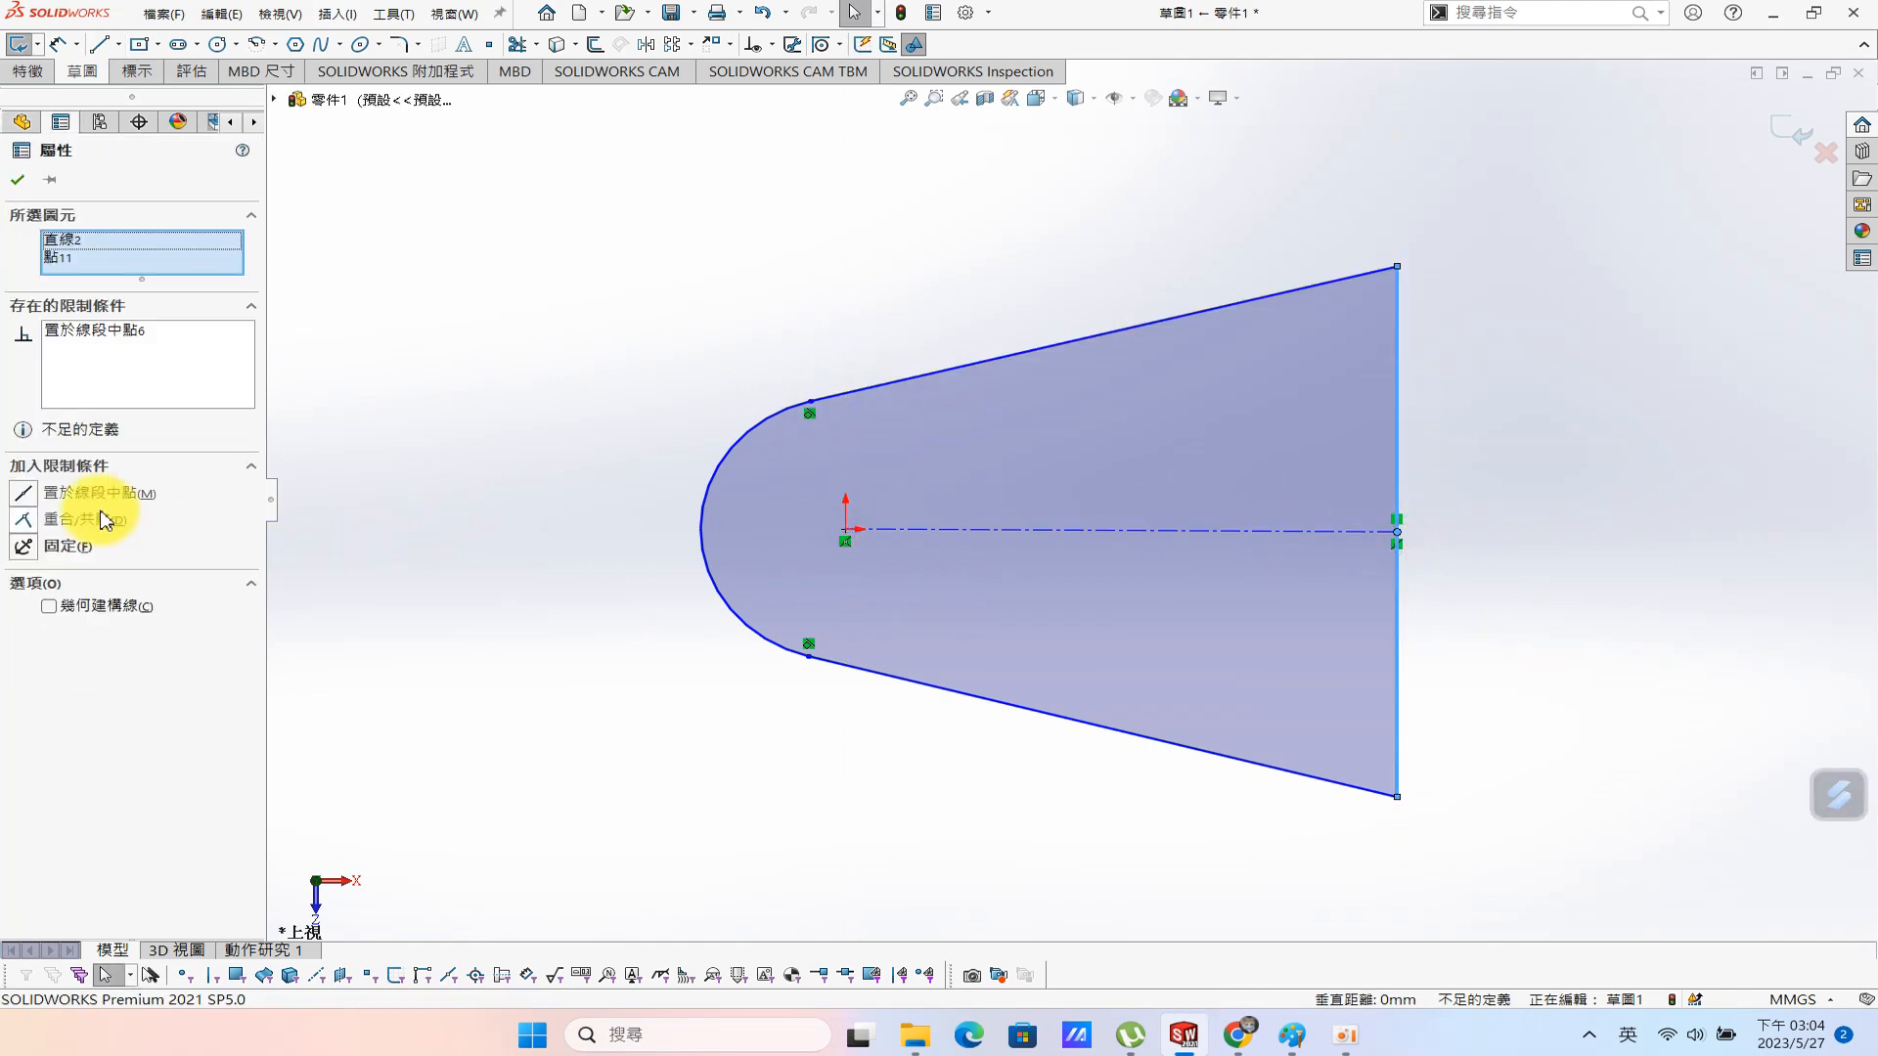
left_click(567, 467)
Dimension the rounded end's arc with a radius of 20 mm.
key("s")
left_click(702, 479)
left_click(701, 533)
left_click(598, 622)
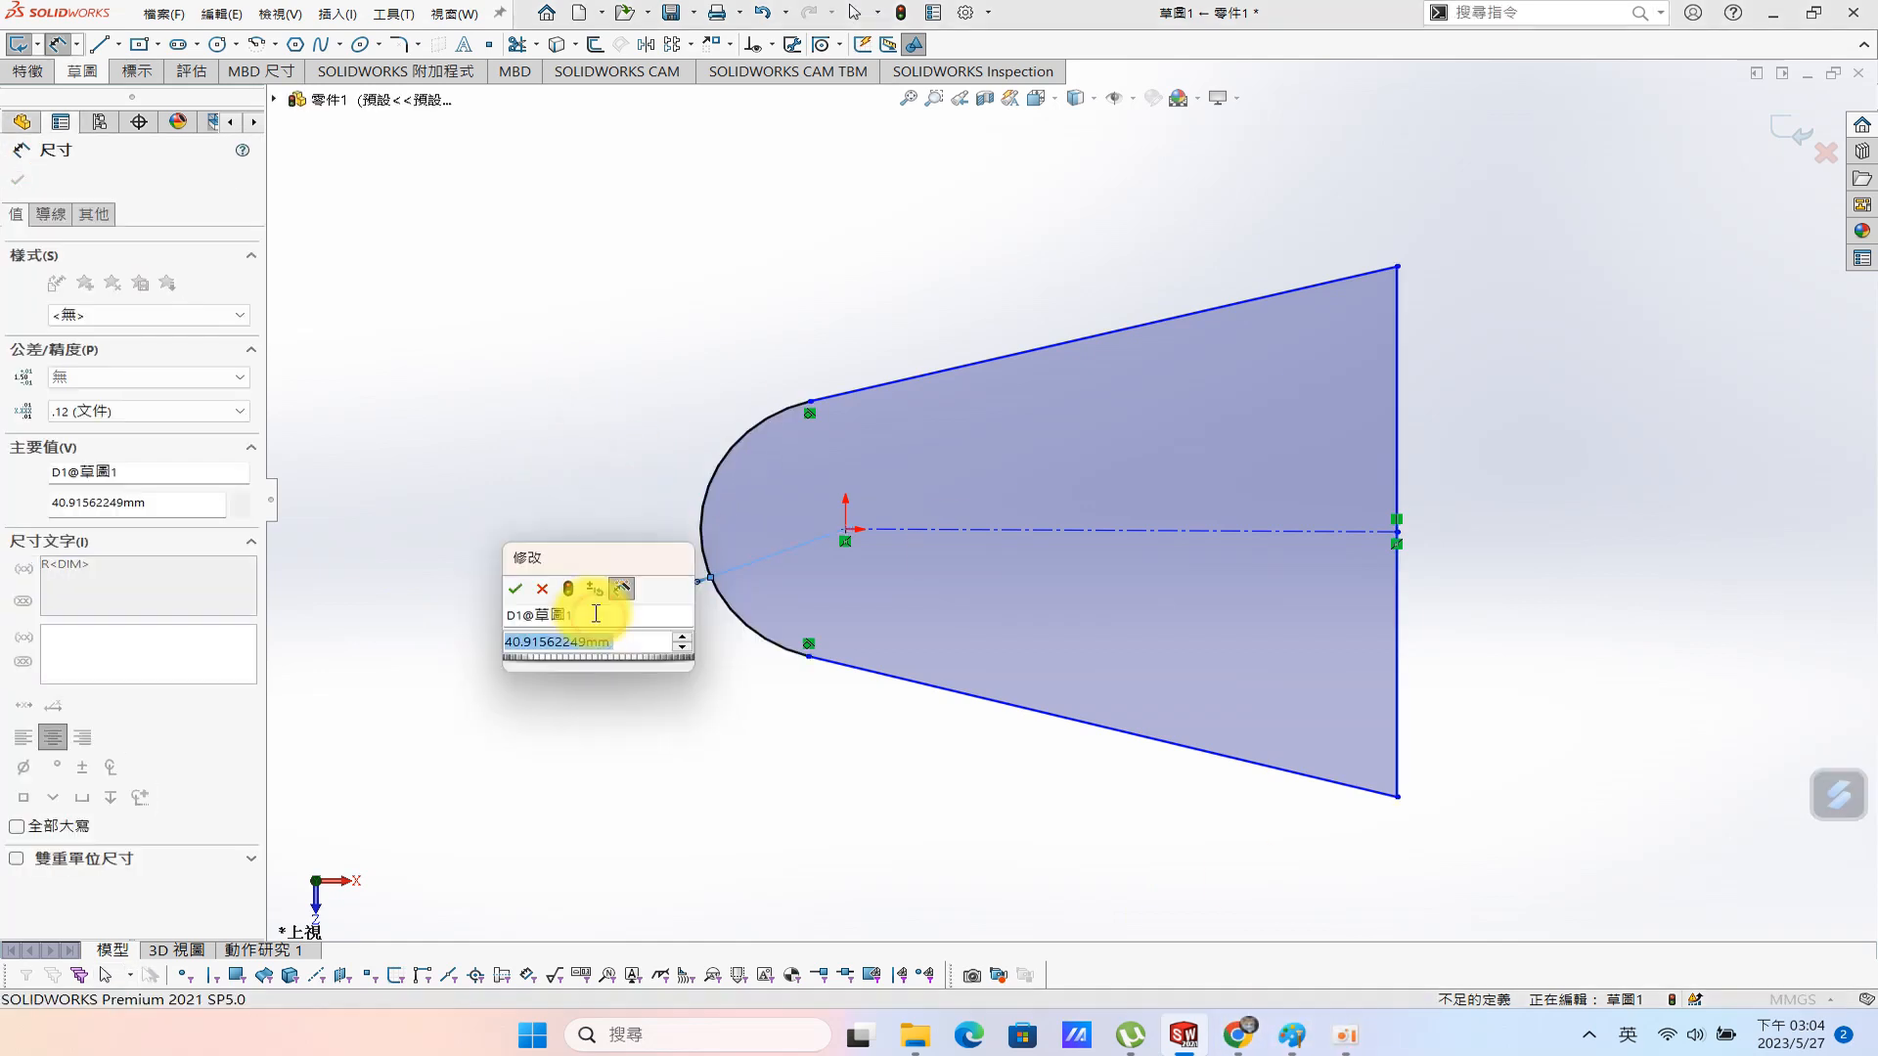
type("20")
key("Return")
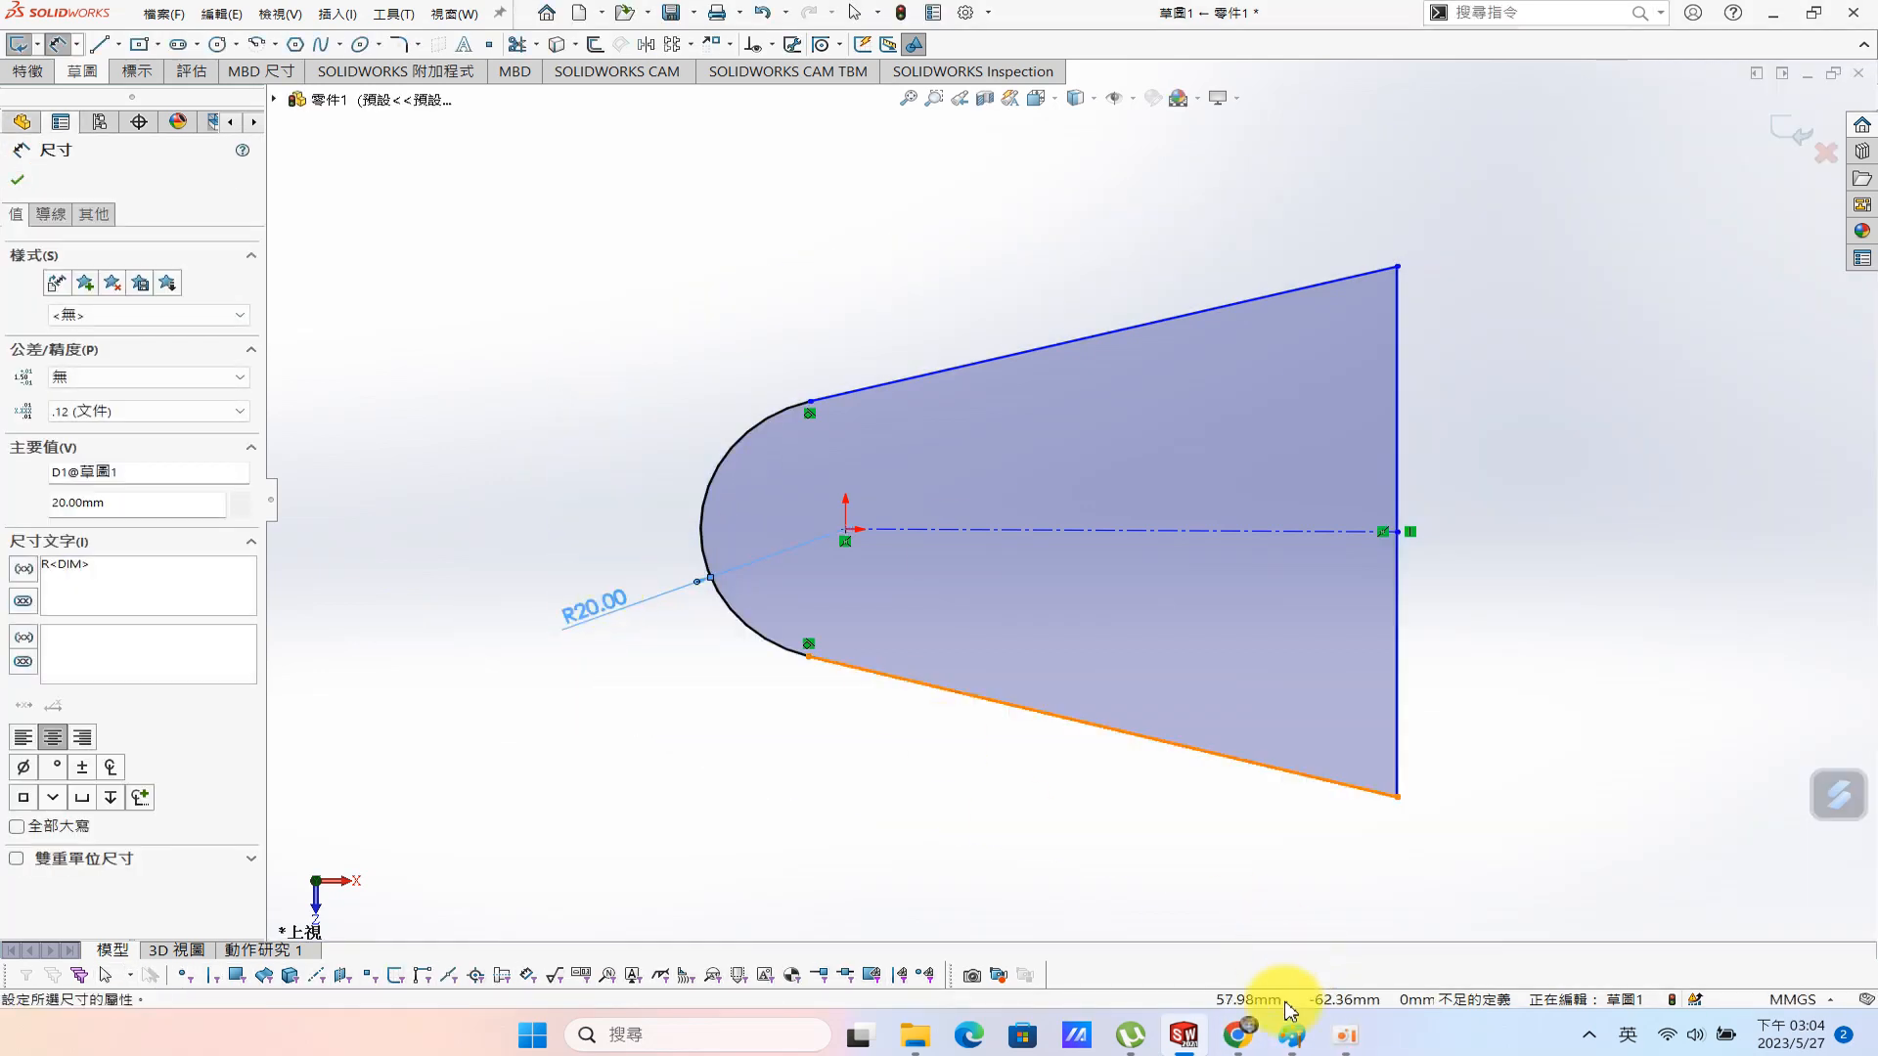
Check the reference drawing in Paint and dimension the horizontal distance from the origin to the end line as =70+75-25 in SOLIDWORKS.
left_click(1292, 1035)
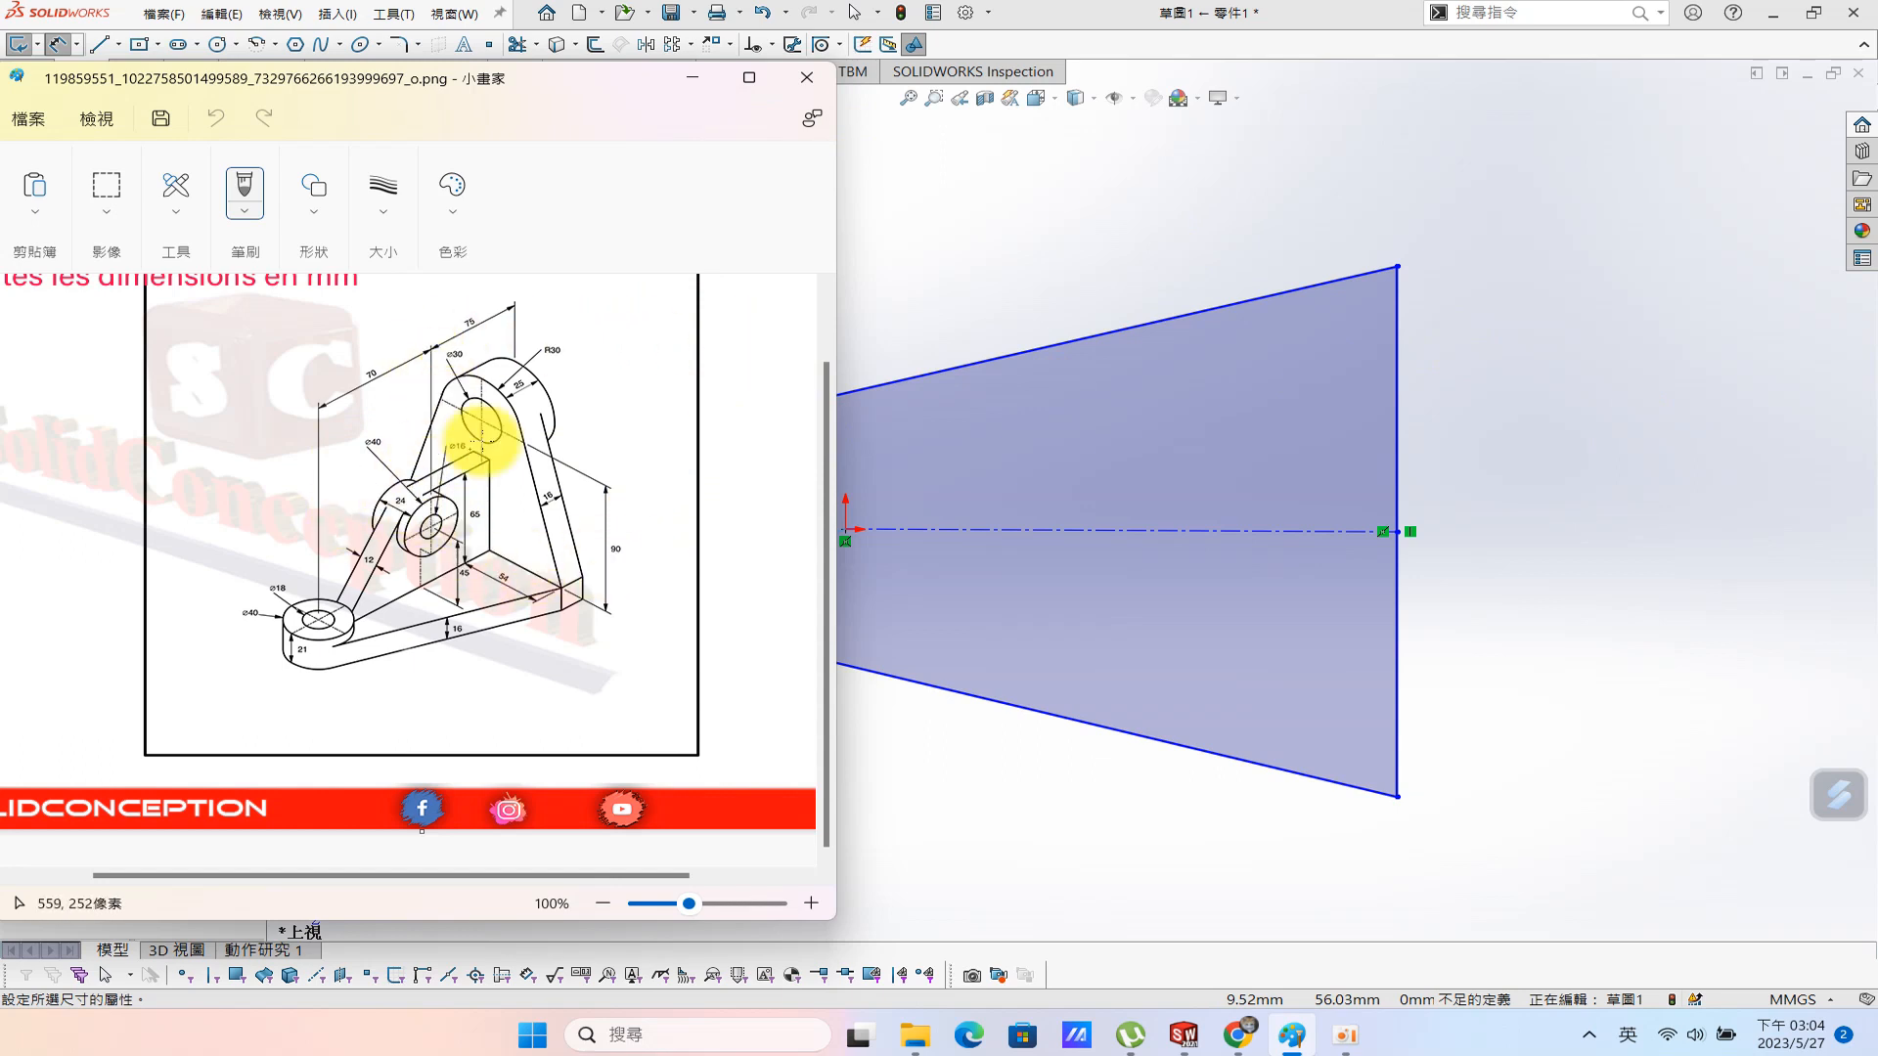
left_click(811, 904)
left_click(753, 73)
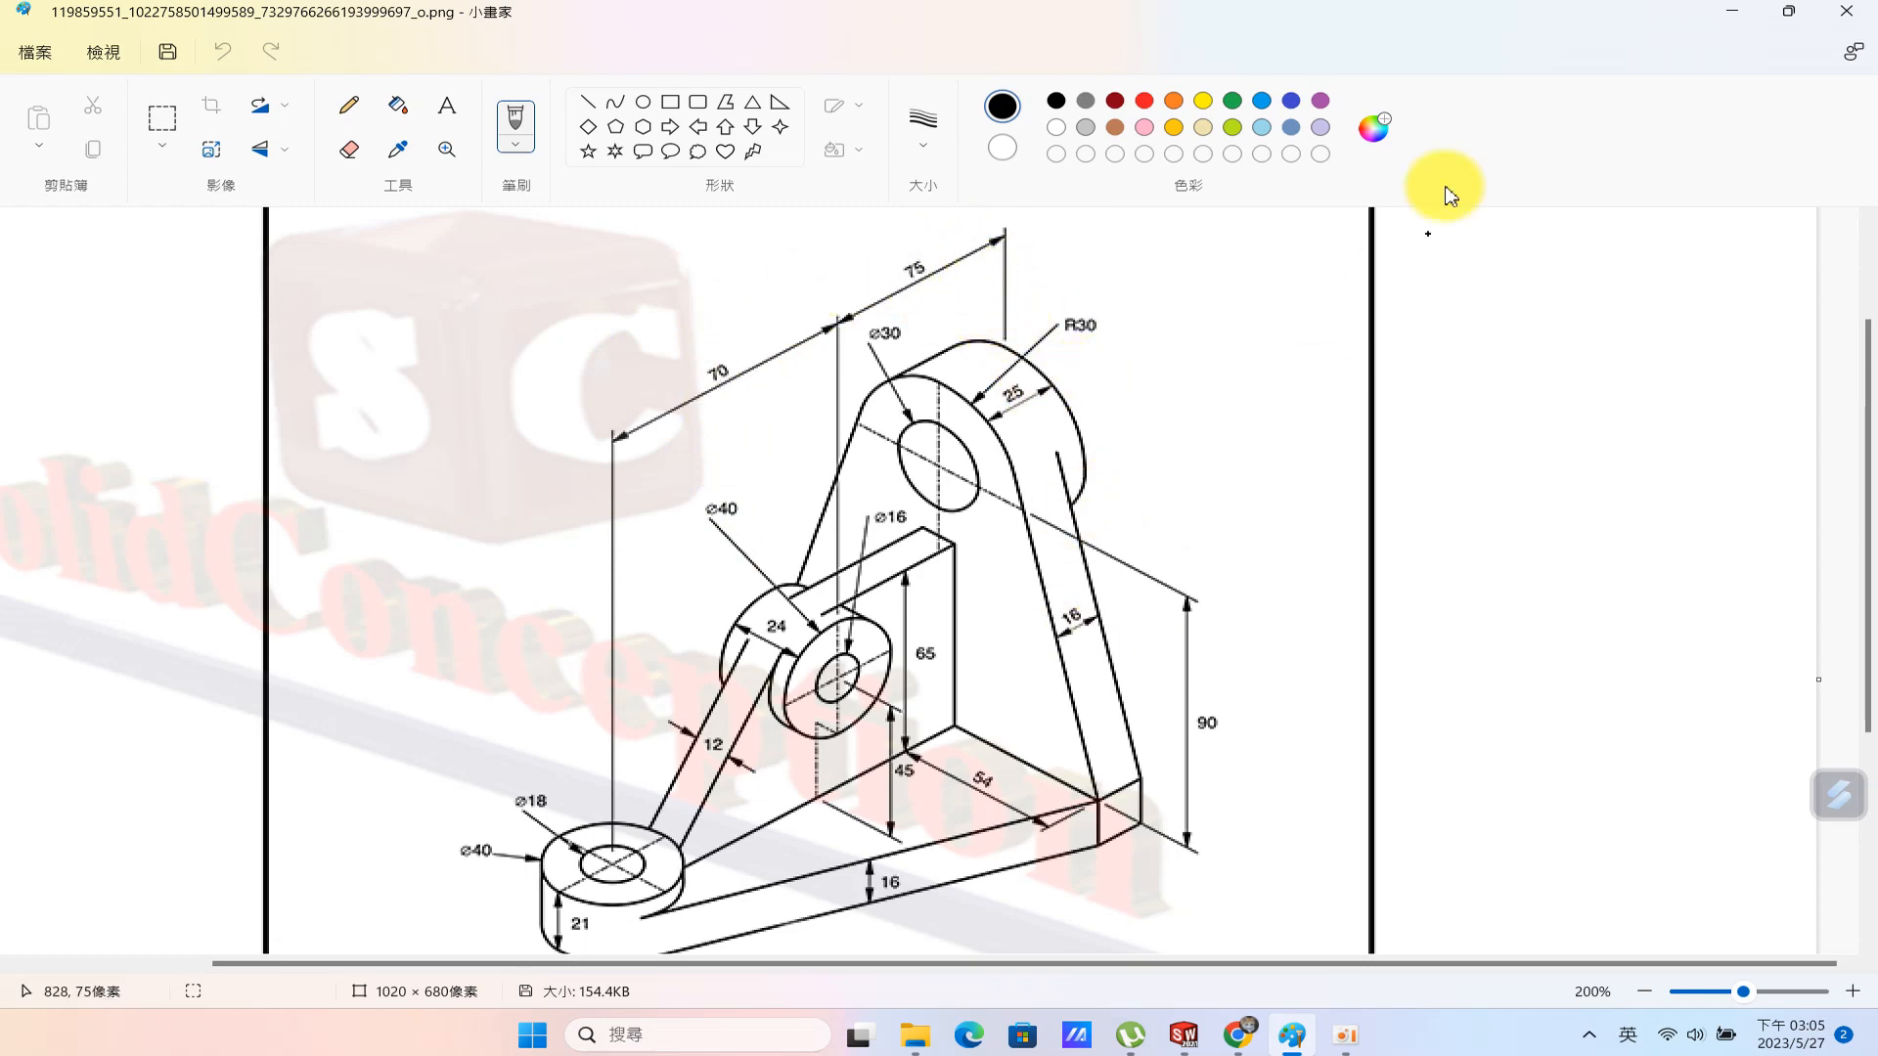
left_click(1737, 13)
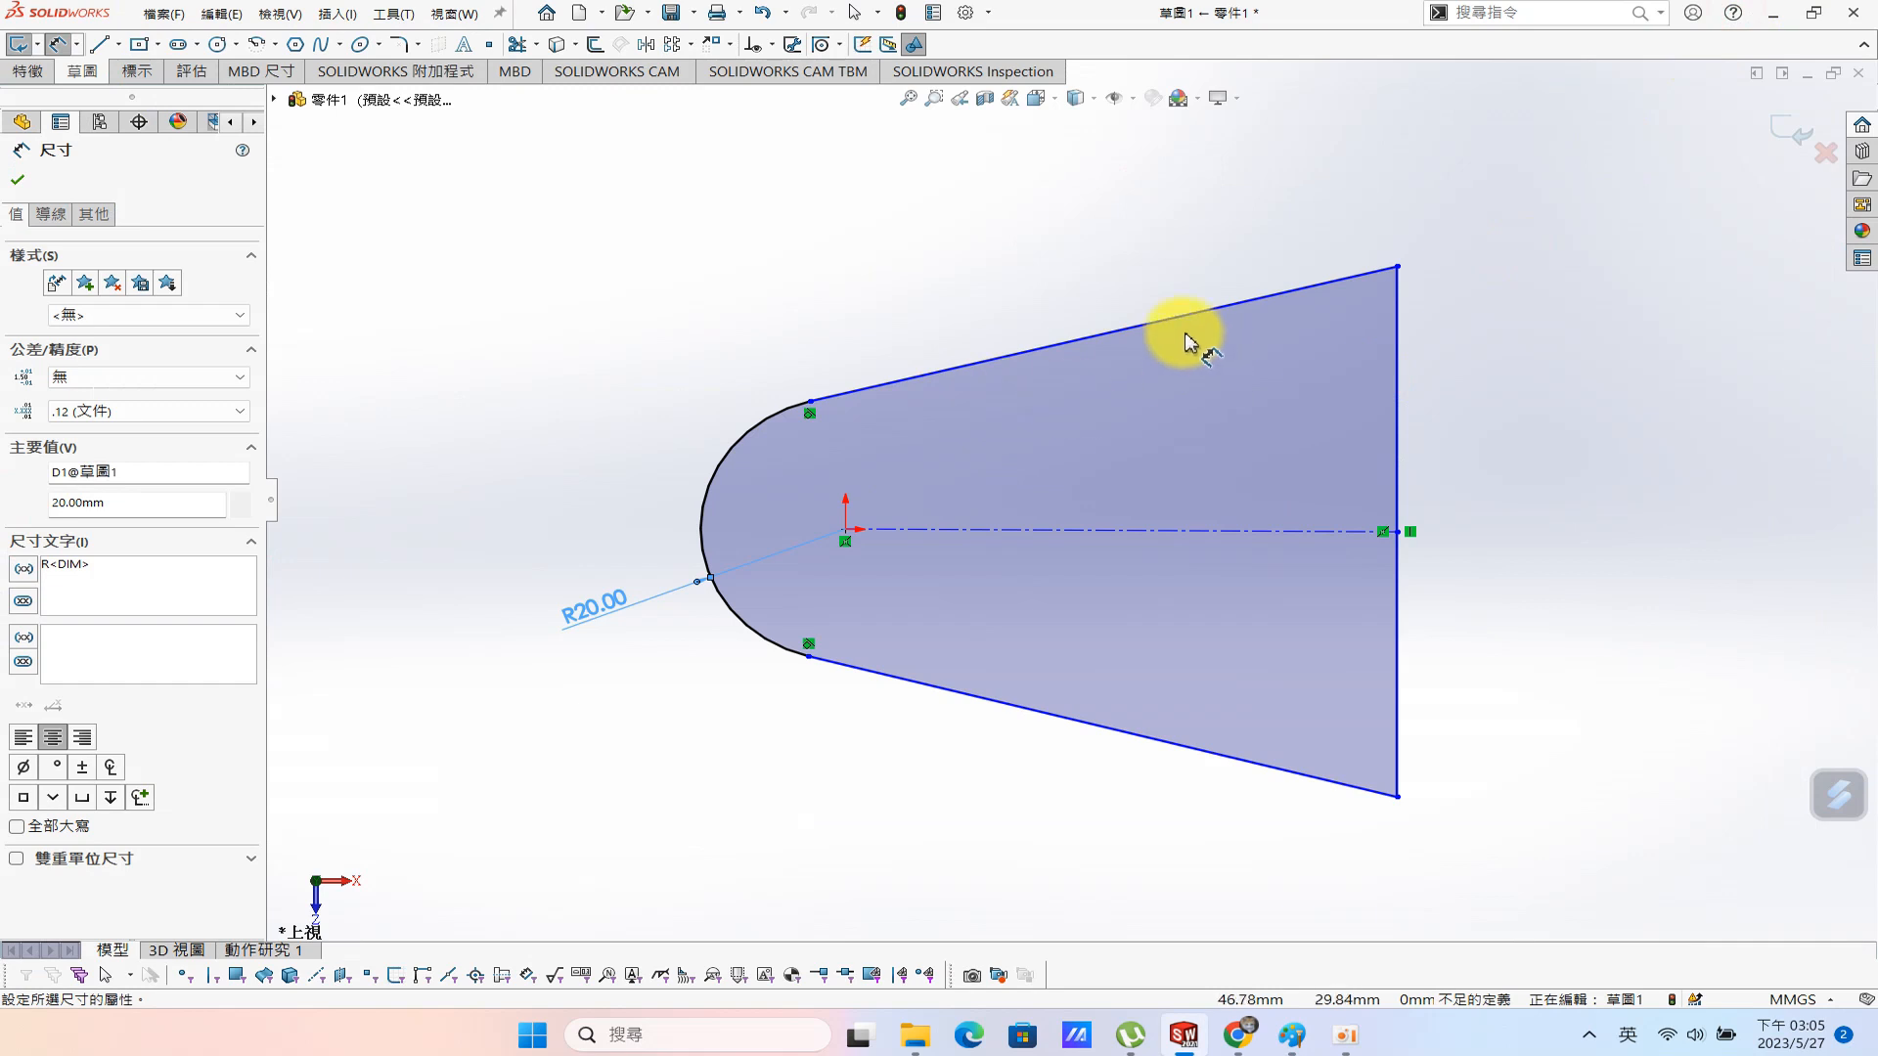
key("s")
left_click(1221, 364)
left_click(1103, 528)
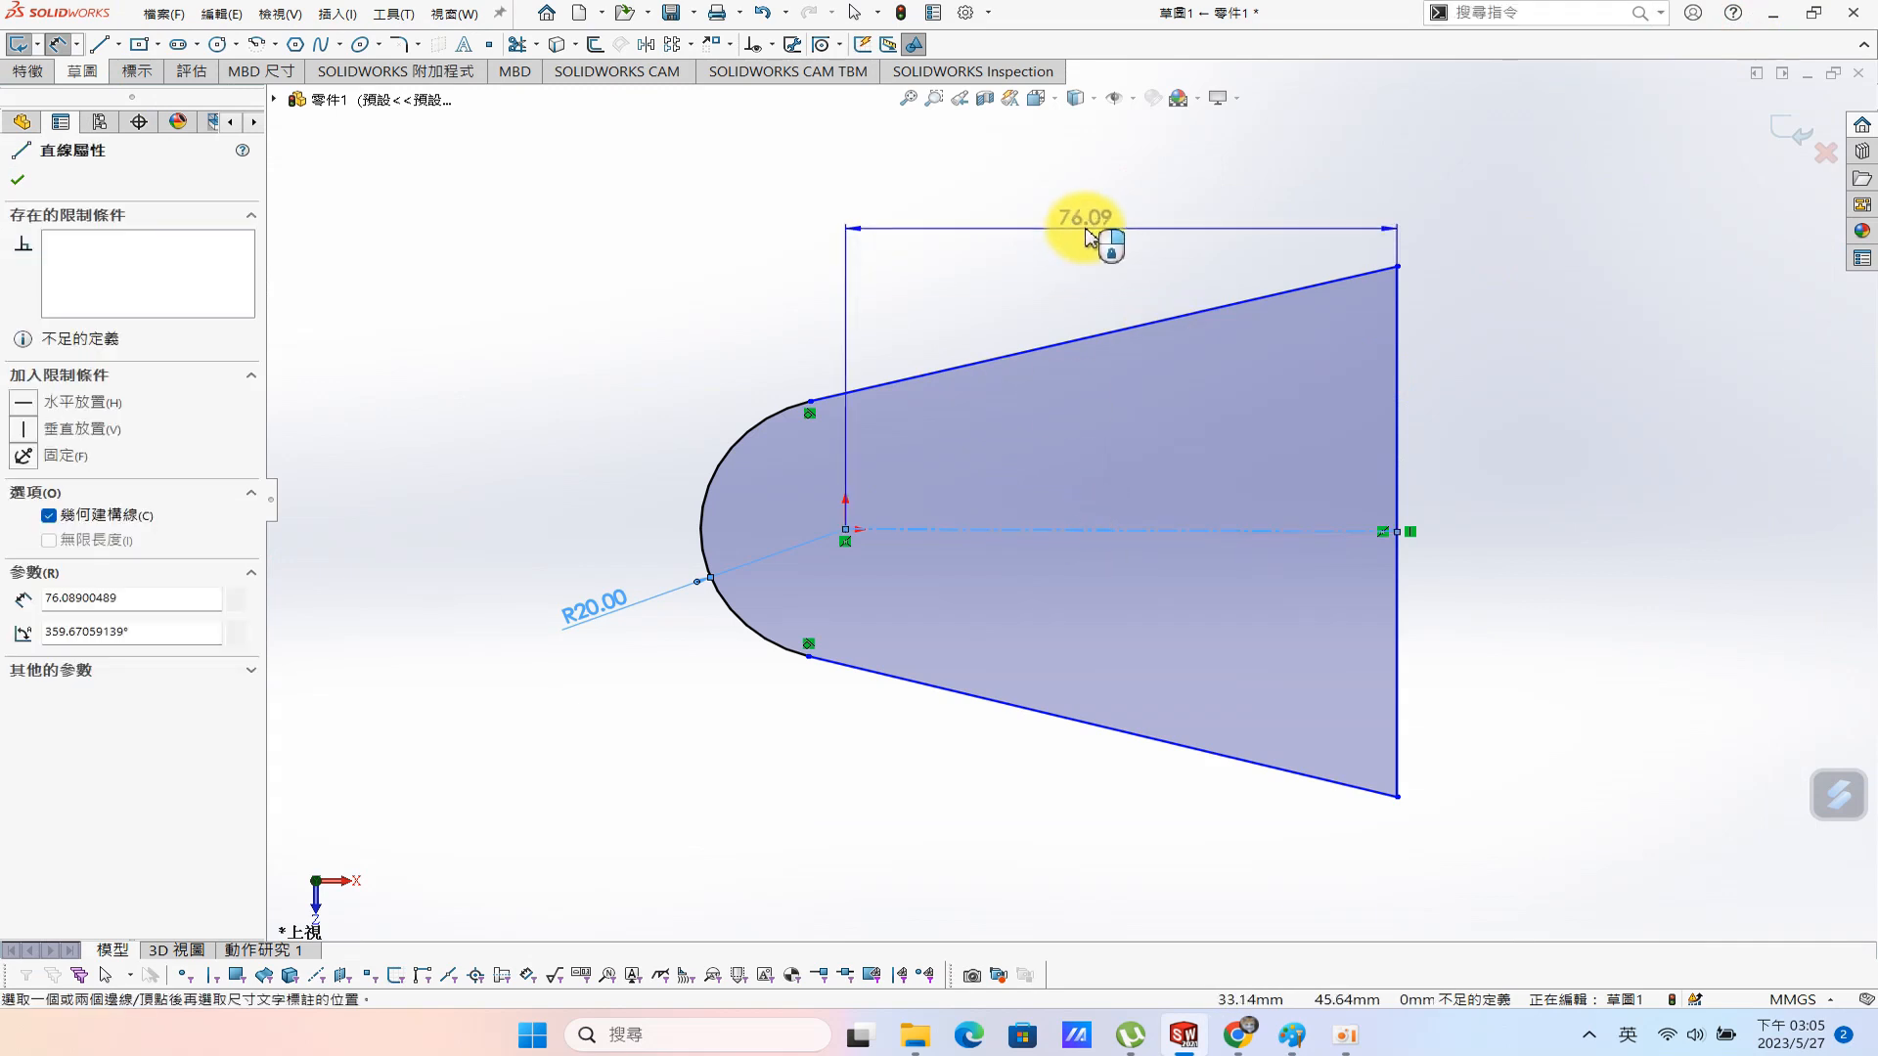
left_click(1111, 231)
type("=70+75-25")
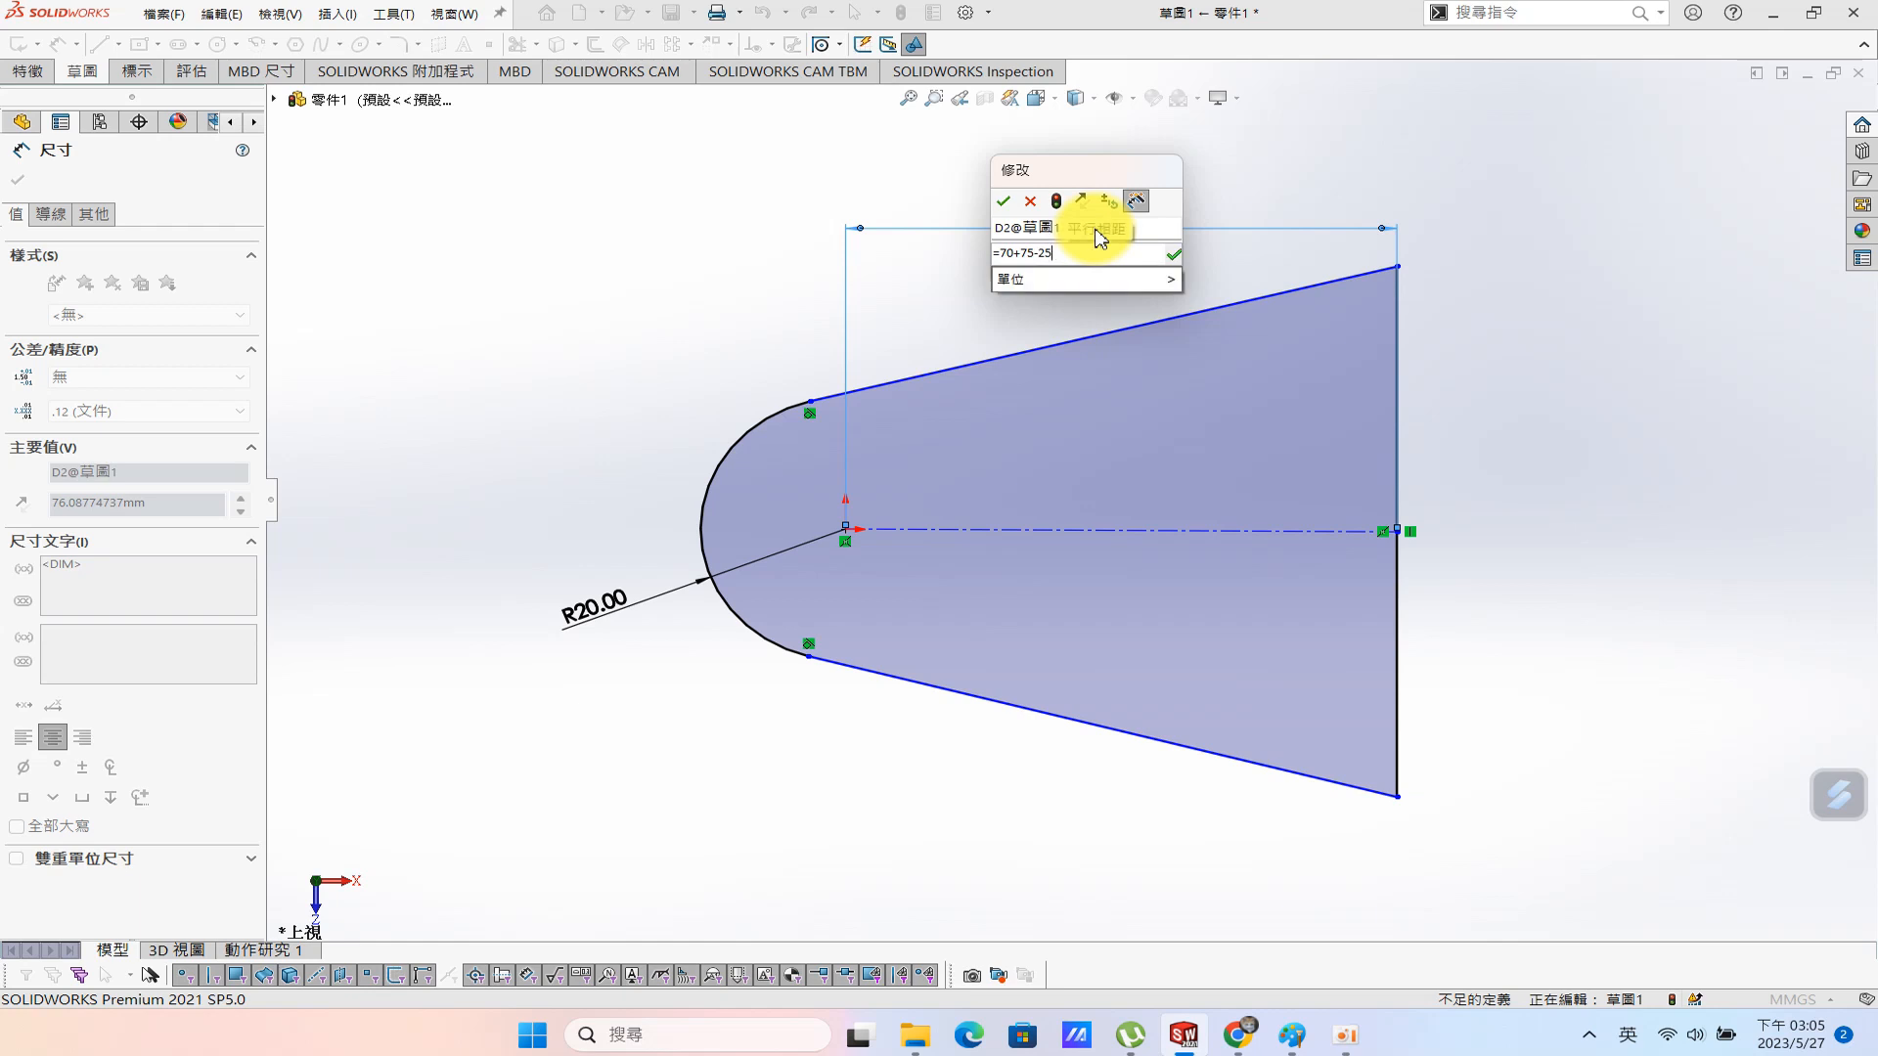
key("Return")
left_click(640, 227)
left_click(1001, 206)
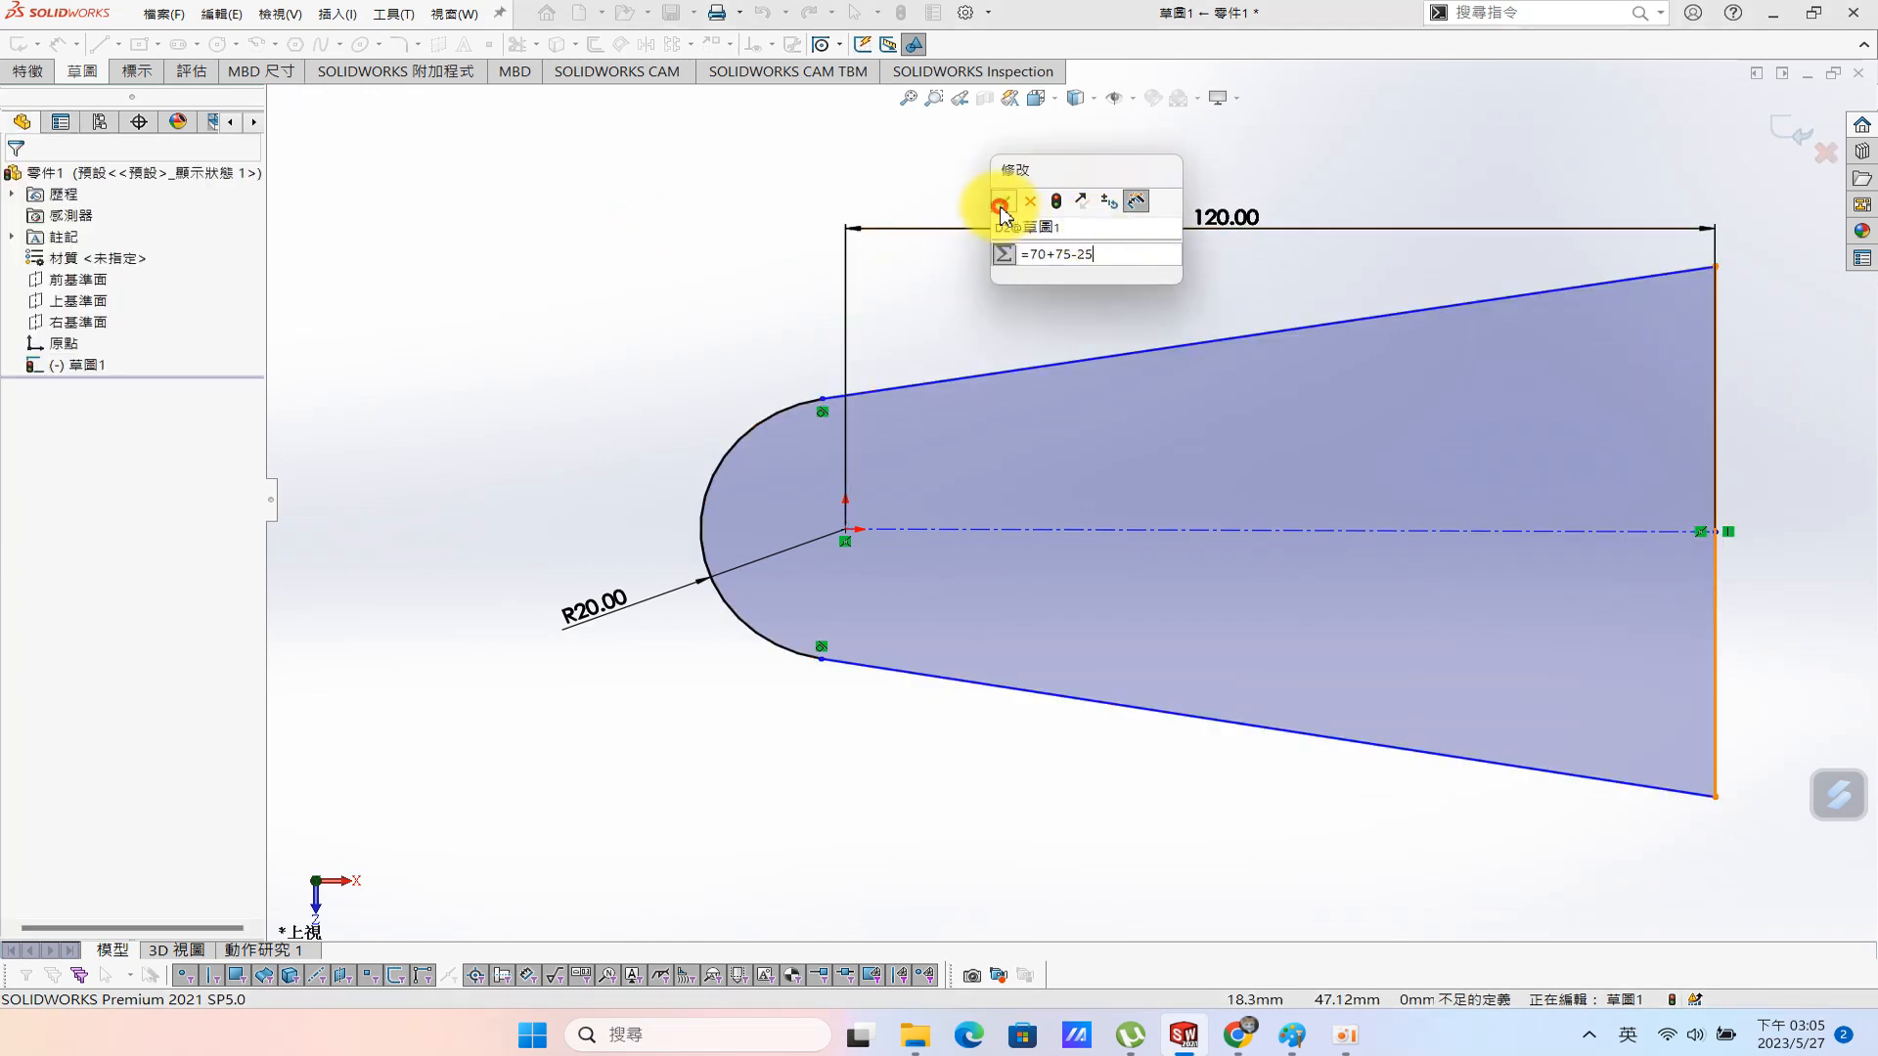
Dimension the vertical end line's length with the equation =54*2+12.
left_click(1716, 420)
left_click(1795, 494)
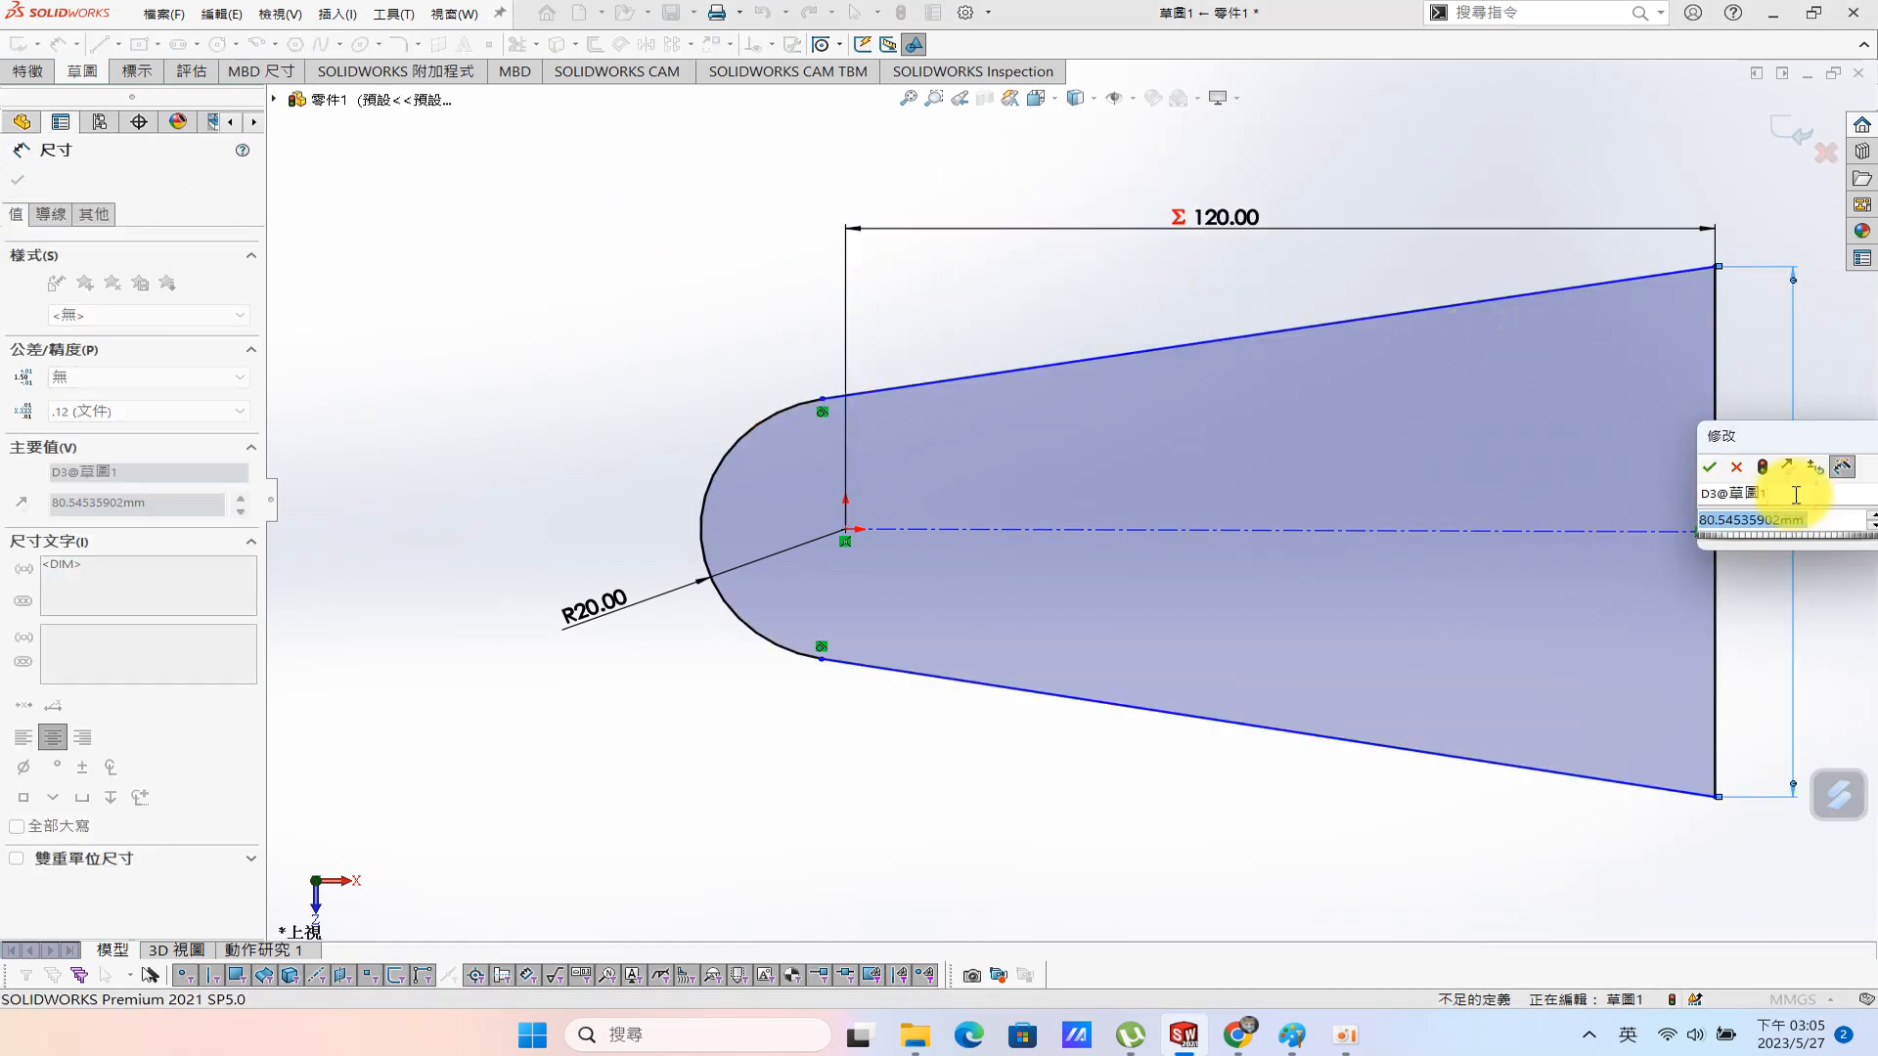
type("=54*2+12")
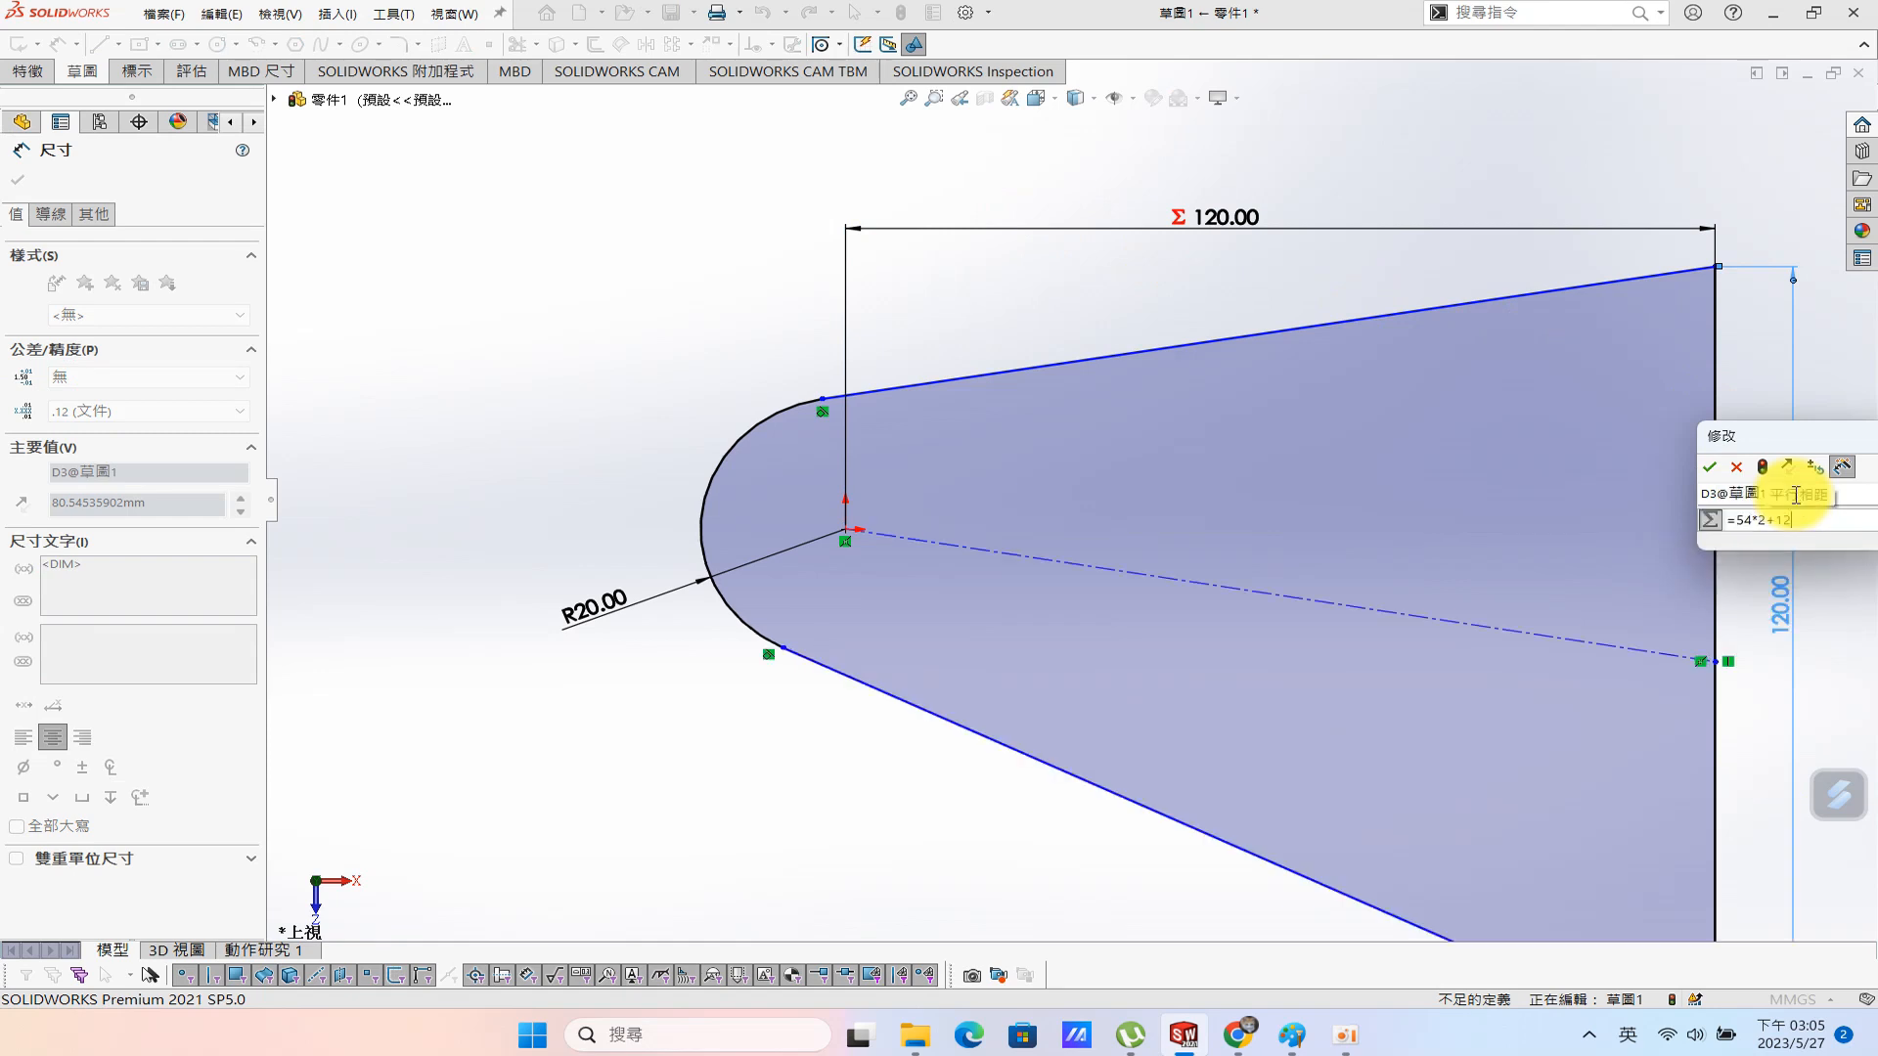
key("Return")
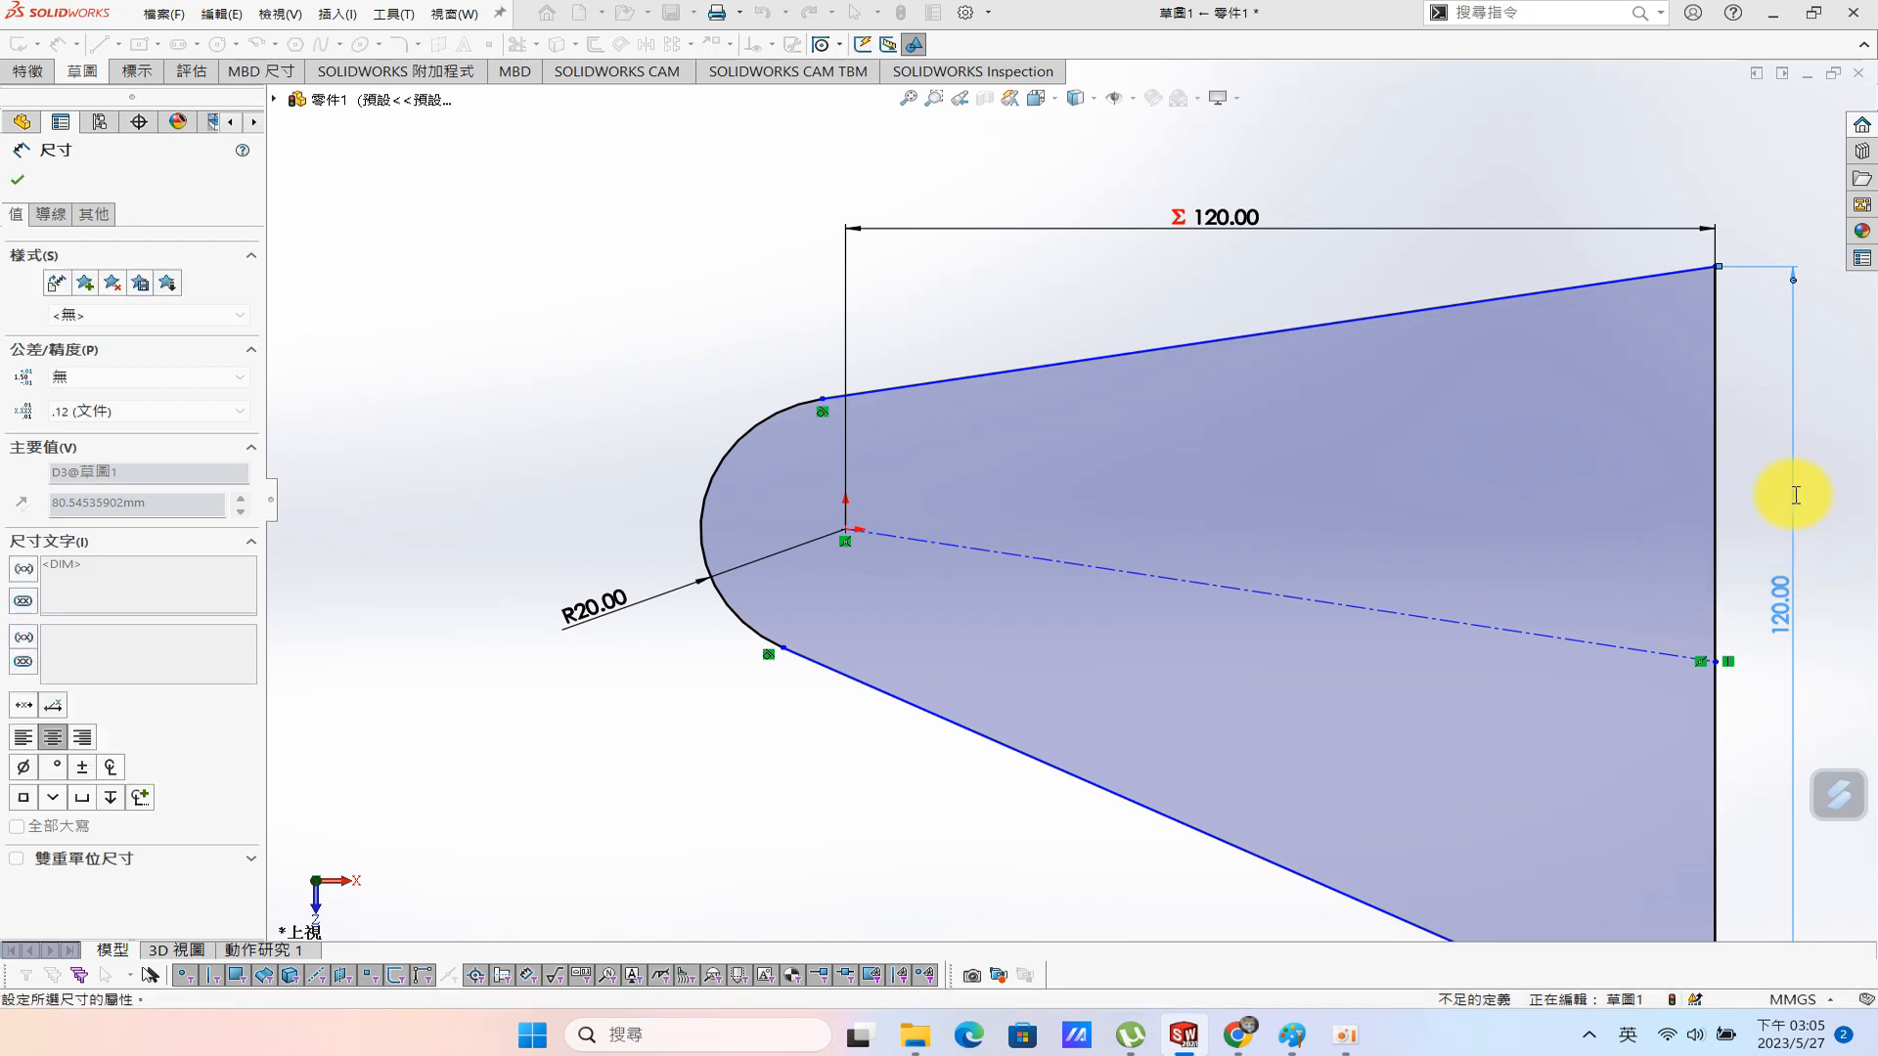
left_click(1495, 631)
key("Escape")
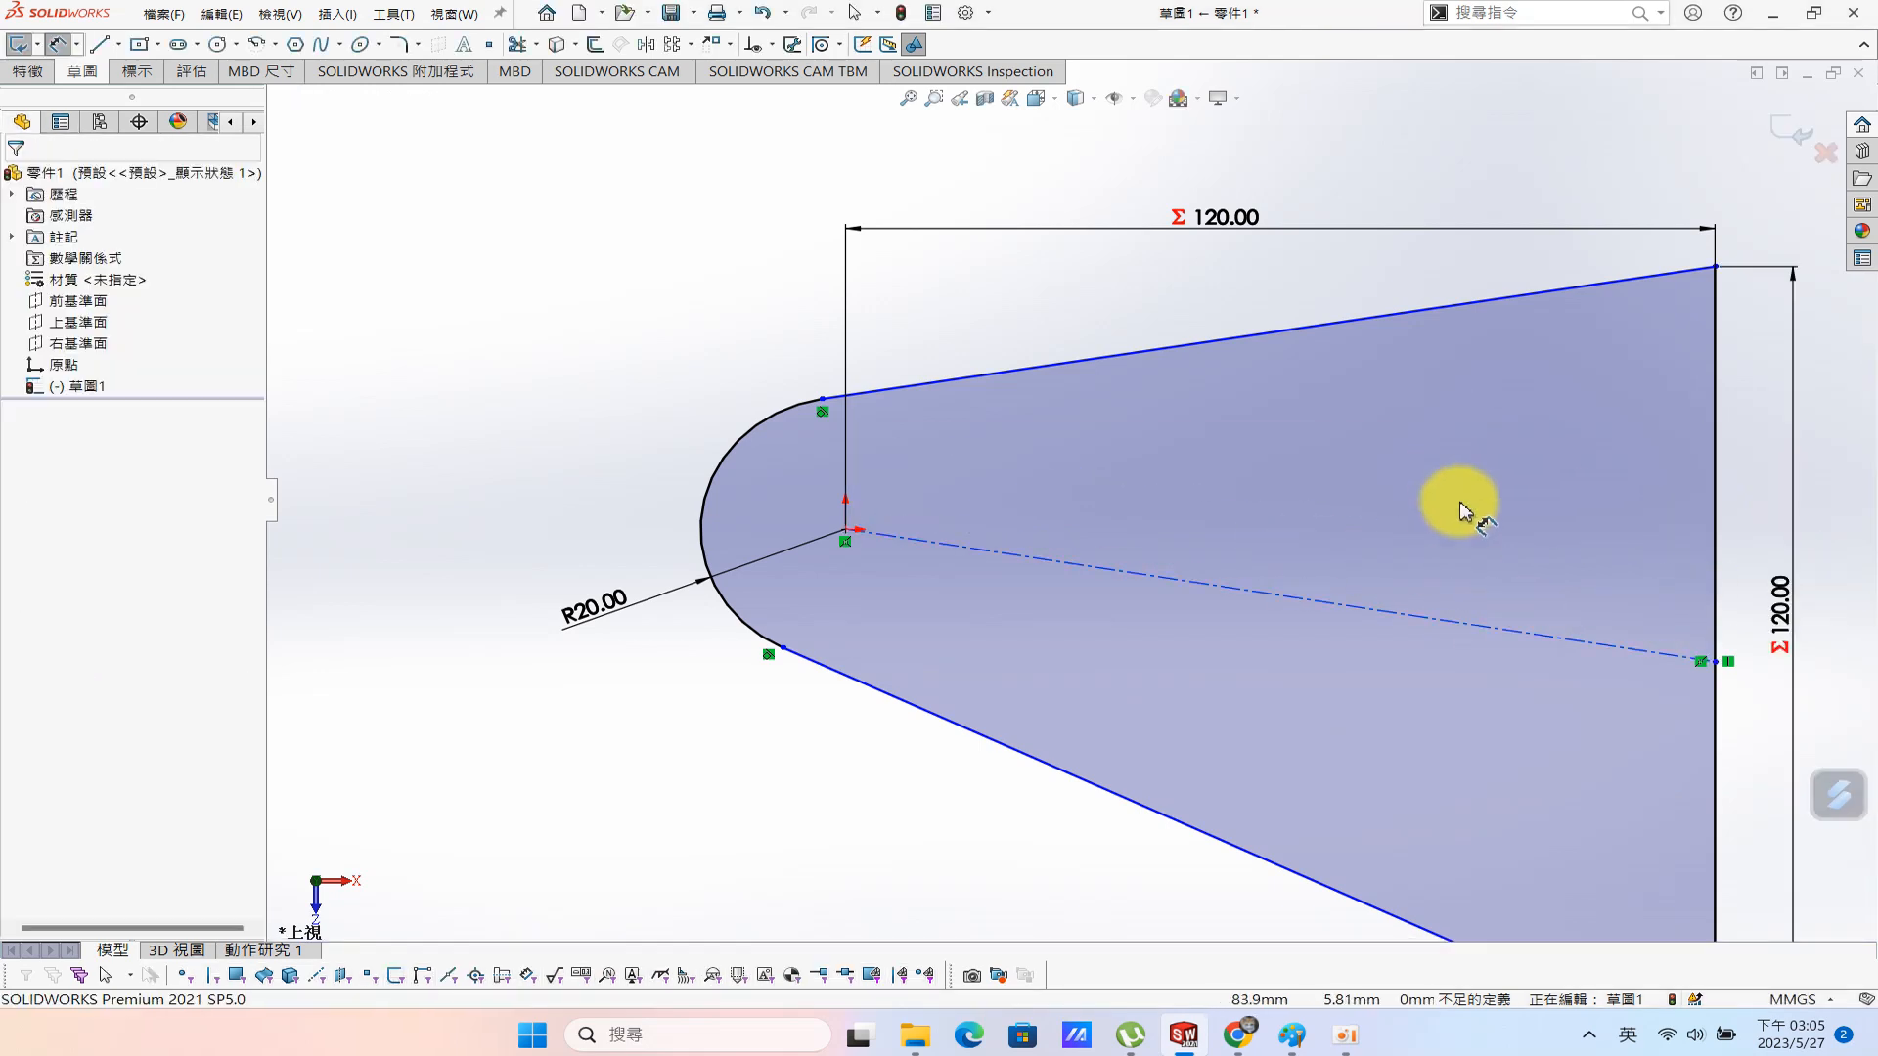
Make the construction centerline between the origin and the end line's midpoint horizontal.
left_click(1477, 624)
left_click(1537, 548)
scroll(1308, 407, "down", 5)
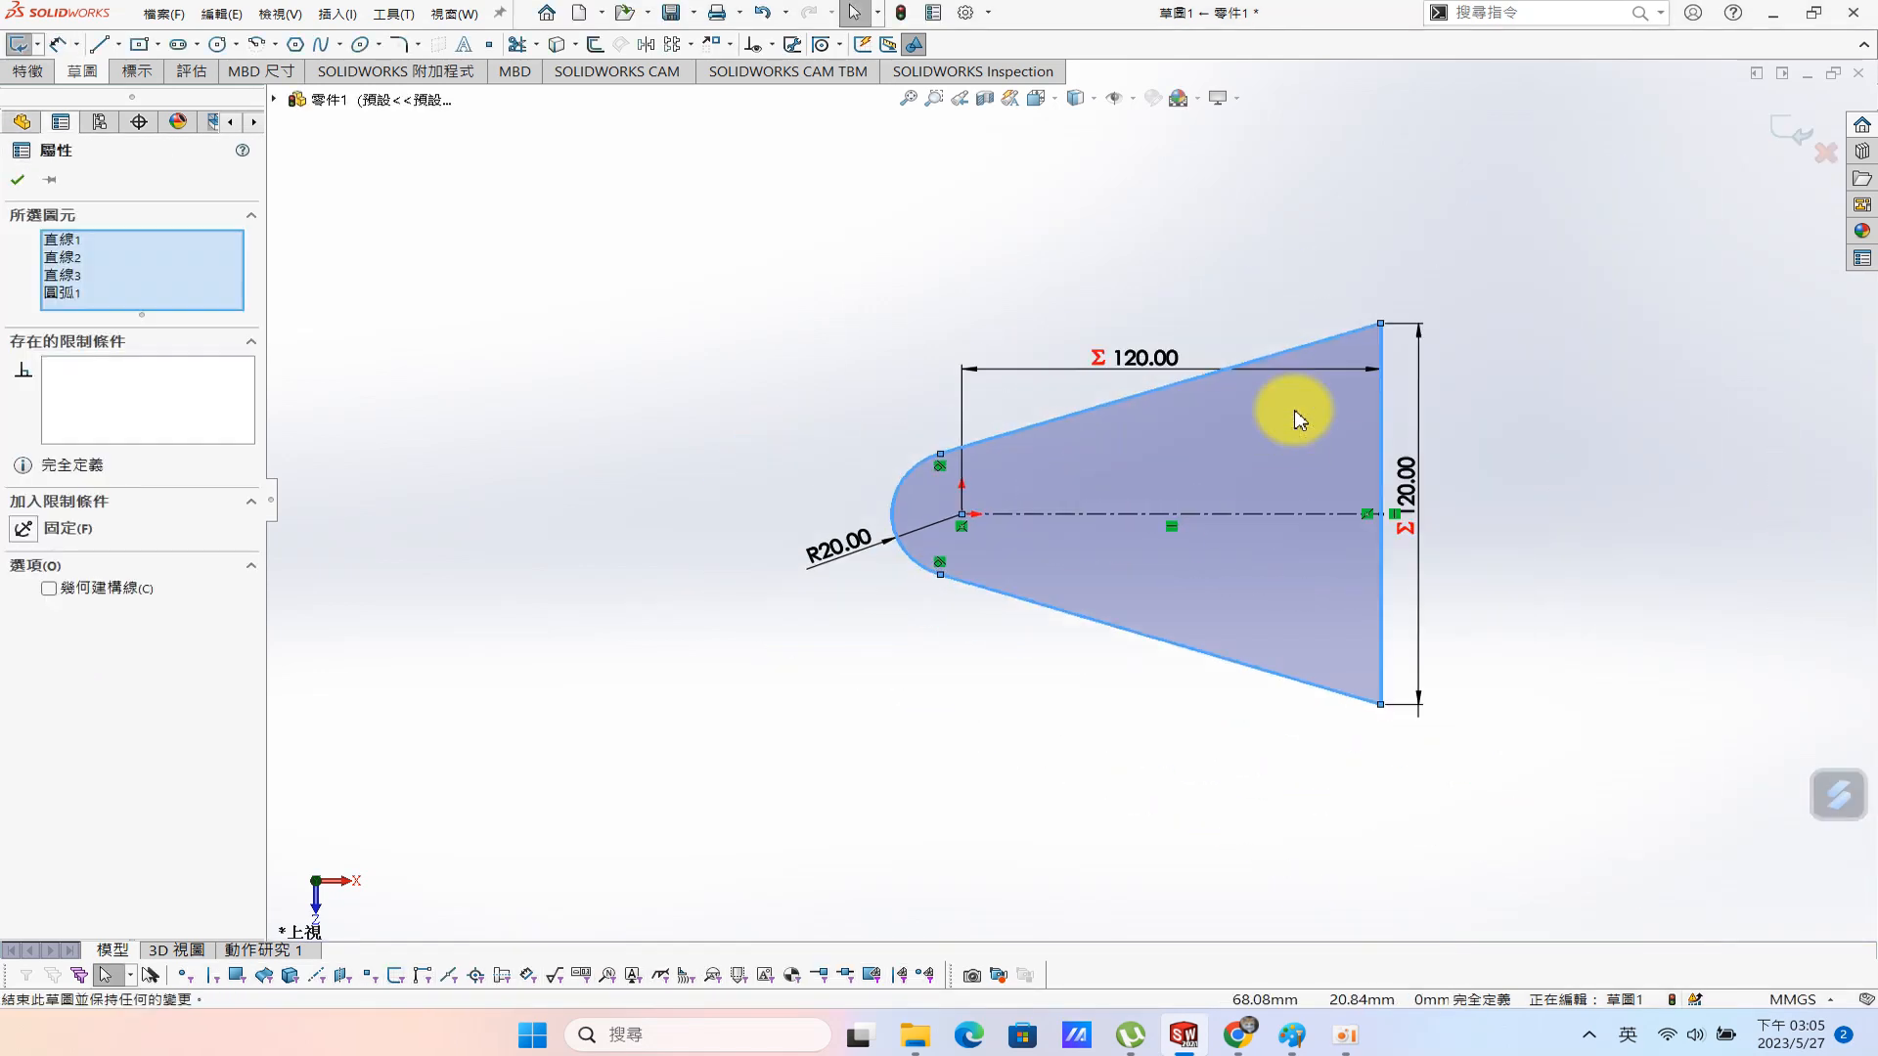
left_click(776, 629)
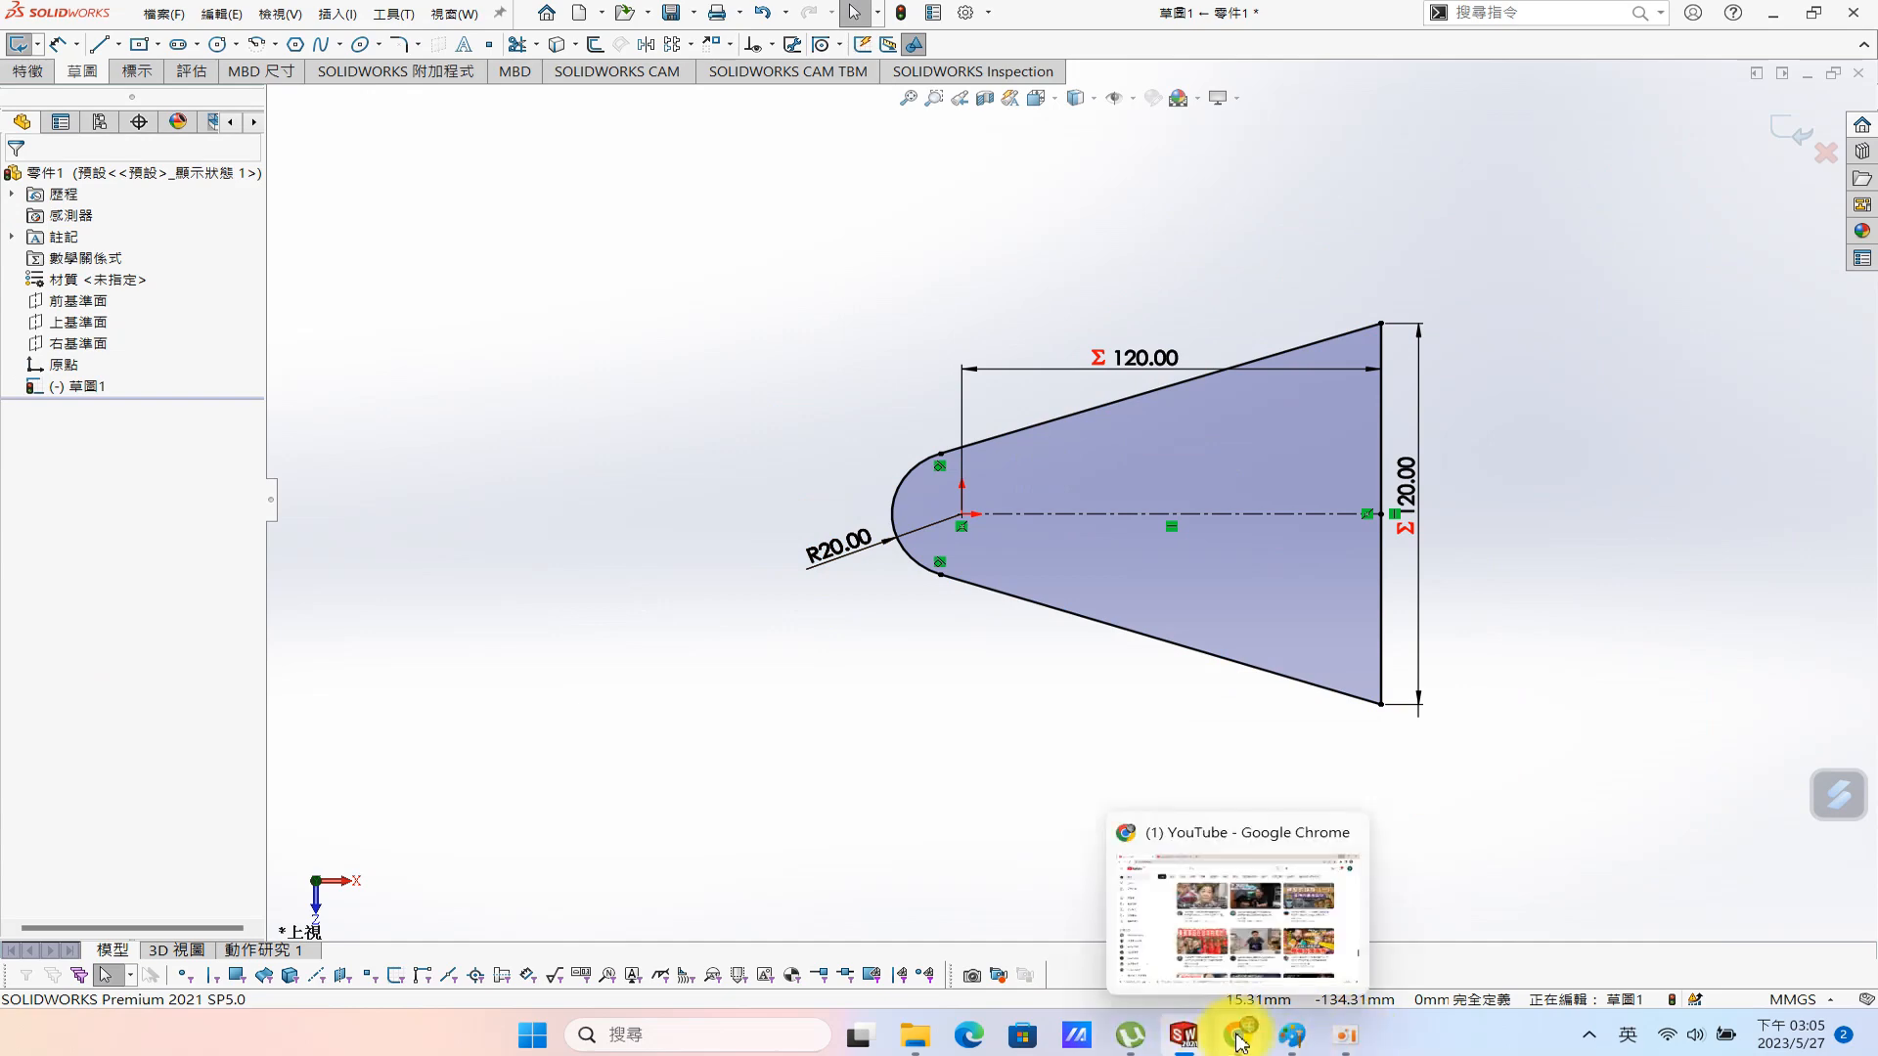
Check the base thickness on the reference drawing in Paint and extrude the tapered profile 16 mm in SOLIDWORKS.
left_click(1291, 1035)
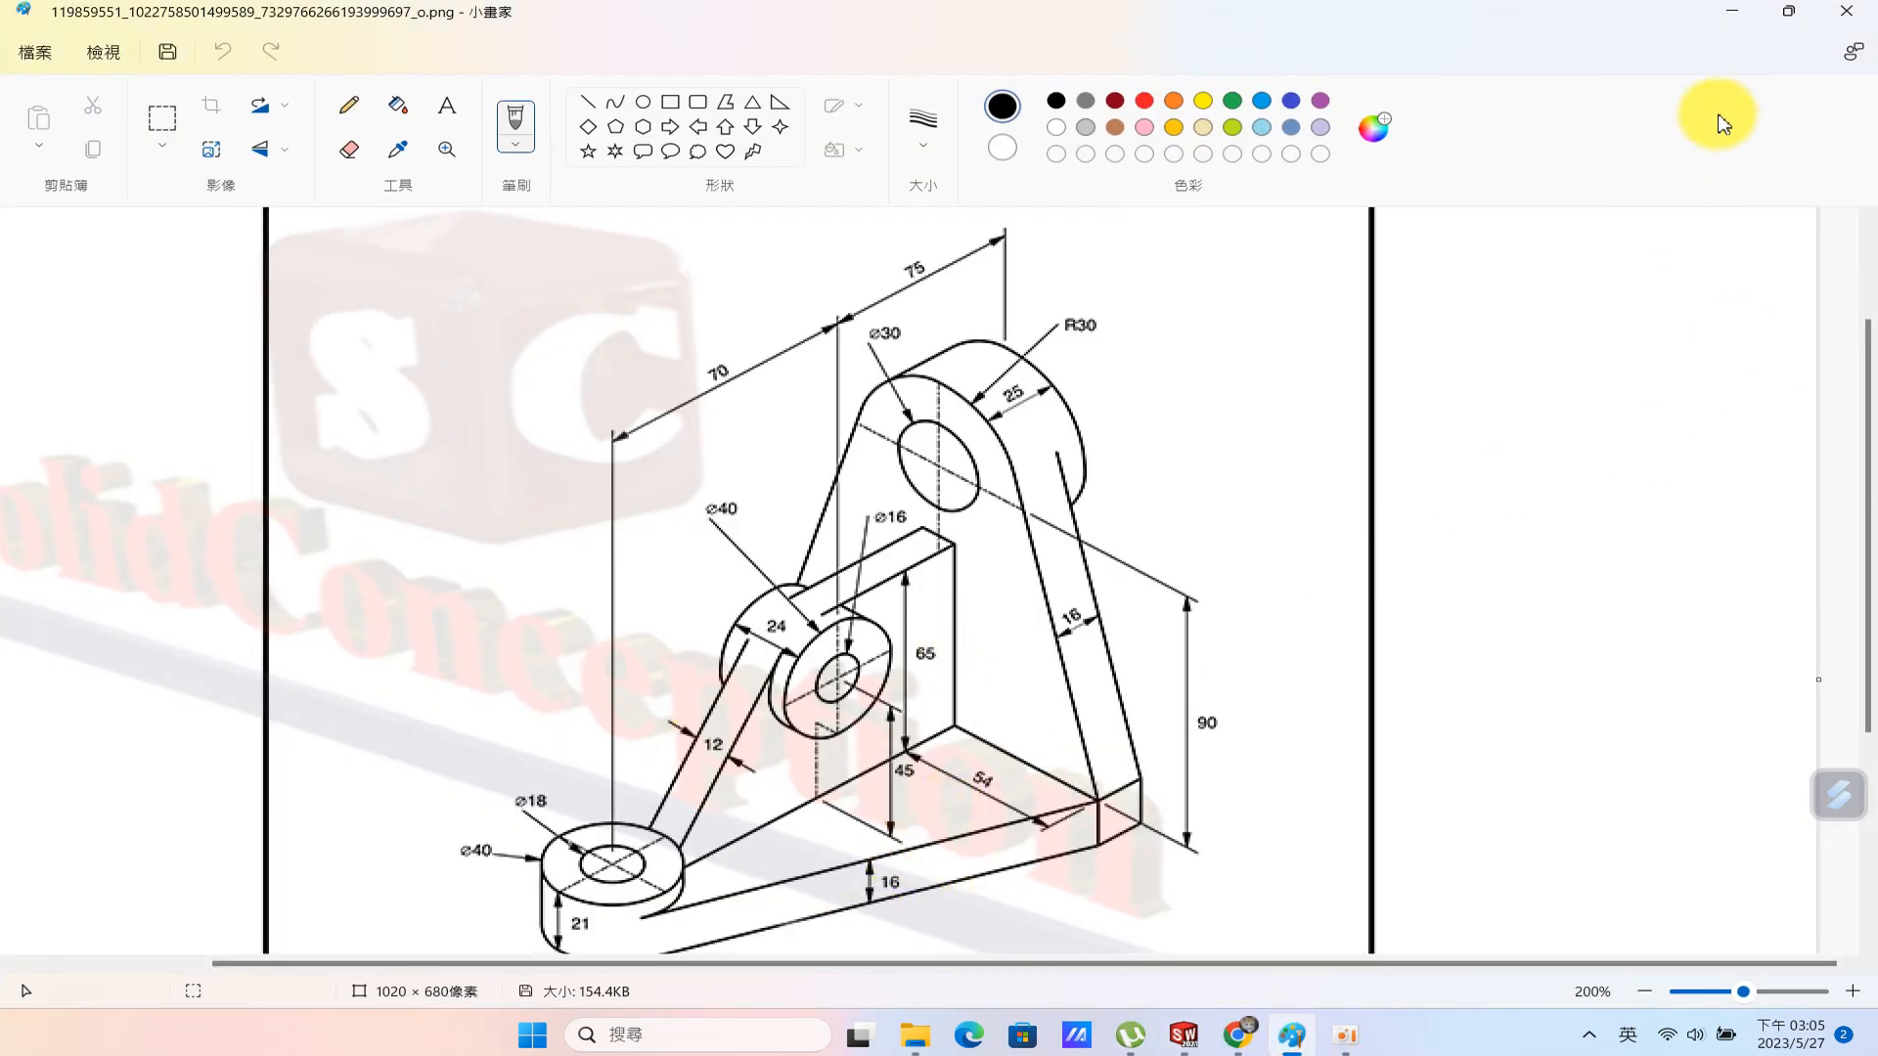
left_click(1732, 11)
left_click(1186, 647)
left_click(1215, 742)
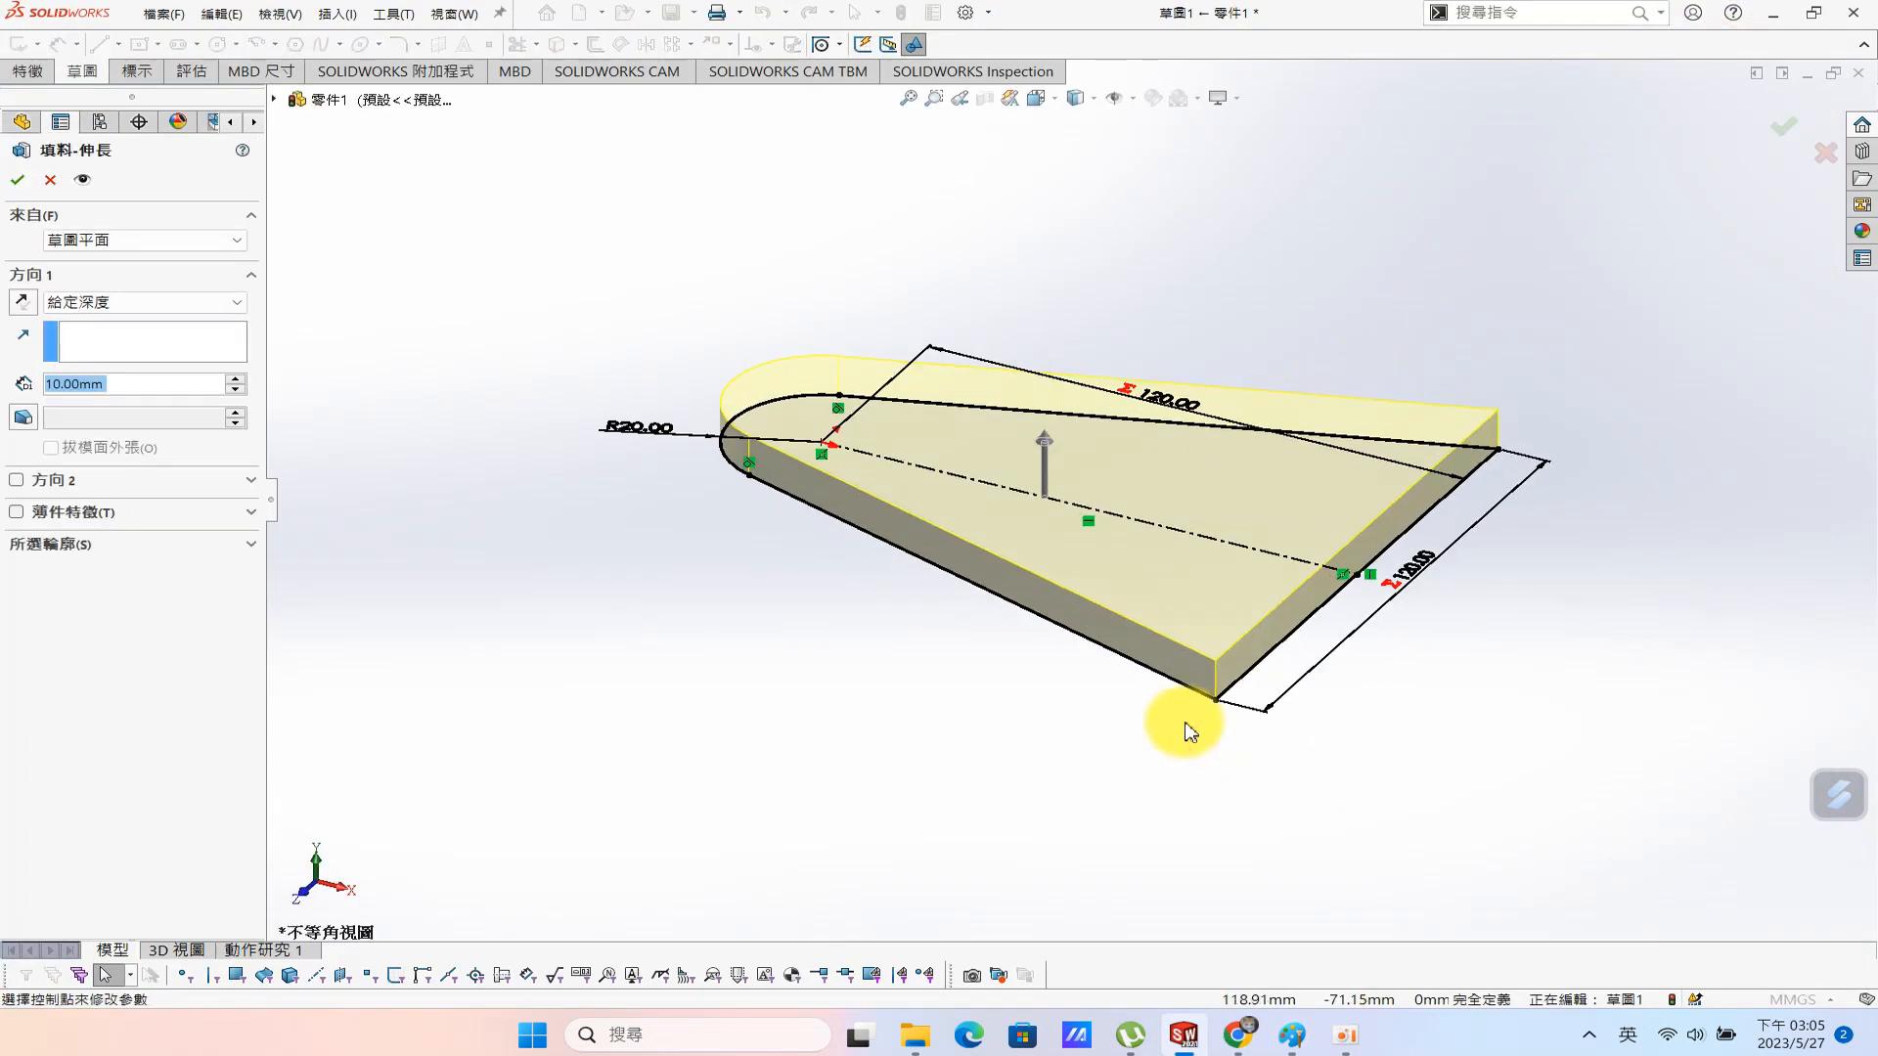
type("16")
key("Return")
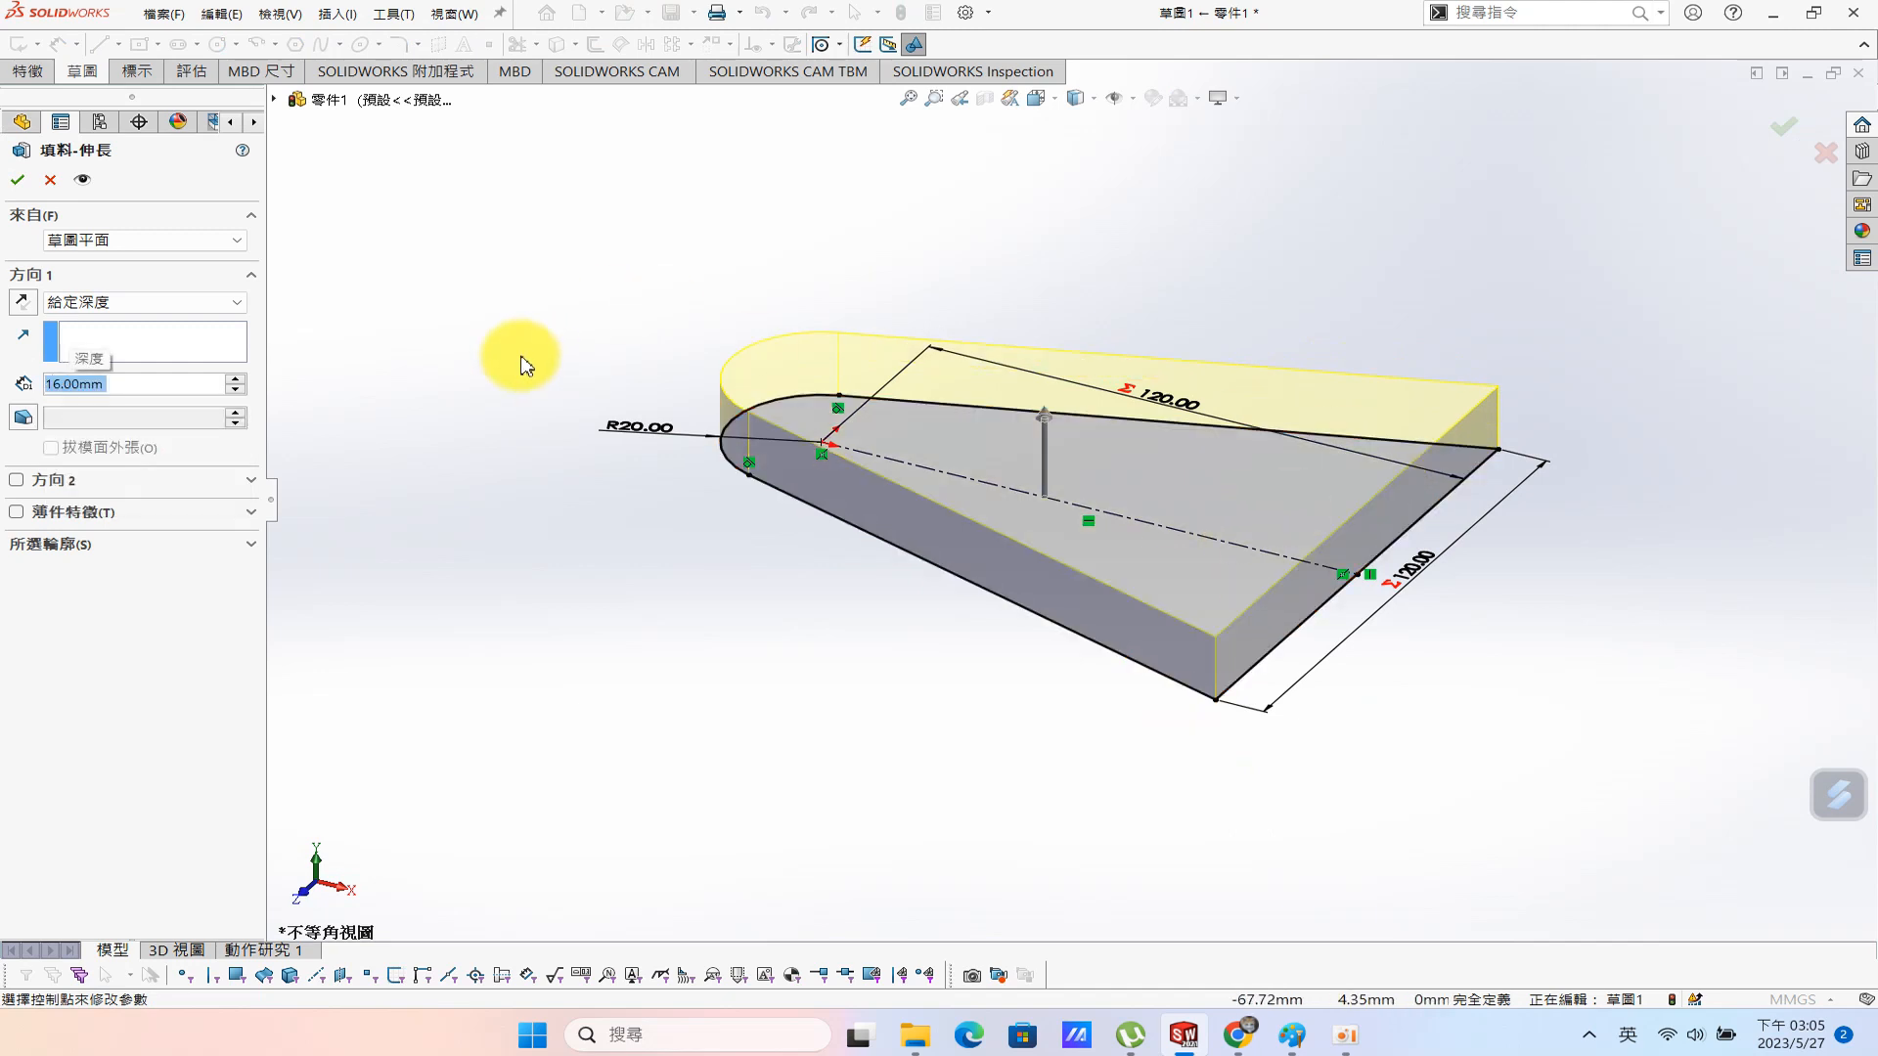
left_click(19, 183)
left_click(1236, 98)
left_click(1585, 244)
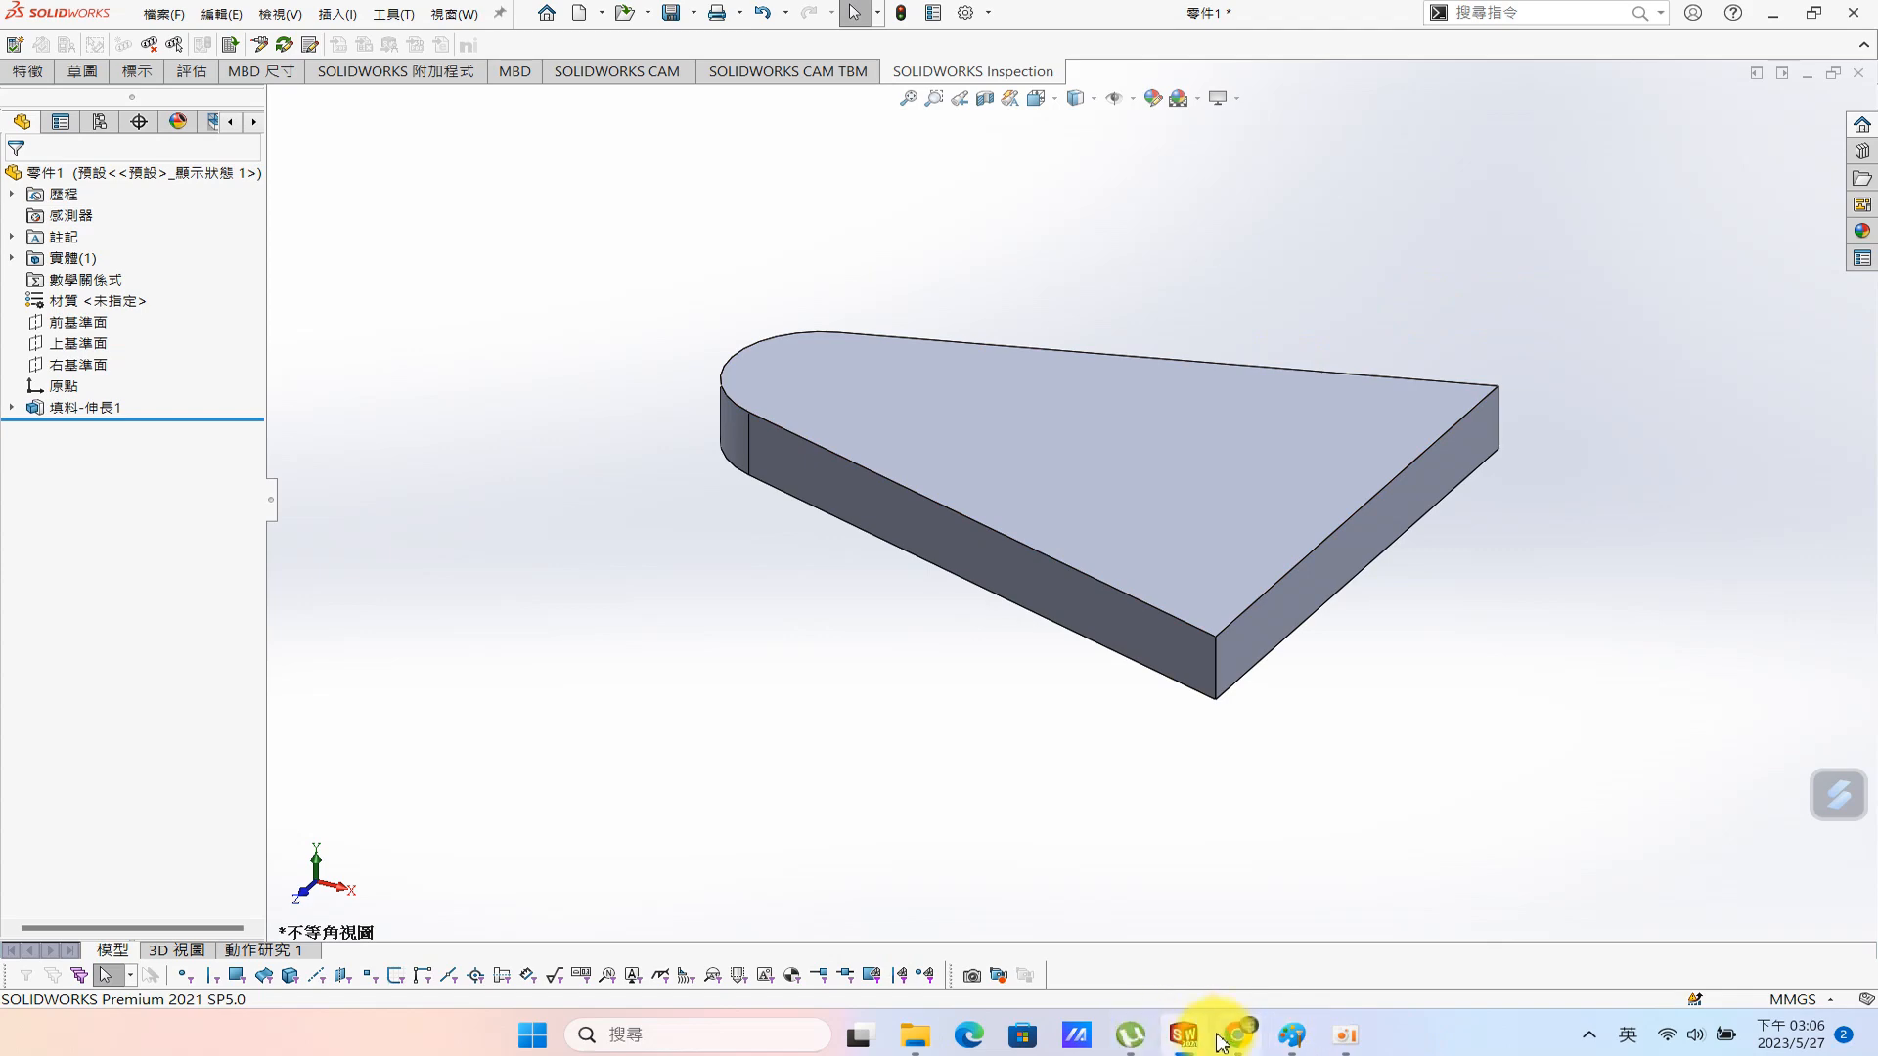
Review the upright plate on the reference drawing in Paint and start a sketch on the base's flat wide end face in SOLIDWORKS.
left_click(1292, 1035)
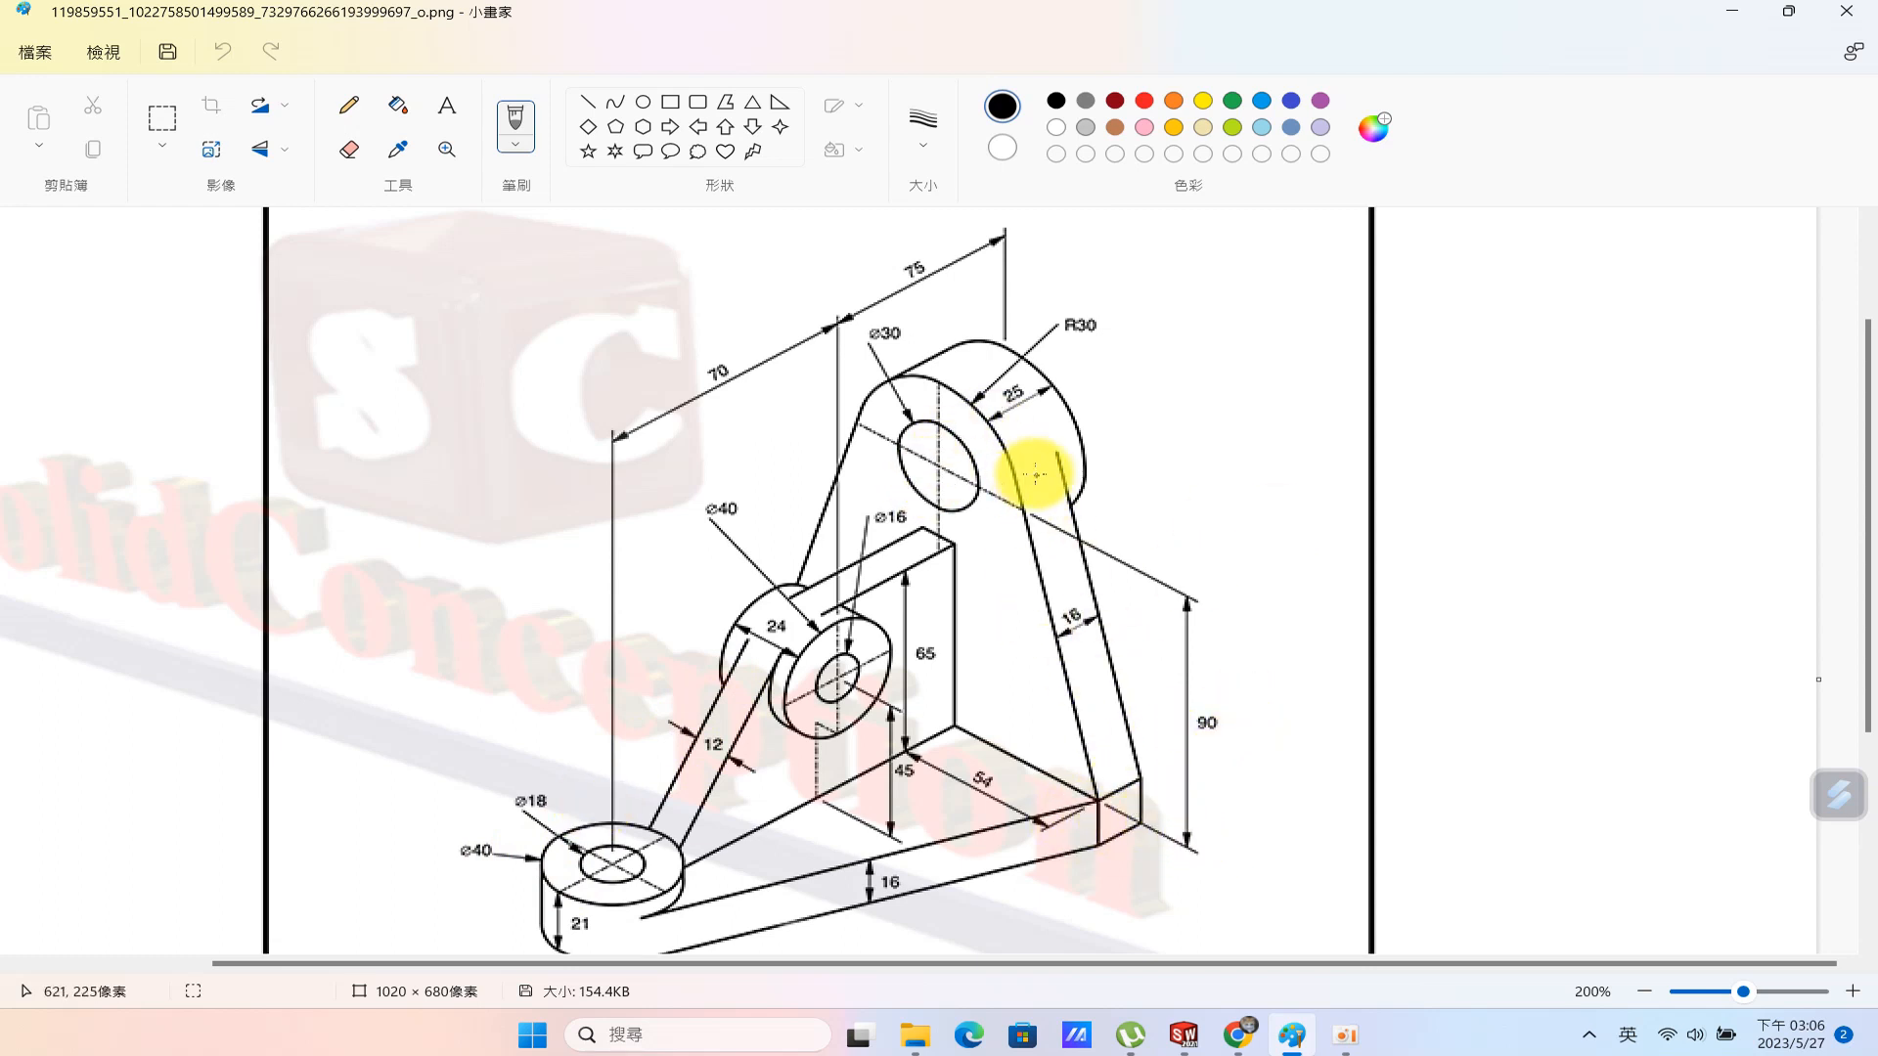
left_click(1733, 11)
left_click(1399, 518)
left_click(1374, 422)
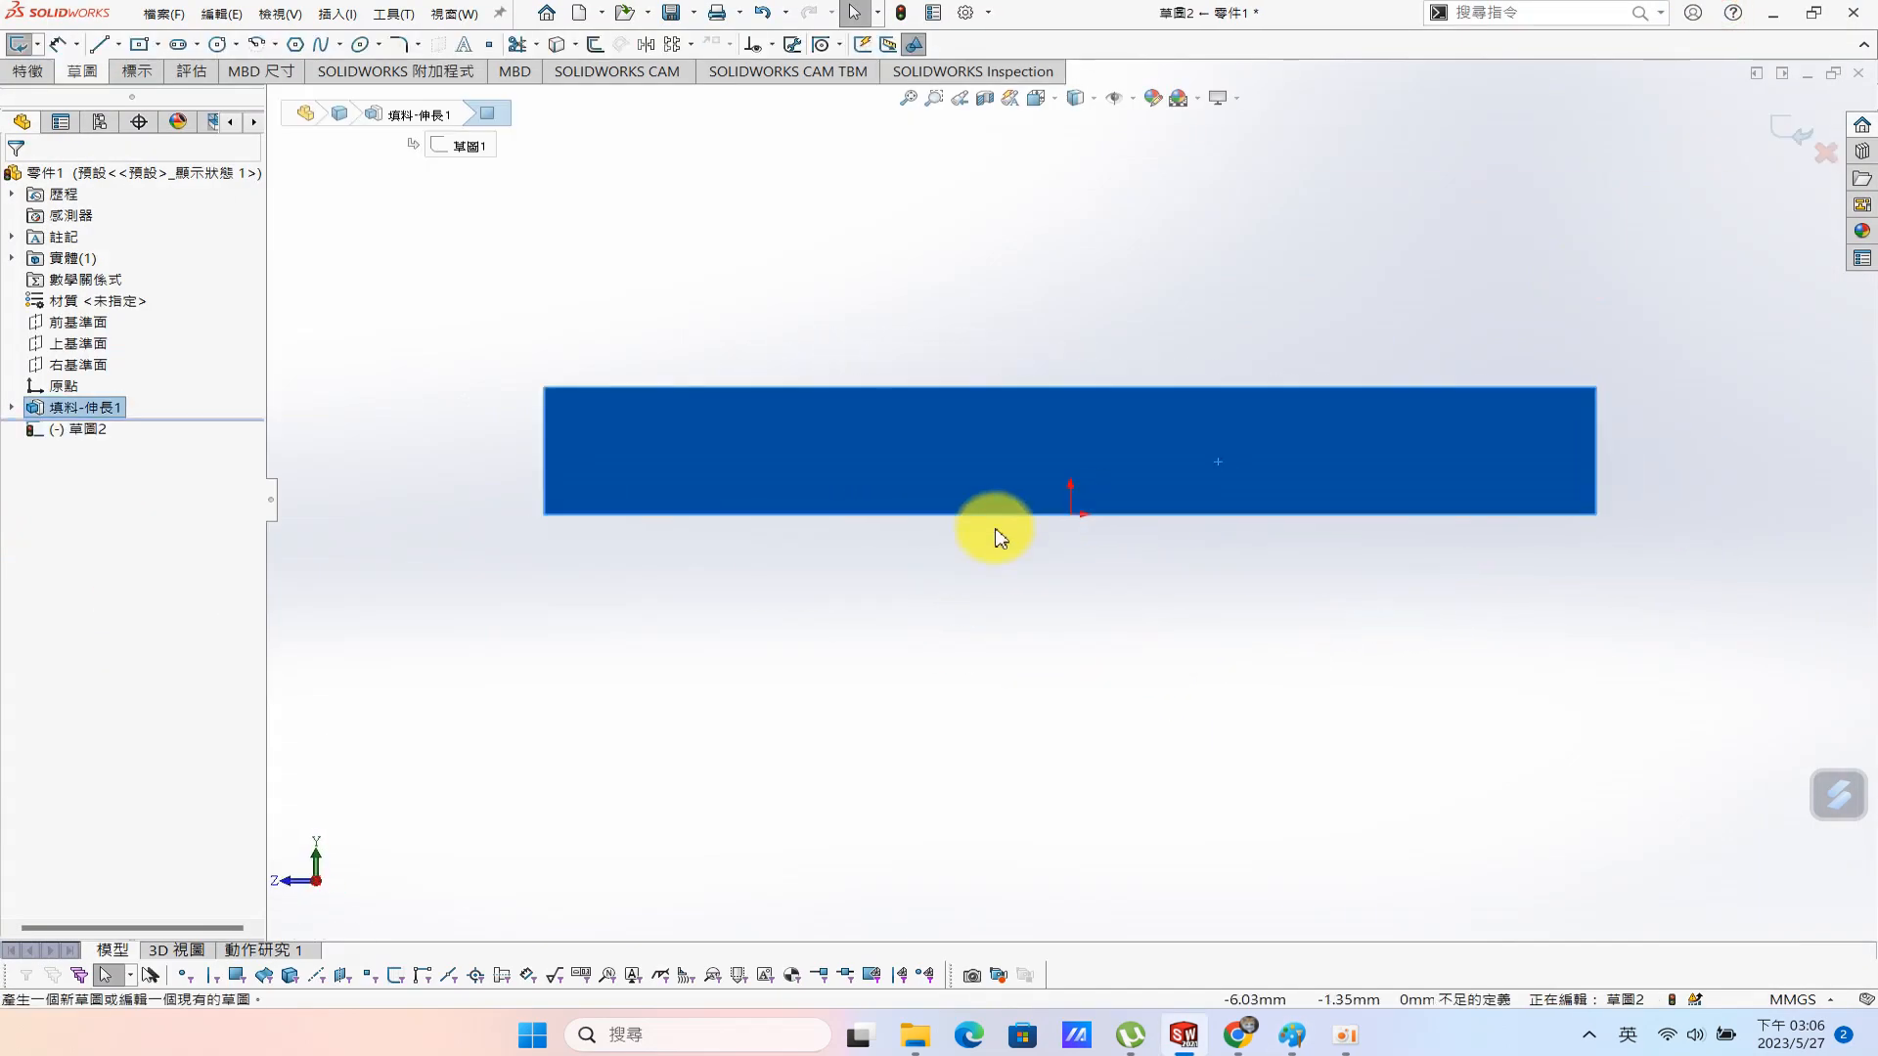
Convert the end face's two short vertical edges and its lower edge into sketch entities.
key("s")
left_click(1428, 437)
key("s")
left_click(1177, 449)
left_click(799, 525)
left_click(839, 554)
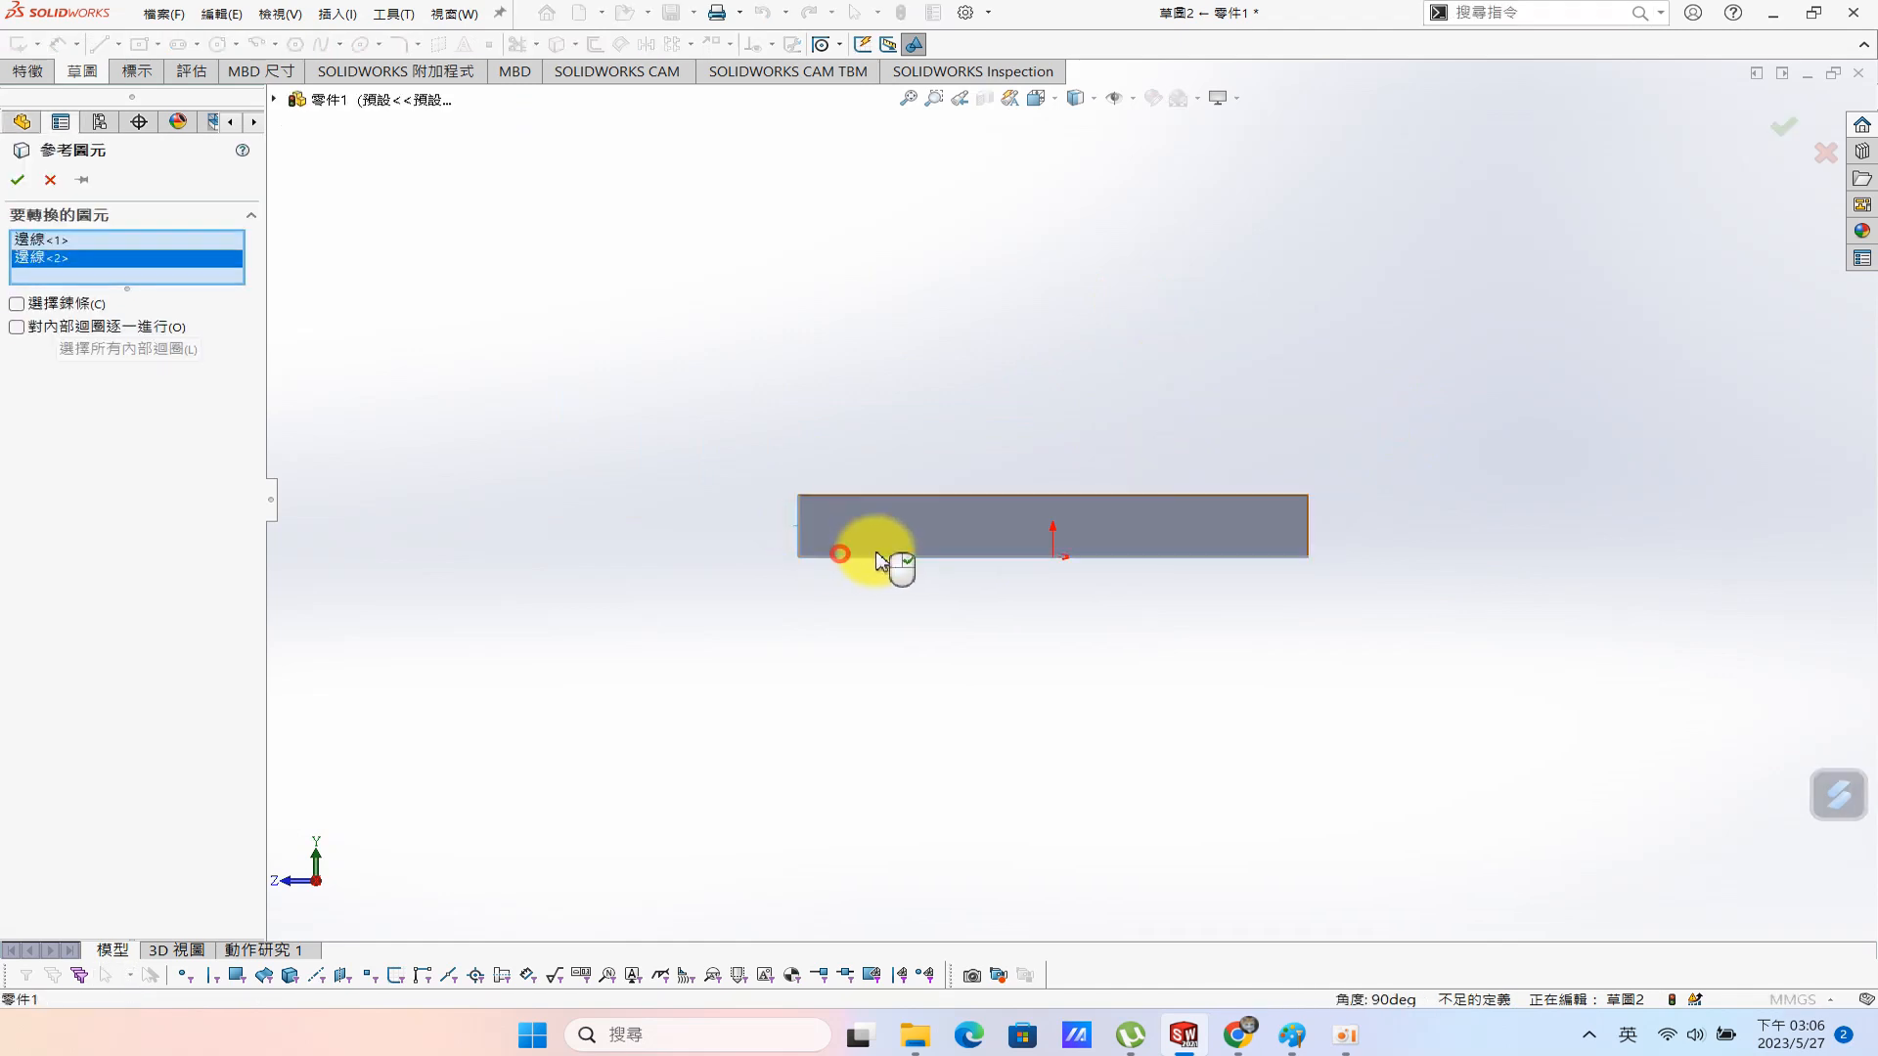
left_click(1319, 535)
left_click(17, 179)
Draw a circle above the end face and align its center vertically with the origin.
key("s")
left_click(1041, 333)
left_click(1052, 206)
left_click(1087, 260)
key("Escape")
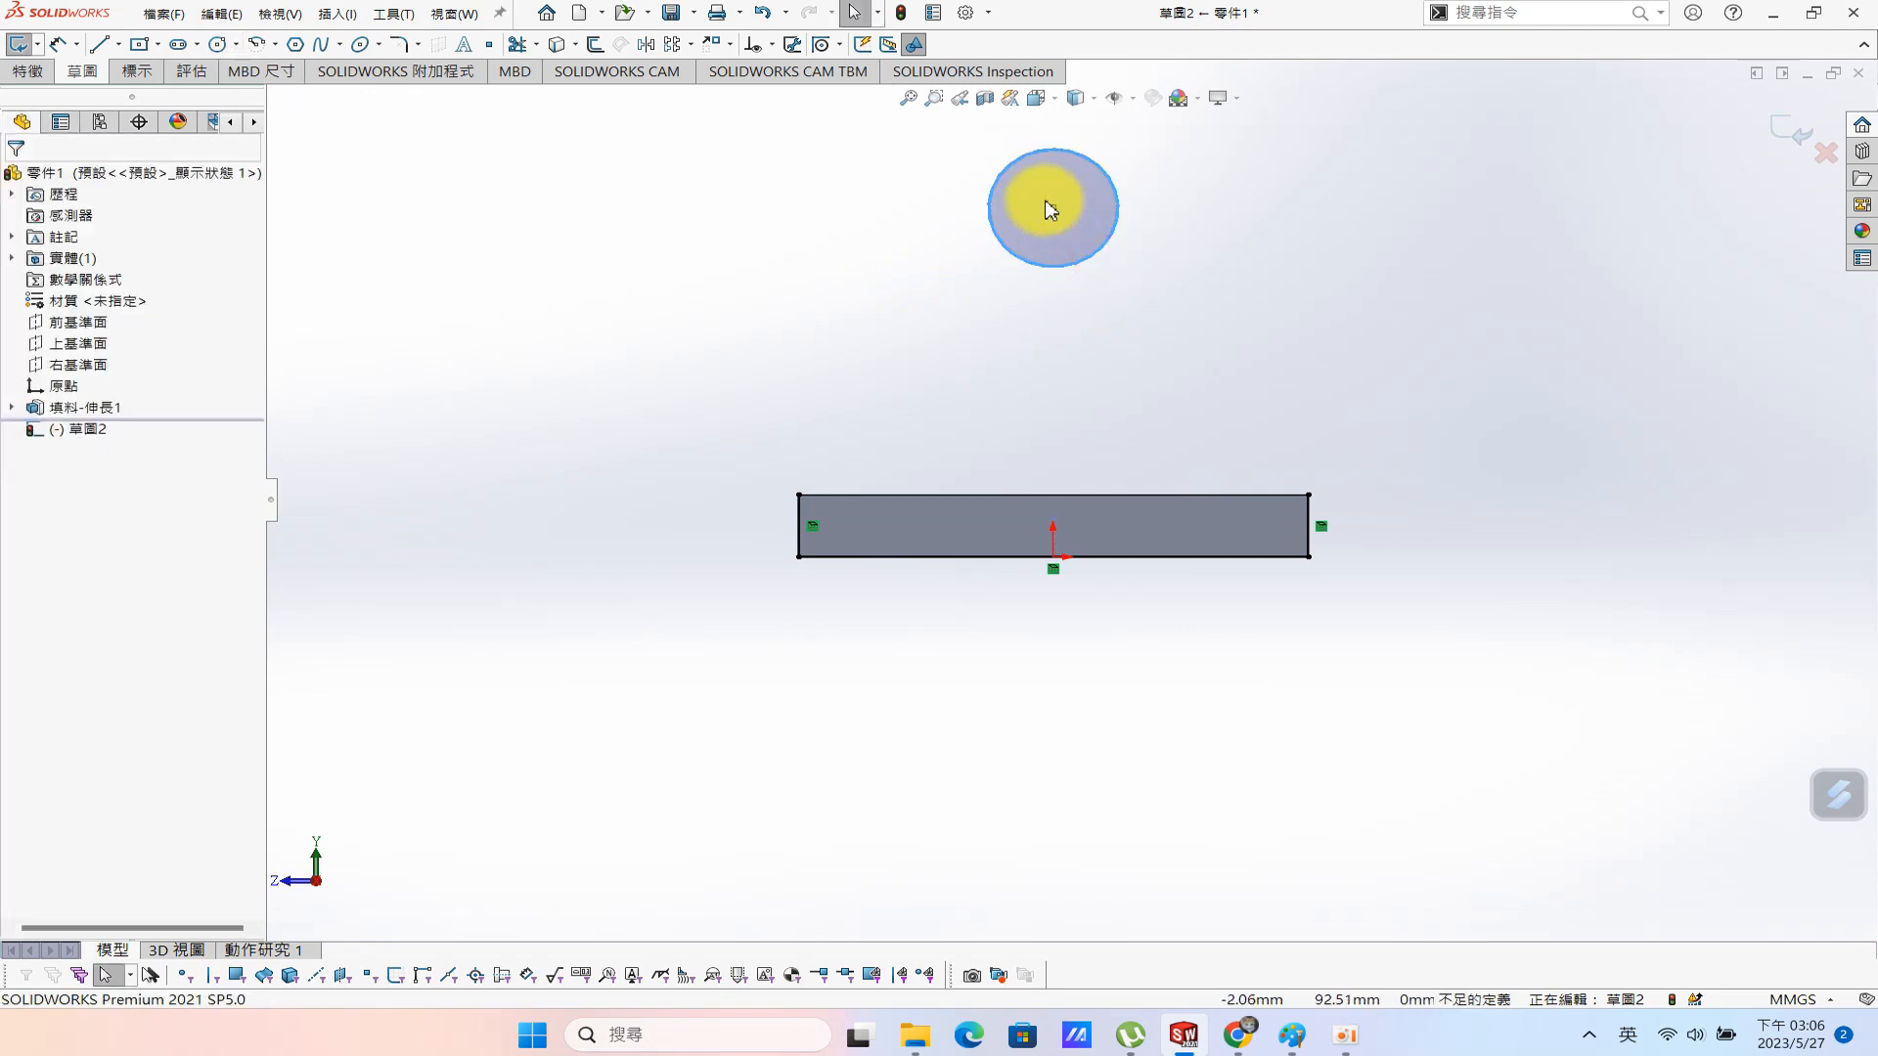
left_click(1053, 206)
left_click(1054, 556, "ctrl")
left_click(22, 501)
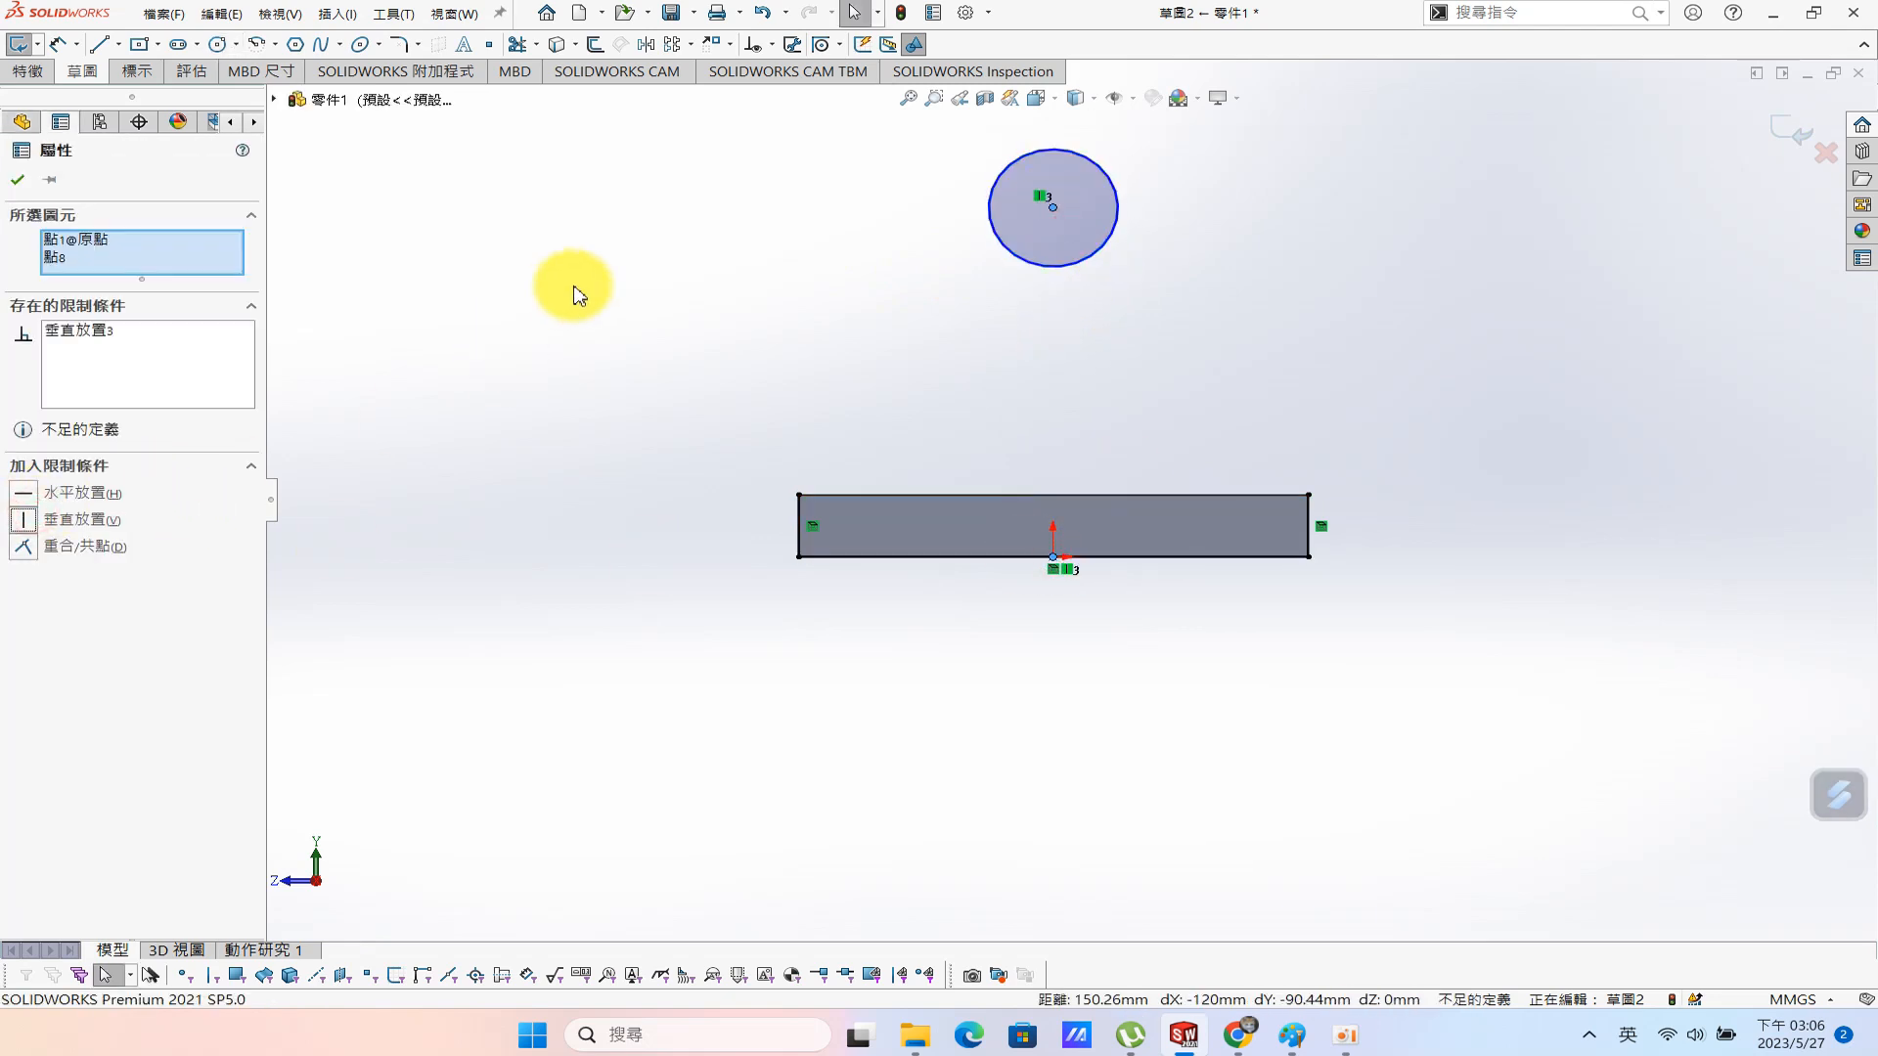
key("Escape")
Draw two inward-slanting lines from the upper corners of the end face up to either side of the circle.
key("s")
left_click(688, 281)
left_click(799, 495)
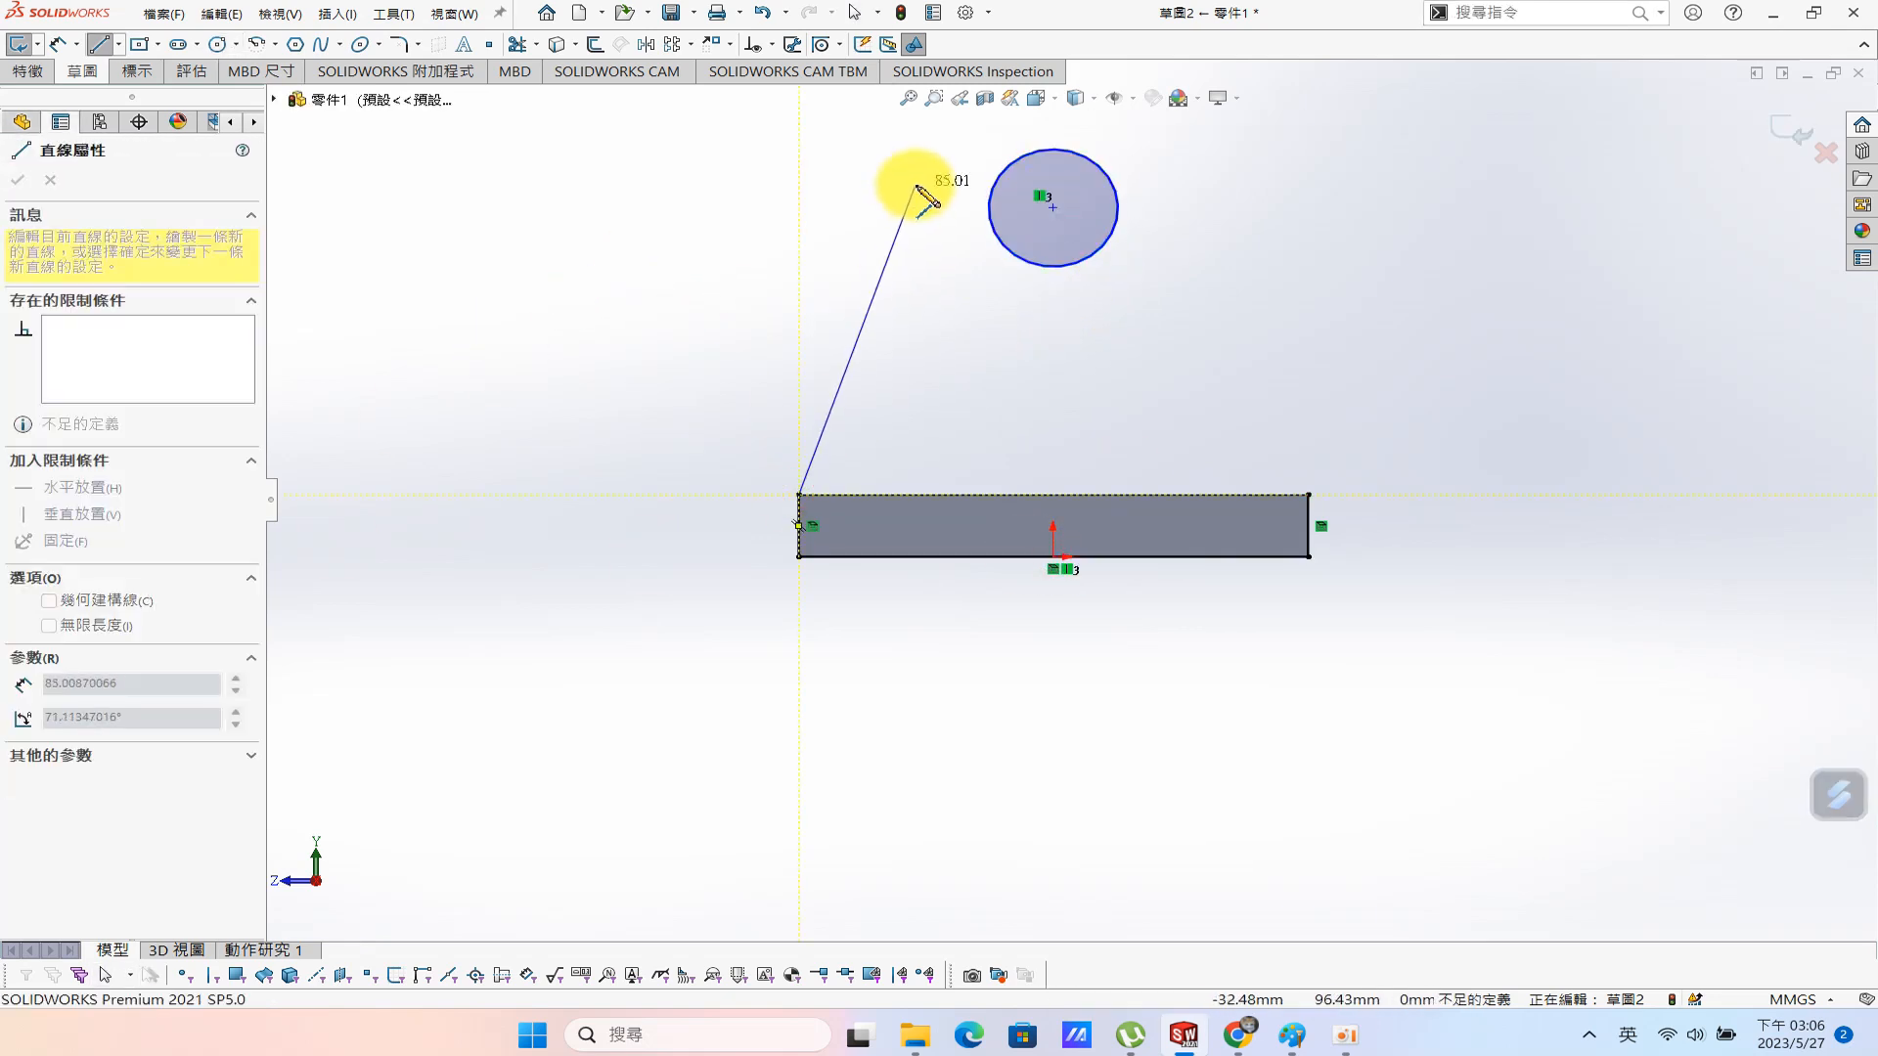
left_click(917, 184)
key("Escape")
key("s")
left_click(1418, 421)
left_click(1309, 495)
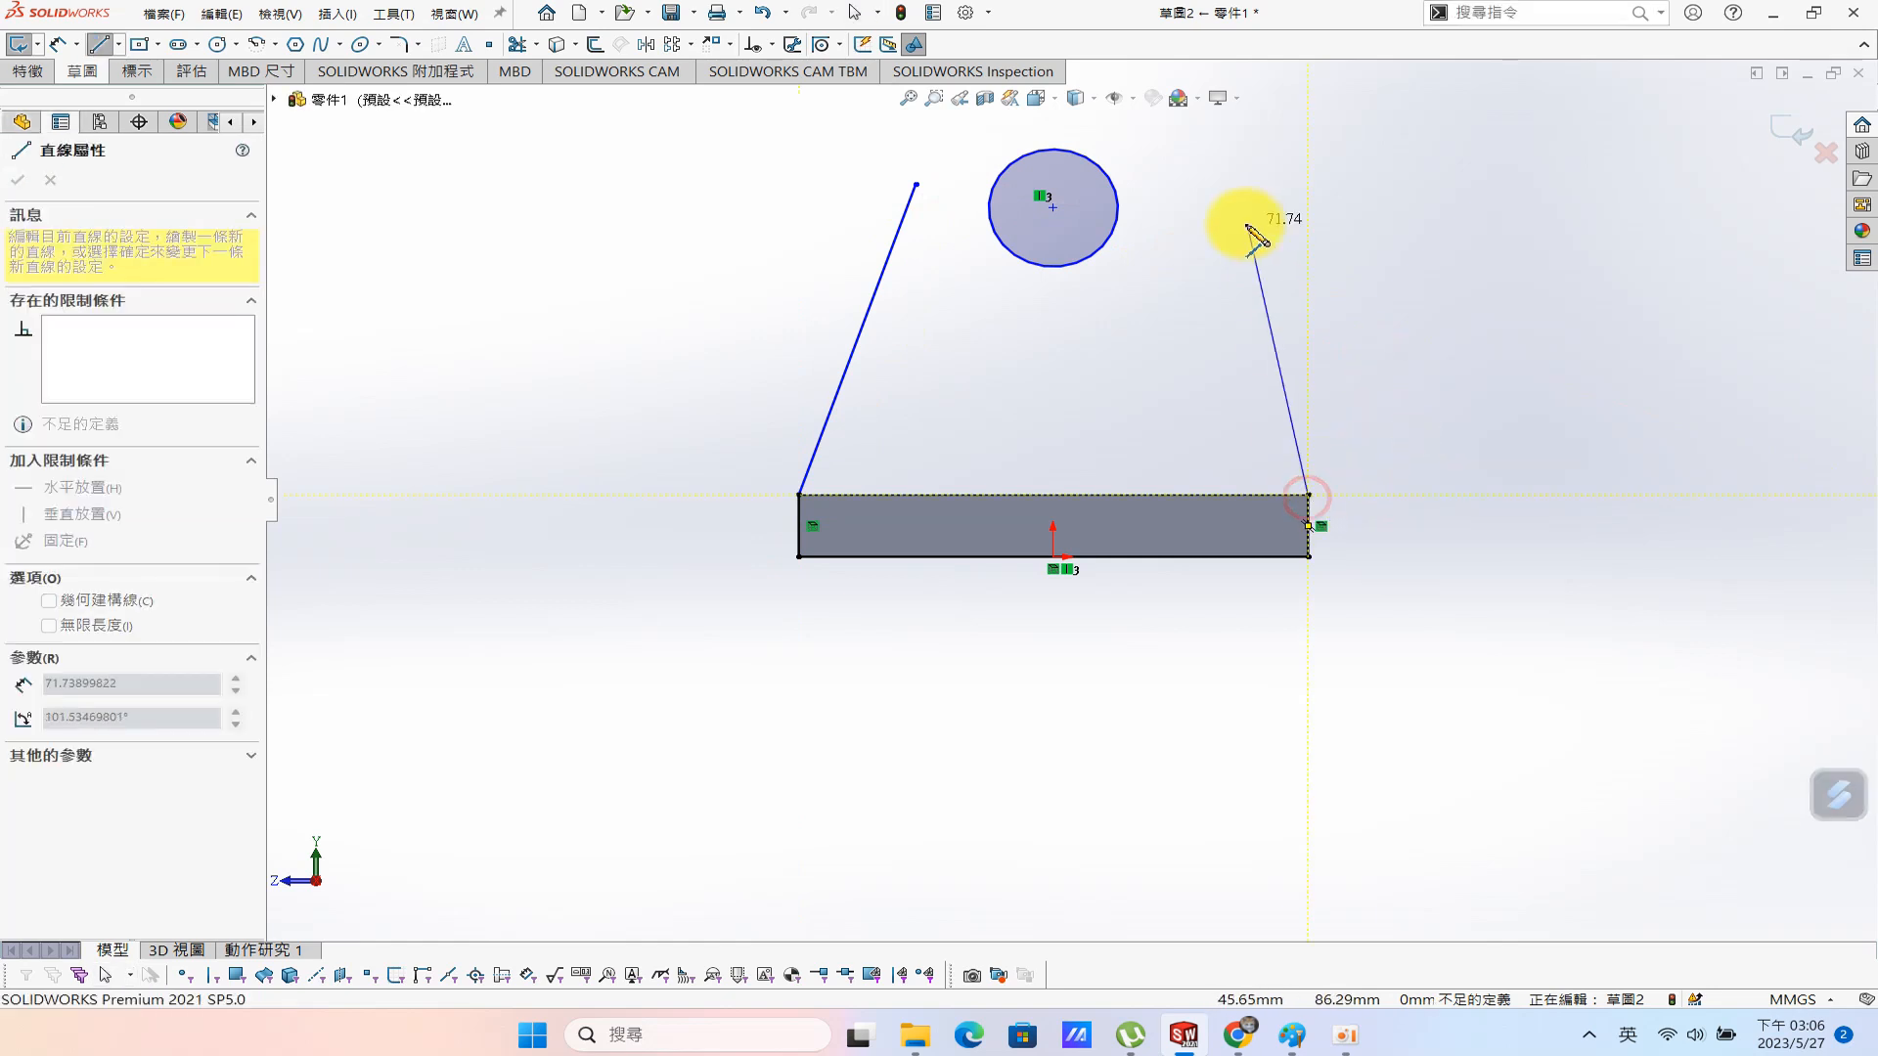
left_click(1187, 163)
key("Escape")
Make both slanted lines tangent to the circle.
left_click(1023, 266)
left_click(881, 284, "ctrl")
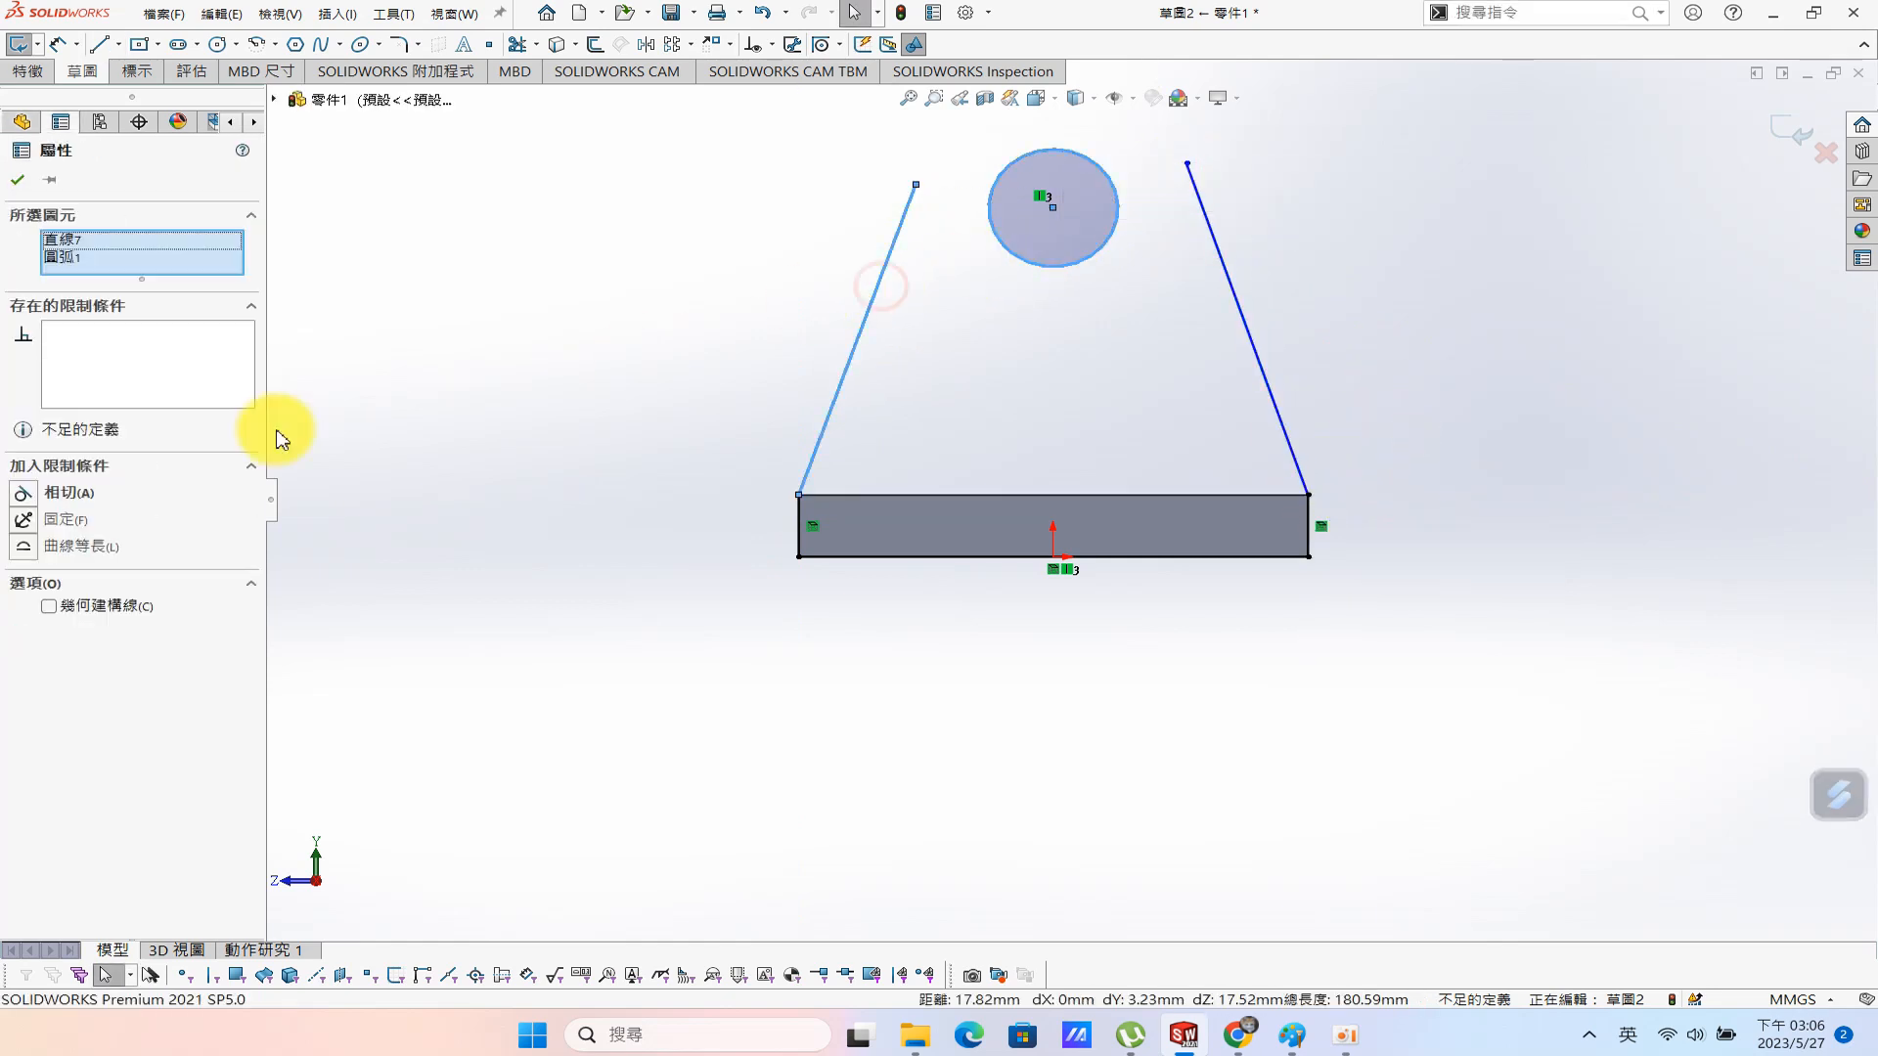
left_click(22, 493)
left_click(18, 179)
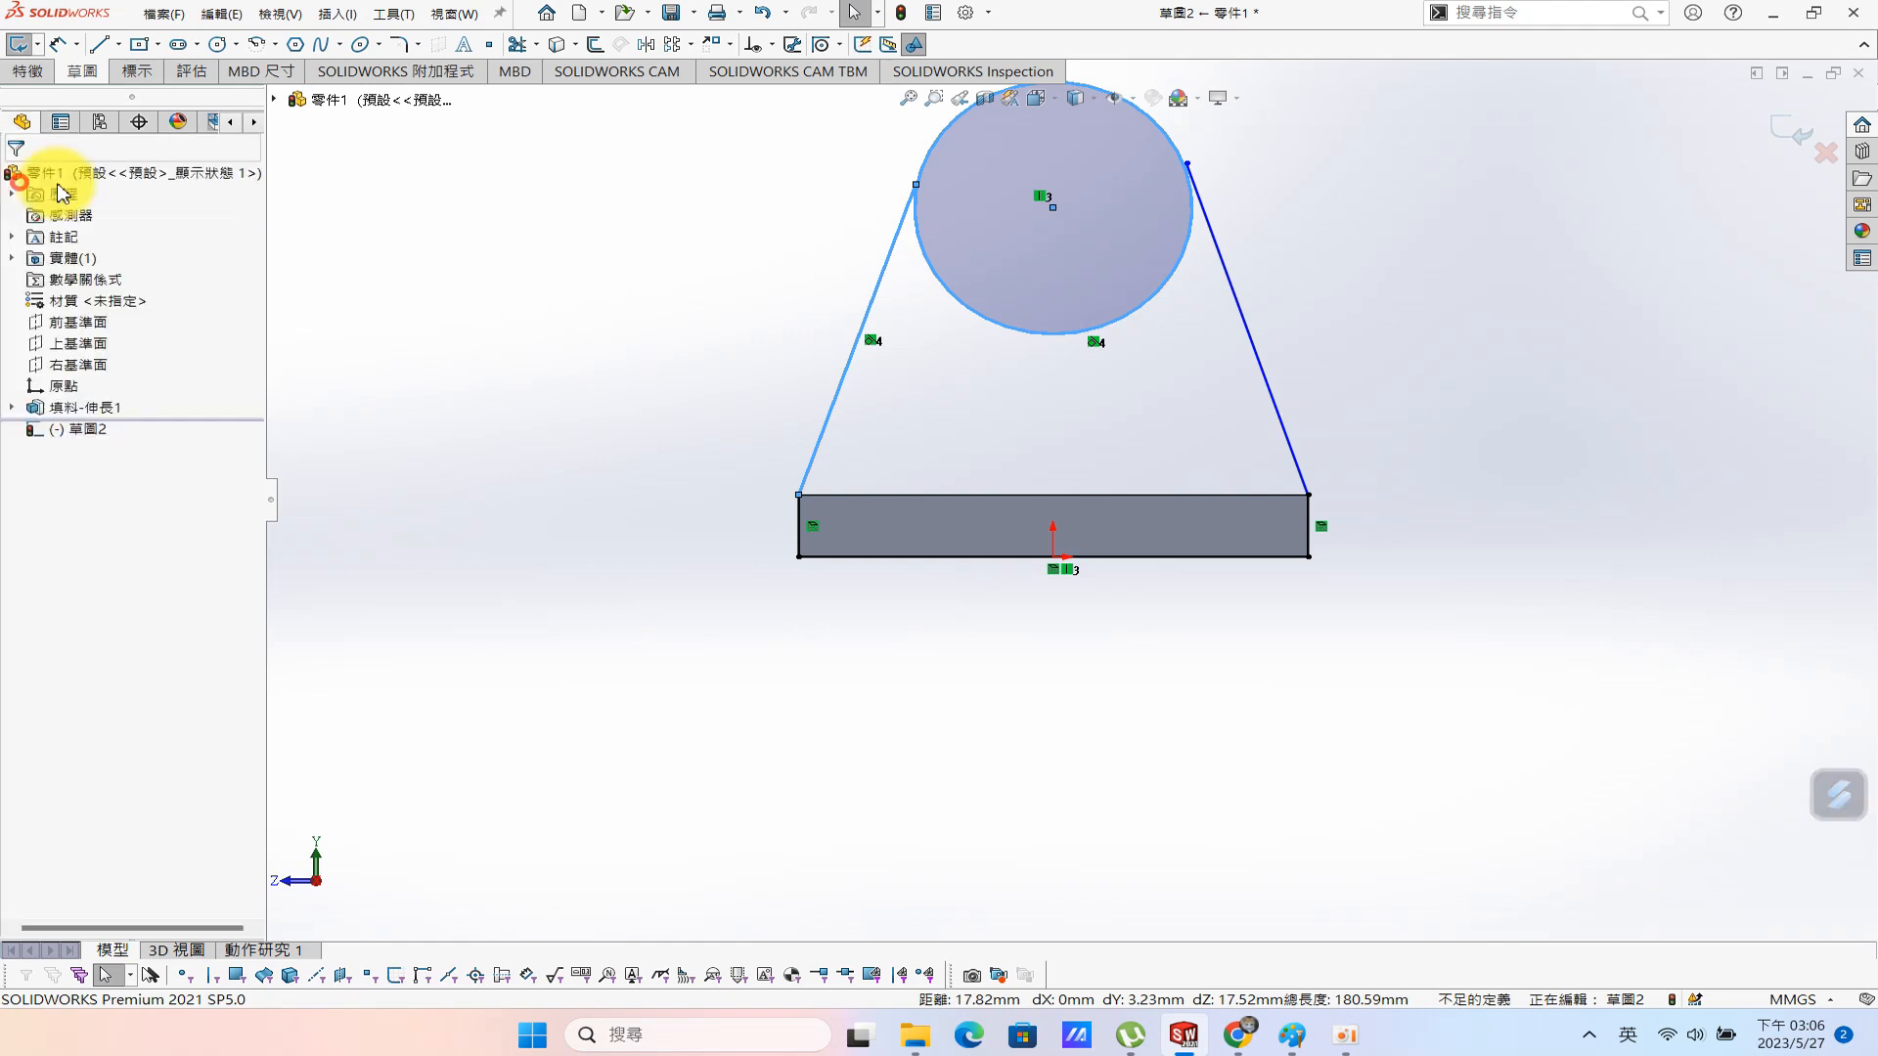
left_click(1174, 285)
left_click(1256, 348, "ctrl")
left_click(21, 494)
left_click(738, 343)
Try to trim away the lower part of the circle between the two slanted lines.
key("s")
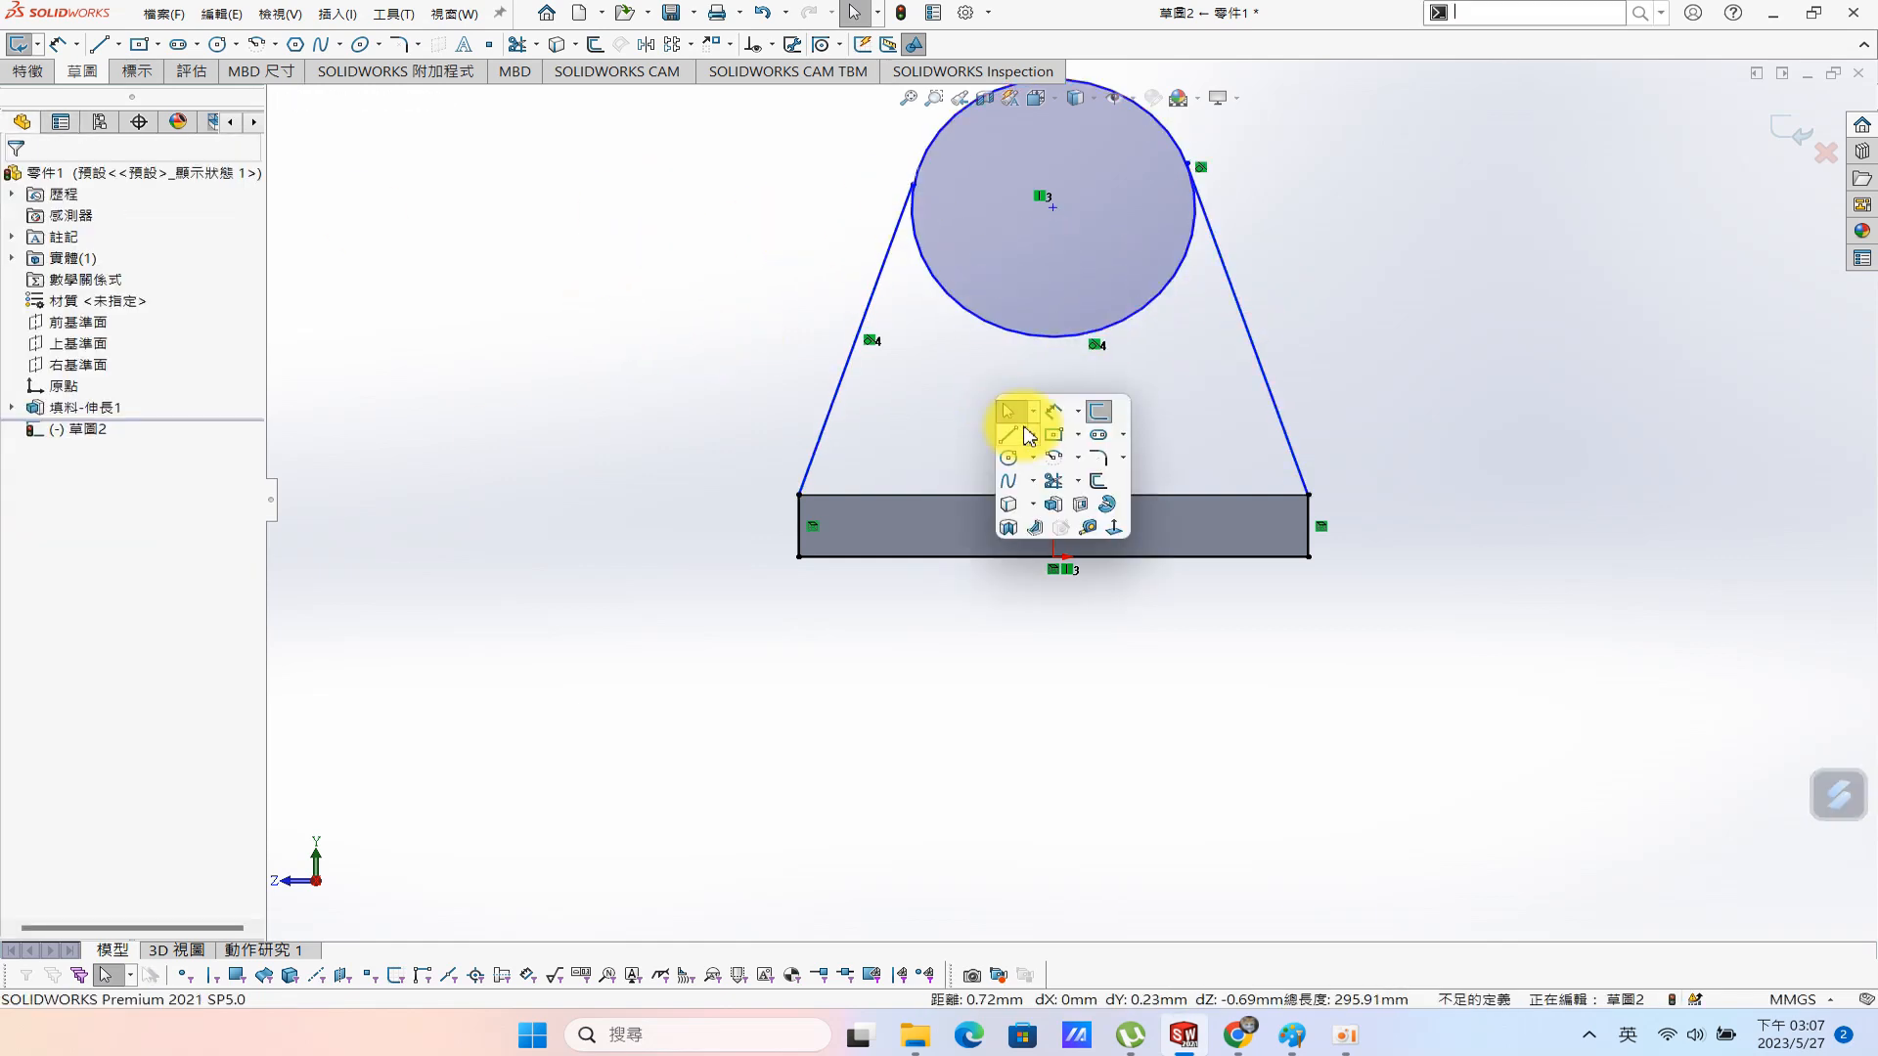
left_click(1055, 489)
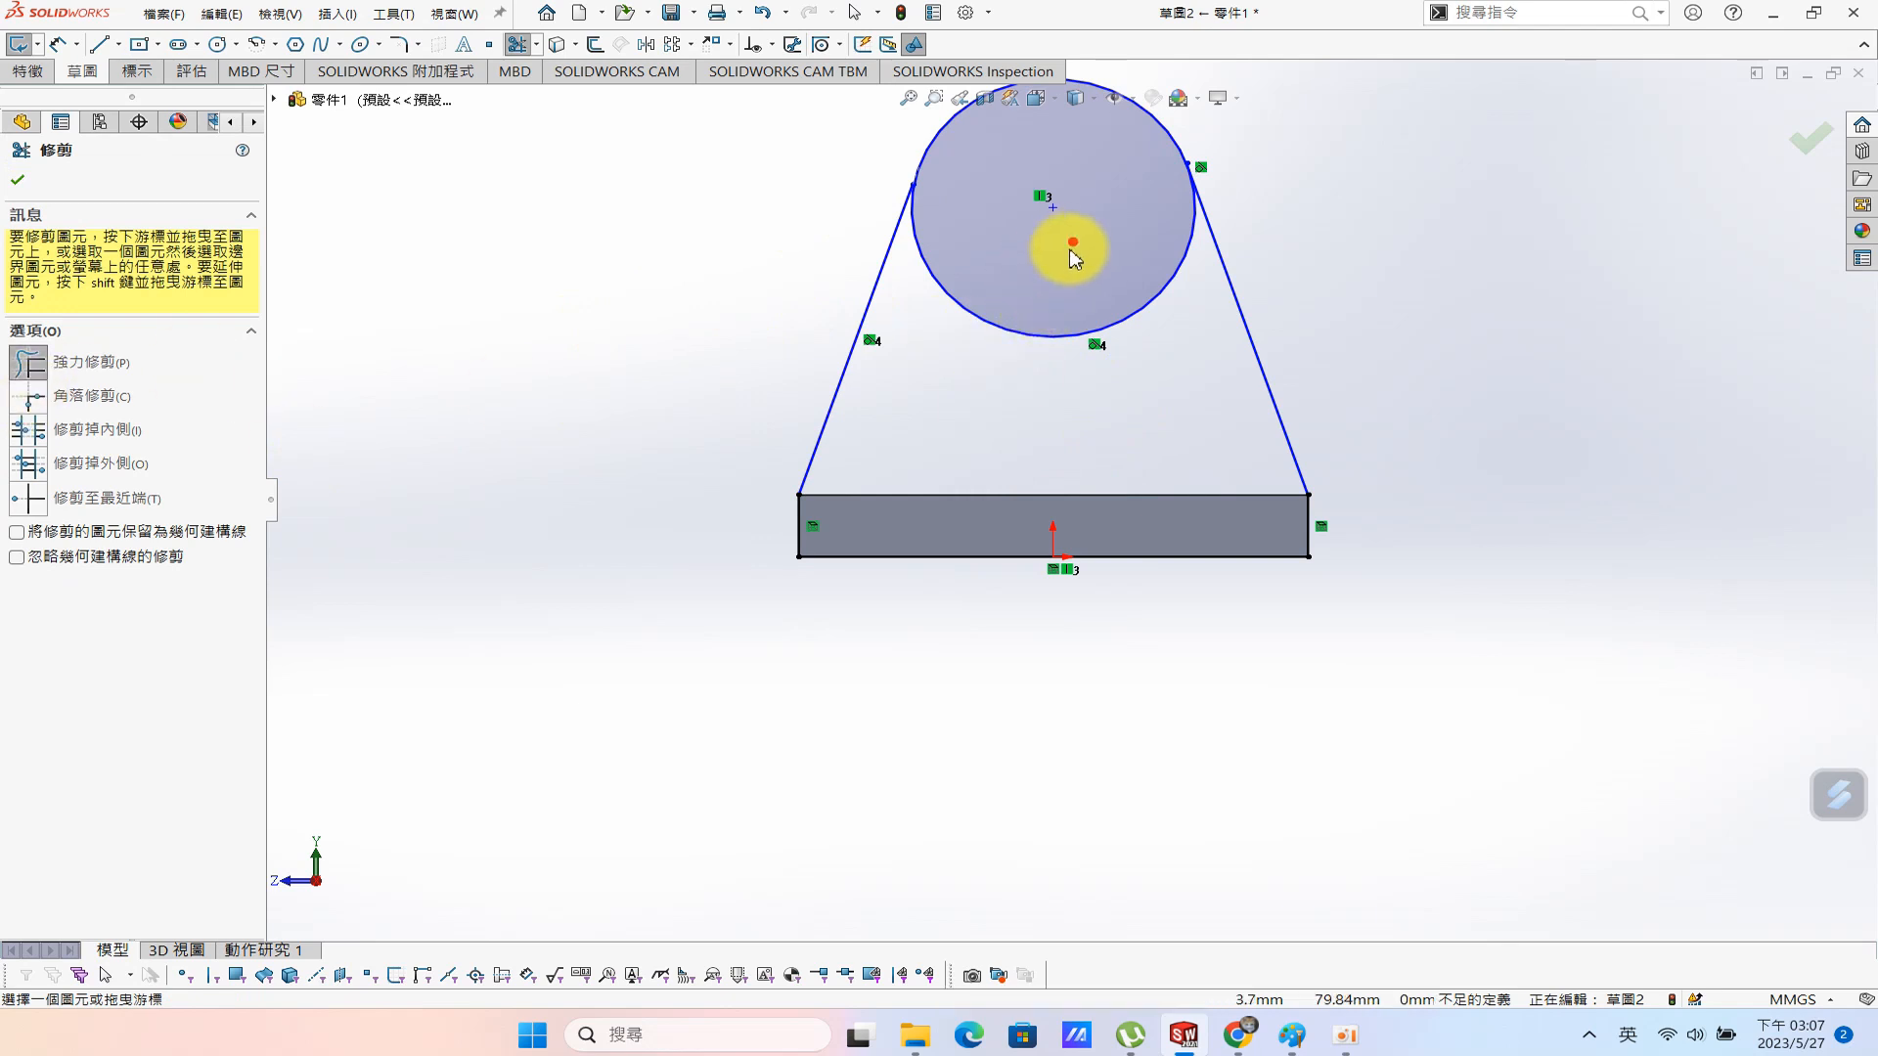
left_click_drag(1077, 251, 962, 393)
left_click(765, 20)
Extend both slanted lines to meet the circle.
key("s")
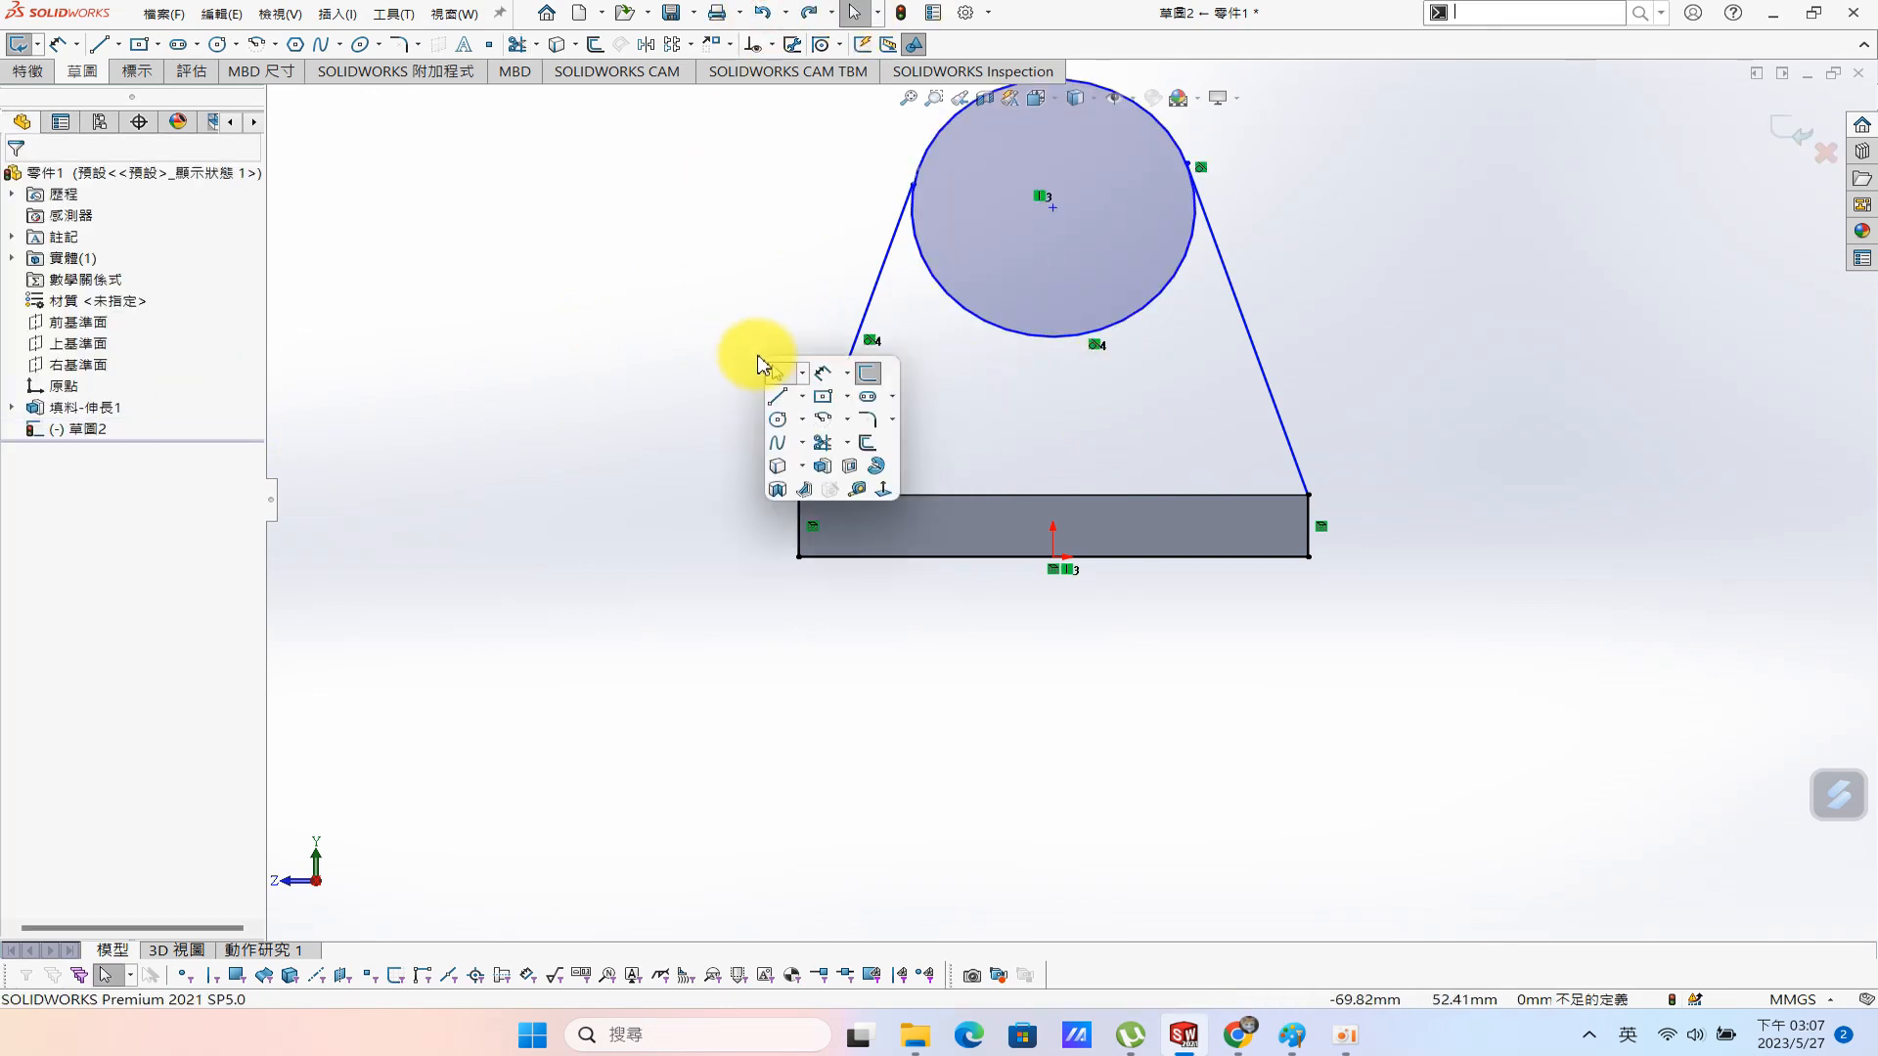
left_click(847, 448)
left_click(824, 489)
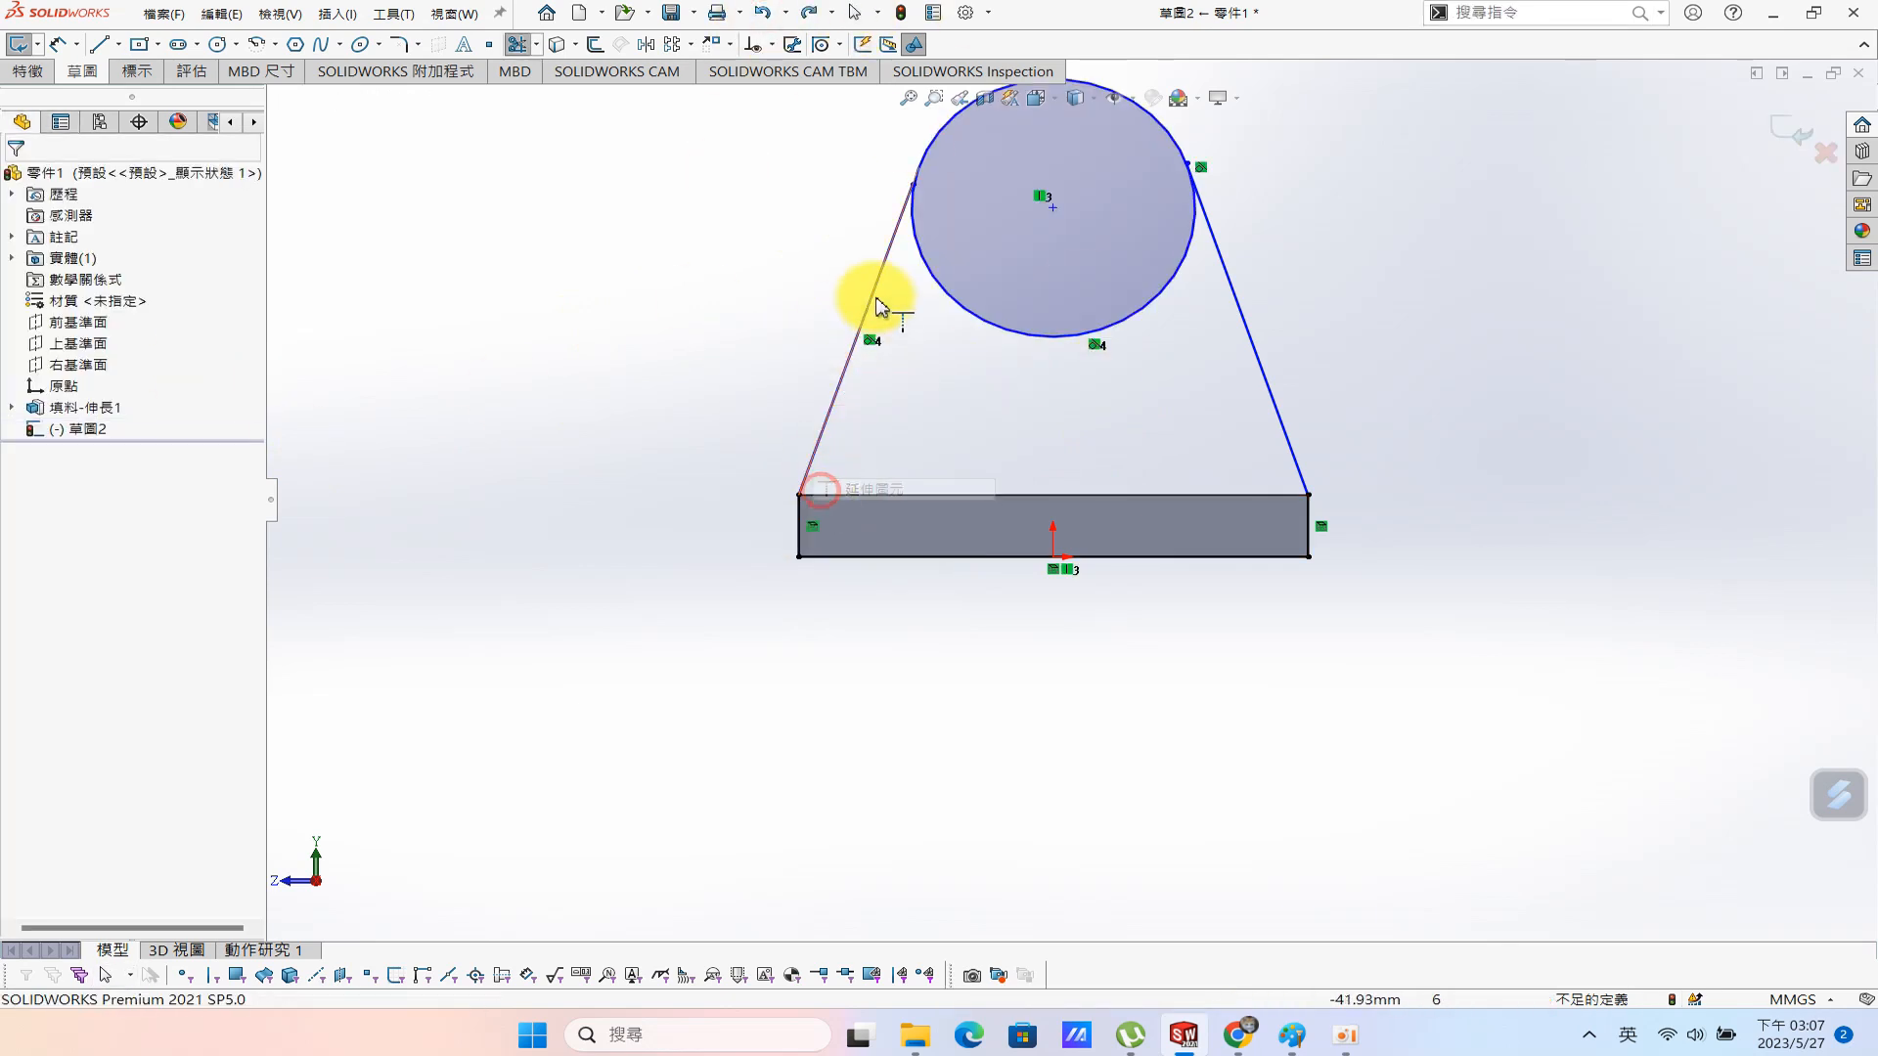
left_click(892, 238)
left_click(1234, 301)
Trim the circle's lower arc so only the rounded top between the slanted lines remains.
key("s")
left_click(978, 411)
left_click_drag(1078, 254, 1039, 371)
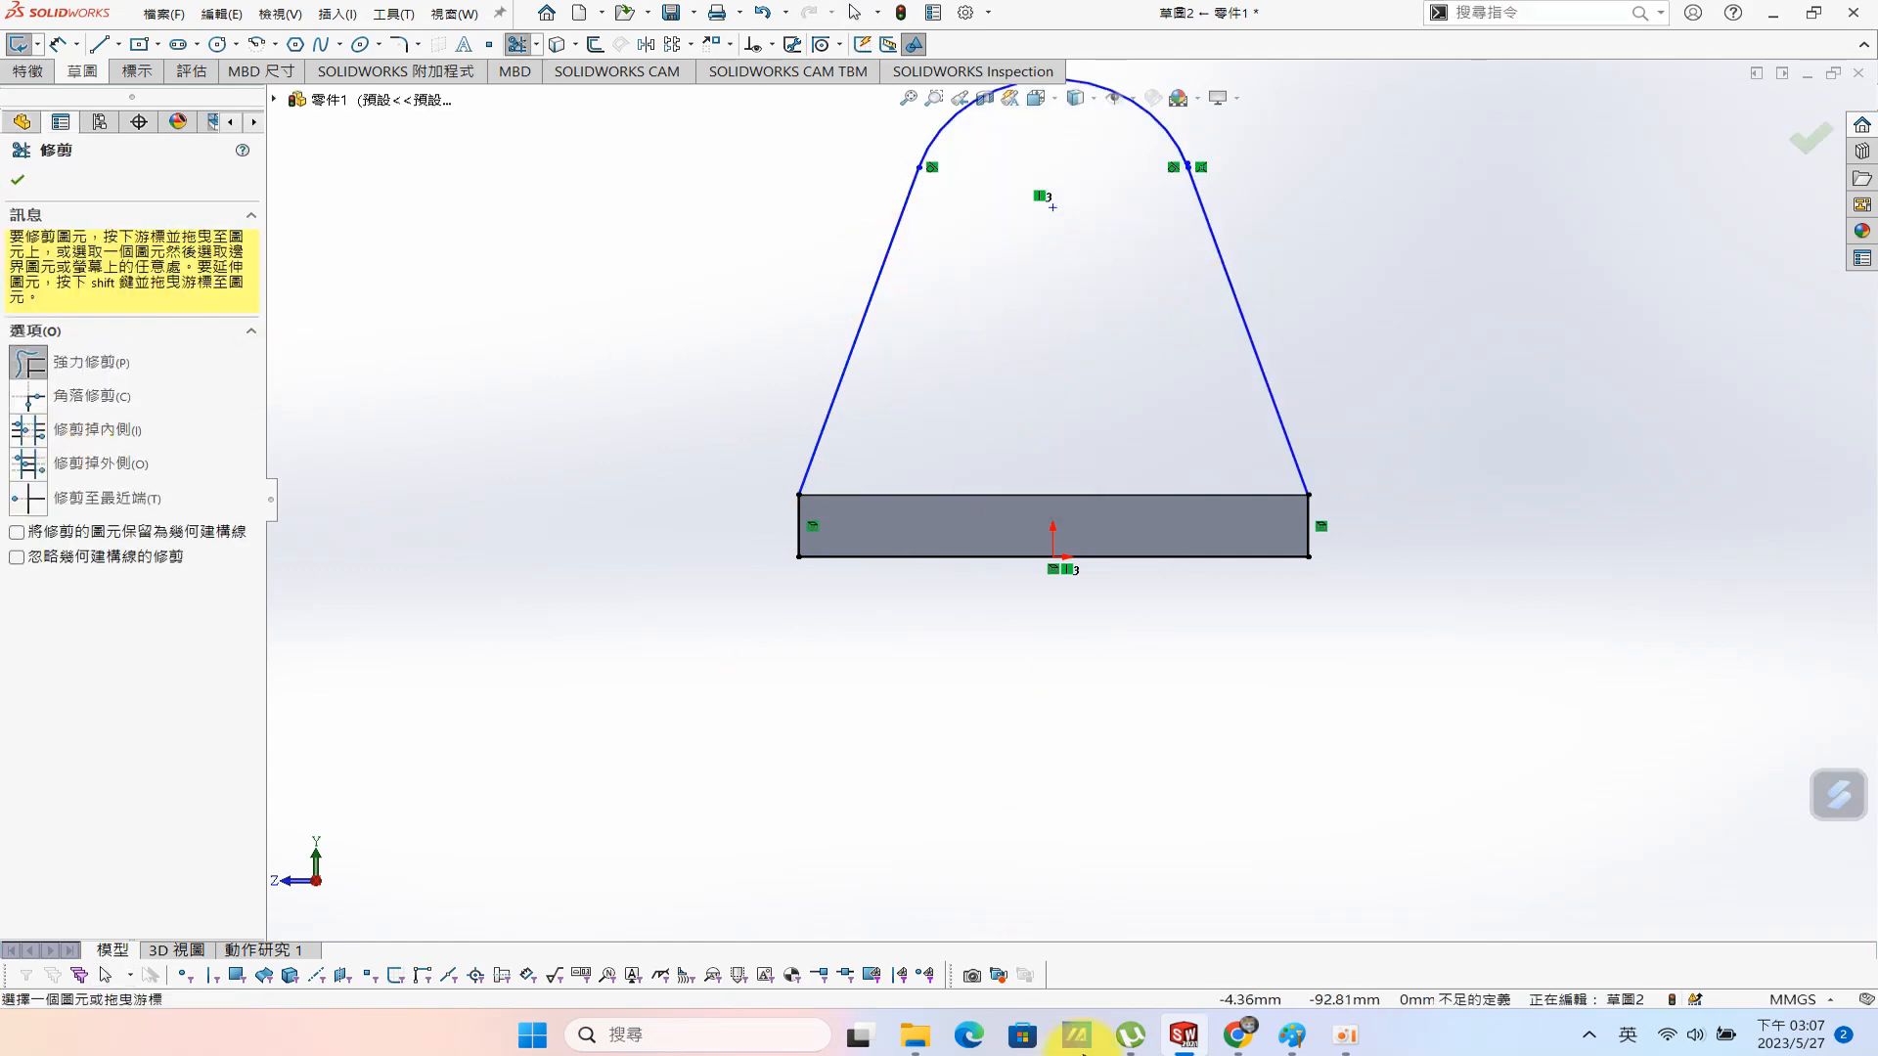
Check the reference drawing in Paint and dimension the arc center 90 mm above the end face's upper edge in SOLIDWORKS.
left_click(1289, 1038)
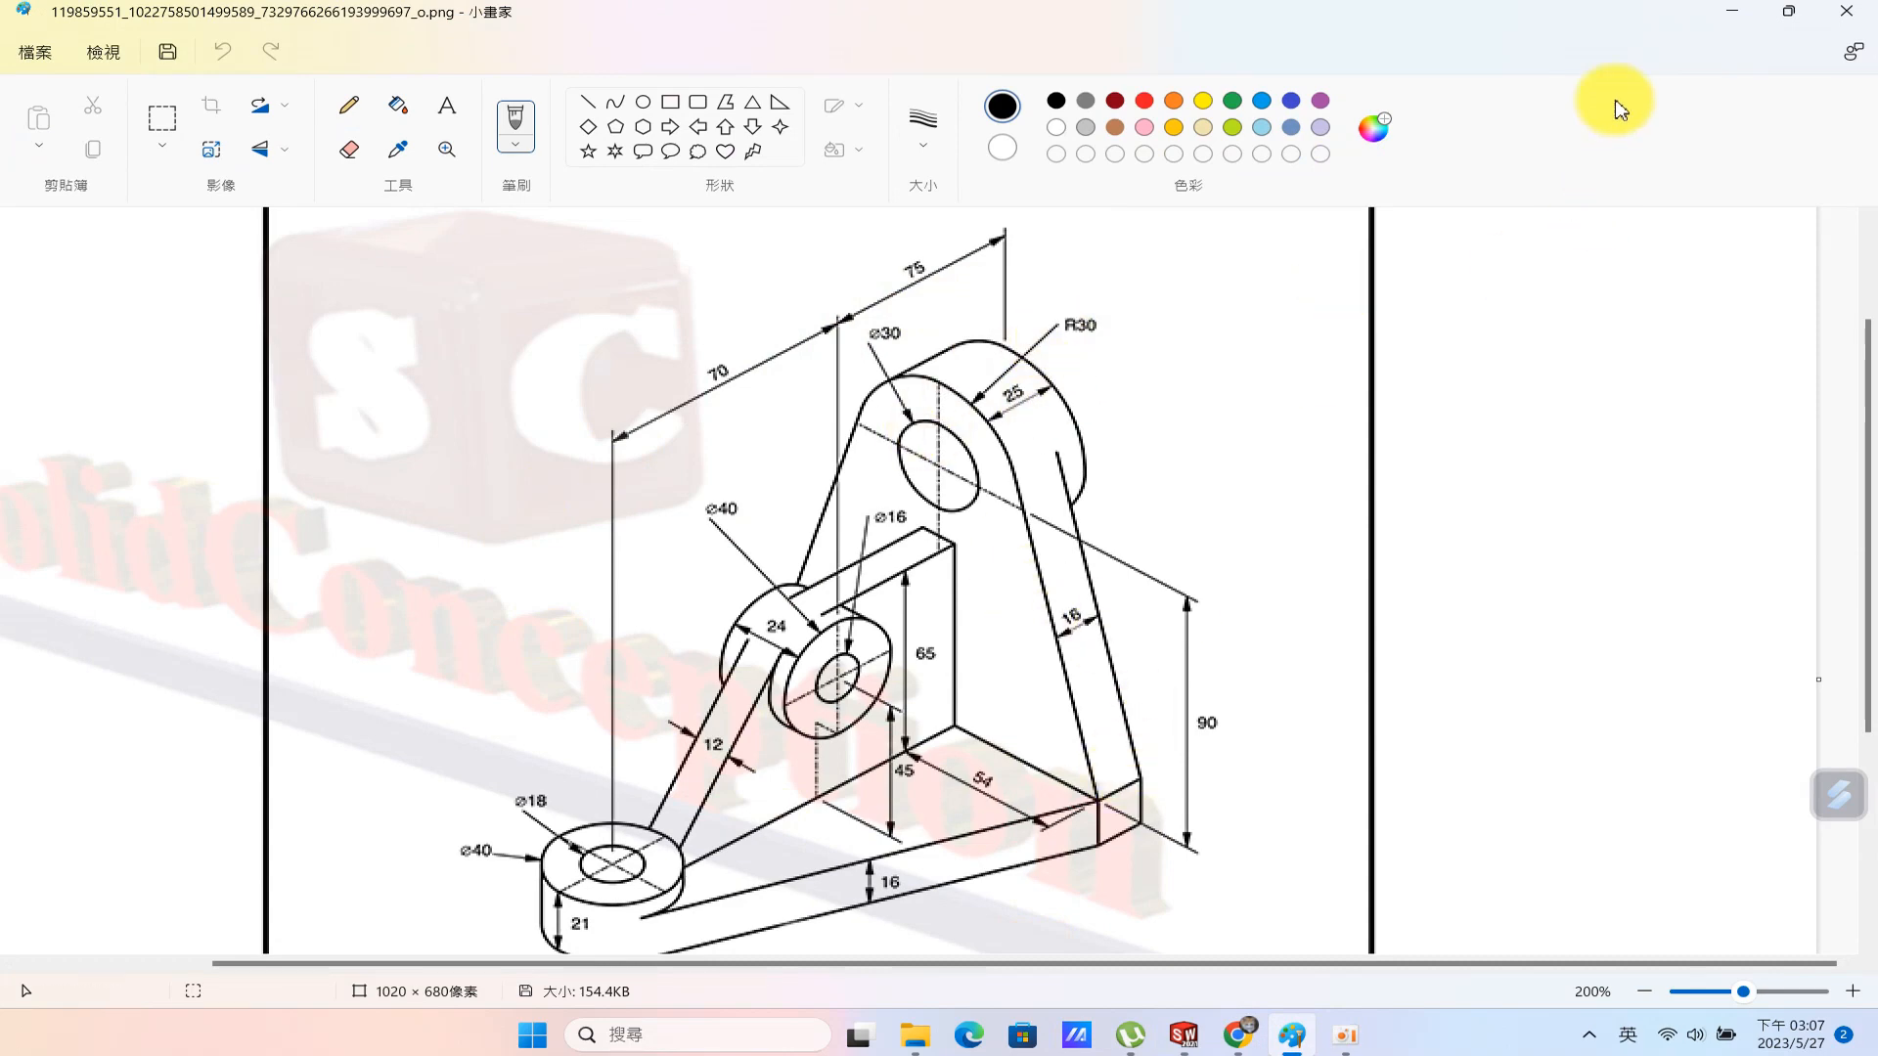
left_click(1732, 11)
key("s")
left_click(1240, 419)
scroll(1076, 294, "up", 2)
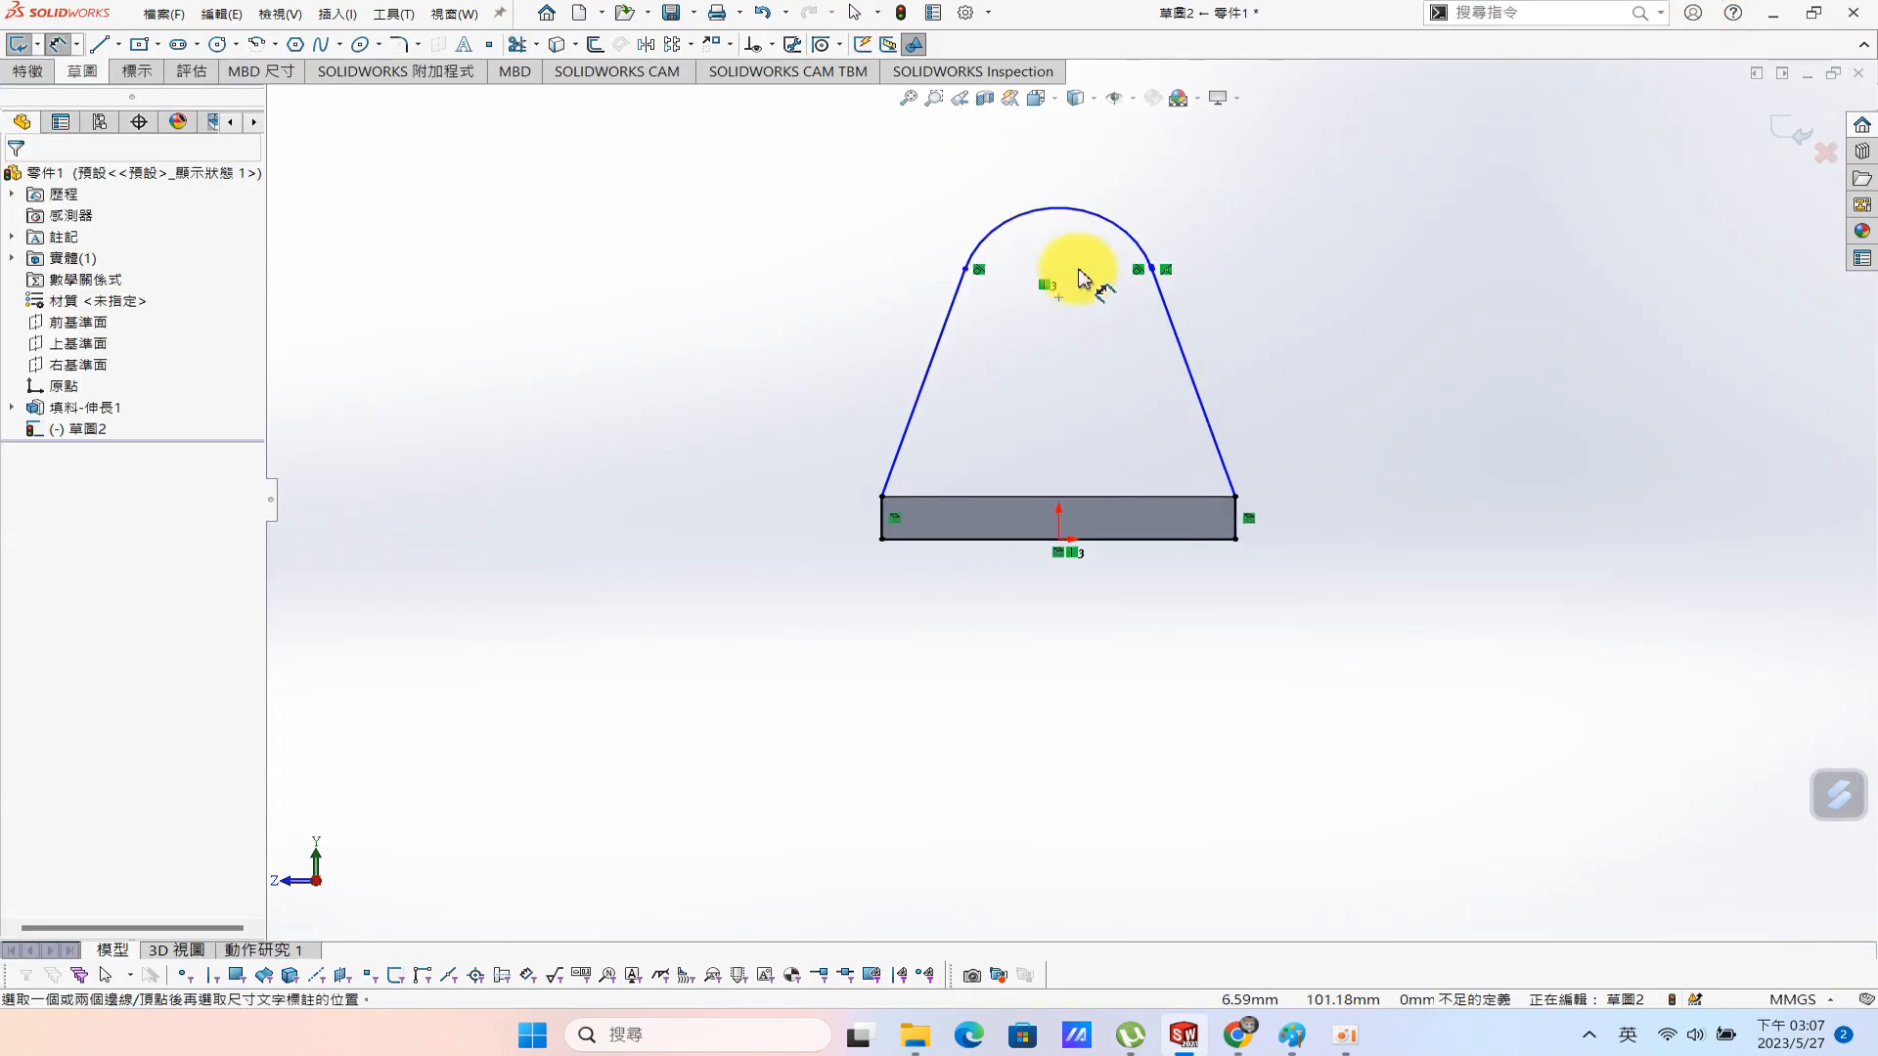
left_click(1110, 232)
left_click(1111, 496)
left_click(753, 435)
type("9")
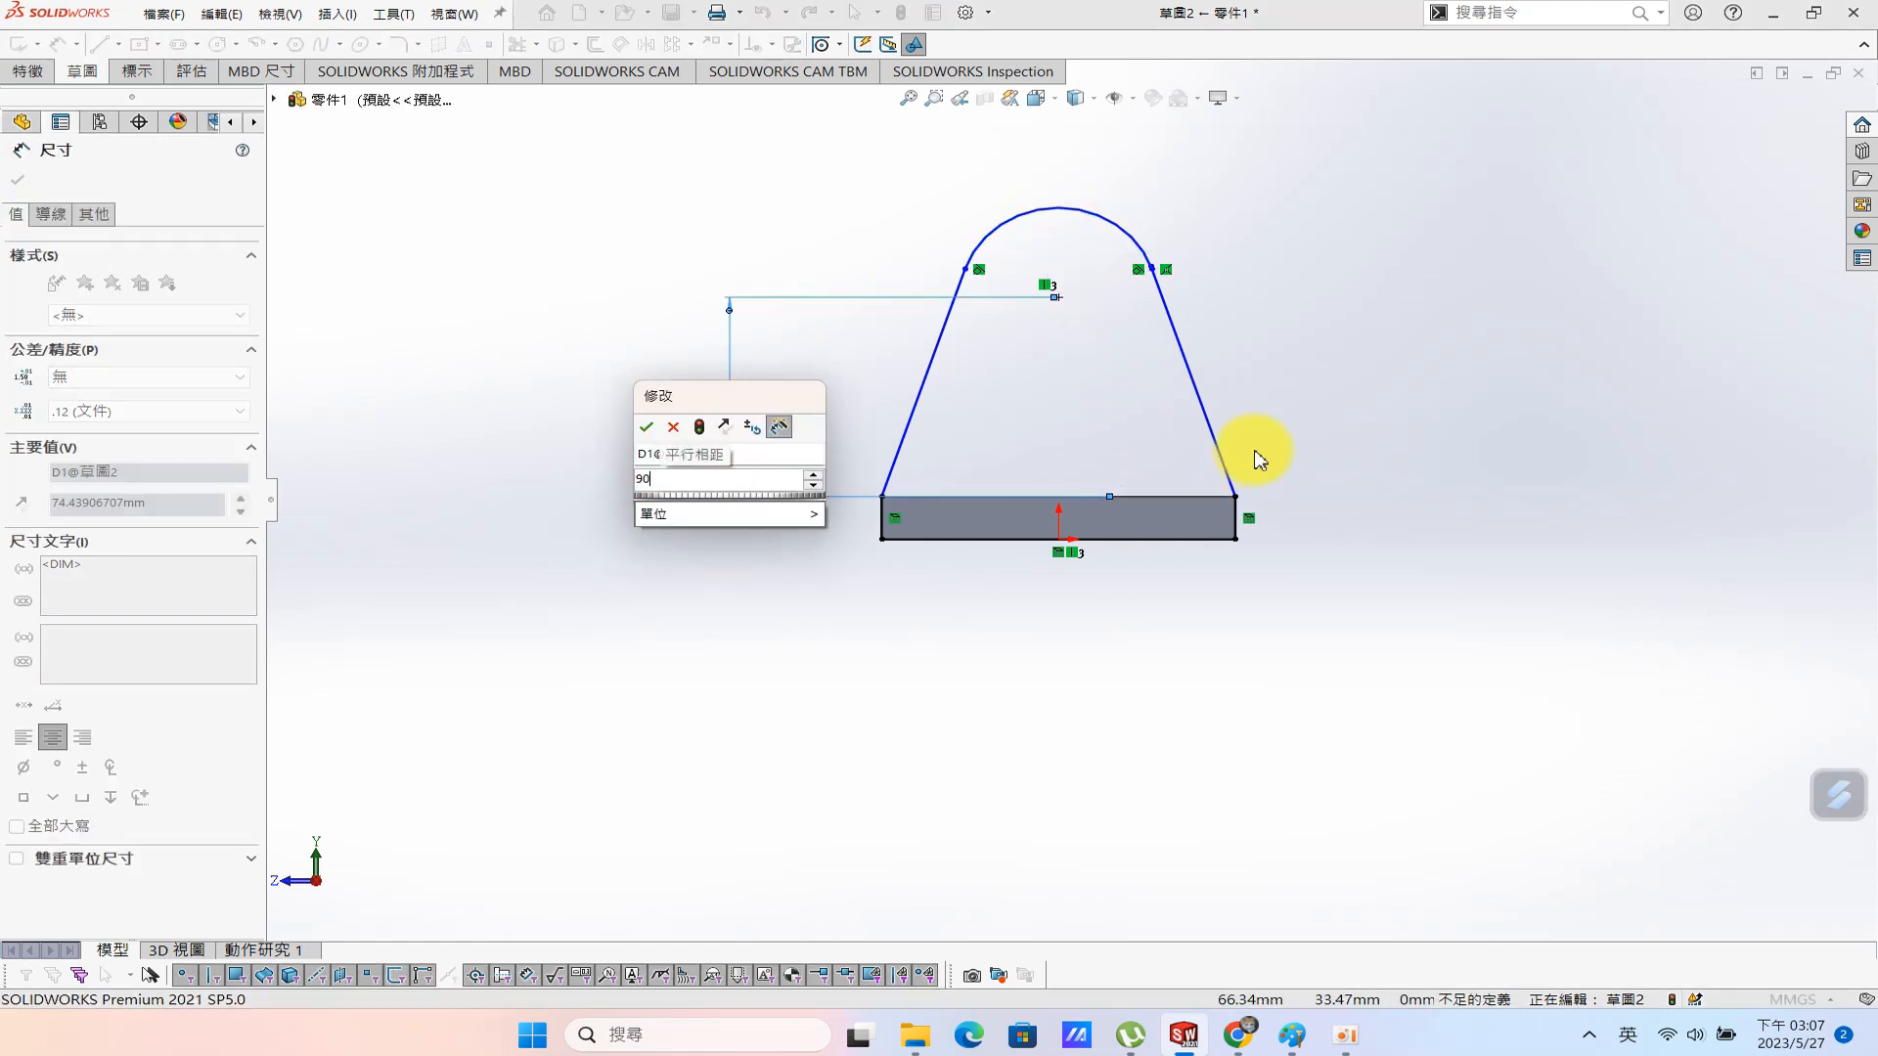
type("0")
key("Return")
Dimension the rounded top arc with a radius of 30 mm.
left_click(1106, 198)
left_click(1169, 176)
type("3")
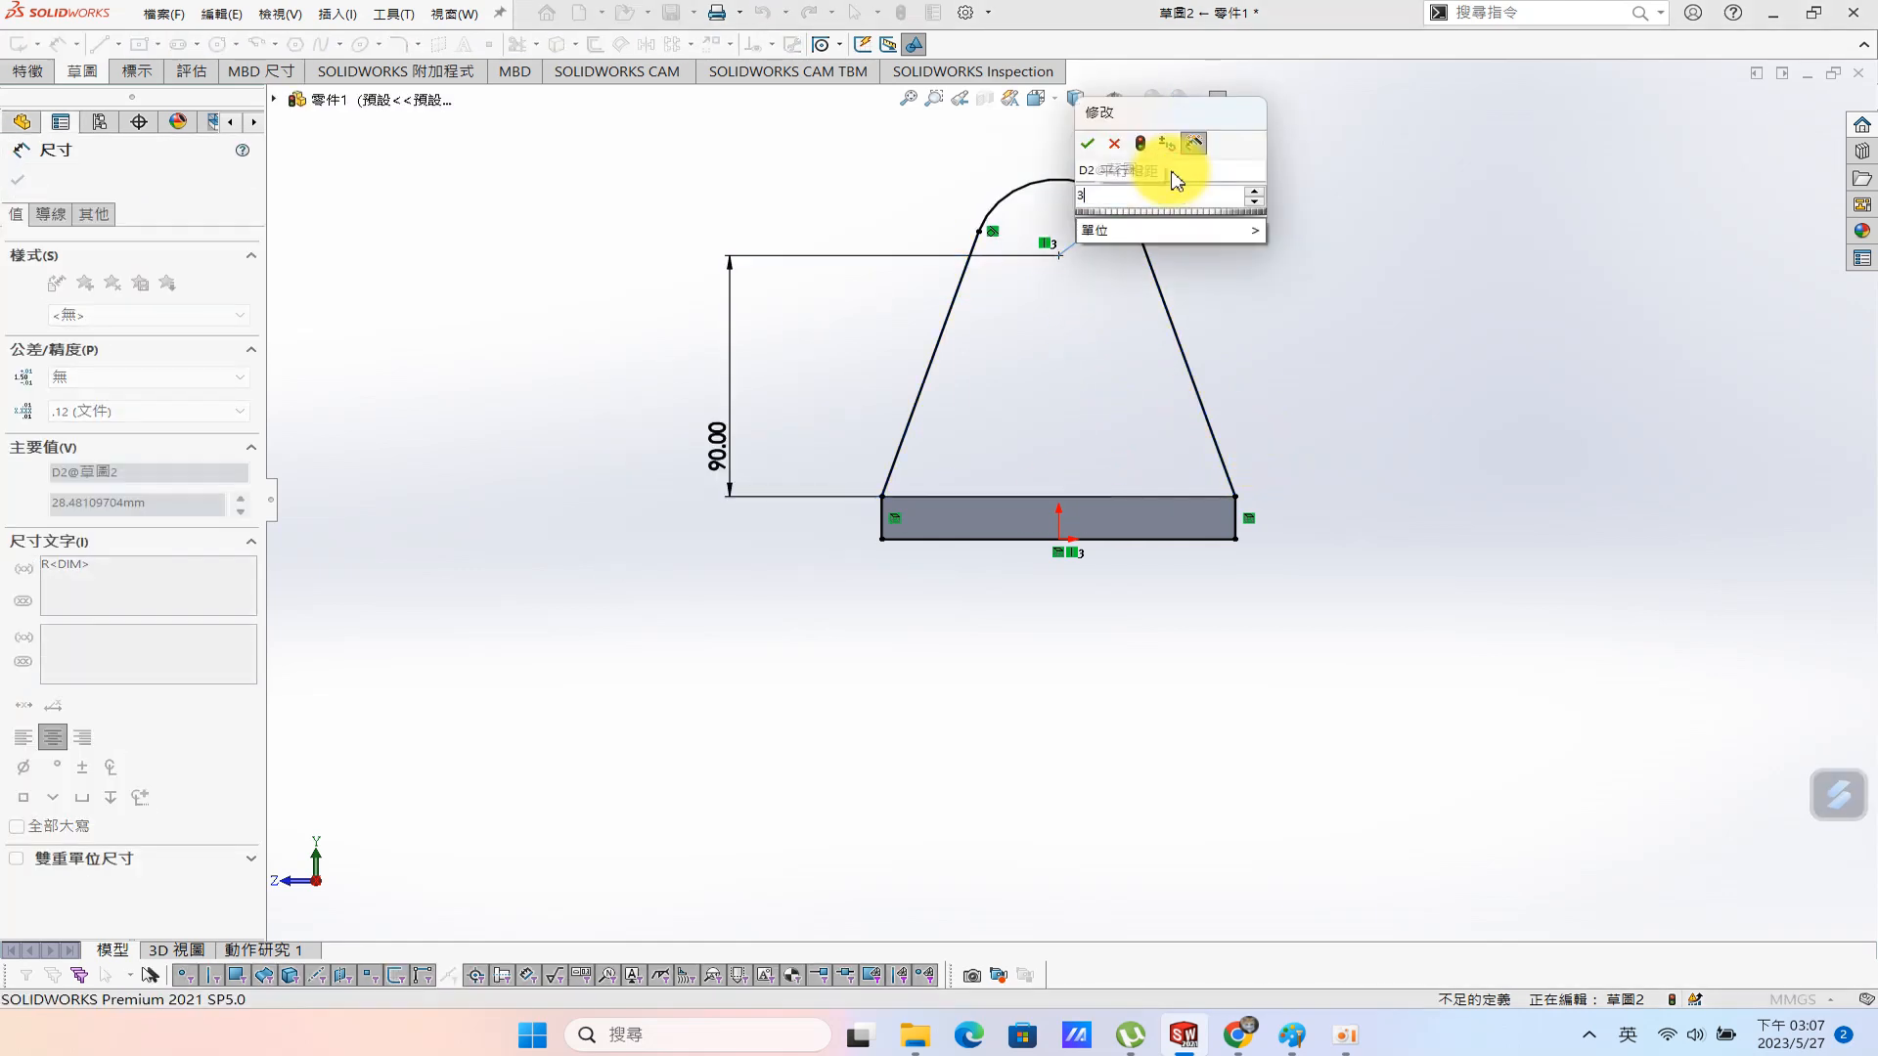
type("0")
key("Return")
Check the plate thickness in Paint and extrude the upright profile and the end-face region 16 mm outward in SOLIDWORKS.
left_click(1291, 1035)
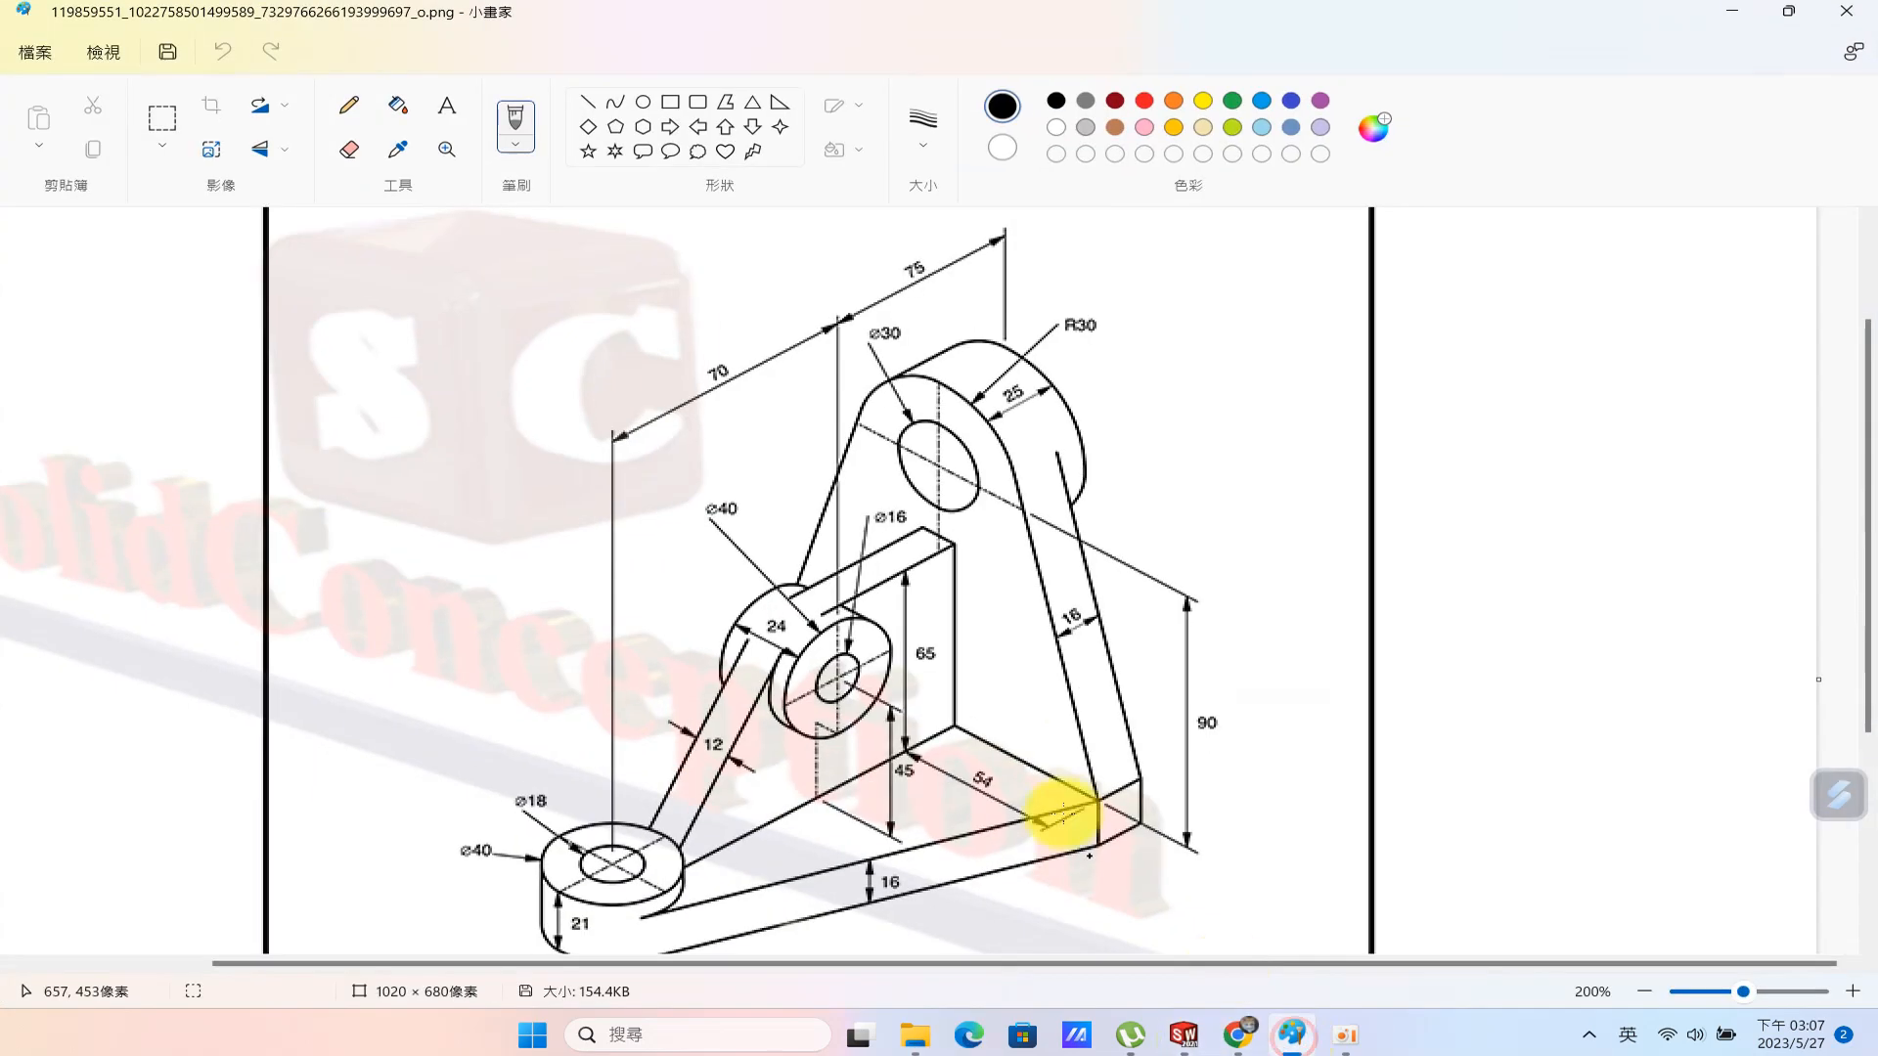
left_click(1731, 11)
mouse_move(1203, 537)
middle_mouse_down()
mouse_move(1249, 607)
mouse_move(1377, 672)
middle_mouse_up()
key("s")
left_click(1449, 781)
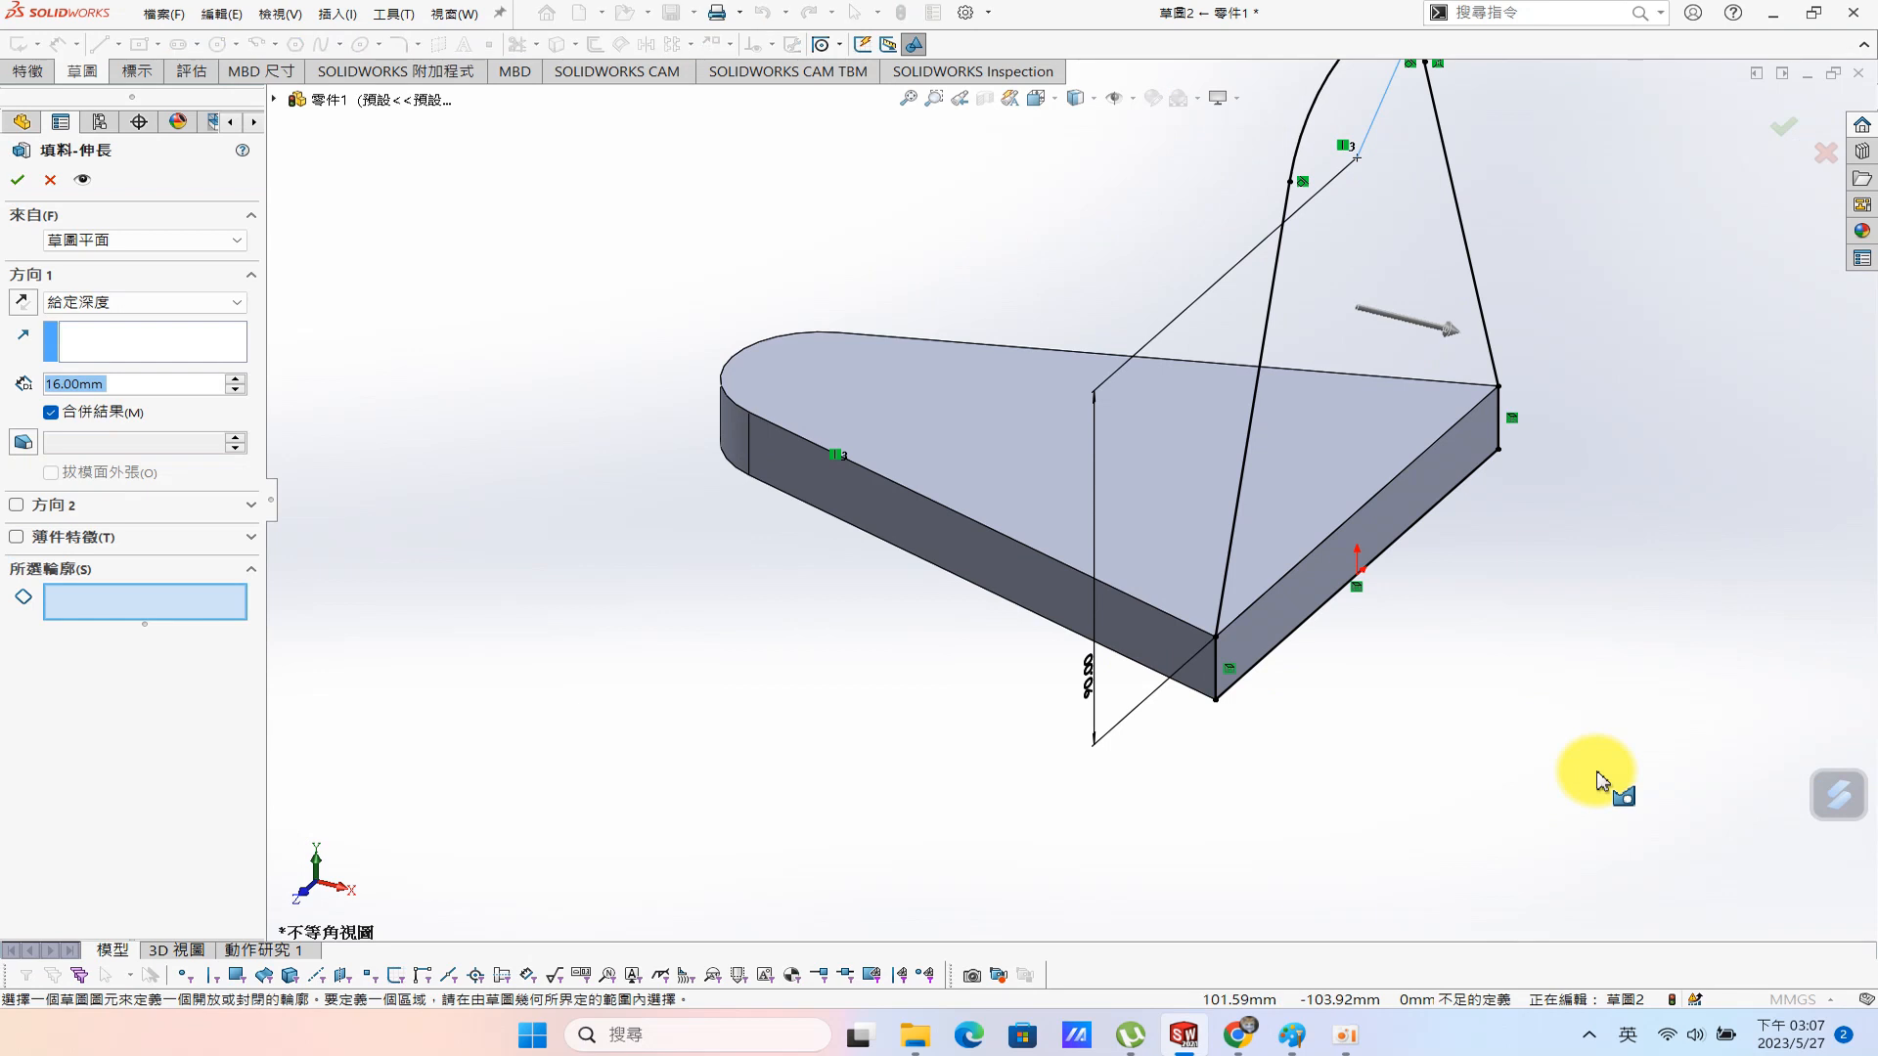
left_click(1369, 514)
left_click(1244, 656)
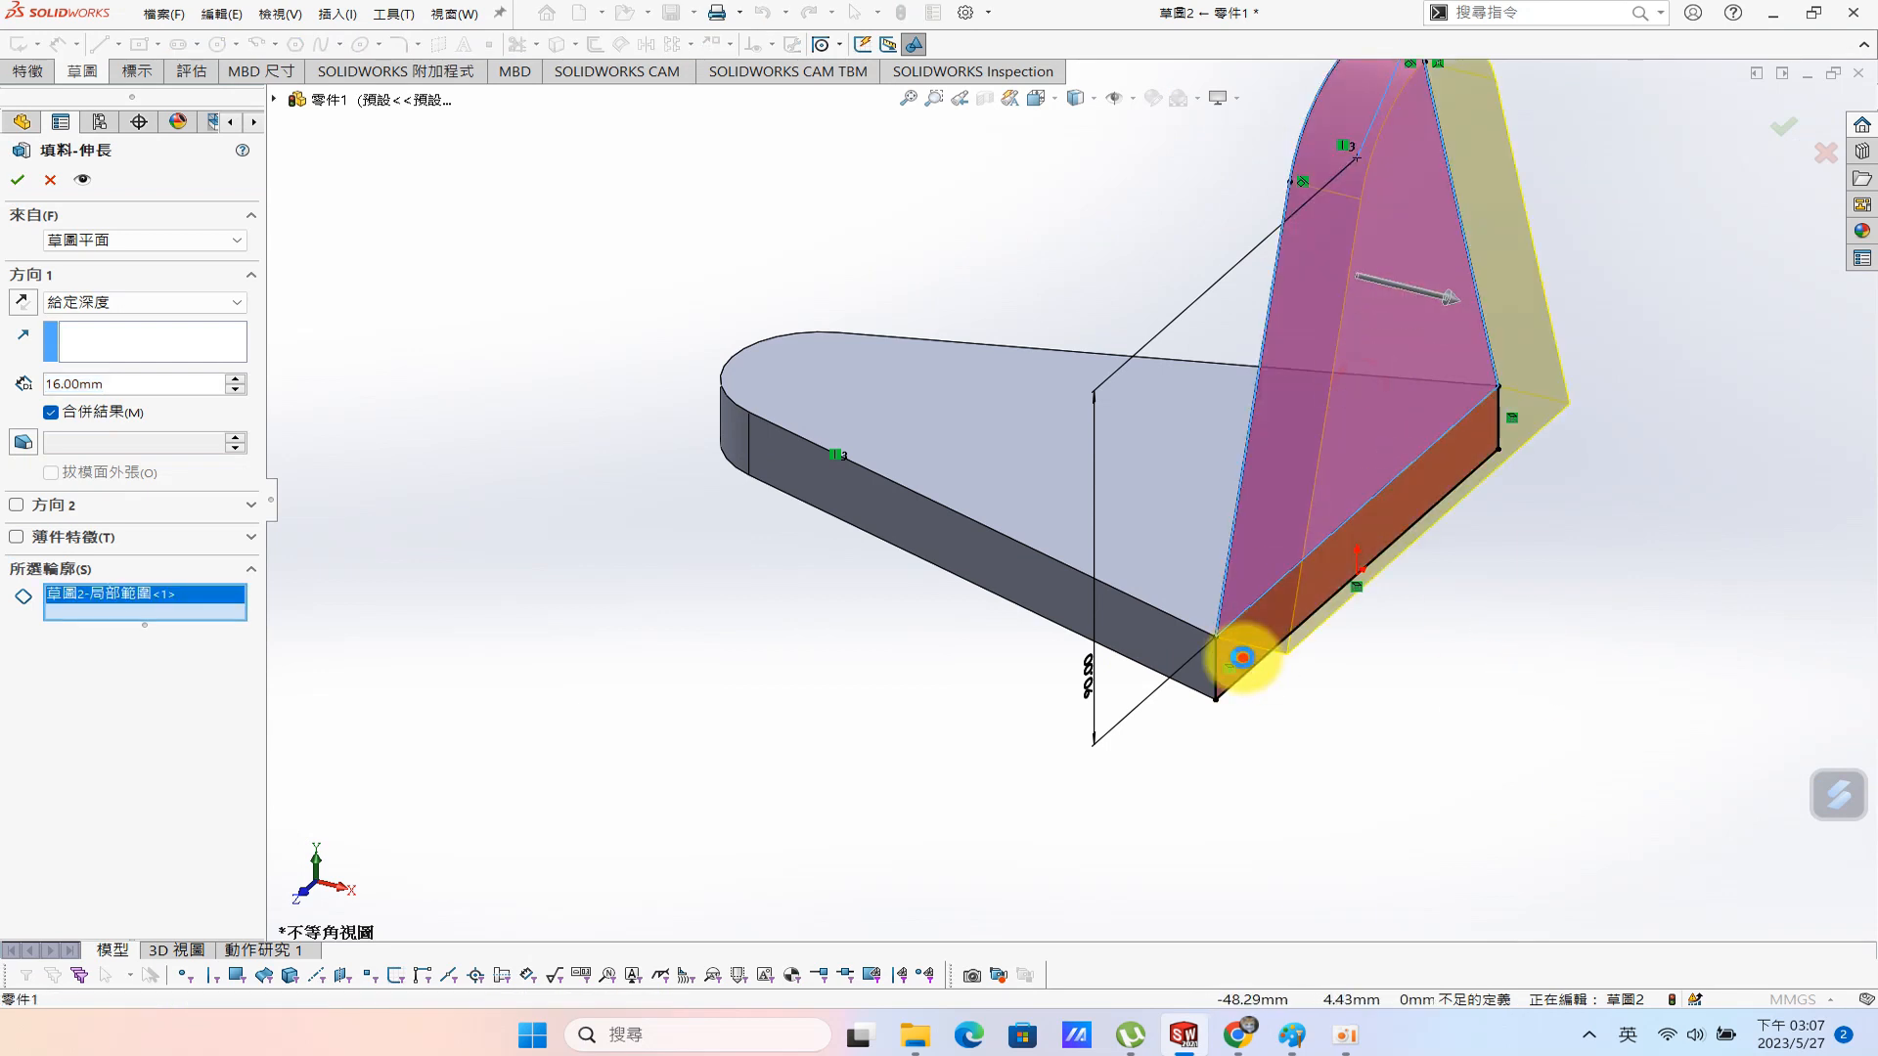
right_click(621, 319)
Sketch a circle on the upright's inner face and make it coradial with the rounded top edge.
middle_click_drag(1202, 557, 1322, 338)
left_click(1322, 332)
left_click(1268, 254)
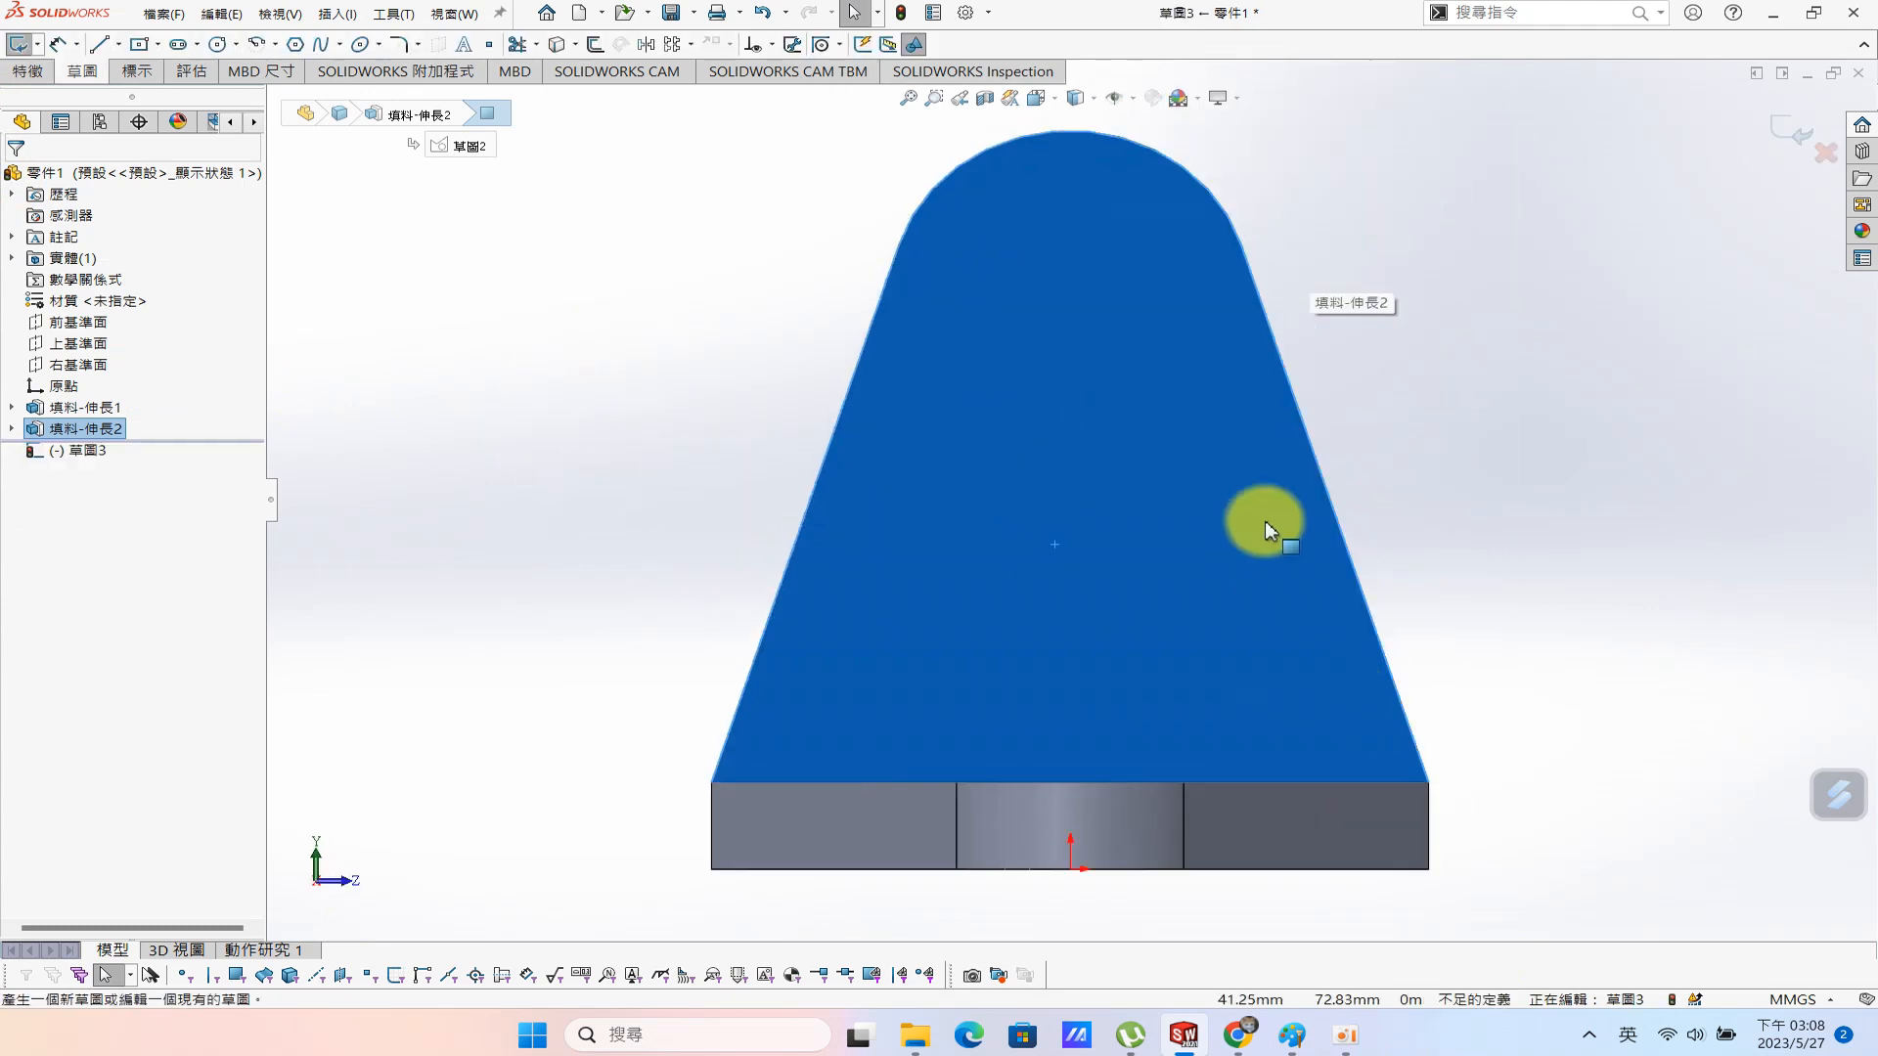
left_click(1070, 314)
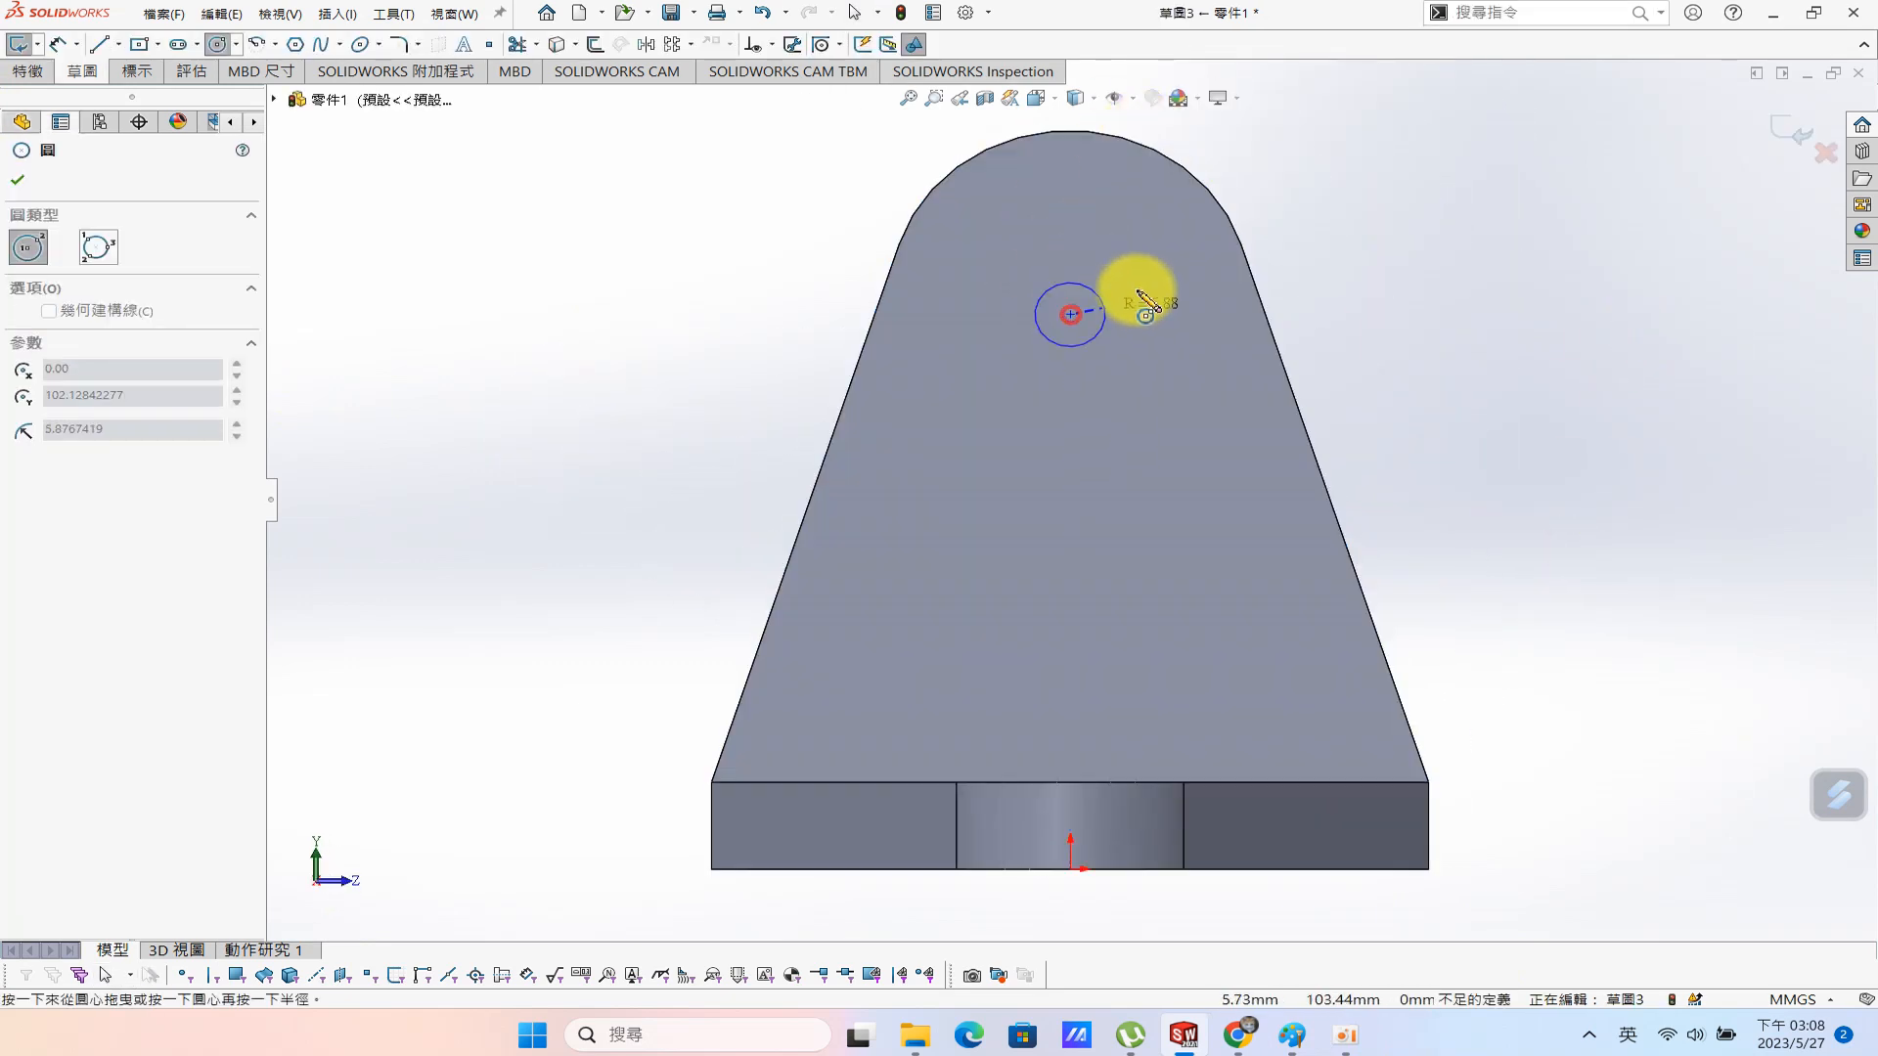
left_click(1178, 214)
key("Escape")
left_click(1199, 180, "ctrl")
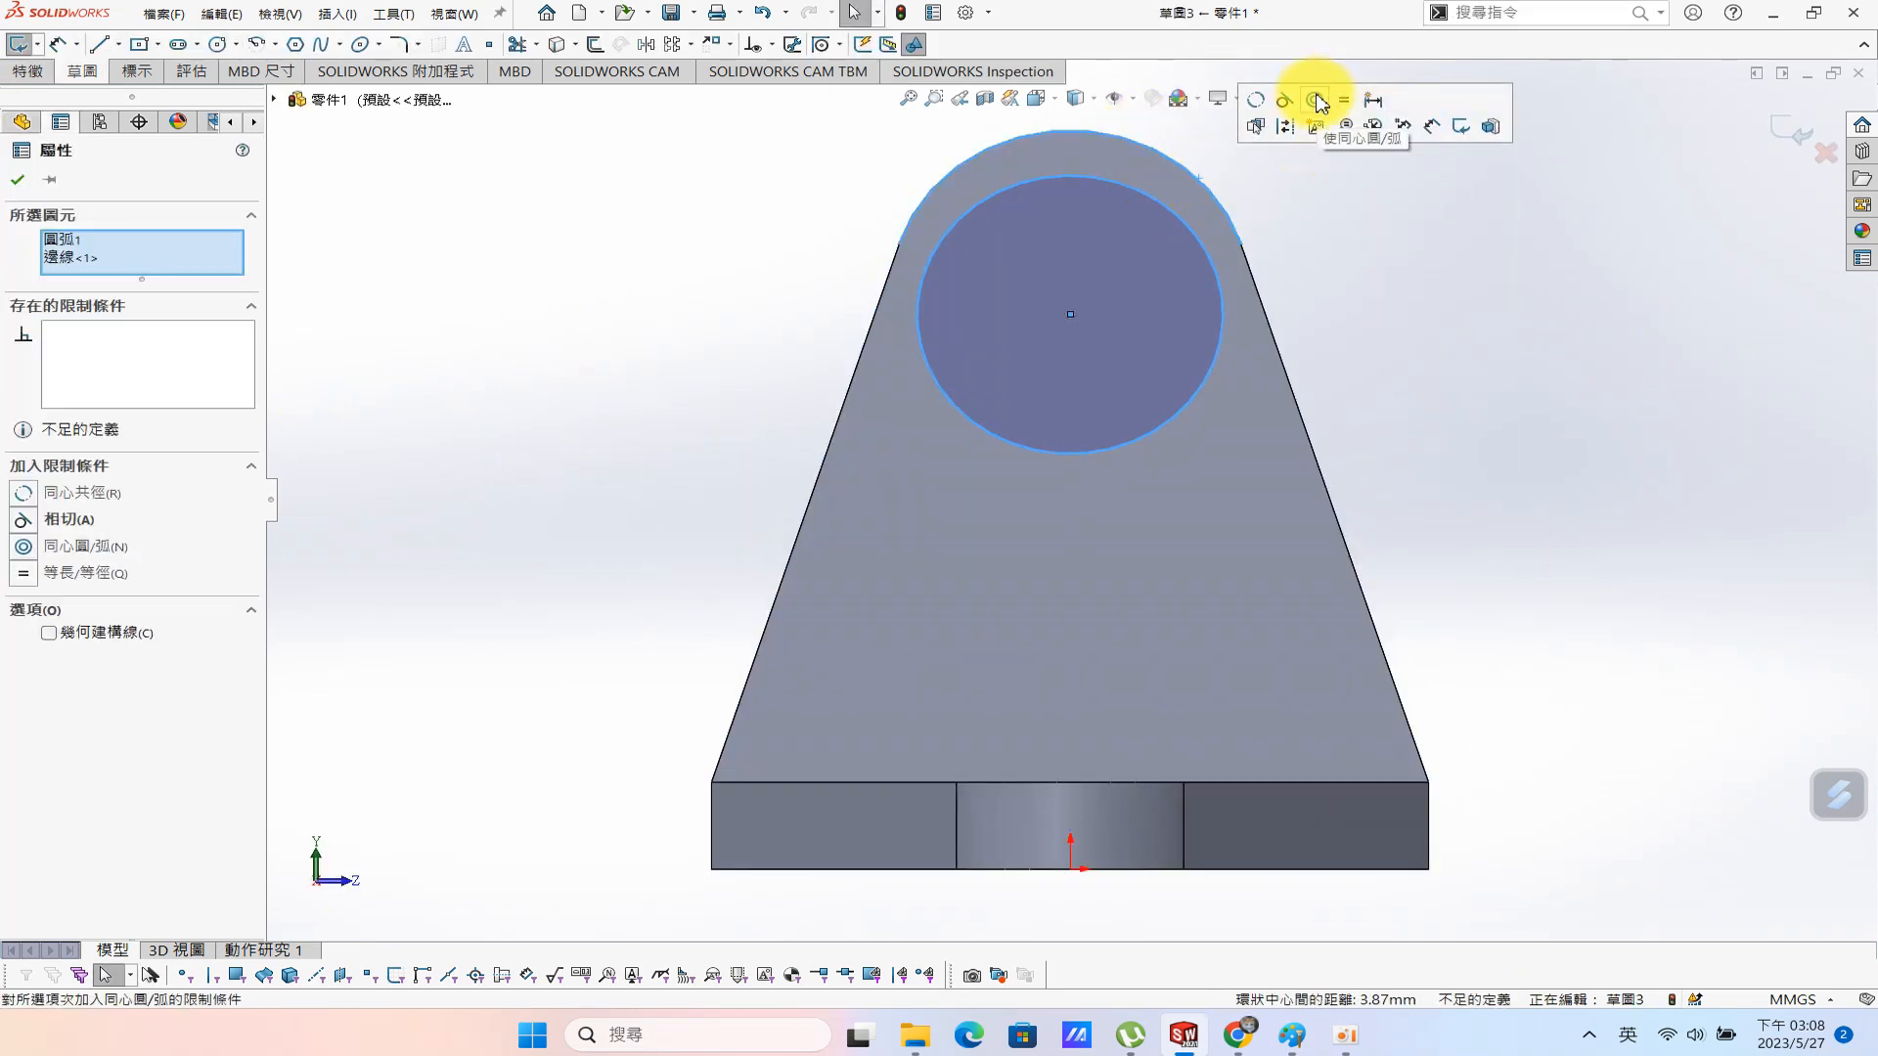
left_click(1285, 106)
left_click(1446, 380)
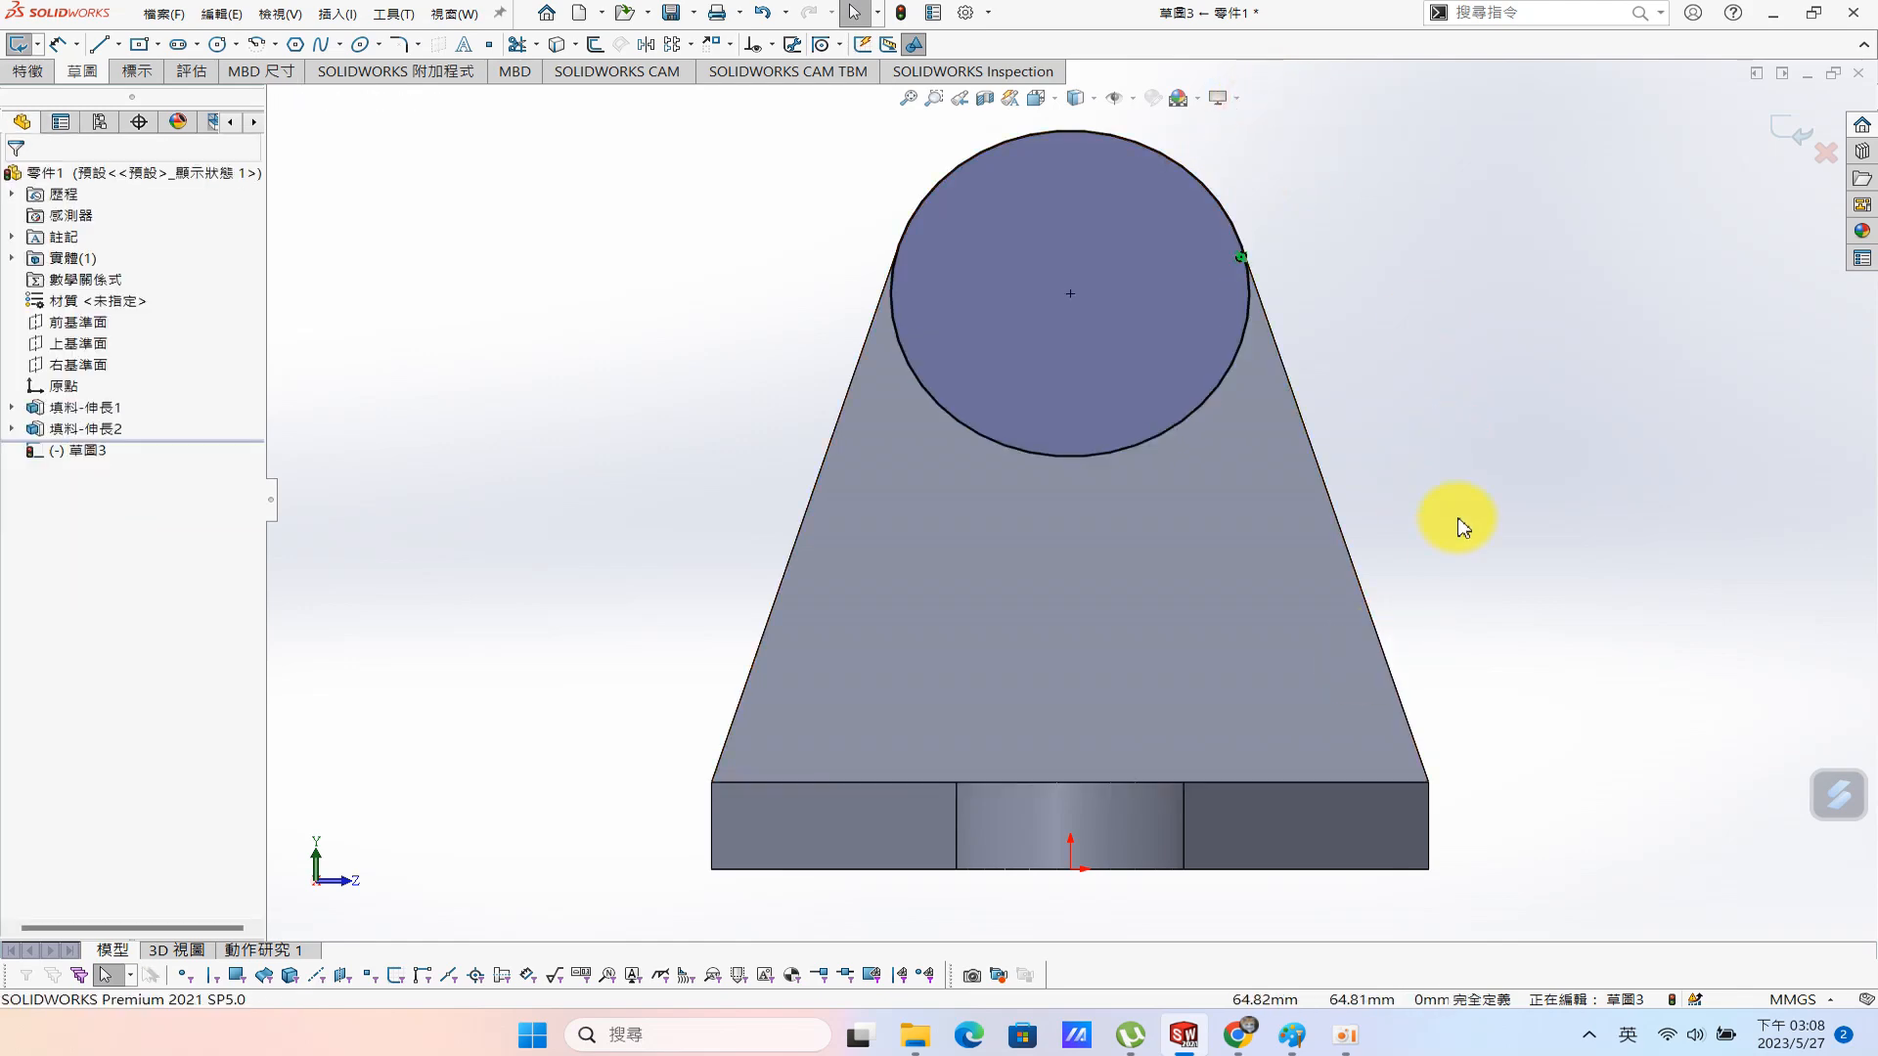
Check the boss depth in Paint and extrude the sketched circle 25 mm outward through the upright plate in SOLIDWORKS.
middle_click_drag(1446, 545, 1336, 610)
left_click(1289, 1039)
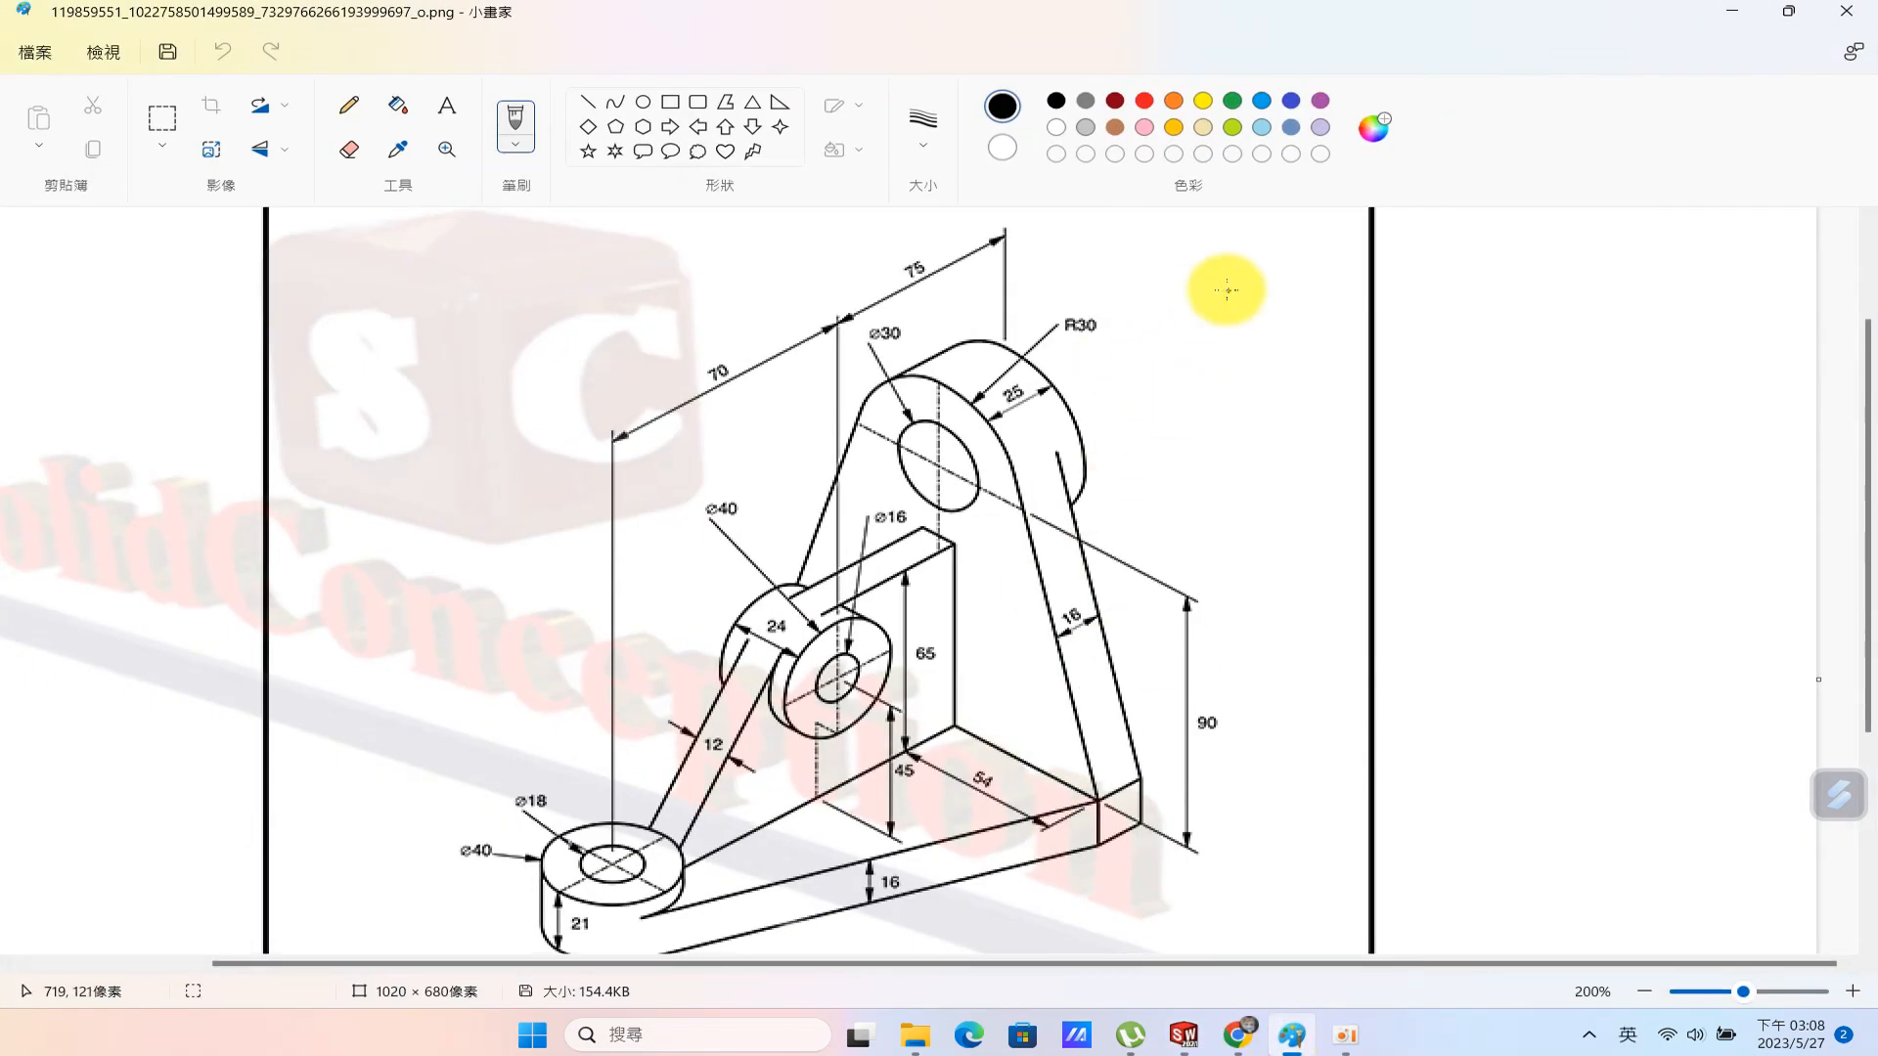
left_click(1748, 20)
key("s")
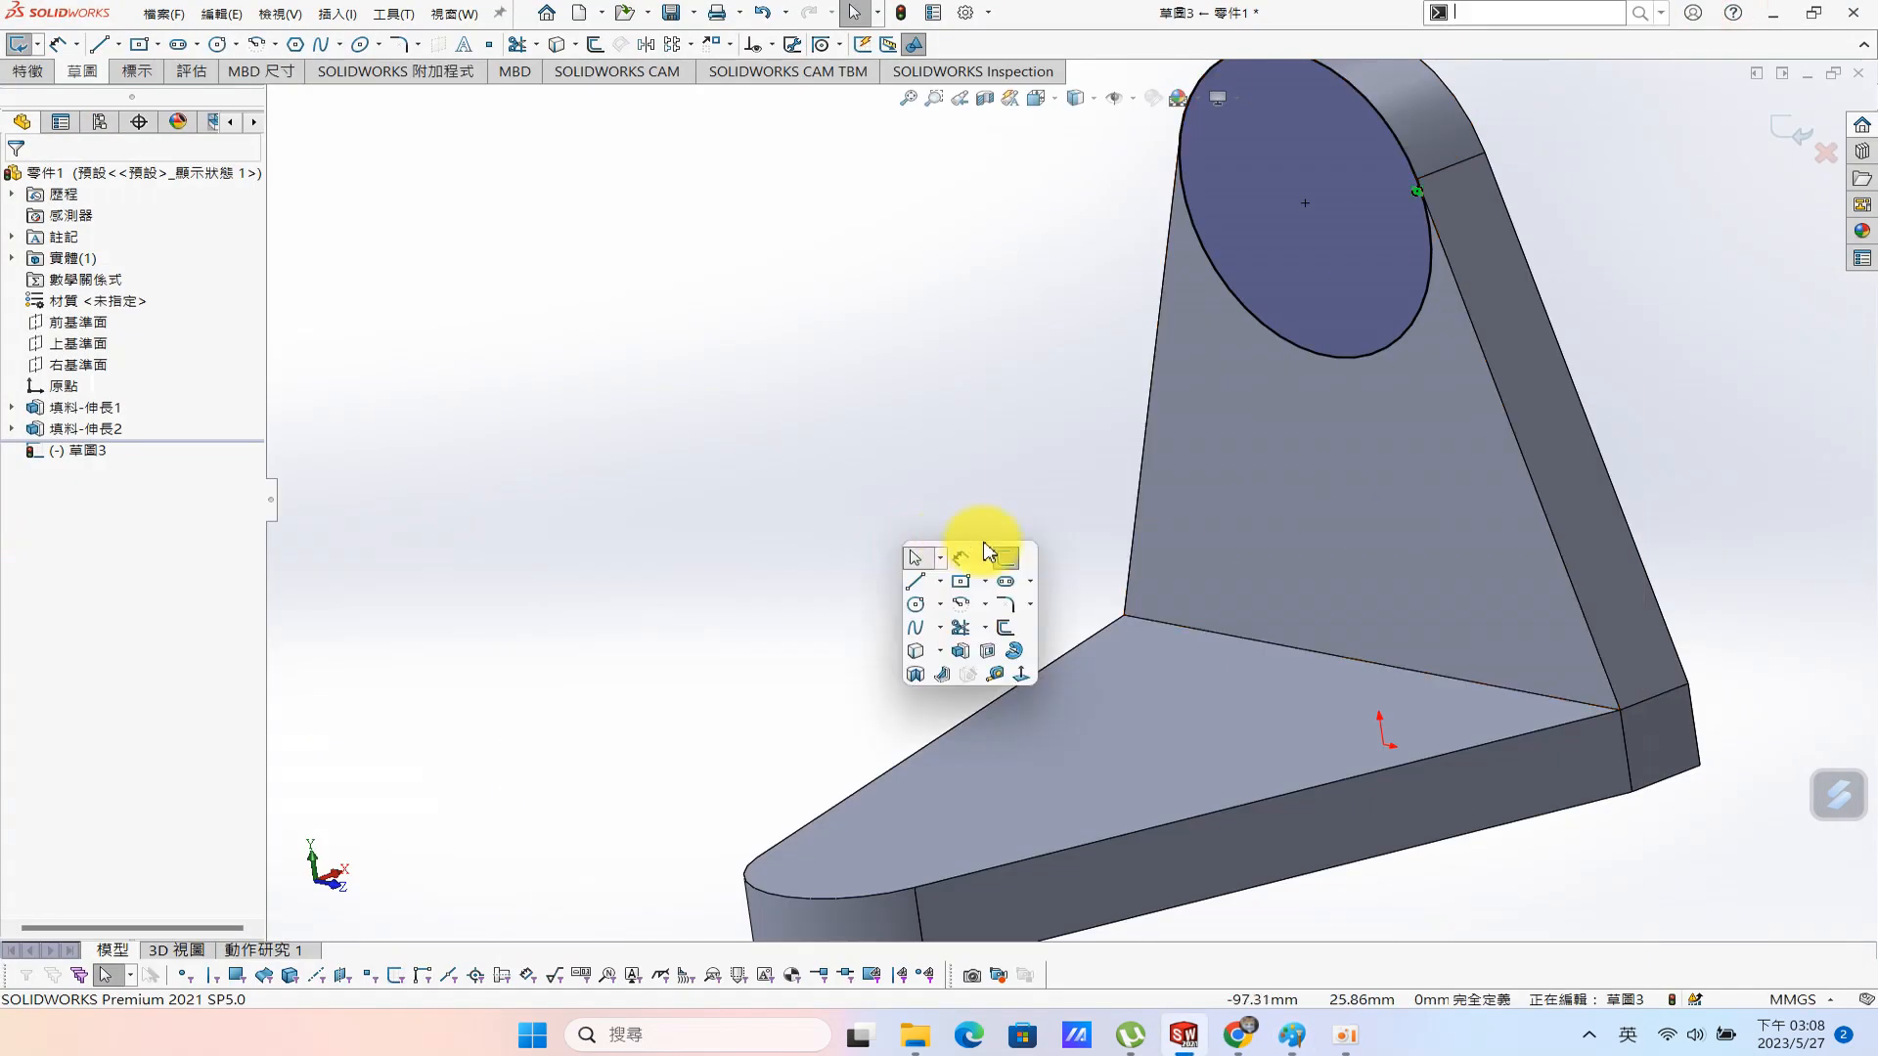
left_click(959, 653)
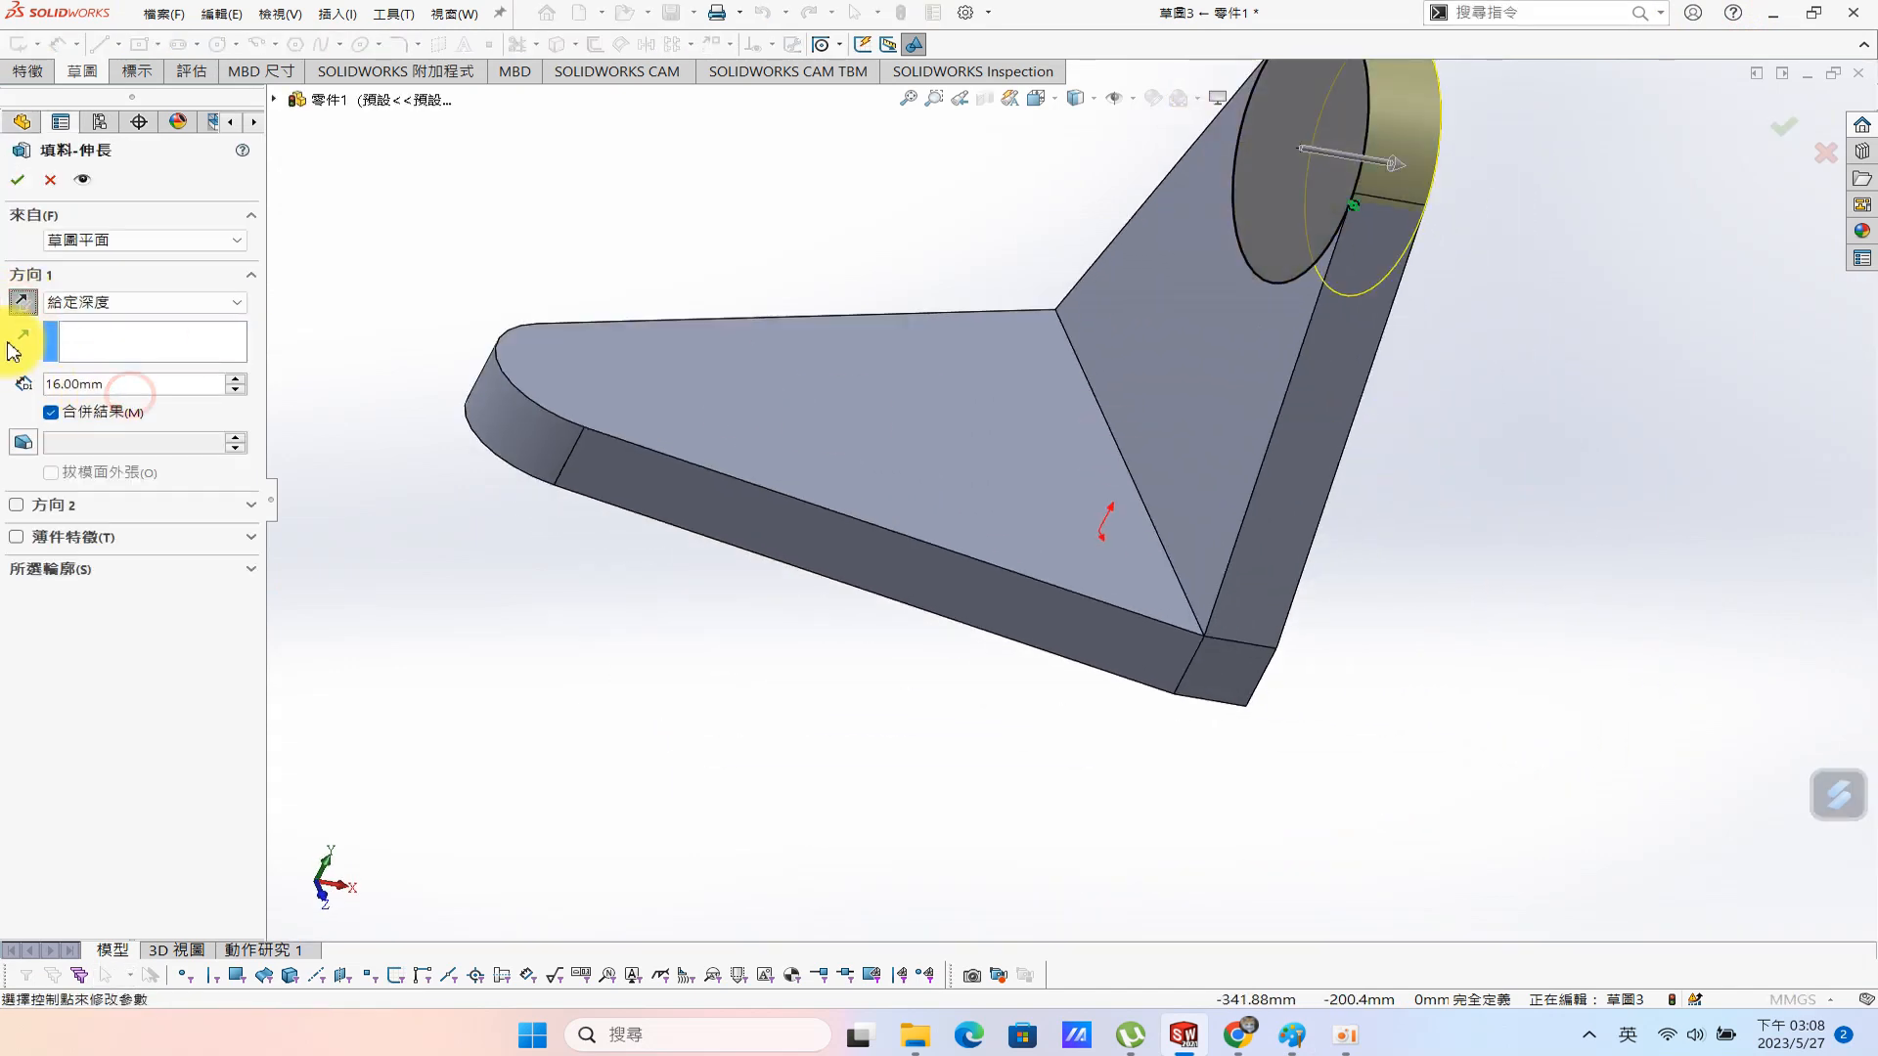
triple_click(127, 384)
type("25")
key("Return")
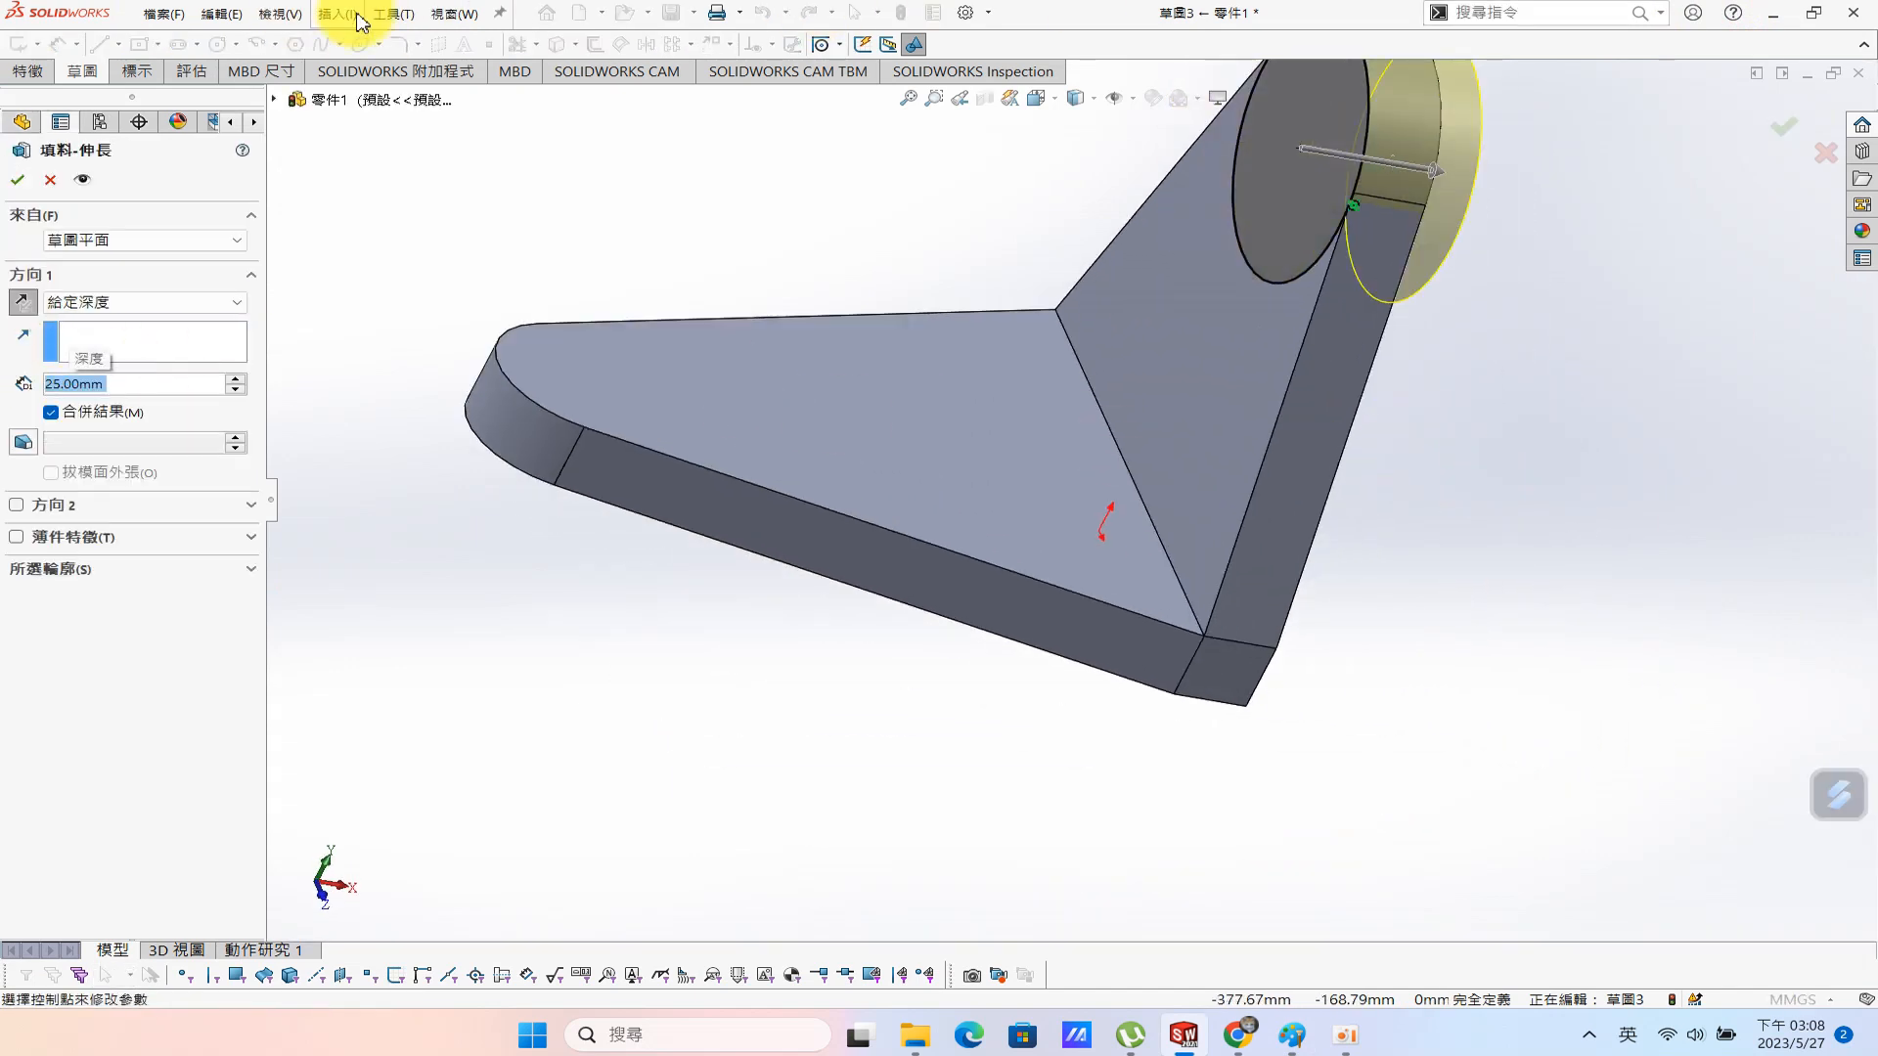
left_click(30, 181)
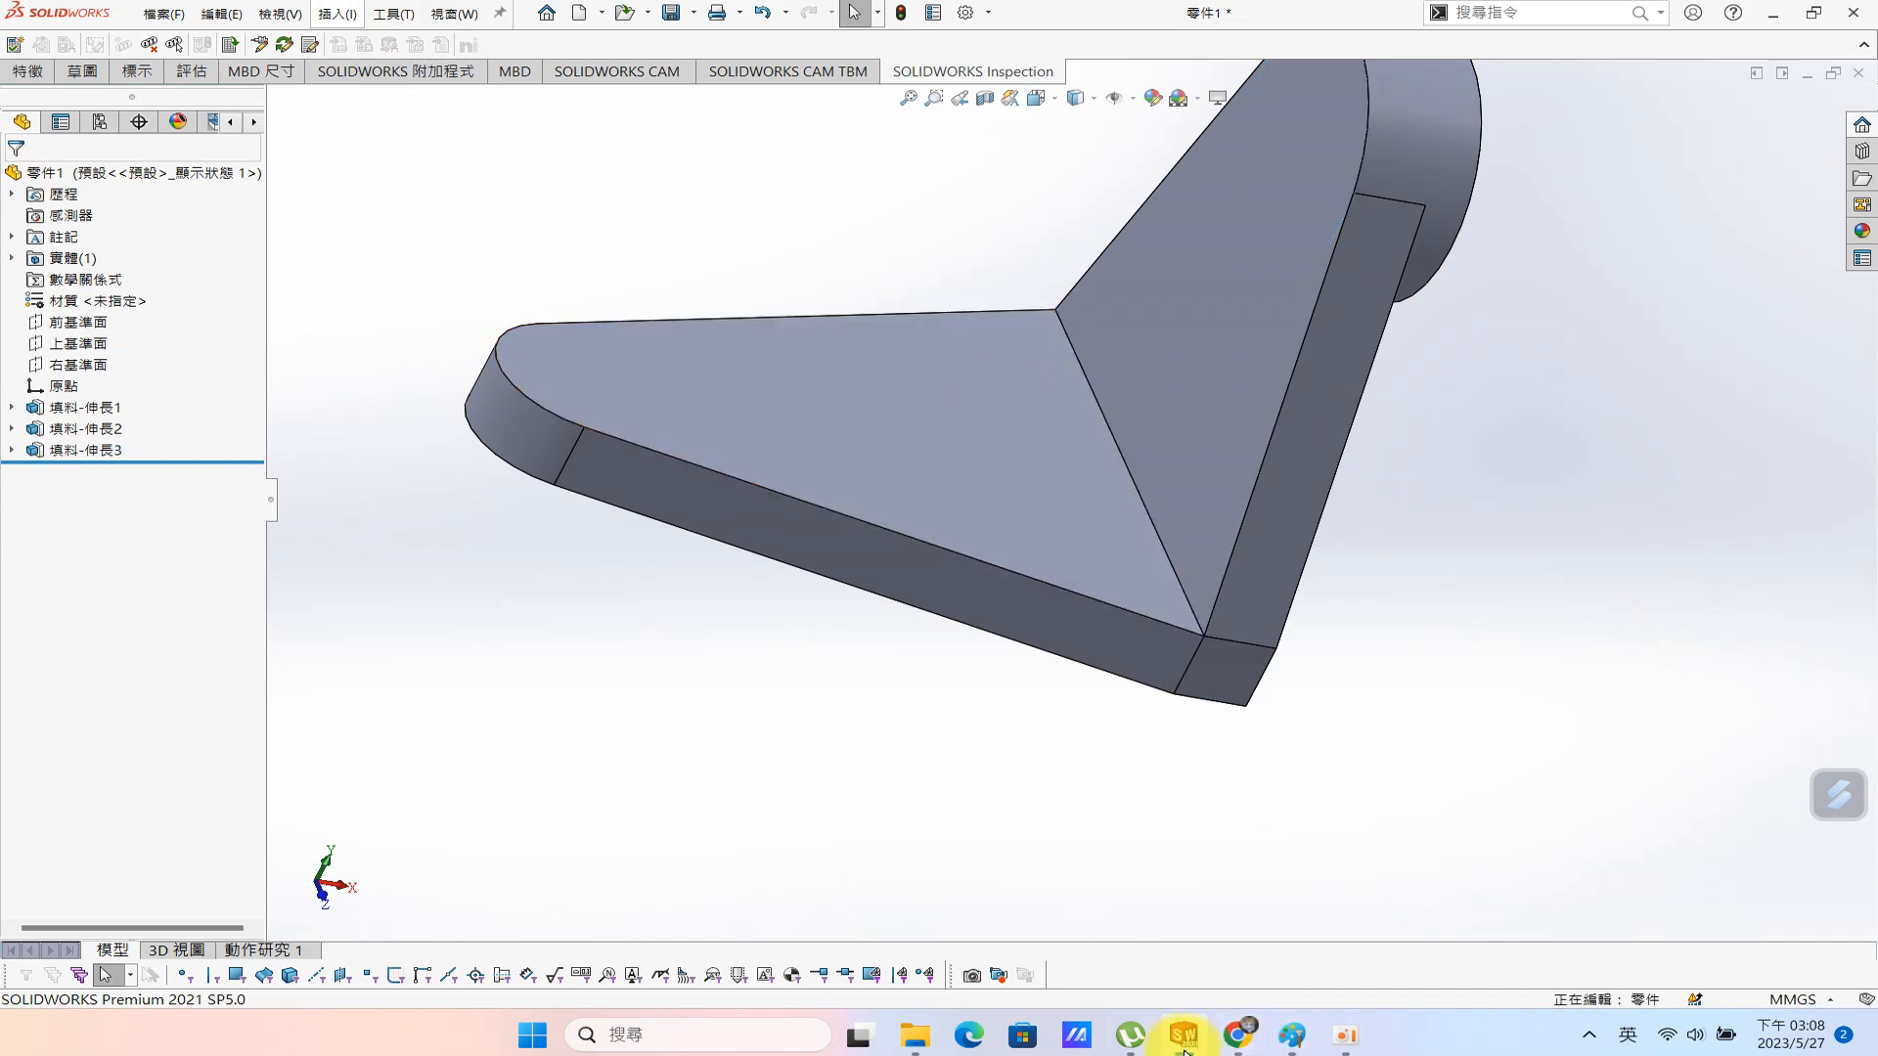
Check the reference drawing in Paint and sketch an origin-centered circle about 80 mm in diameter on the base's underside in SOLIDWORKS.
left_click(1292, 1035)
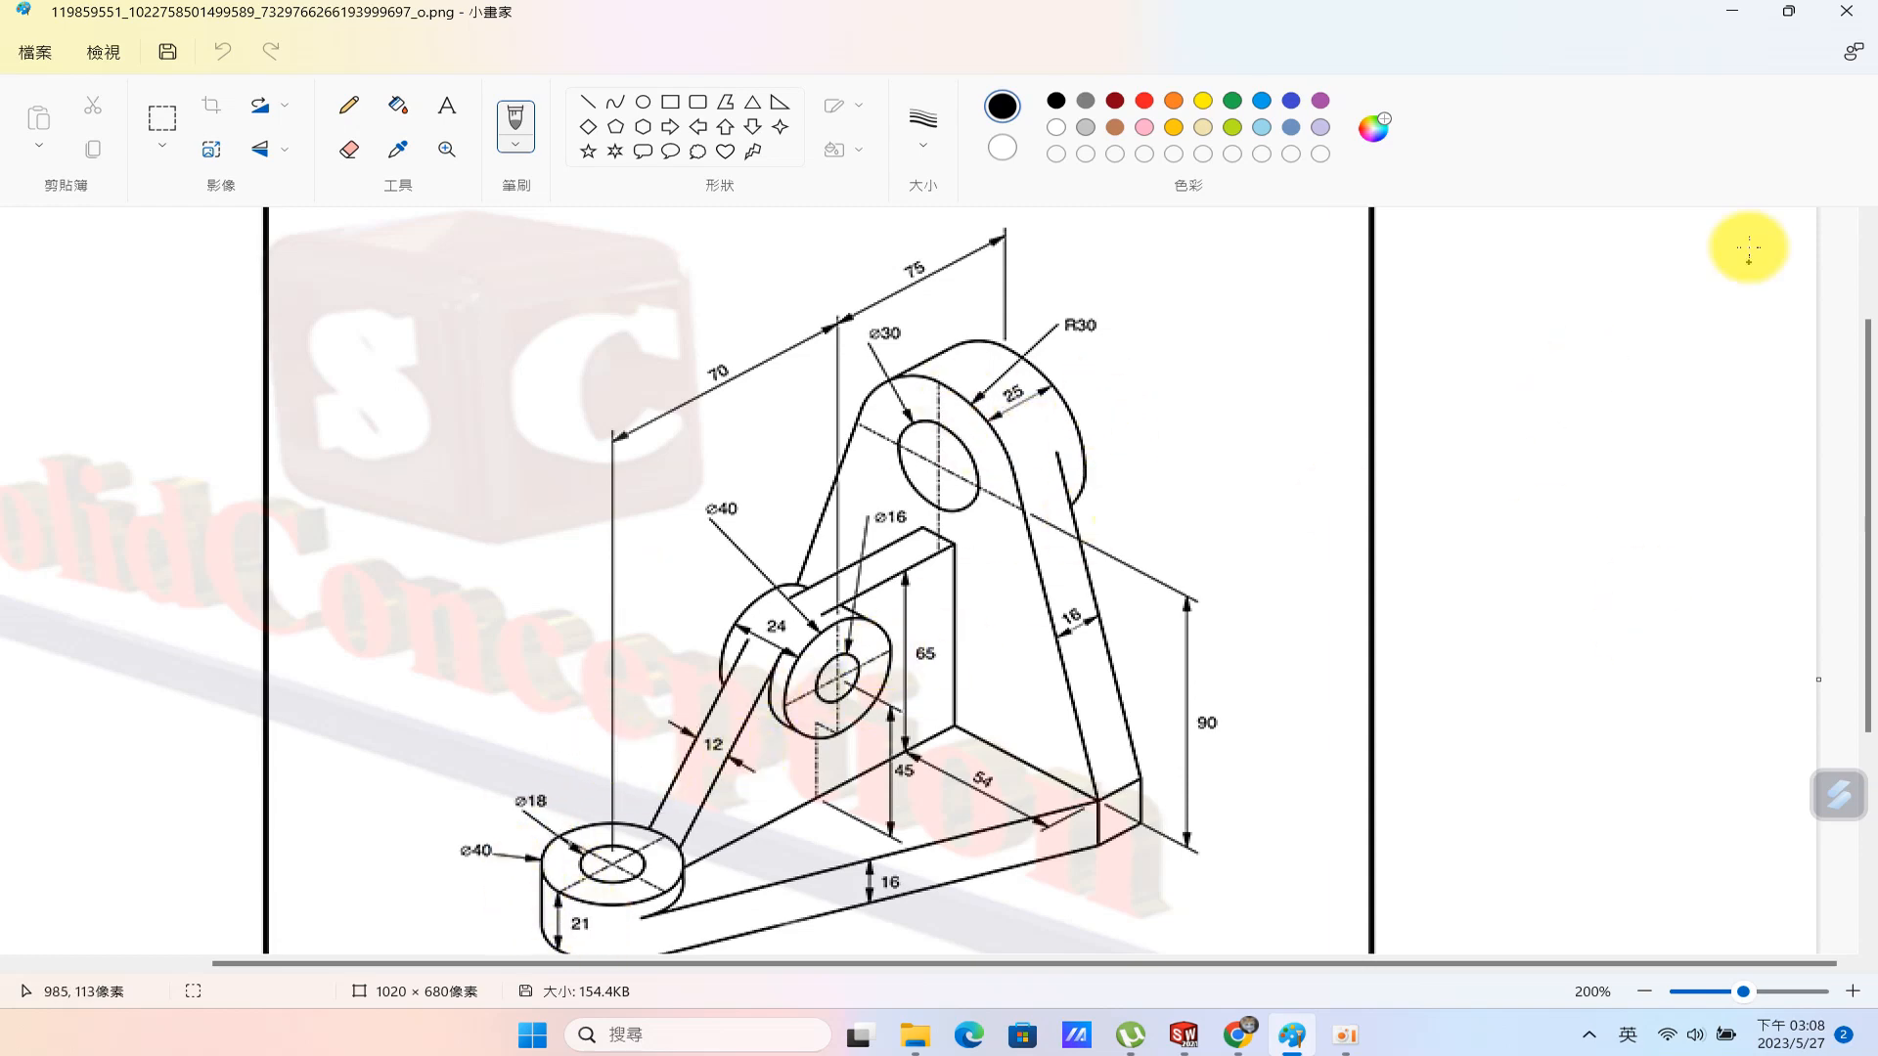
left_click(1732, 18)
left_click(812, 508)
left_click(867, 474)
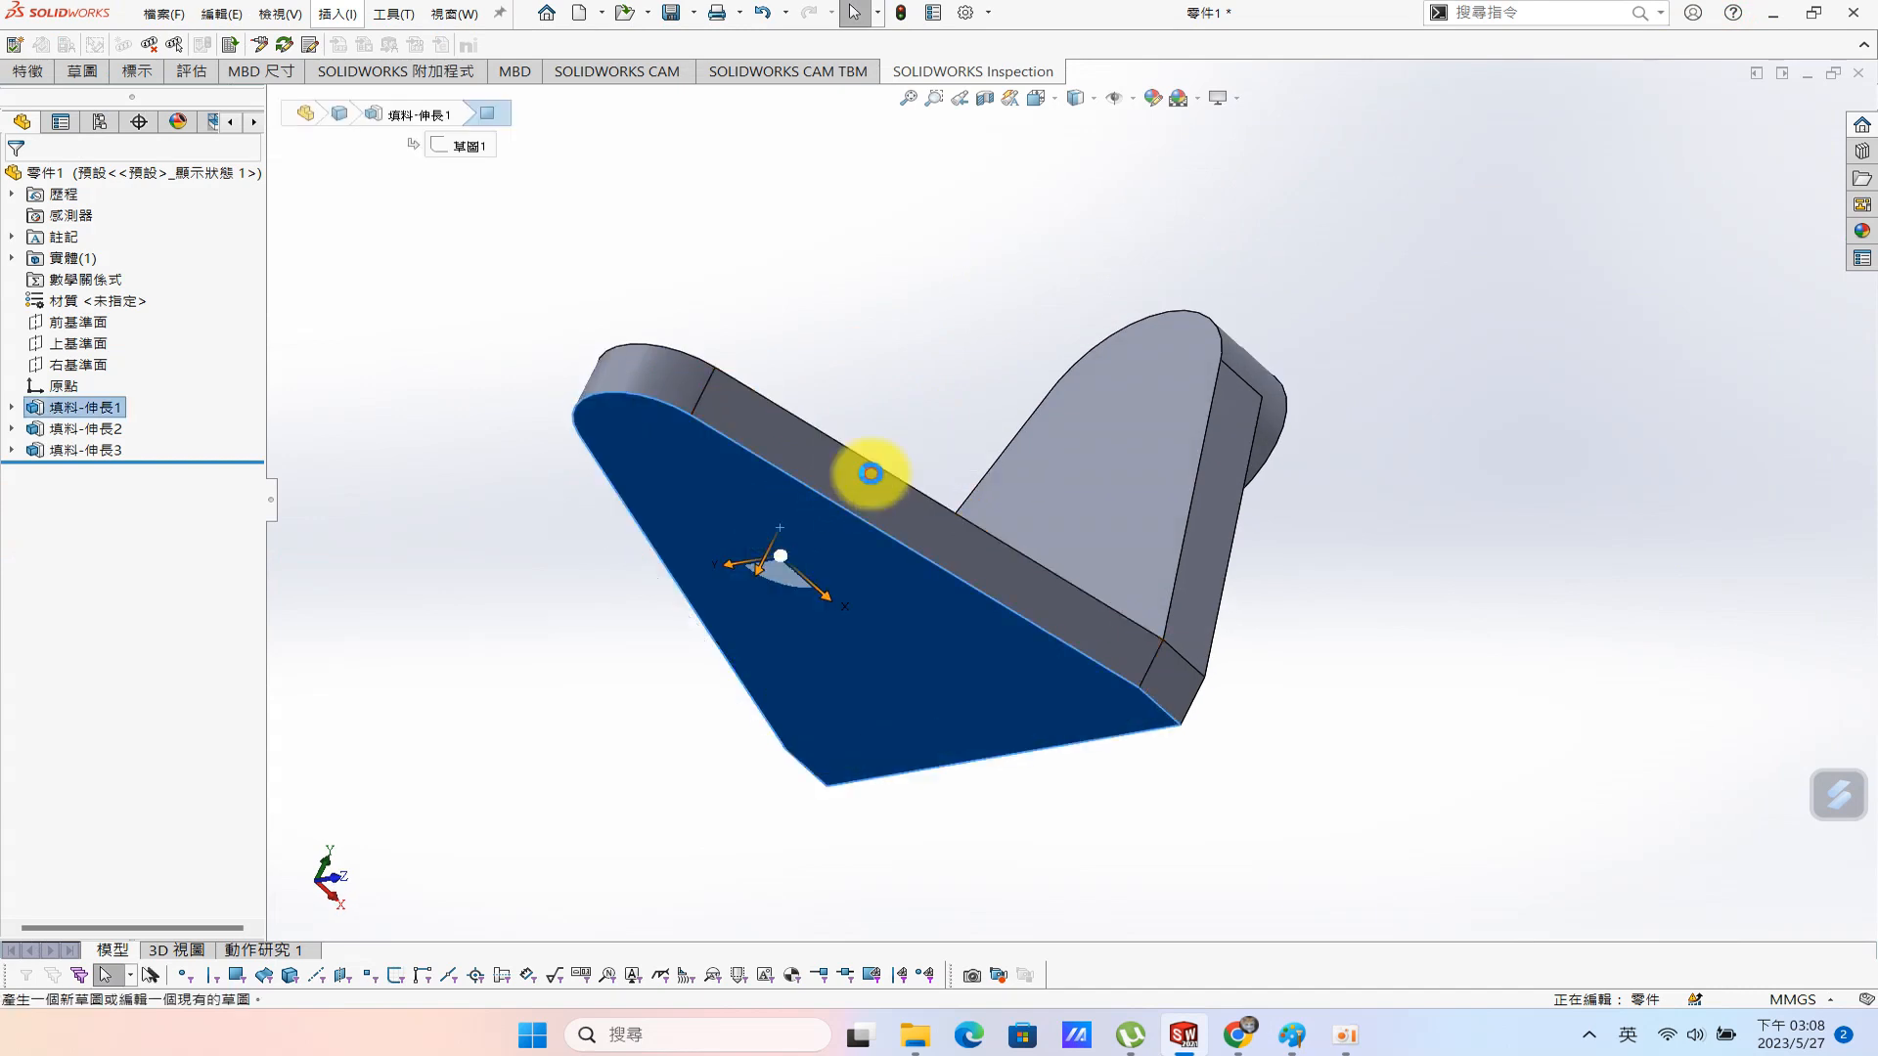
key("s")
left_click(702, 358)
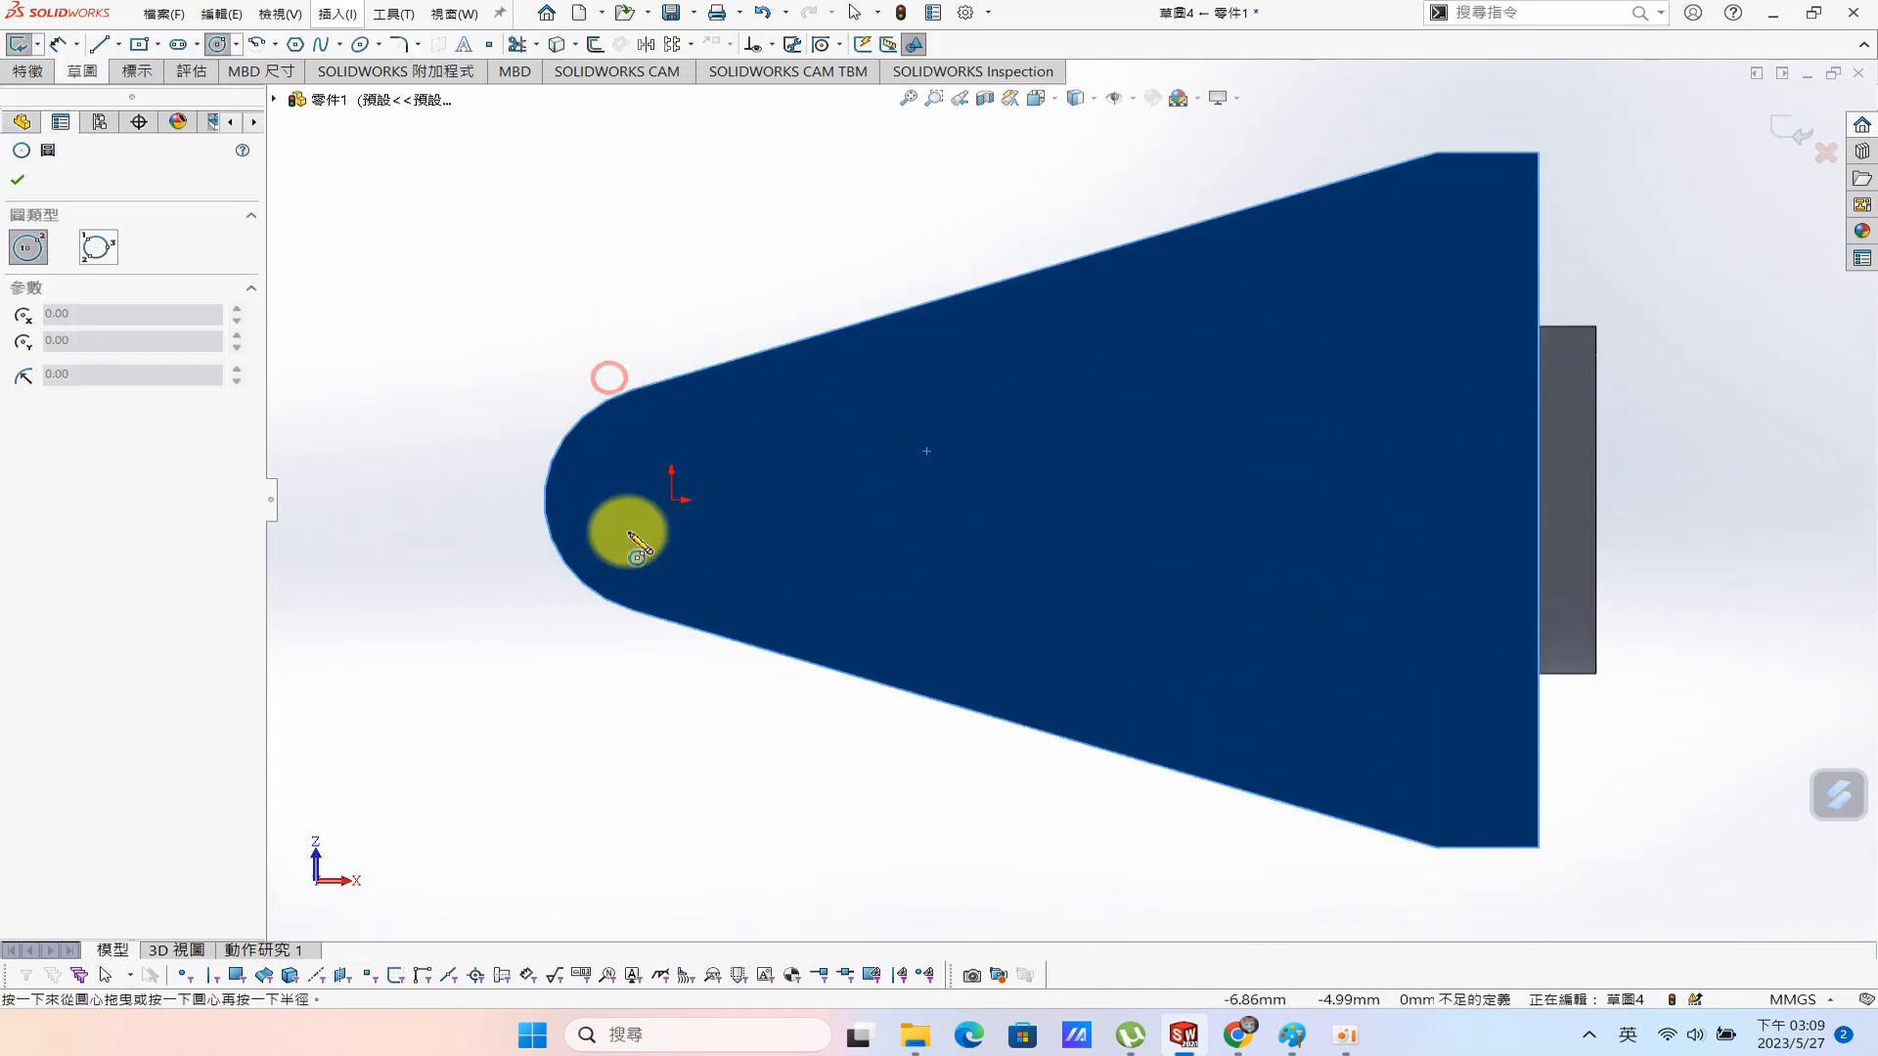
left_click(671, 500)
left_click(801, 512)
key("Escape")
left_click_drag(788, 443, 901, 387)
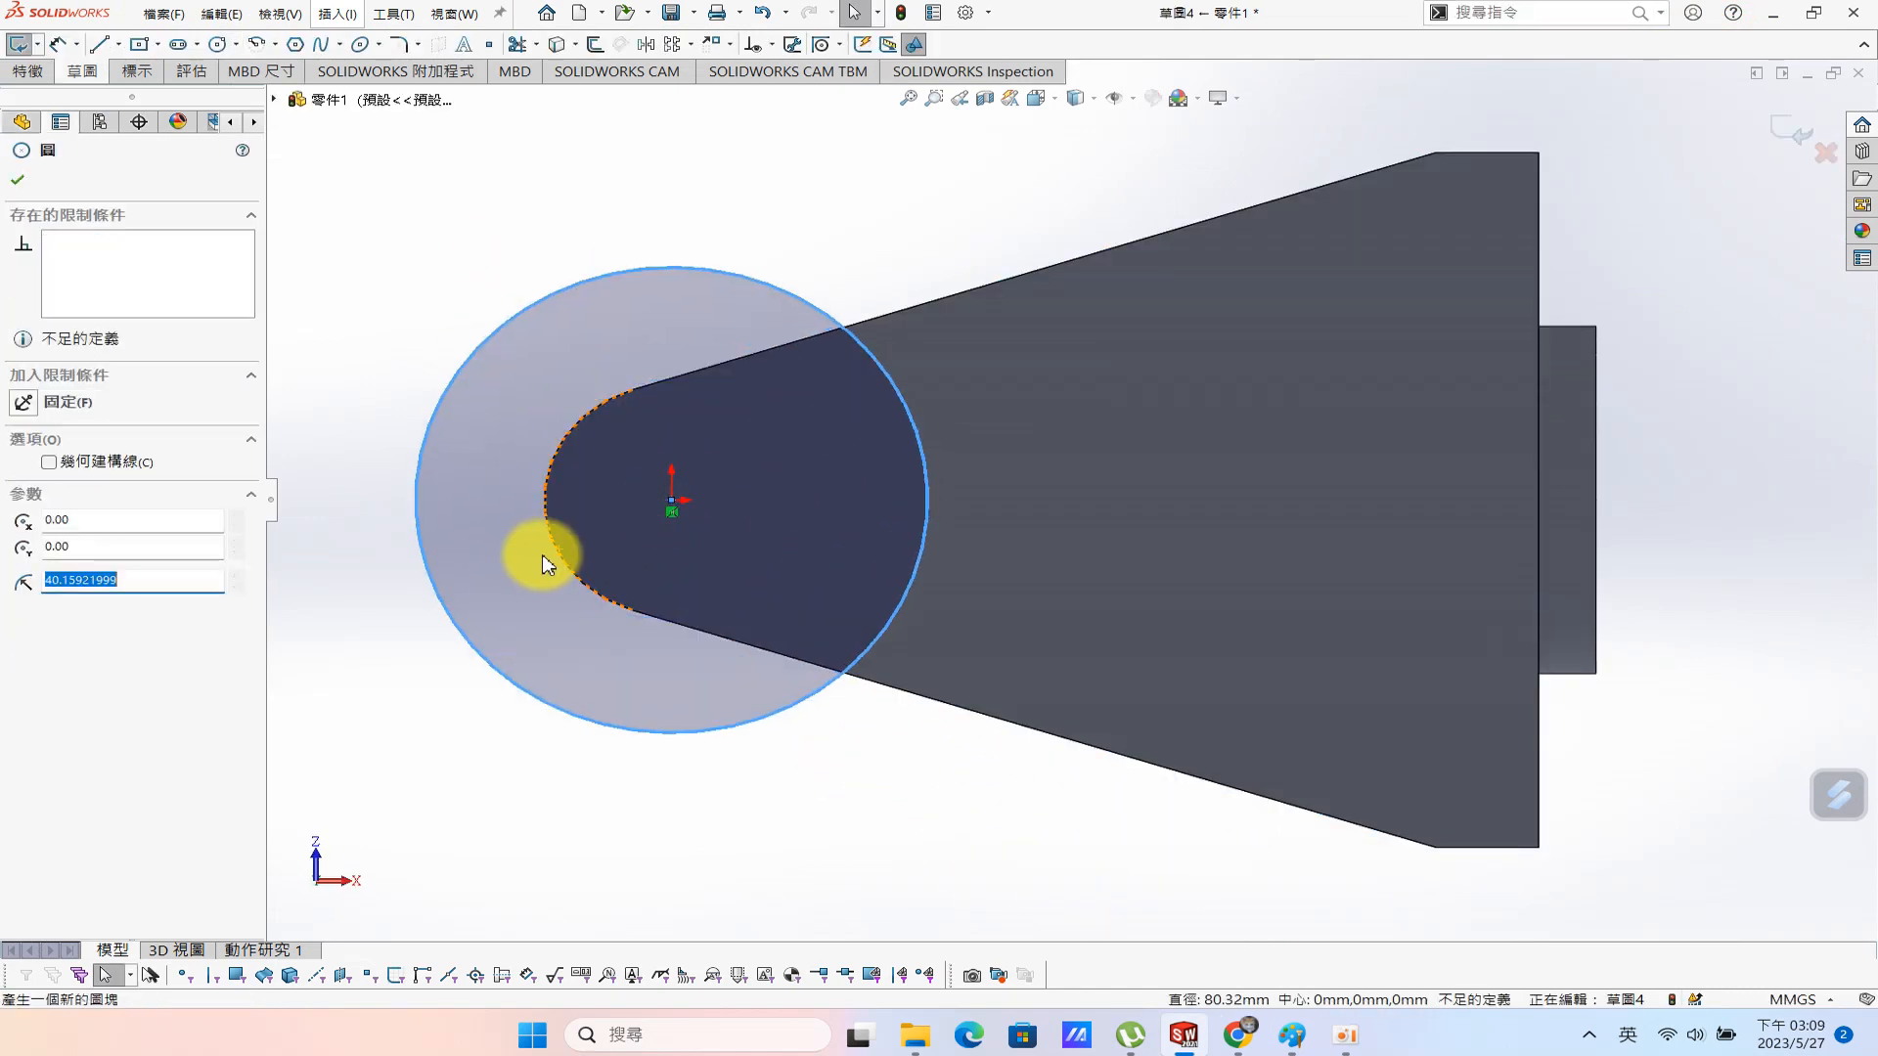
key("Escape")
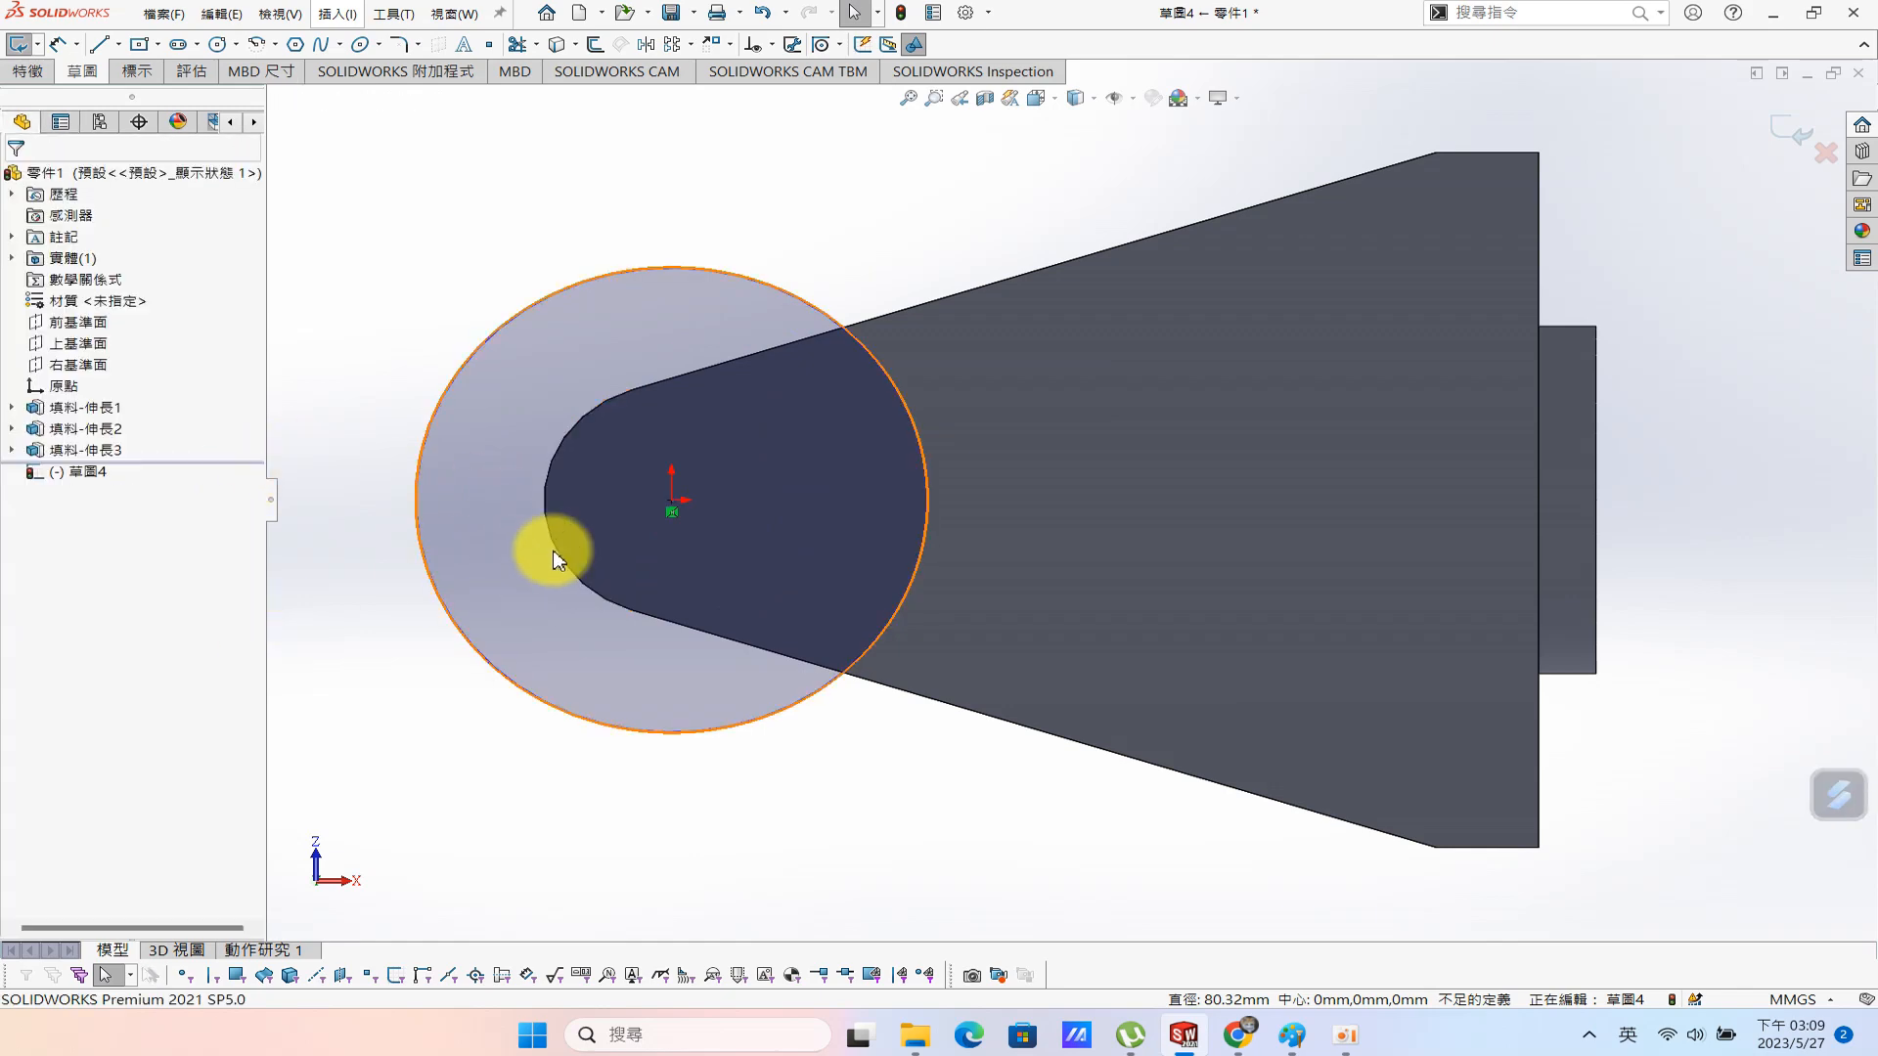
Make the circle coradial with the base's rounded end edge.
left_click(553, 550)
left_click(446, 391, "ctrl")
left_click(34, 492)
key("Escape")
Extrude the circle 21 mm upward through the base's rounded end.
middle_click_drag(411, 469, 617, 826)
key("s")
left_click(607, 677)
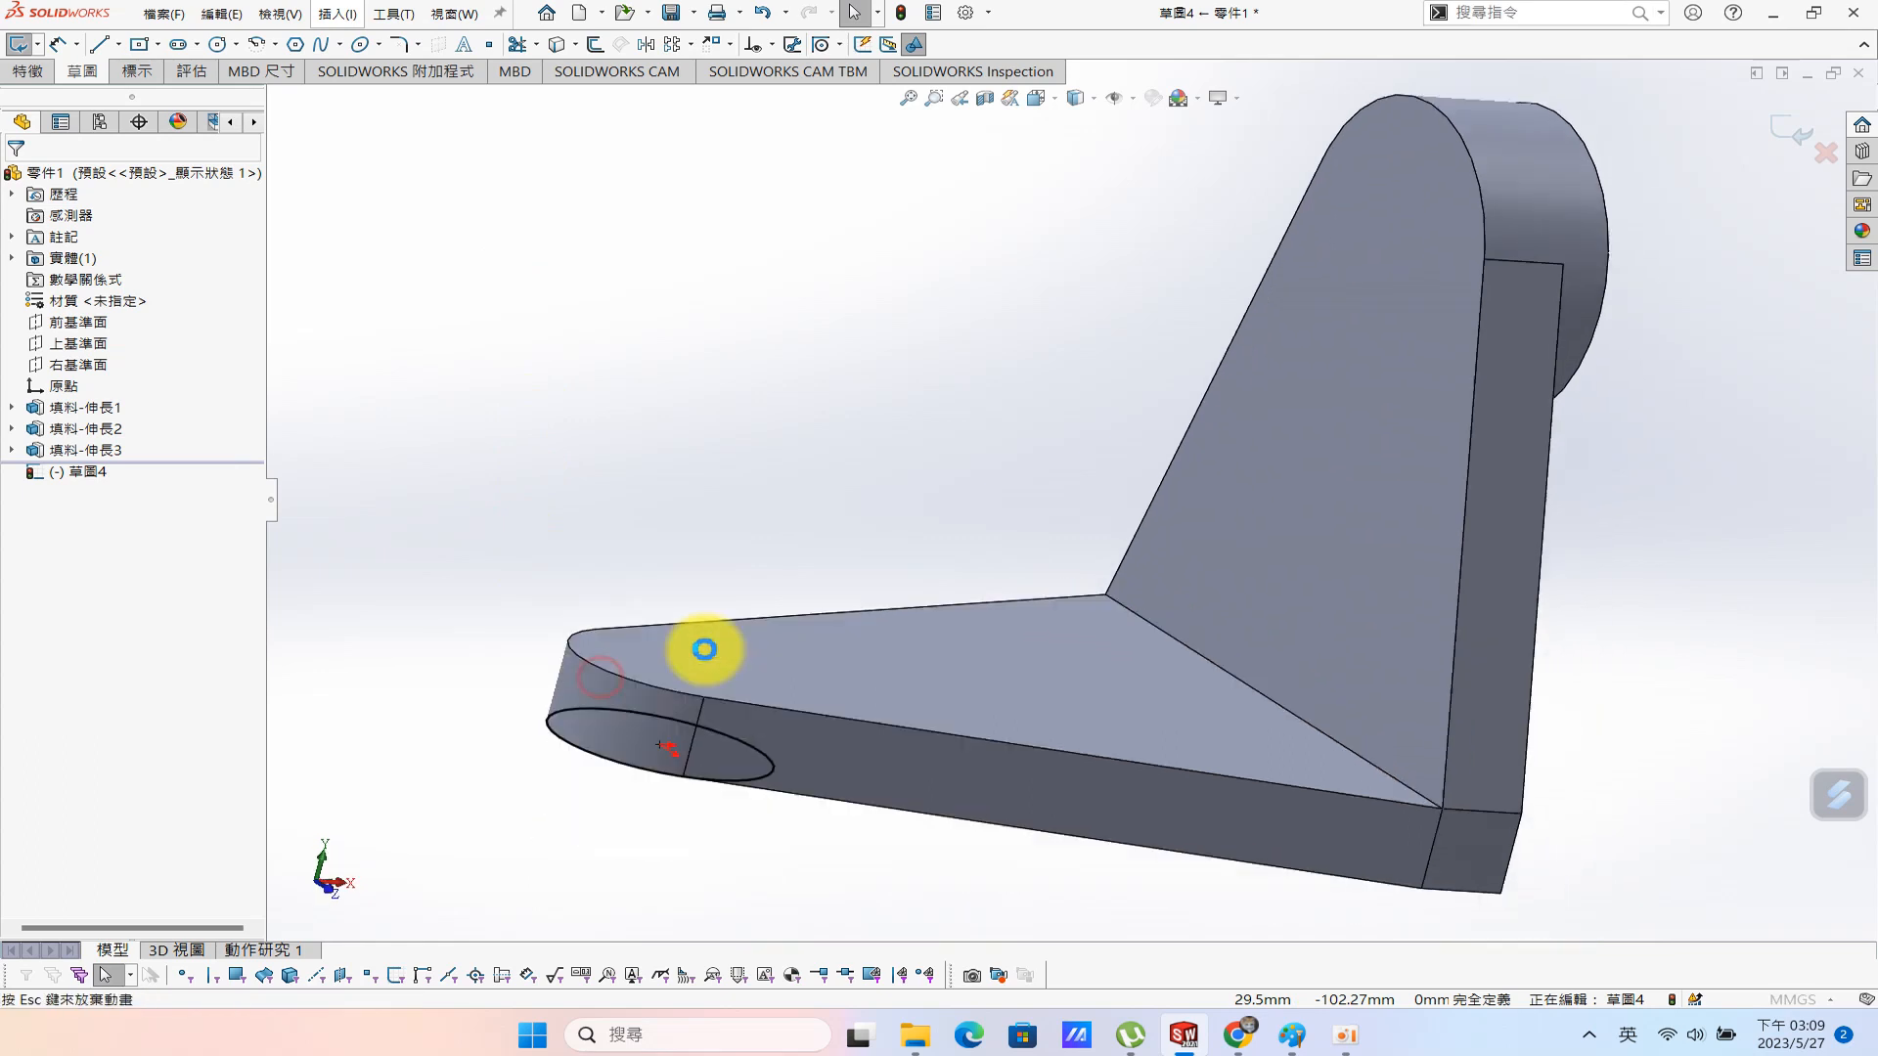
left_click(25, 303)
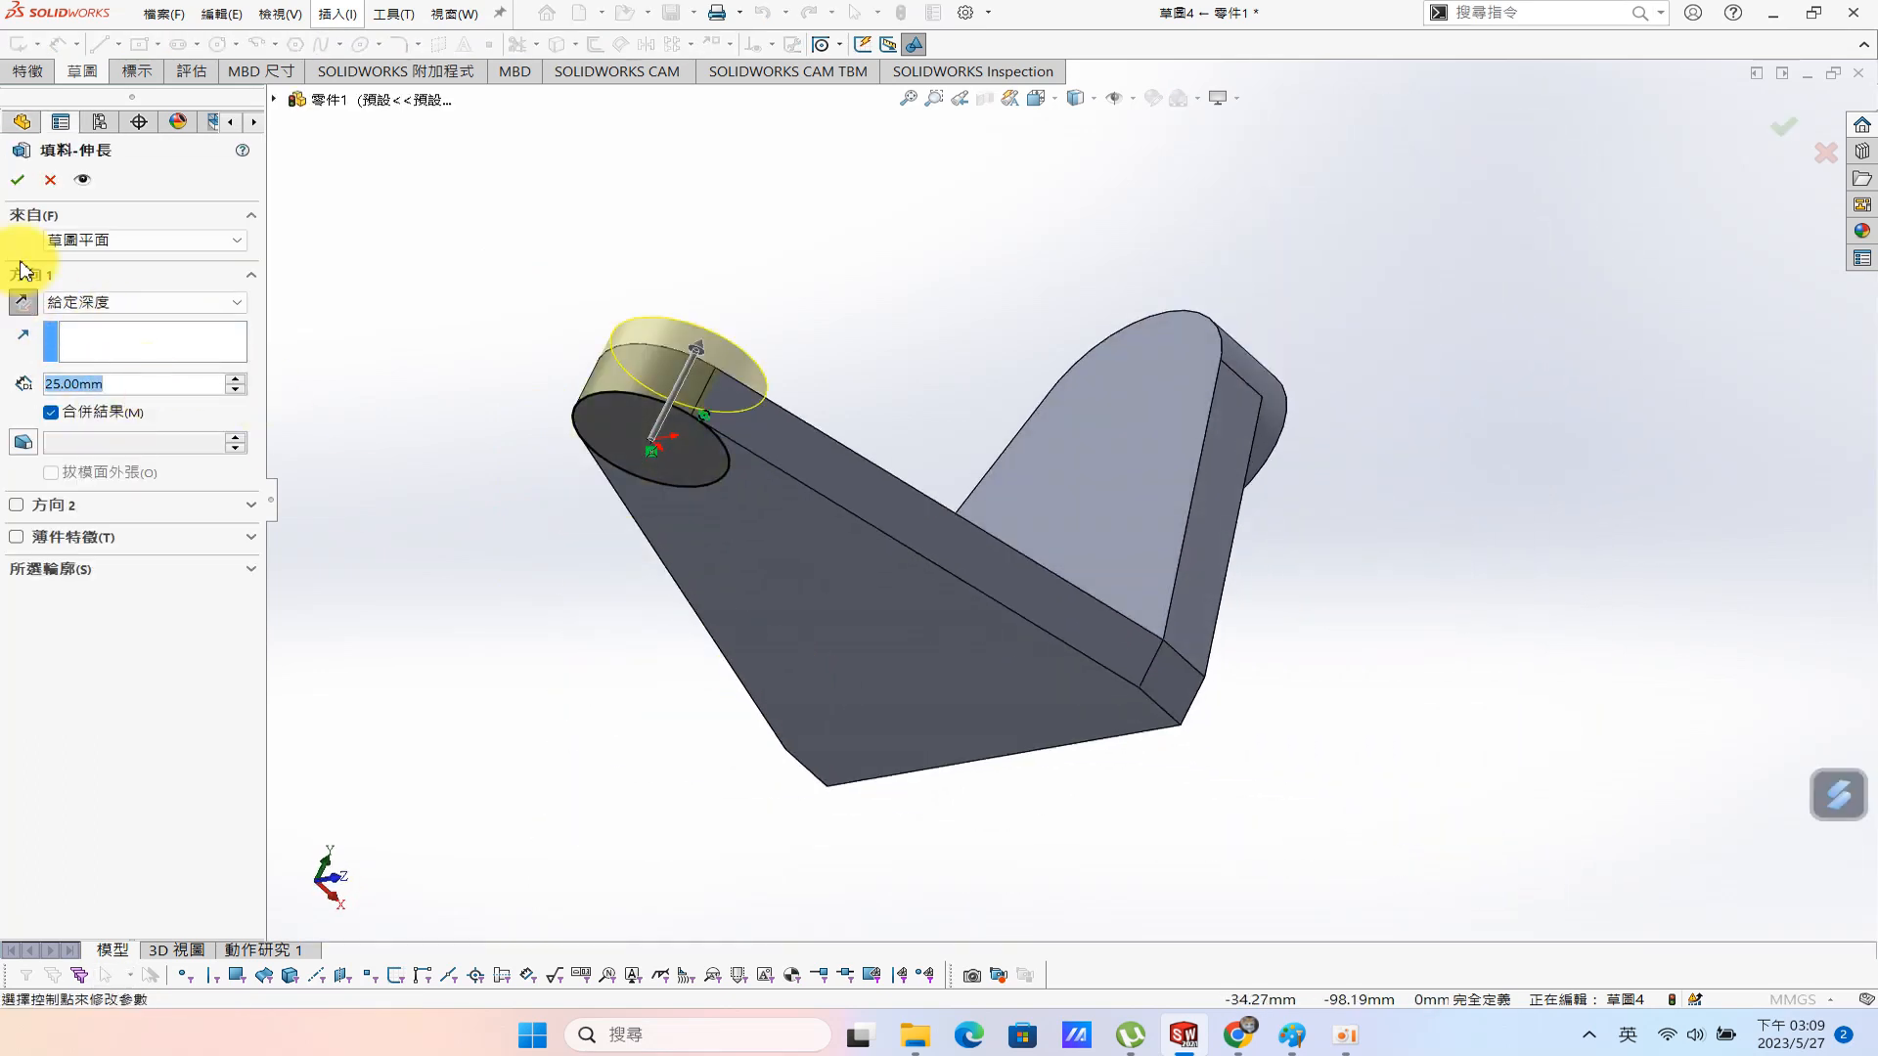
type("21")
key("Return")
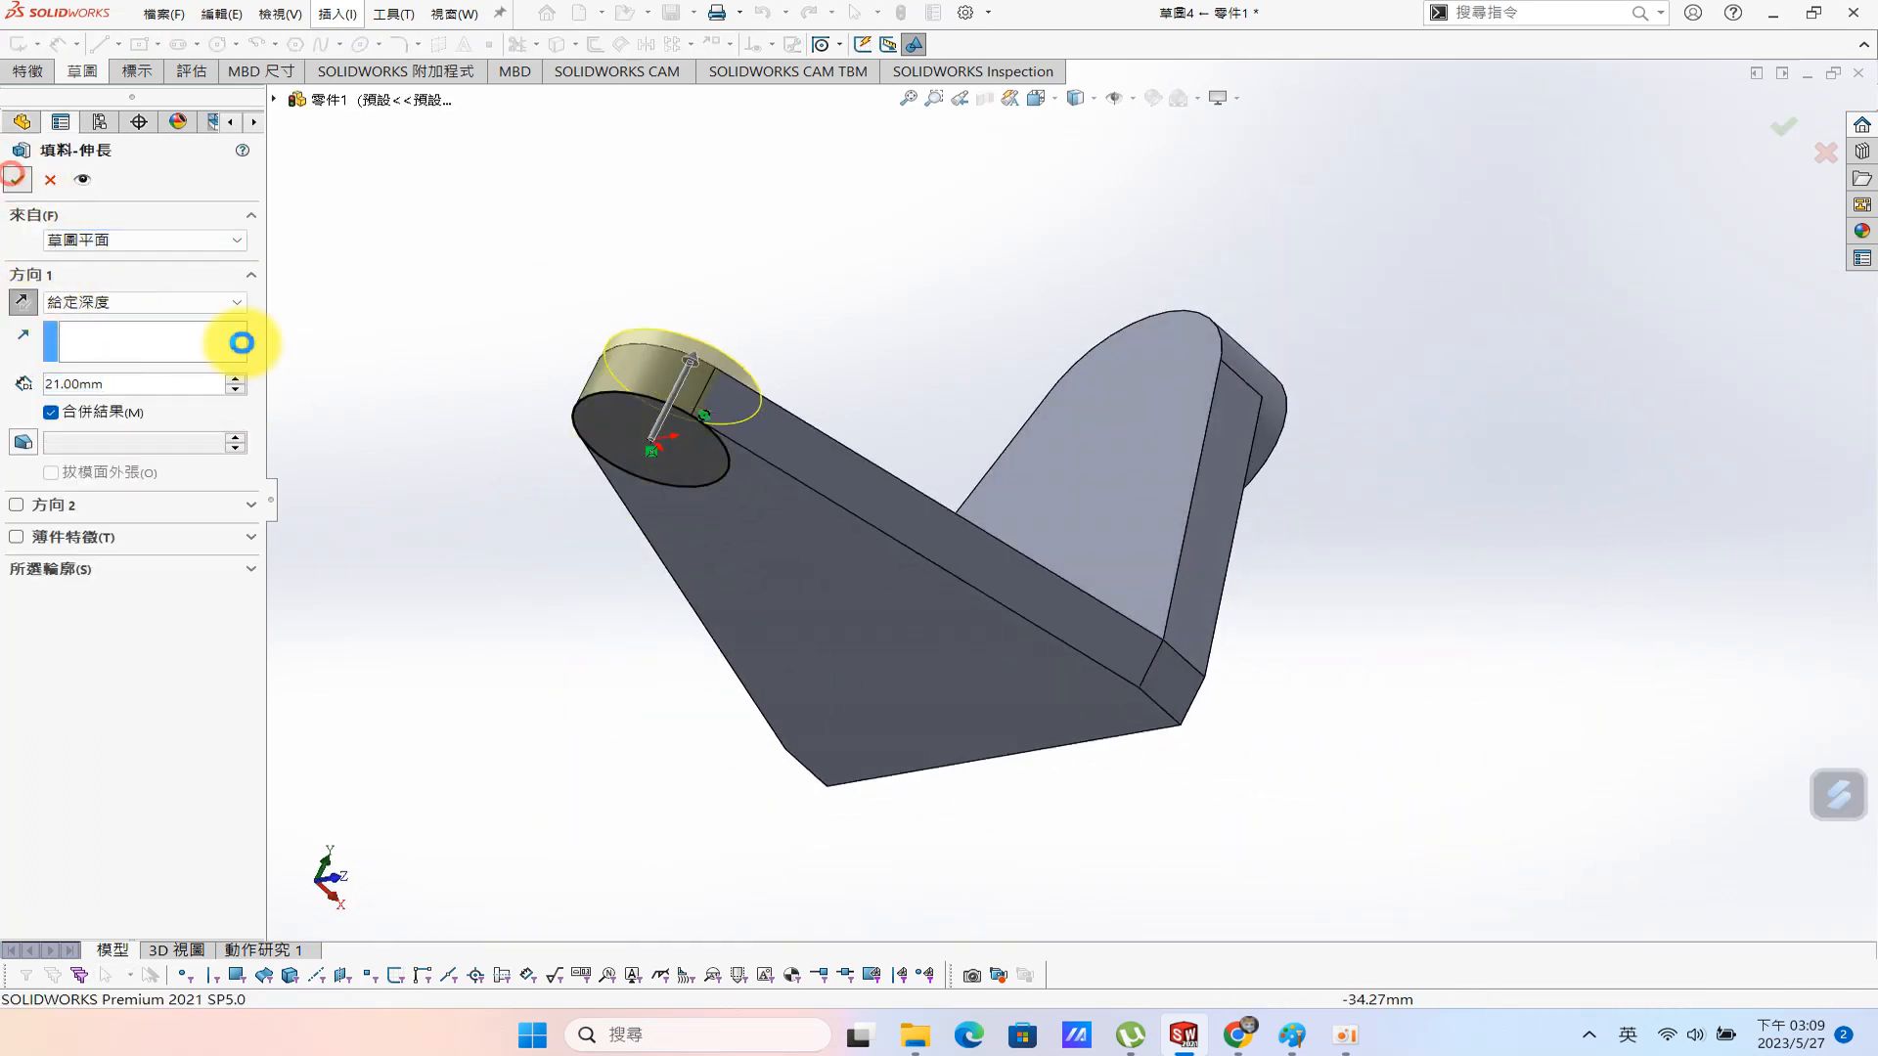
left_click(14, 177)
Check the reference drawing in Paint and sketch a circle about 36 mm in diameter above the base on the Front Plane in SOLIDWORKS.
left_click(1291, 1035)
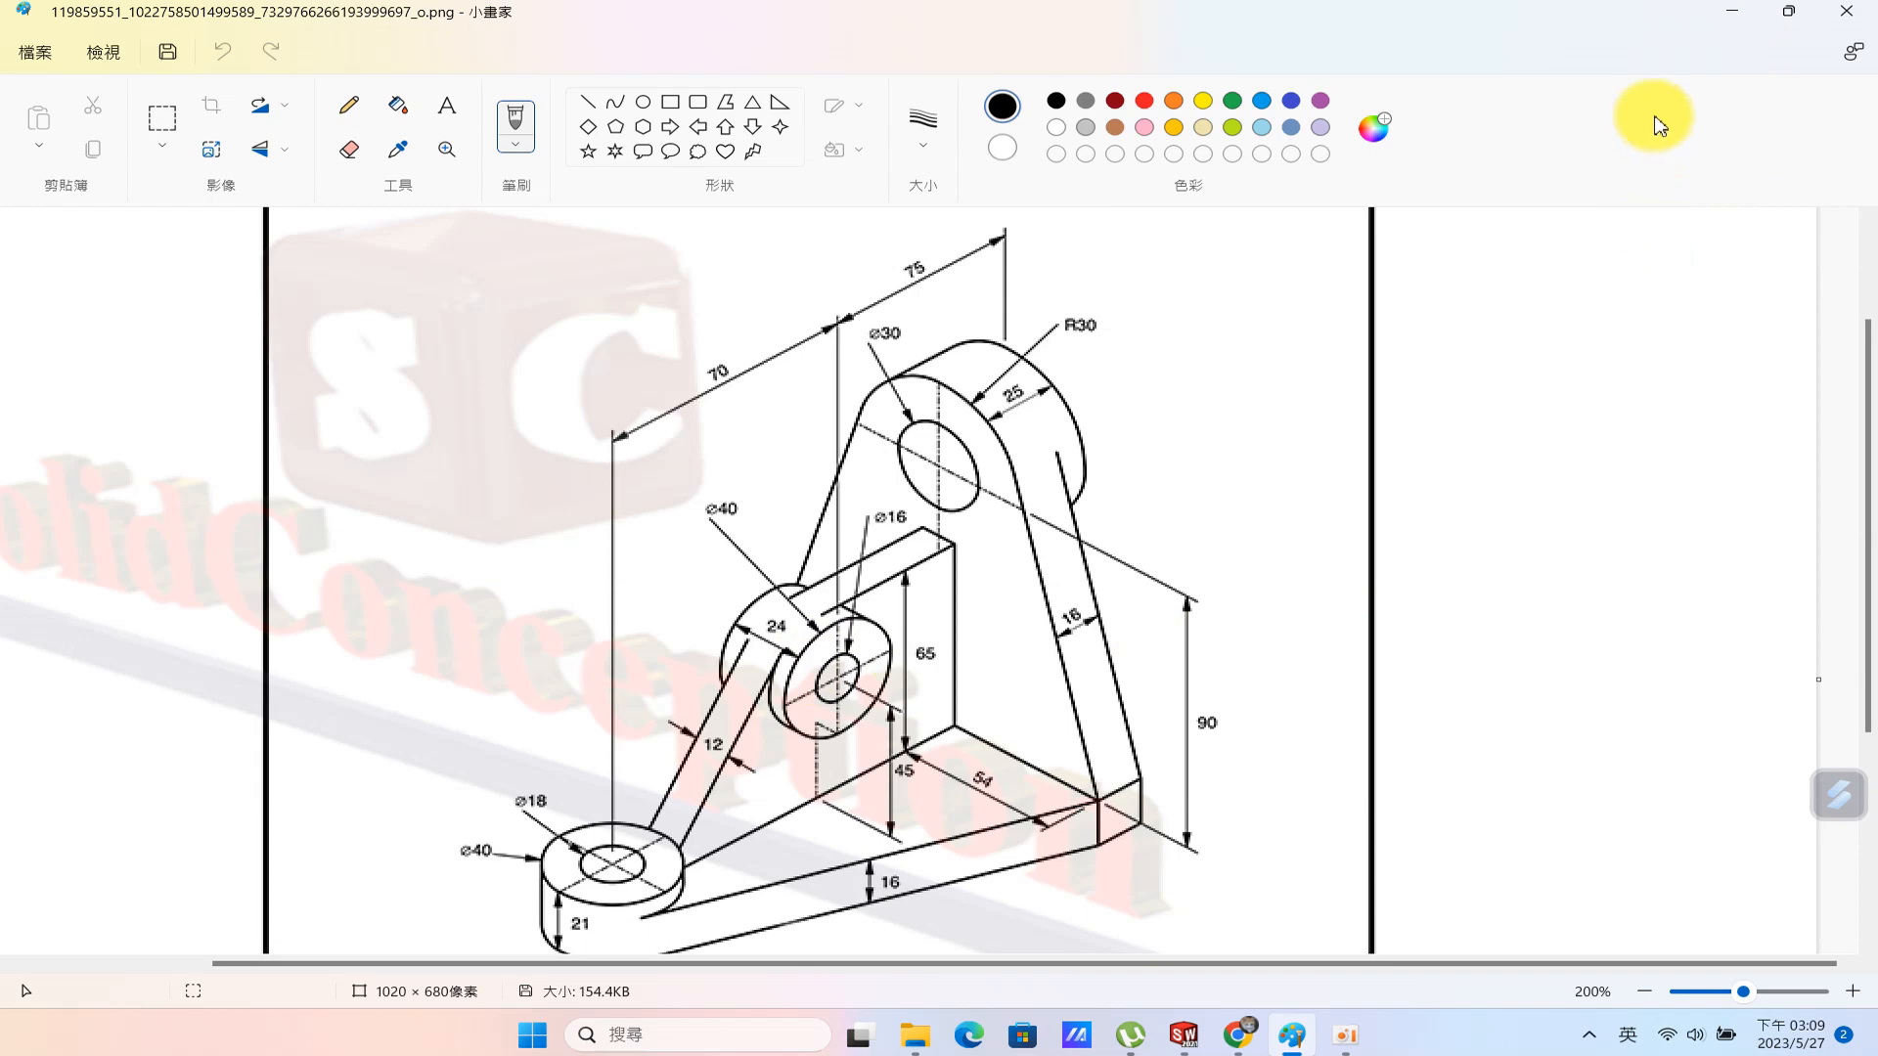
left_click(1738, 12)
middle_click_drag(1051, 322, 919, 528)
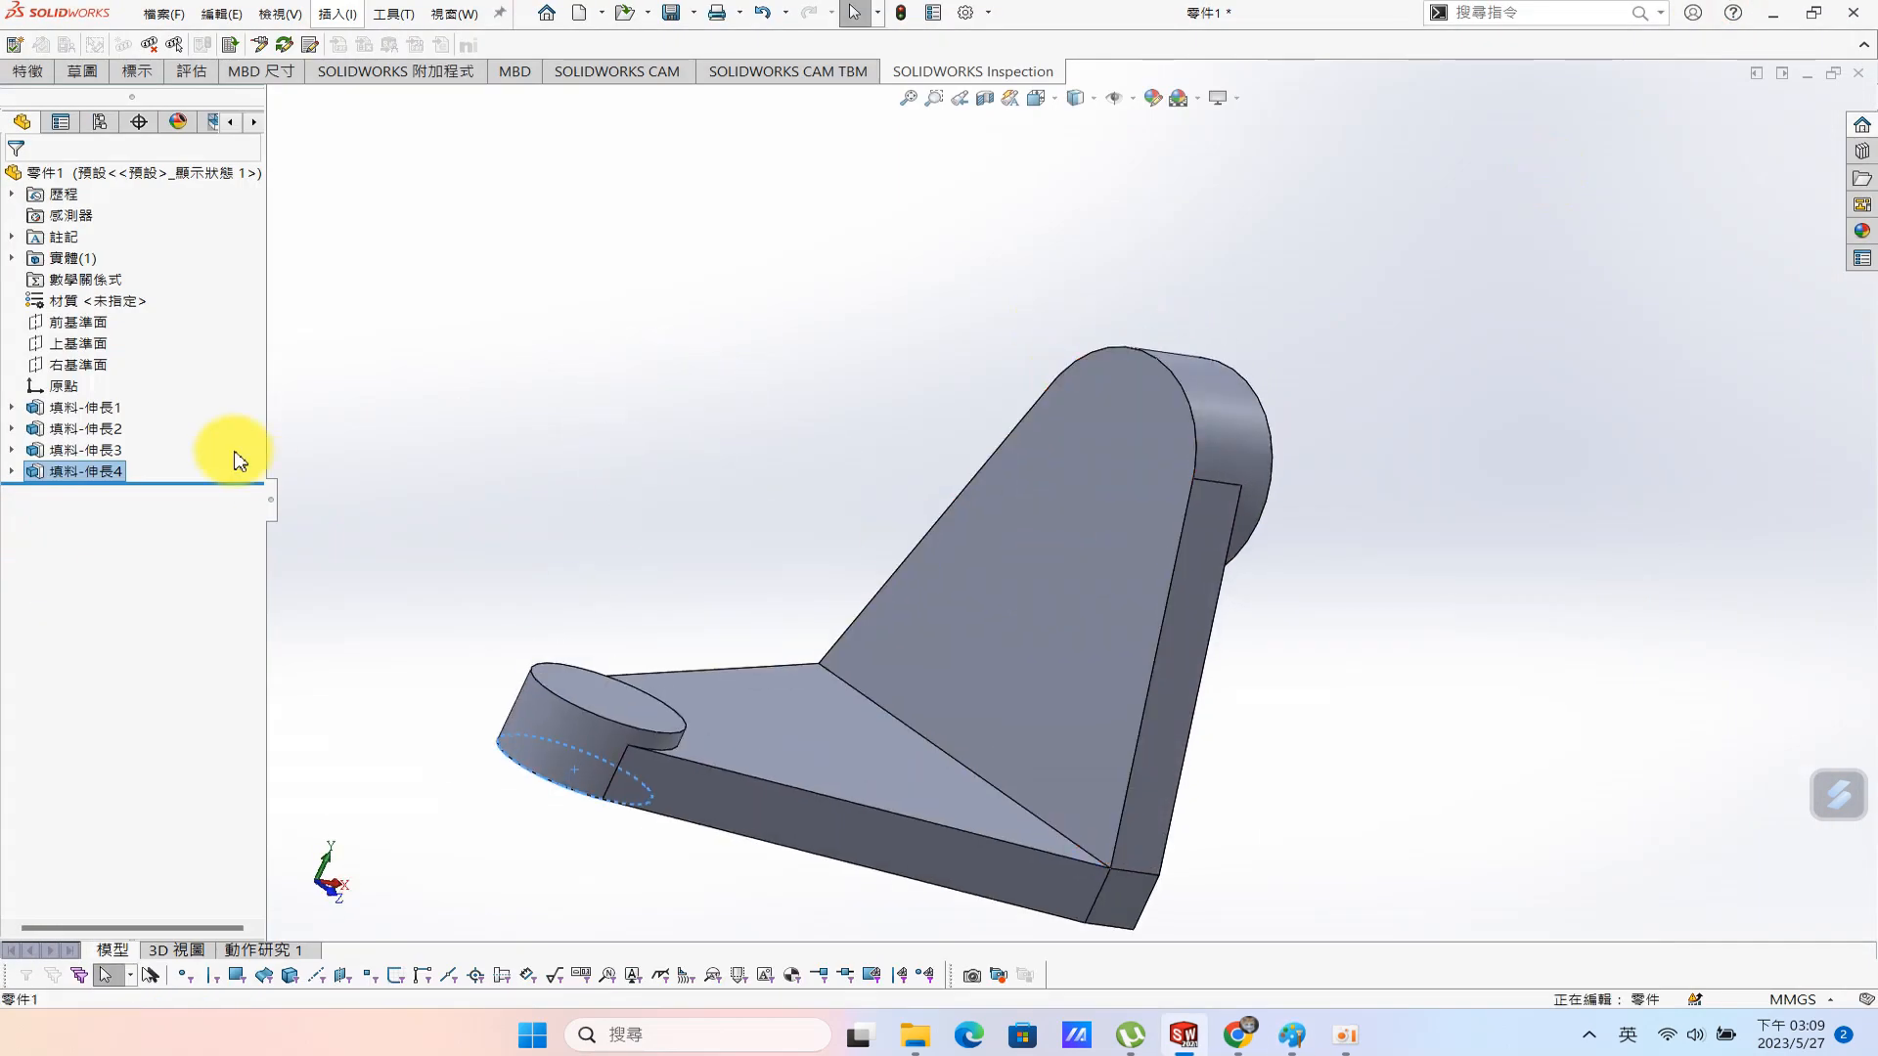
left_click(80, 323)
left_click(102, 297)
key("s")
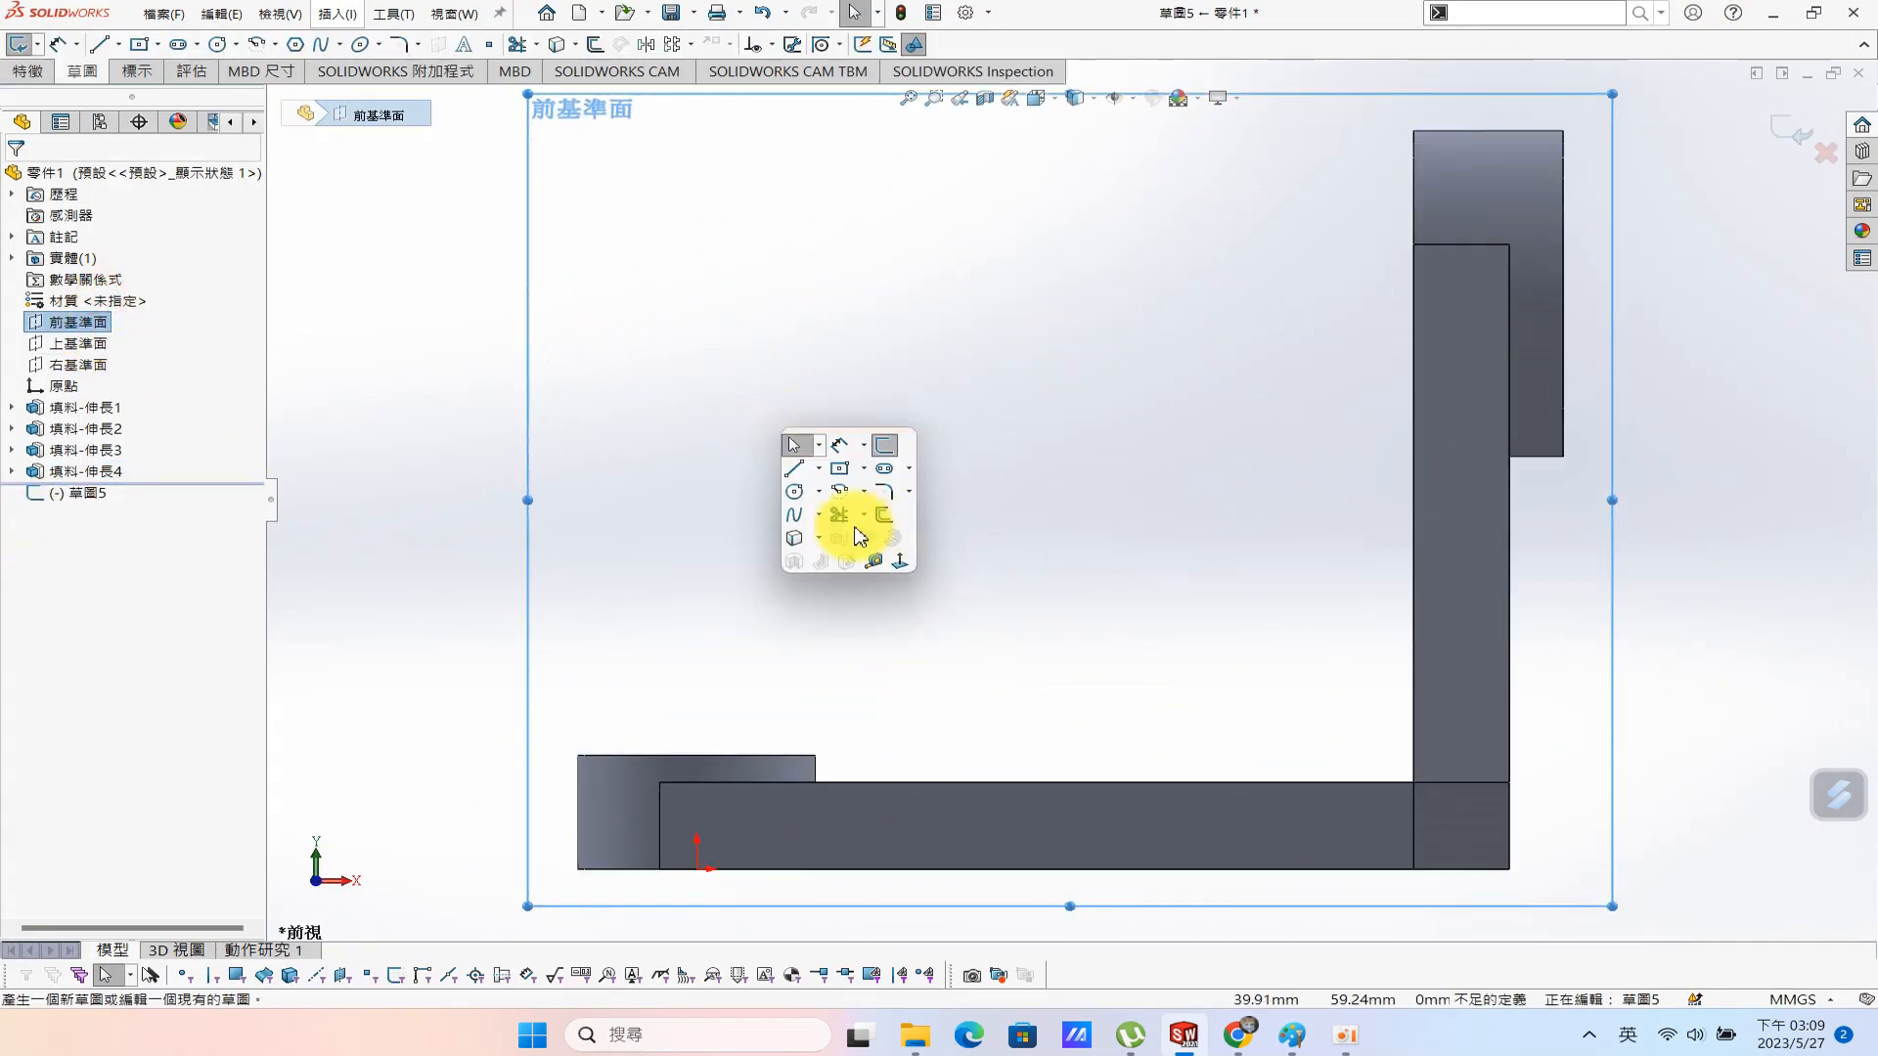
left_click(796, 497)
left_click(998, 448)
left_click(1040, 511)
Dimension the circle with a diameter of 40 mm.
key("s")
left_click(1017, 364)
left_click(971, 360)
left_click(919, 301)
type("40")
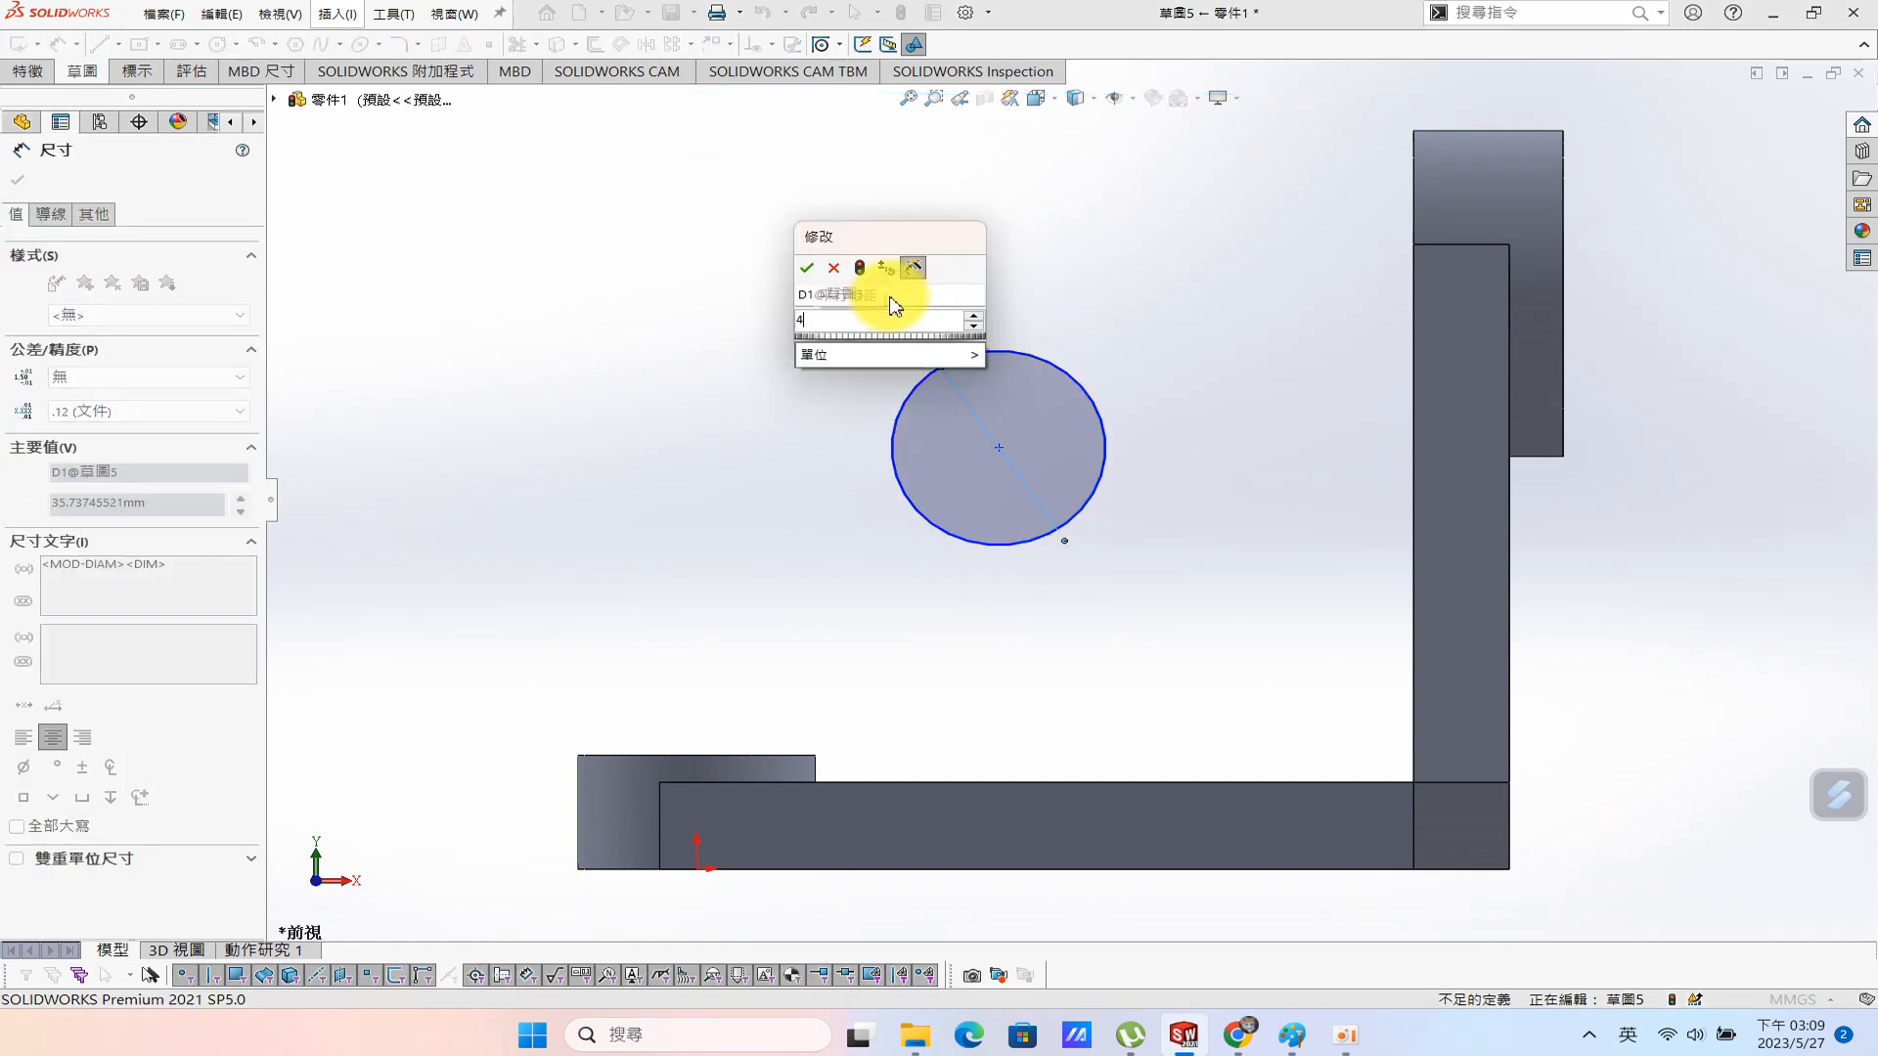
key("Return")
Dimension the circle's center 45 mm above the base's upper edge.
left_click(1017, 565)
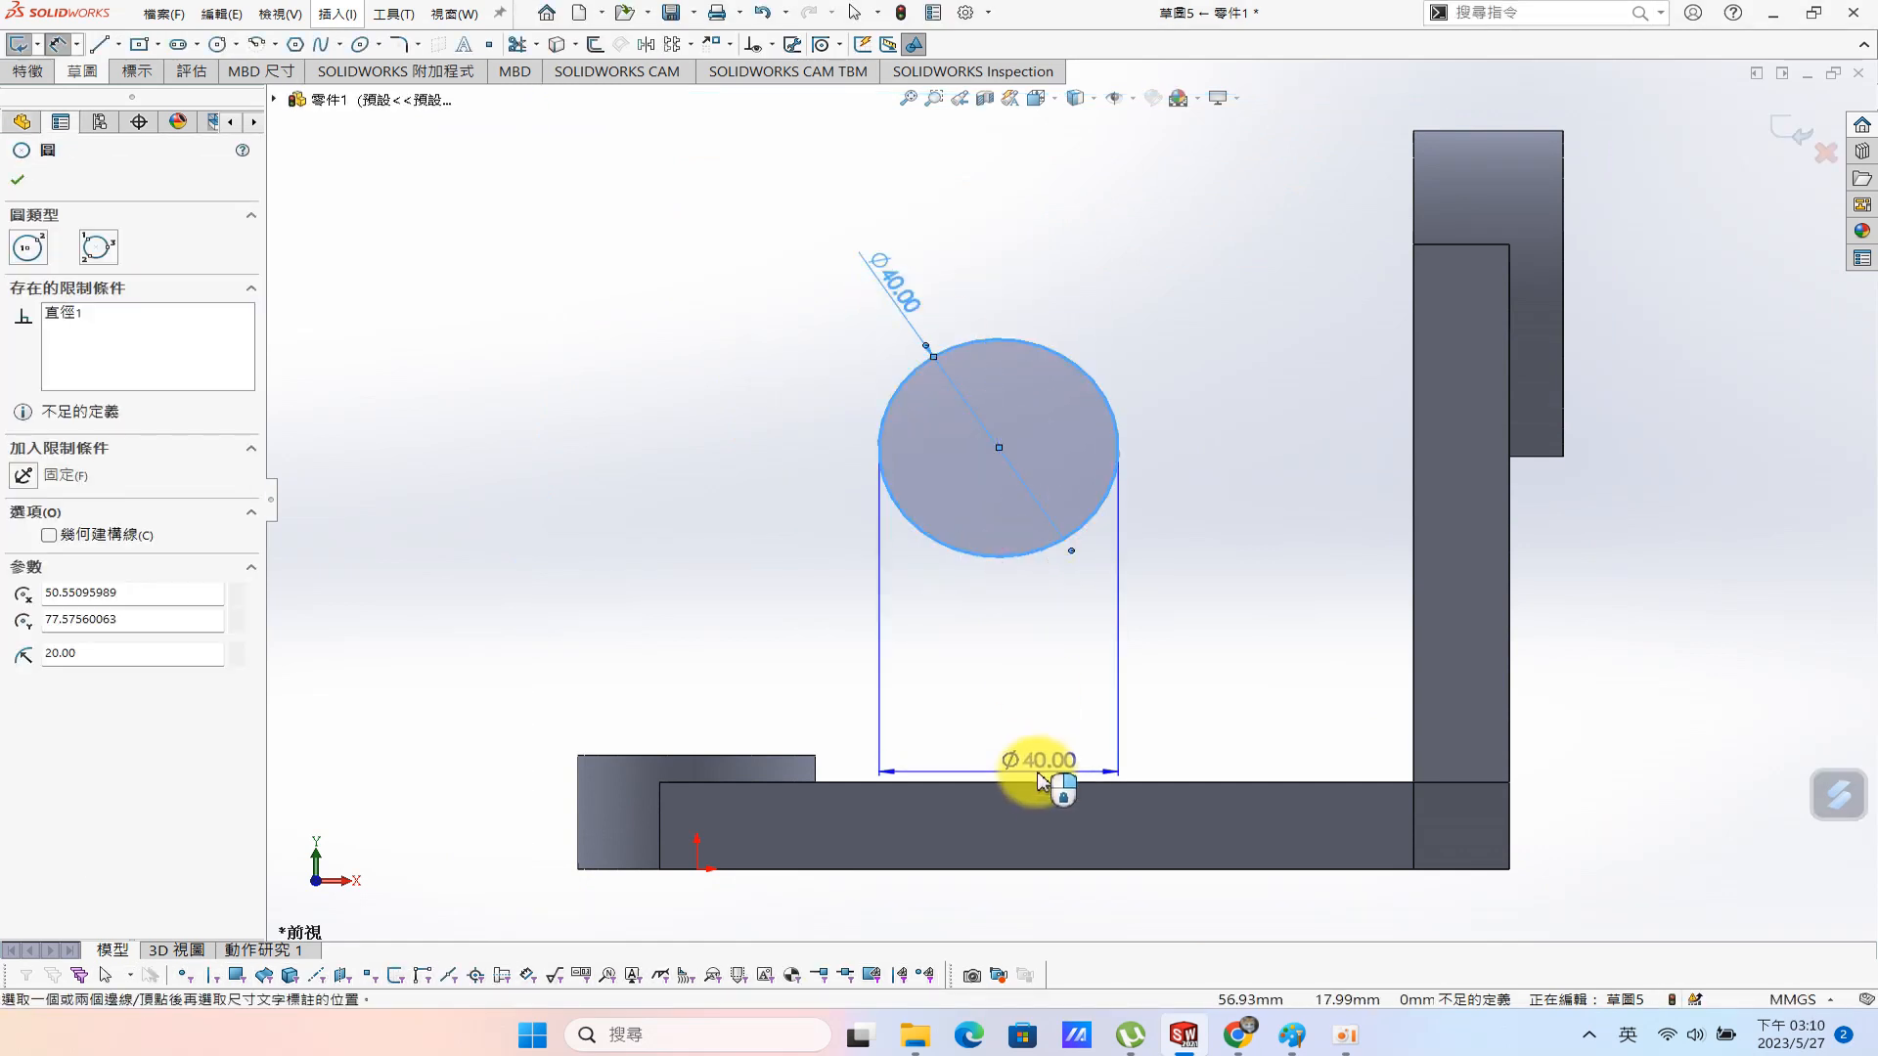
left_click(1031, 780)
left_click(1241, 607)
type("45")
key("Return")
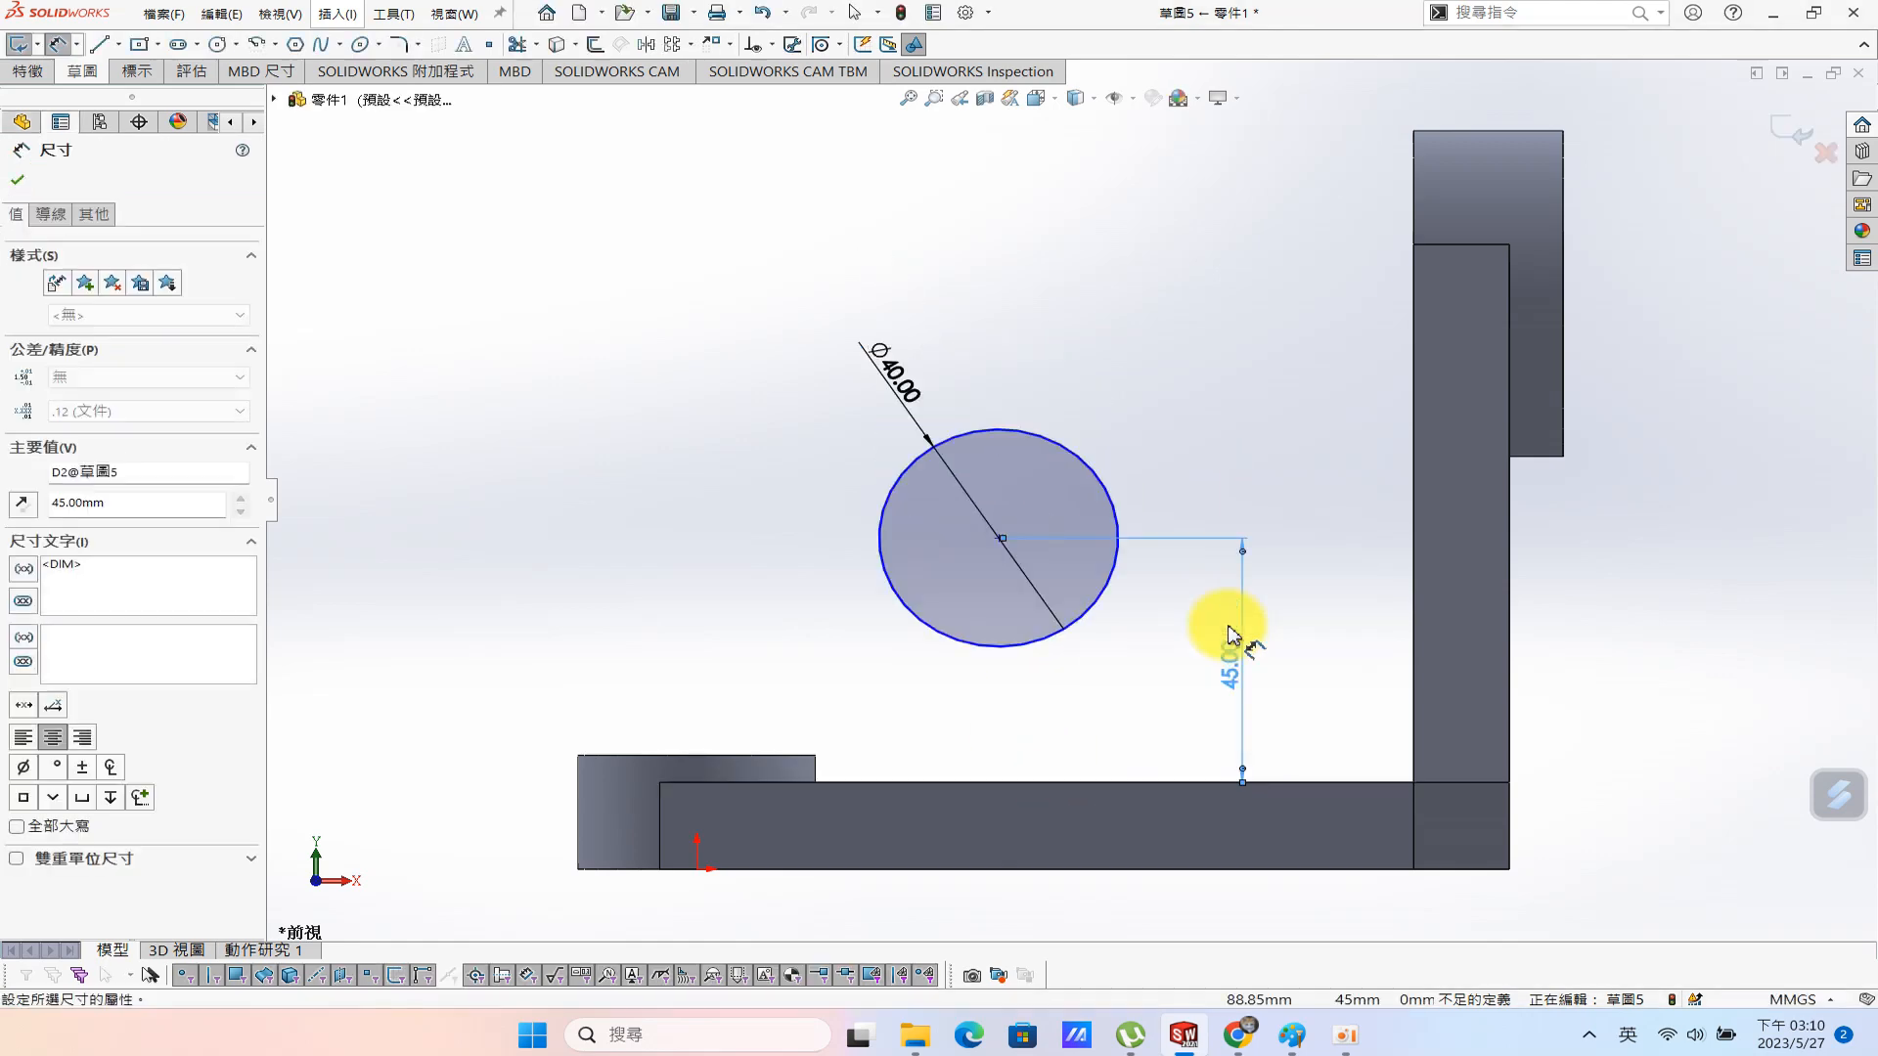
Check the horizontal spacing in Paint and dimension the circle's center 70 mm horizontally from the origin in SOLIDWORKS.
left_click(1291, 1037)
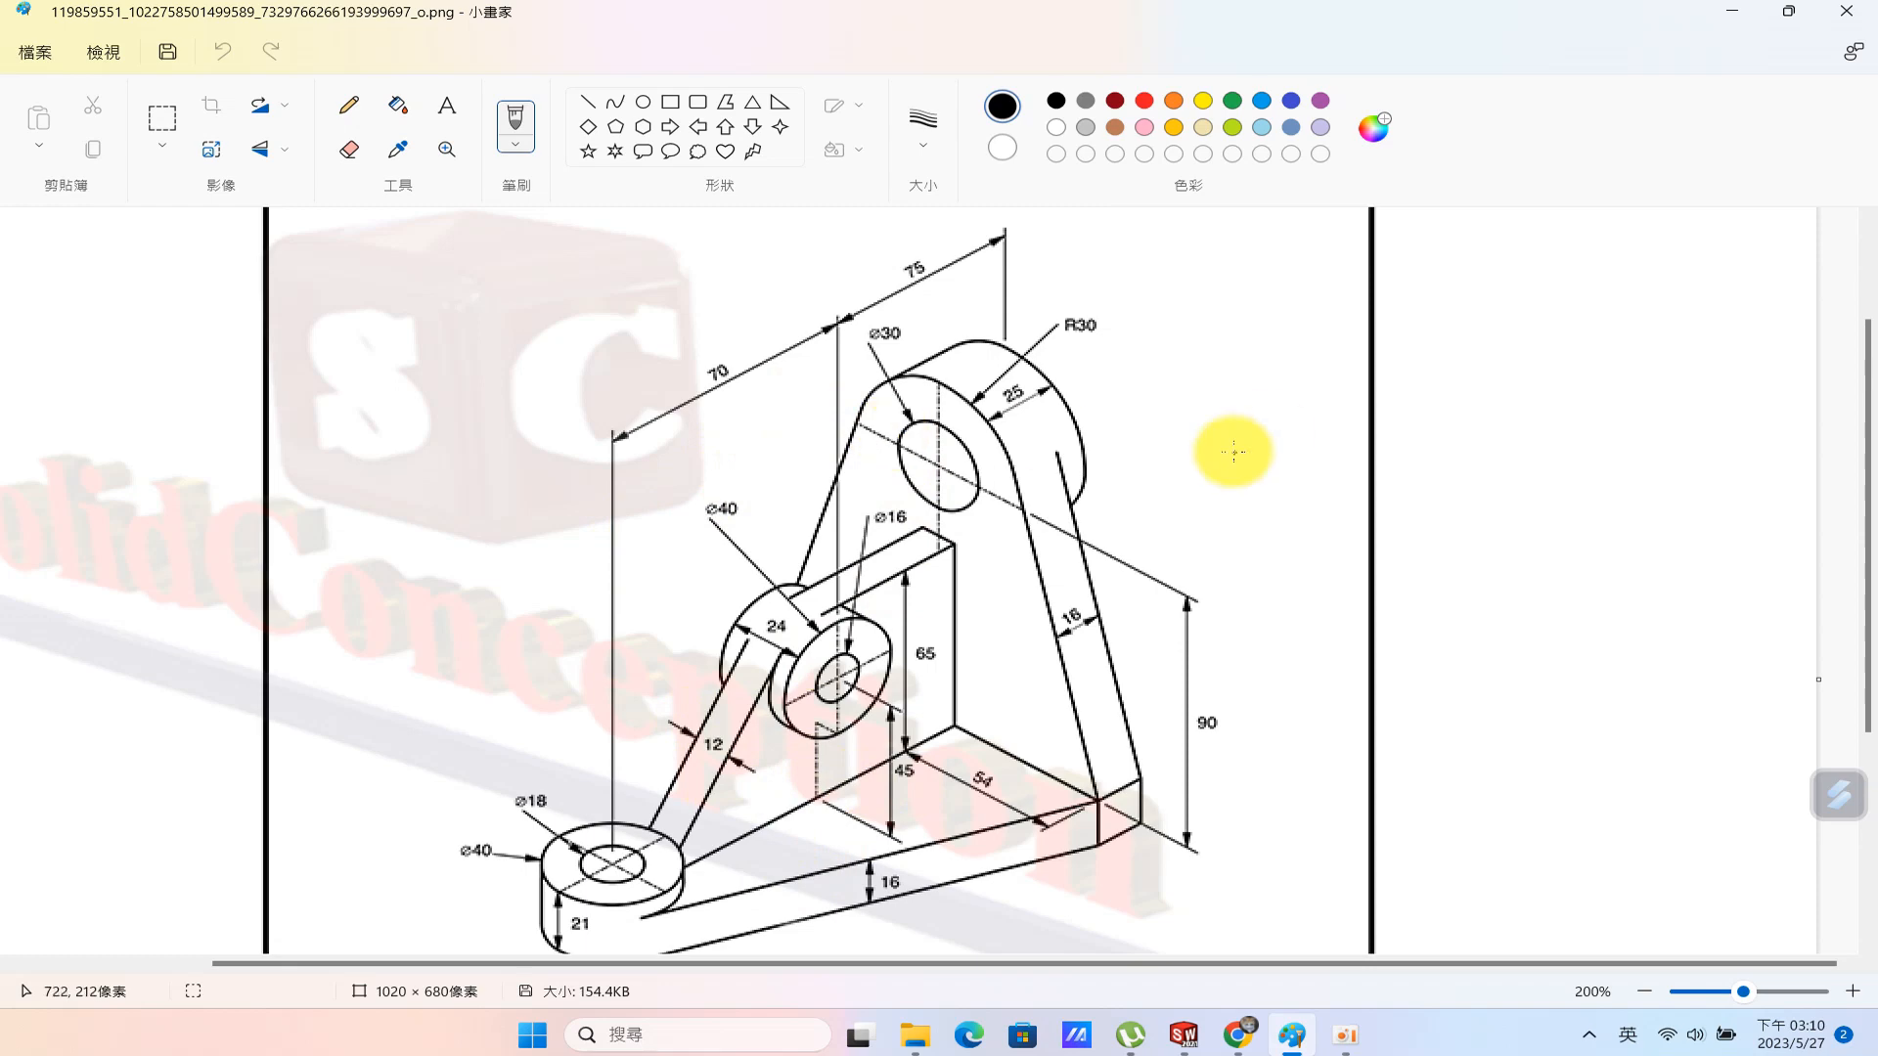
left_click(1723, 12)
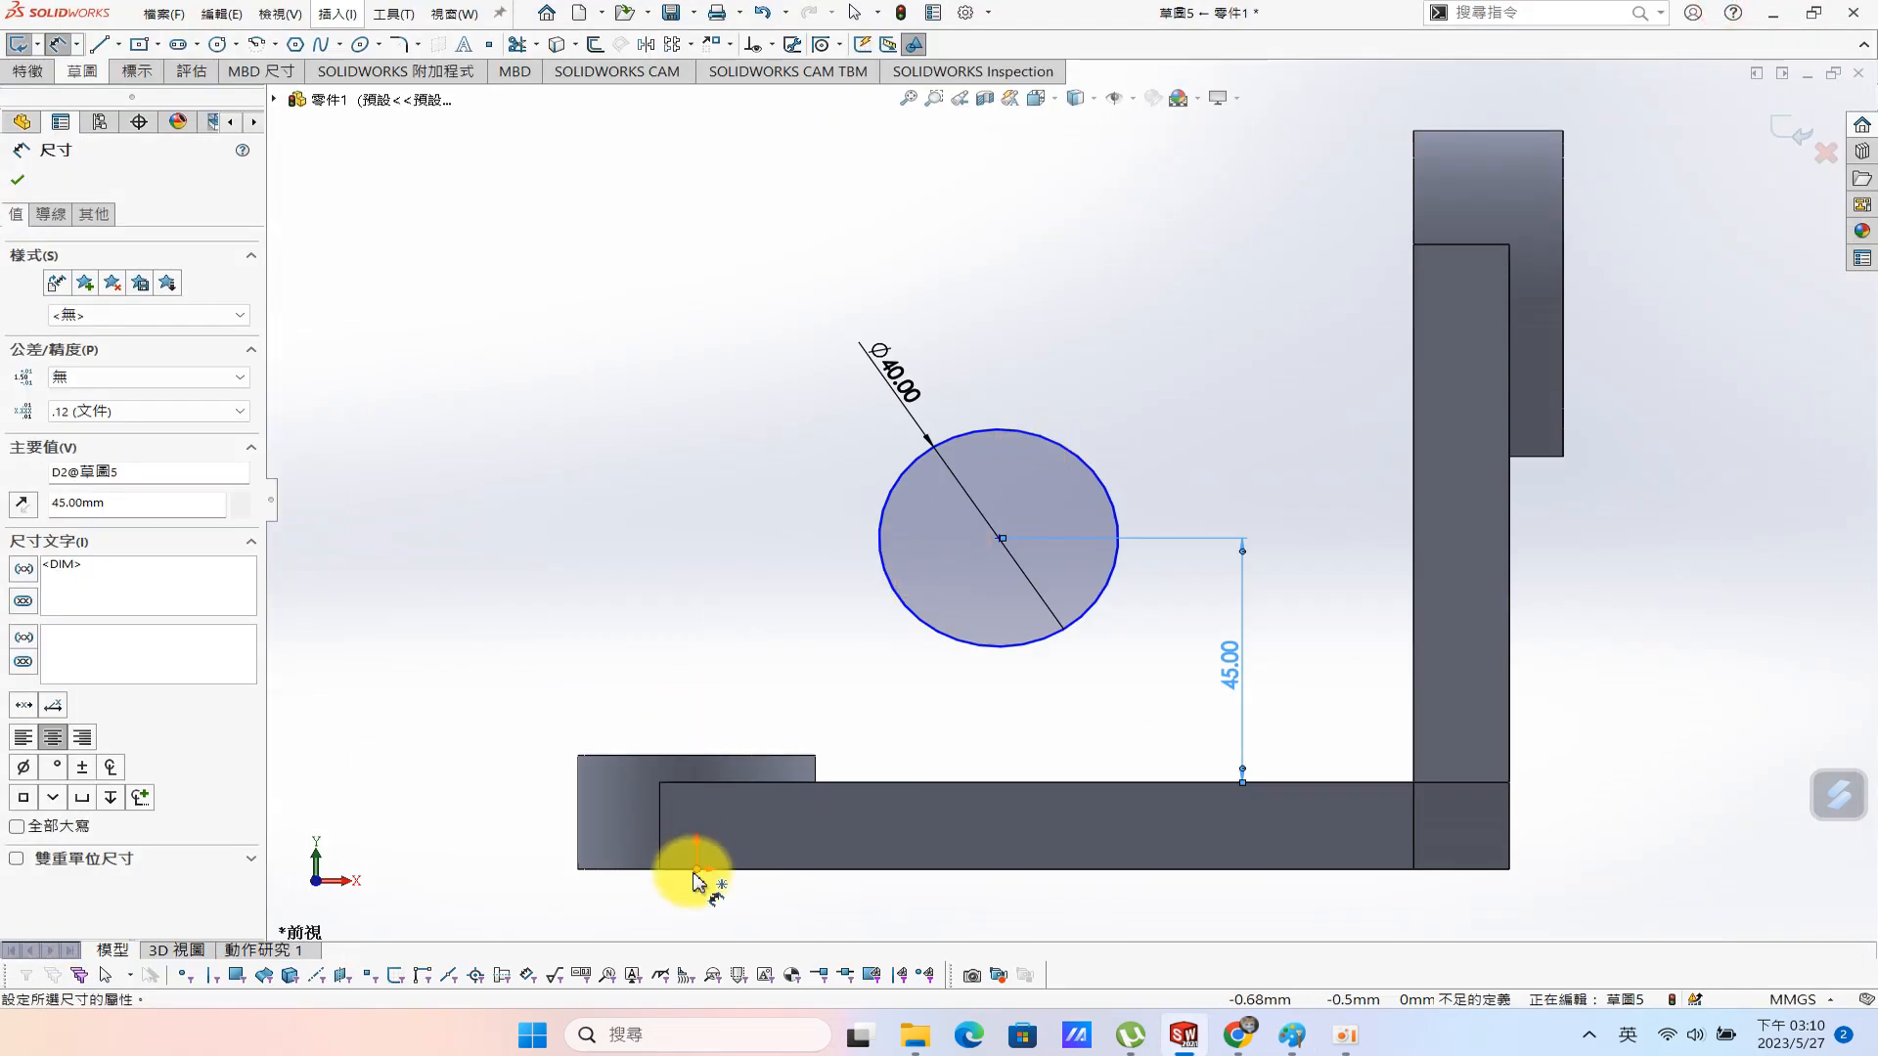
left_click(697, 869)
left_click(1053, 446)
left_click(959, 239)
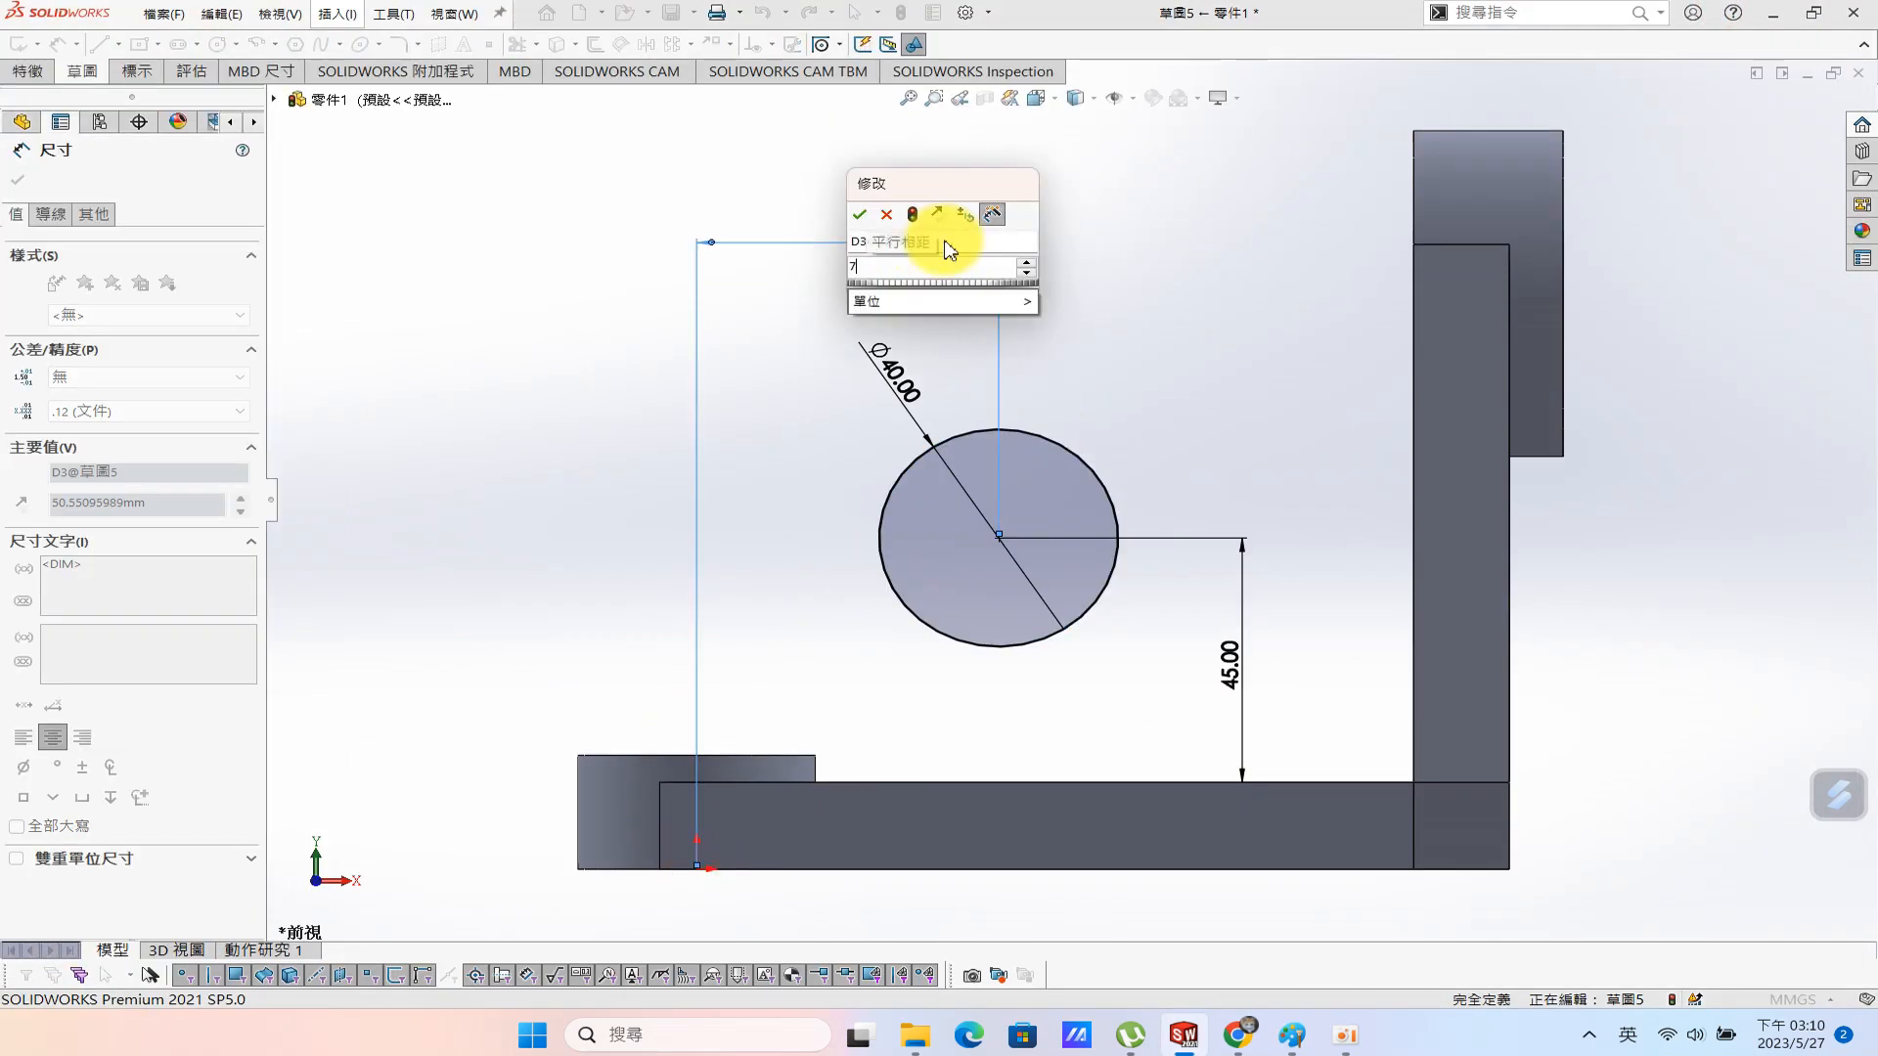
type("70")
key("Return")
left_click(1300, 344)
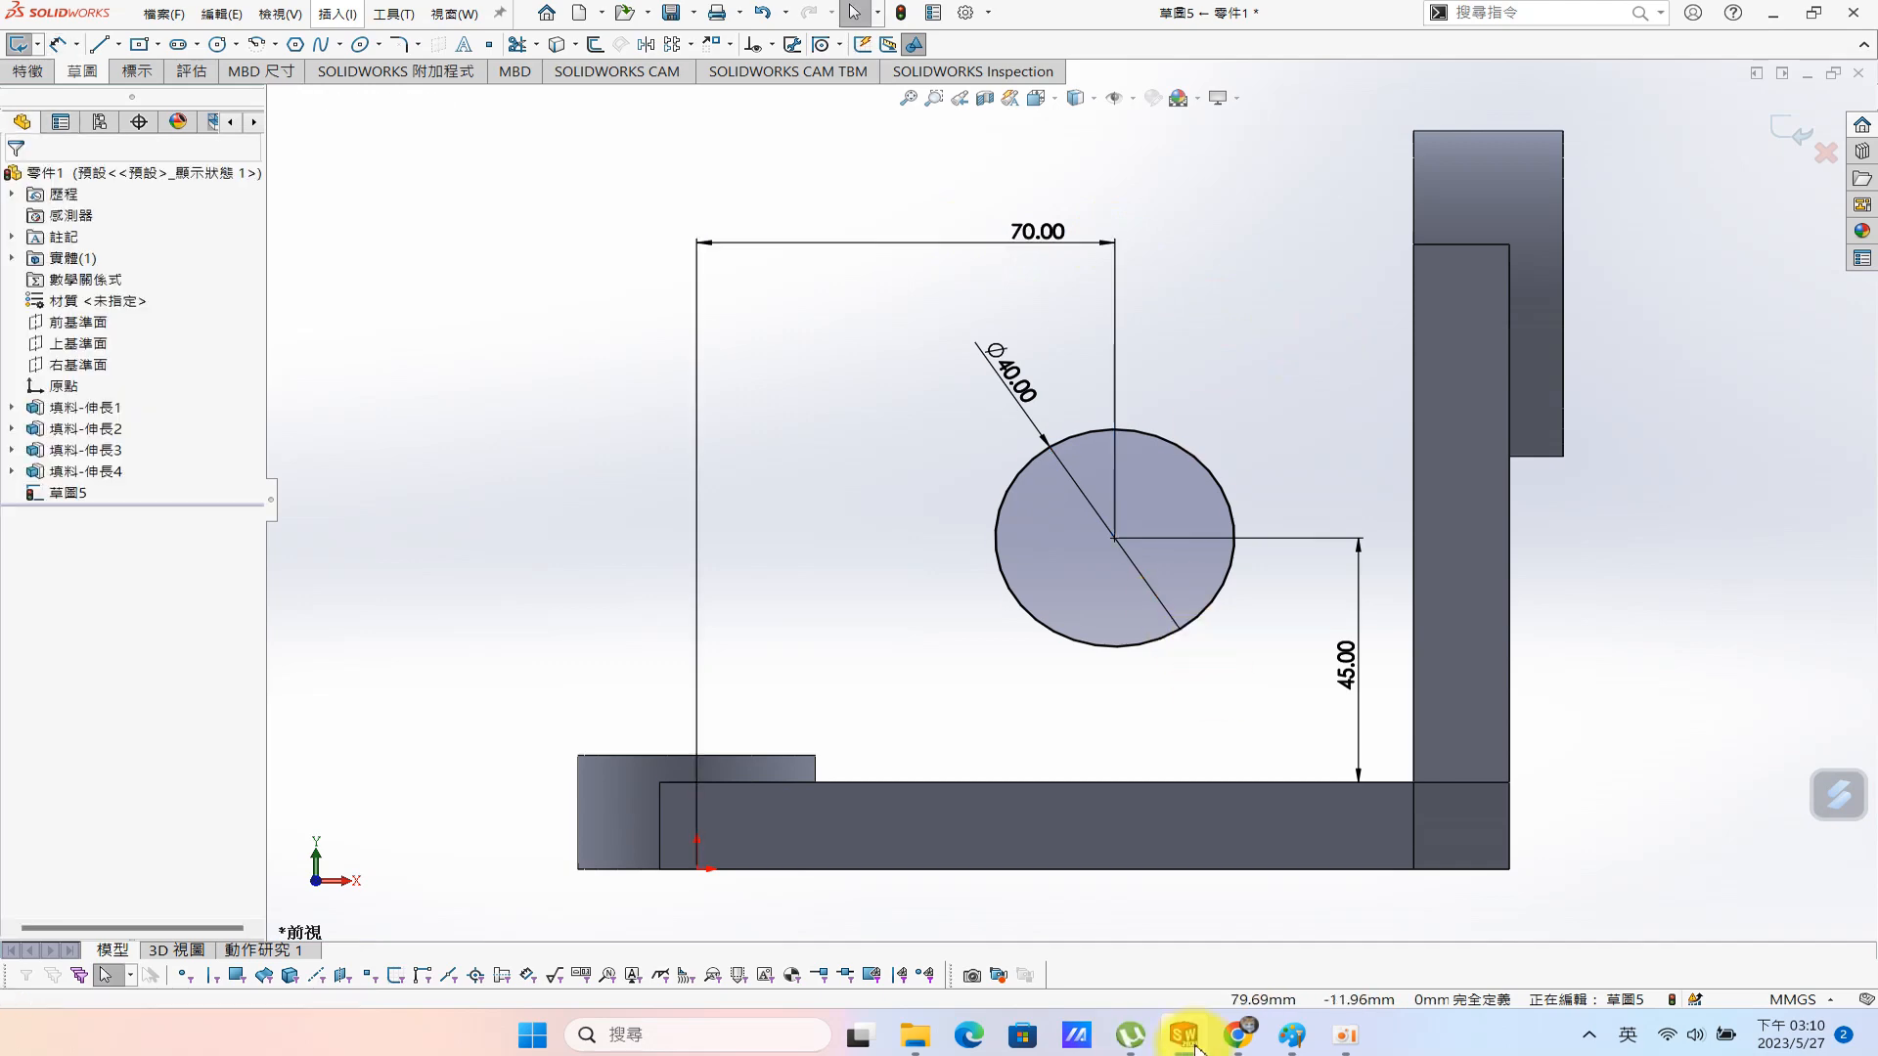
Check the rib in Paint and sketch a short line on the low boss's top edge, continuing into a sloped line about 88 mm long.
left_click(1284, 1041)
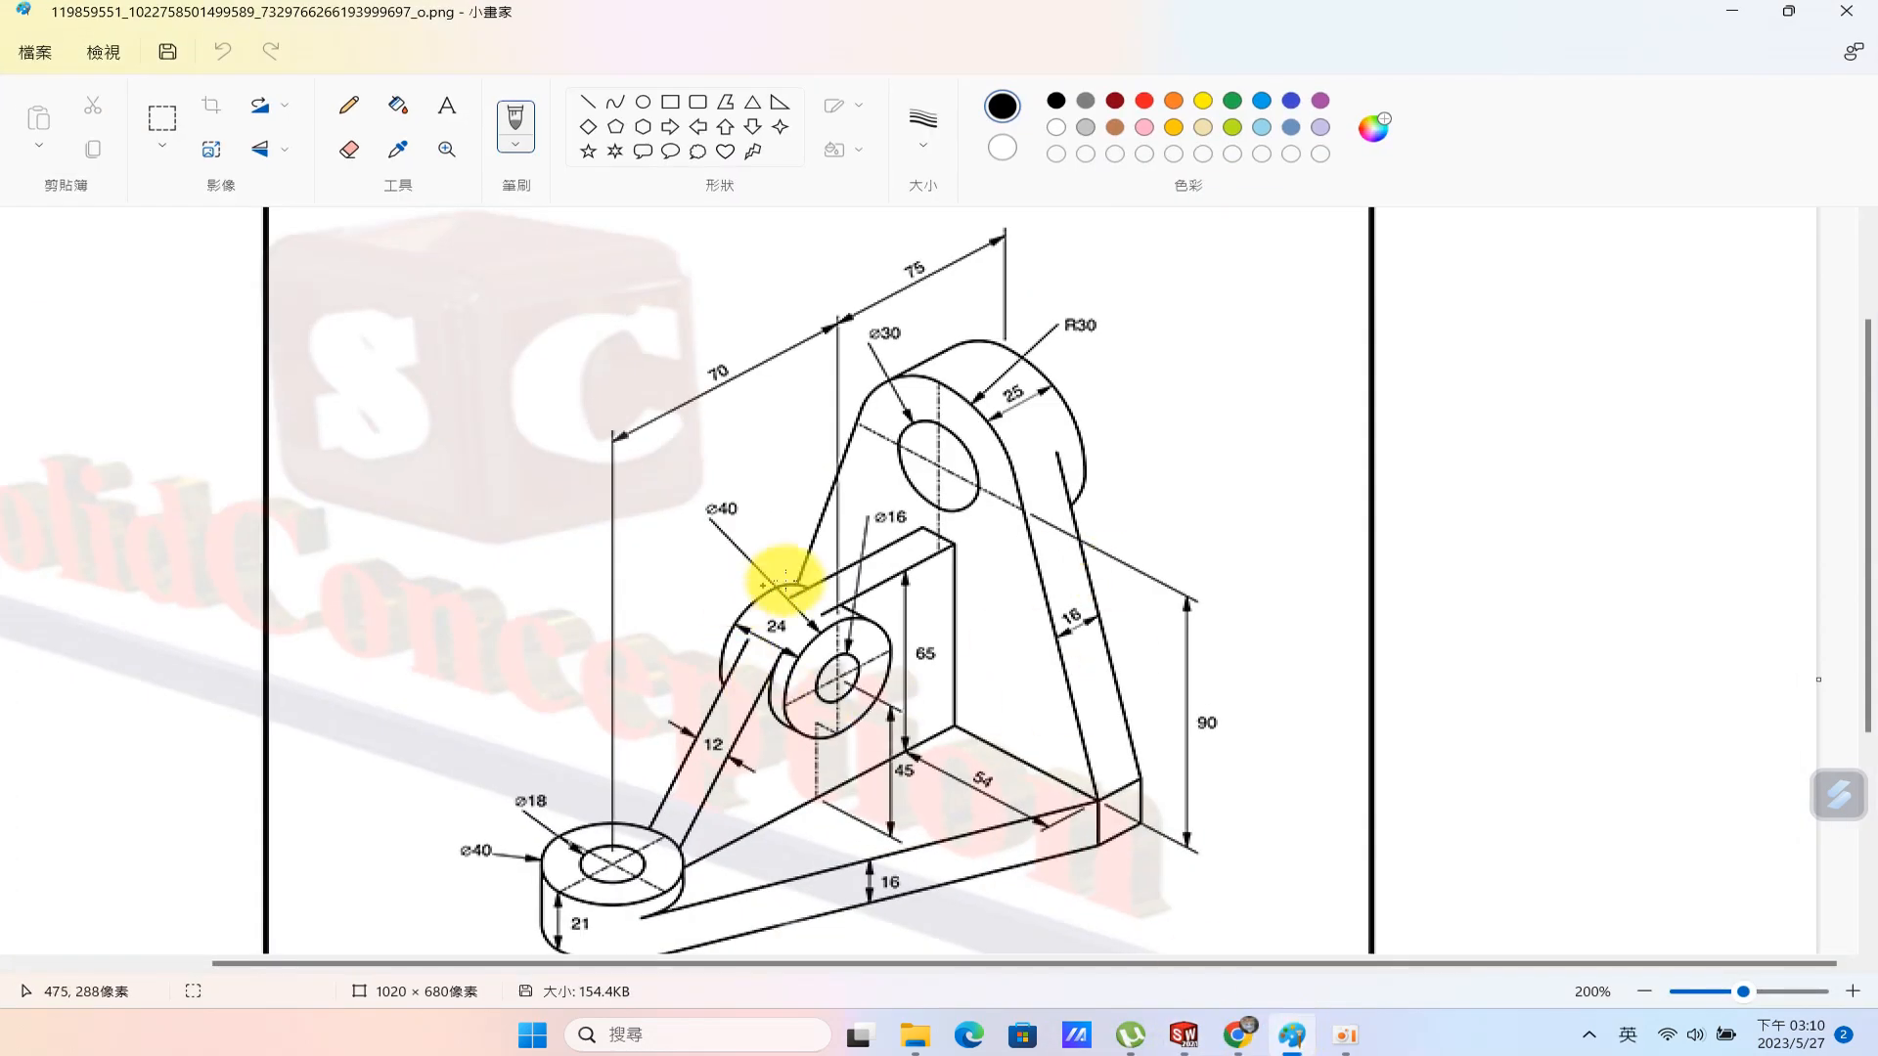
left_click(1742, 16)
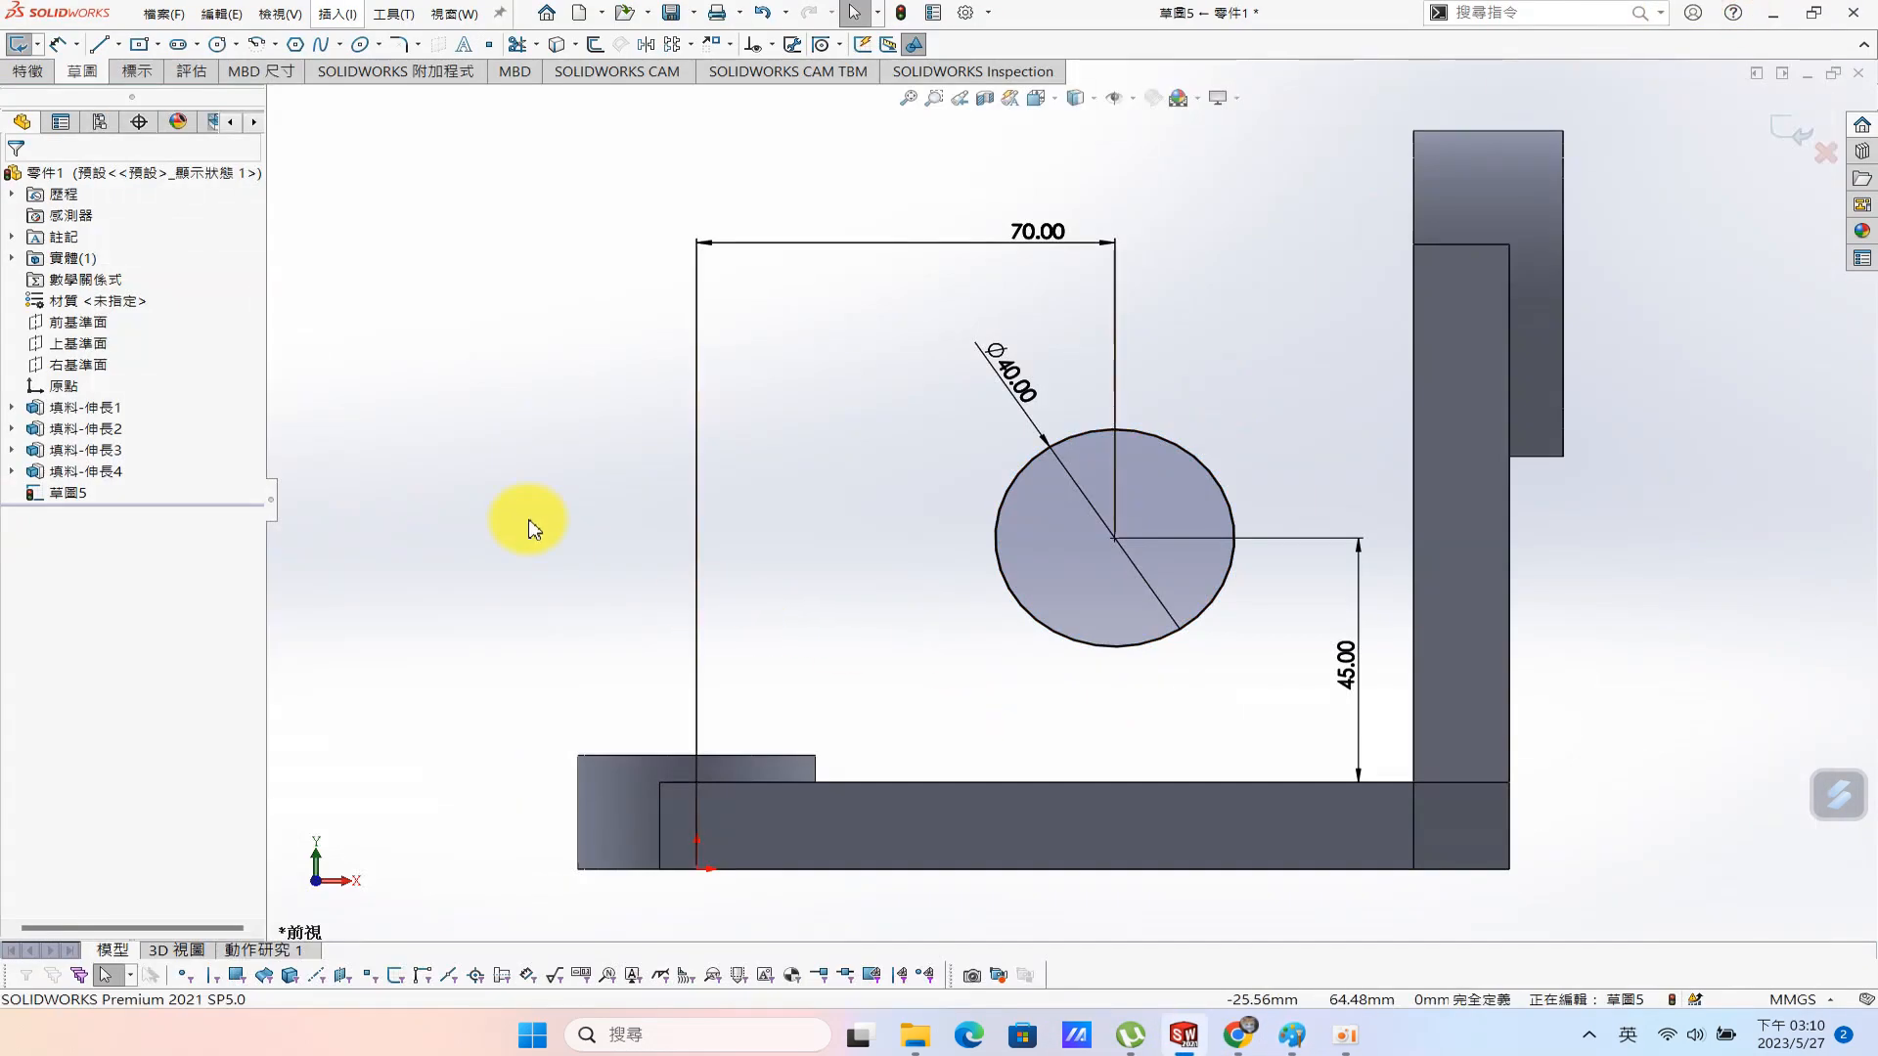
left_click(98, 44)
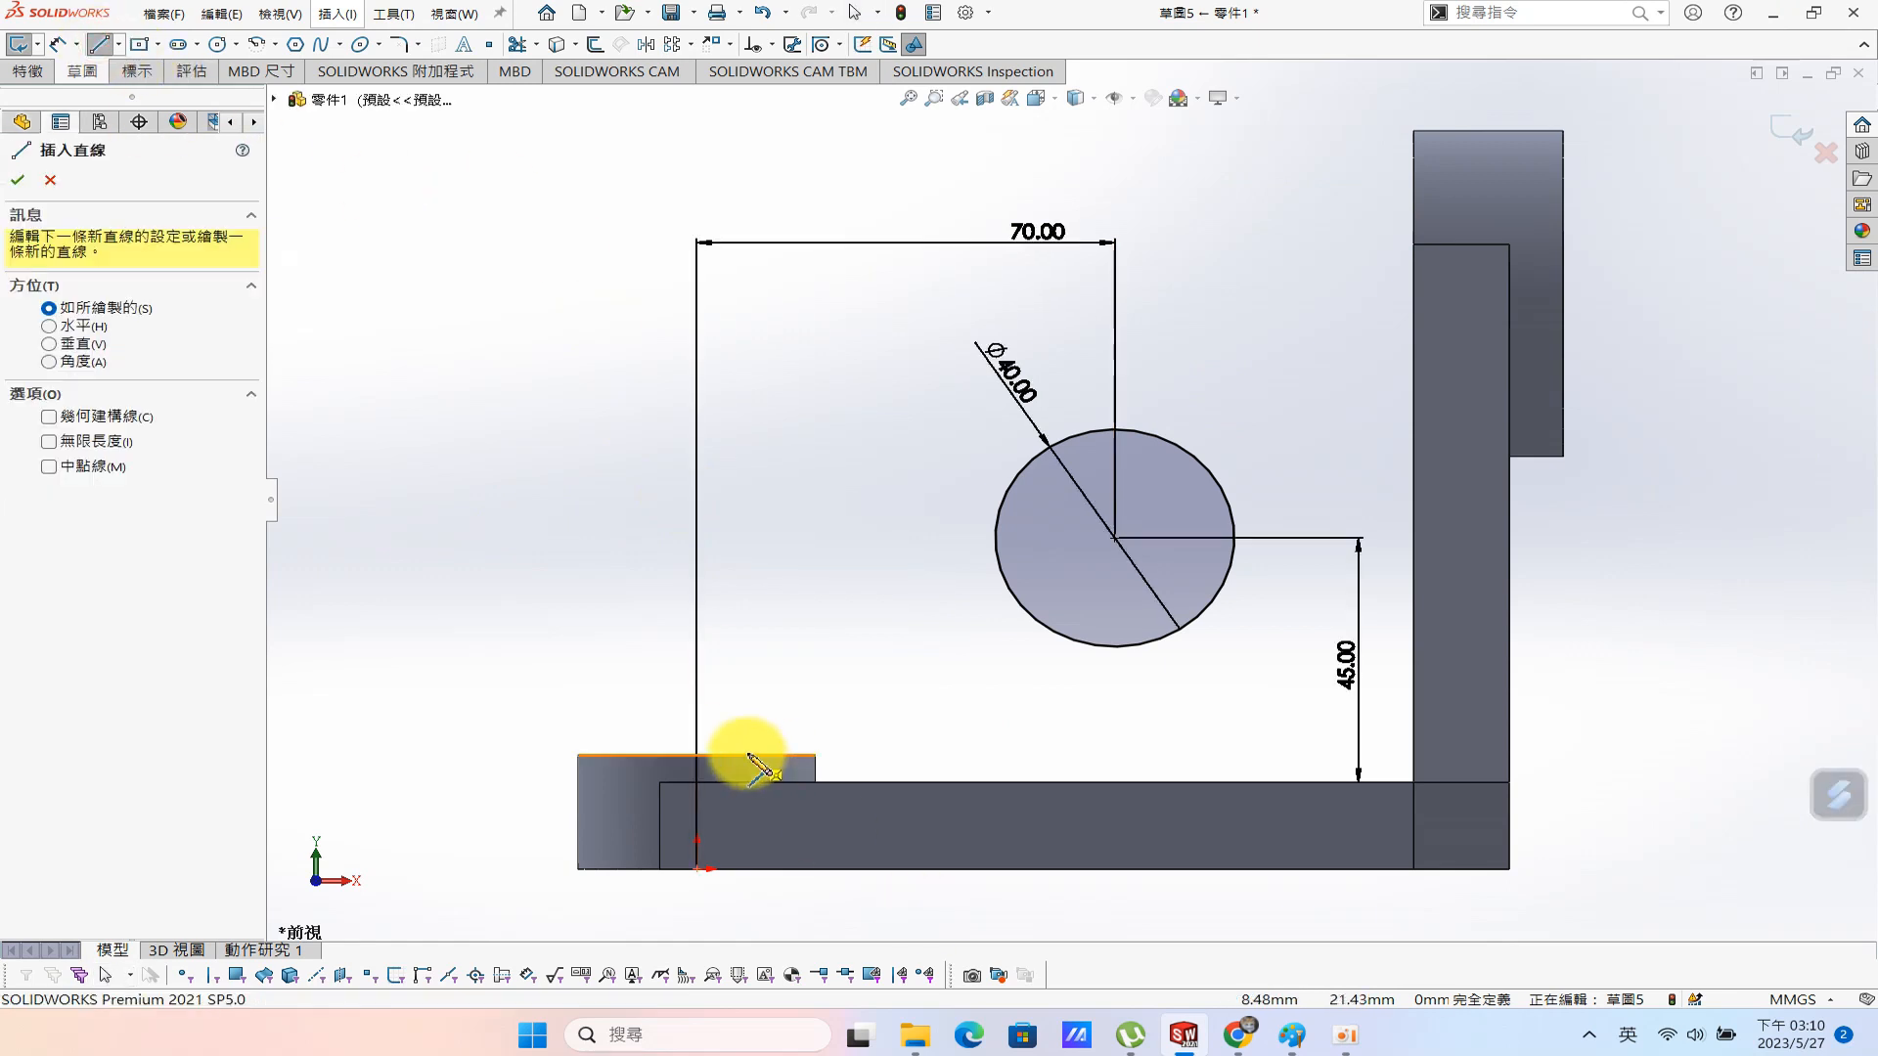
left_click(696, 755)
left_click(815, 755)
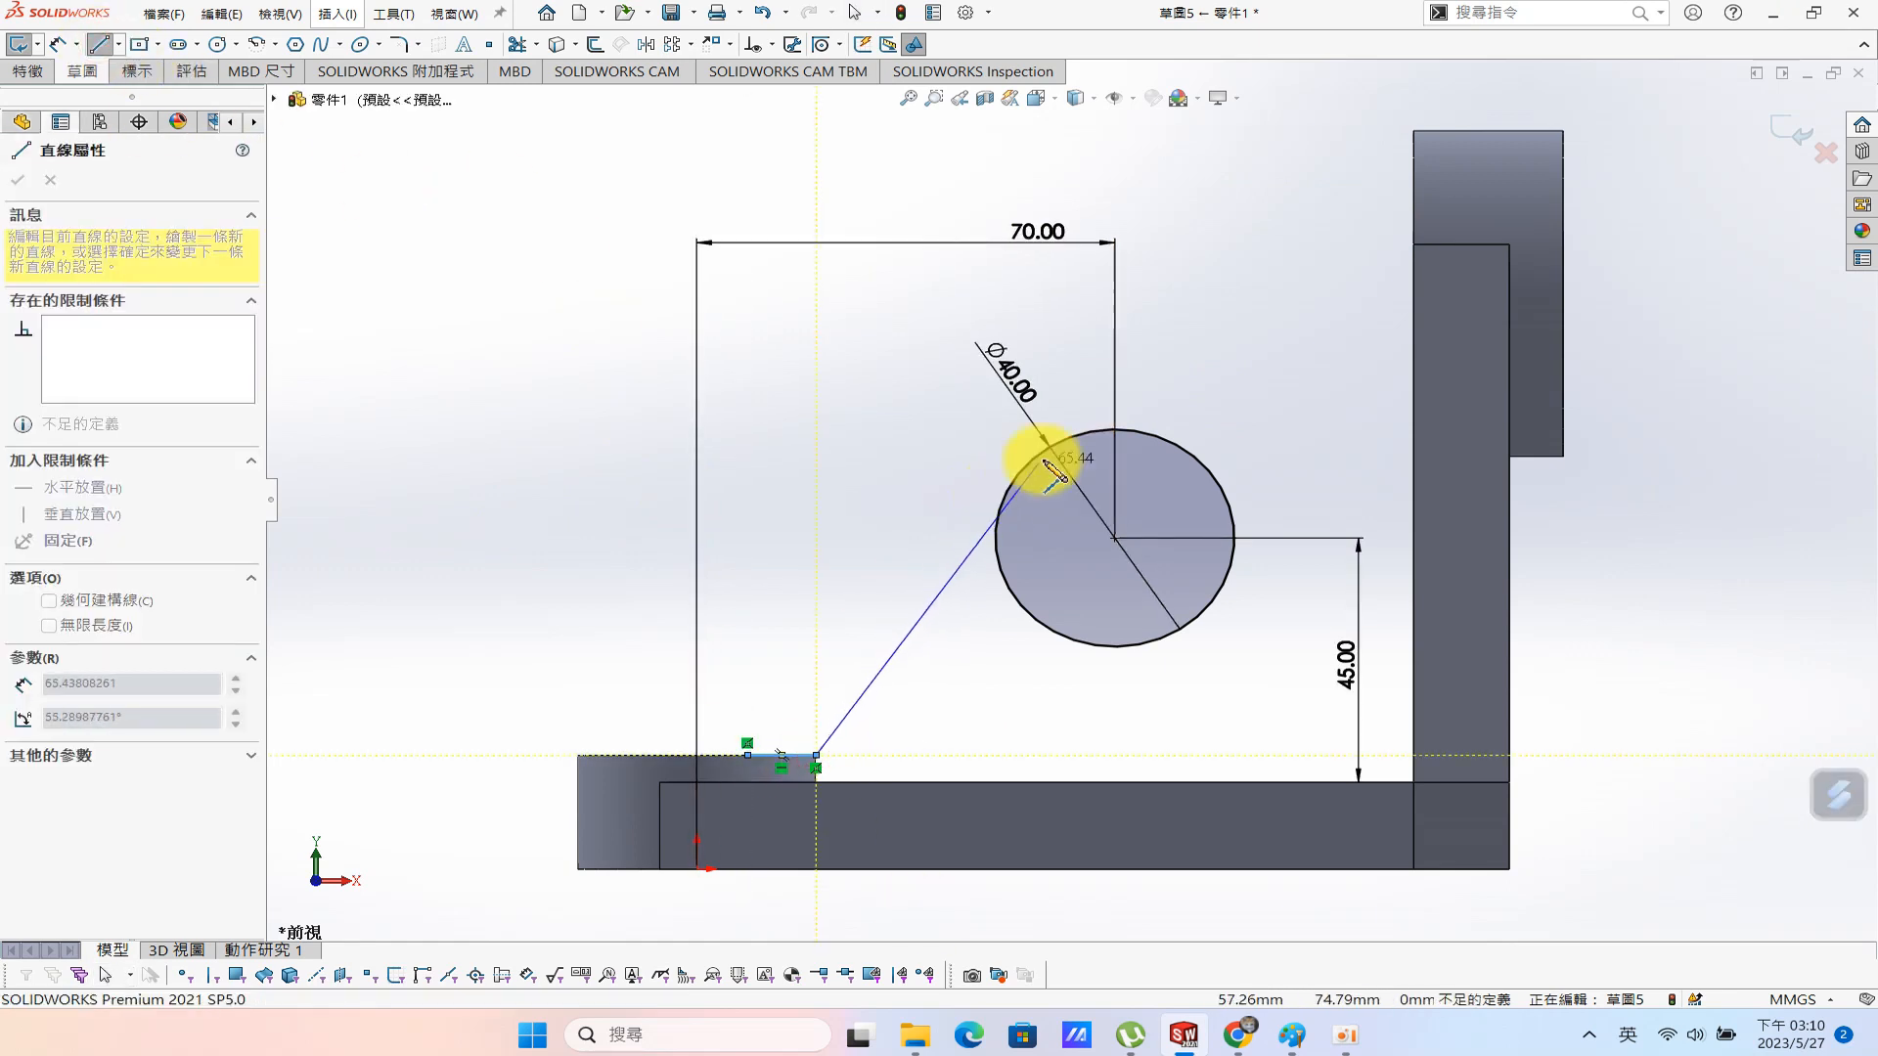
left_click(1085, 343)
right_click(1307, 352)
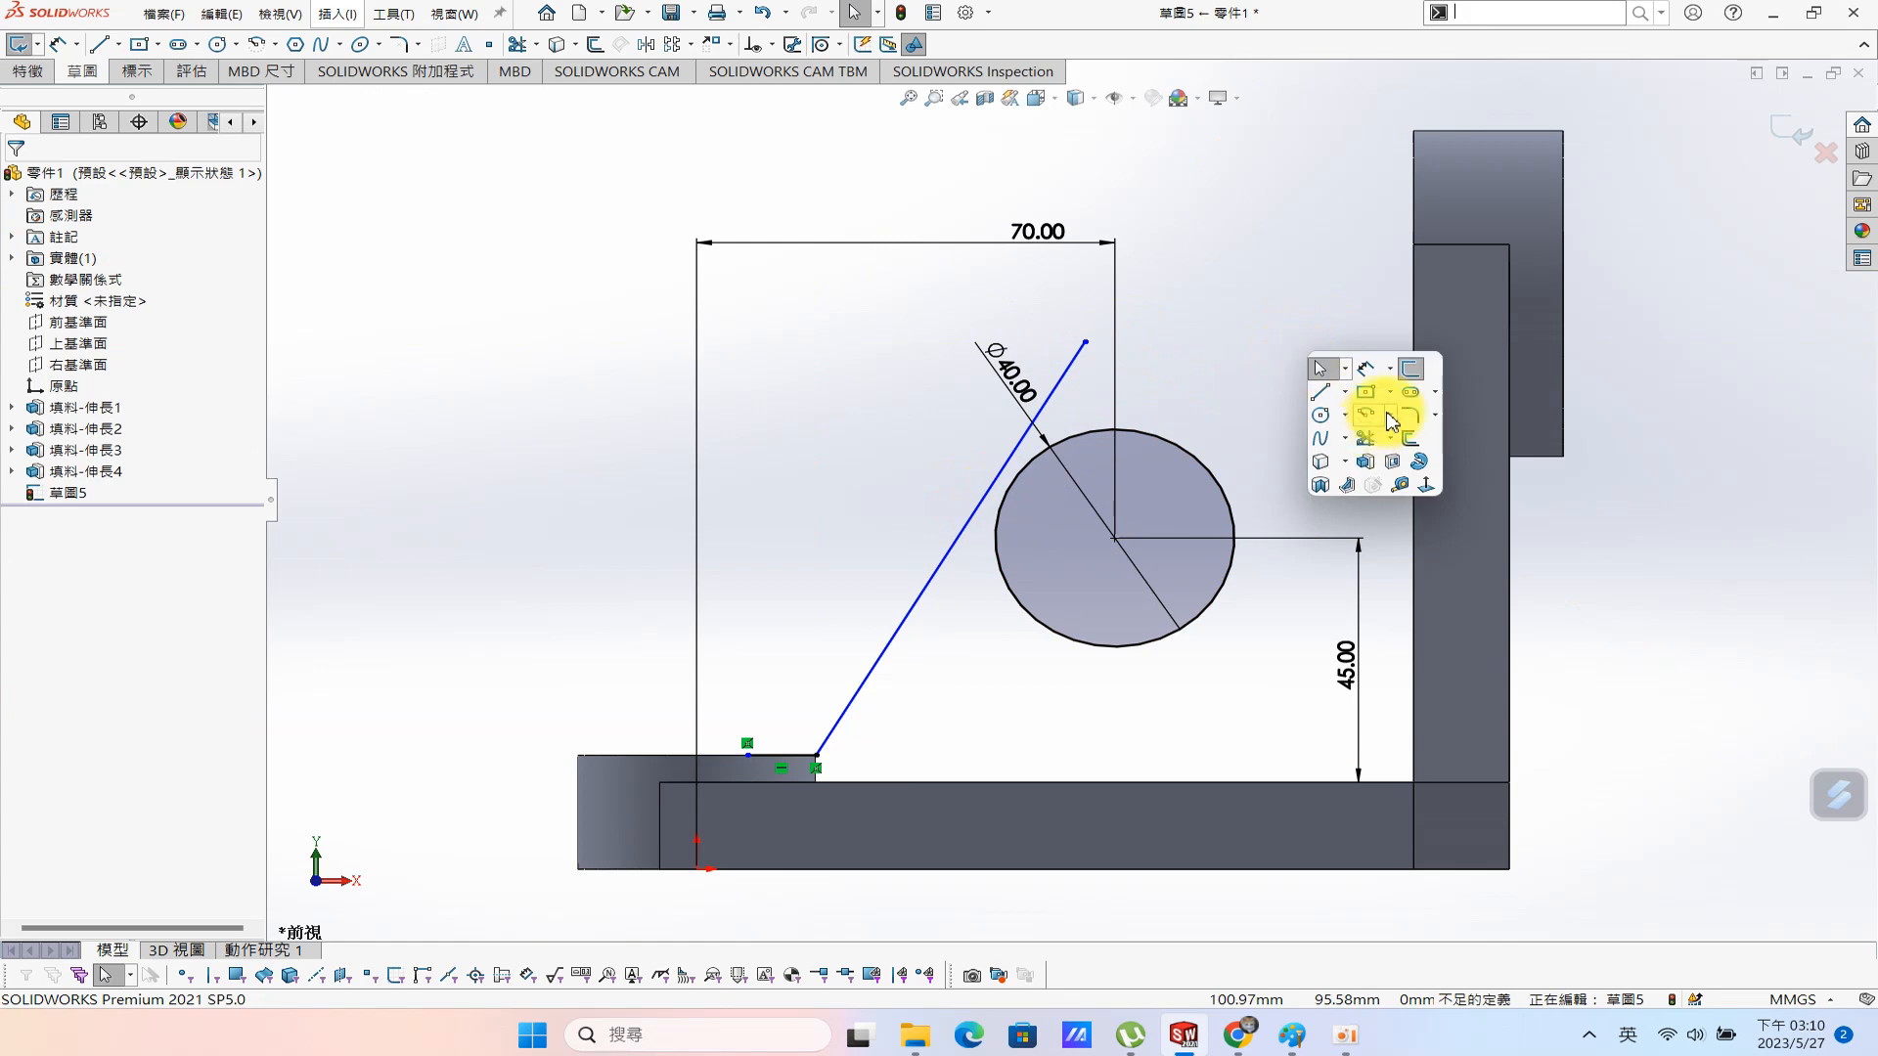
Draw a horizontal line from the circle's top point to the upright plate's inner face.
left_click(1313, 389)
left_click(1115, 430)
left_click(1426, 431)
key("Escape")
Make the sloped line tangent to the 40 mm circle.
left_click(932, 604)
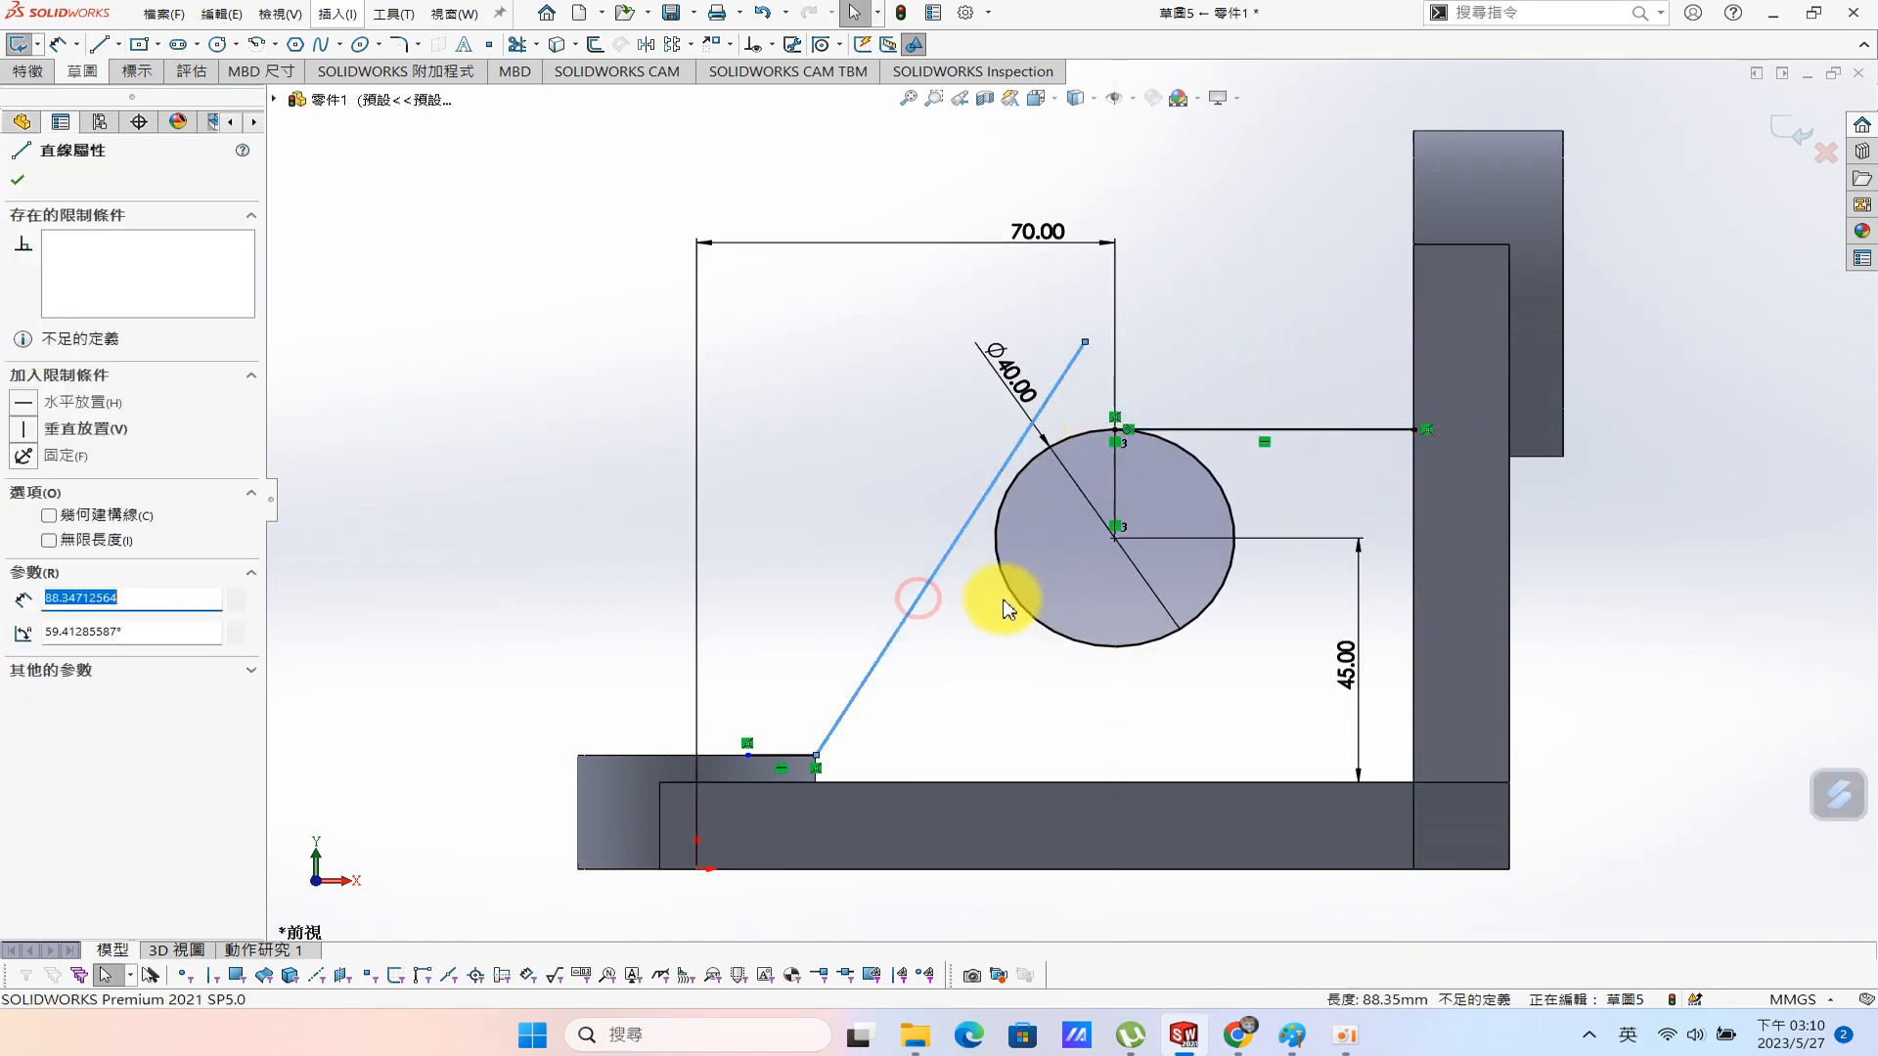
left_click(1007, 600, "ctrl")
left_click(24, 493)
left_click(593, 298)
Trim the sloped line's excess and the circle's lower portion, keeping the upper arc that joins the two lines.
key("s")
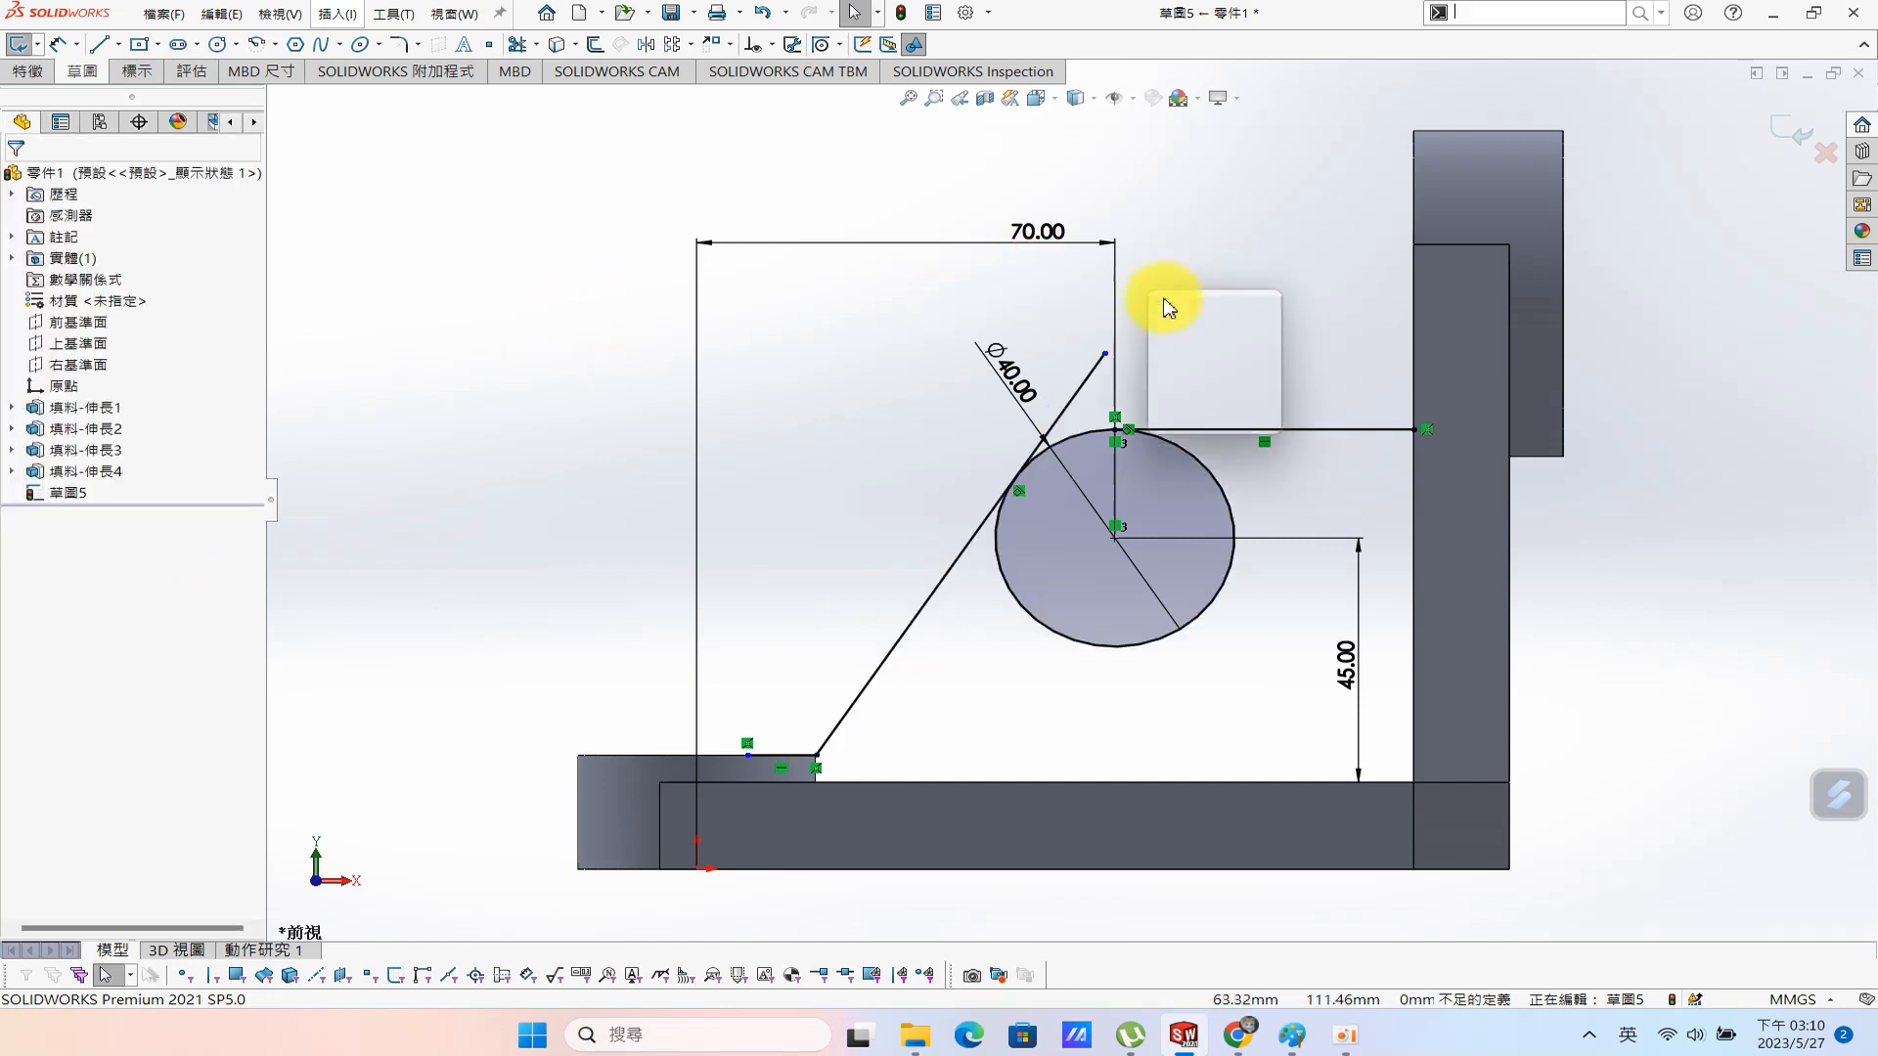
left_click(1211, 386)
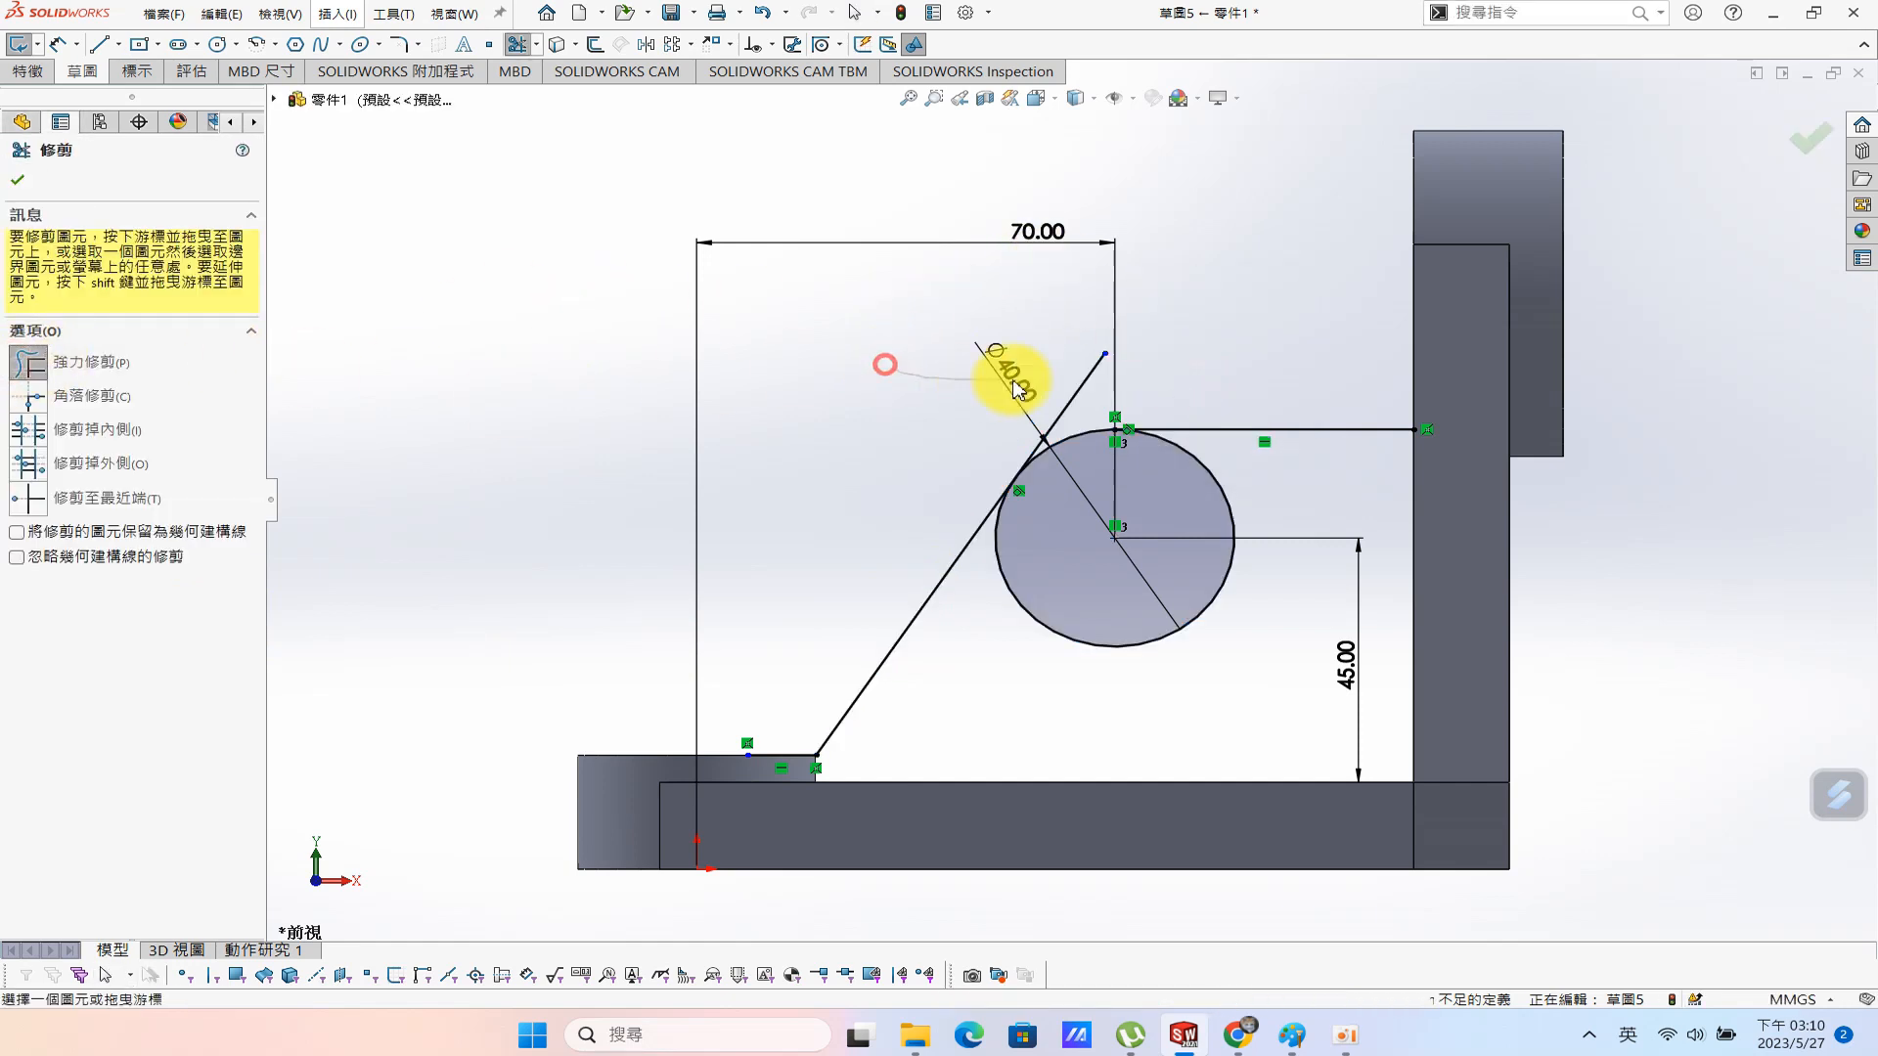
left_click_drag(1299, 476, 955, 620)
Dimension the short horizontal line on the low boss's top edge to 10 mm.
scroll(851, 742, "down", 3)
key("s")
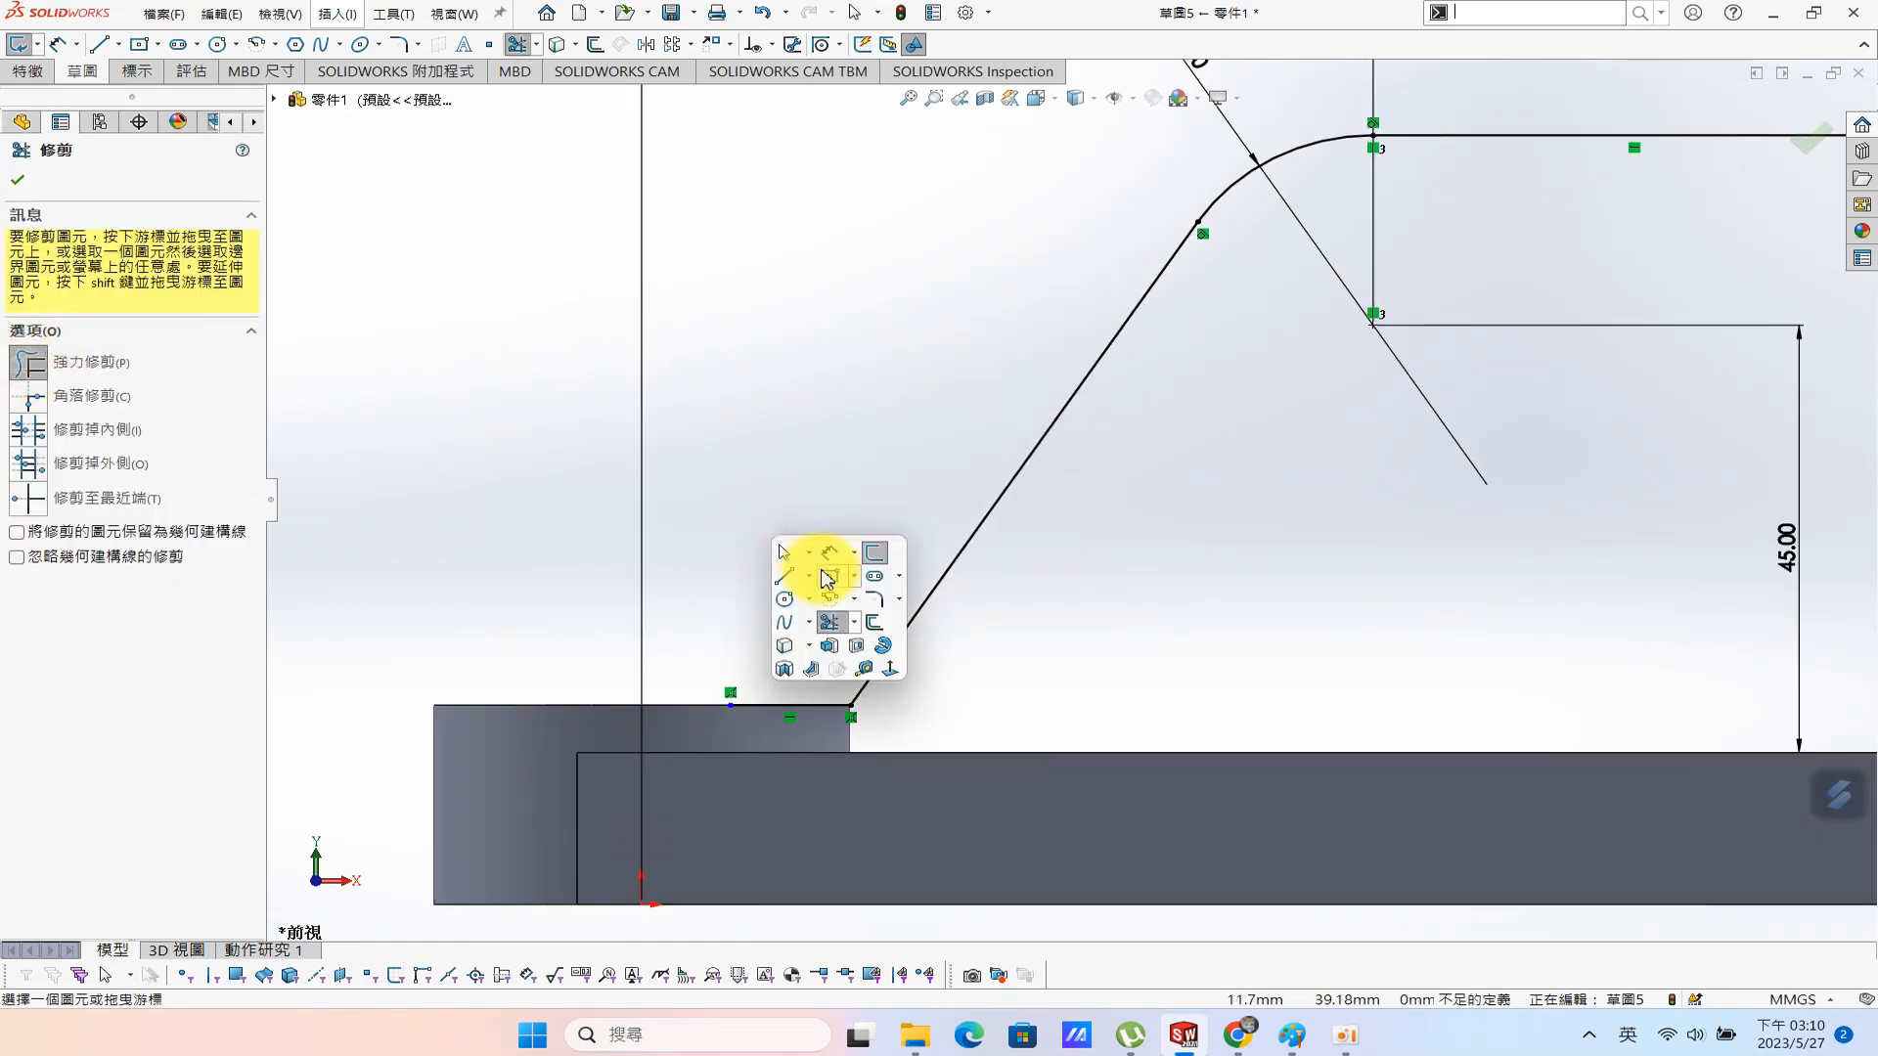
left_click(833, 556)
left_click(788, 705)
left_click(803, 620)
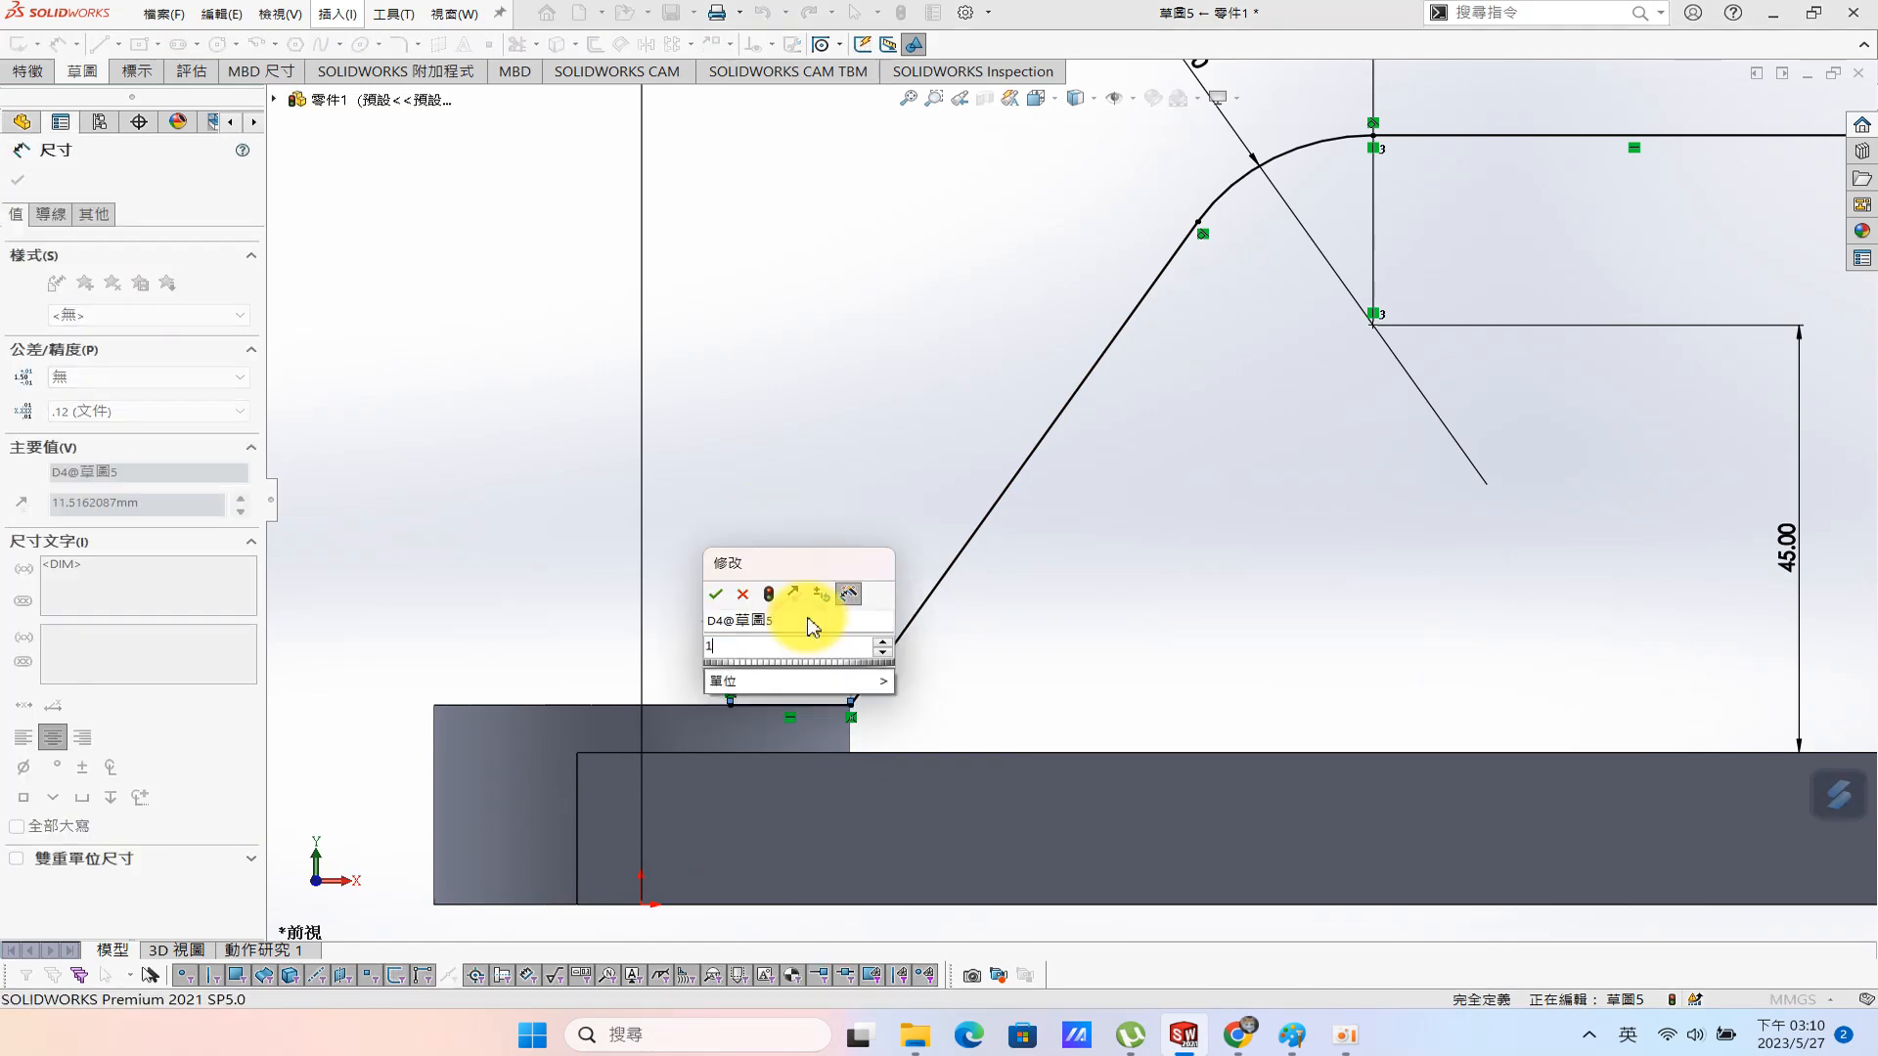
type("10")
key("Return")
left_click(1433, 519)
Create a 12 mm thick rib from the open profile, thickened equally to both sides, between the low boss and upright plate.
scroll(1399, 481, "up", 8)
middle_click_drag(1041, 367, 1118, 419)
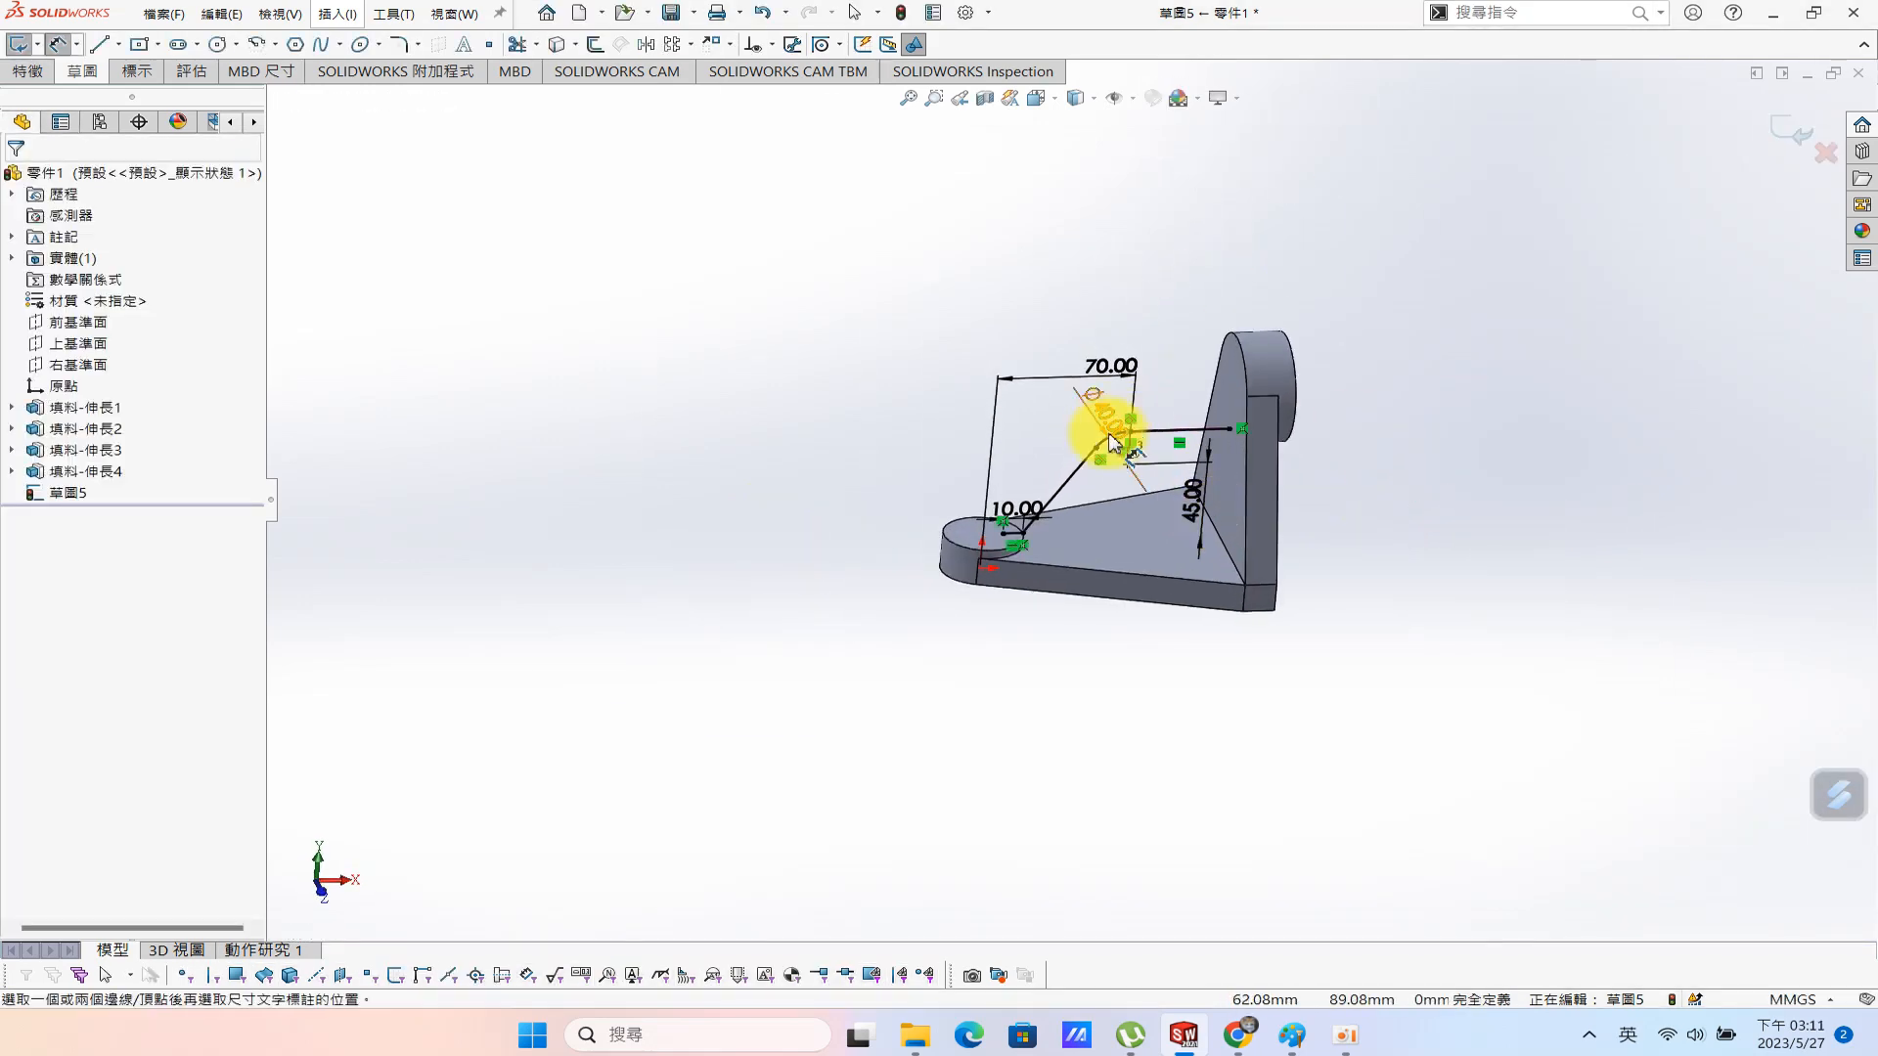
scroll(1121, 410, "down", 3)
key("s")
left_click(1019, 534)
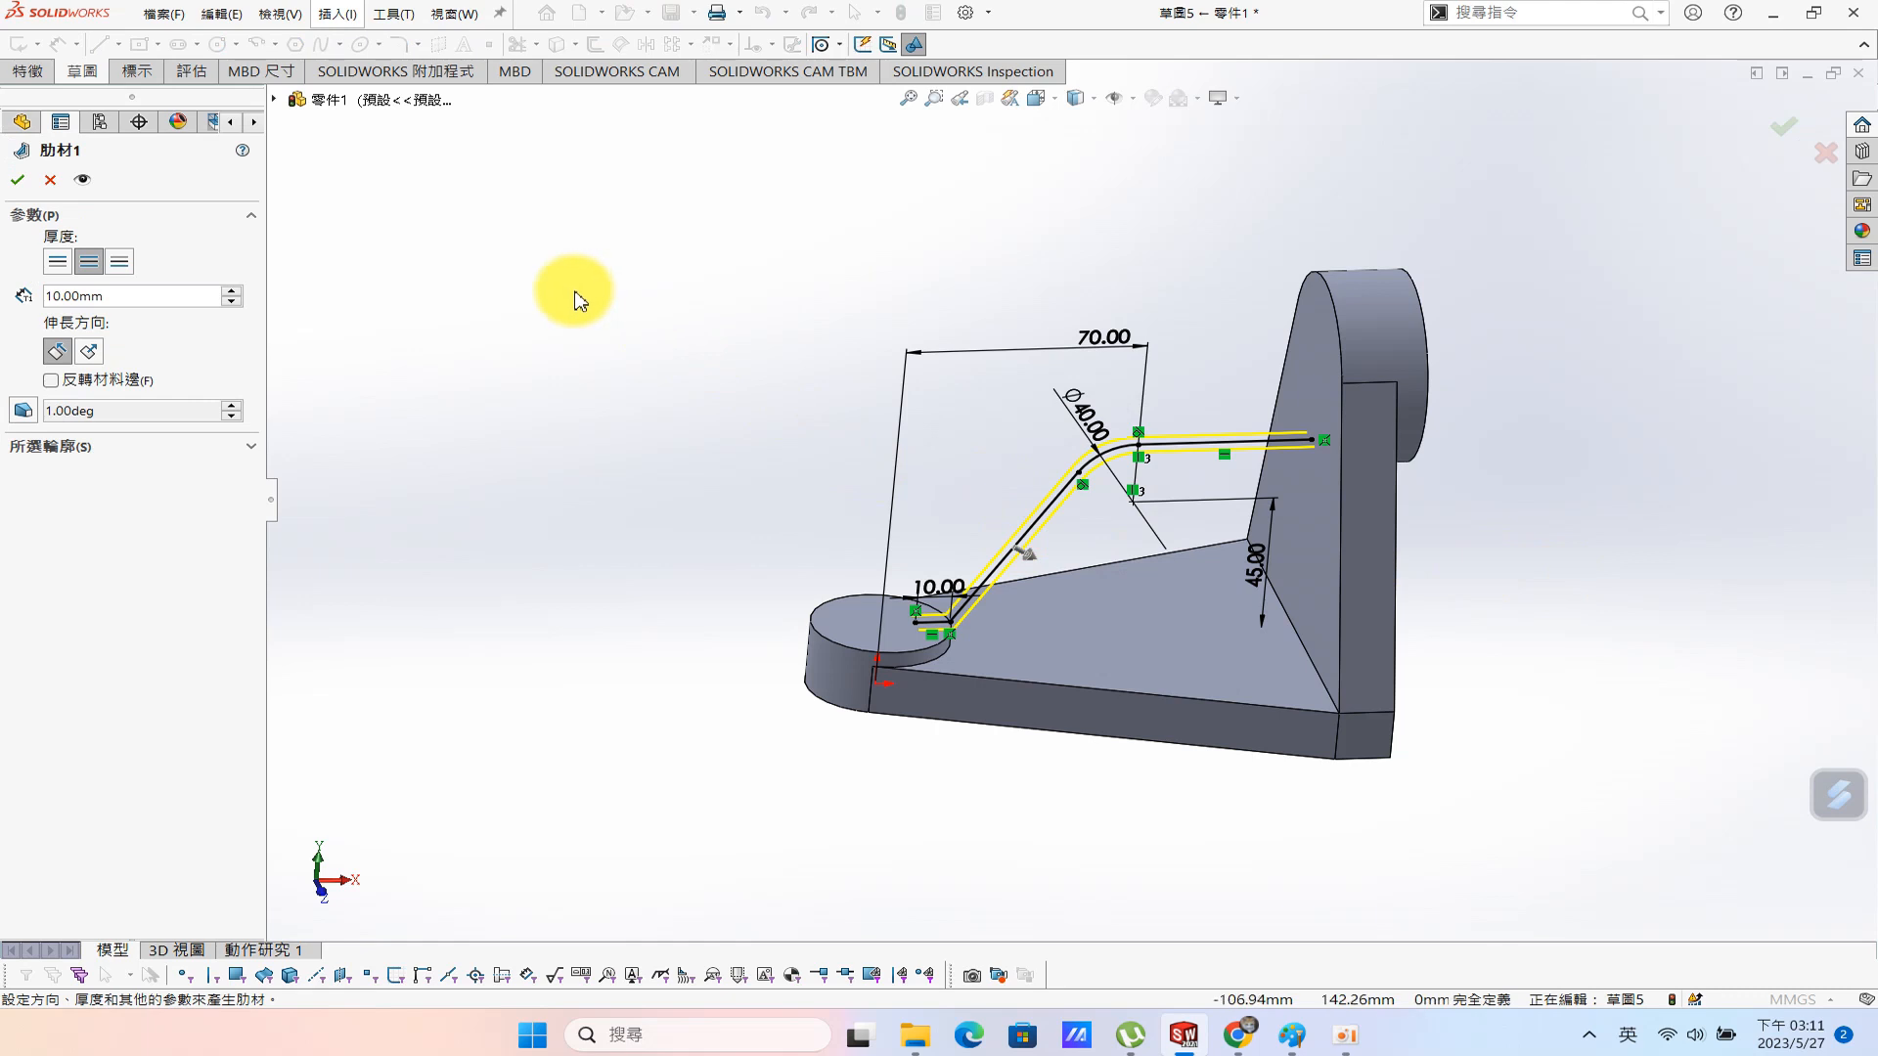
type("12")
key("Return")
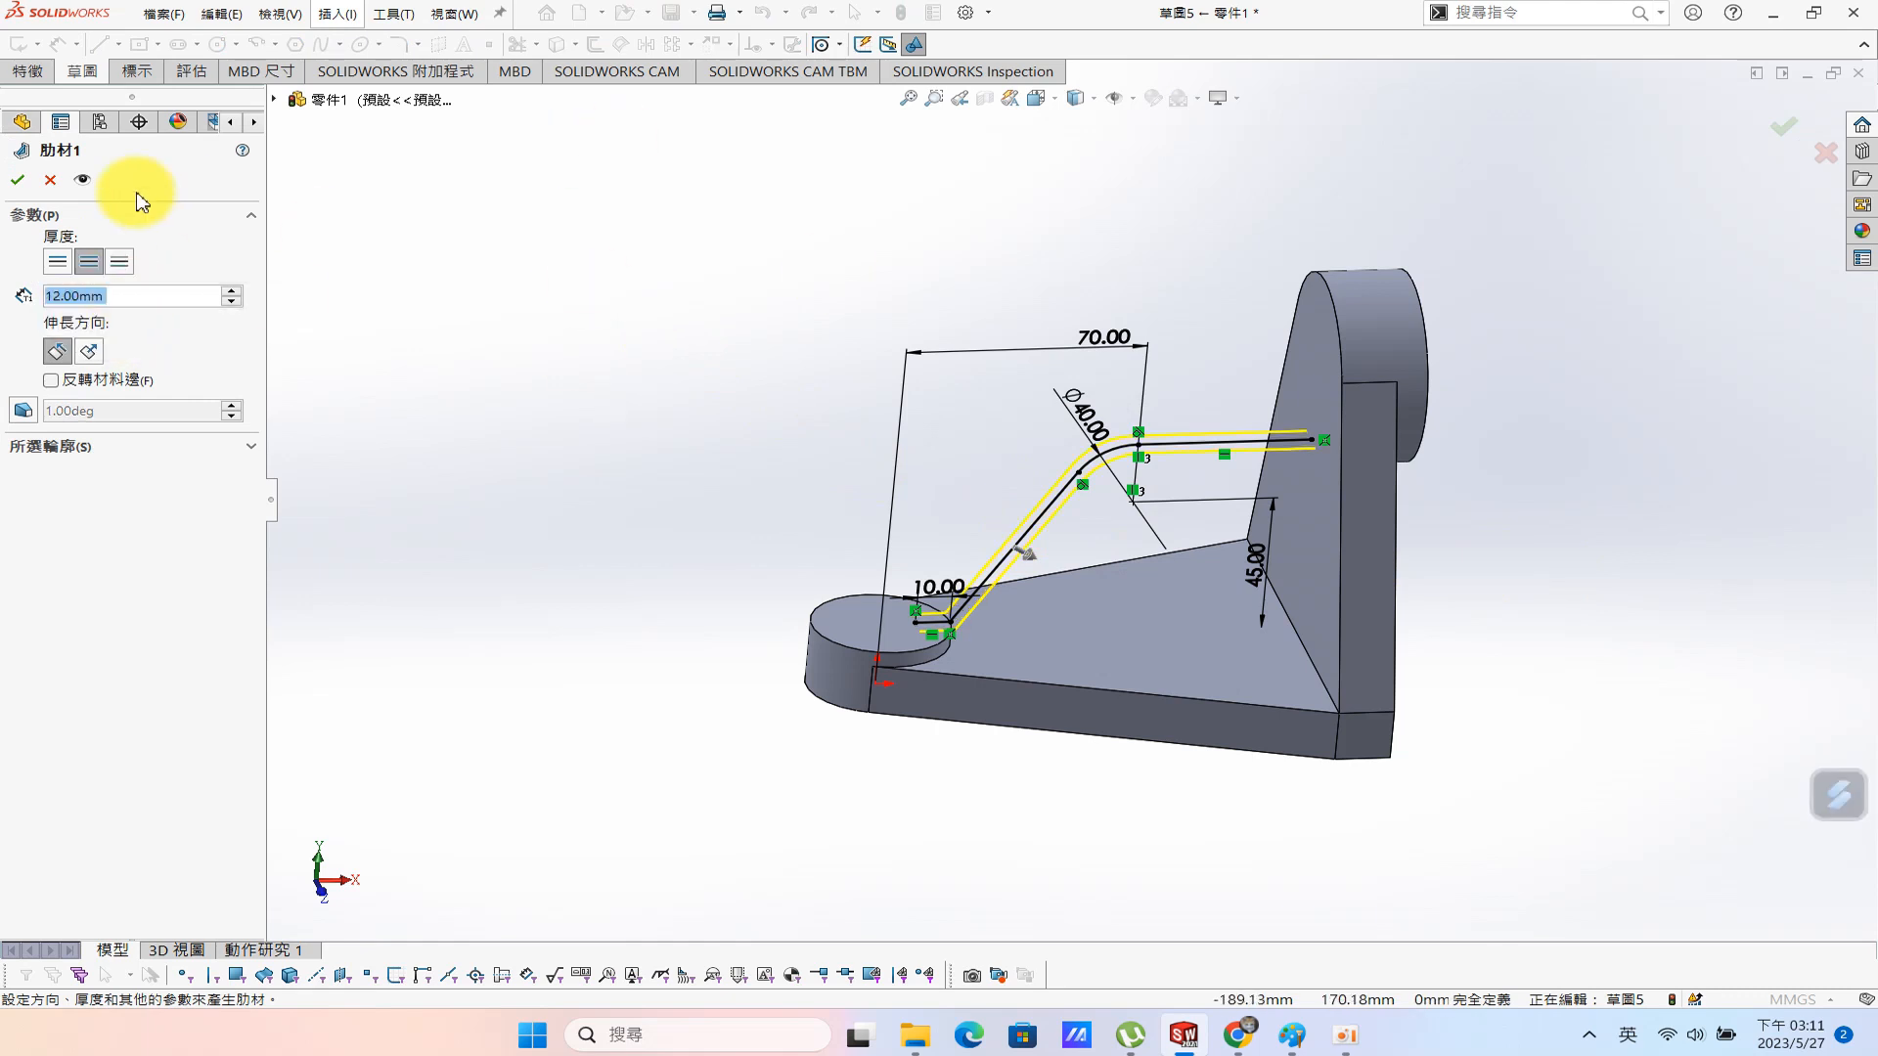
left_click(19, 182)
middle_click_drag(943, 440, 973, 538)
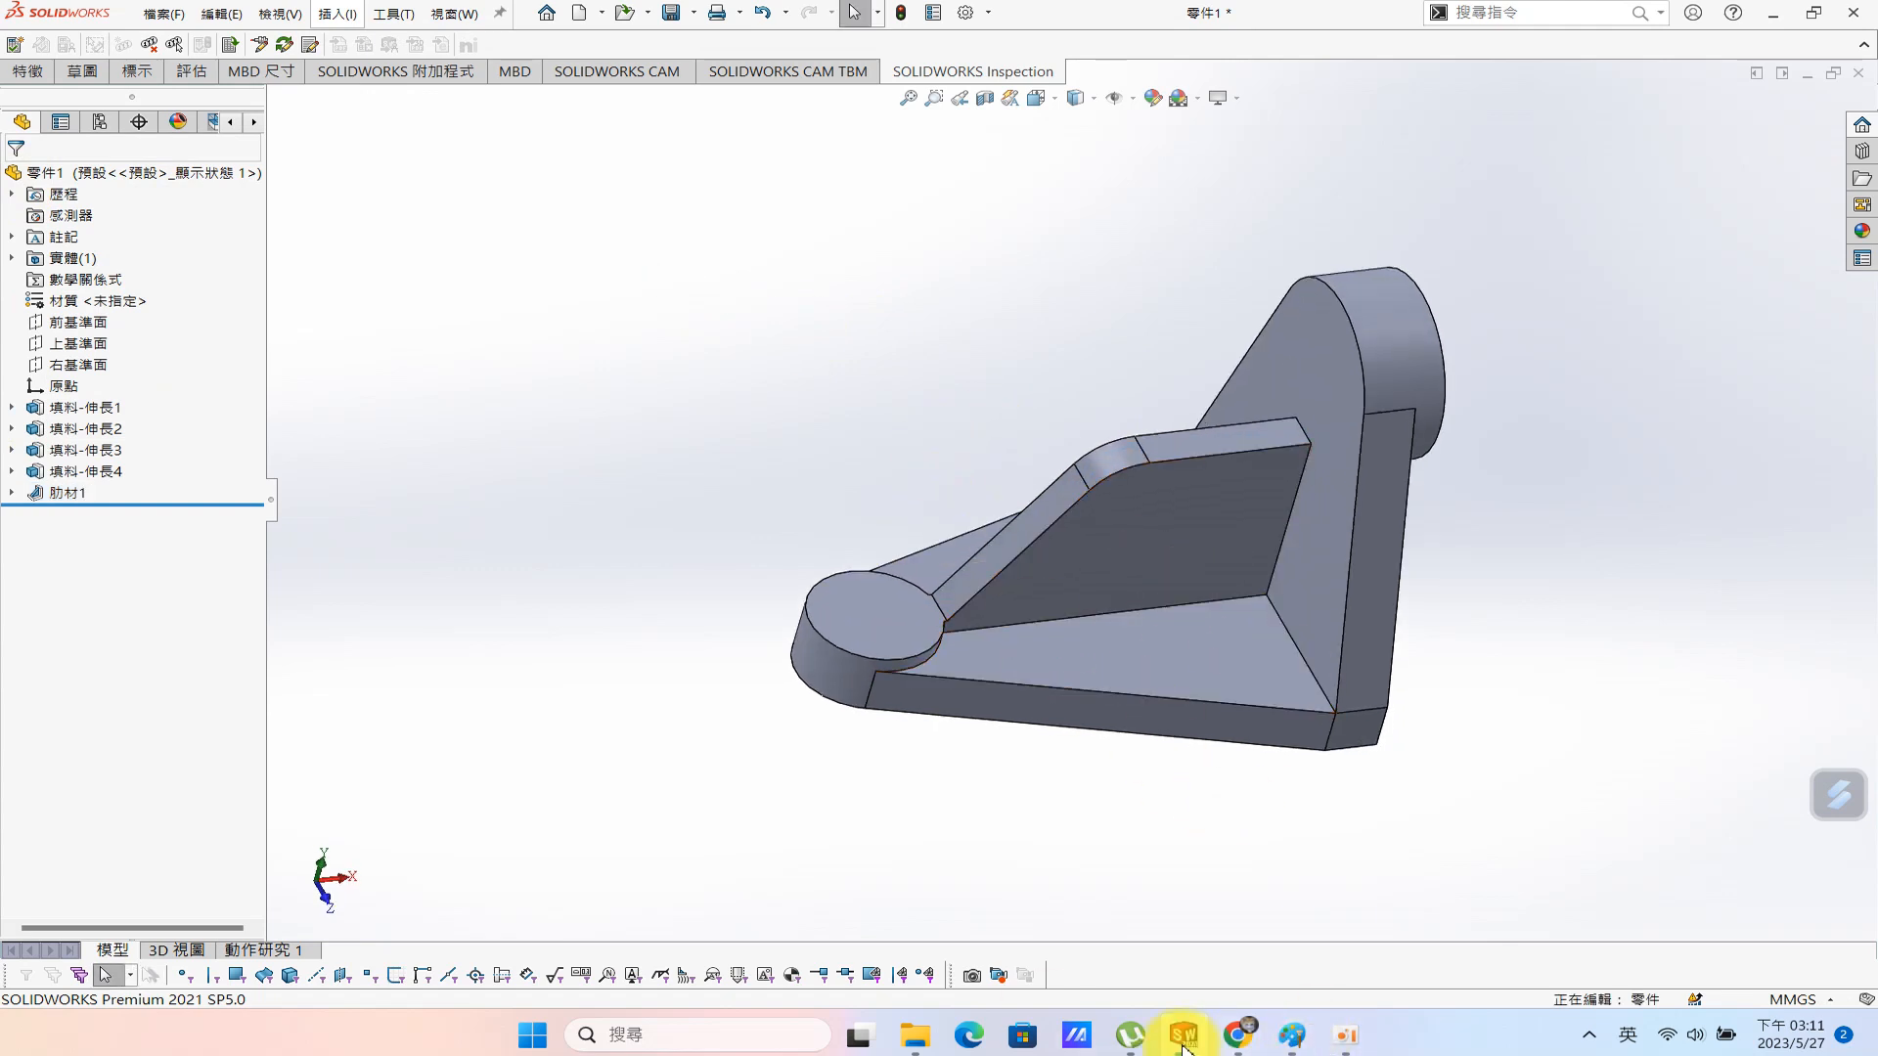
Check the reference drawing, then sketch a circle on the Front Plane inside the rib's outline, below its rounded corner.
left_click(1291, 1038)
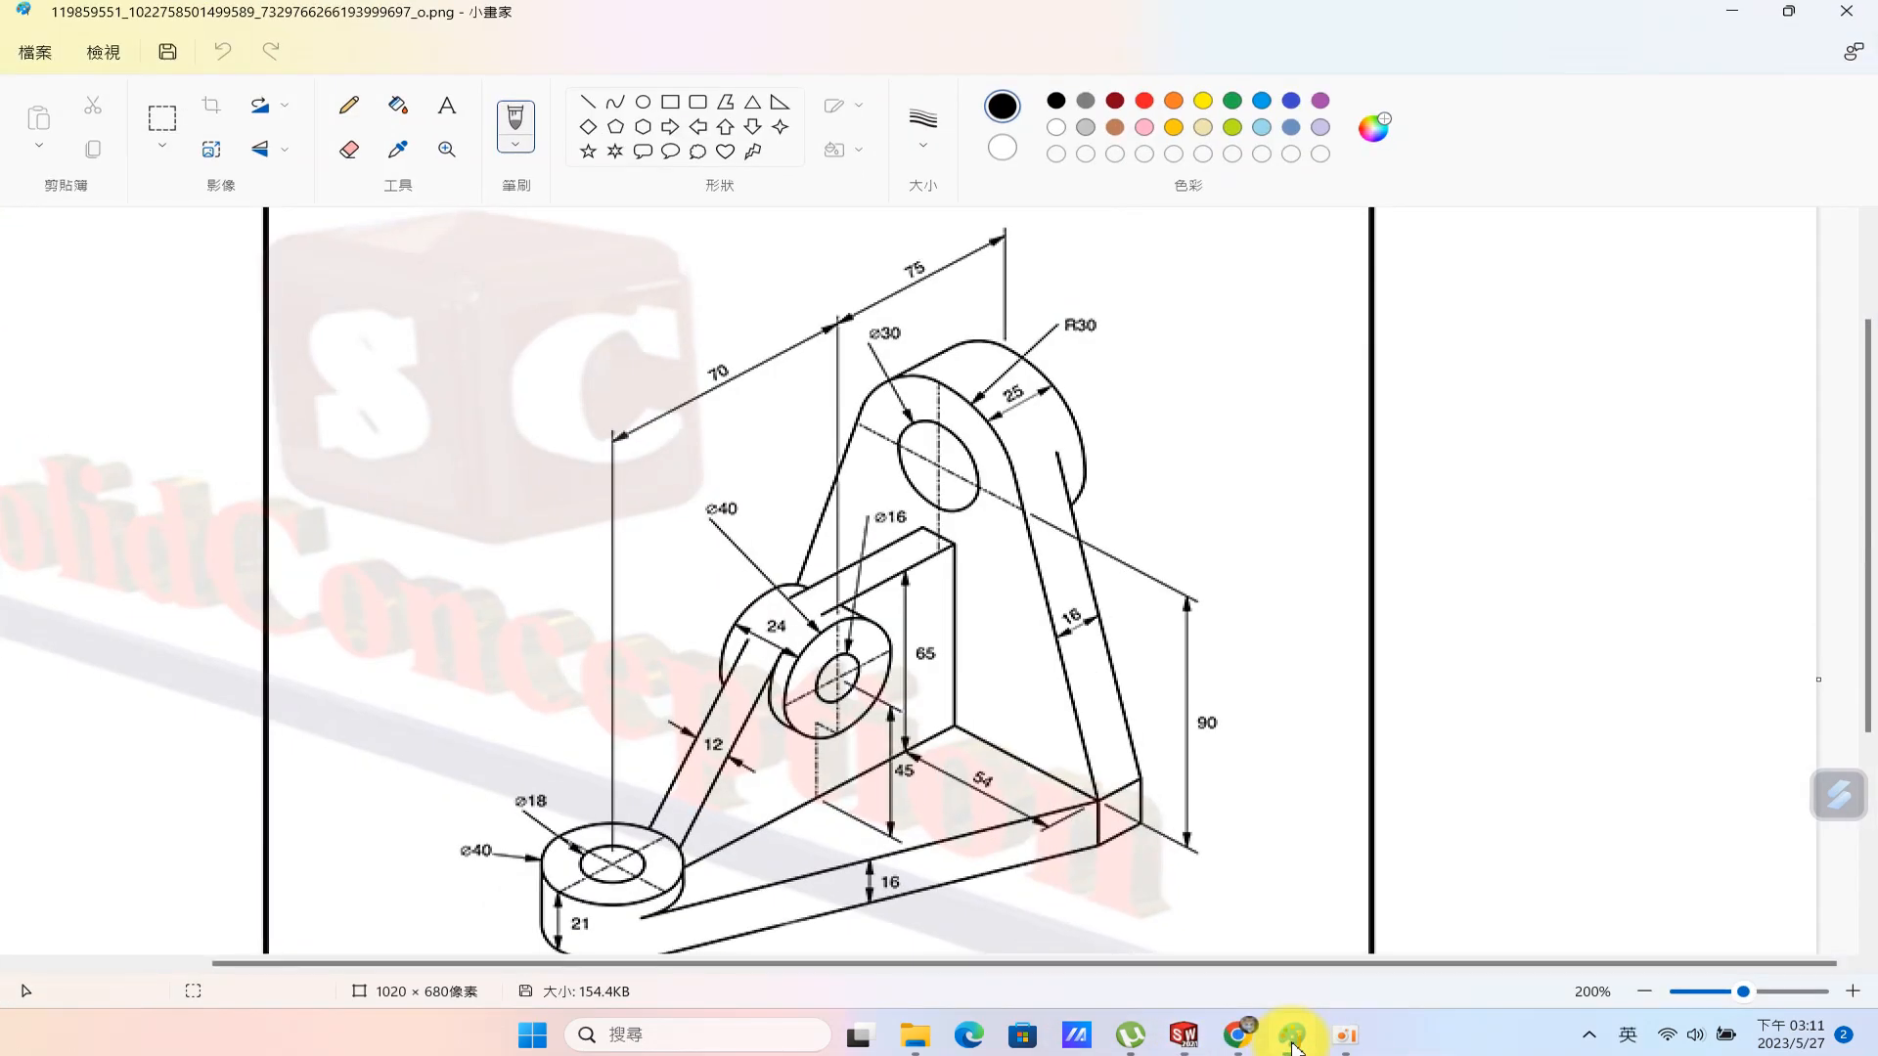
left_click(1639, 593)
left_click(1733, 11)
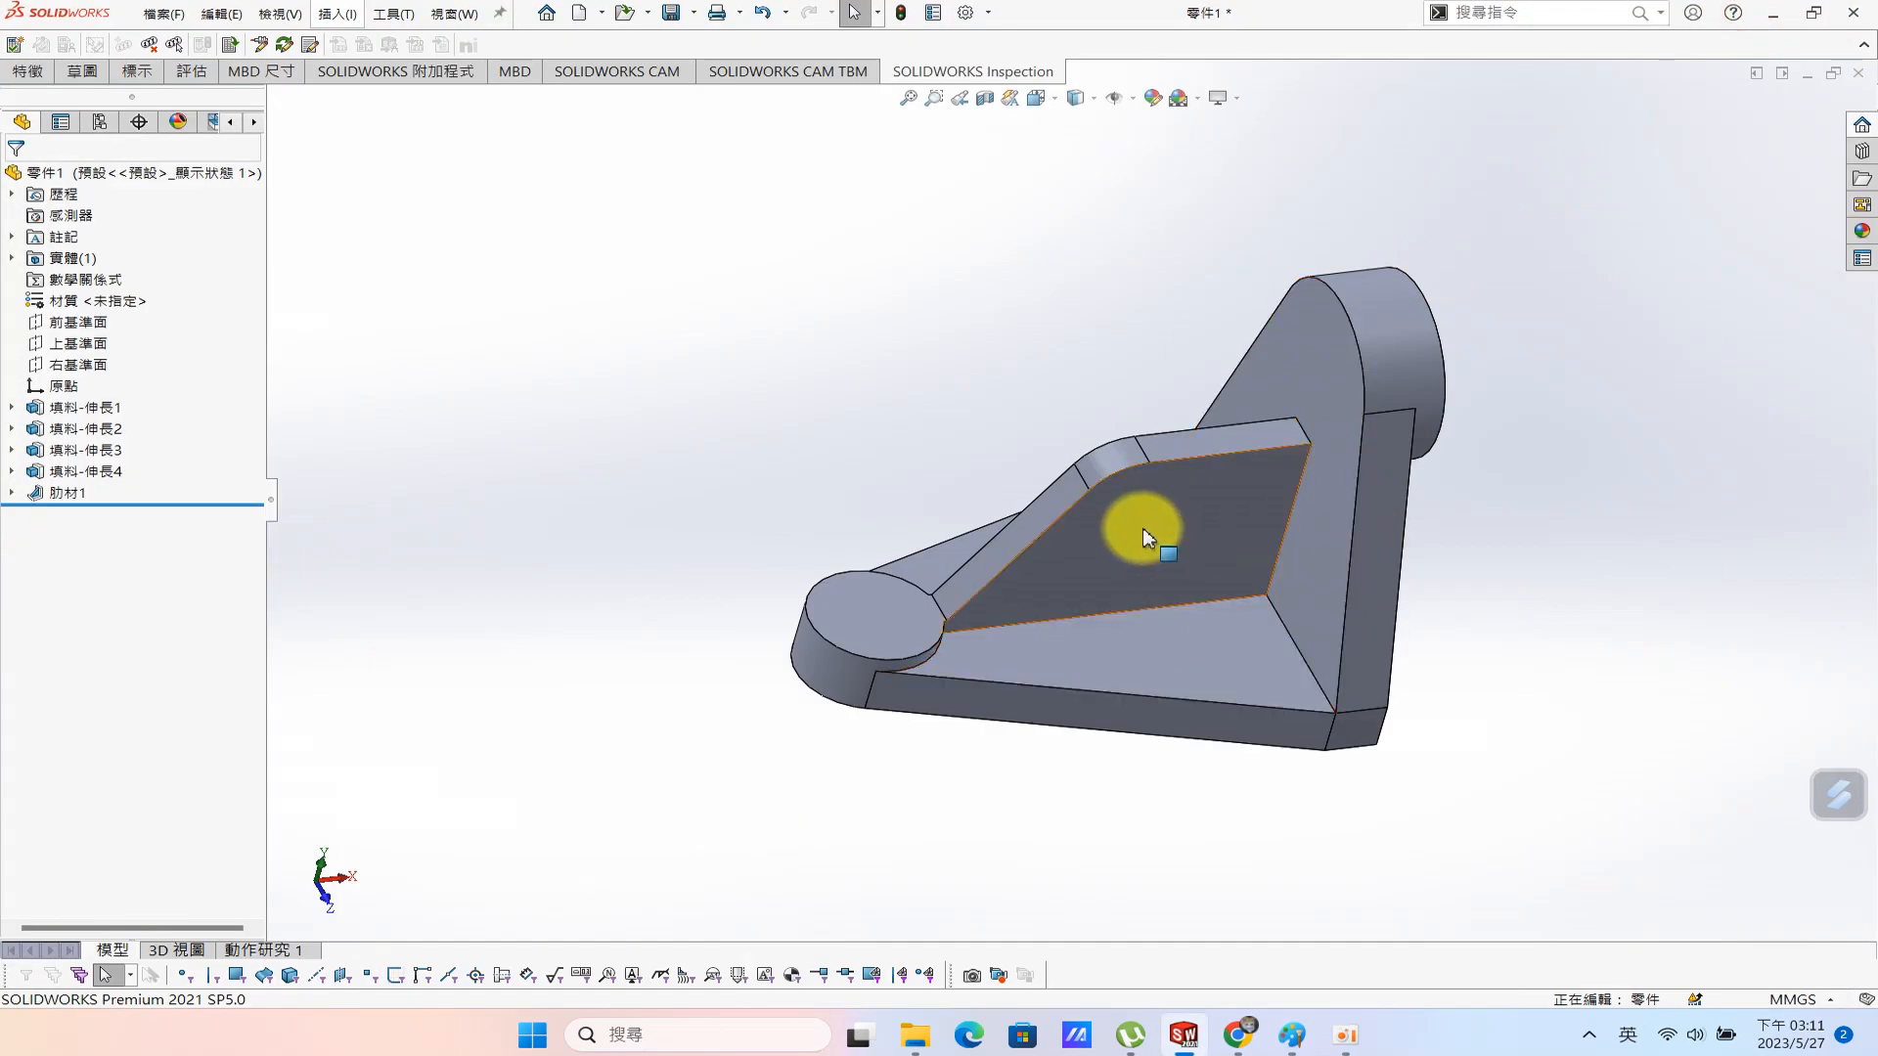
left_click(98, 322)
left_click(125, 296)
key("s")
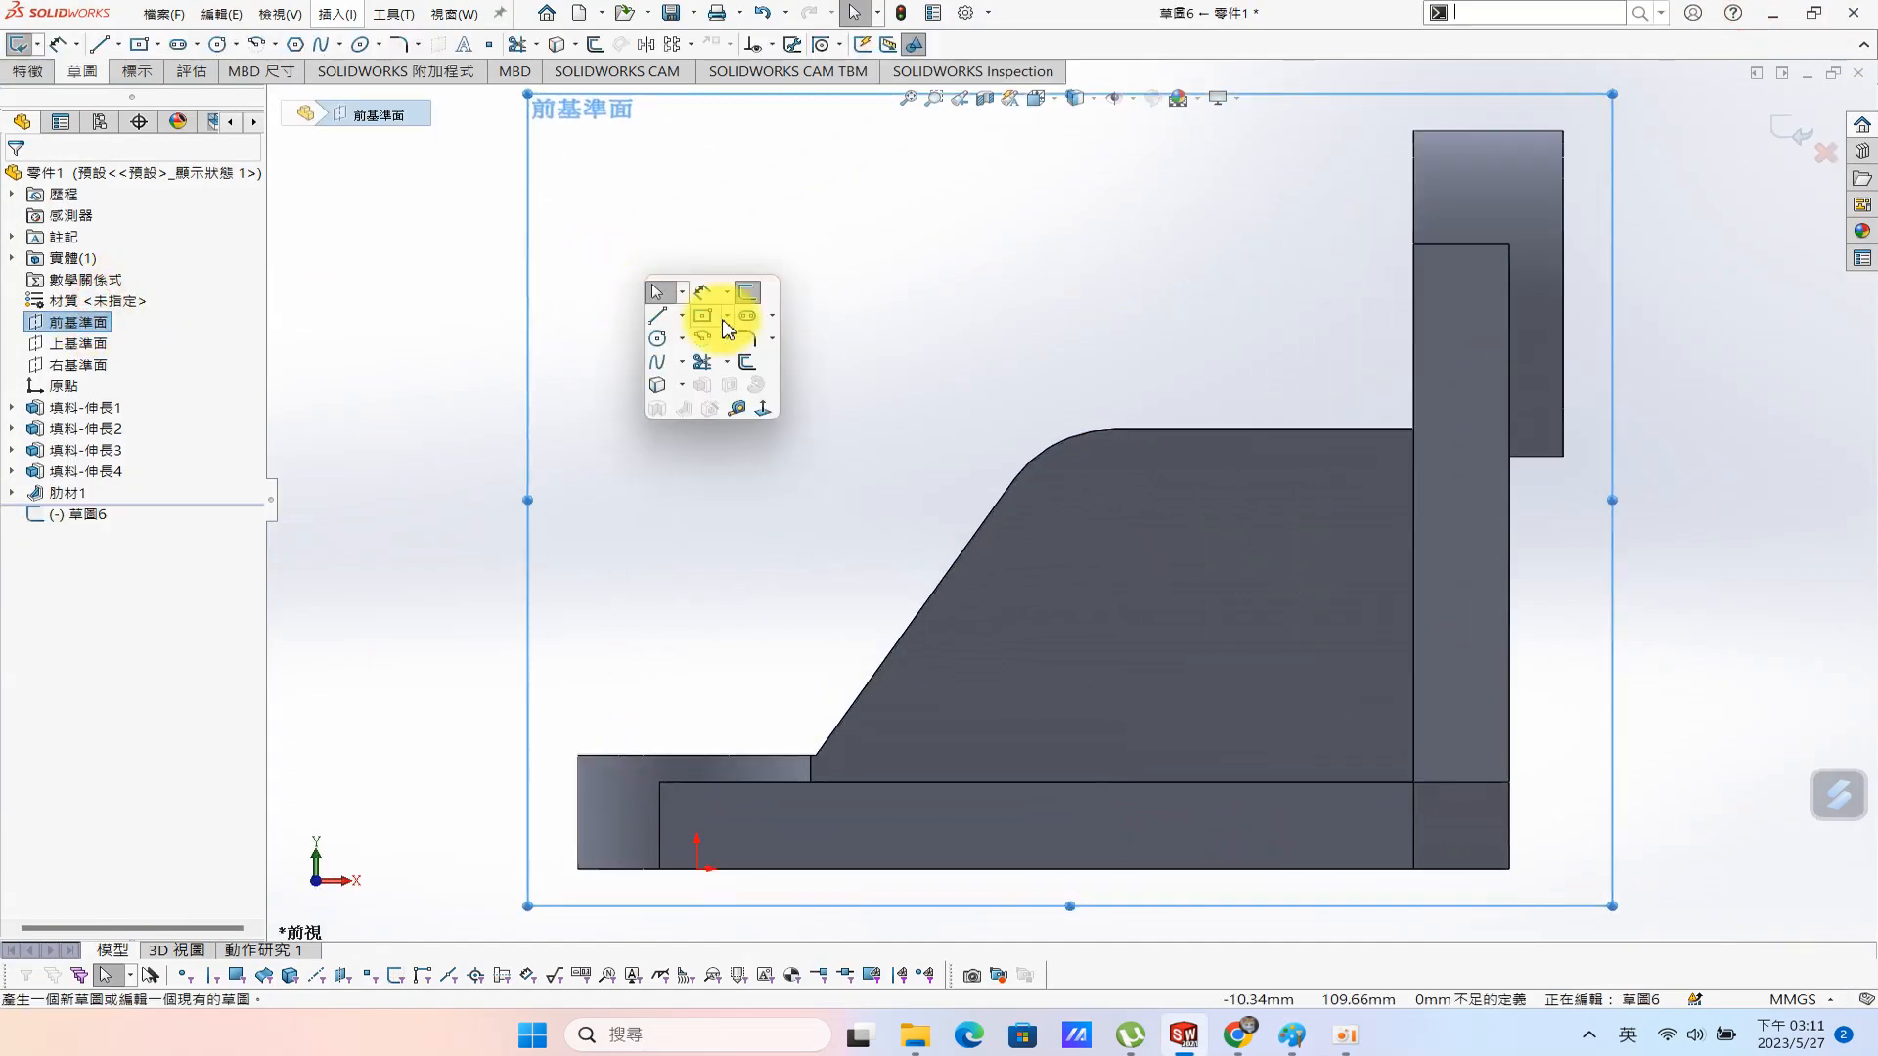
left_click(658, 342)
left_click(1101, 557)
left_click(1185, 572)
key("Escape")
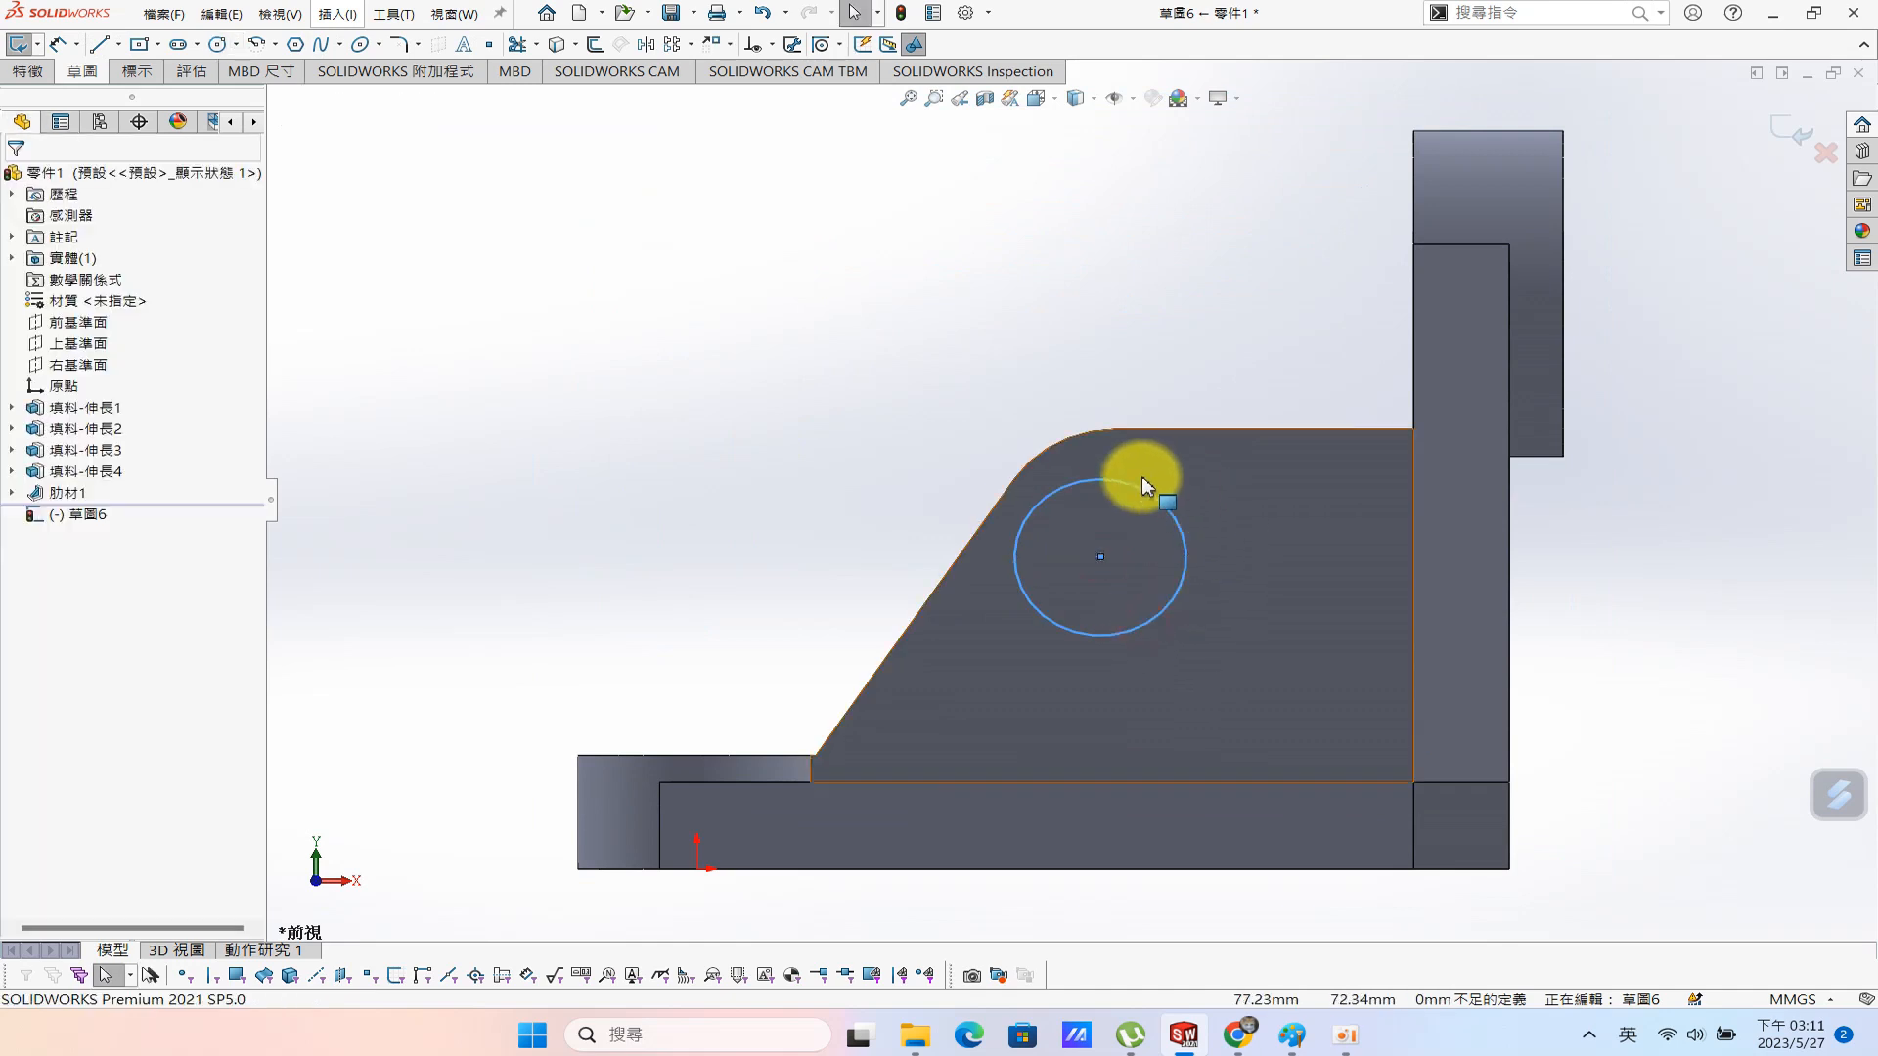
Make the sketched circle coradial with the rib's rounded corner edge.
left_click(1066, 453)
left_click(1082, 488, "ctrl")
left_click(23, 493)
key("Escape")
Extrude the circle symmetrically about the Front Plane to a total depth of 24 mm, merged with the rib.
key("s")
left_click(650, 389)
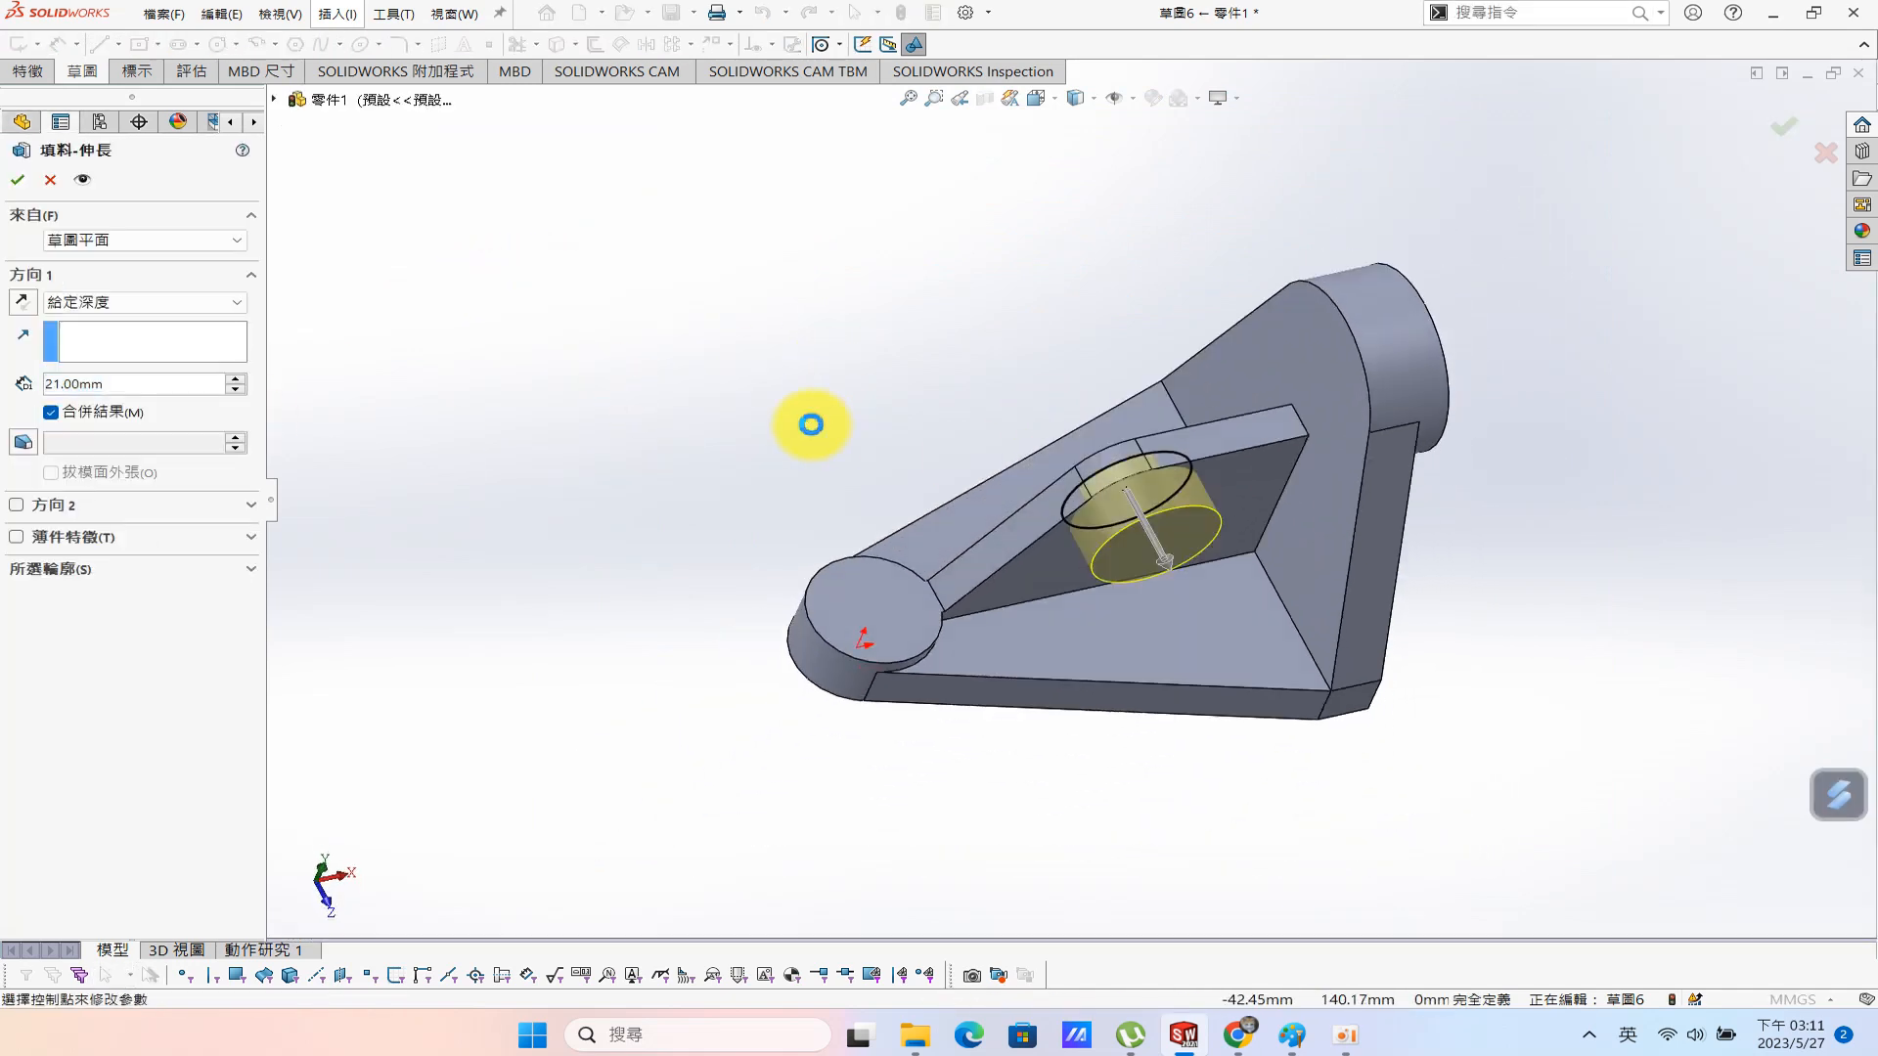
left_click(189, 303)
left_click(138, 422)
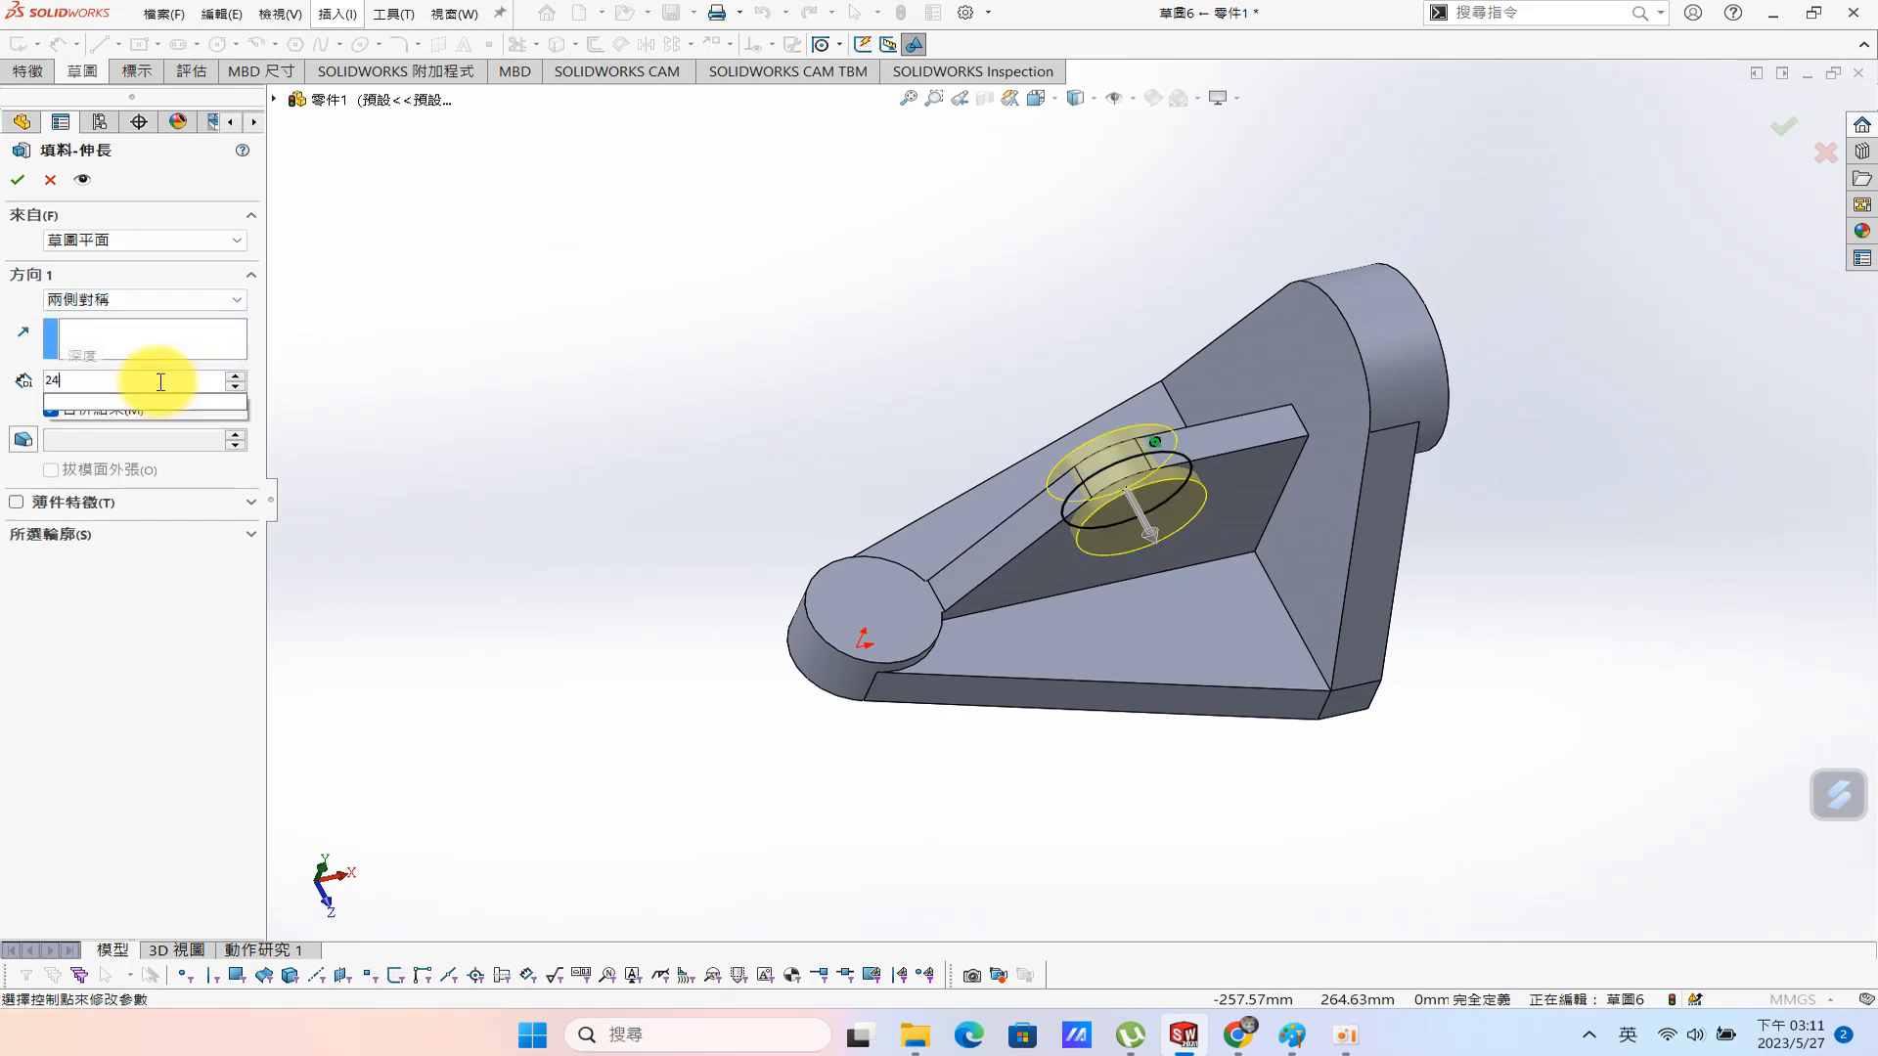
key("Return")
left_click(18, 179)
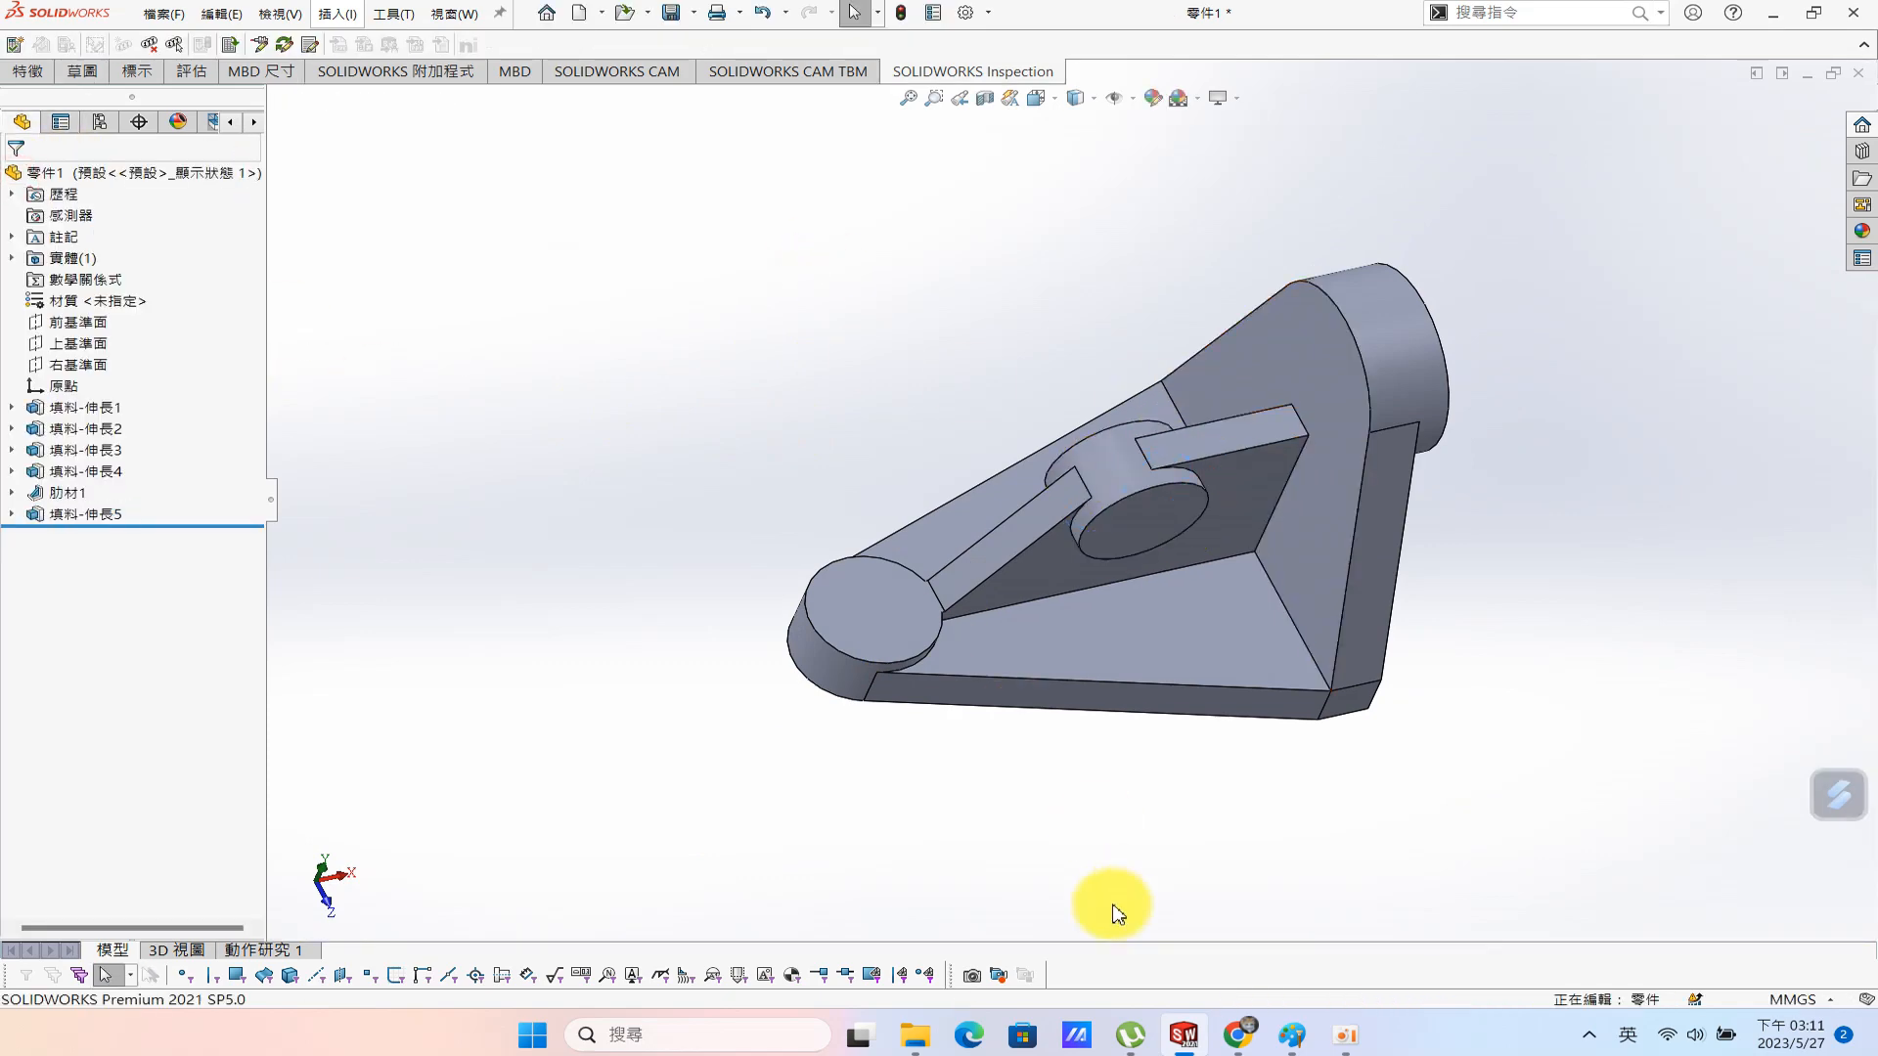
Check the reference drawing and sketch a circle about 14.5 mm in diameter on the low boss's top face, centred on the origin.
left_click(1292, 1039)
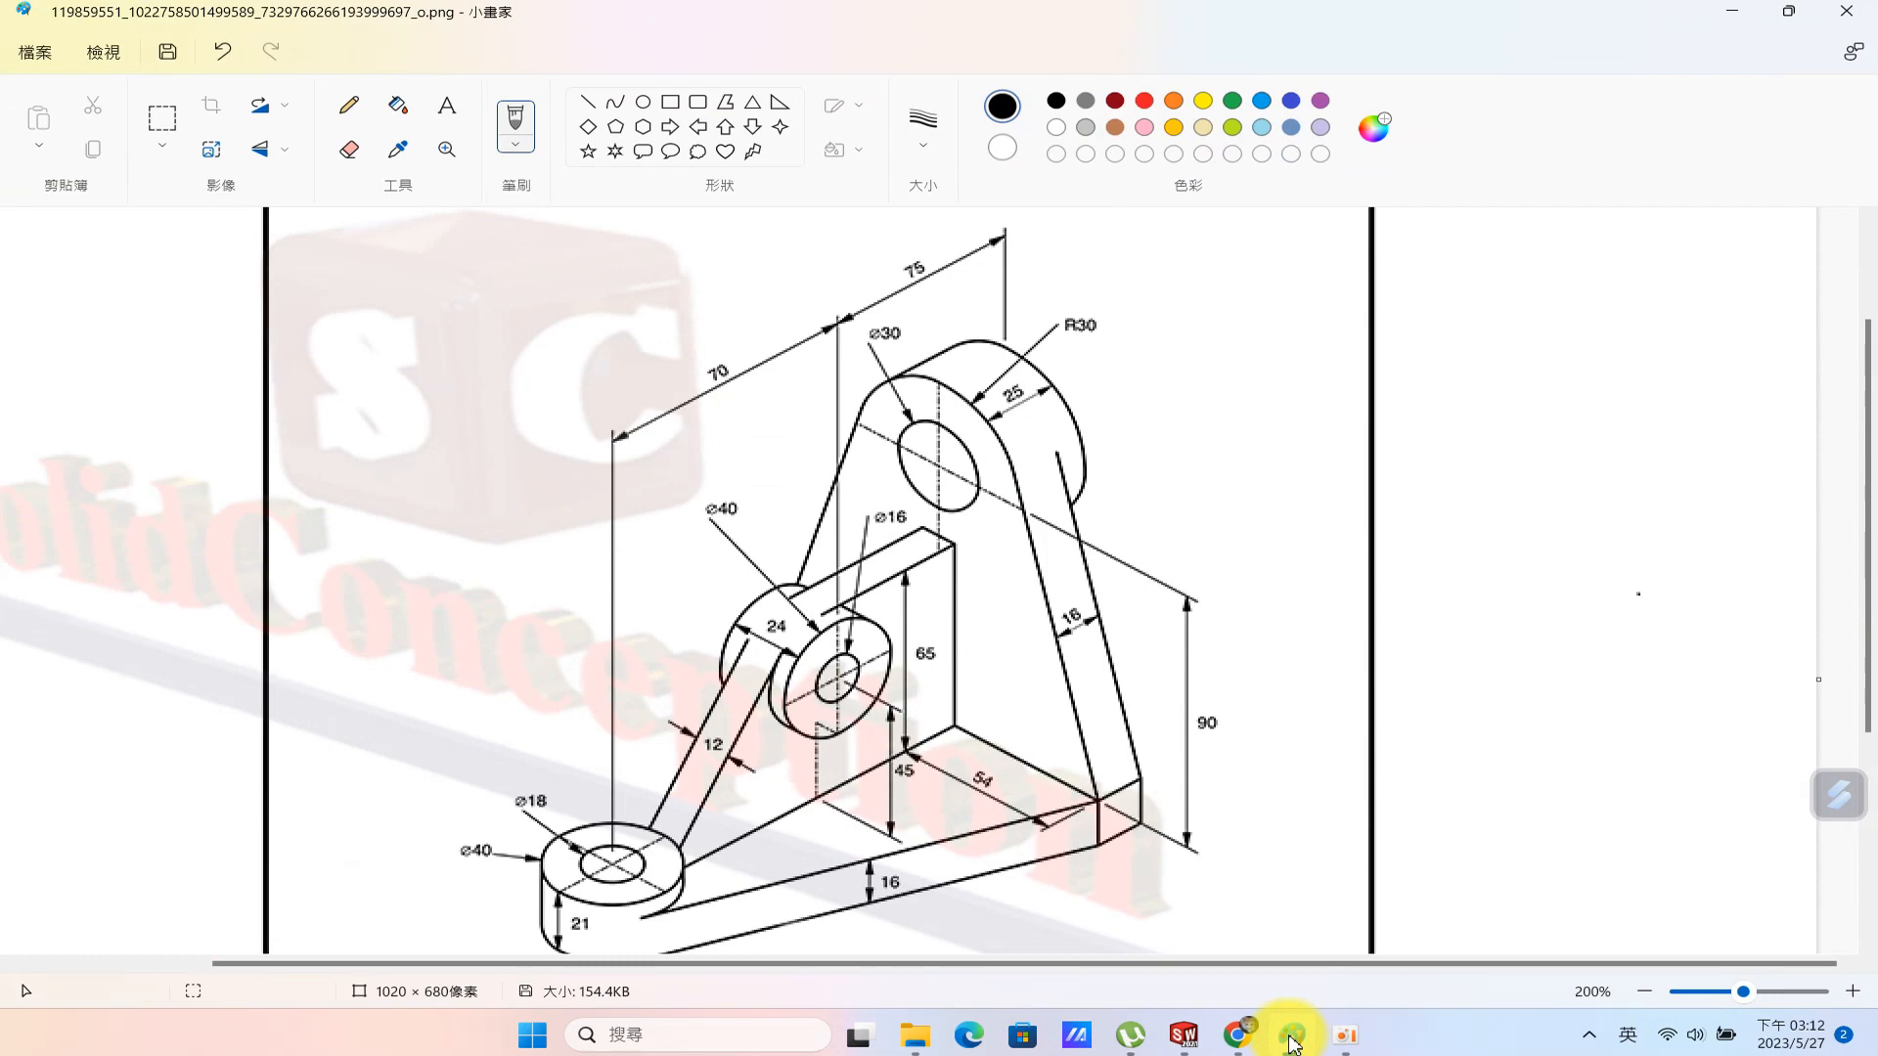
left_click(1731, 12)
left_click(898, 579)
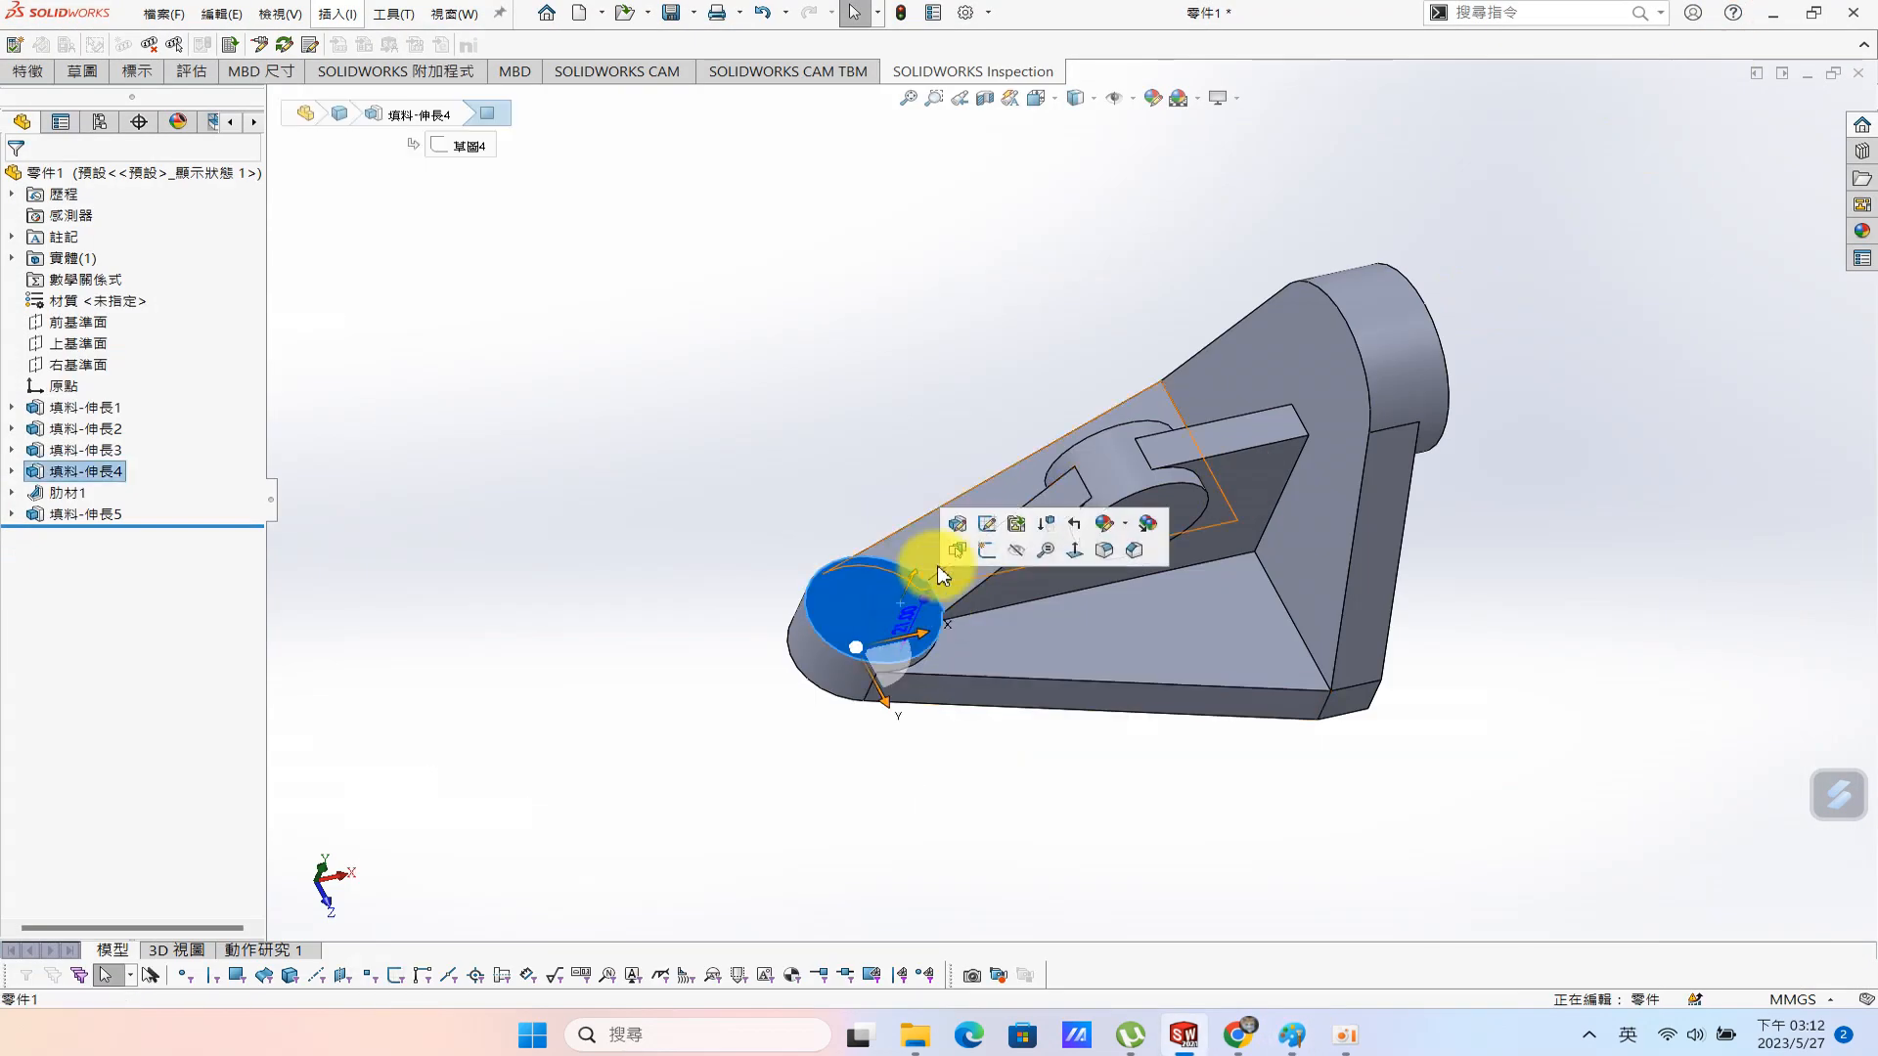
key("s")
left_click(674, 396)
left_click(692, 501)
left_click(728, 542)
Dimension the low boss's circle to 18 mm in diameter.
key("s")
left_click(901, 311)
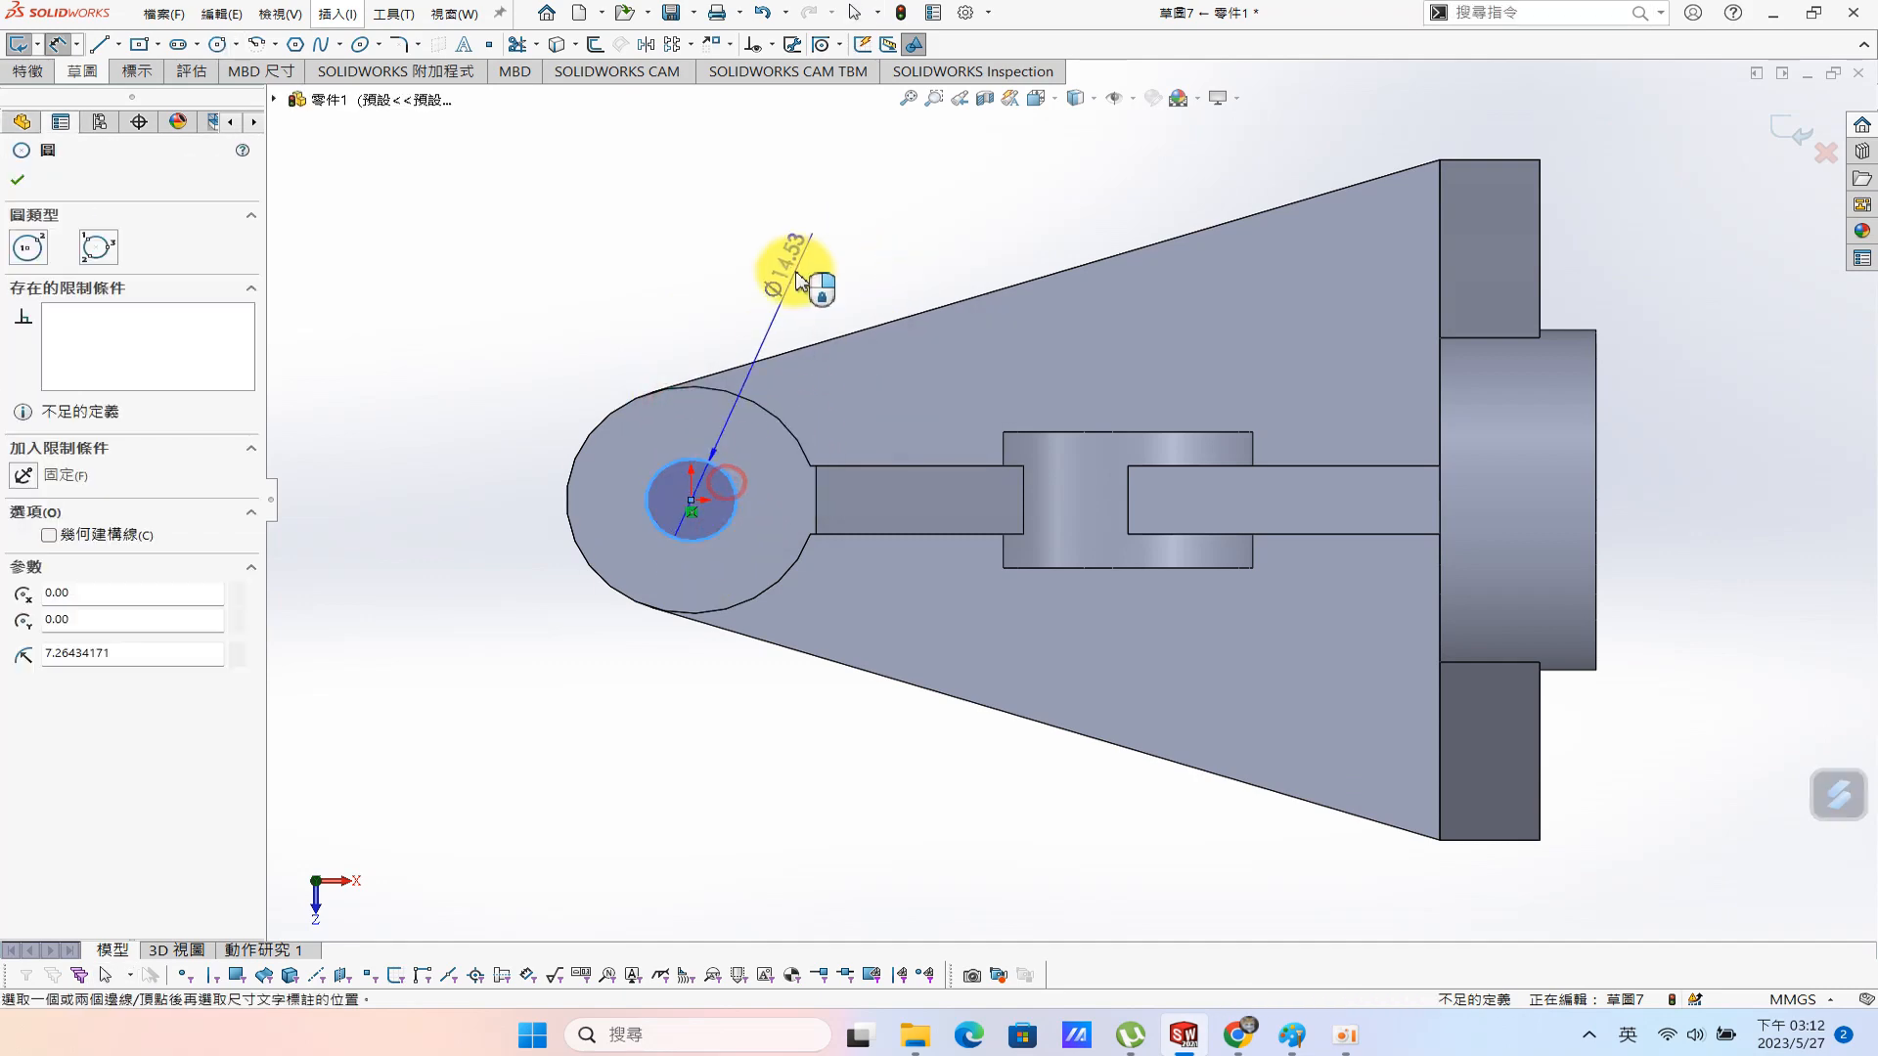
left_click(722, 467)
left_click(800, 282)
type("18")
key("Return")
Cut the 18 mm circle through all of the low boss.
key("s")
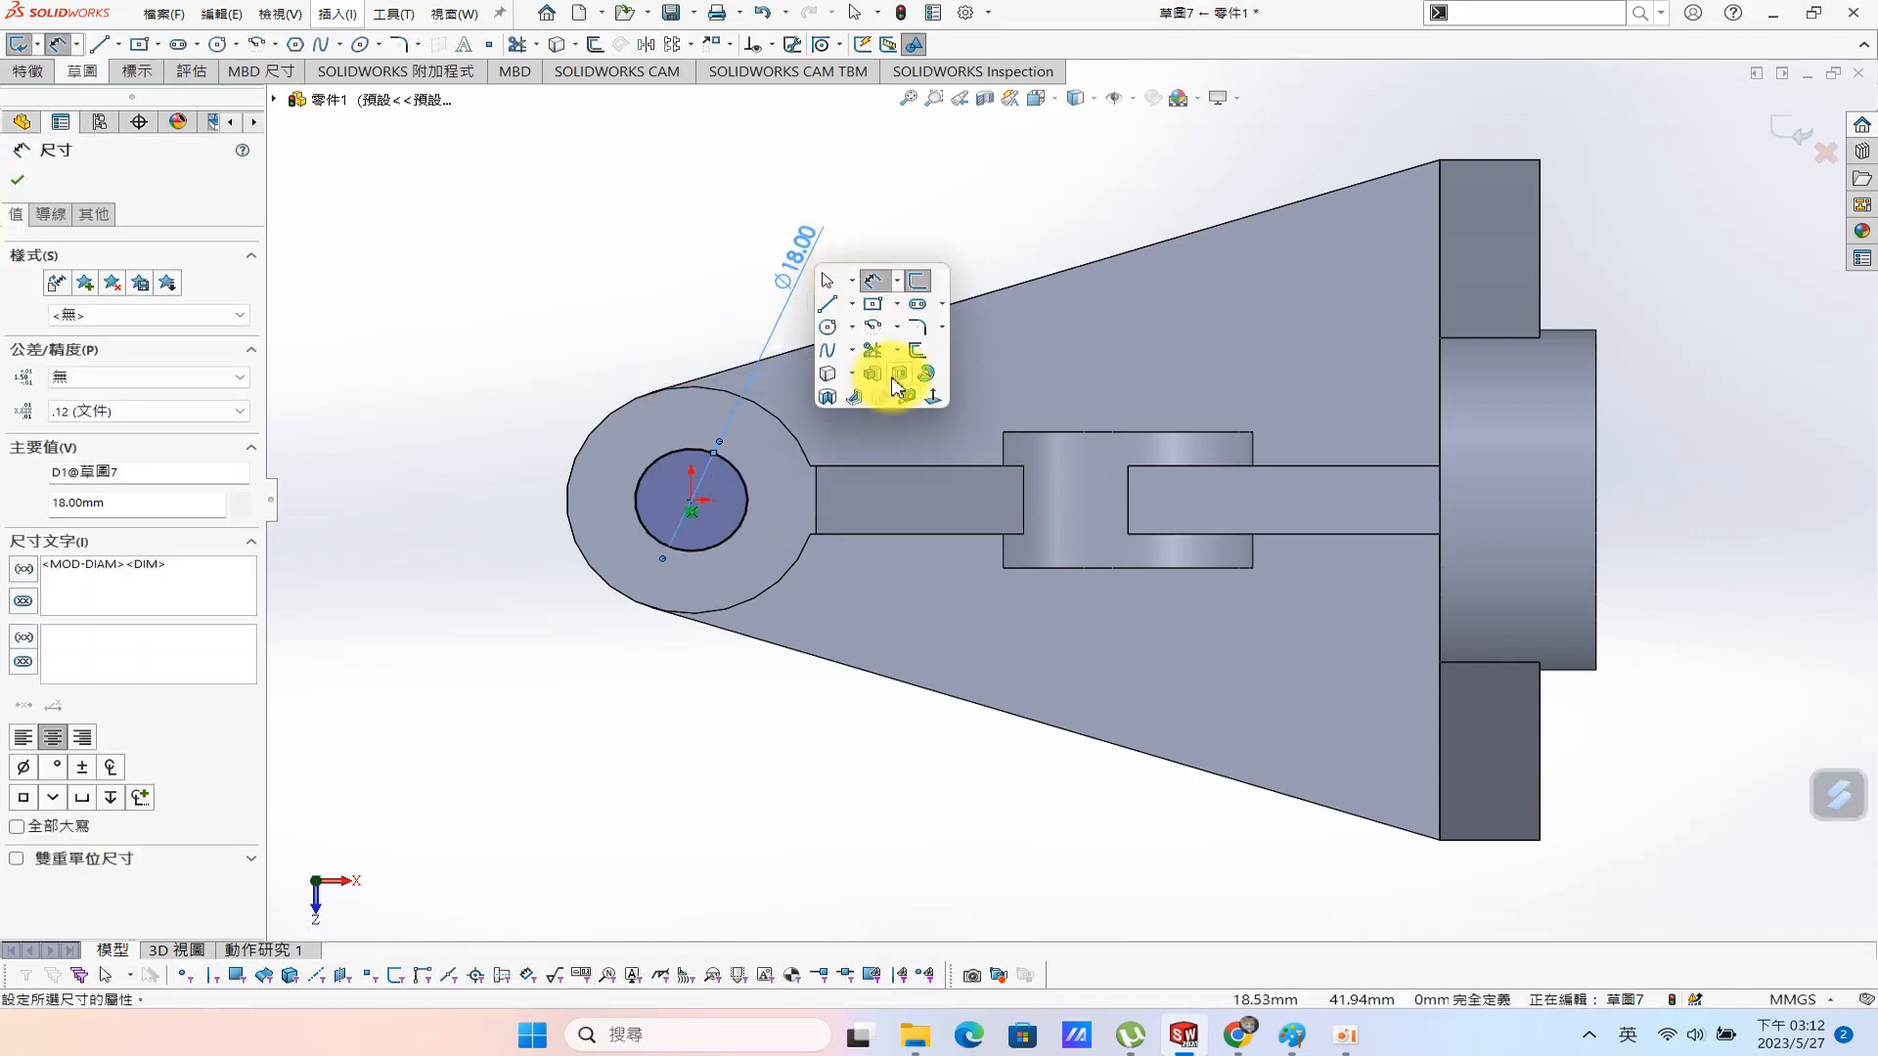
left_click(893, 378)
left_click(123, 304)
left_click(118, 337)
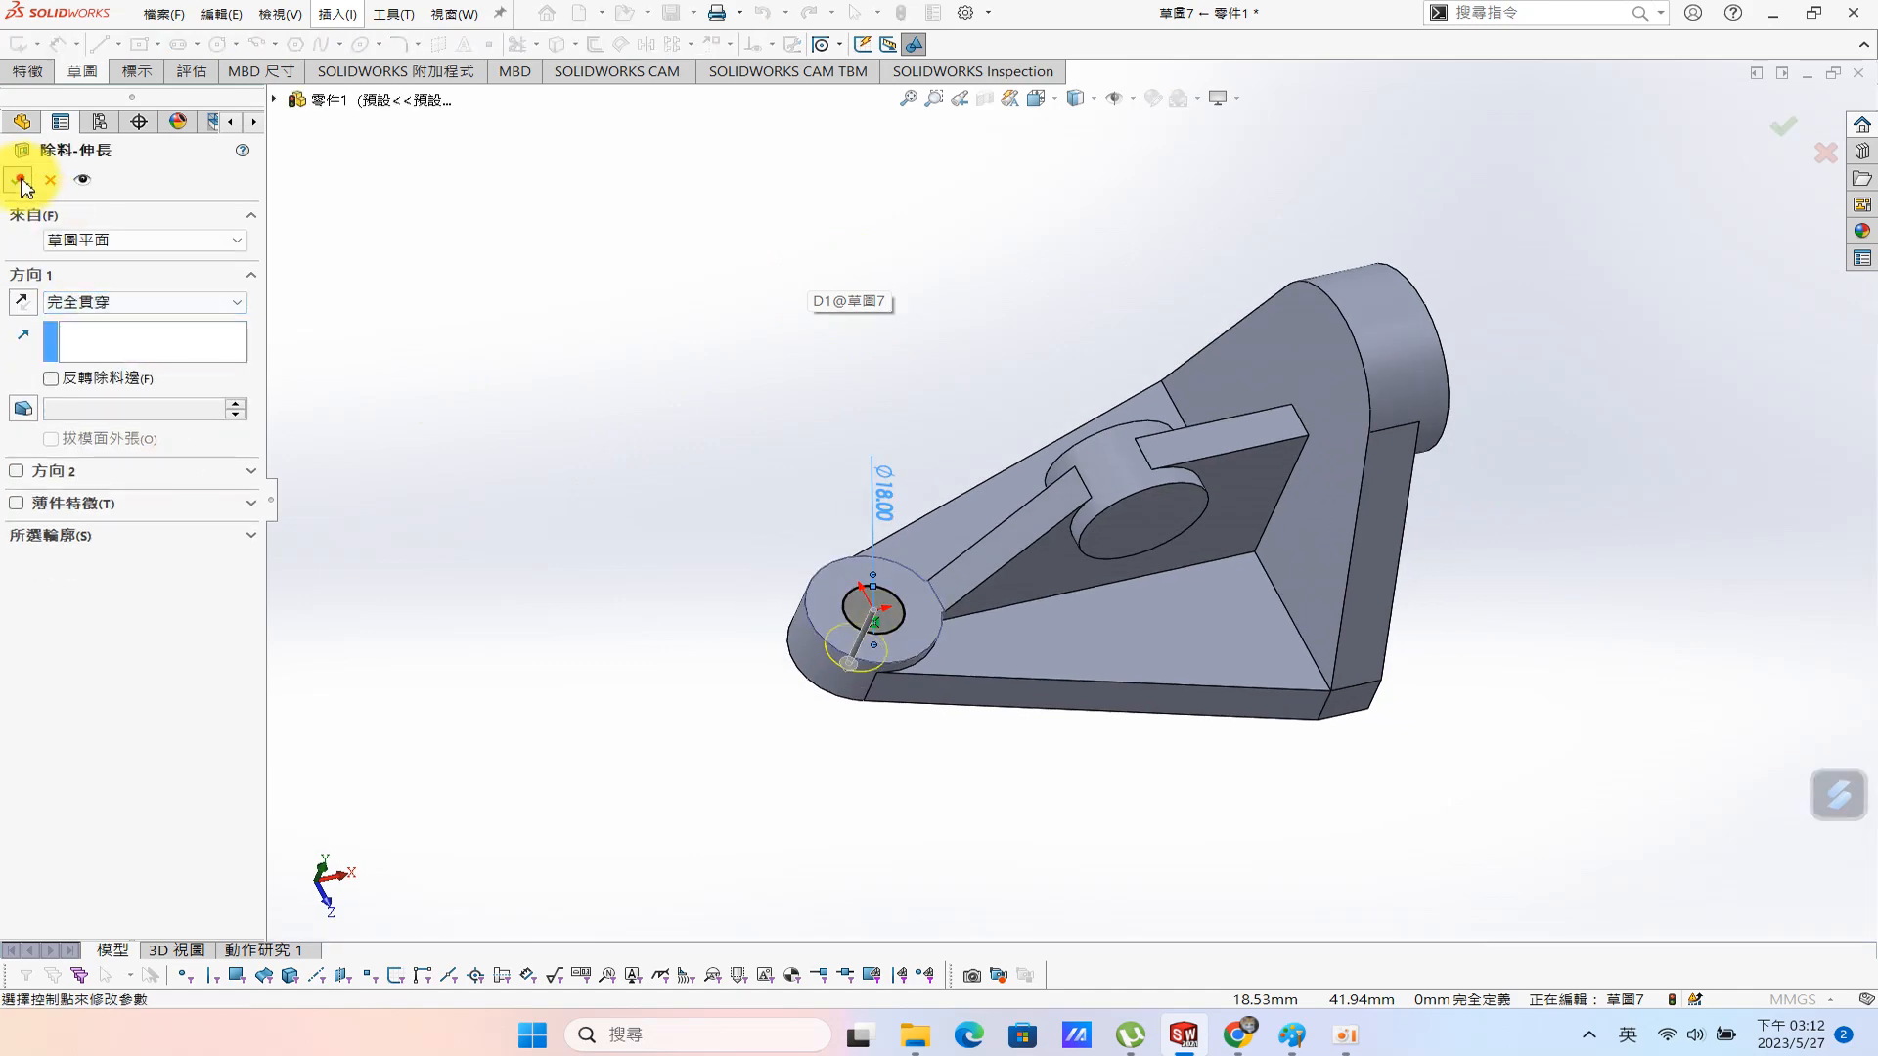
left_click(20, 180)
Sketch a circle about 8.4 mm in diameter on the Front Plane, near the centre of the rib's boss.
left_click(59, 323)
left_click(32, 301)
left_click(418, 311)
left_click(1103, 531)
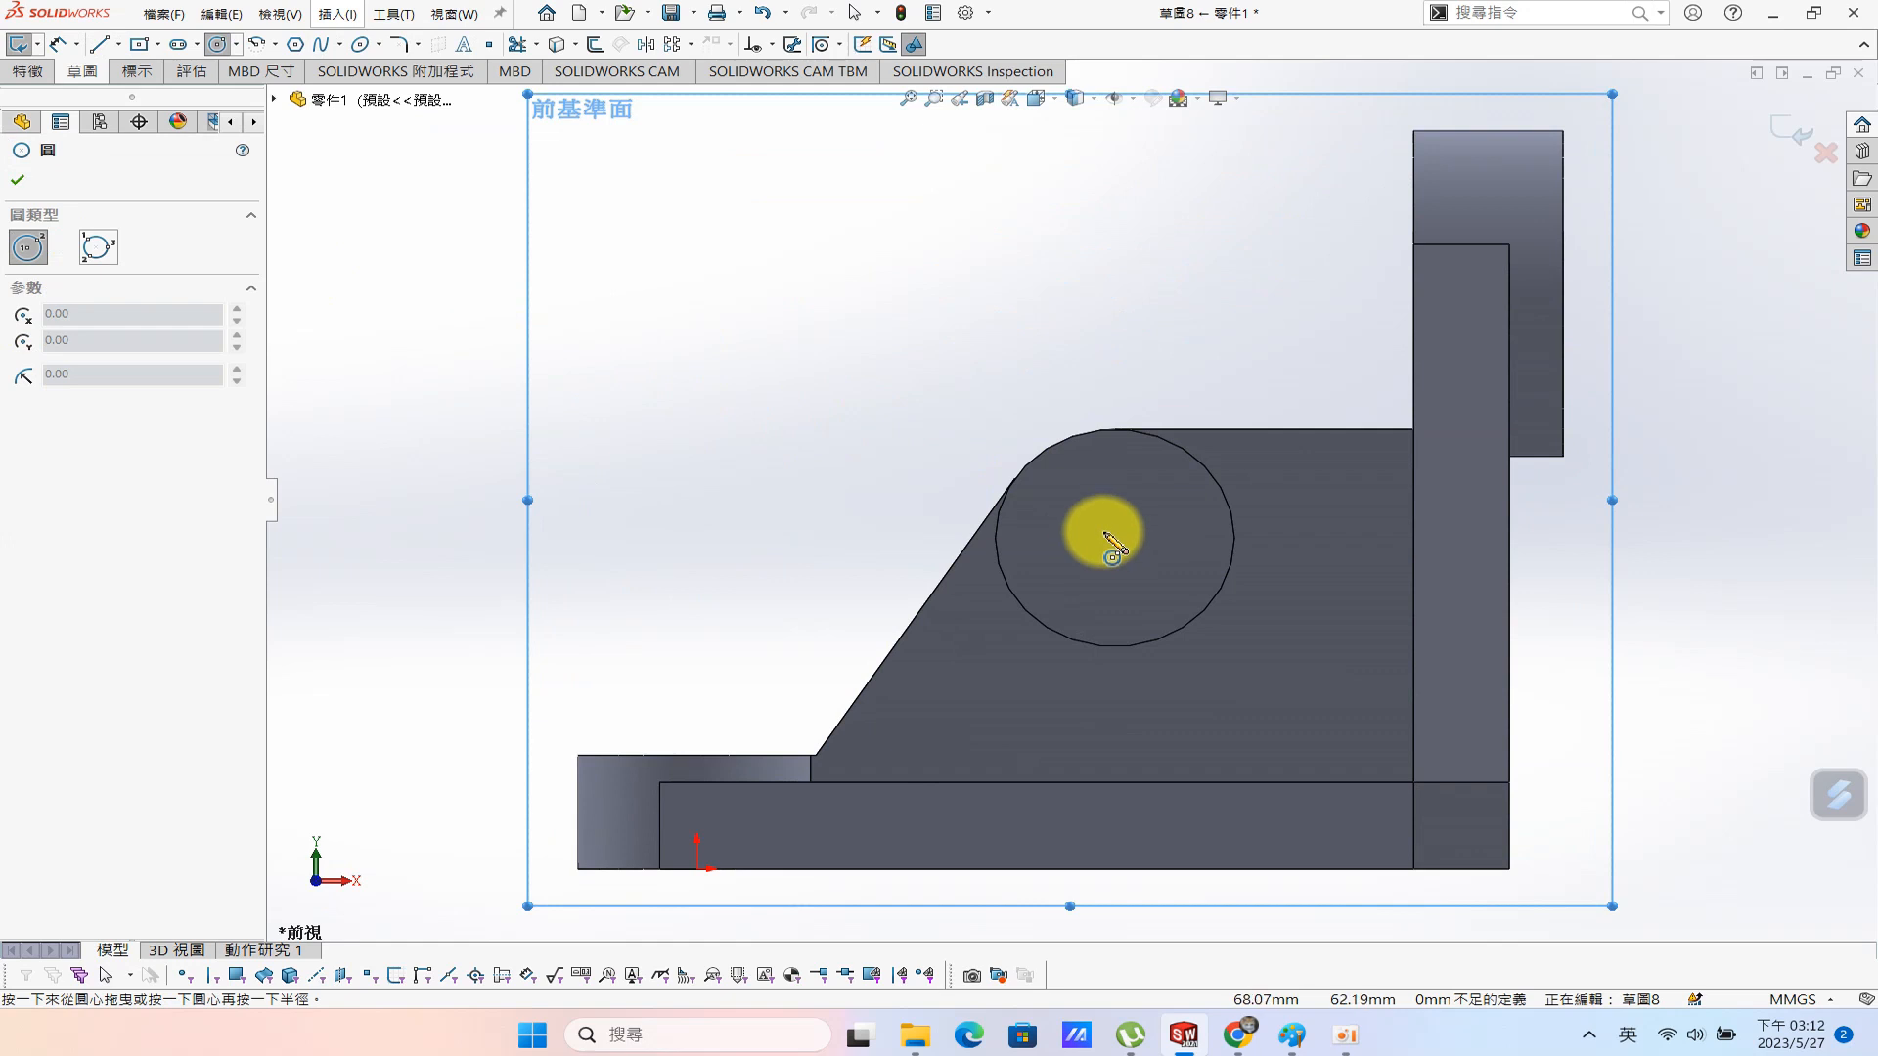
left_click(1129, 532)
key("s")
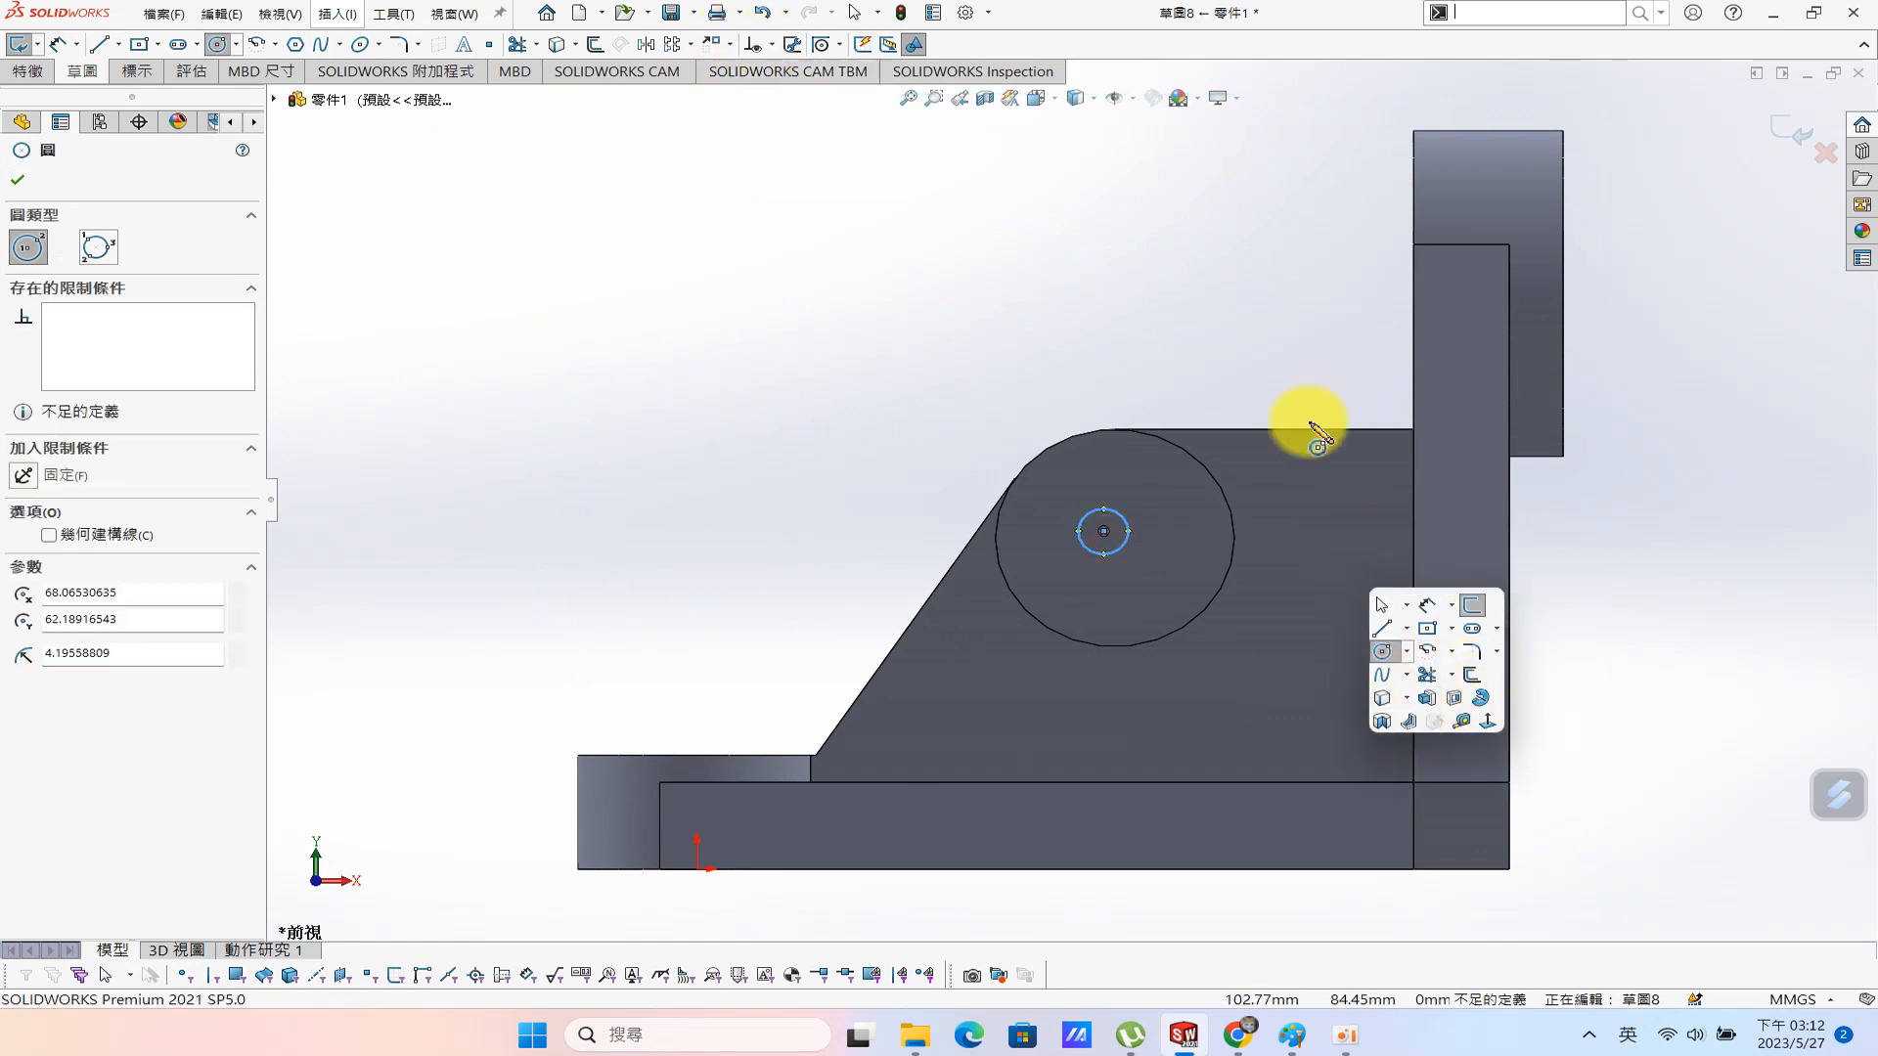
key("Escape")
Make the small circle concentric with the rib boss's round edge.
left_click(1121, 511)
left_click(1205, 466, "ctrl")
left_click(33, 554)
left_click(24, 178)
Dimension the rib boss's small circle to 16 mm in diameter, checking the value on the reference drawing.
key("s")
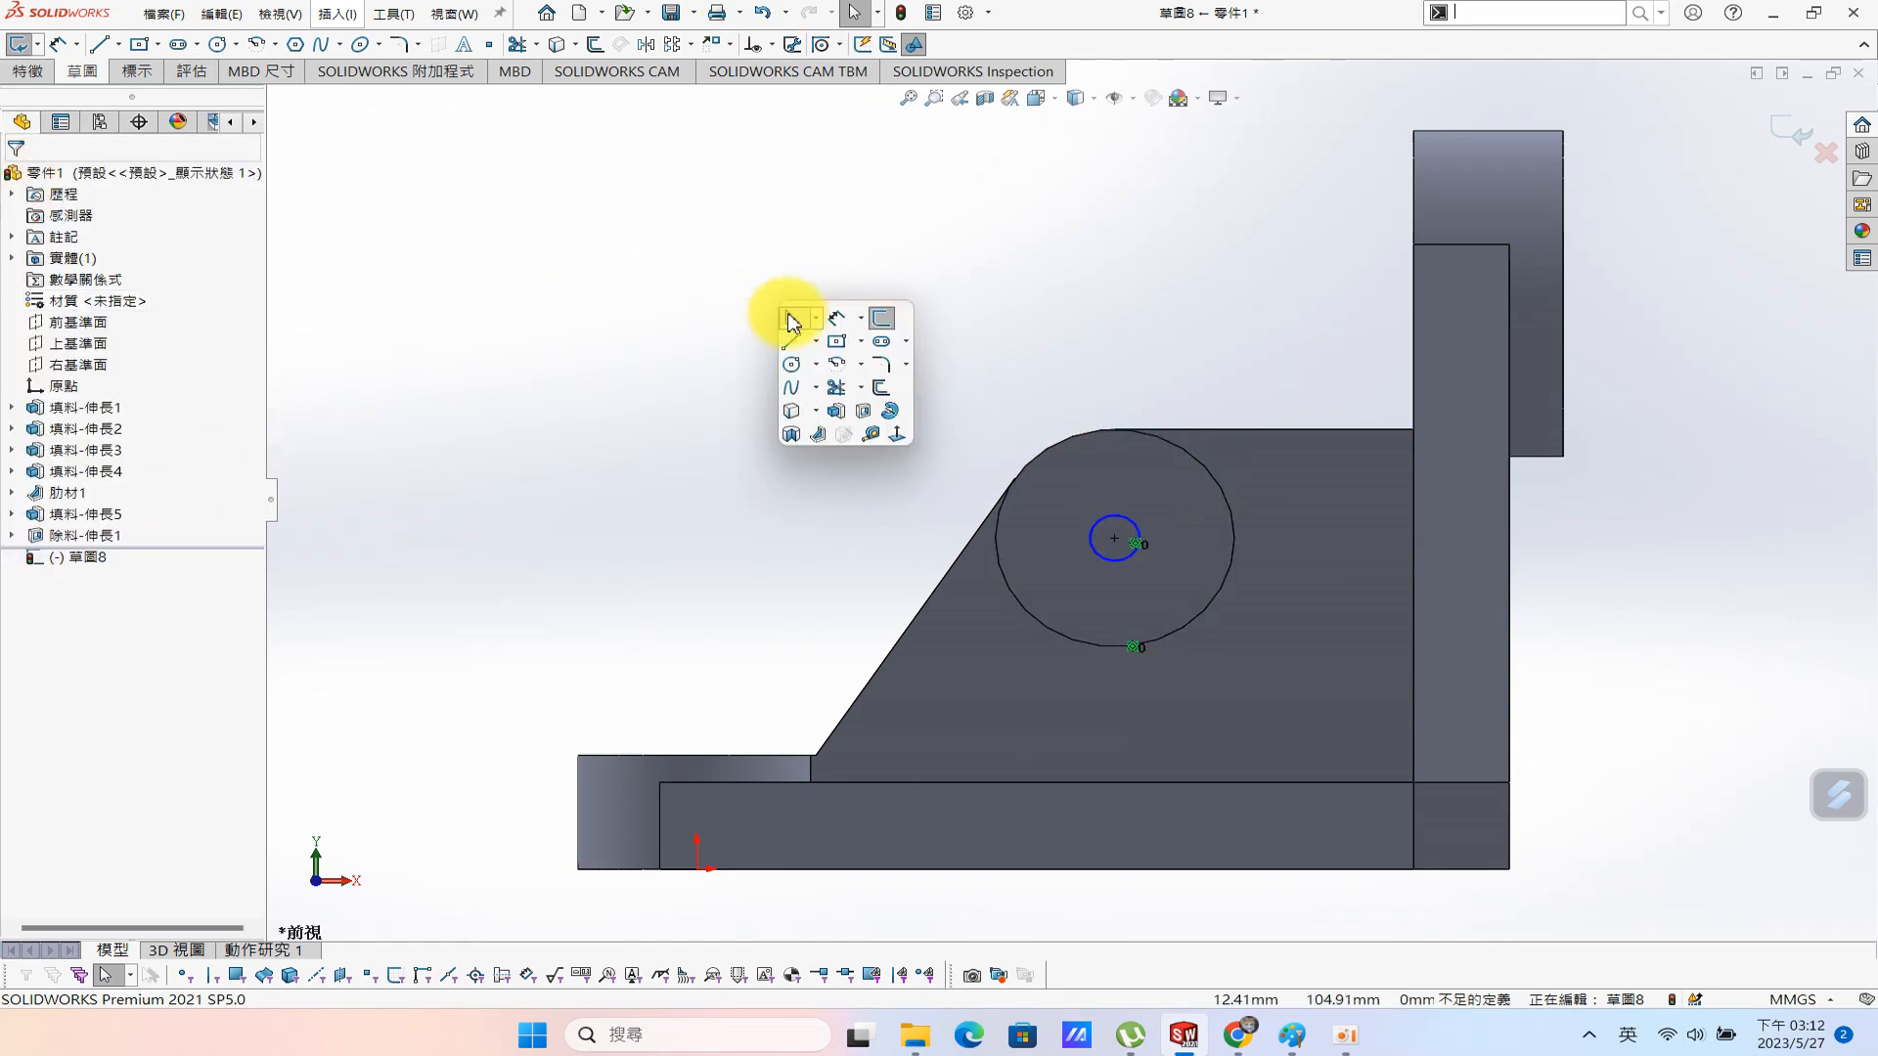
left_click(835, 323)
left_click(1118, 523)
left_click(944, 357)
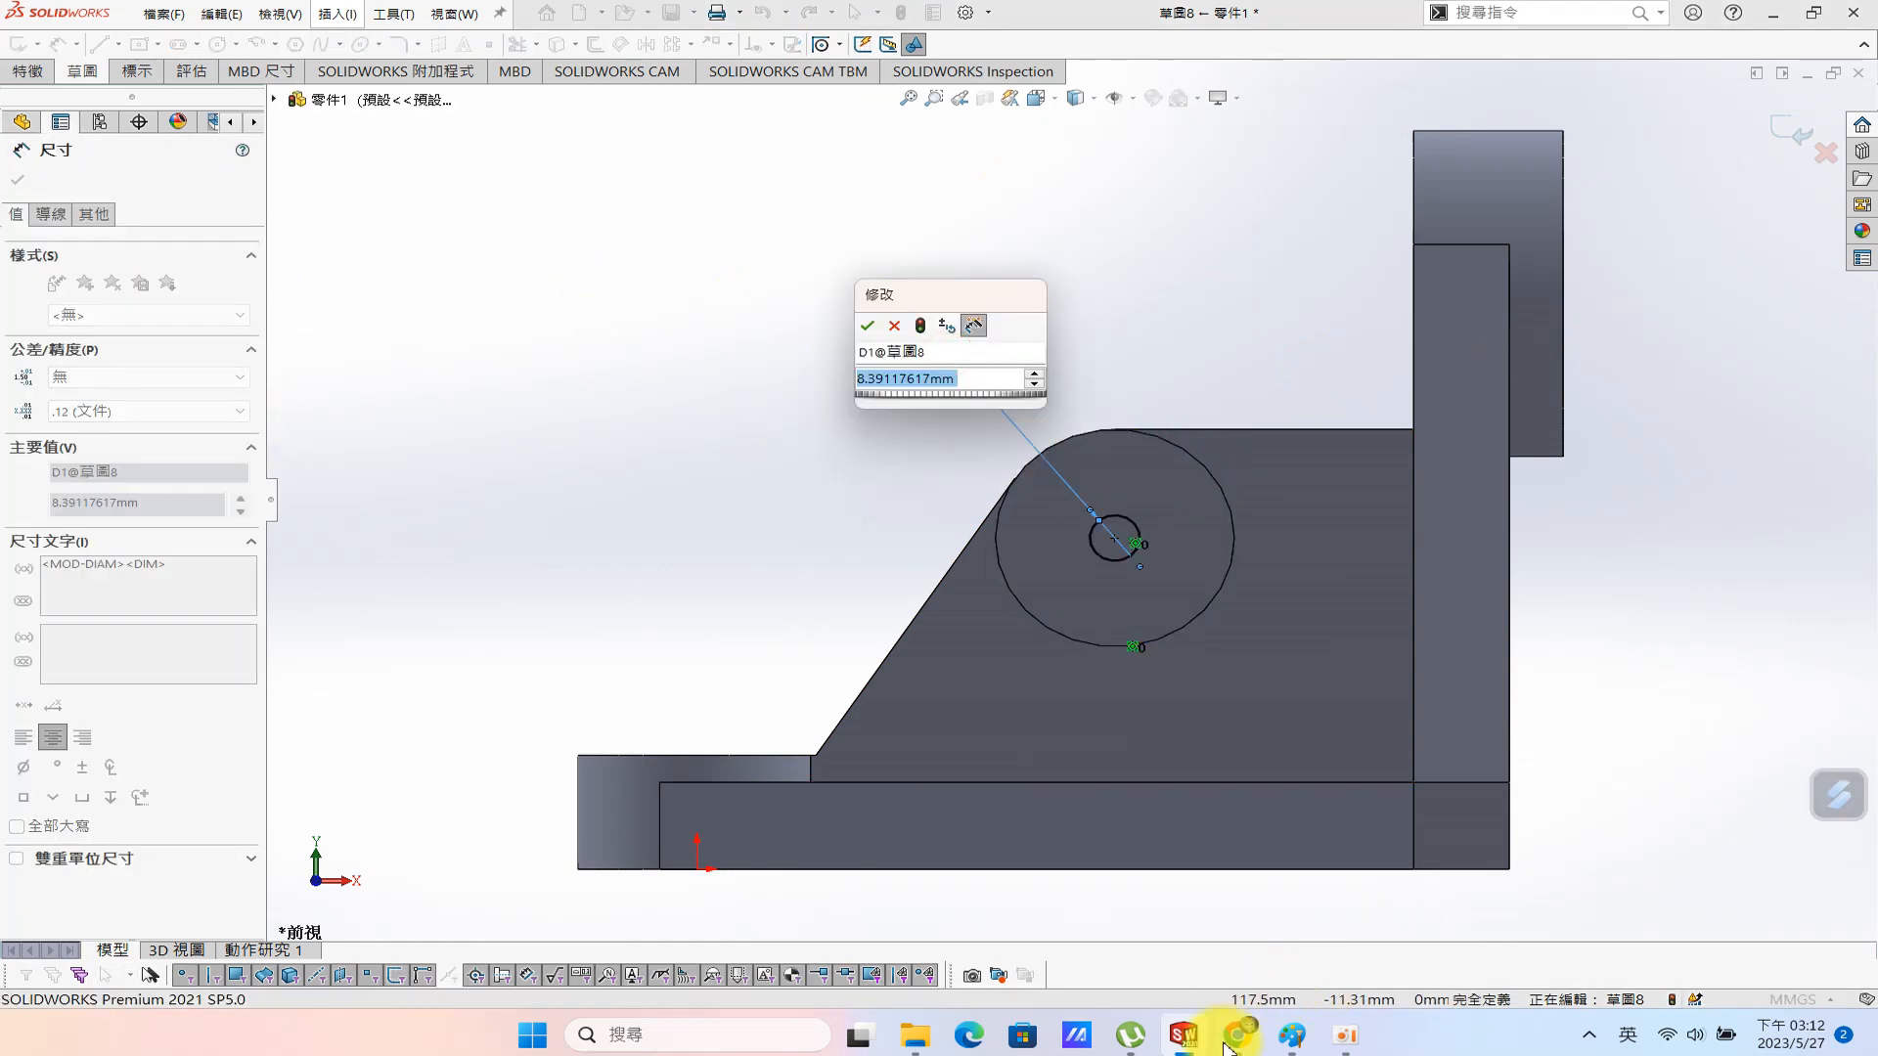
left_click(1291, 1035)
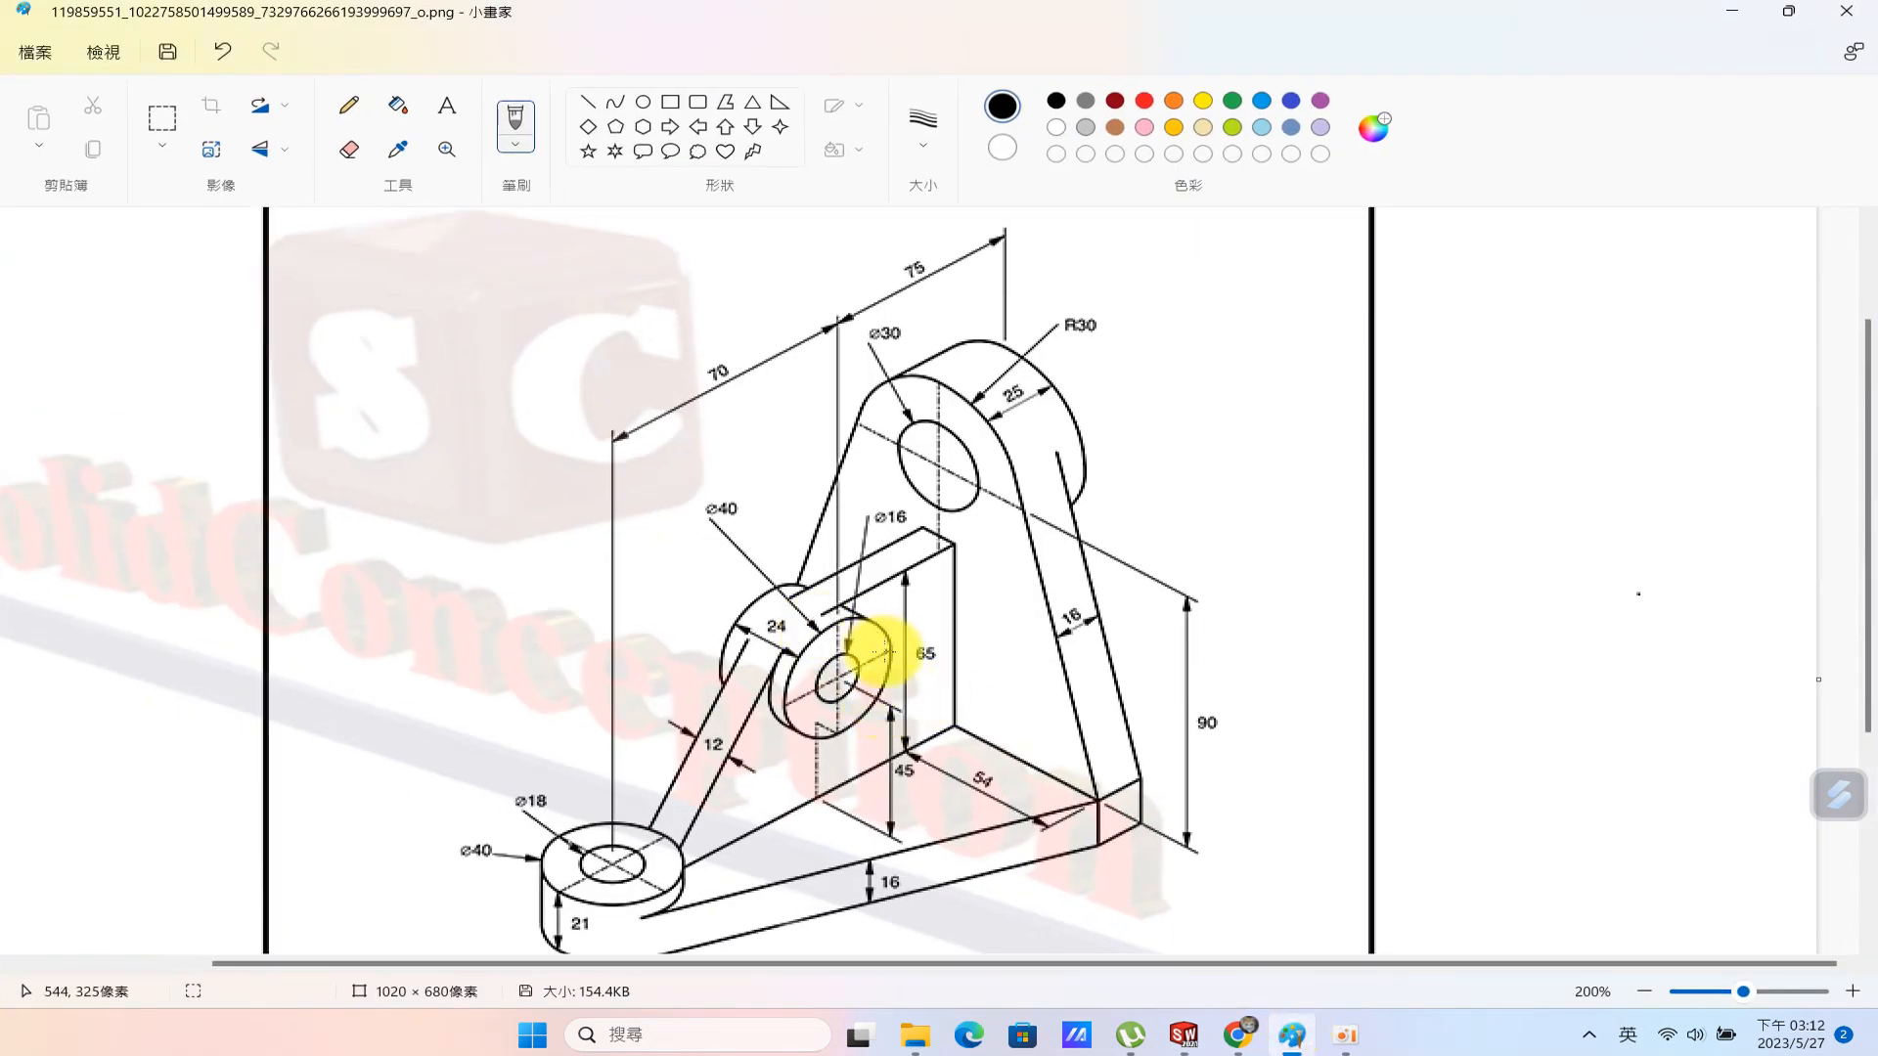
left_click(1731, 12)
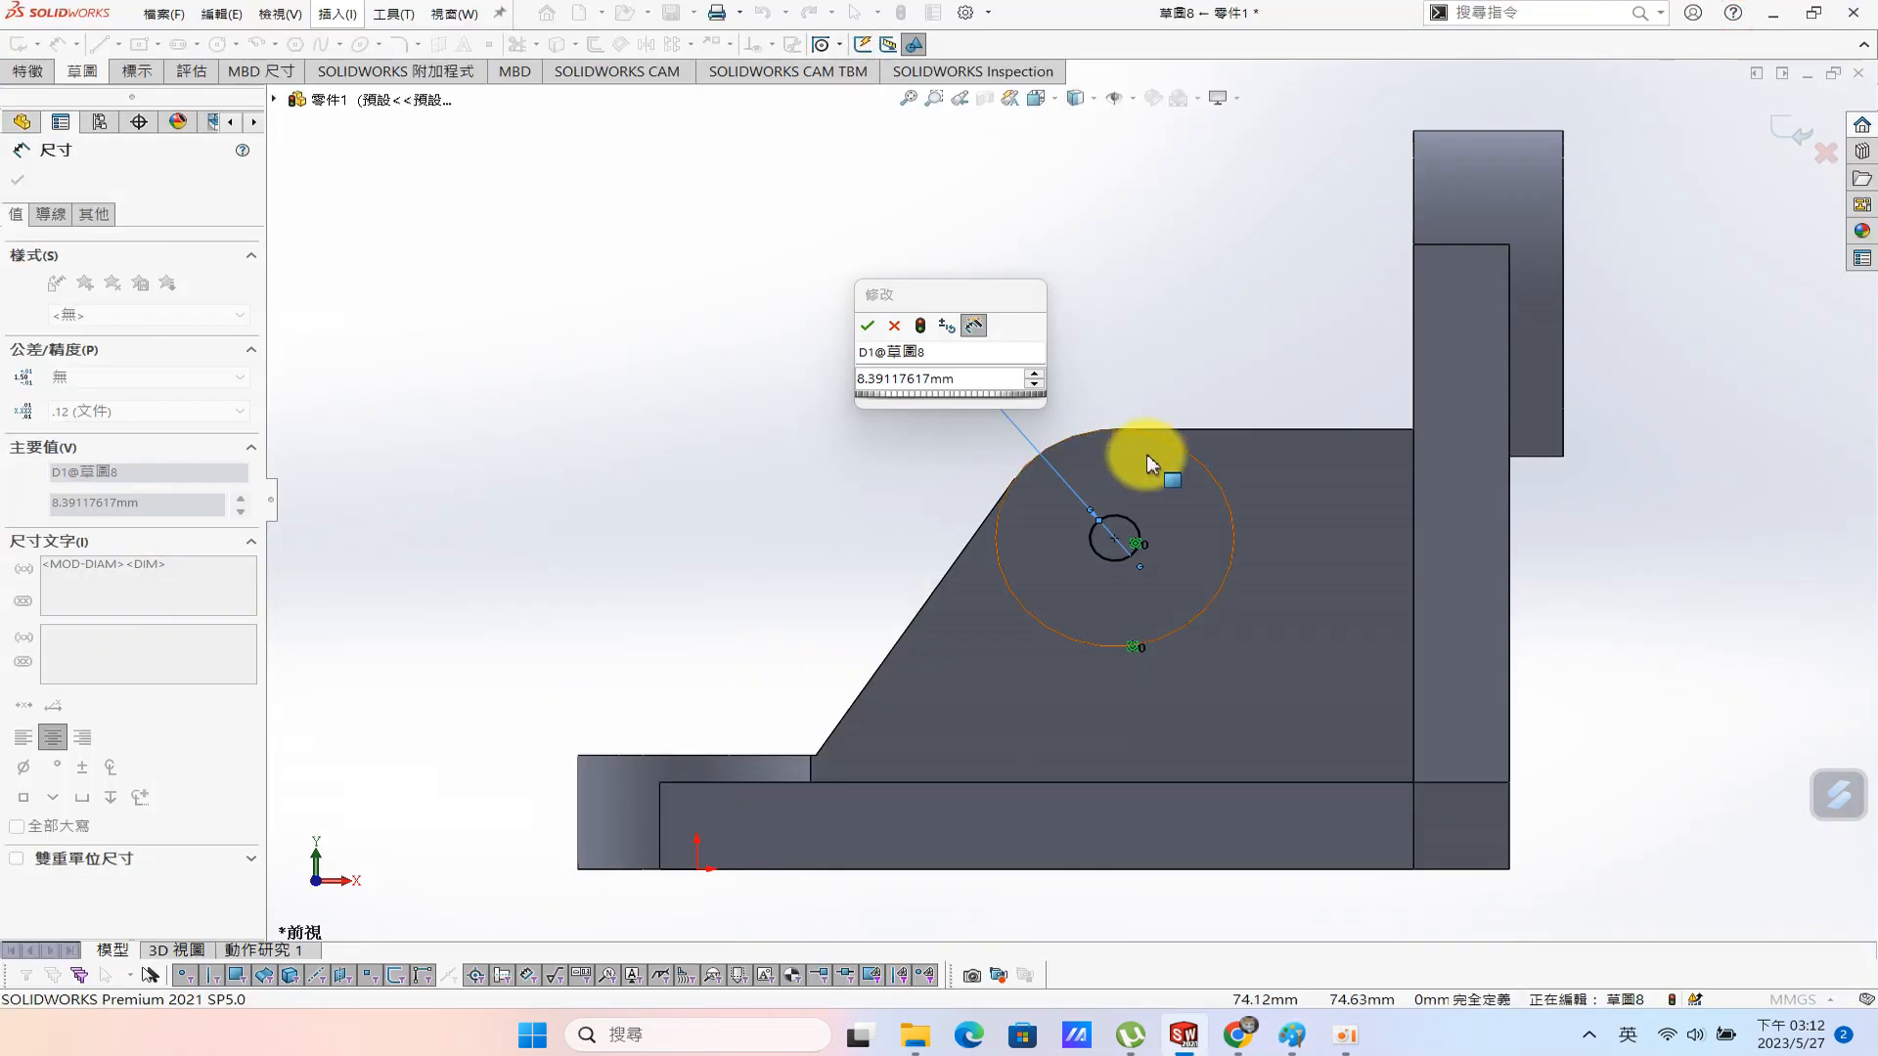
left_click(974, 379)
type("16")
key("Return")
Cut the 16 mm circle through all in both directions to open the rib boss's hole.
key("s")
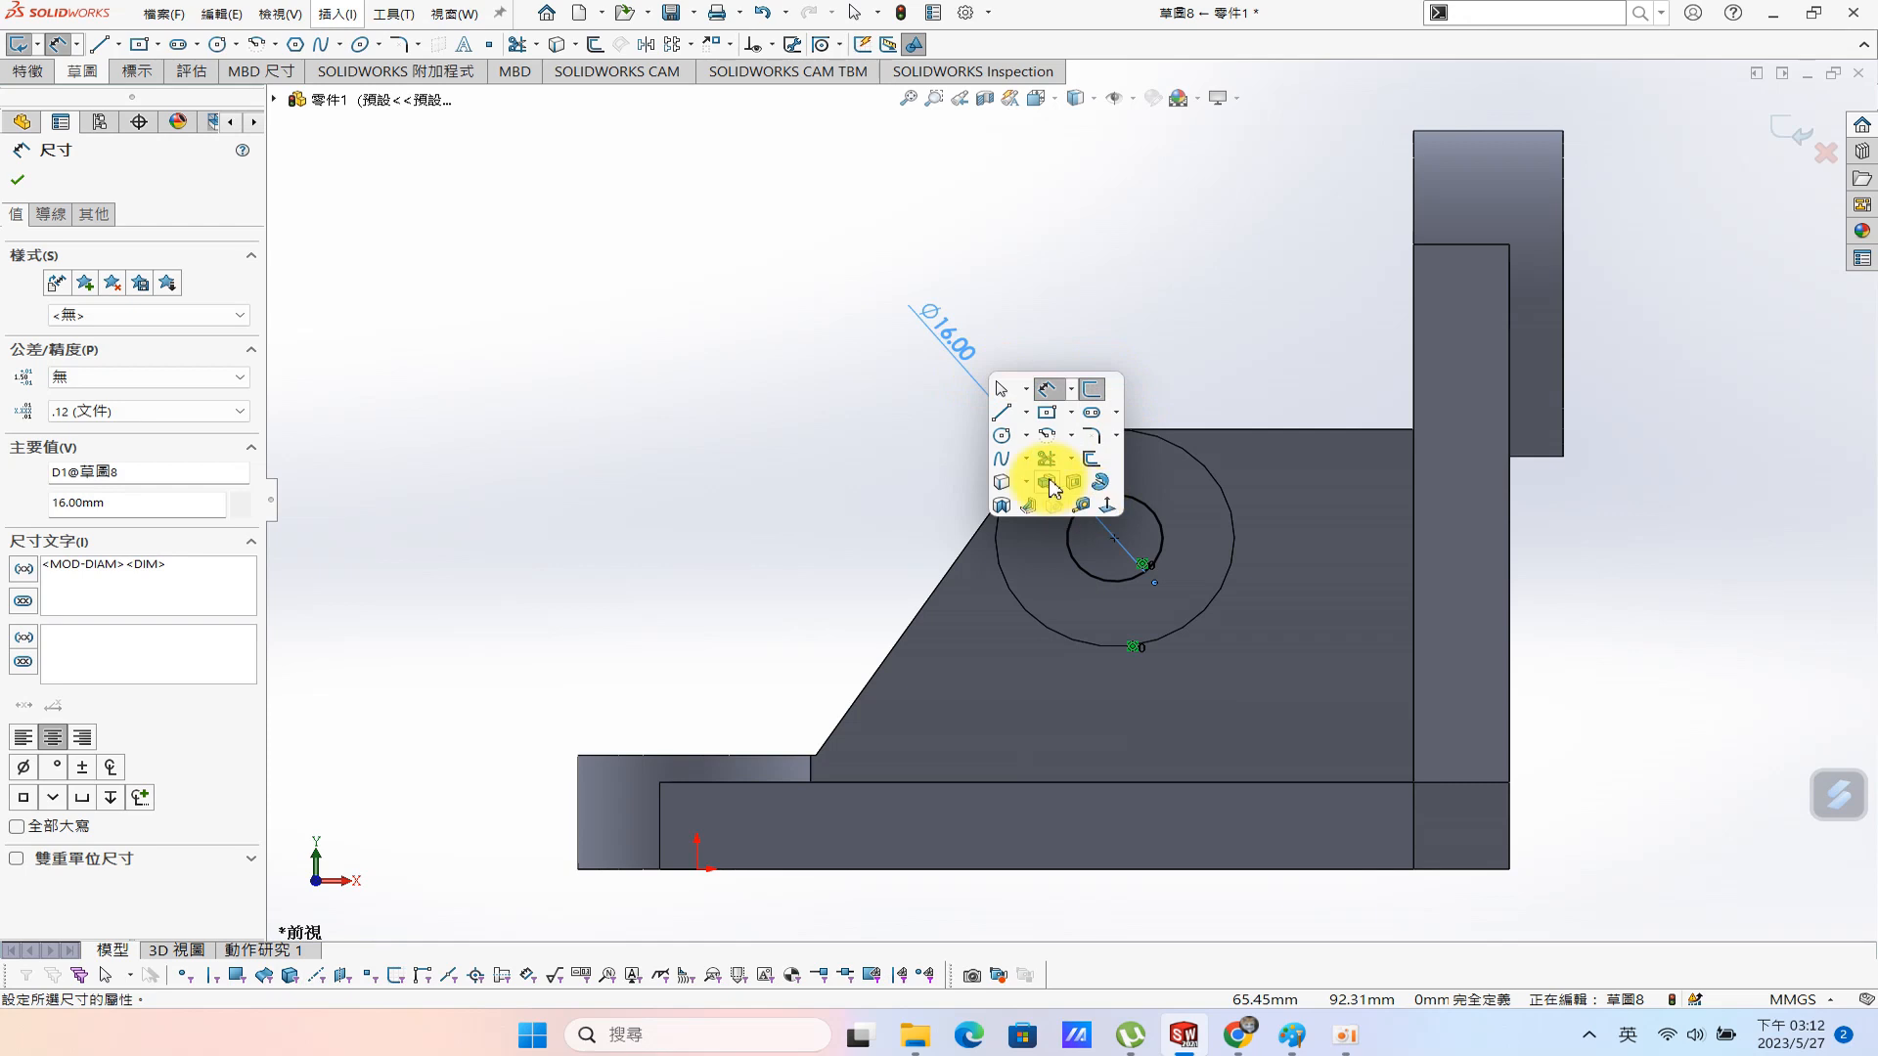
left_click(1048, 485)
left_click(235, 301)
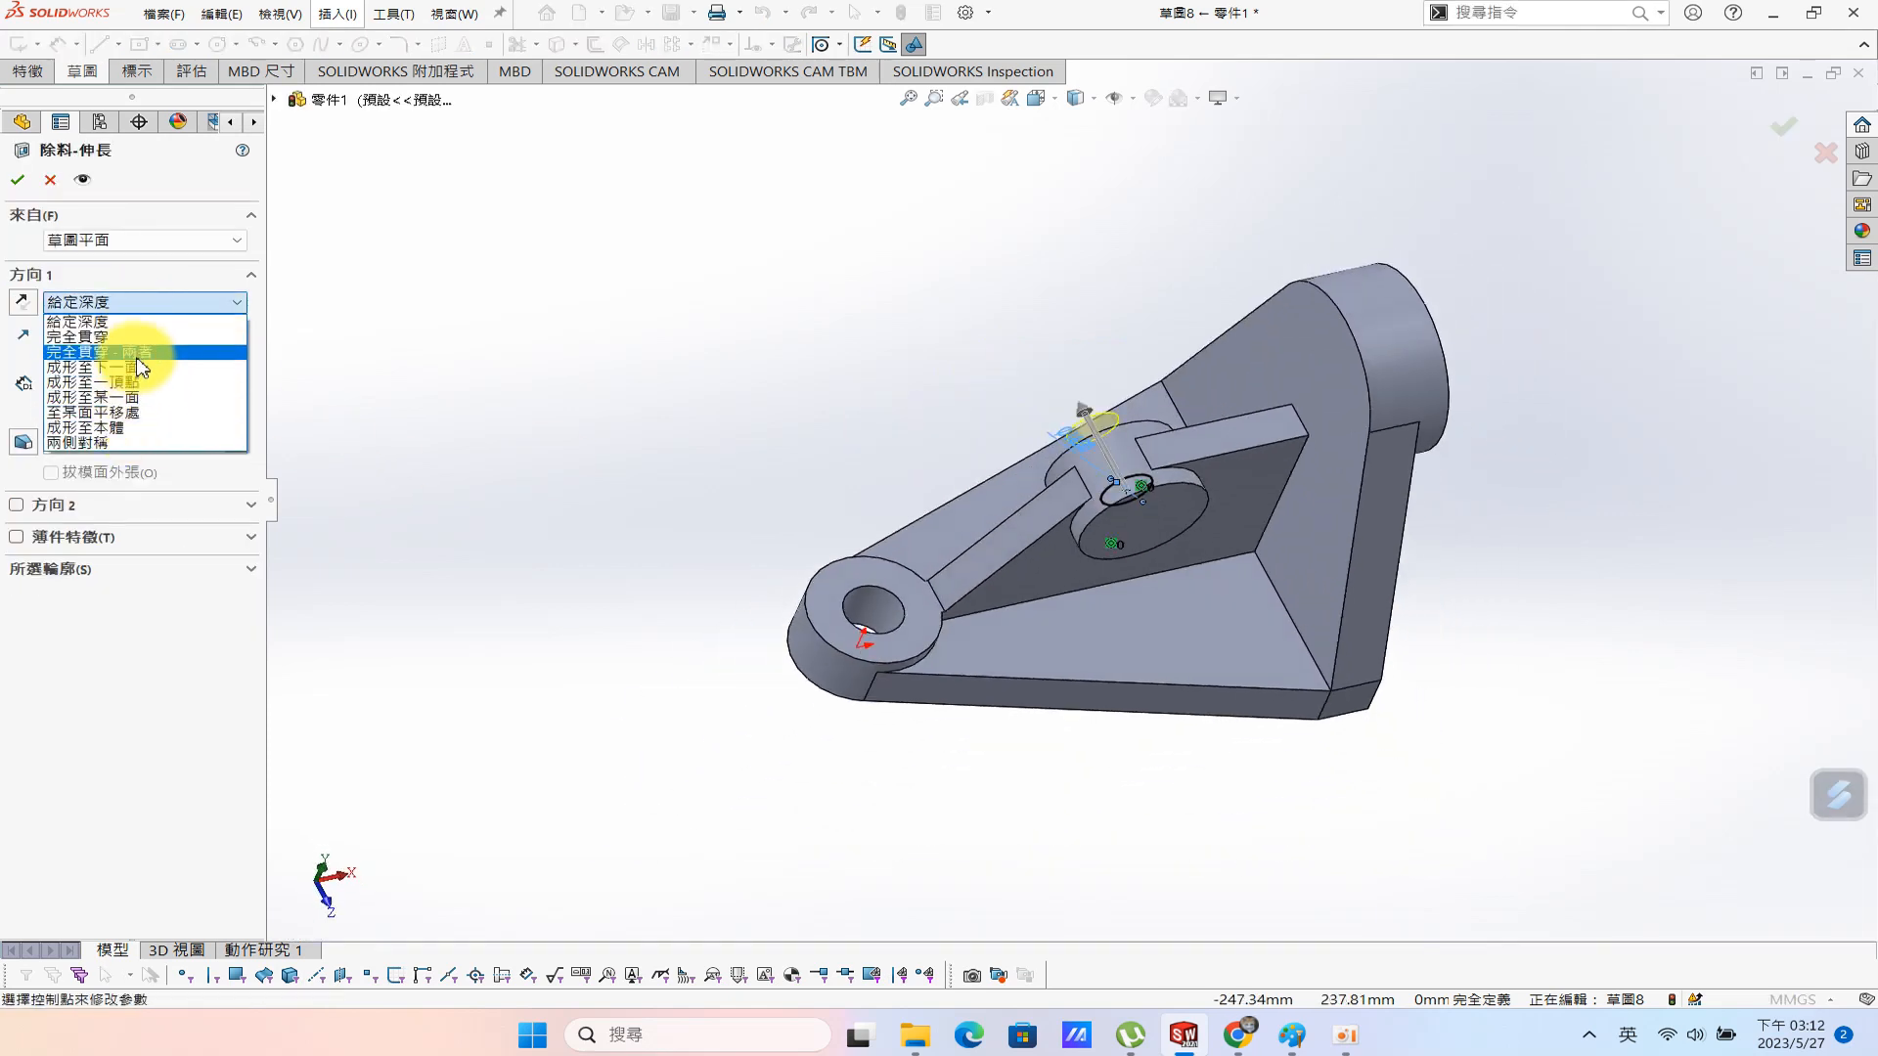
left_click(98, 352)
key("Return")
left_click(874, 608)
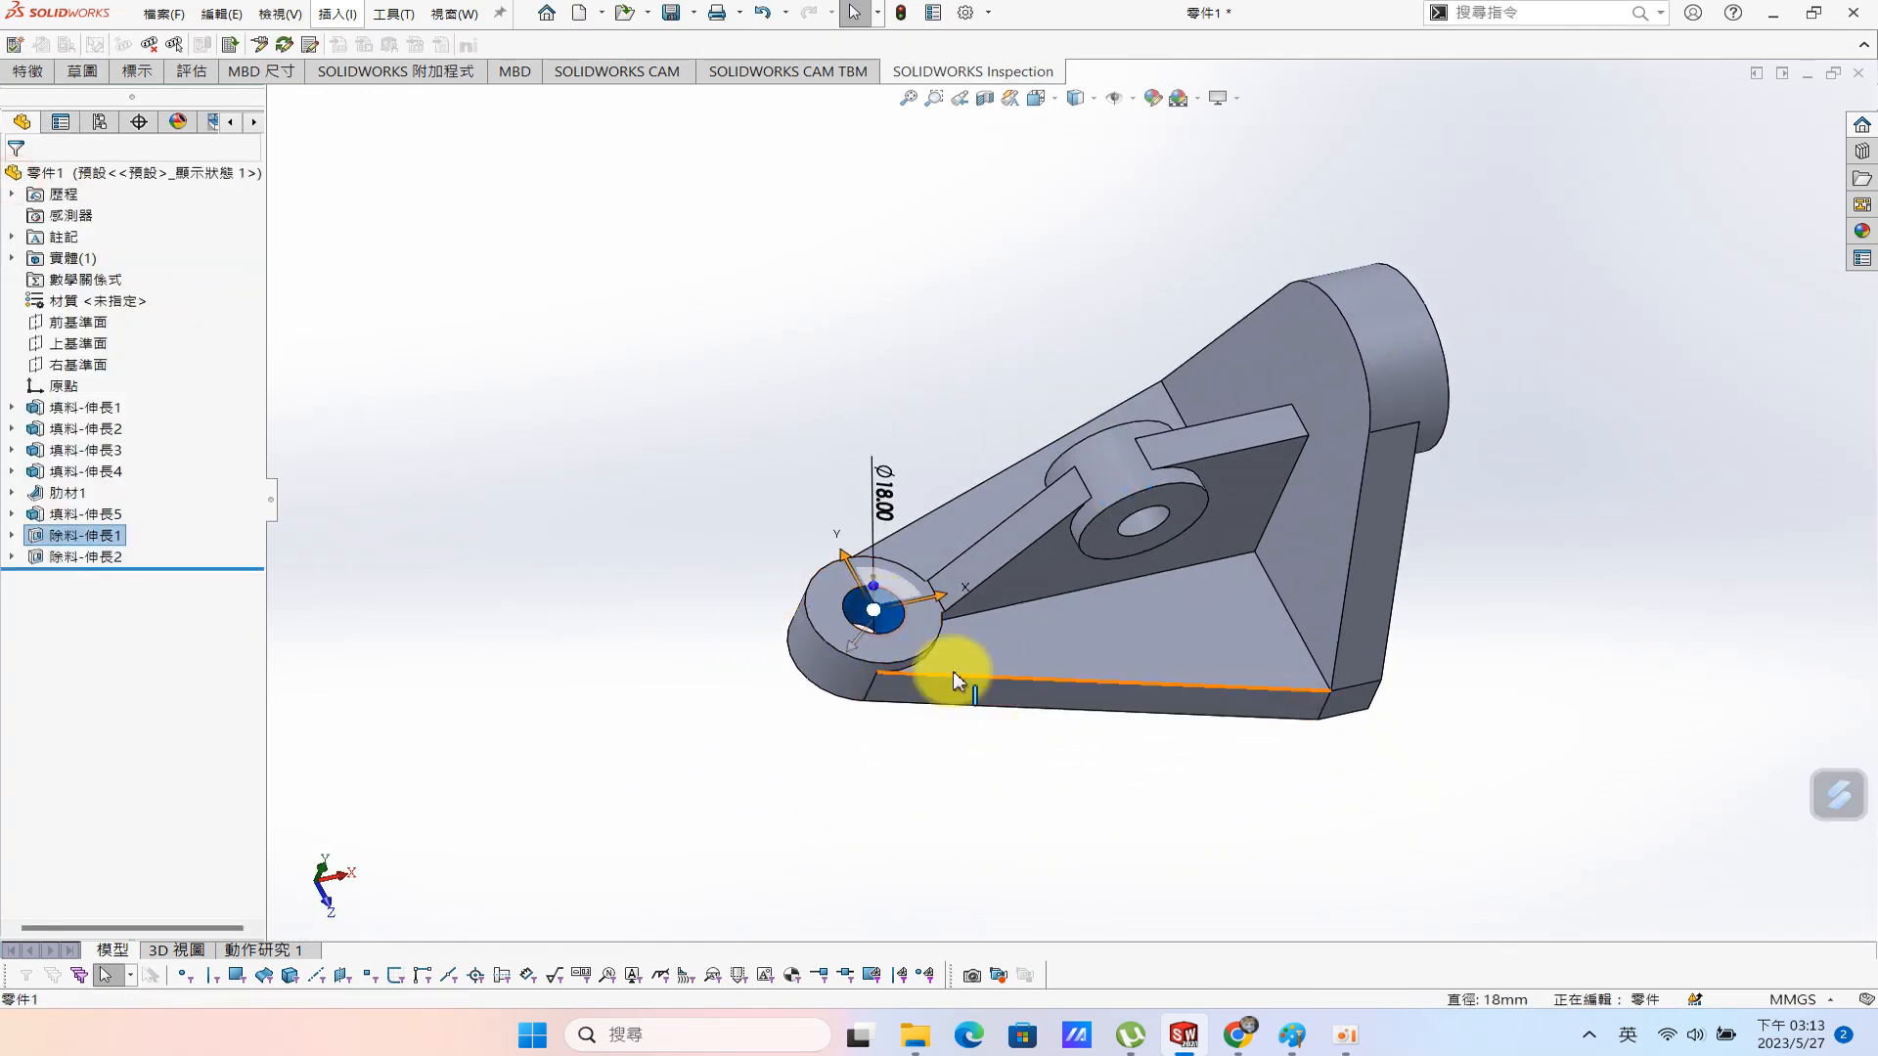
key("Escape")
Sketch a circle about 25.7 mm in diameter on the outer end face of the upright plate's boss.
left_click(1324, 365)
mouse_move(1607, 502)
middle_mouse_down()
mouse_move(1315, 456)
mouse_move(1211, 365)
middle_mouse_up()
left_click(1211, 365)
left_click(1300, 306)
key("s")
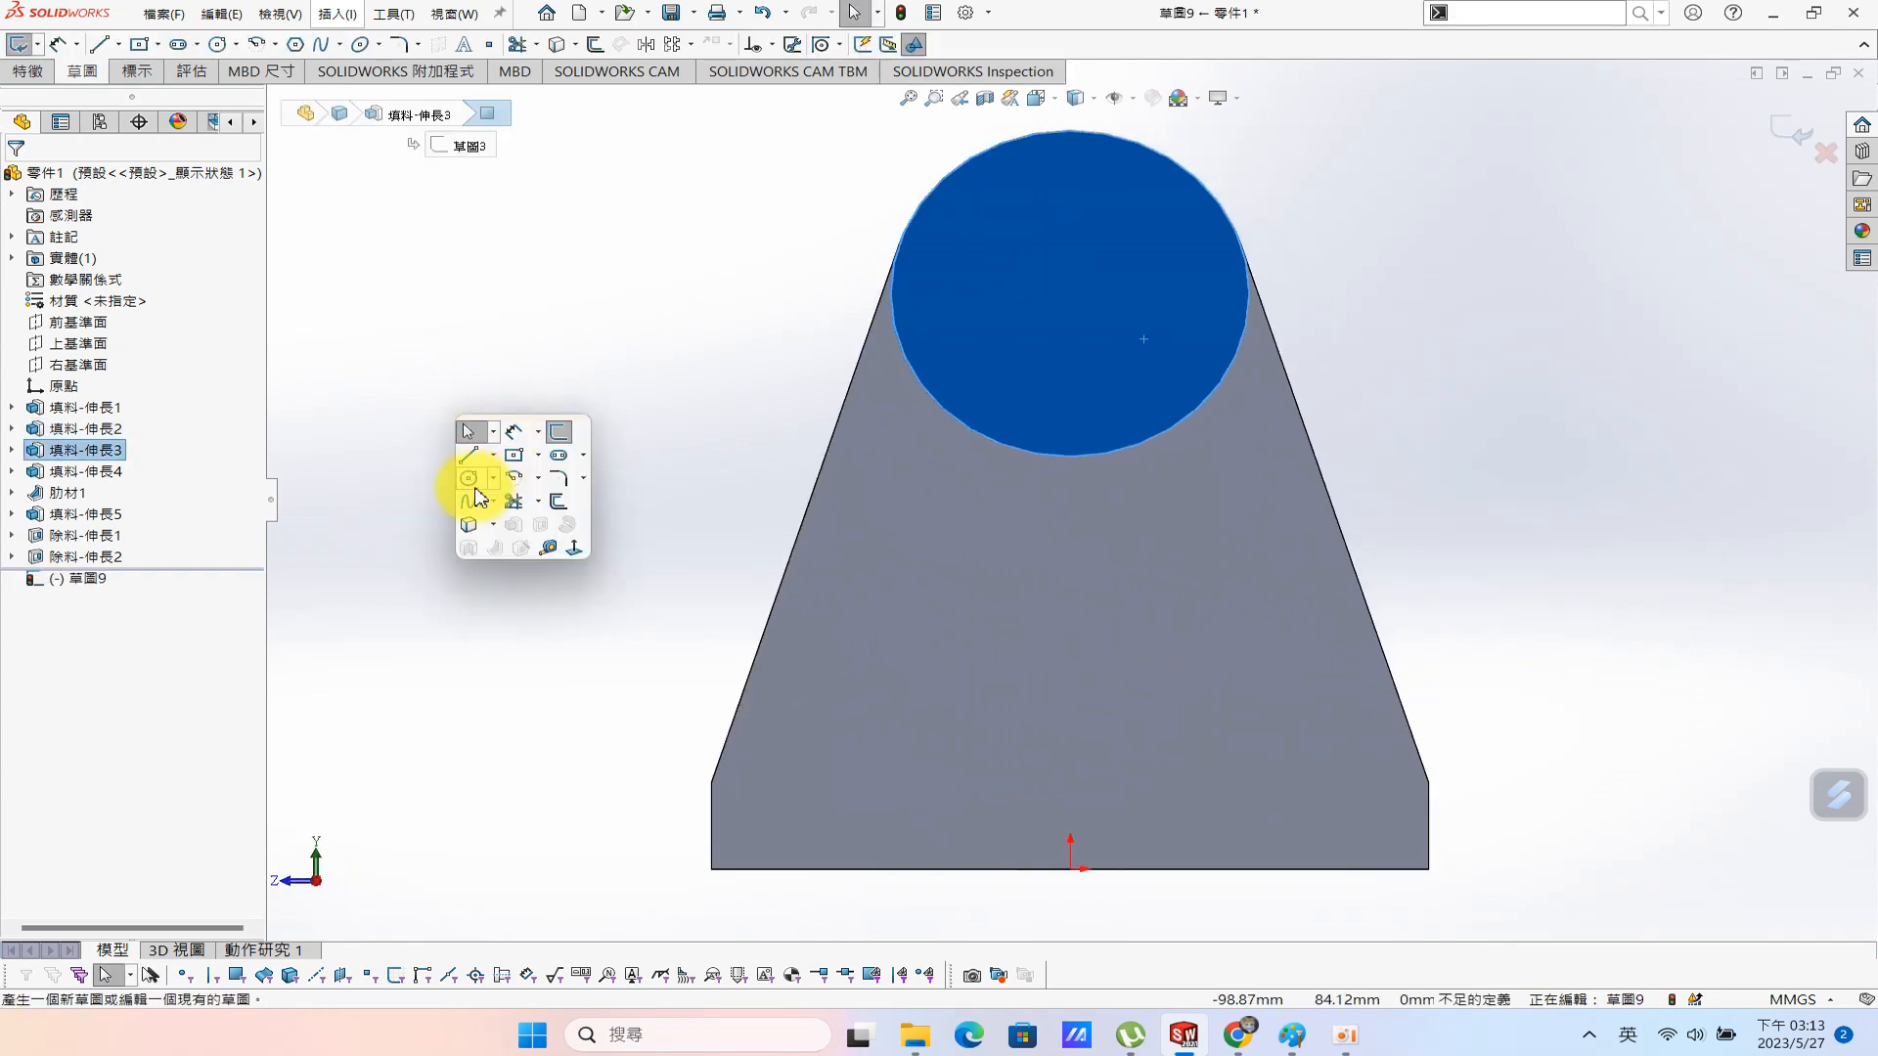
left_click(468, 478)
left_click_drag(1046, 317, 1101, 368)
key("s")
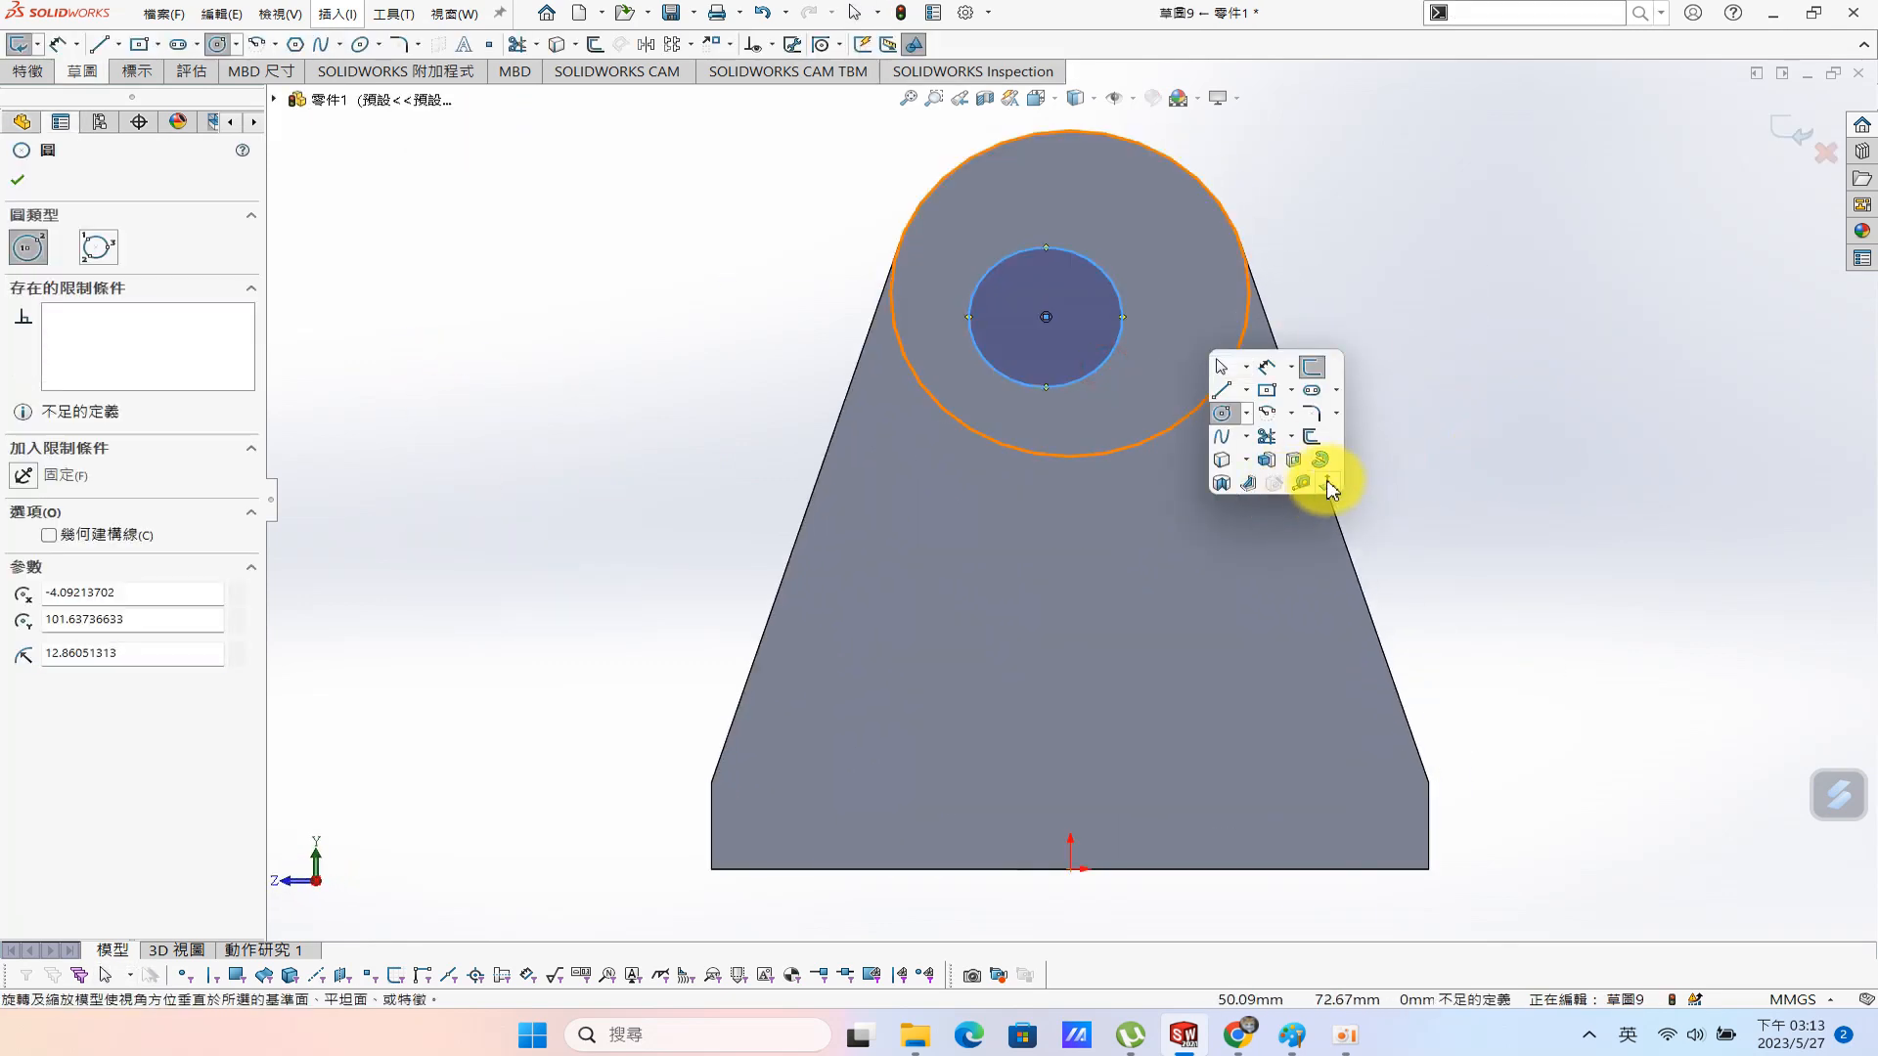
key("Escape")
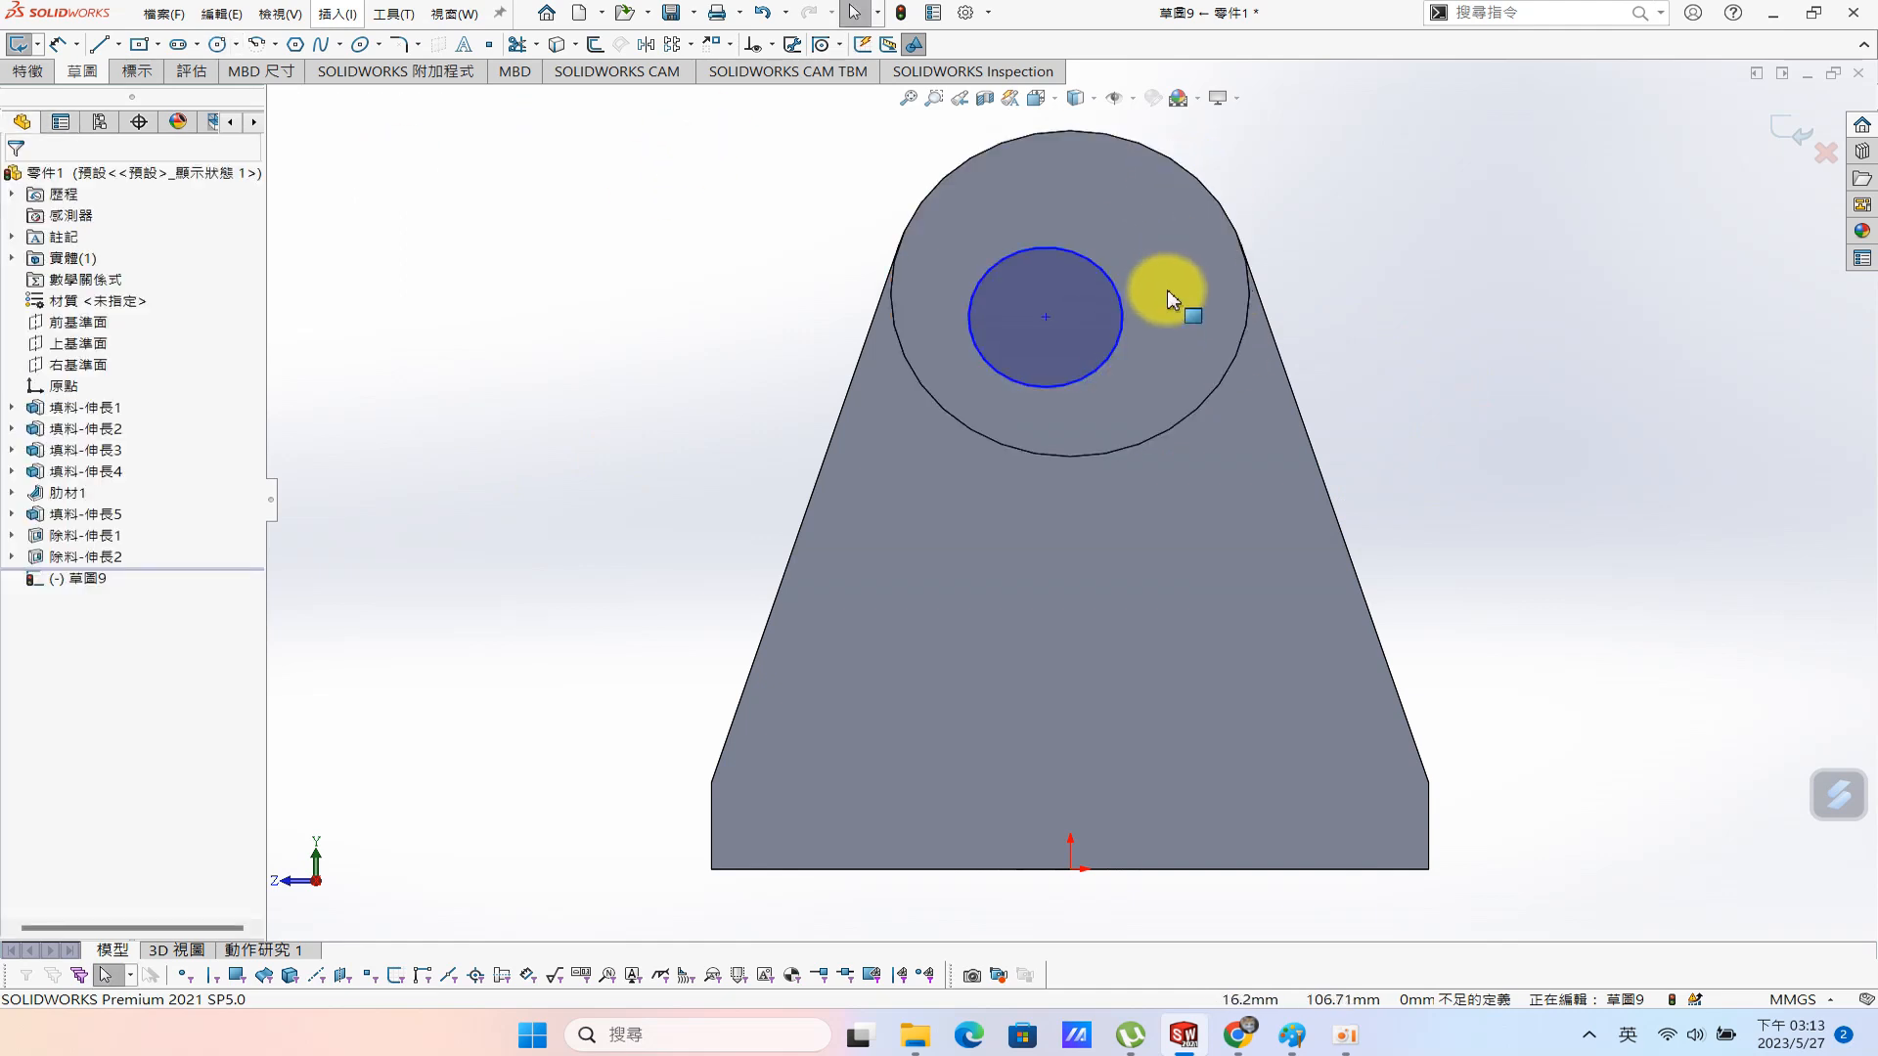
Make the new circle concentric with the upper boss's outer edge.
left_click(1201, 183)
left_click(1105, 277, "ctrl")
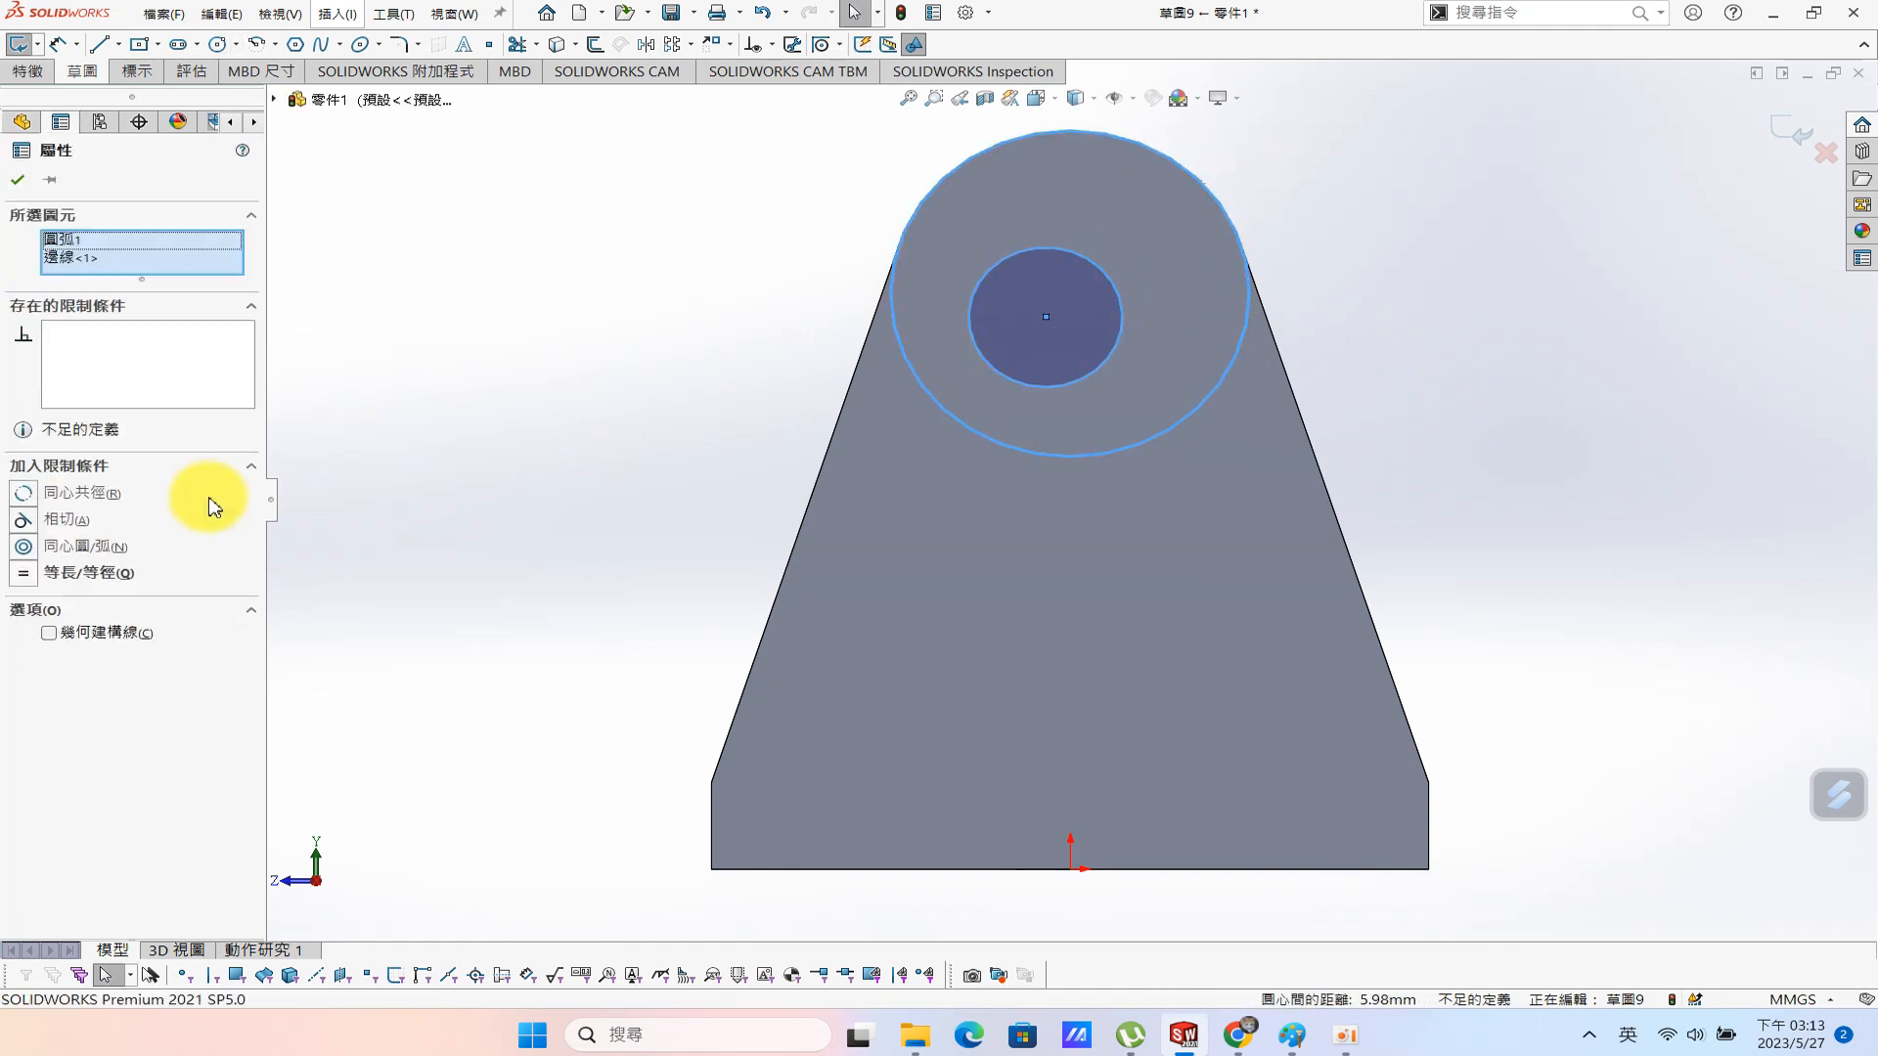
left_click(68, 513)
left_click(29, 146)
Dimension the upper boss's circle to 30 mm in diameter.
key("s")
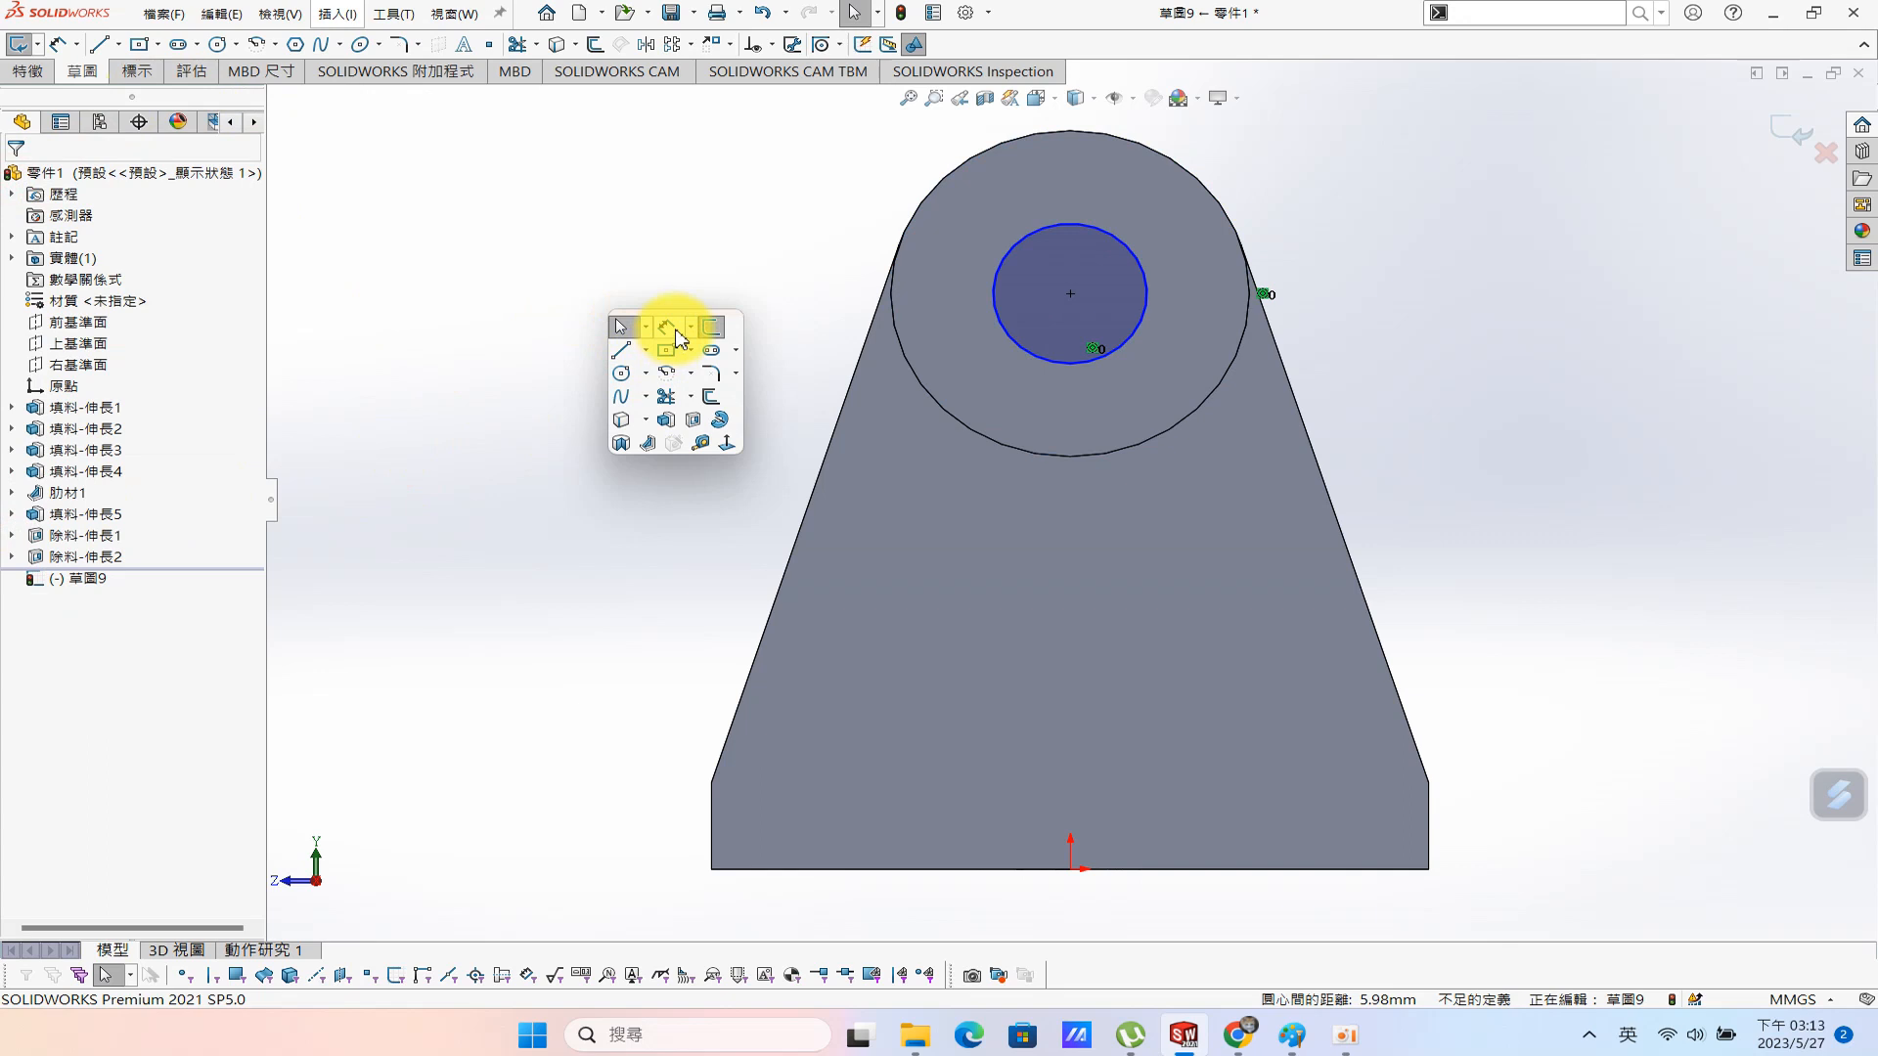
left_click(671, 325)
left_click(1142, 278)
left_click(1257, 250)
type("30")
key("Return")
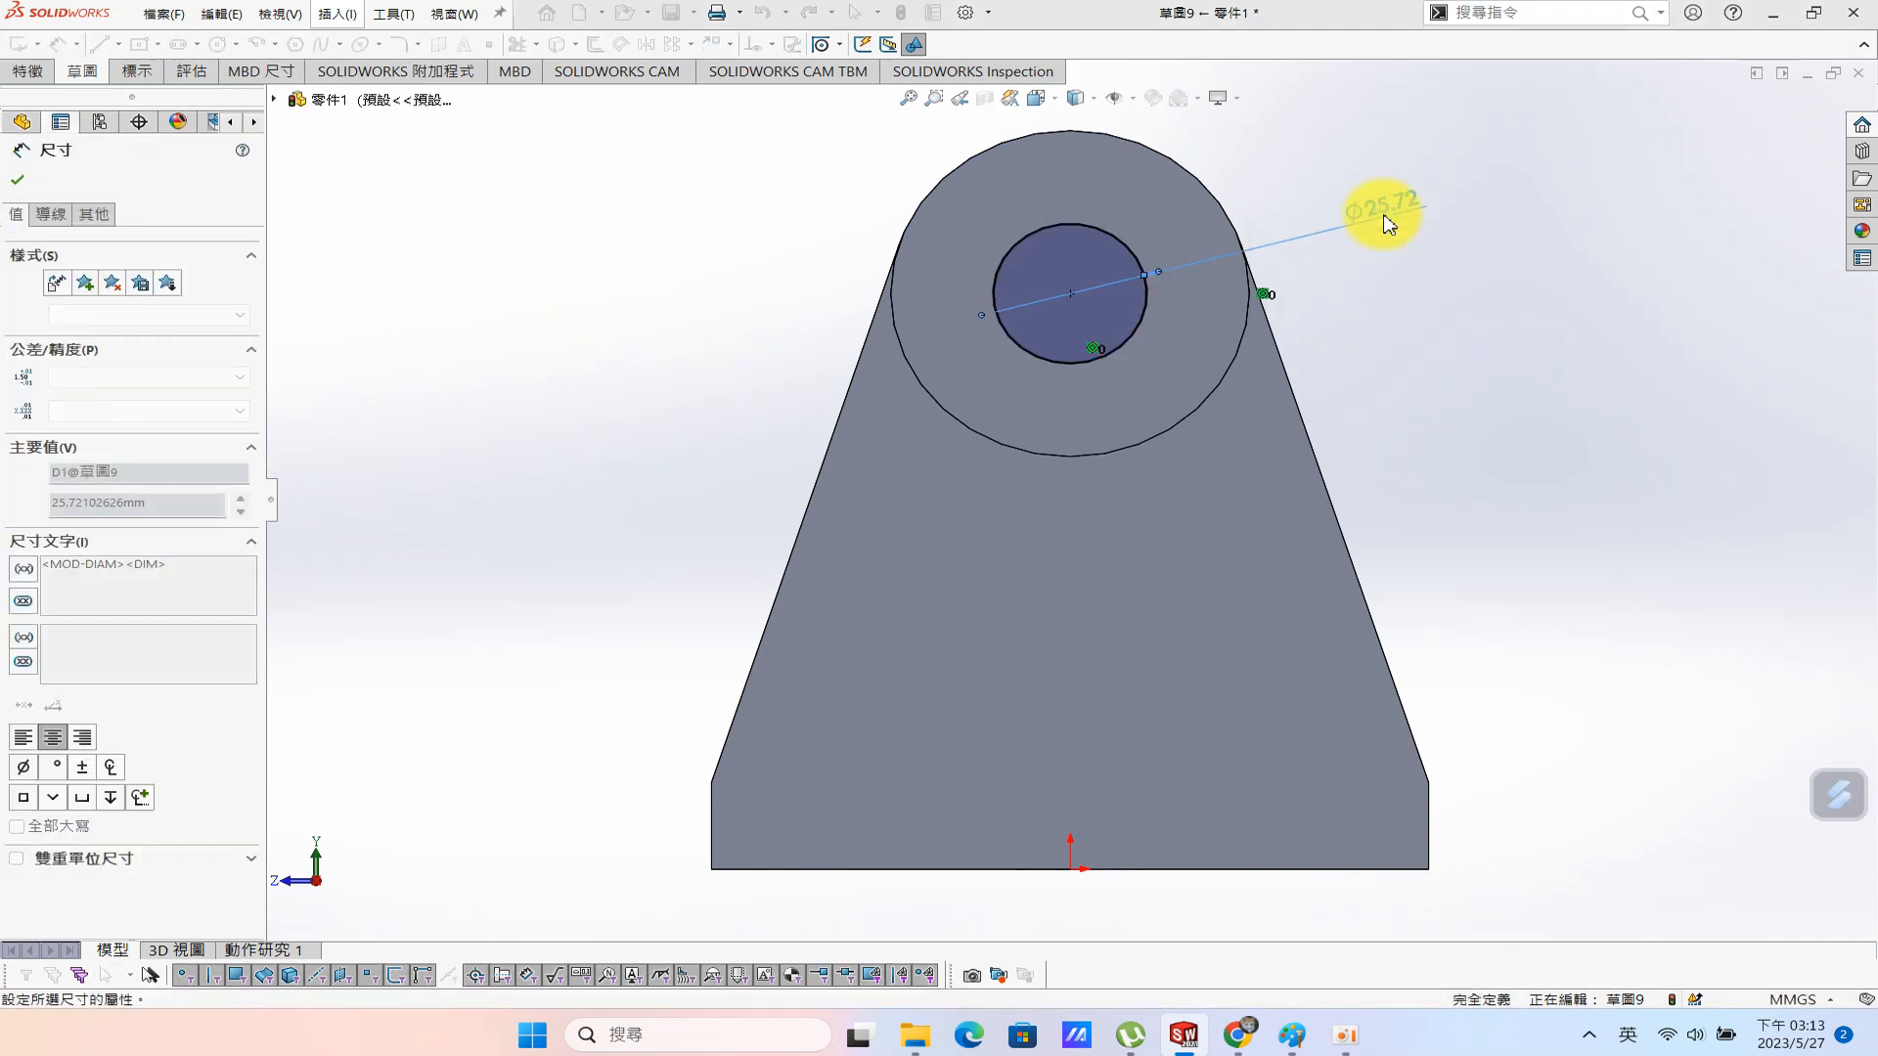
Cut the 30 mm circle all the way through the upper boss and upright plate.
key("s")
left_click(1496, 328)
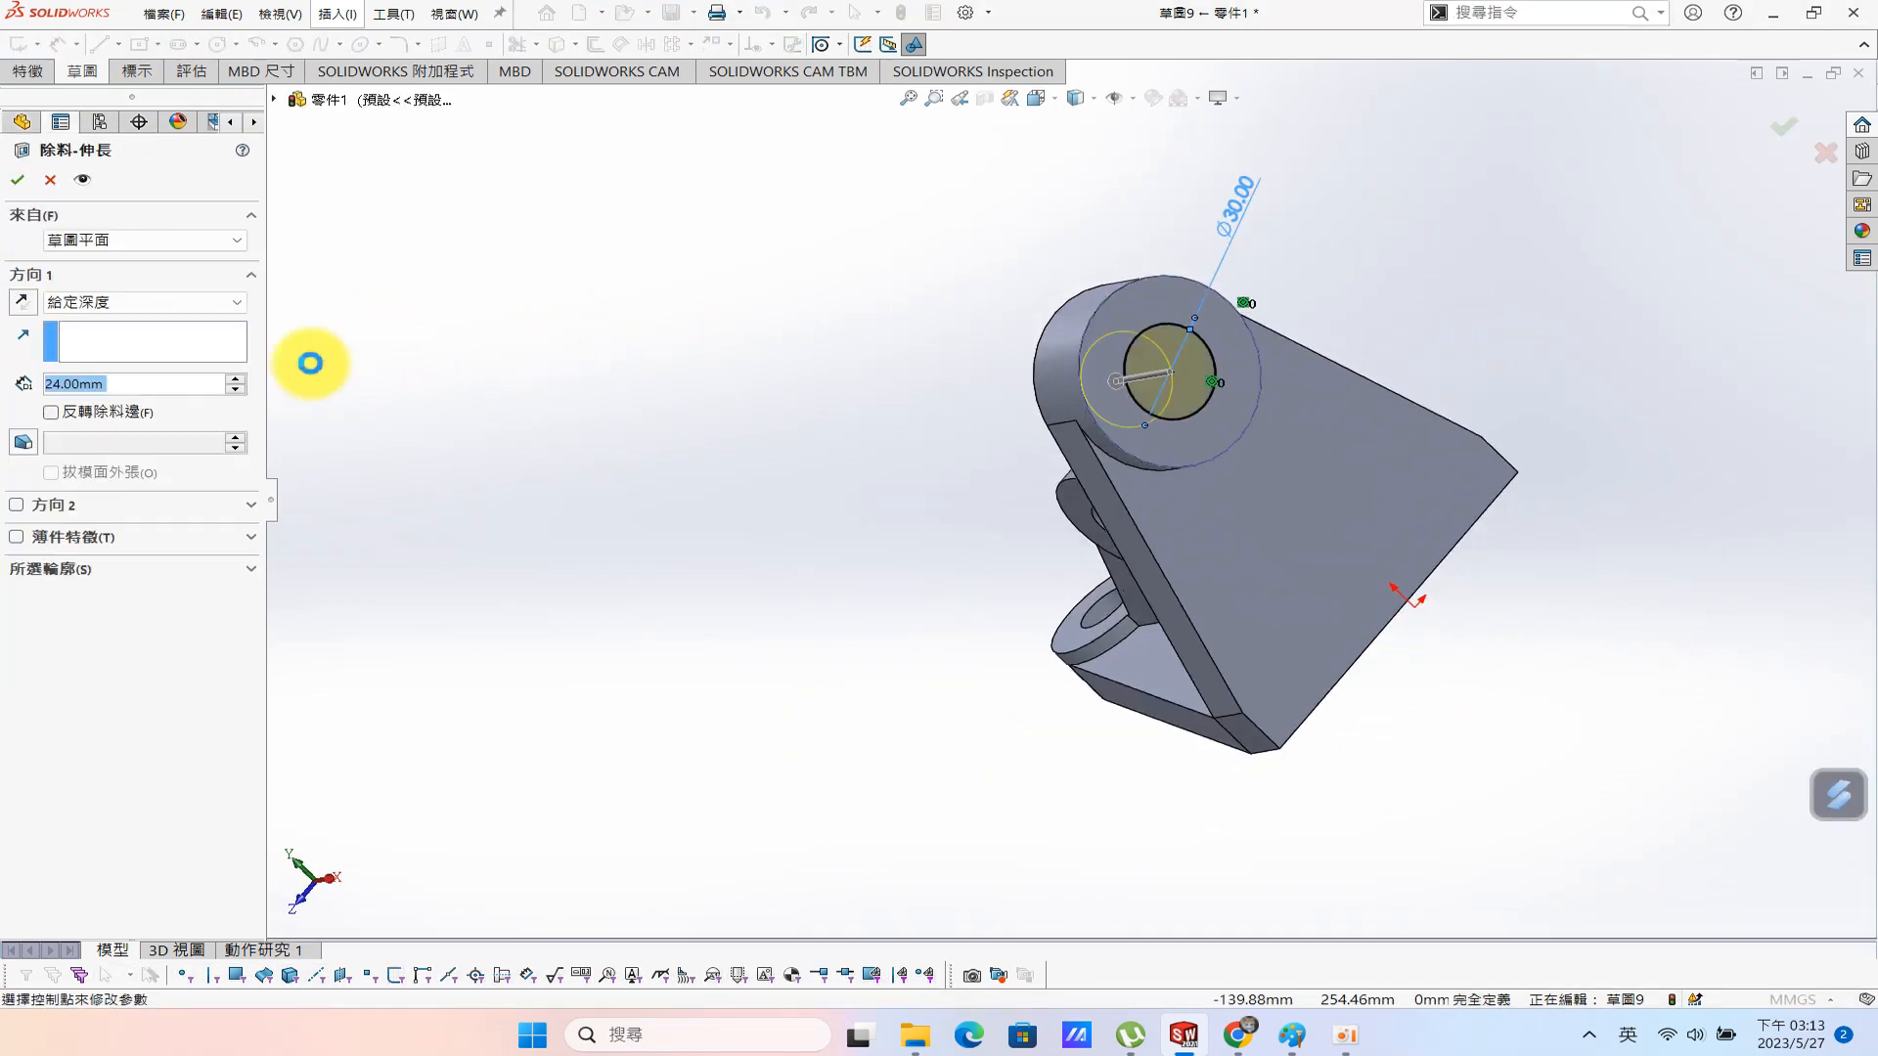
left_click(127, 302)
left_click(122, 354)
left_click(18, 179)
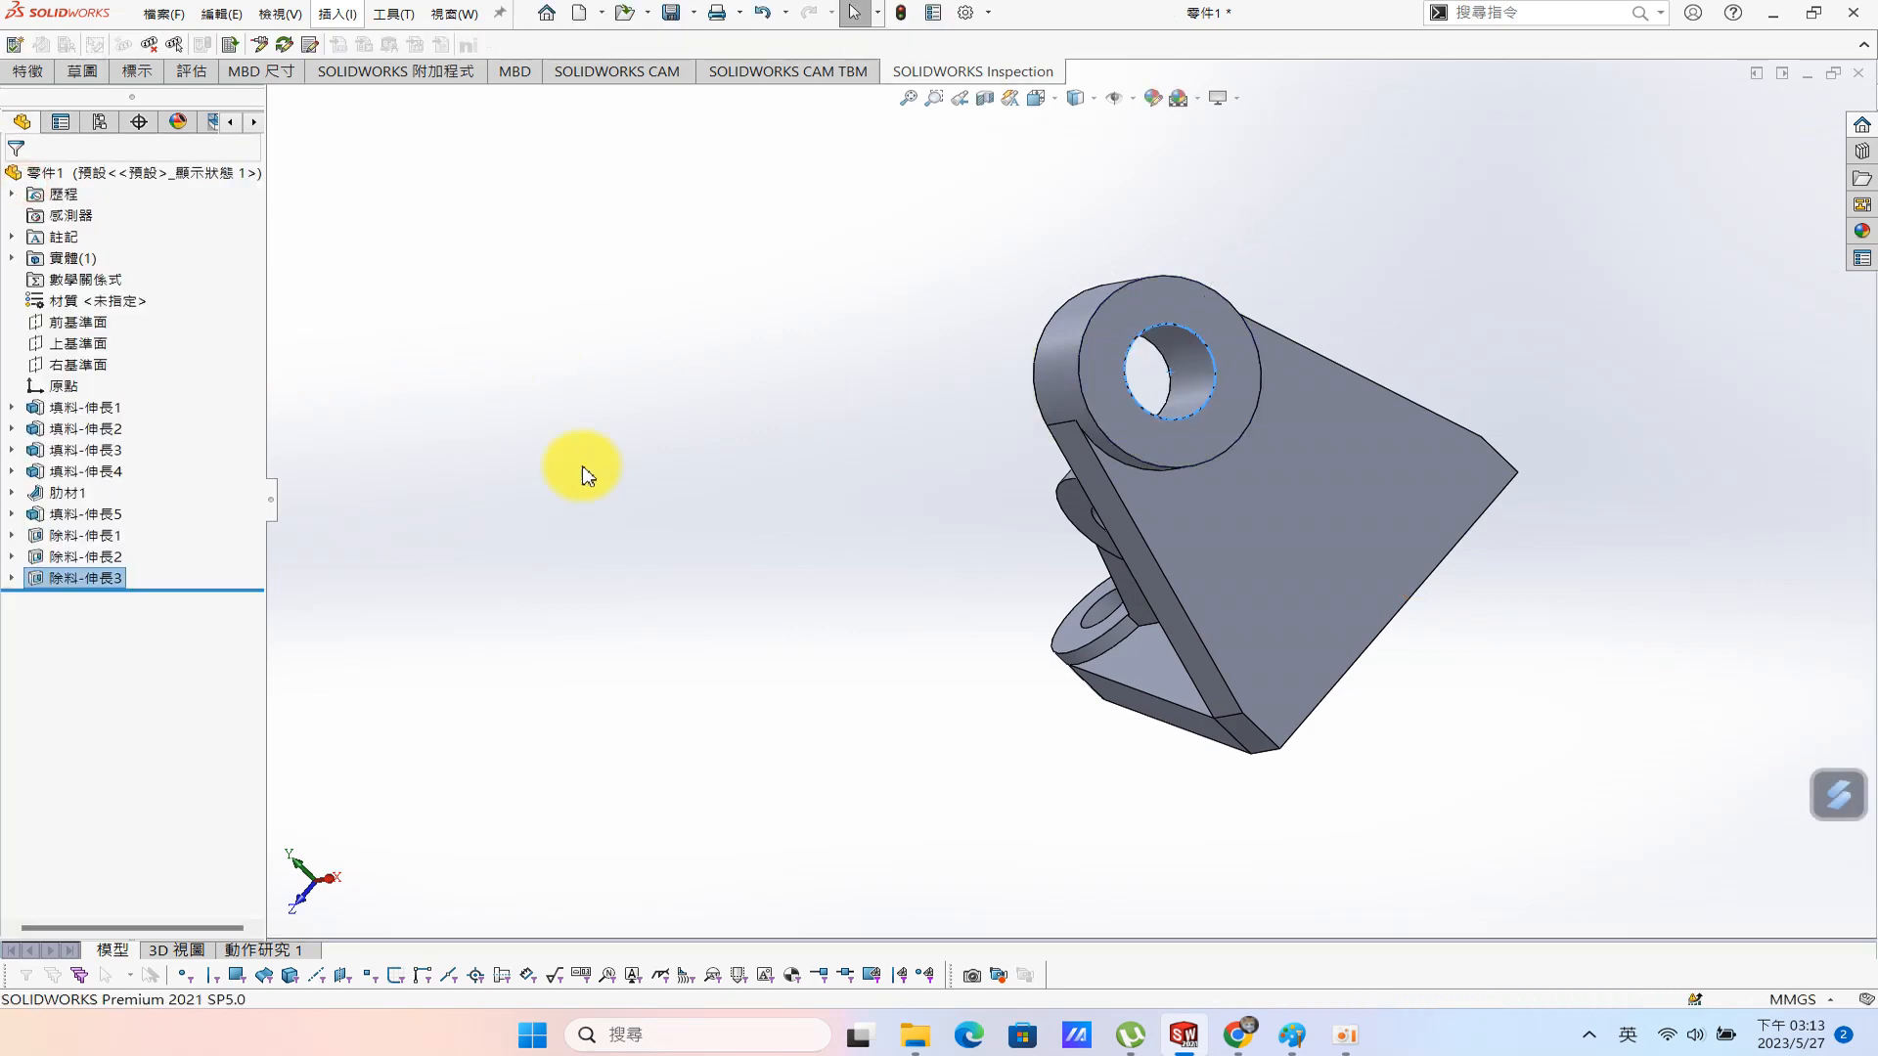
Switch to the reference drawing in Paint and examine its dimensions to check the model against them.
left_click(1240, 962)
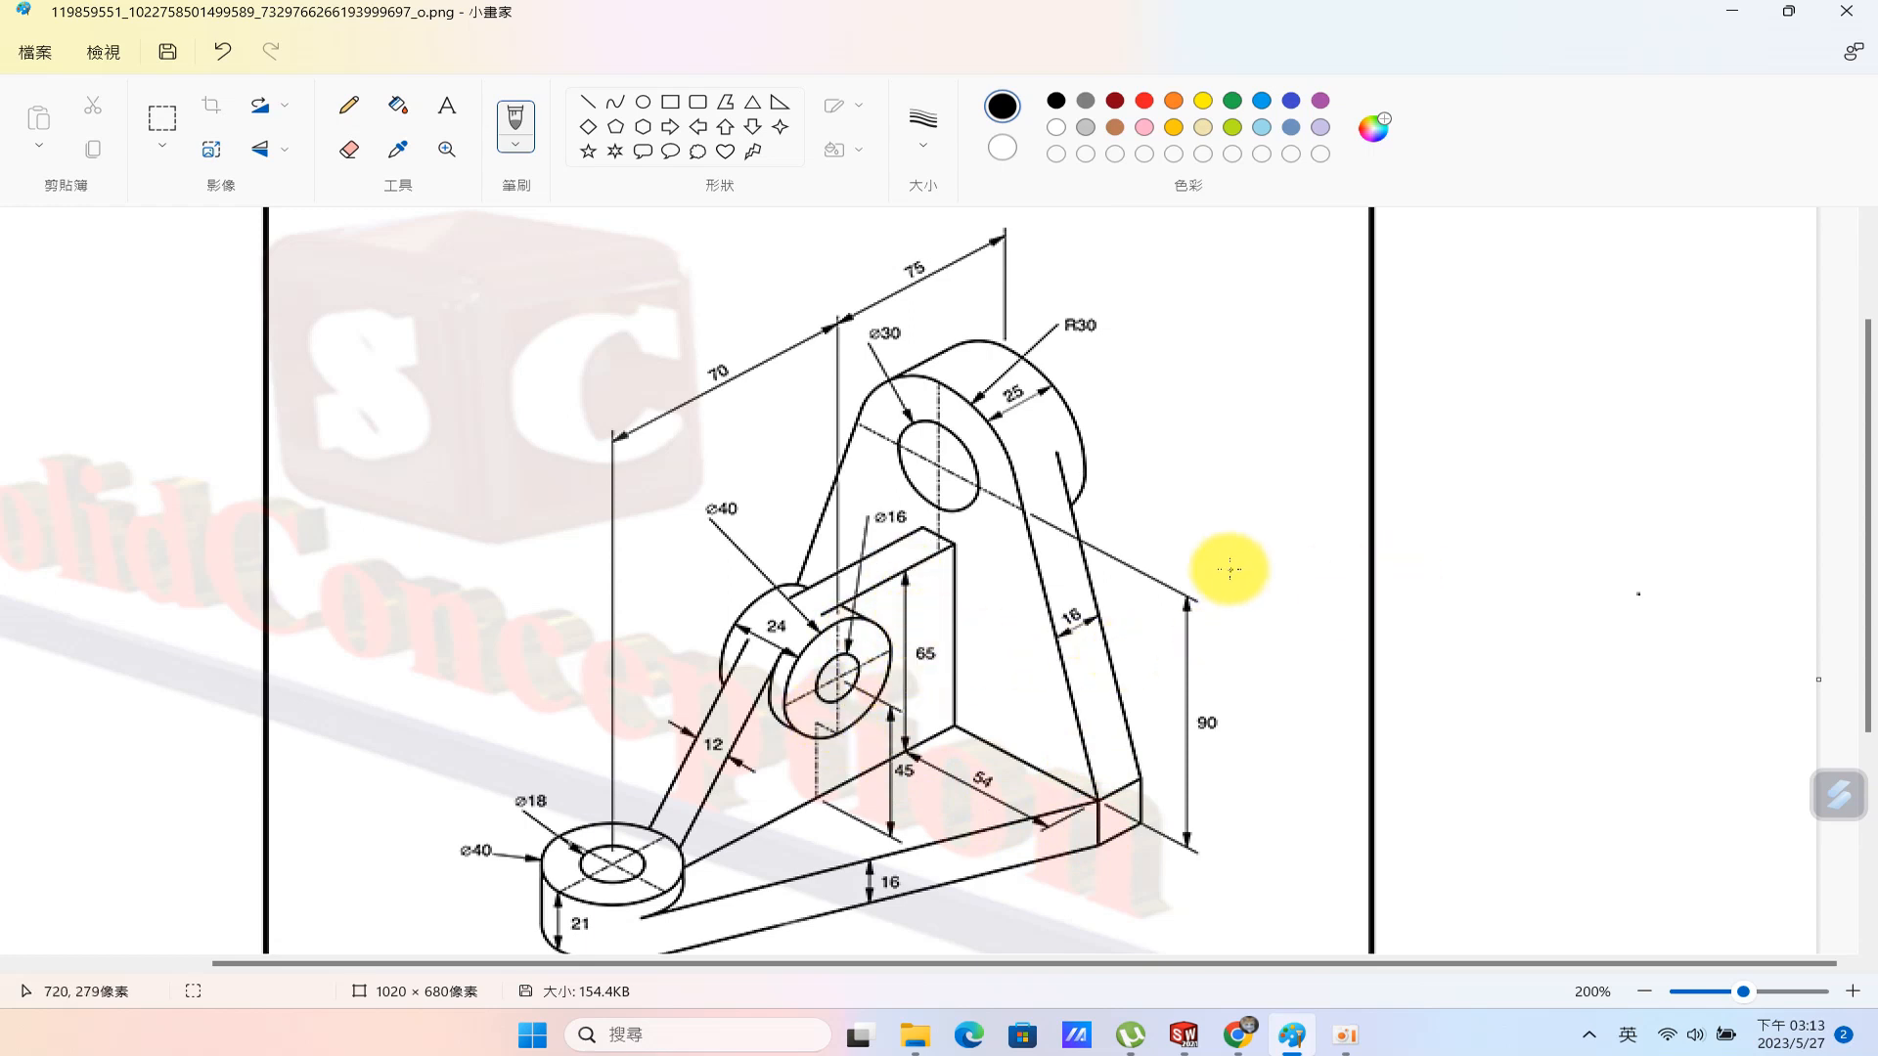
scroll(1061, 503, "down", 2)
scroll(1061, 523, "up", 2)
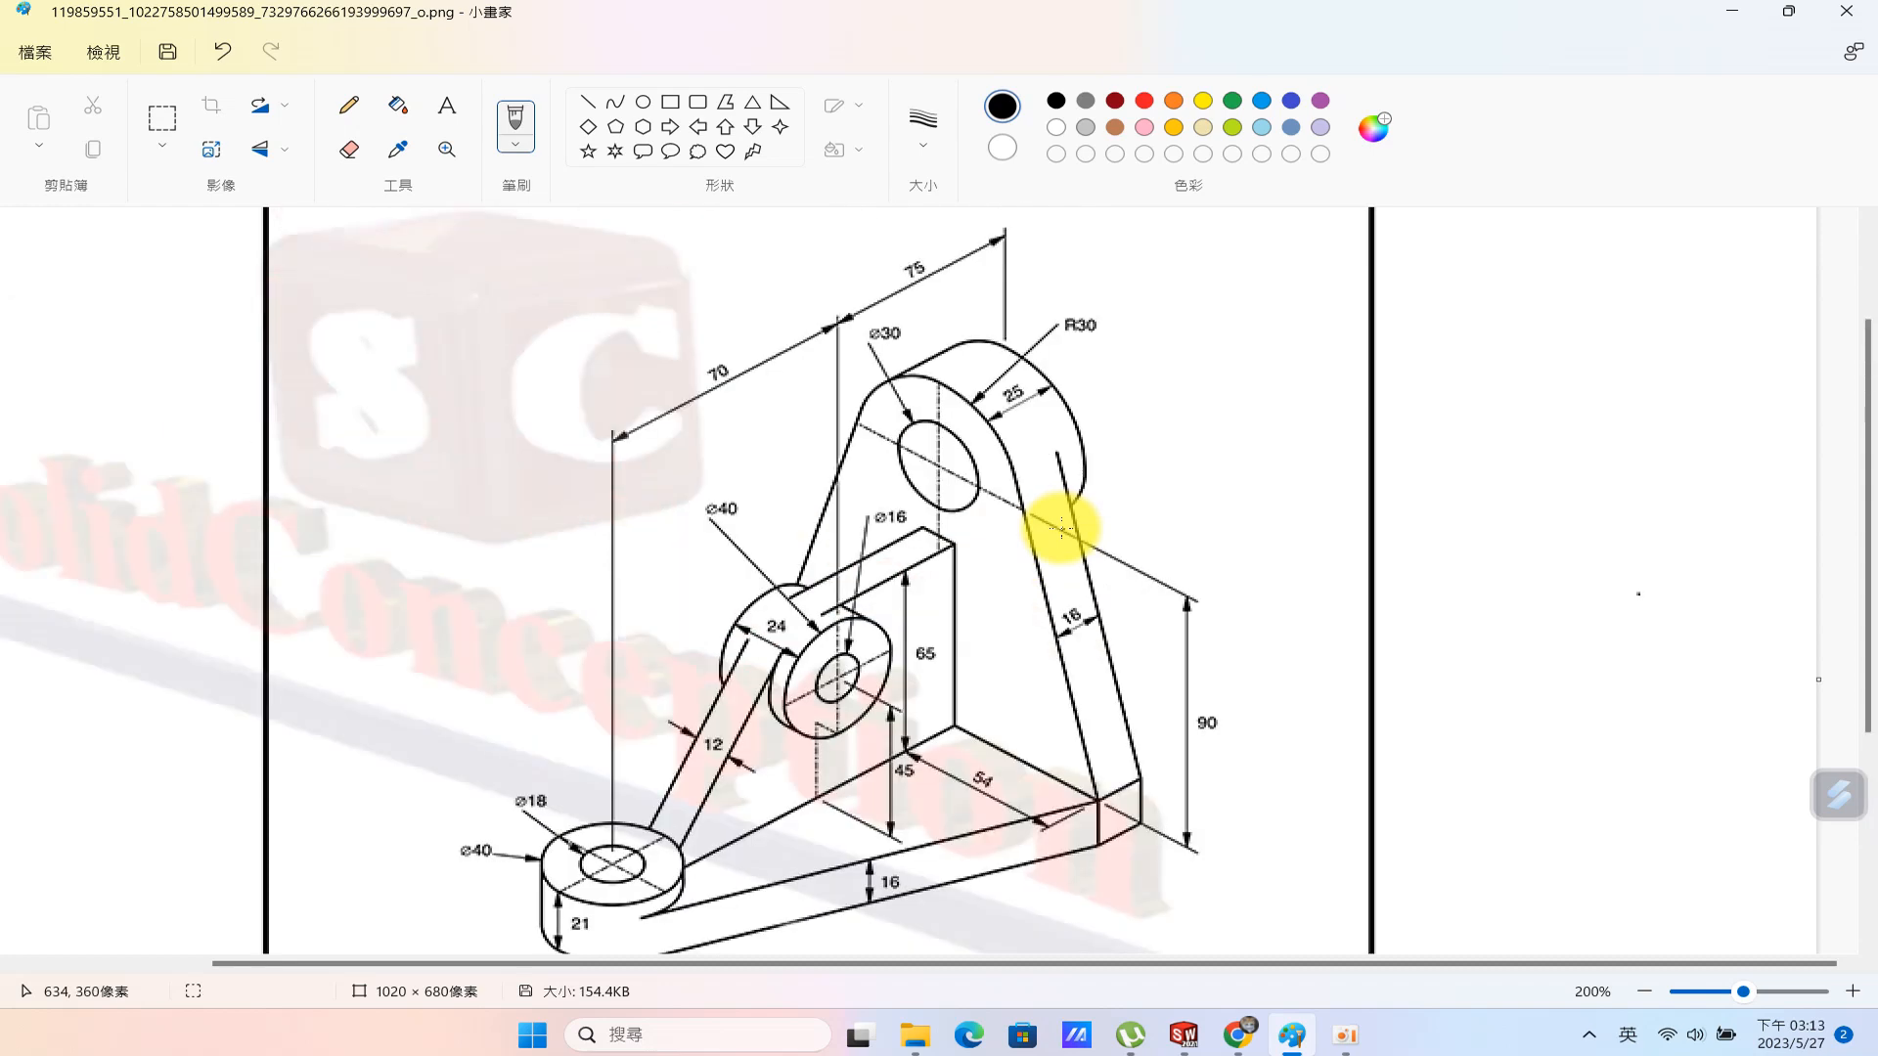
Switch back to SOLIDWORKS and save the part as 零件1.SLDPRT in the 2023-05-27 folder inside Youtube影片.
left_click(1741, 15)
key("ctrl+s")
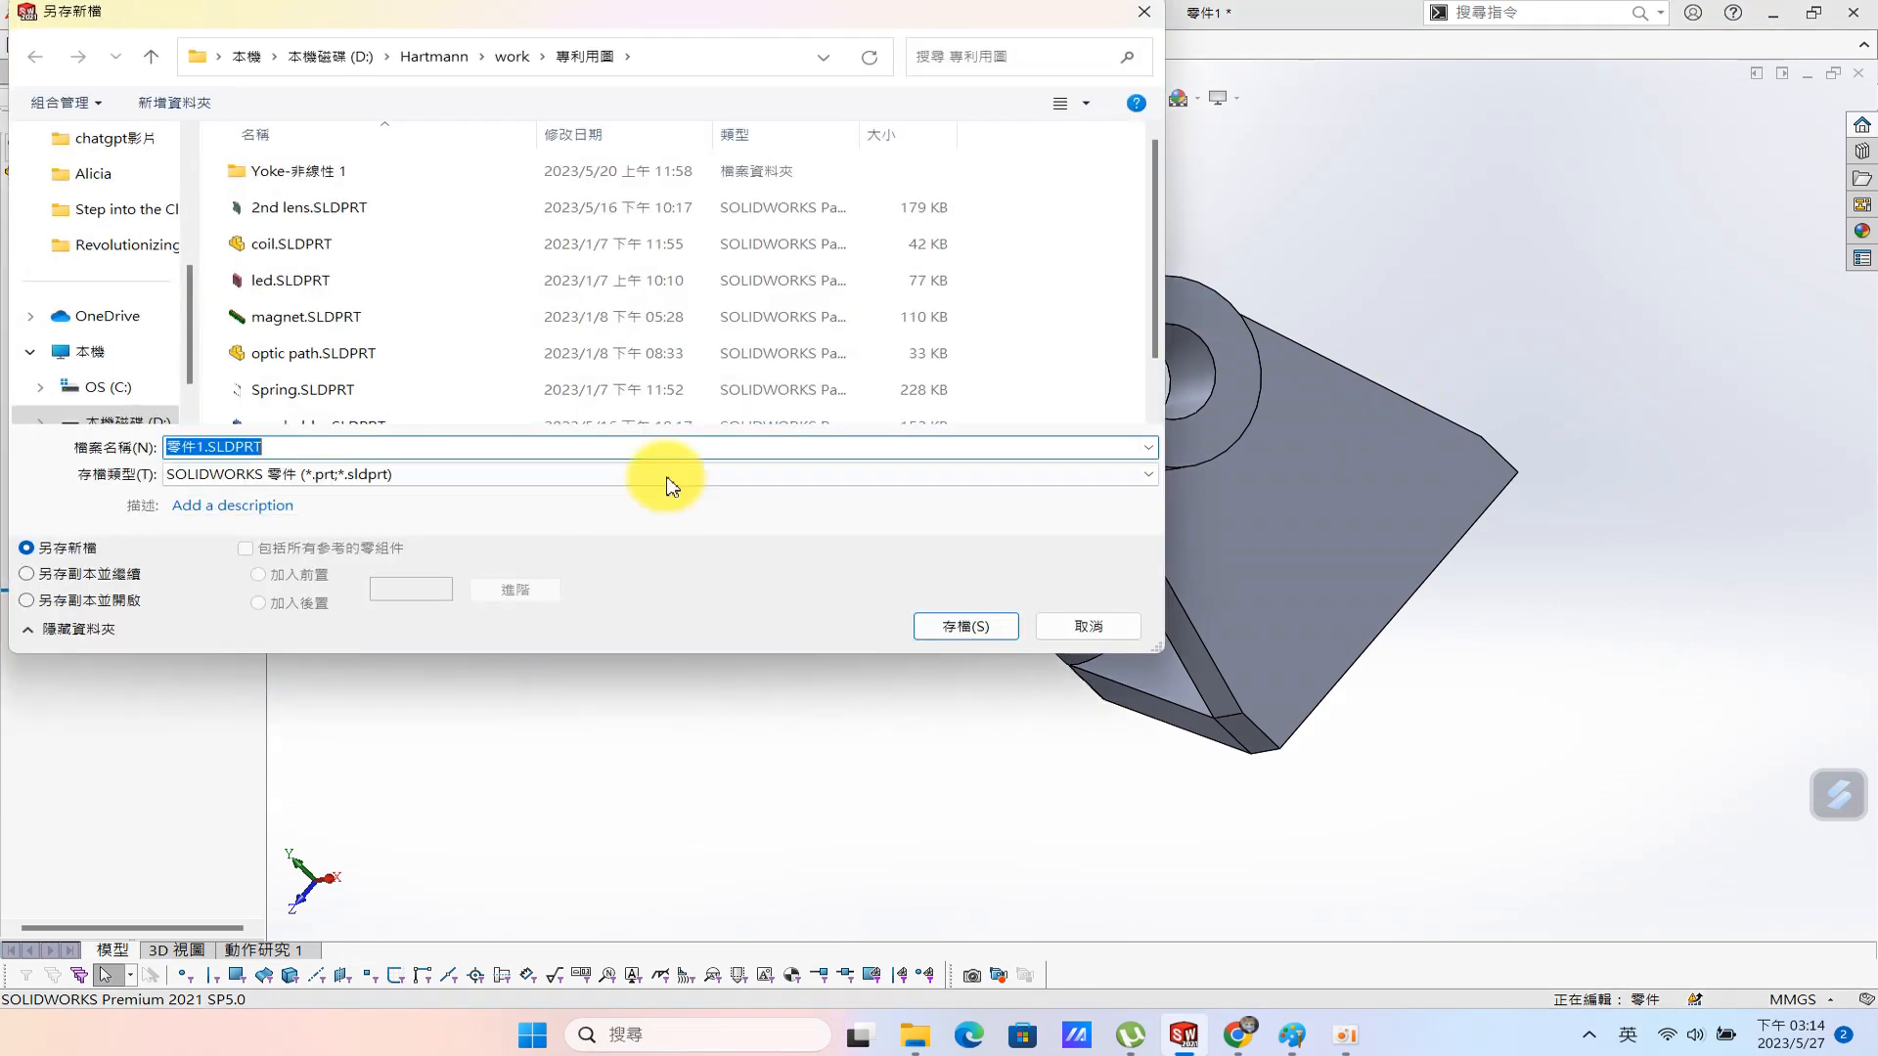
left_click(350, 56)
double_click(314, 202)
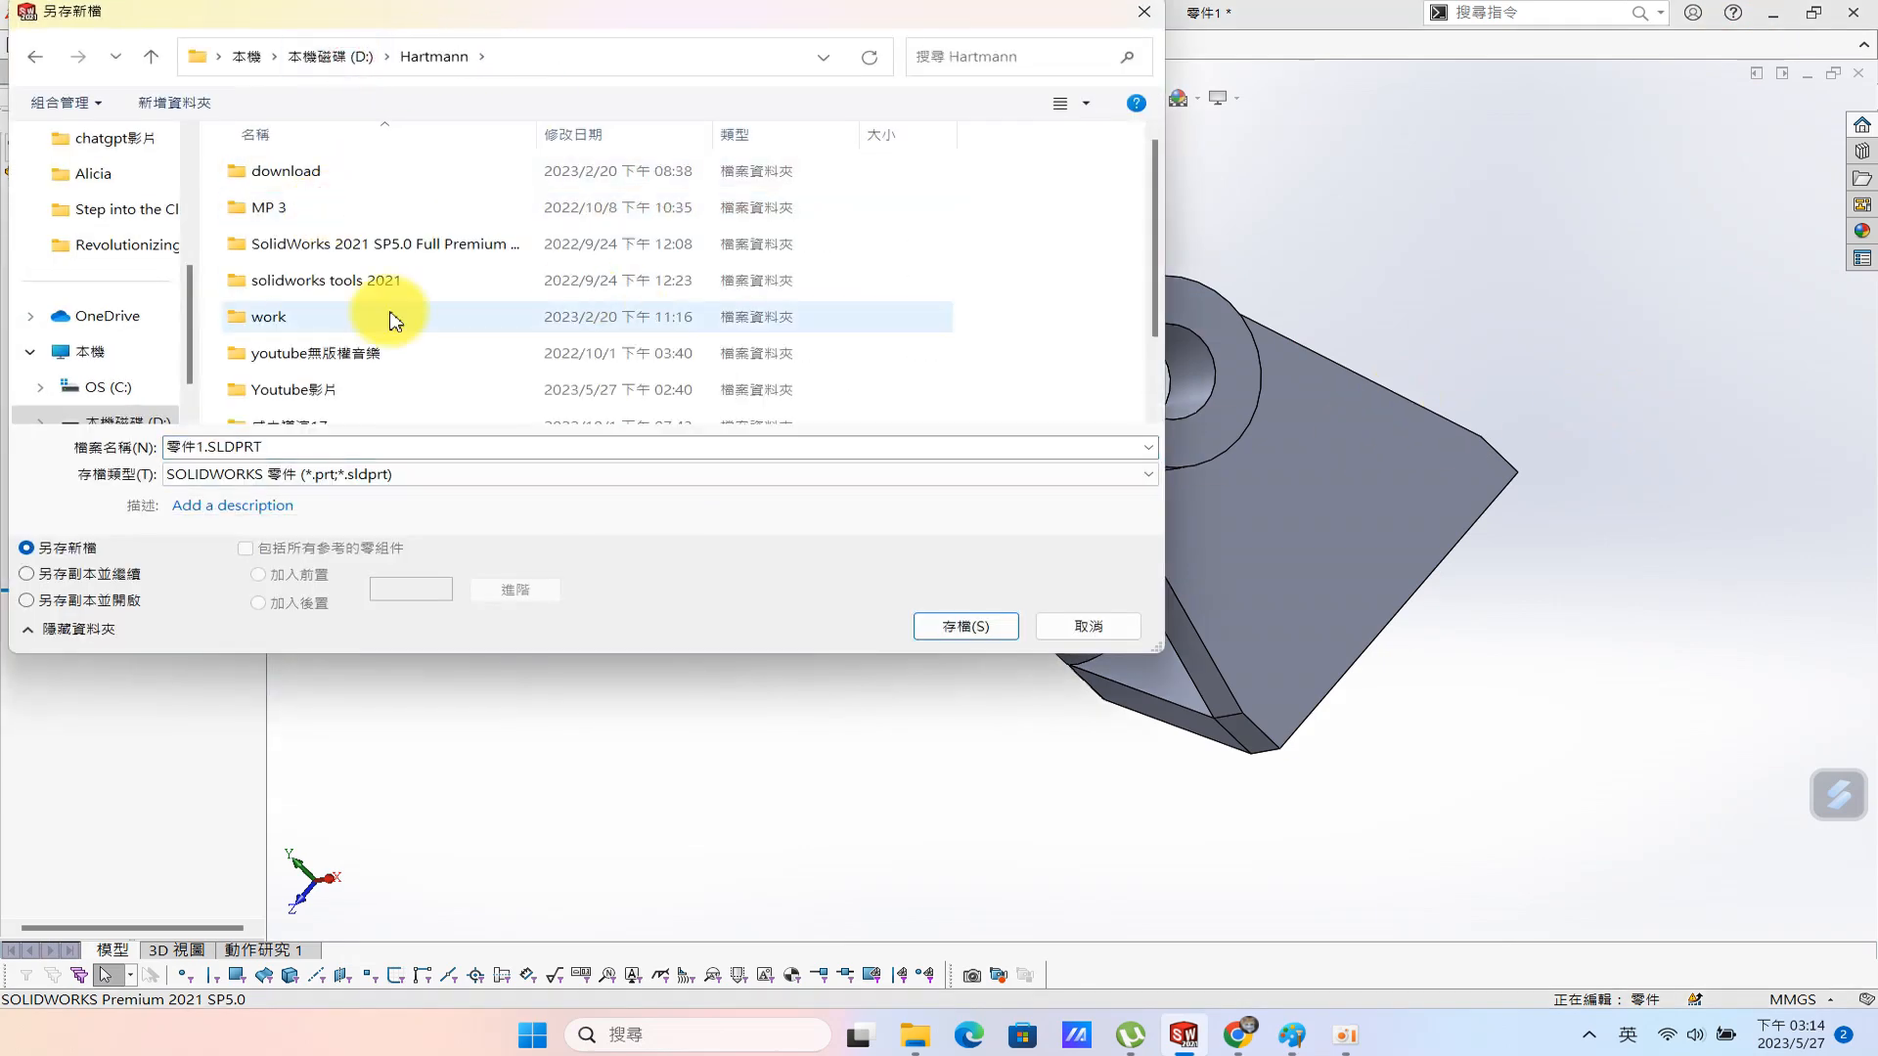
scroll(323, 338, "down", 1)
double_click(354, 295)
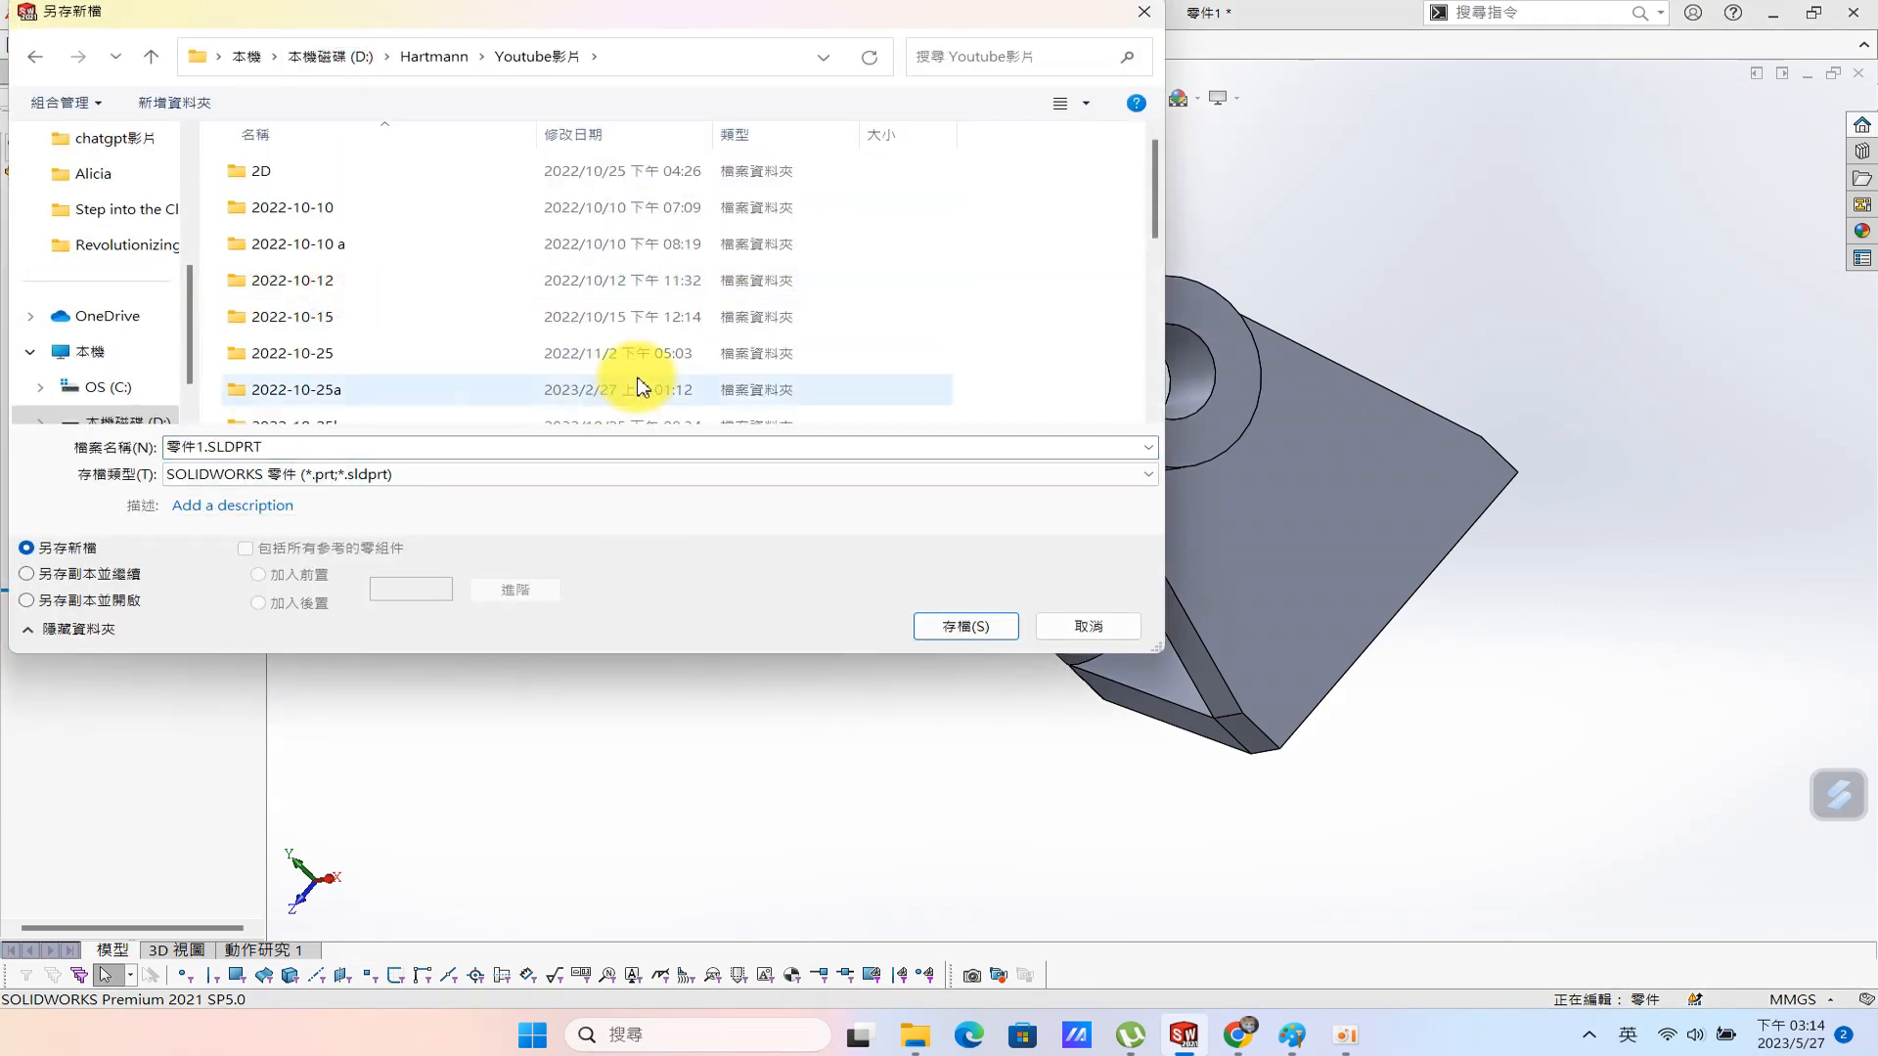
left_click(583, 135)
double_click(344, 219)
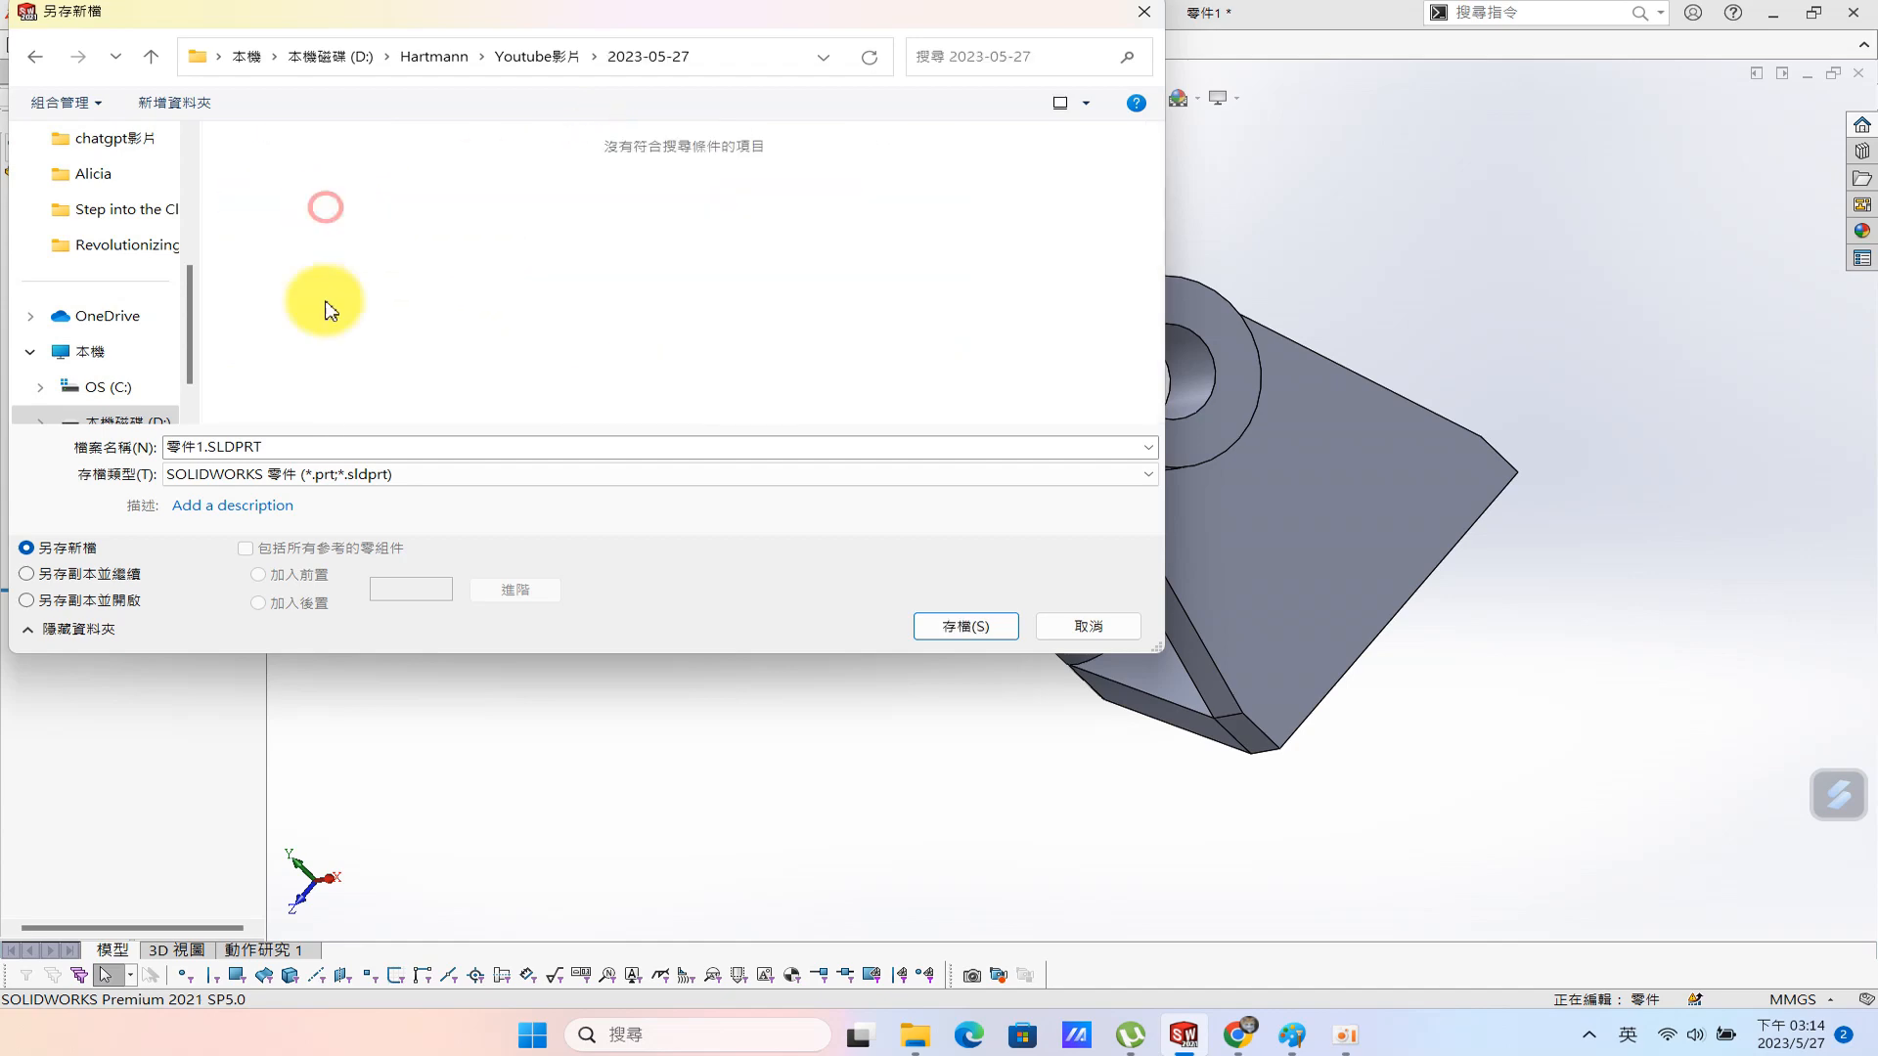
left_click(964, 626)
middle_click_drag(978, 587, 1500, 461)
key("s")
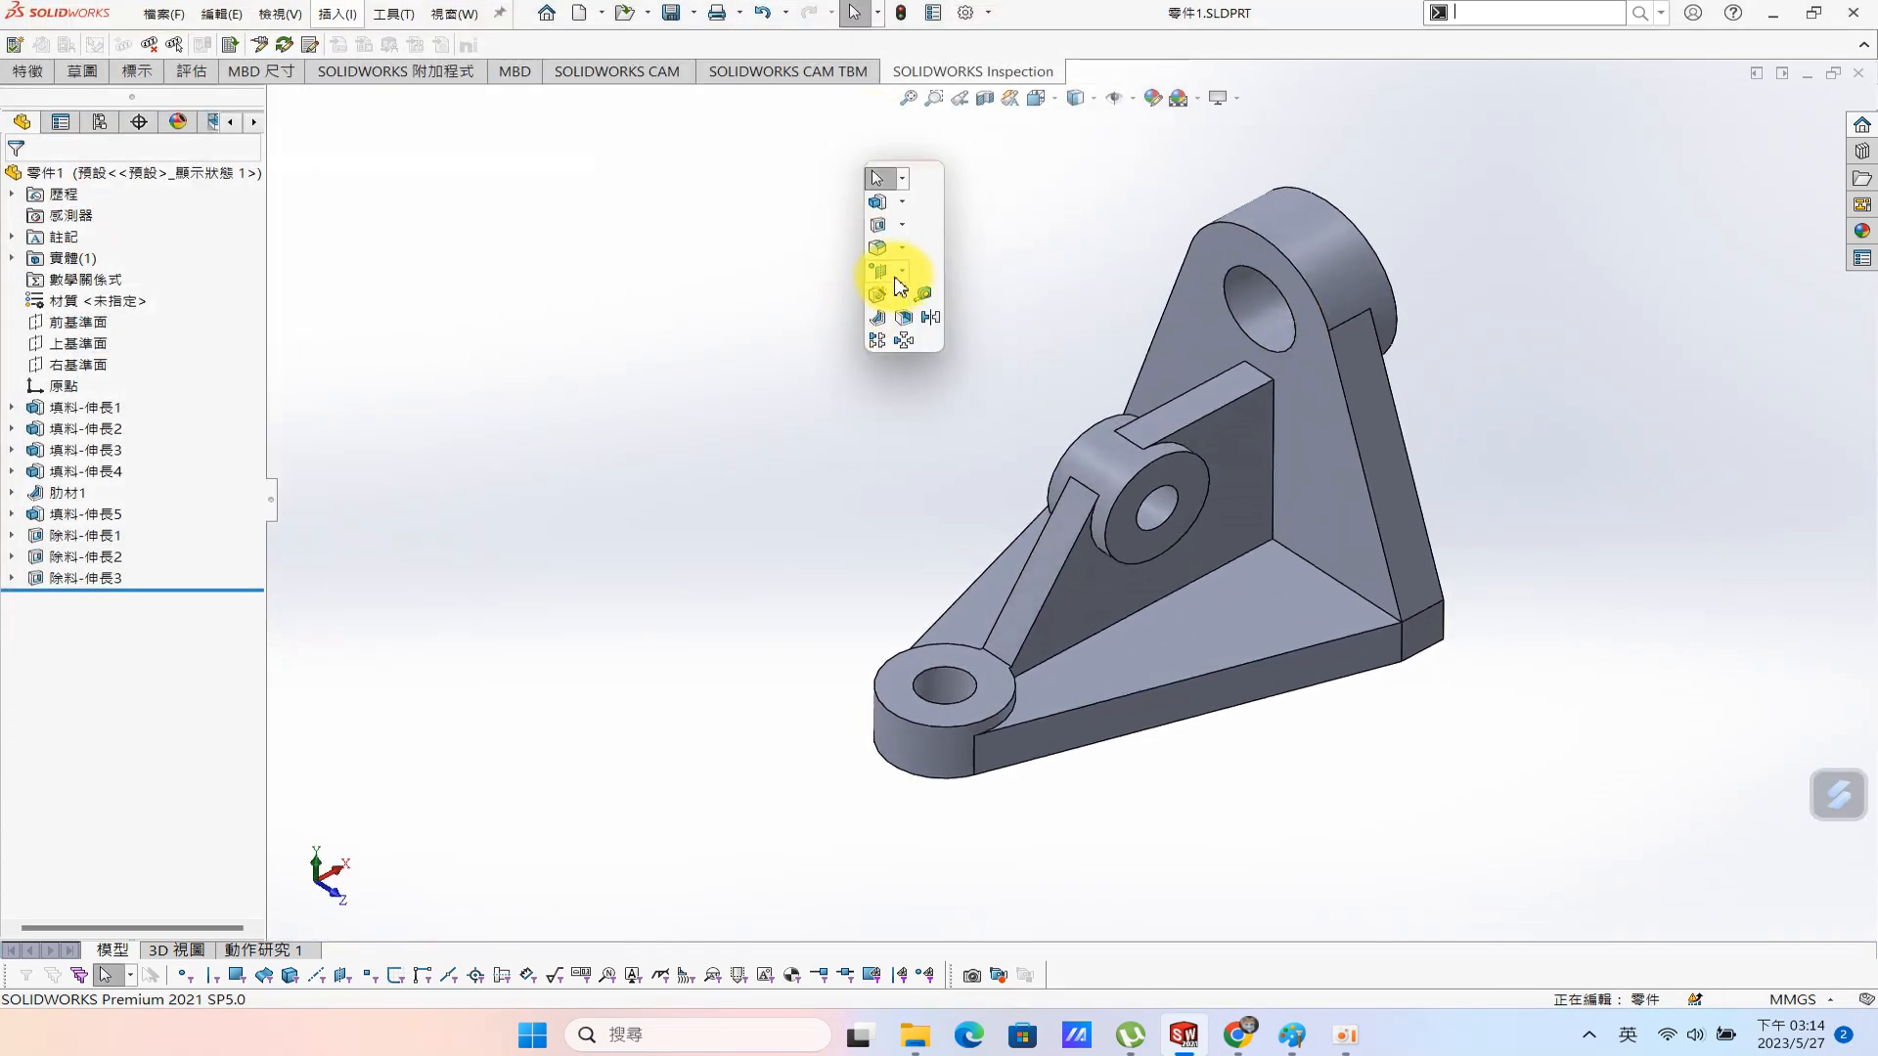
left_click(927, 305)
key("Escape")
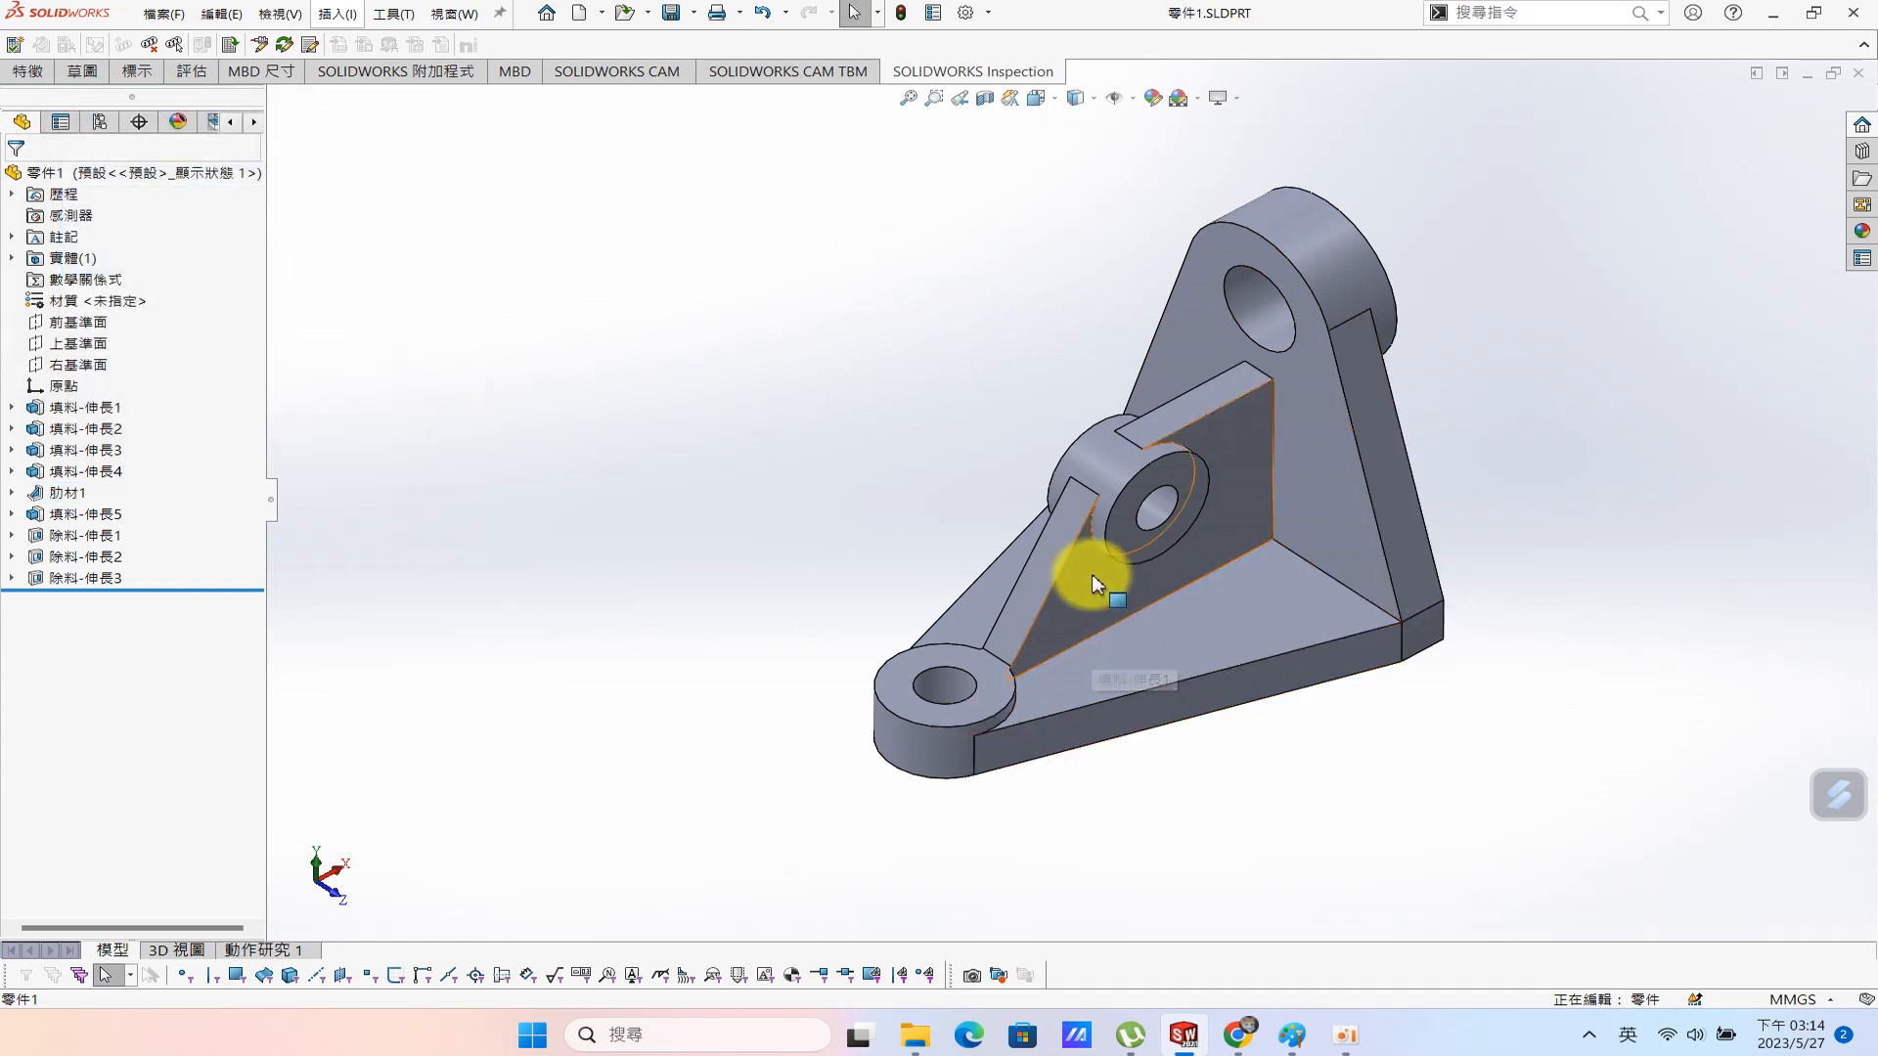
Create a new drawing (工程圖) document.
left_click(579, 13)
left_click(1209, 426)
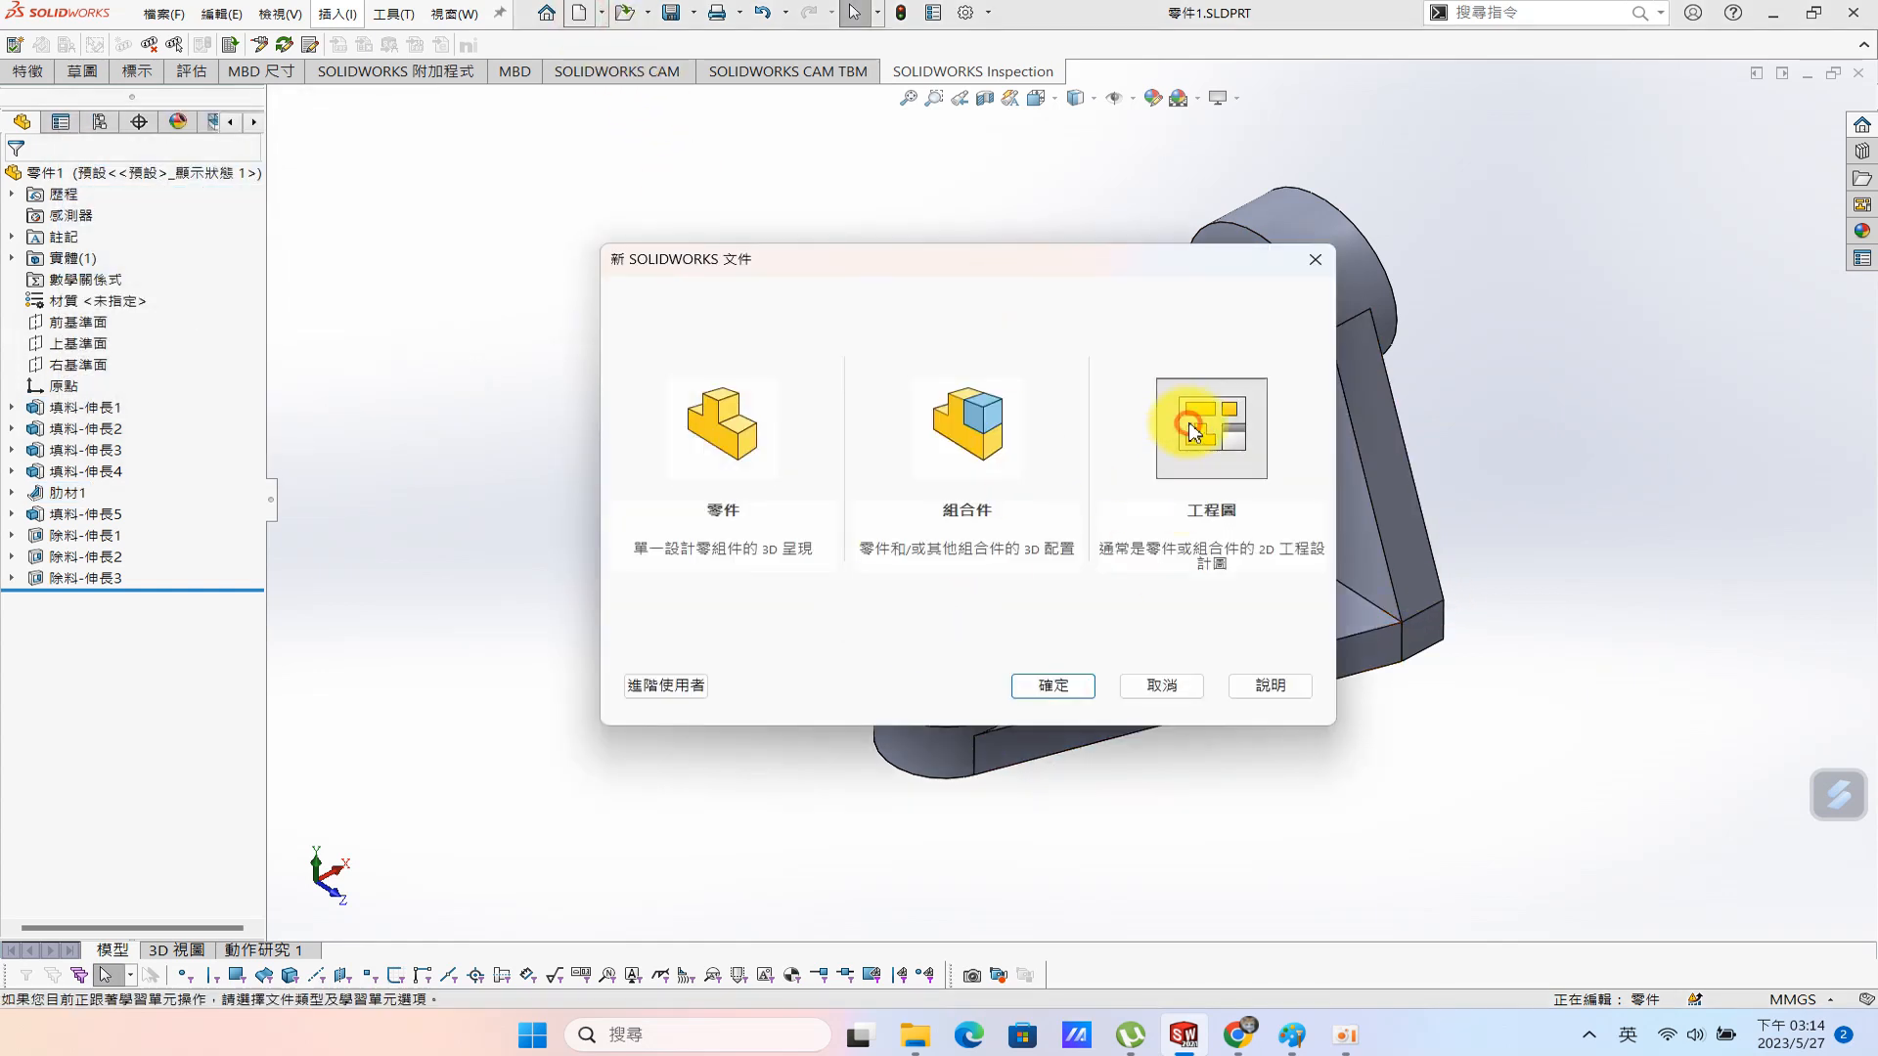
left_click(1058, 698)
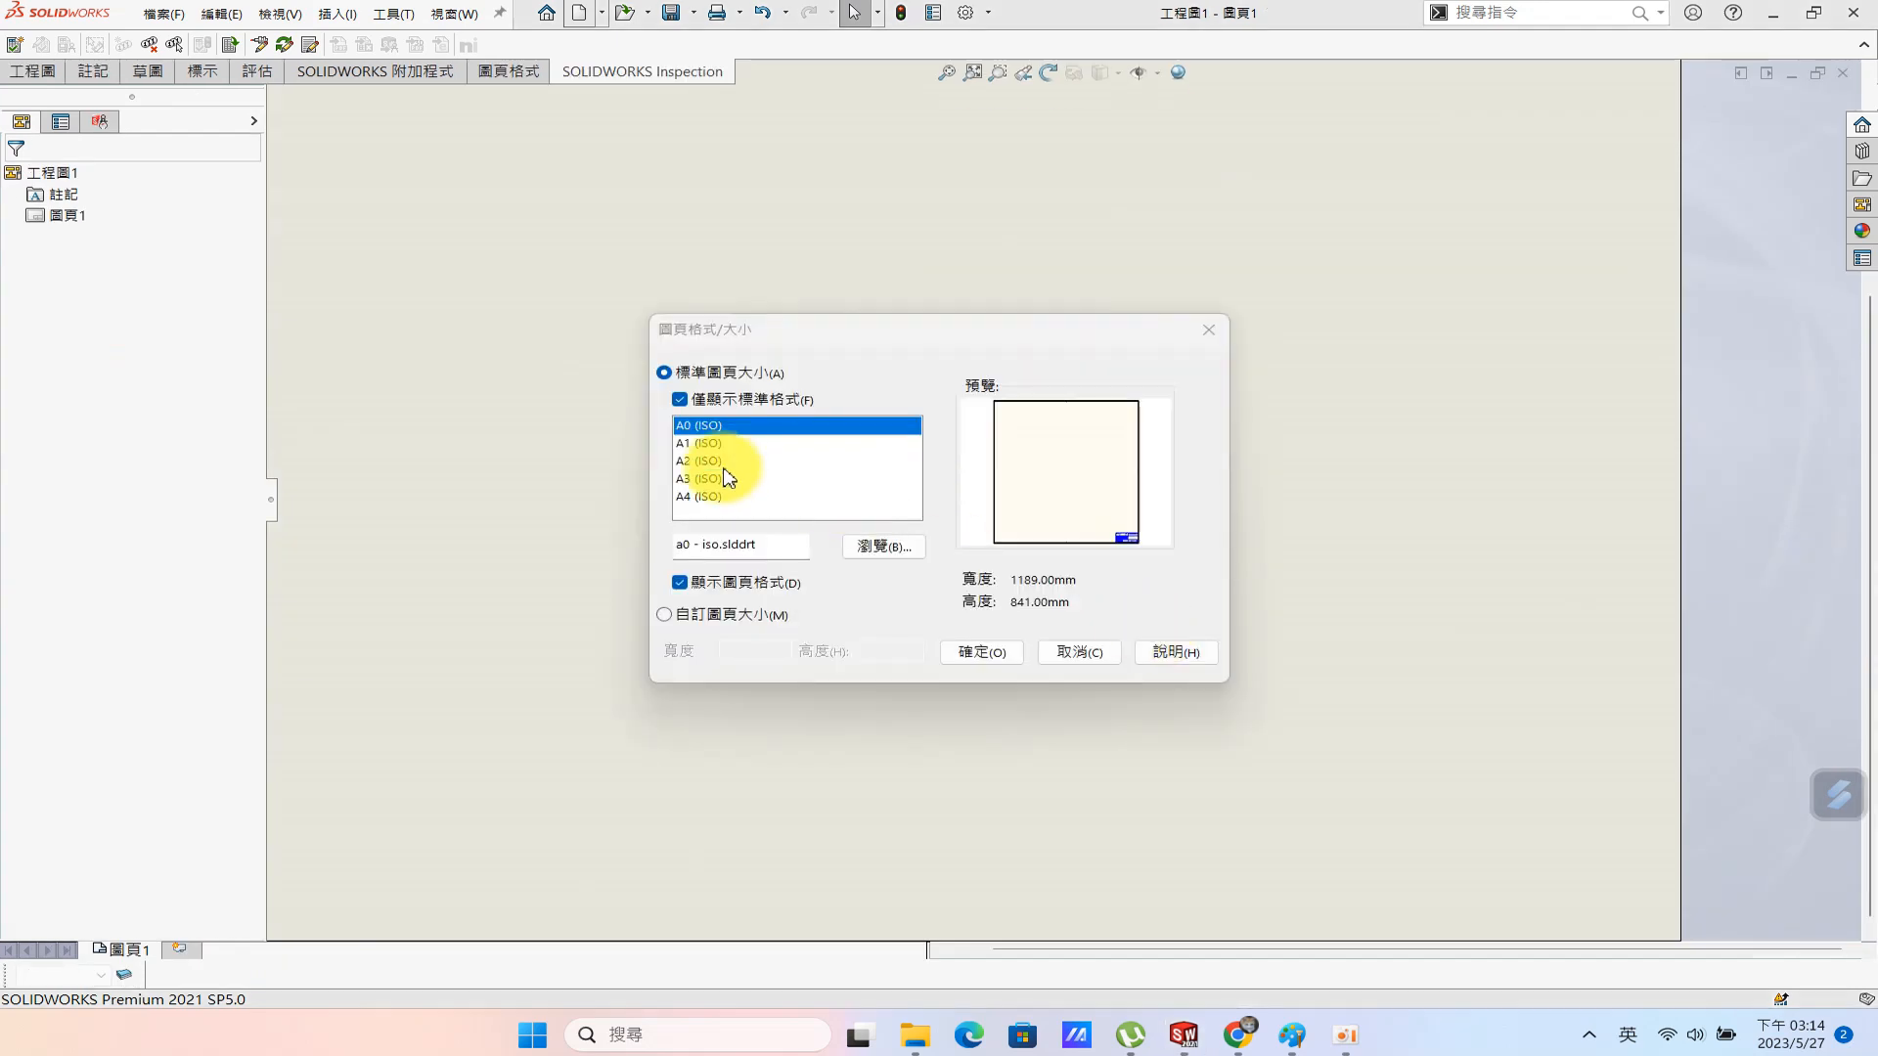
Set the drawing sheet to a custom size 297 mm wide and 210 mm high.
left_click(708, 497)
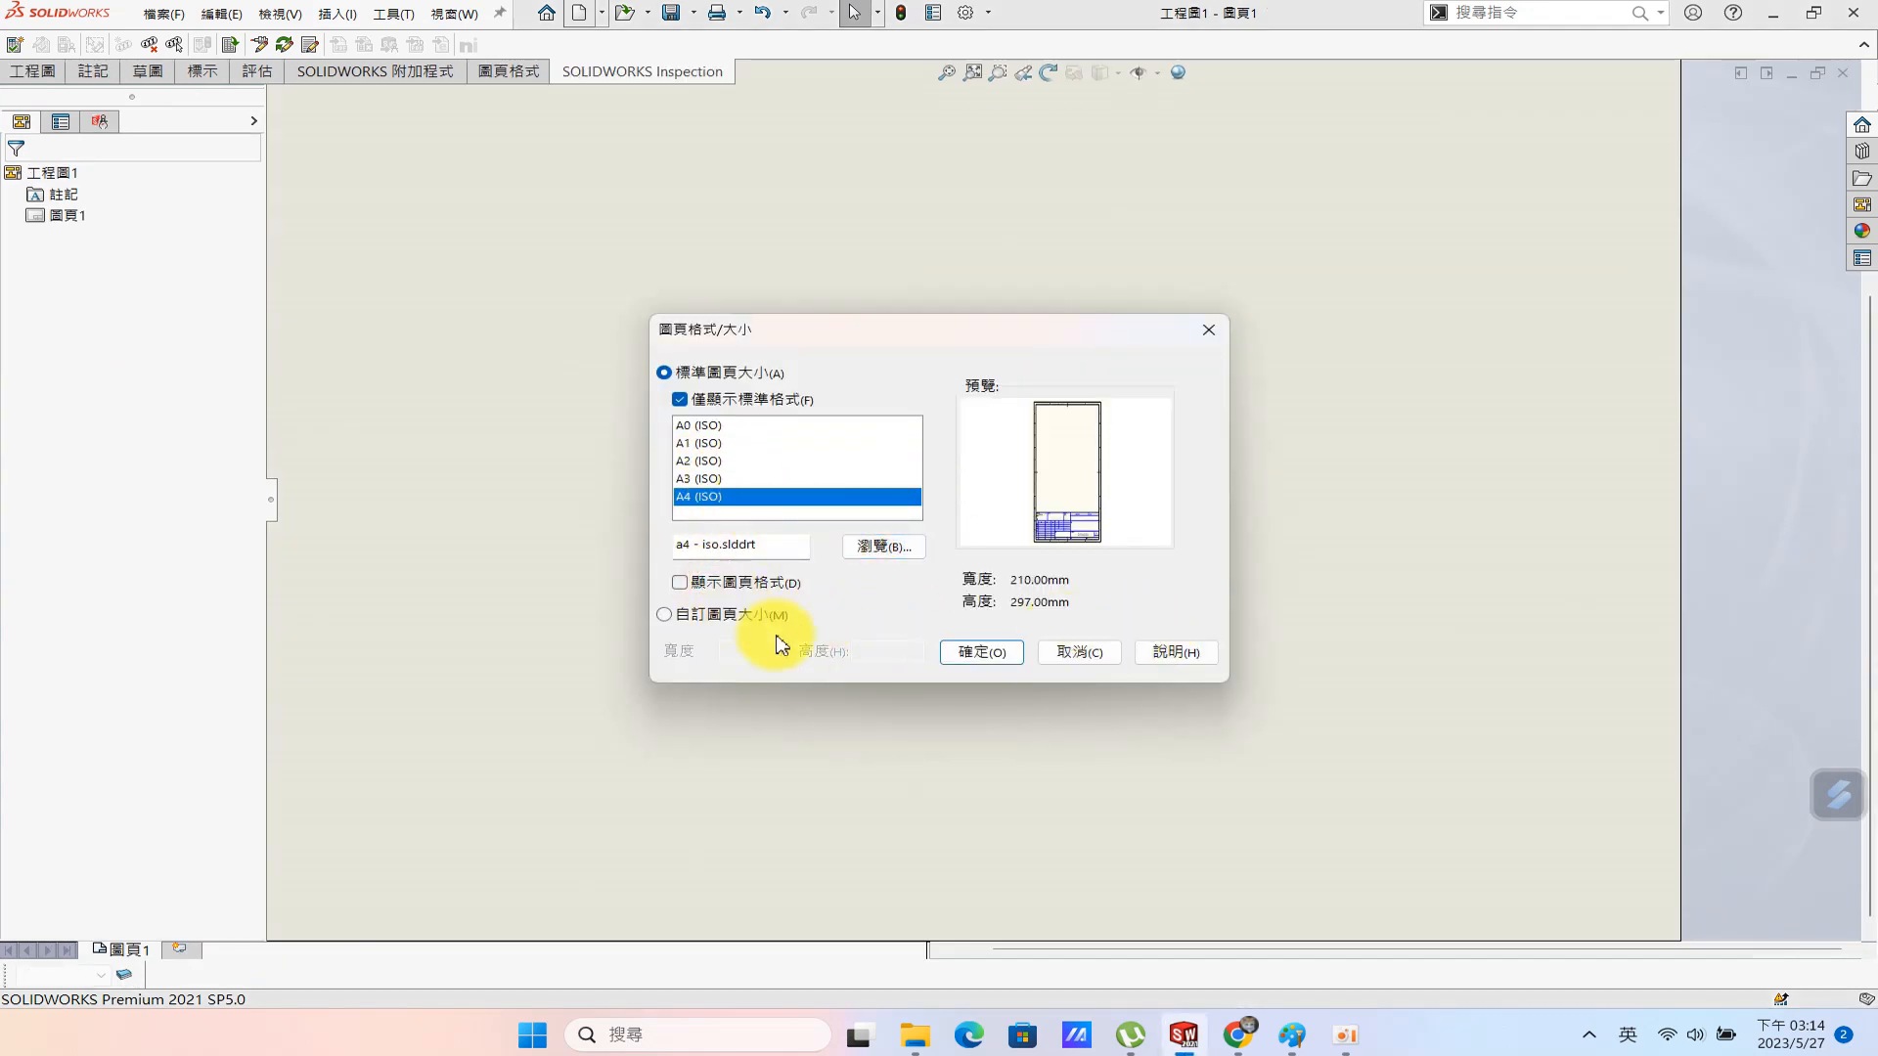
left_click(710, 614)
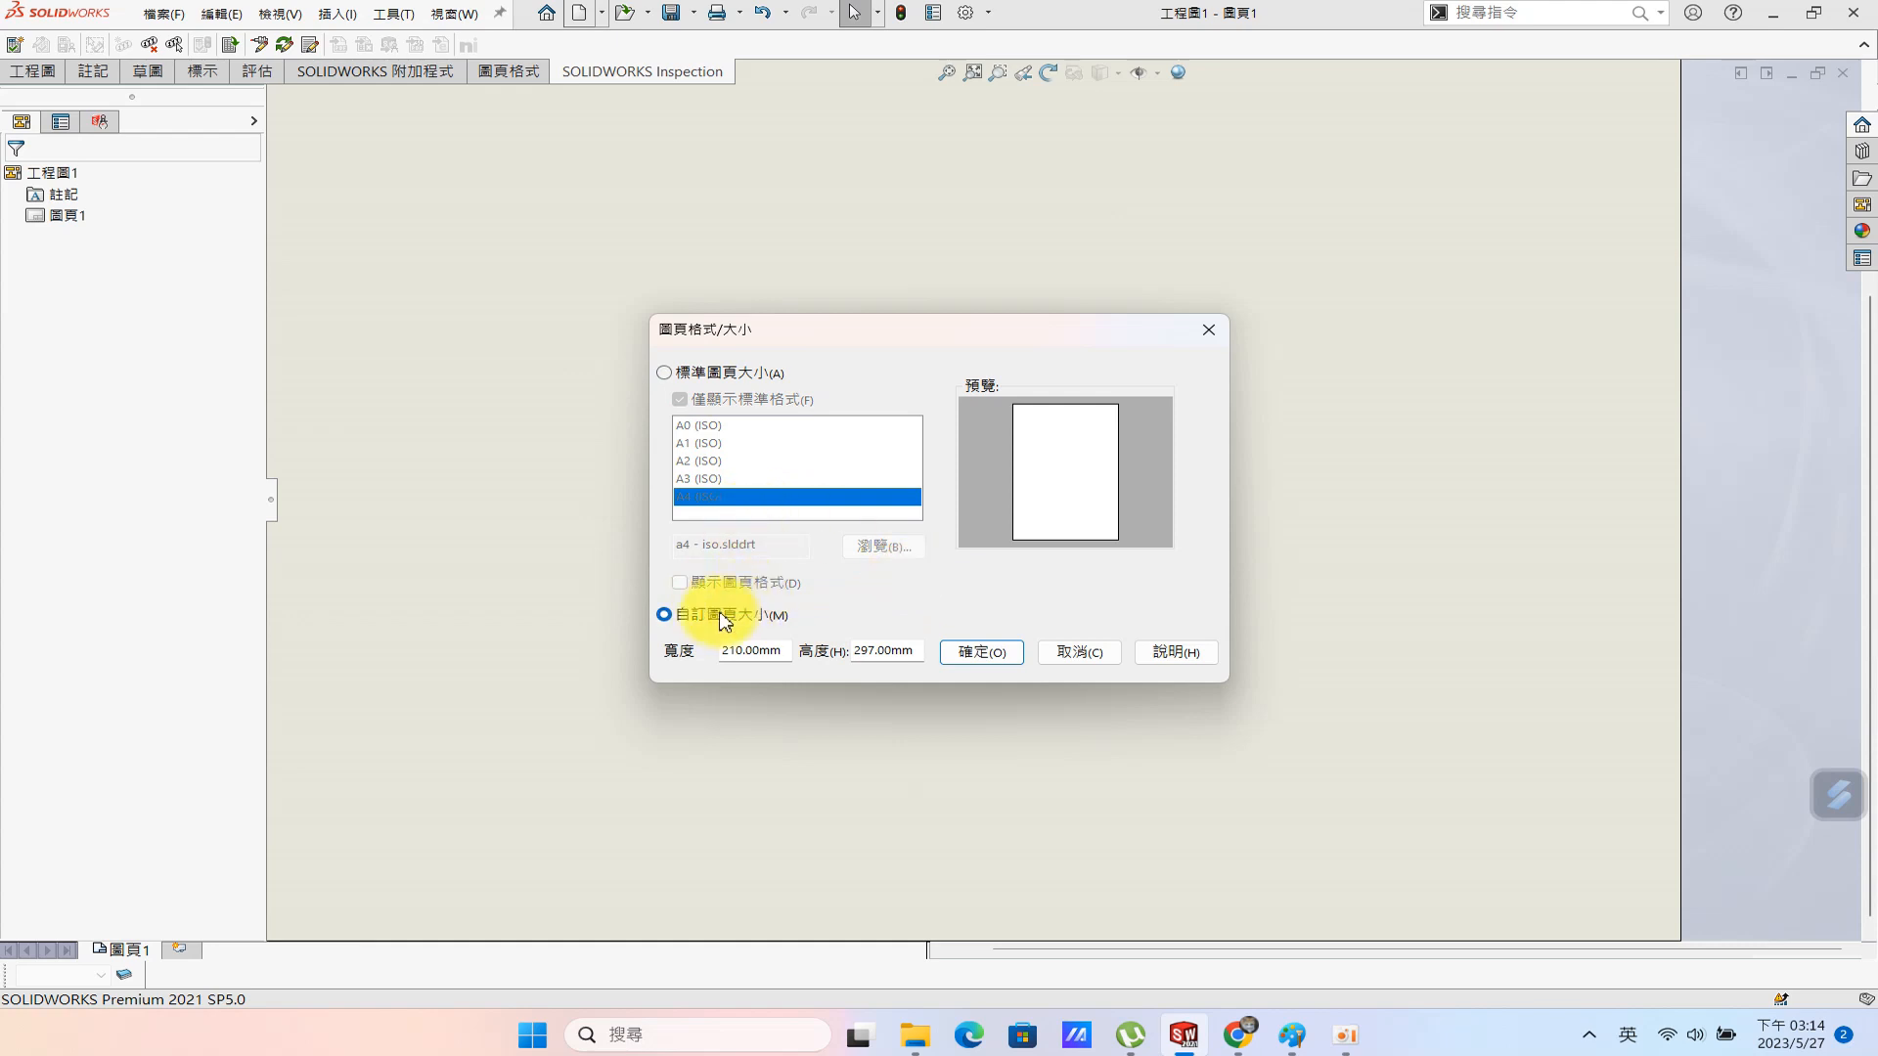
type("2")
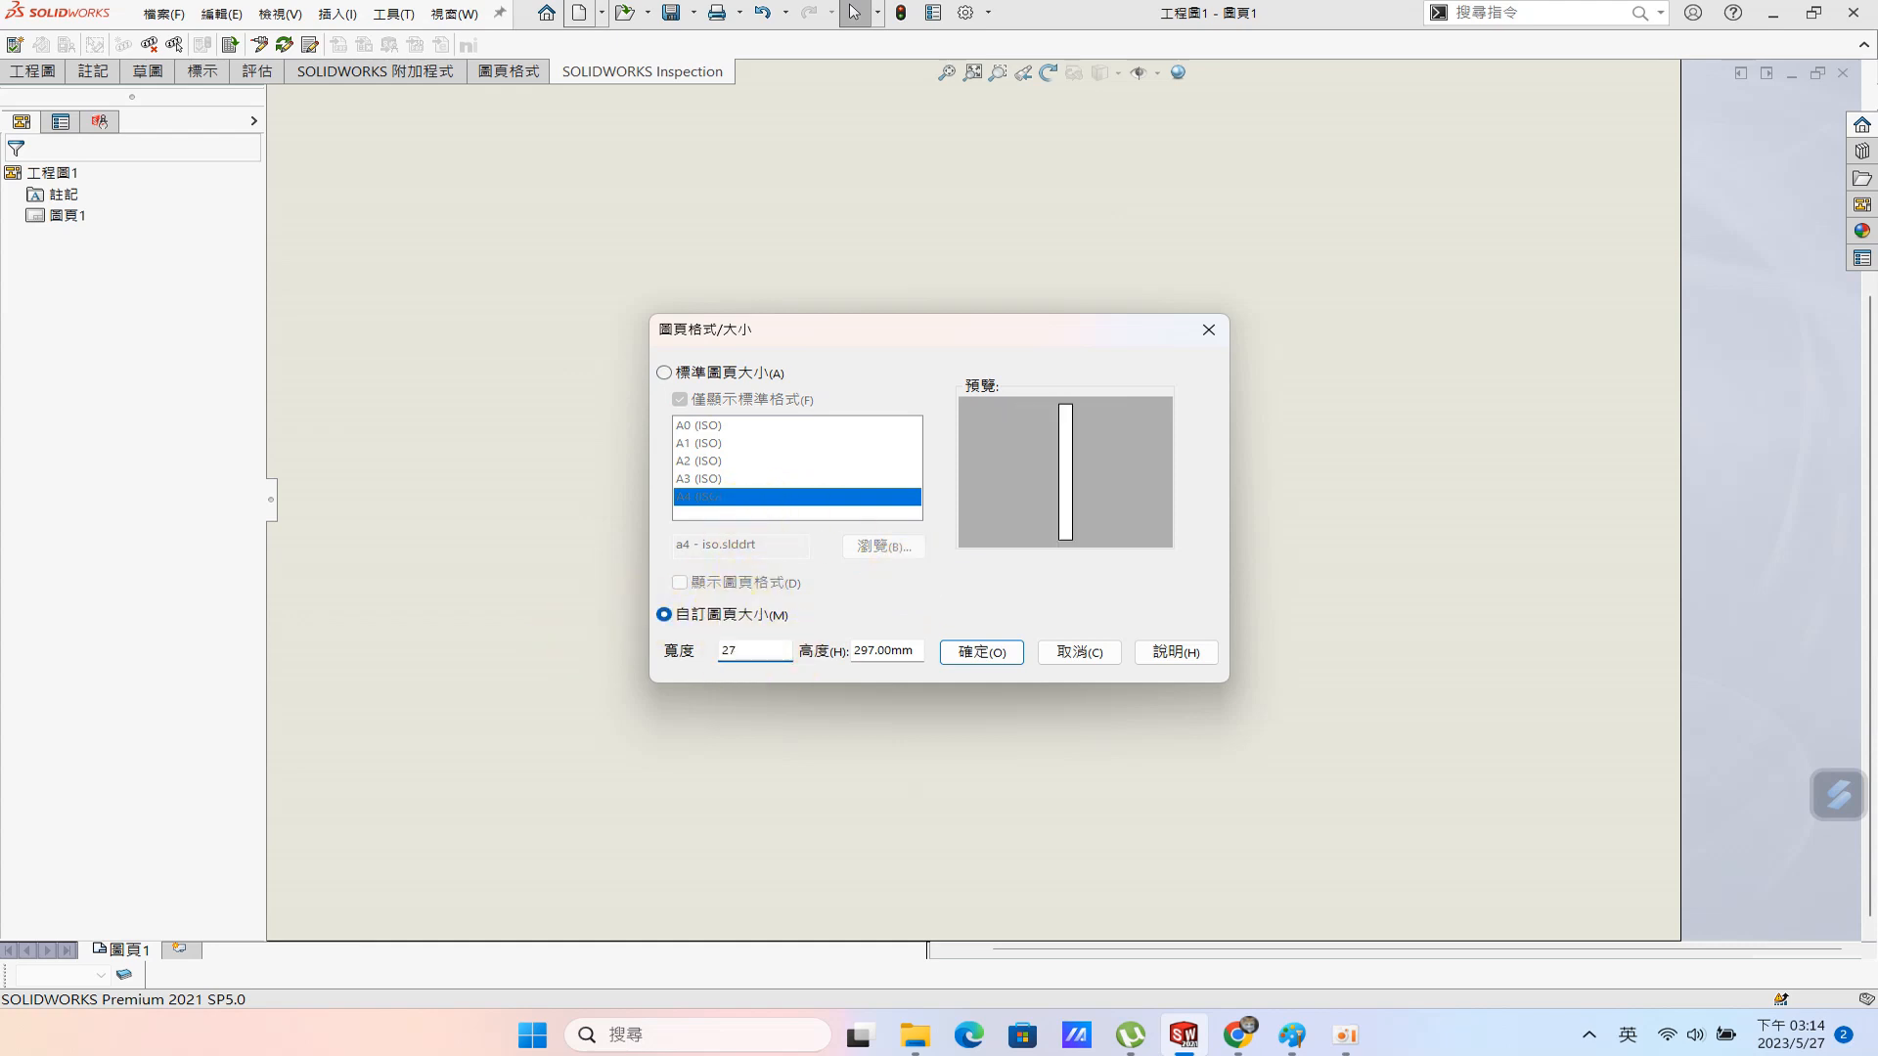
type("97")
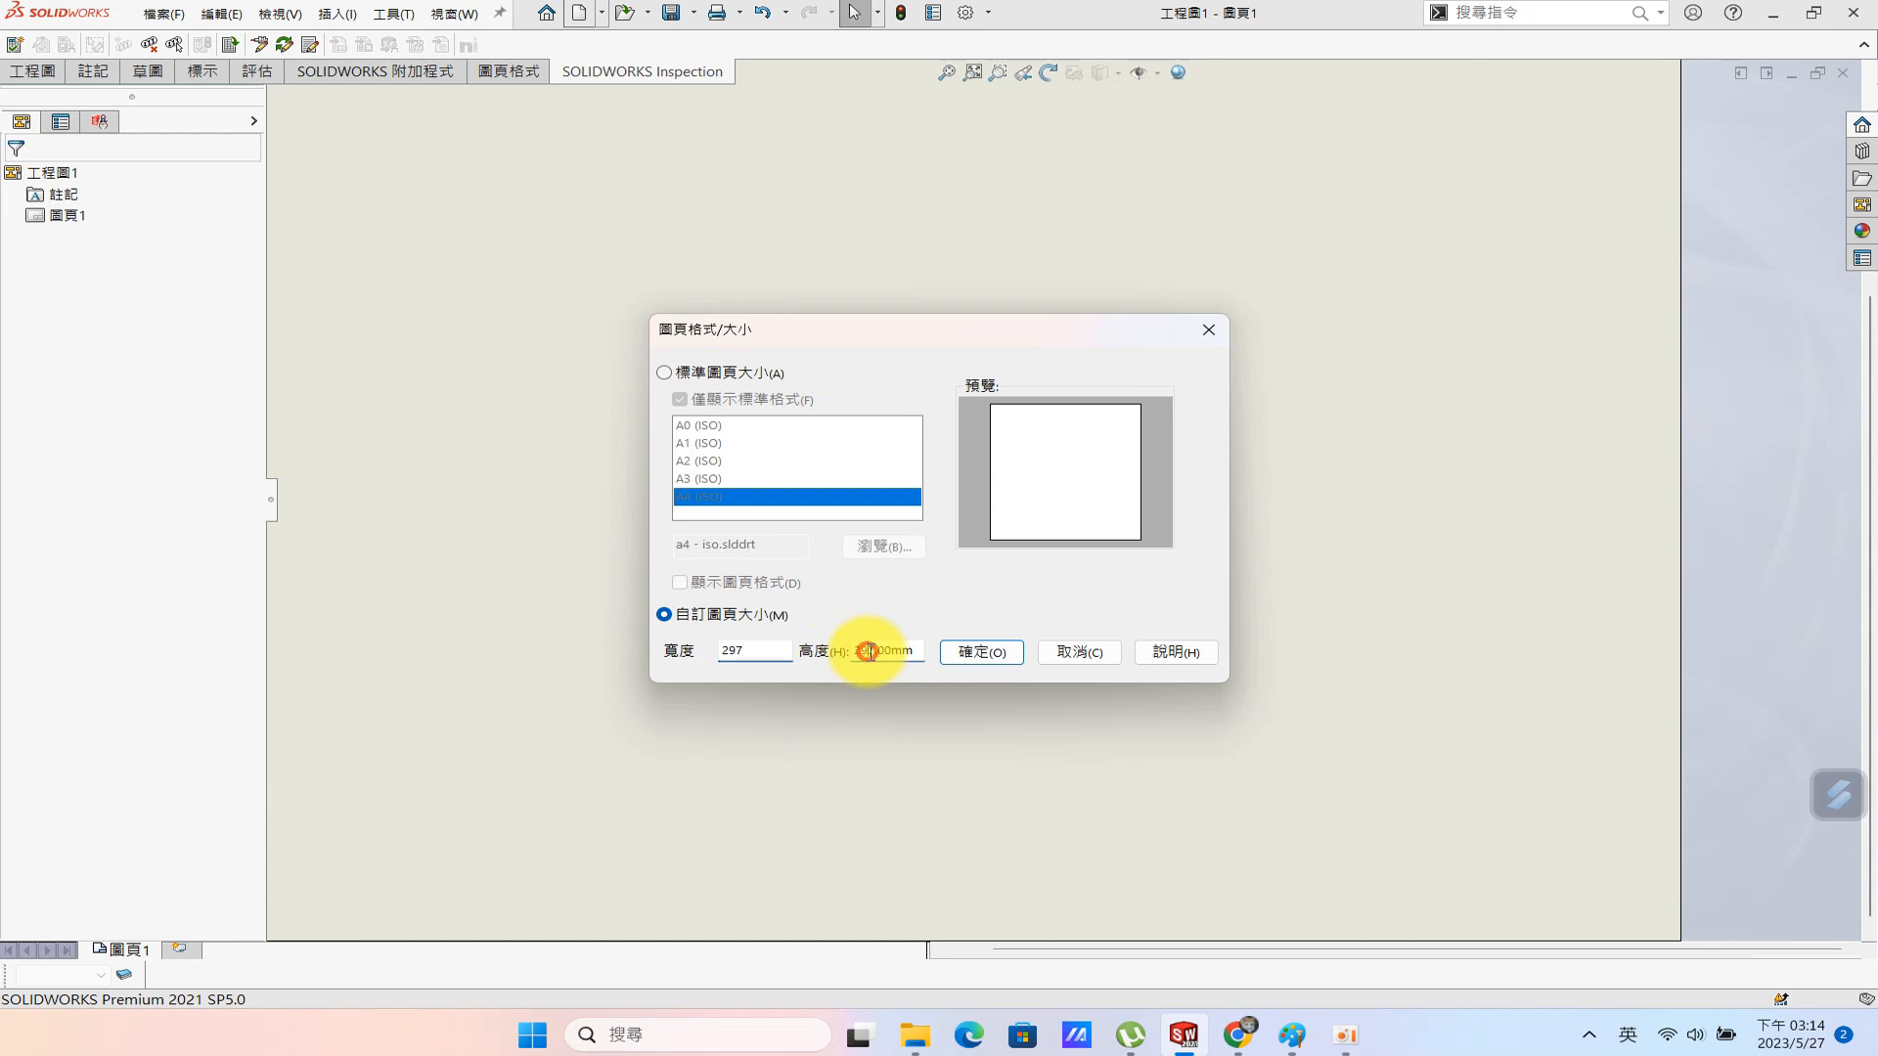
type("210")
key("Return")
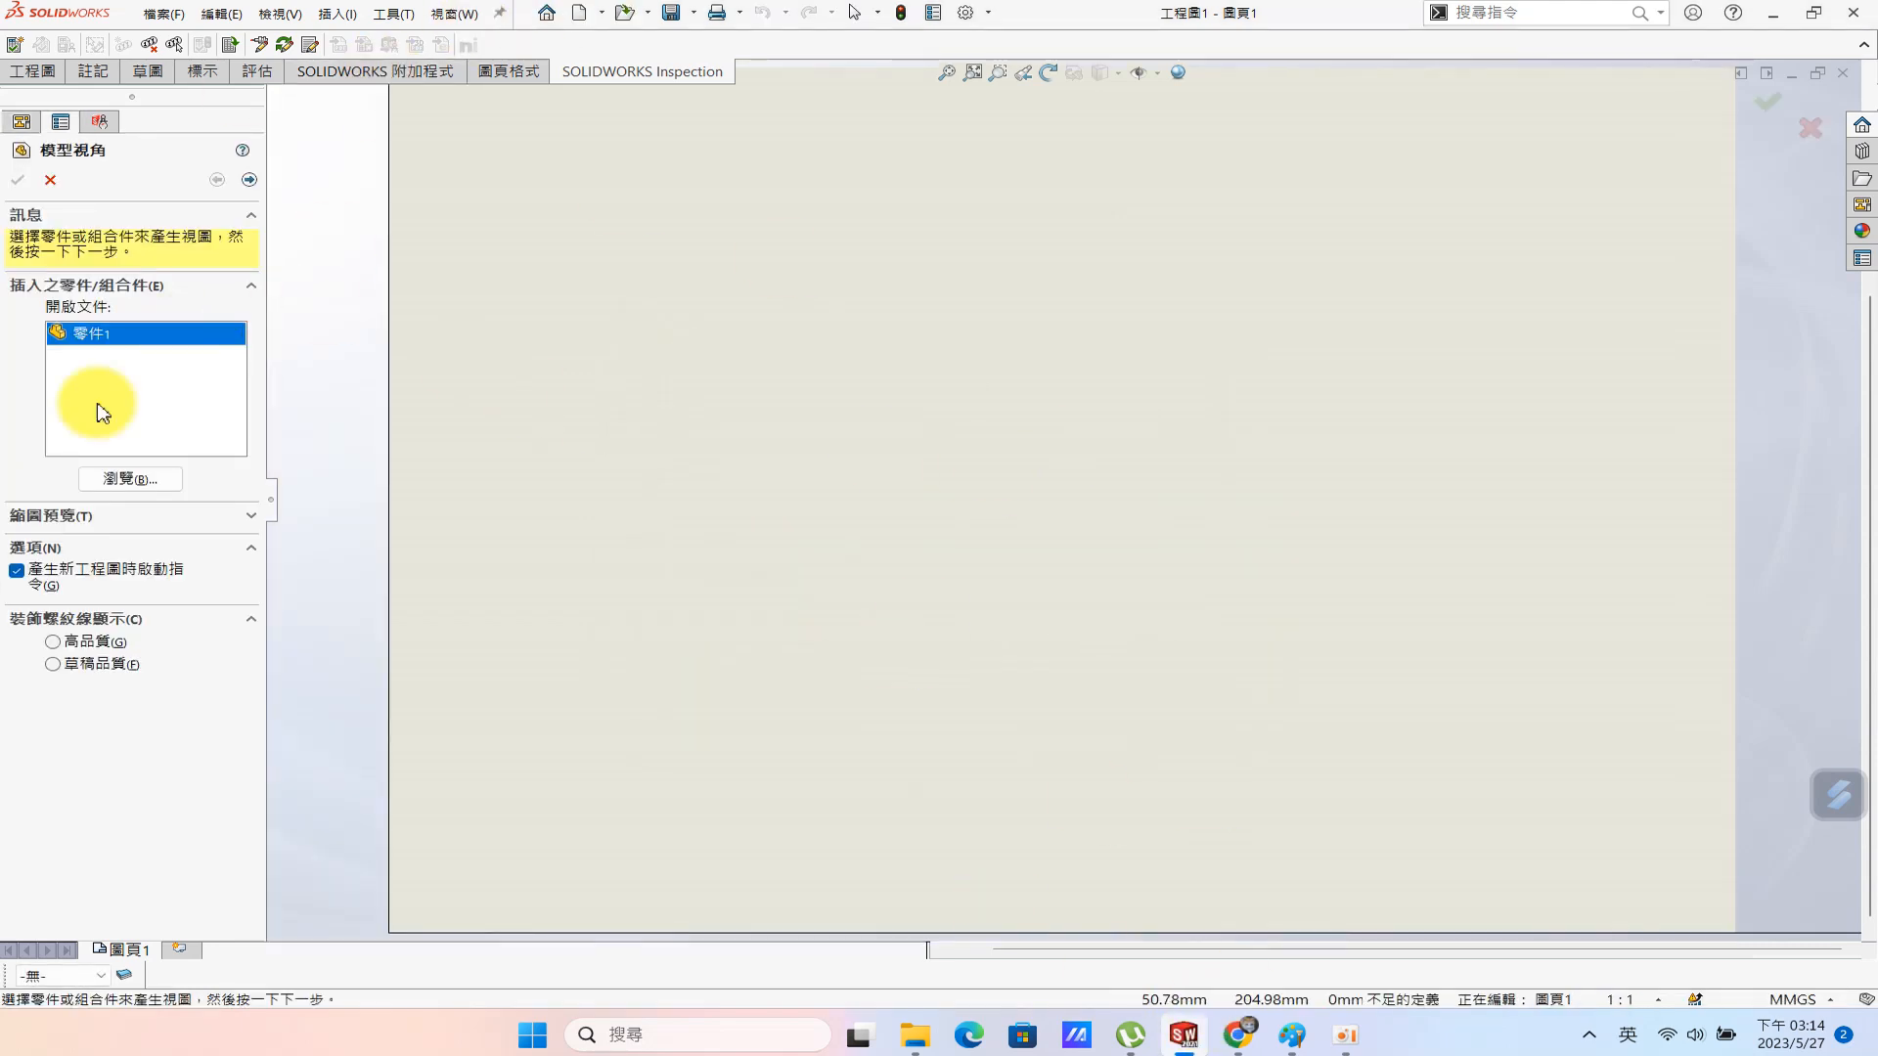
Insert a single model view of 零件1 onto the blank drawing sheet.
left_click(391, 13)
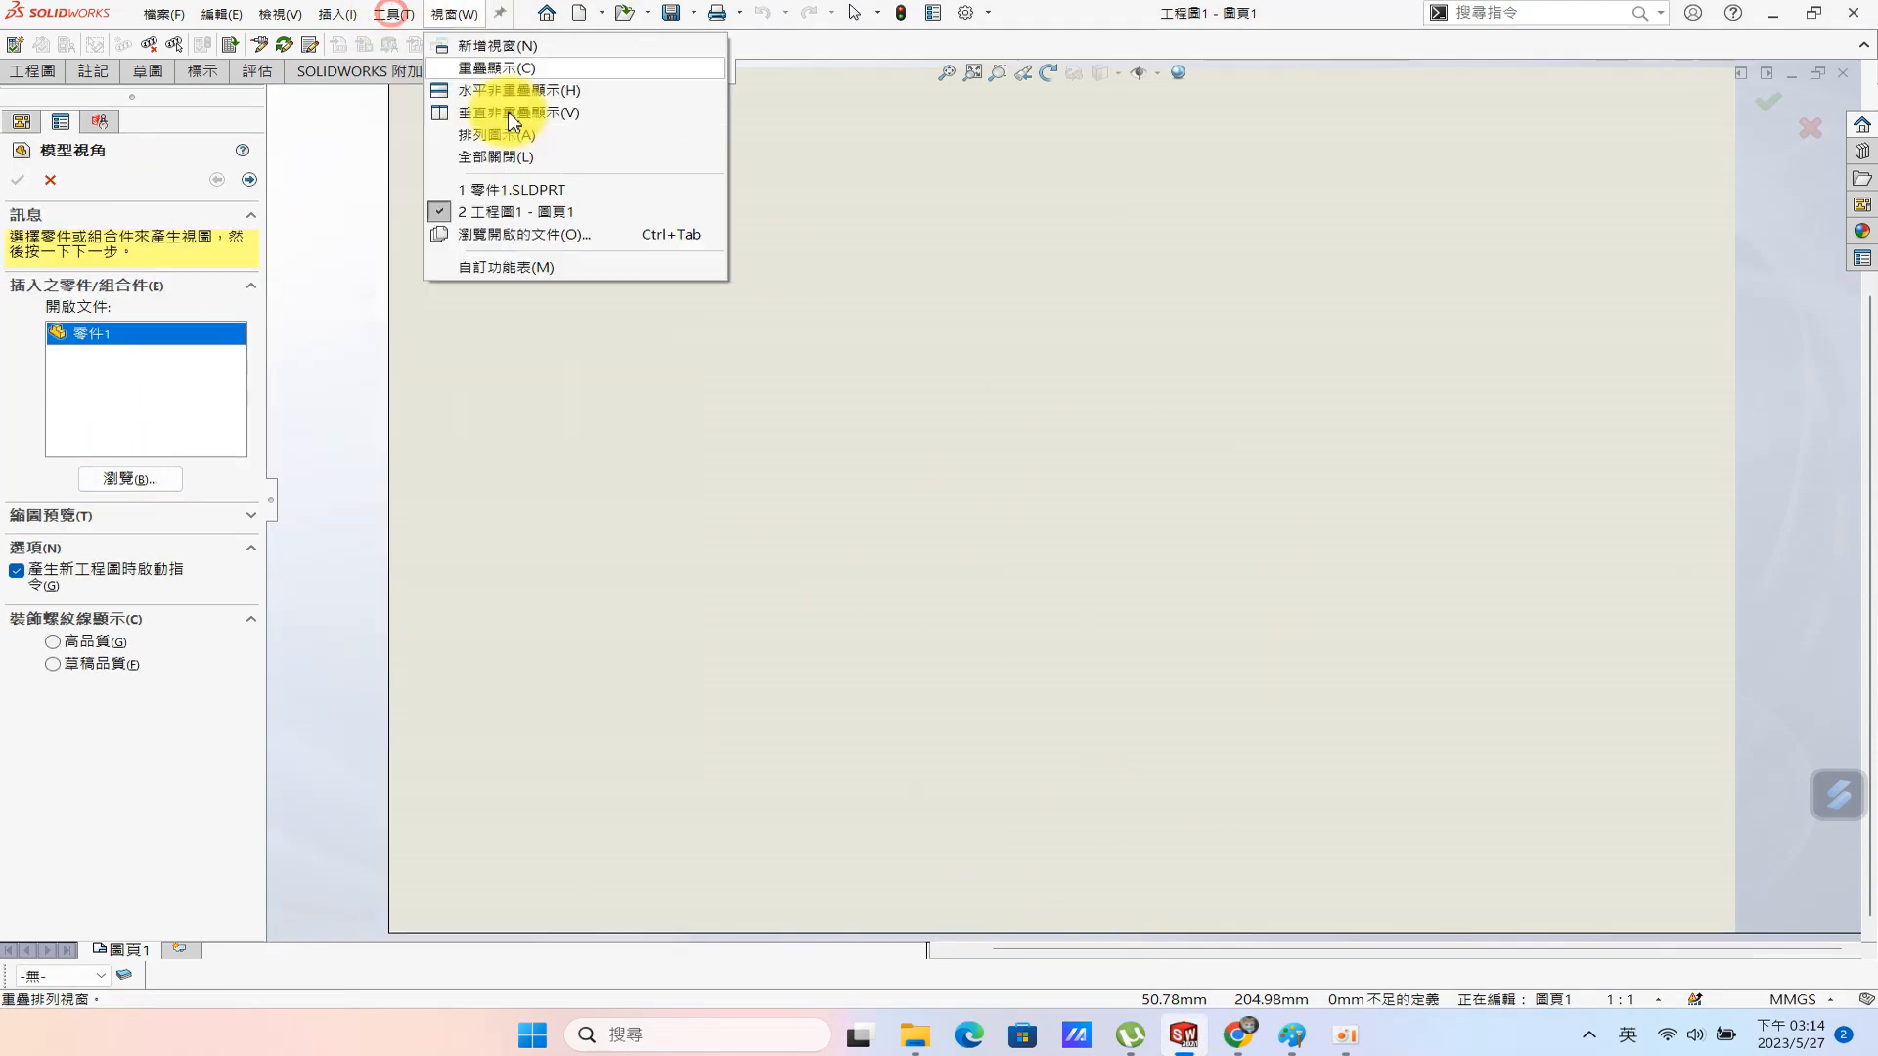
double_click(90, 347)
left_click(1115, 489)
key("Escape")
Give the placed drawing view a custom scale of 1:1.
left_click(1108, 568)
scroll(134, 671, "down", 3)
left_click(53, 620)
left_click(93, 651)
left_click(214, 648)
left_click(147, 694)
left_click(684, 386)
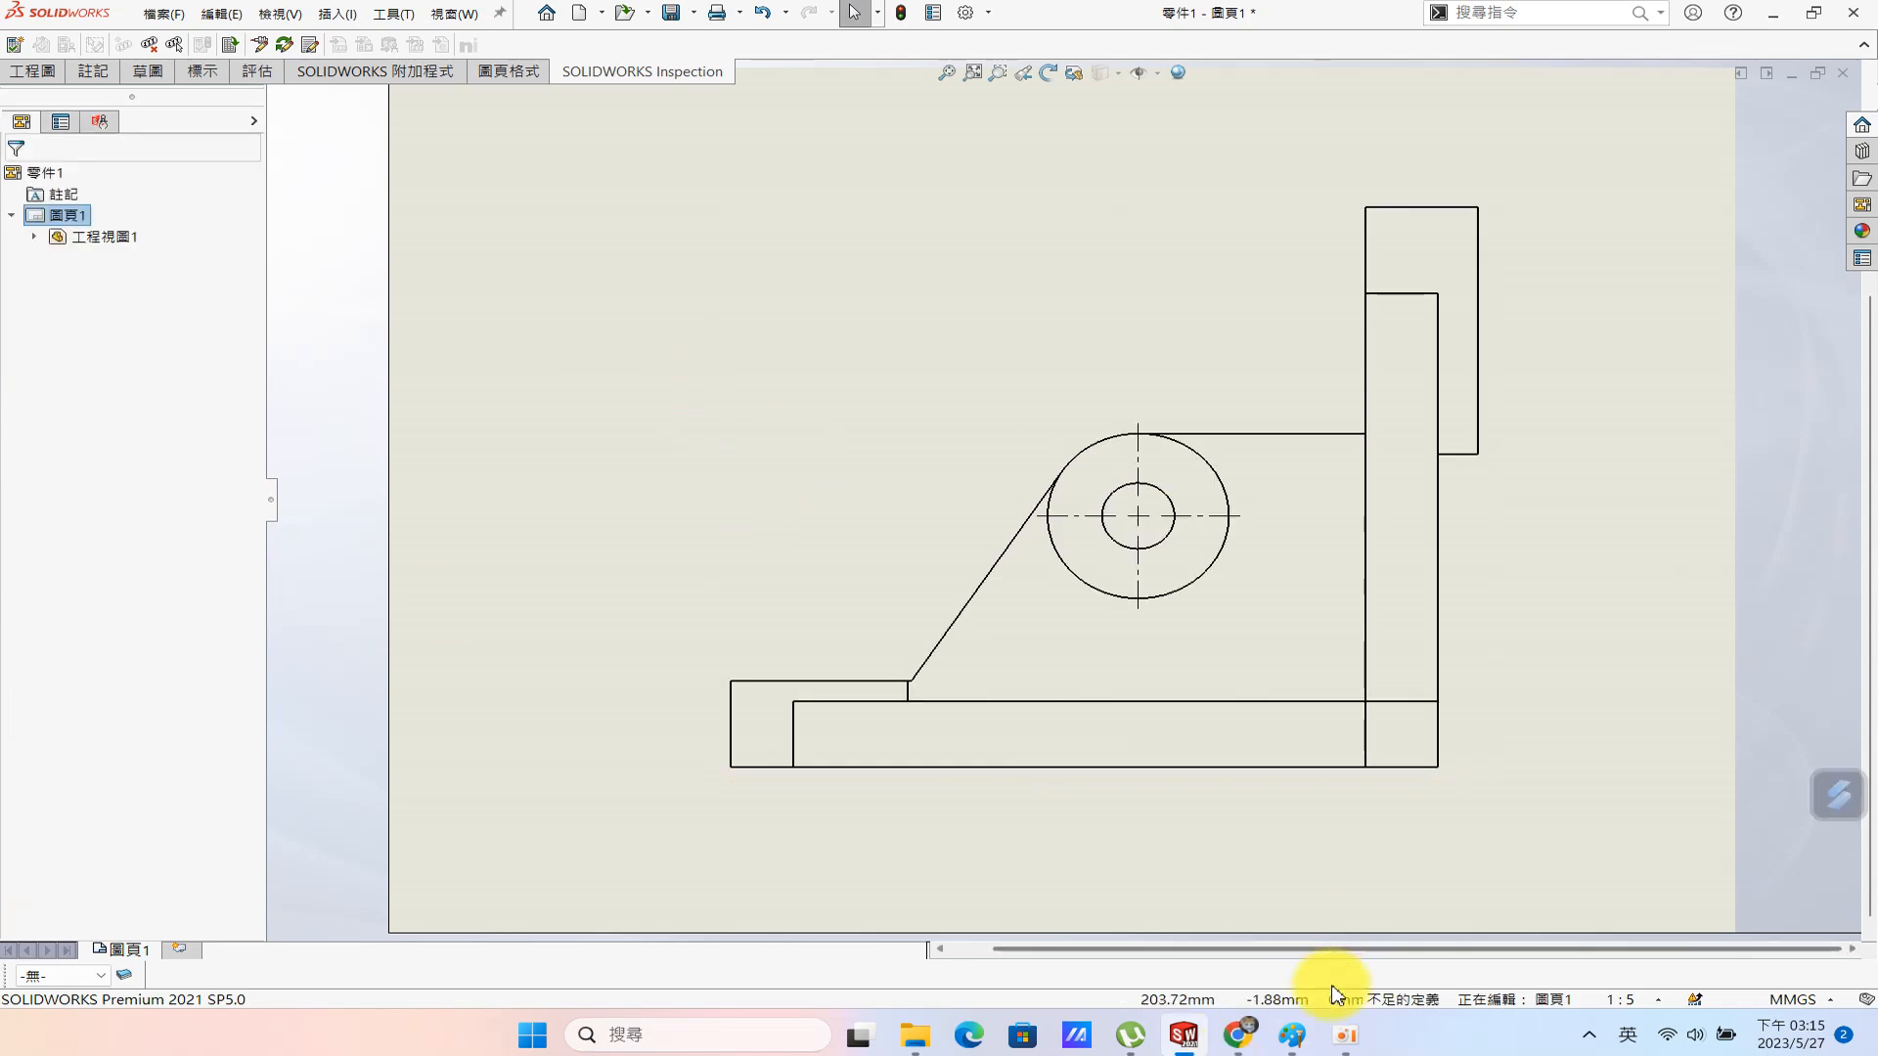
Switch to the part document and orient it to the isometric corner view facing the rib and bosses.
left_click(455, 14)
left_click(579, 187)
key("space")
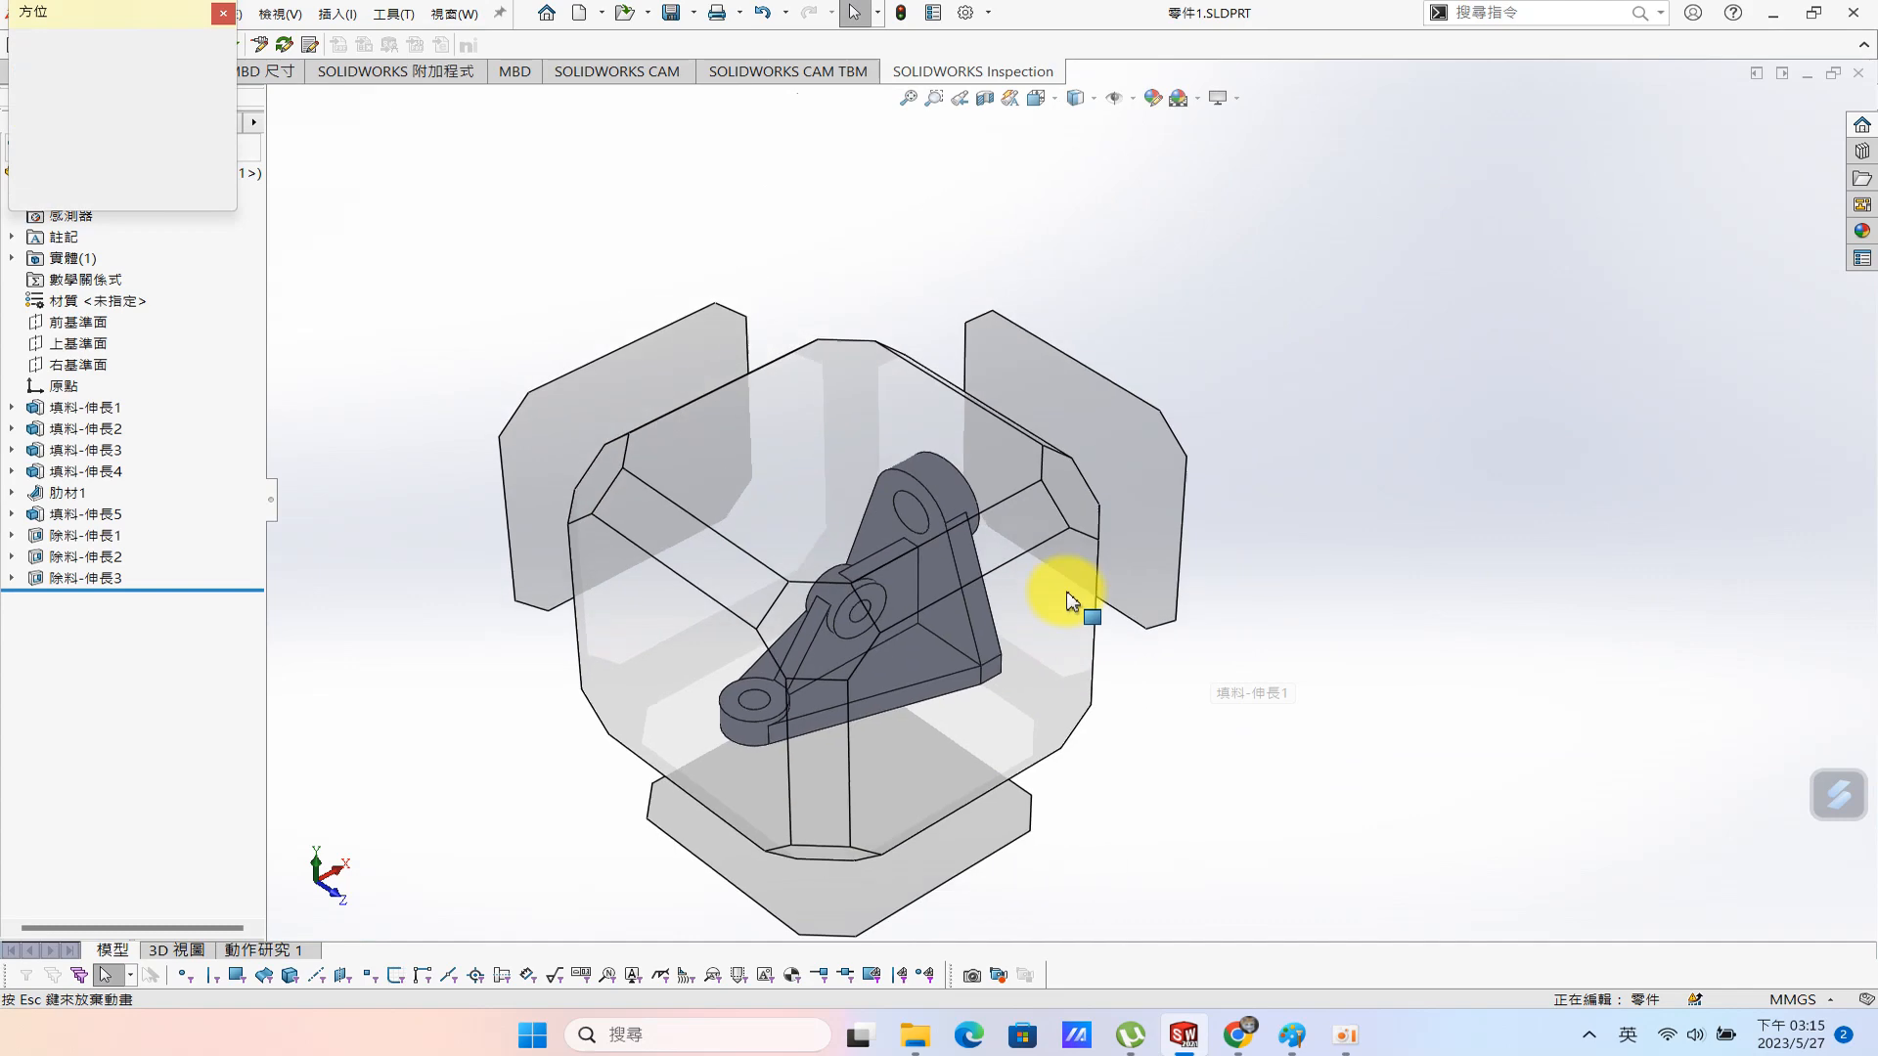
left_click(783, 616)
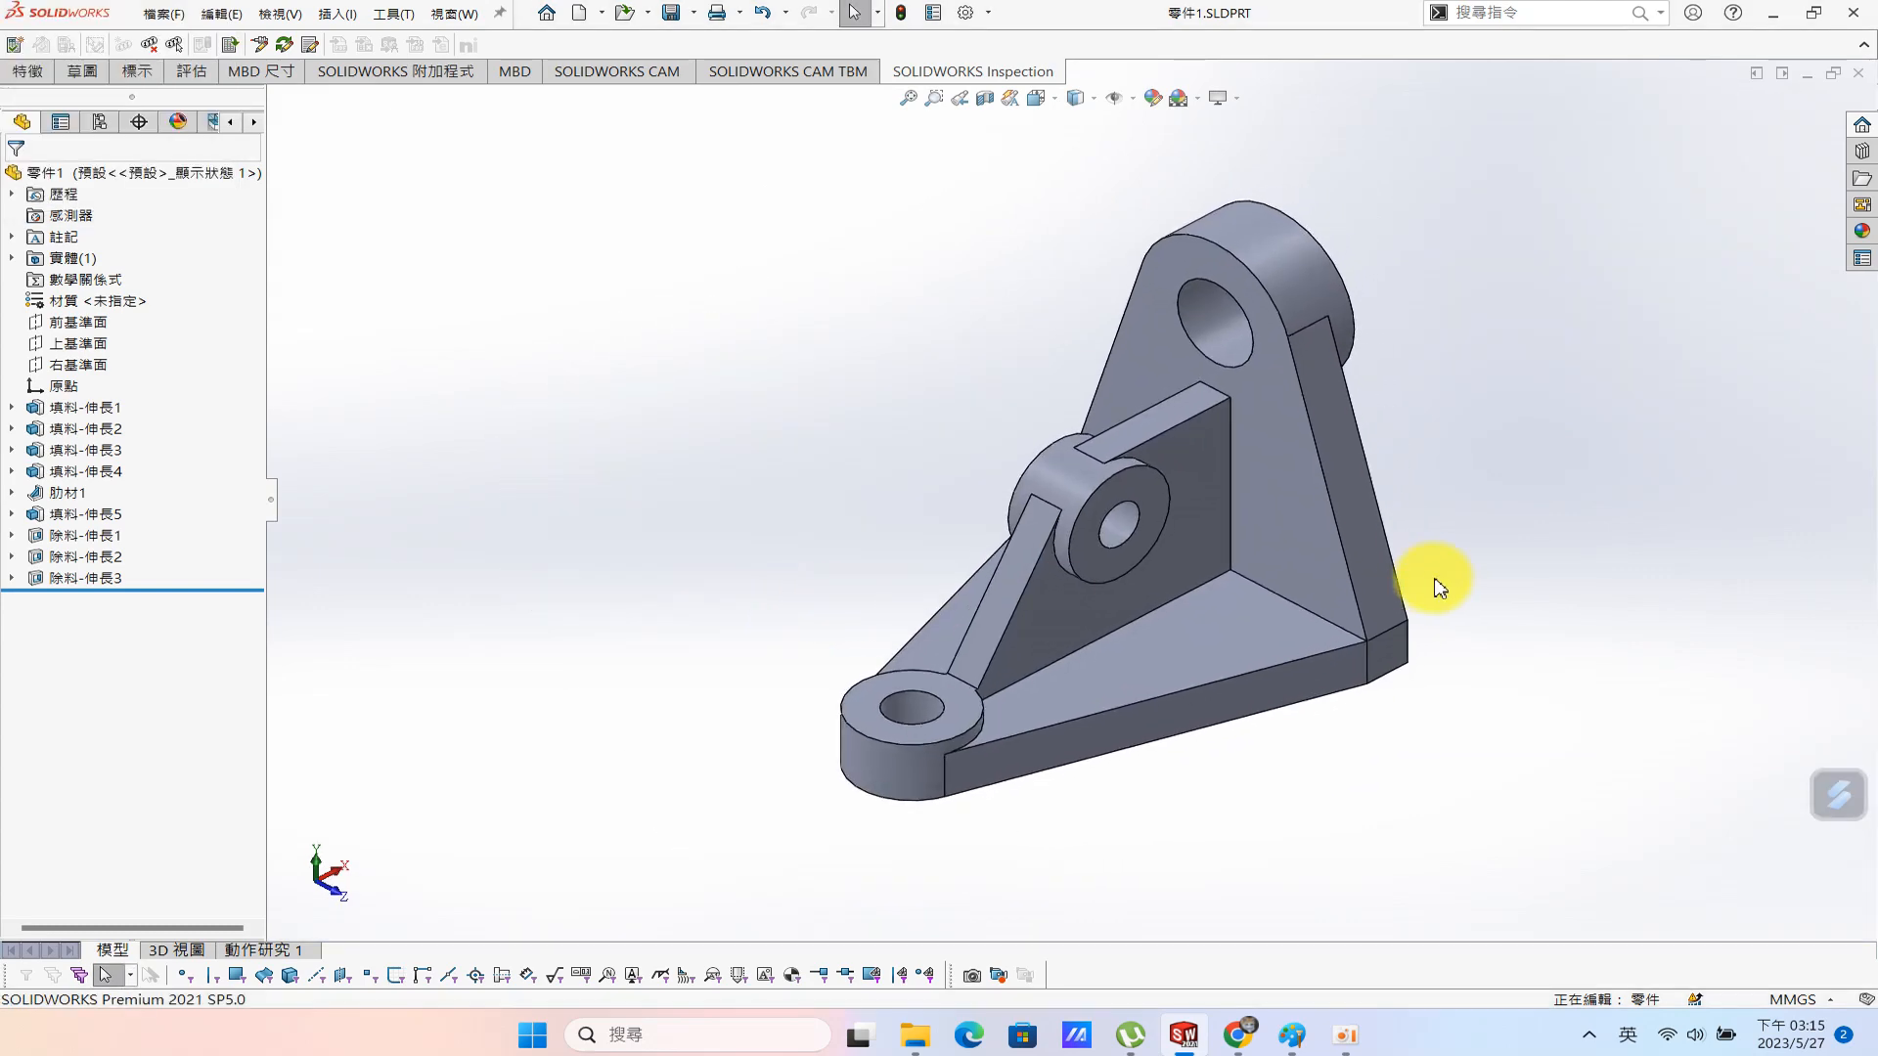
Return to the drawing and try the isometric and 不等角視圖 (trimetric) orientations on the drawing view.
left_click(455, 14)
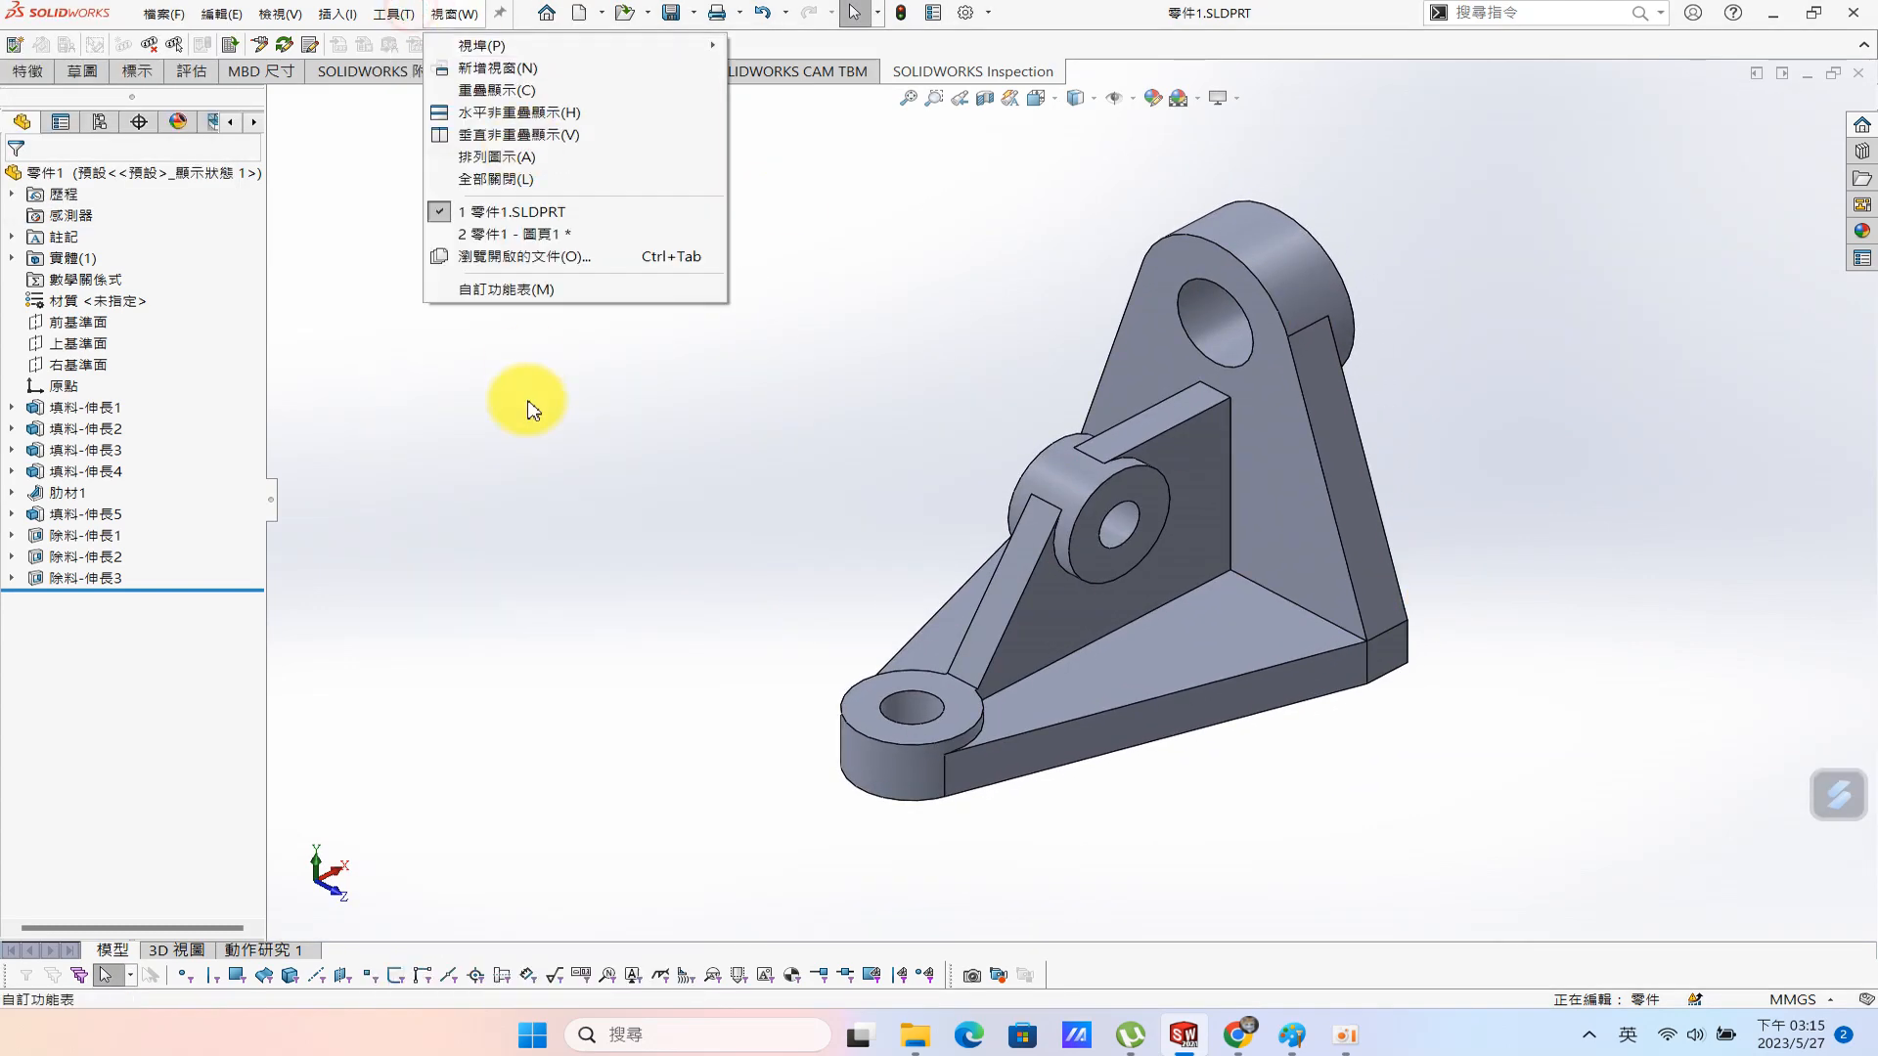
left_click(489, 235)
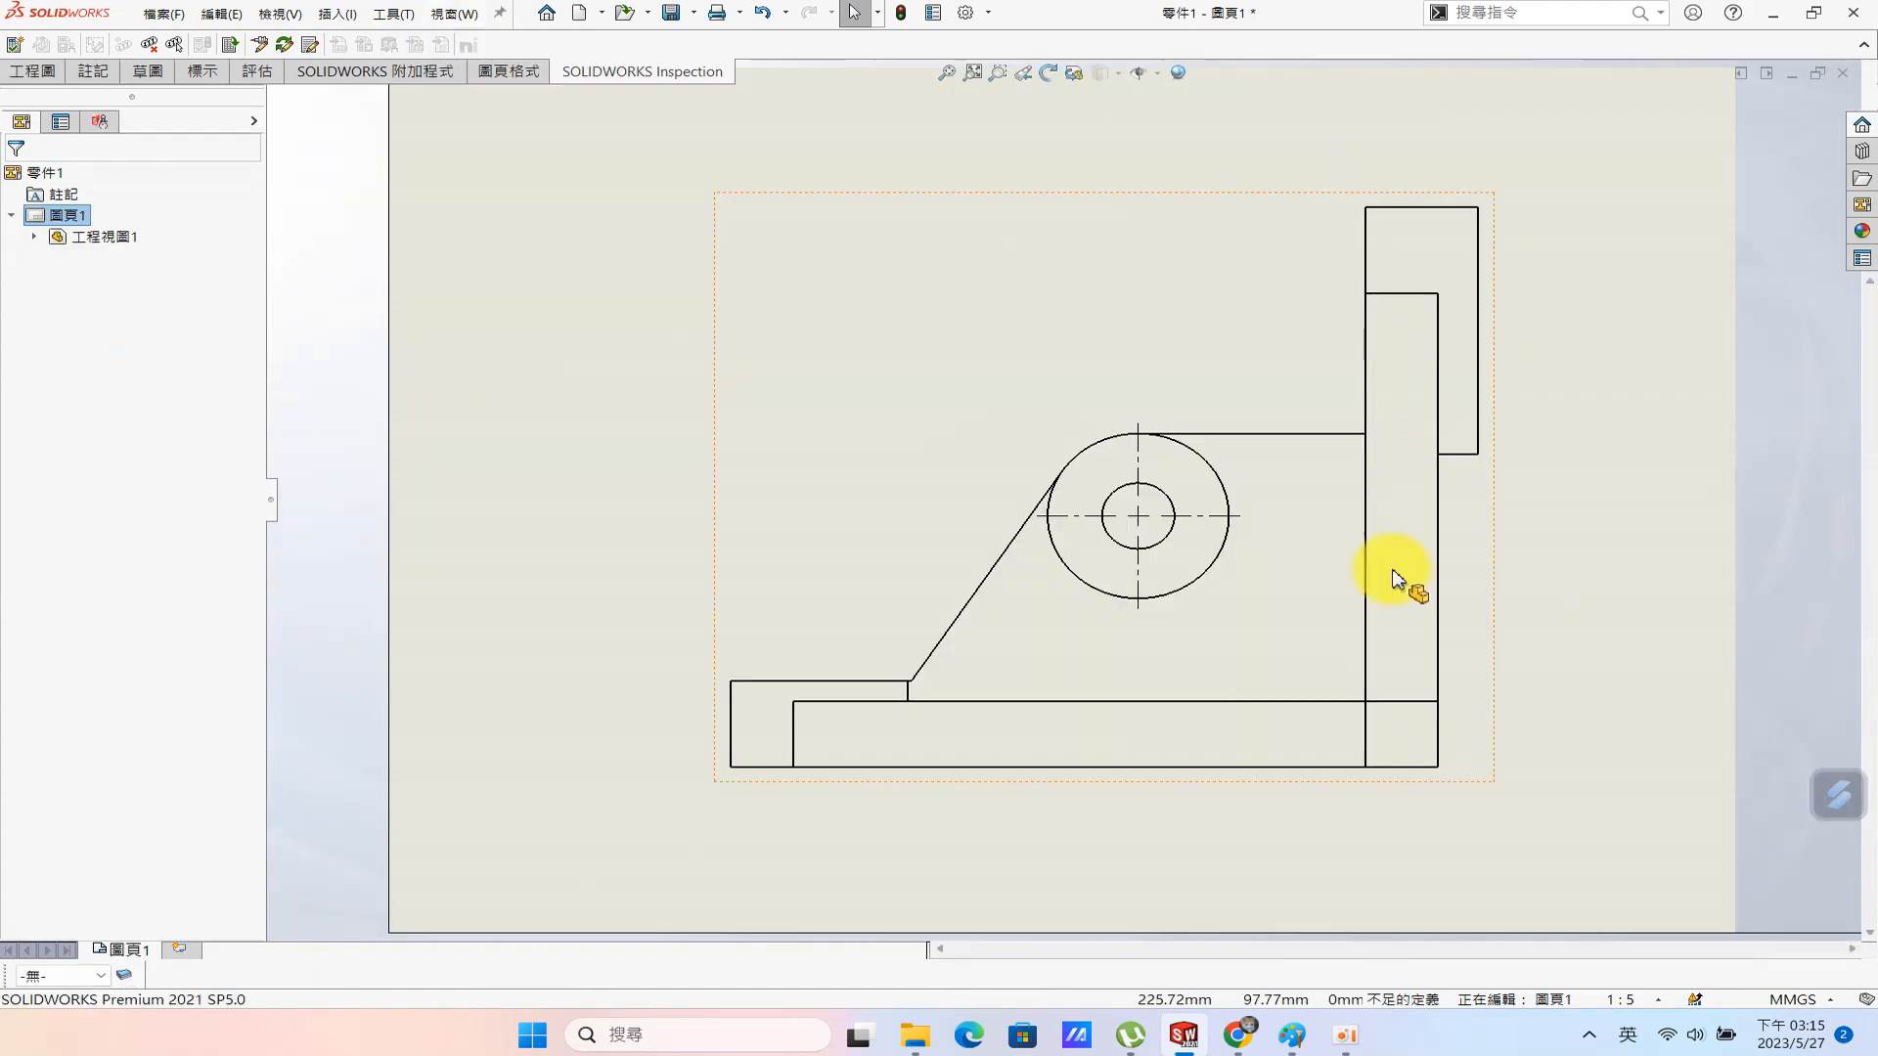
left_click(1486, 630)
left_click(151, 340)
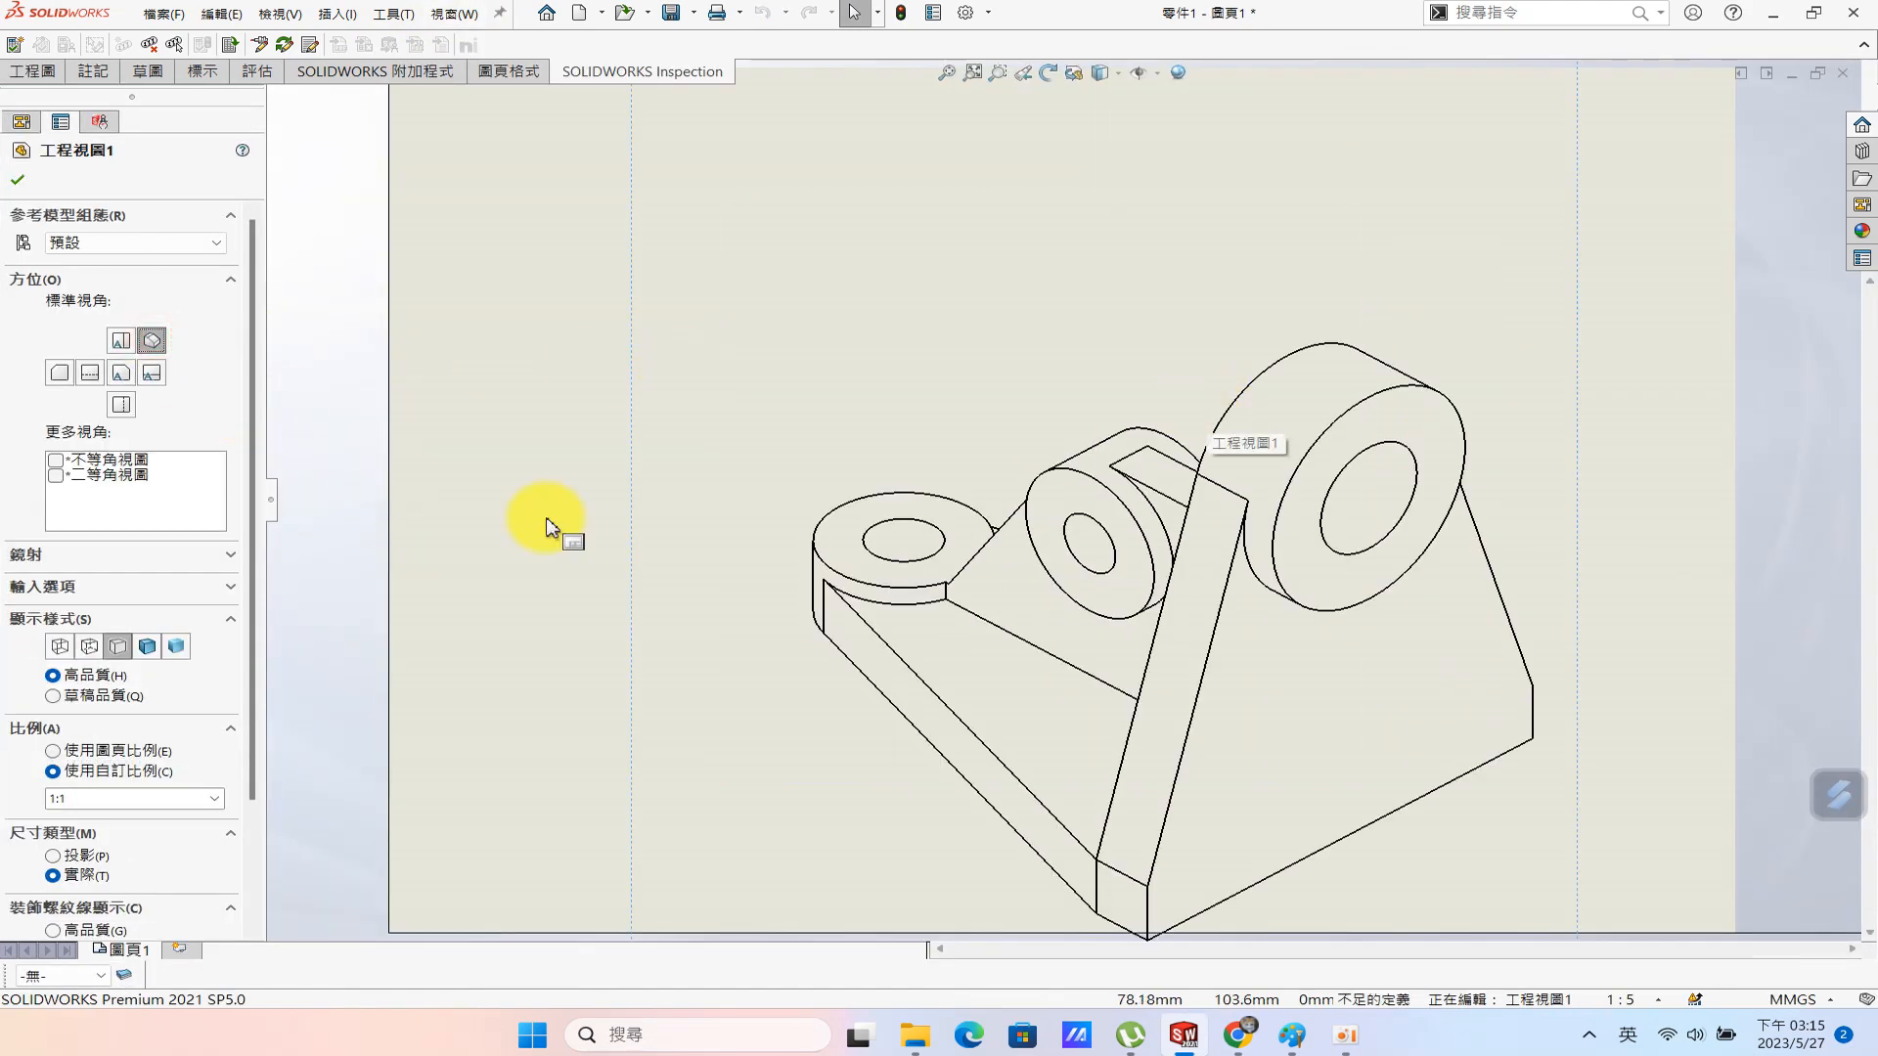
left_click(56, 478)
left_click(59, 459)
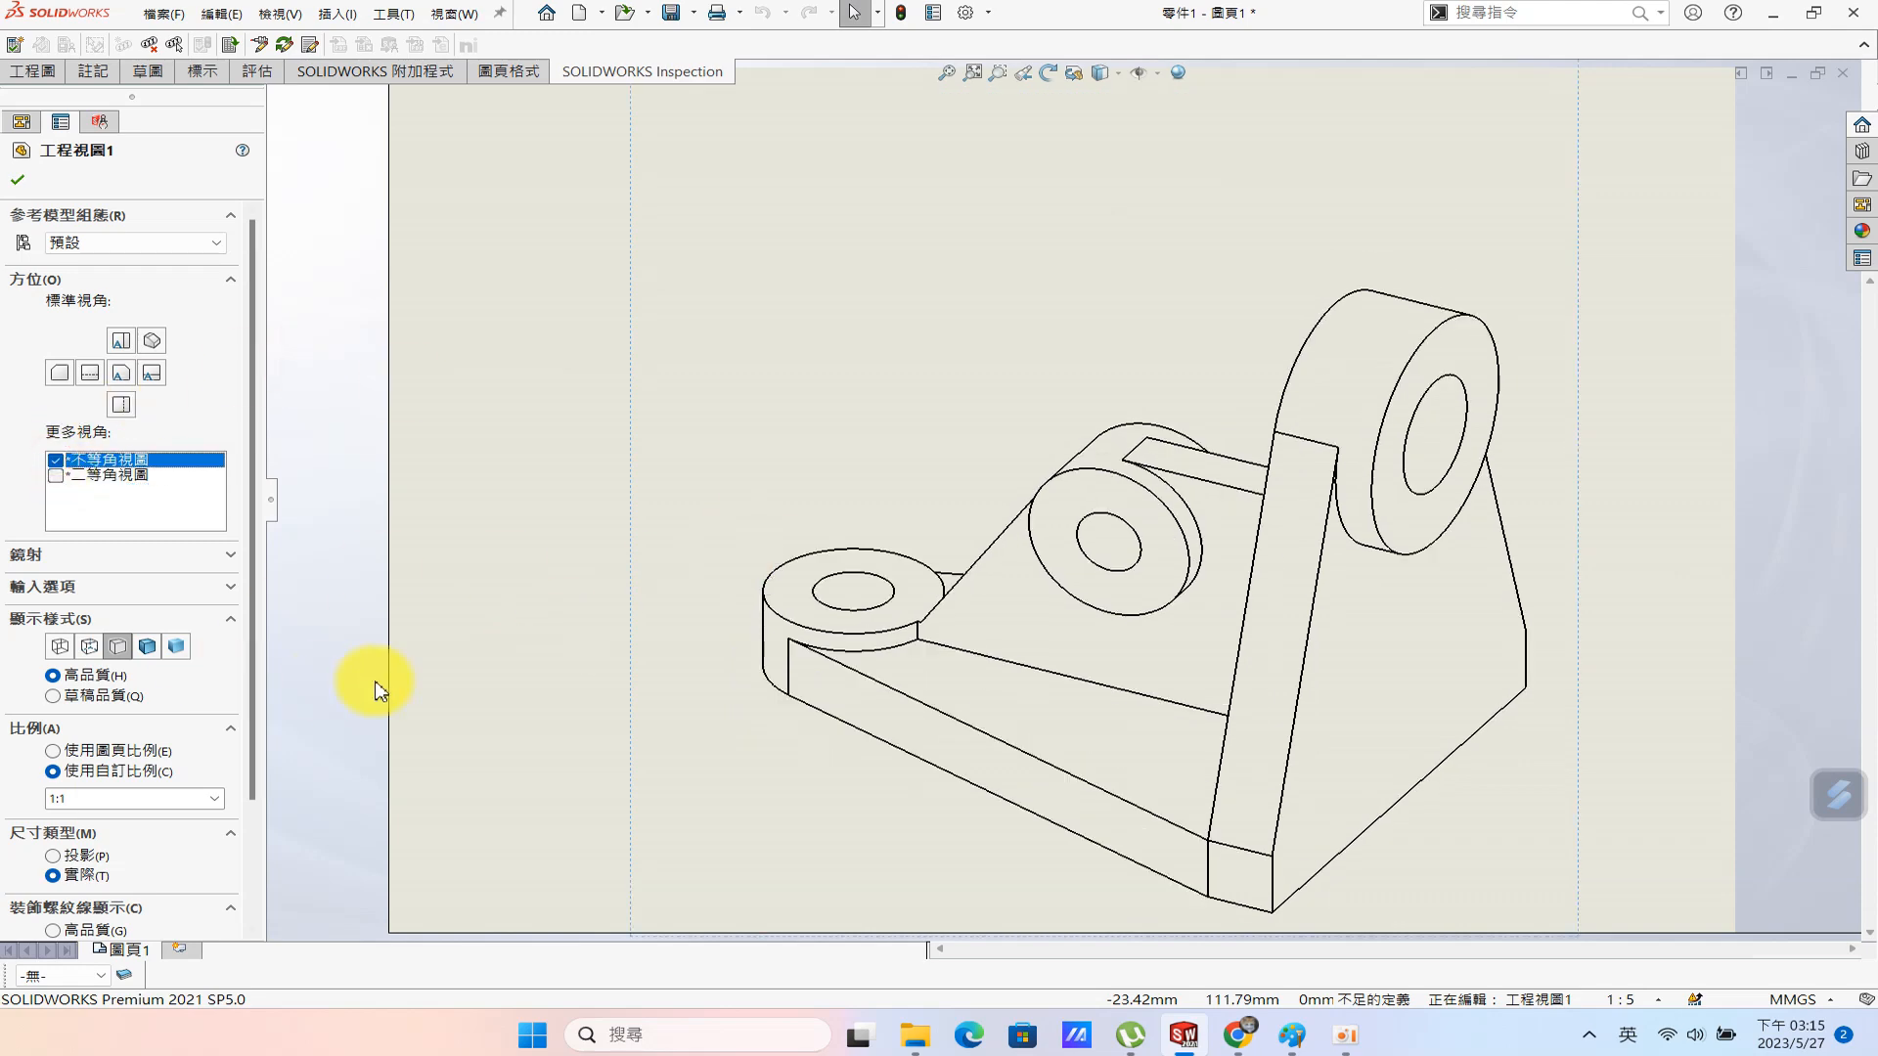
left_click(688, 612)
Switch to the part document and save its current orientation as a named view called 1.
left_click(455, 14)
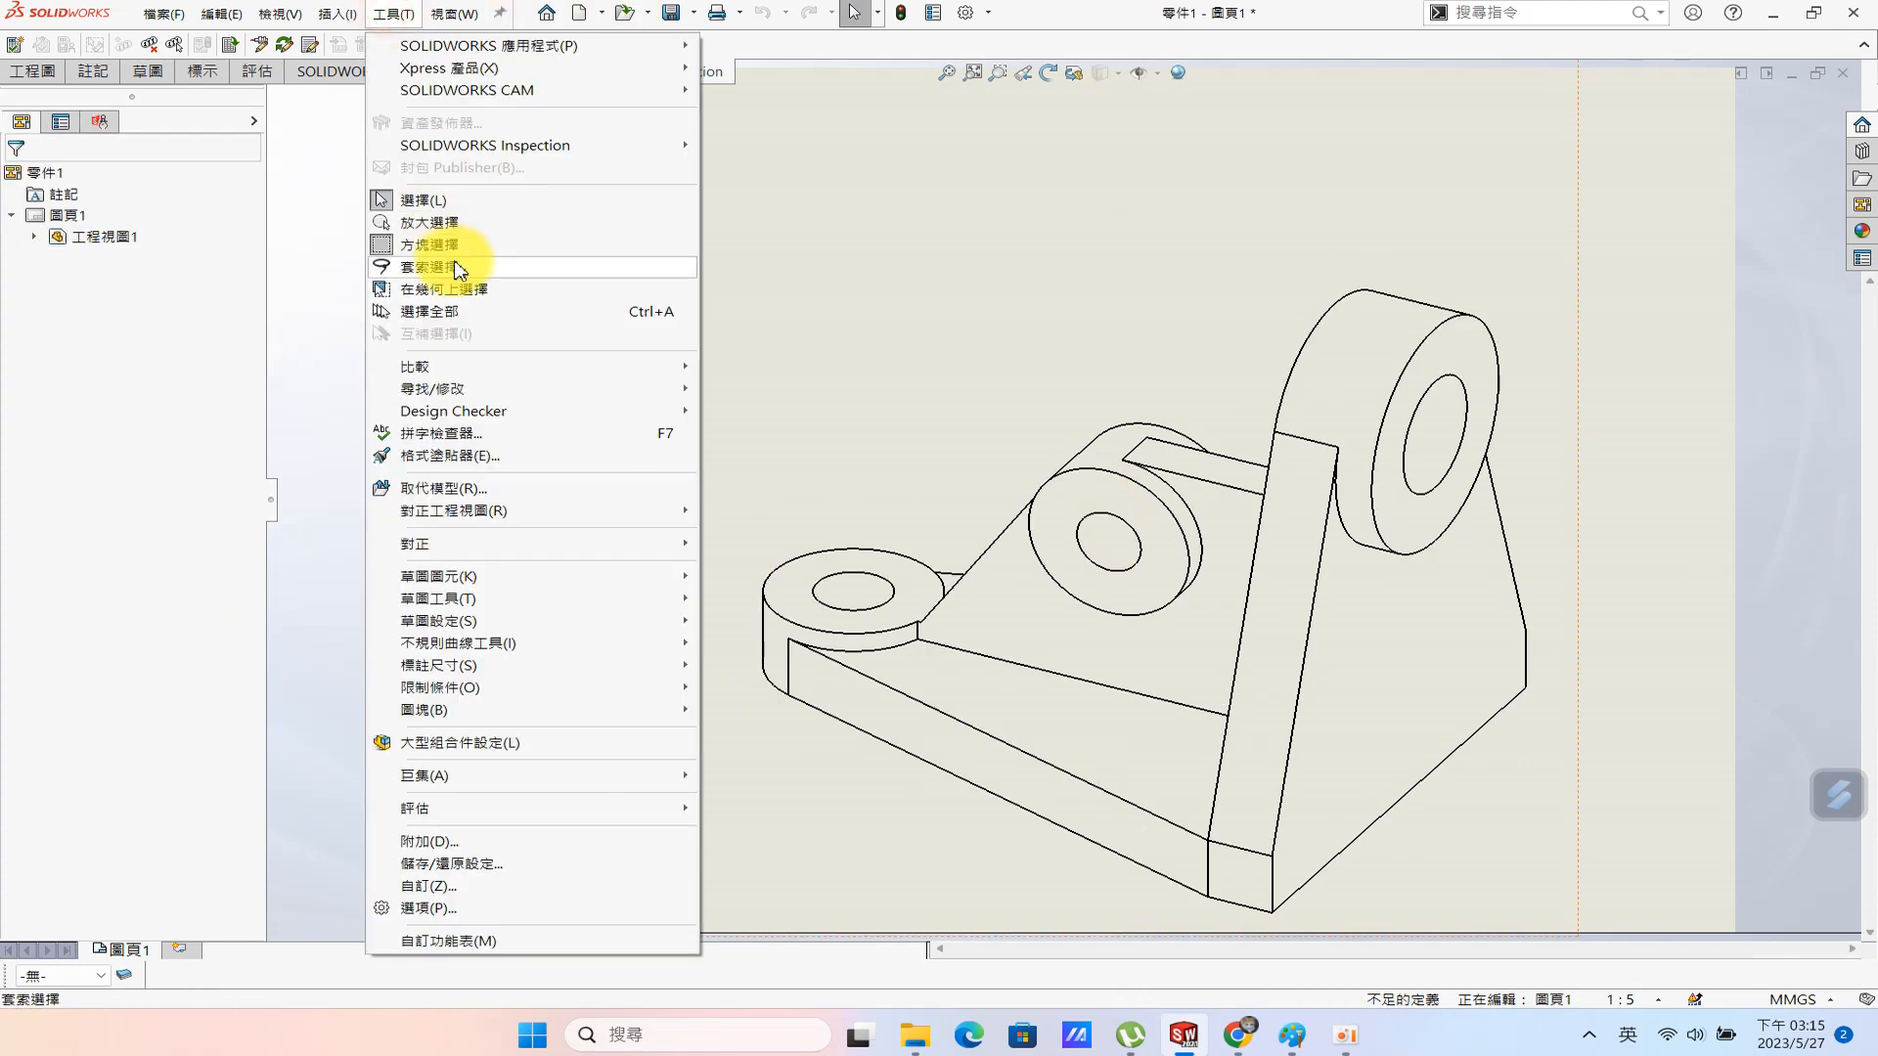
left_click(469, 151)
key("space")
left_click(1354, 421)
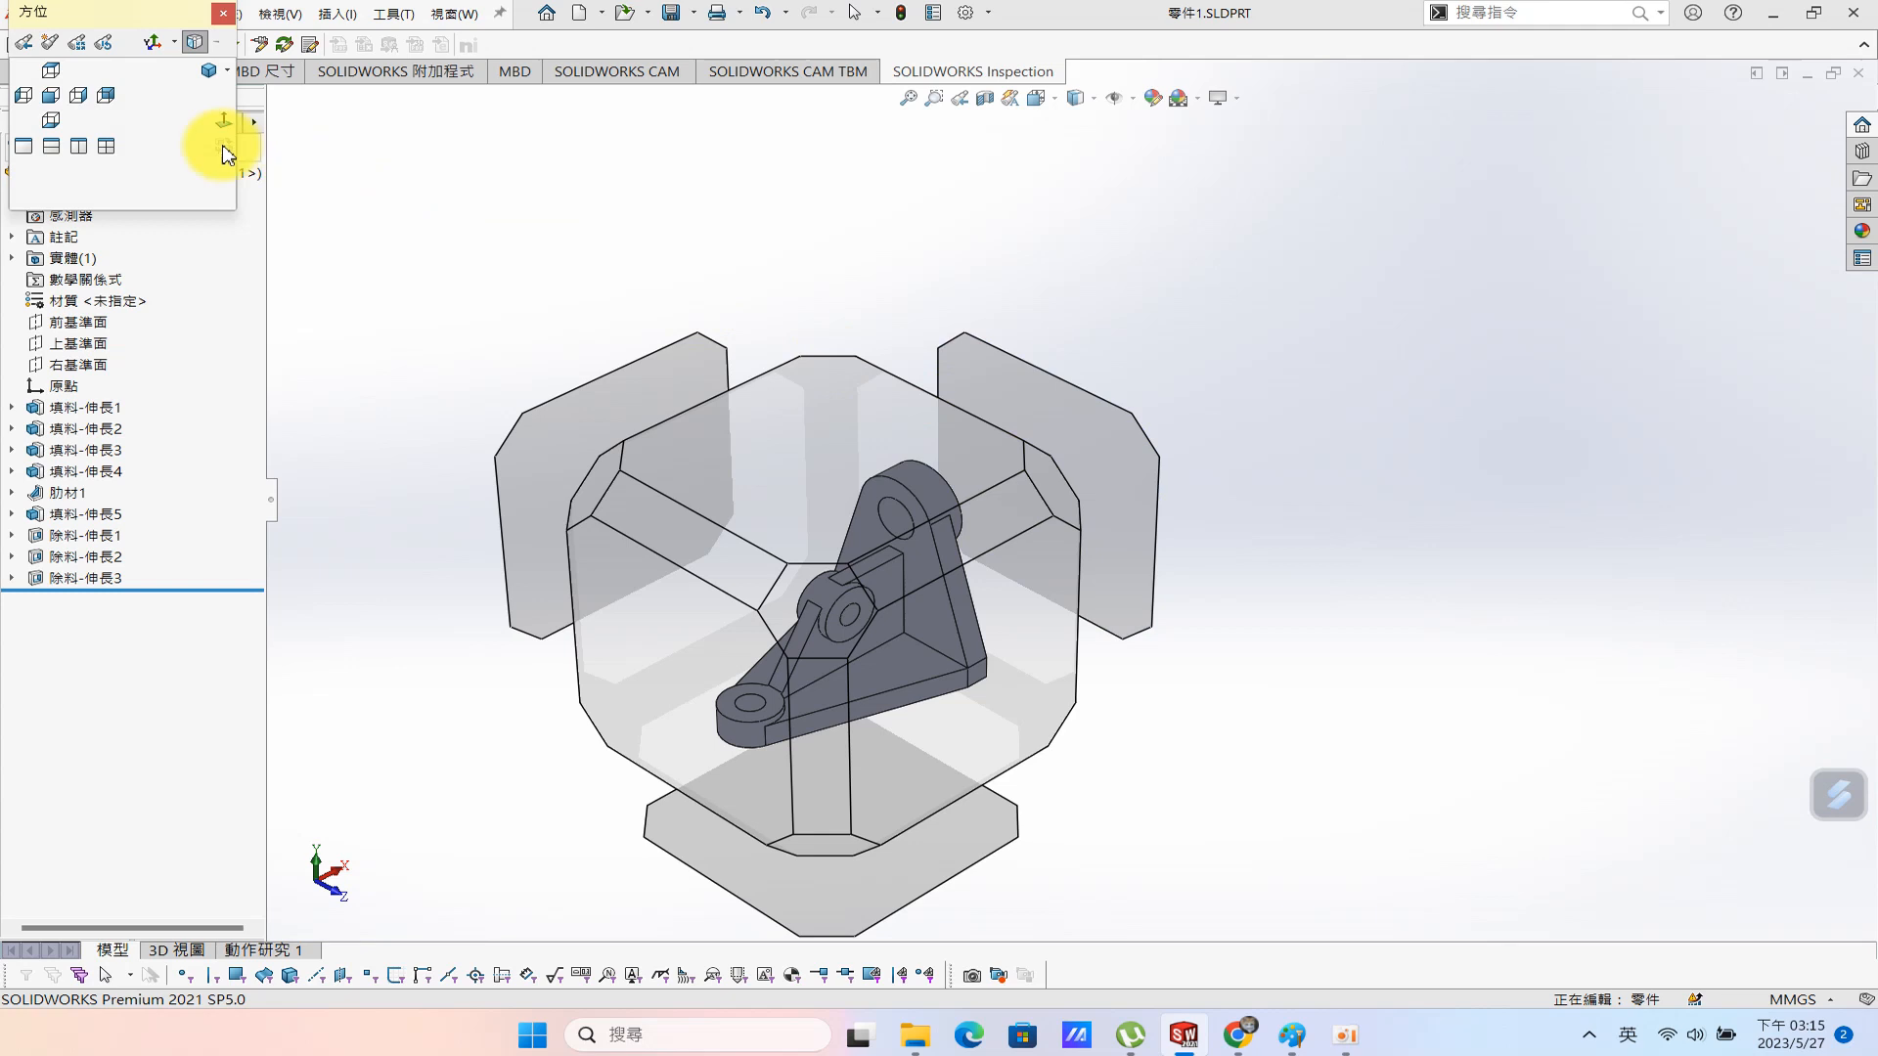
left_click(49, 49)
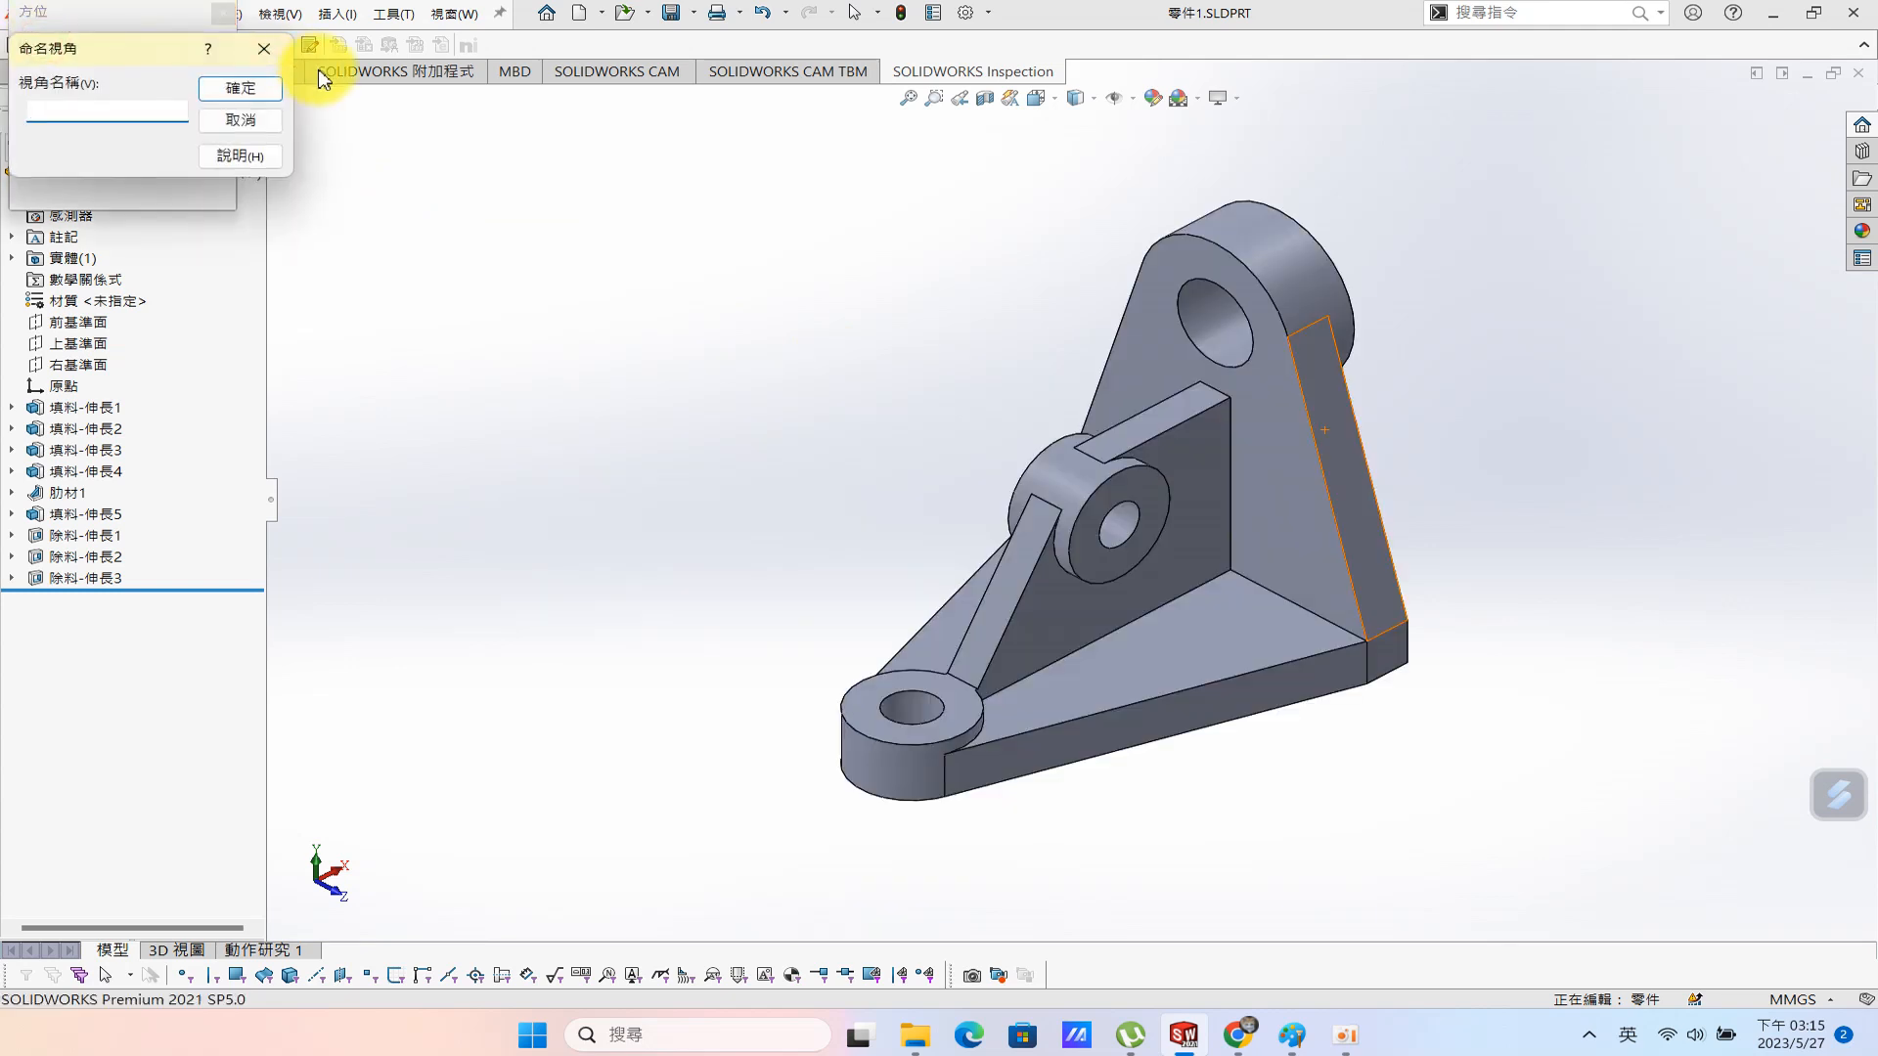
key("Return")
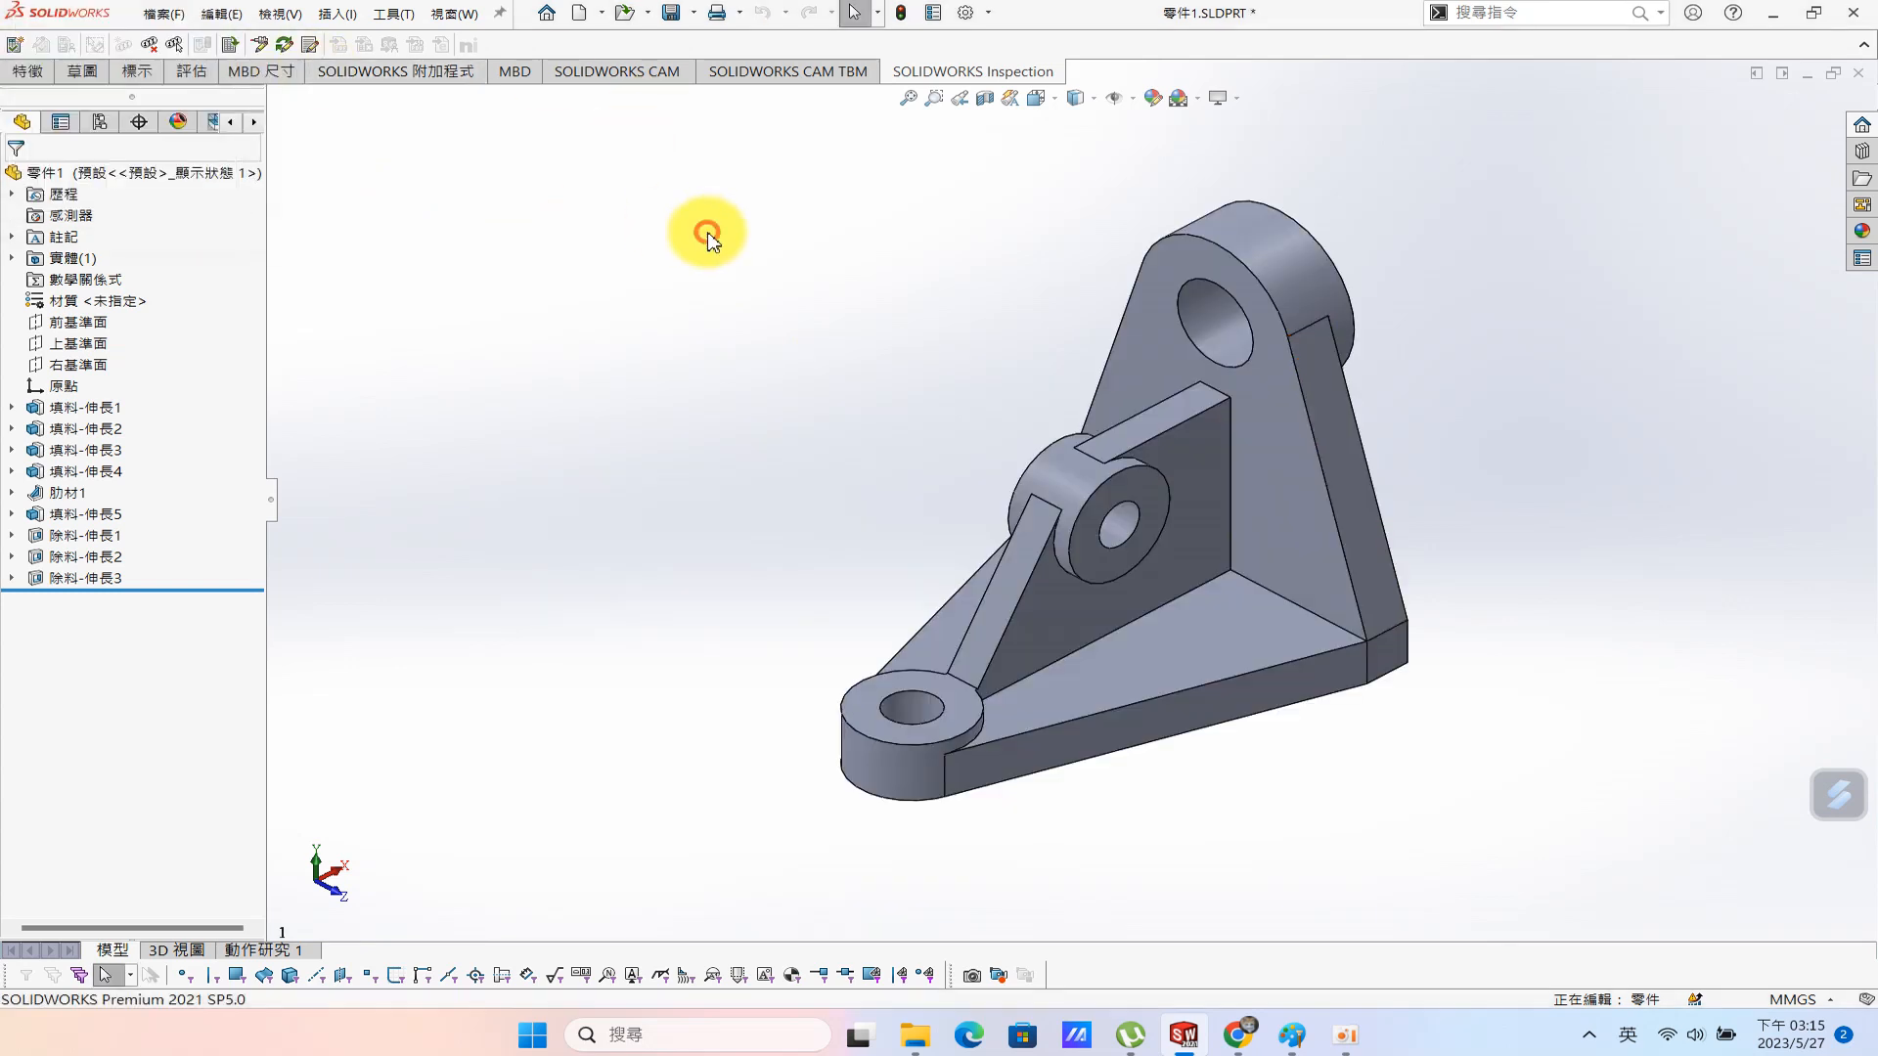
Return to the drawing and apply the part's named view 1 to the drawing view.
left_click(395, 14)
mouse_move(455, 14)
left_click(506, 235)
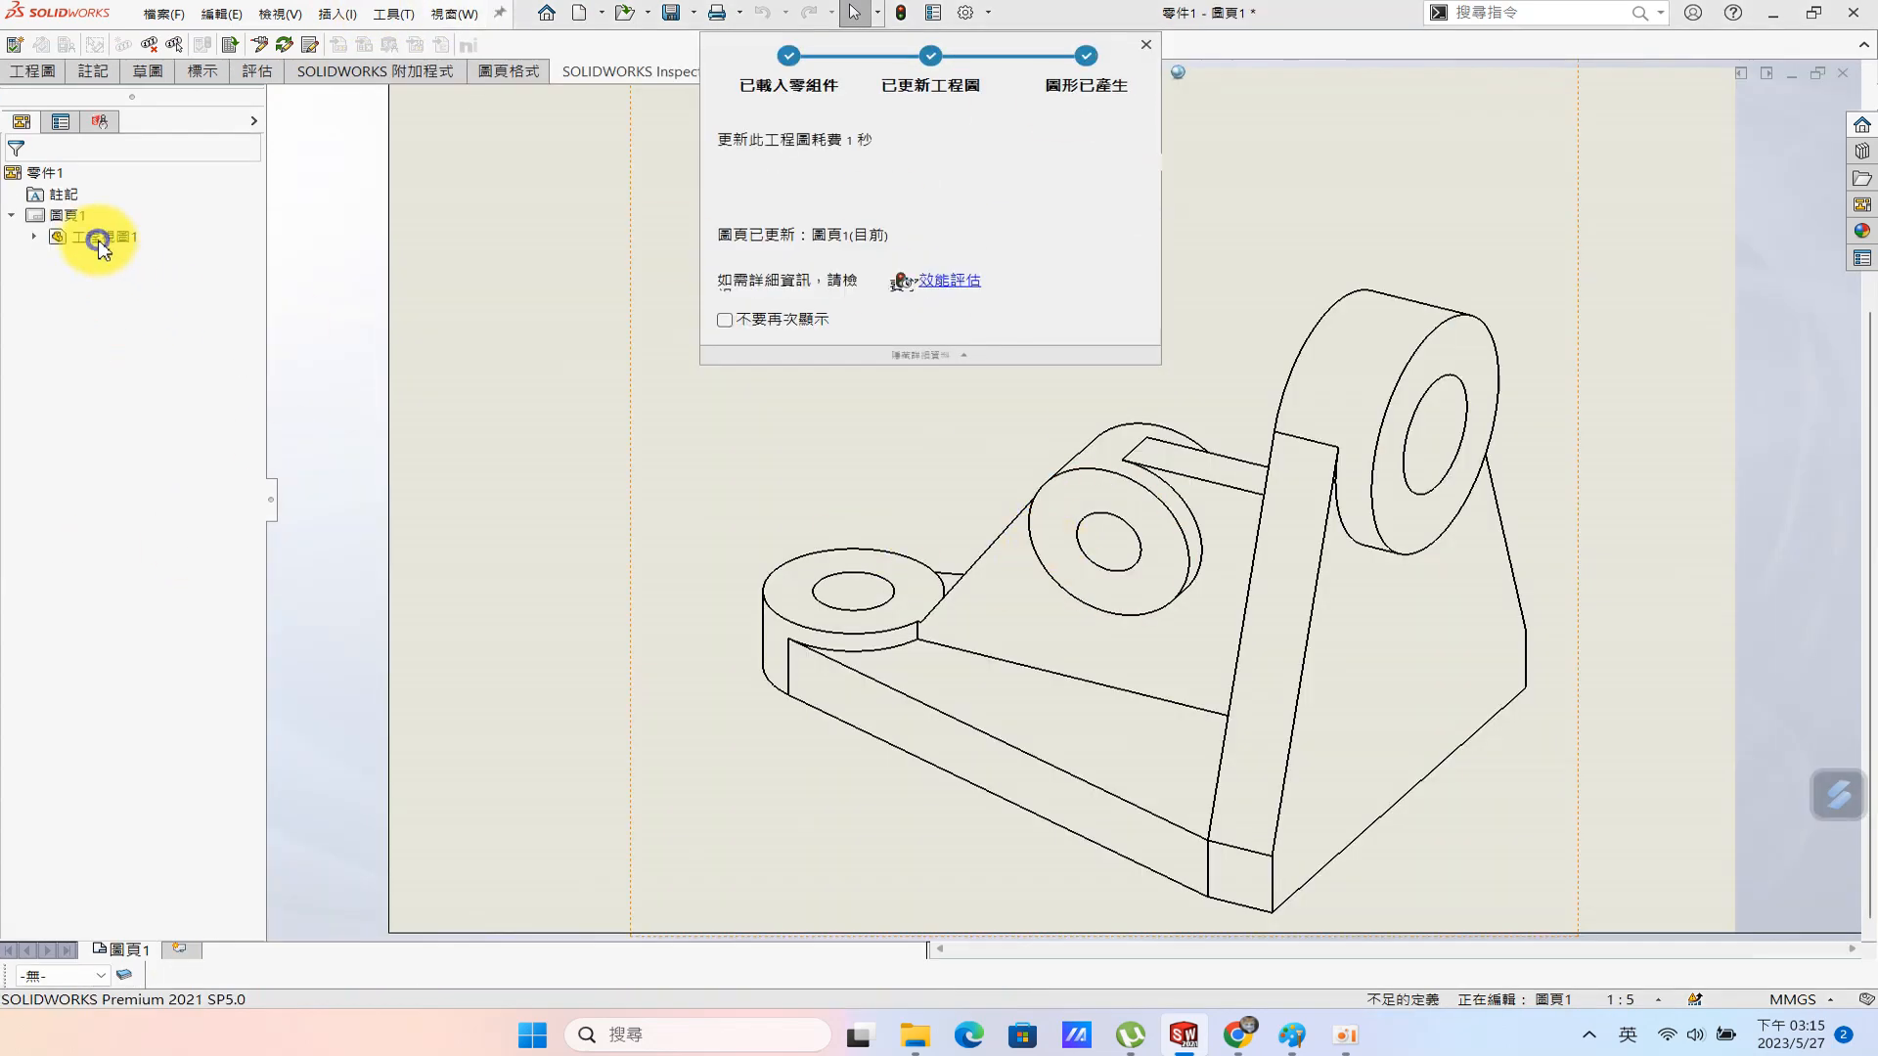
right_click(98, 237)
left_click(83, 243)
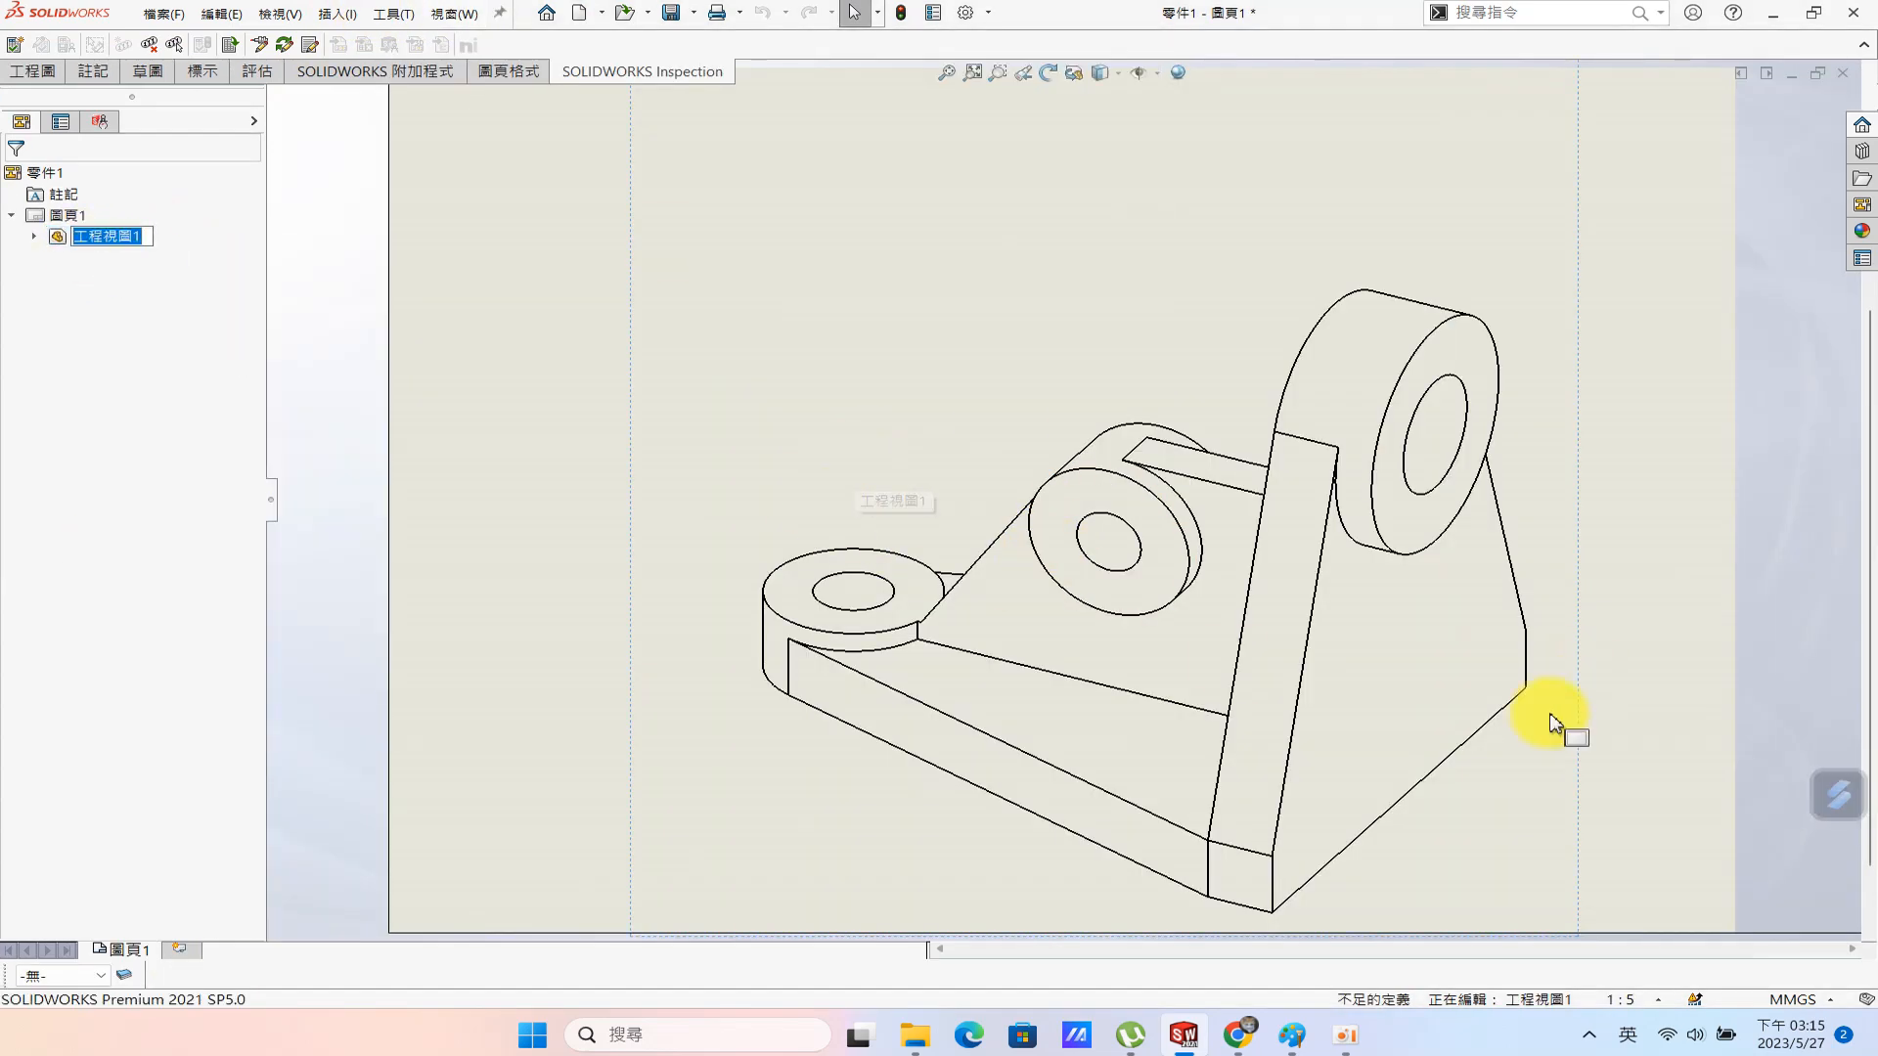
right_click(1388, 687)
left_click(56, 476)
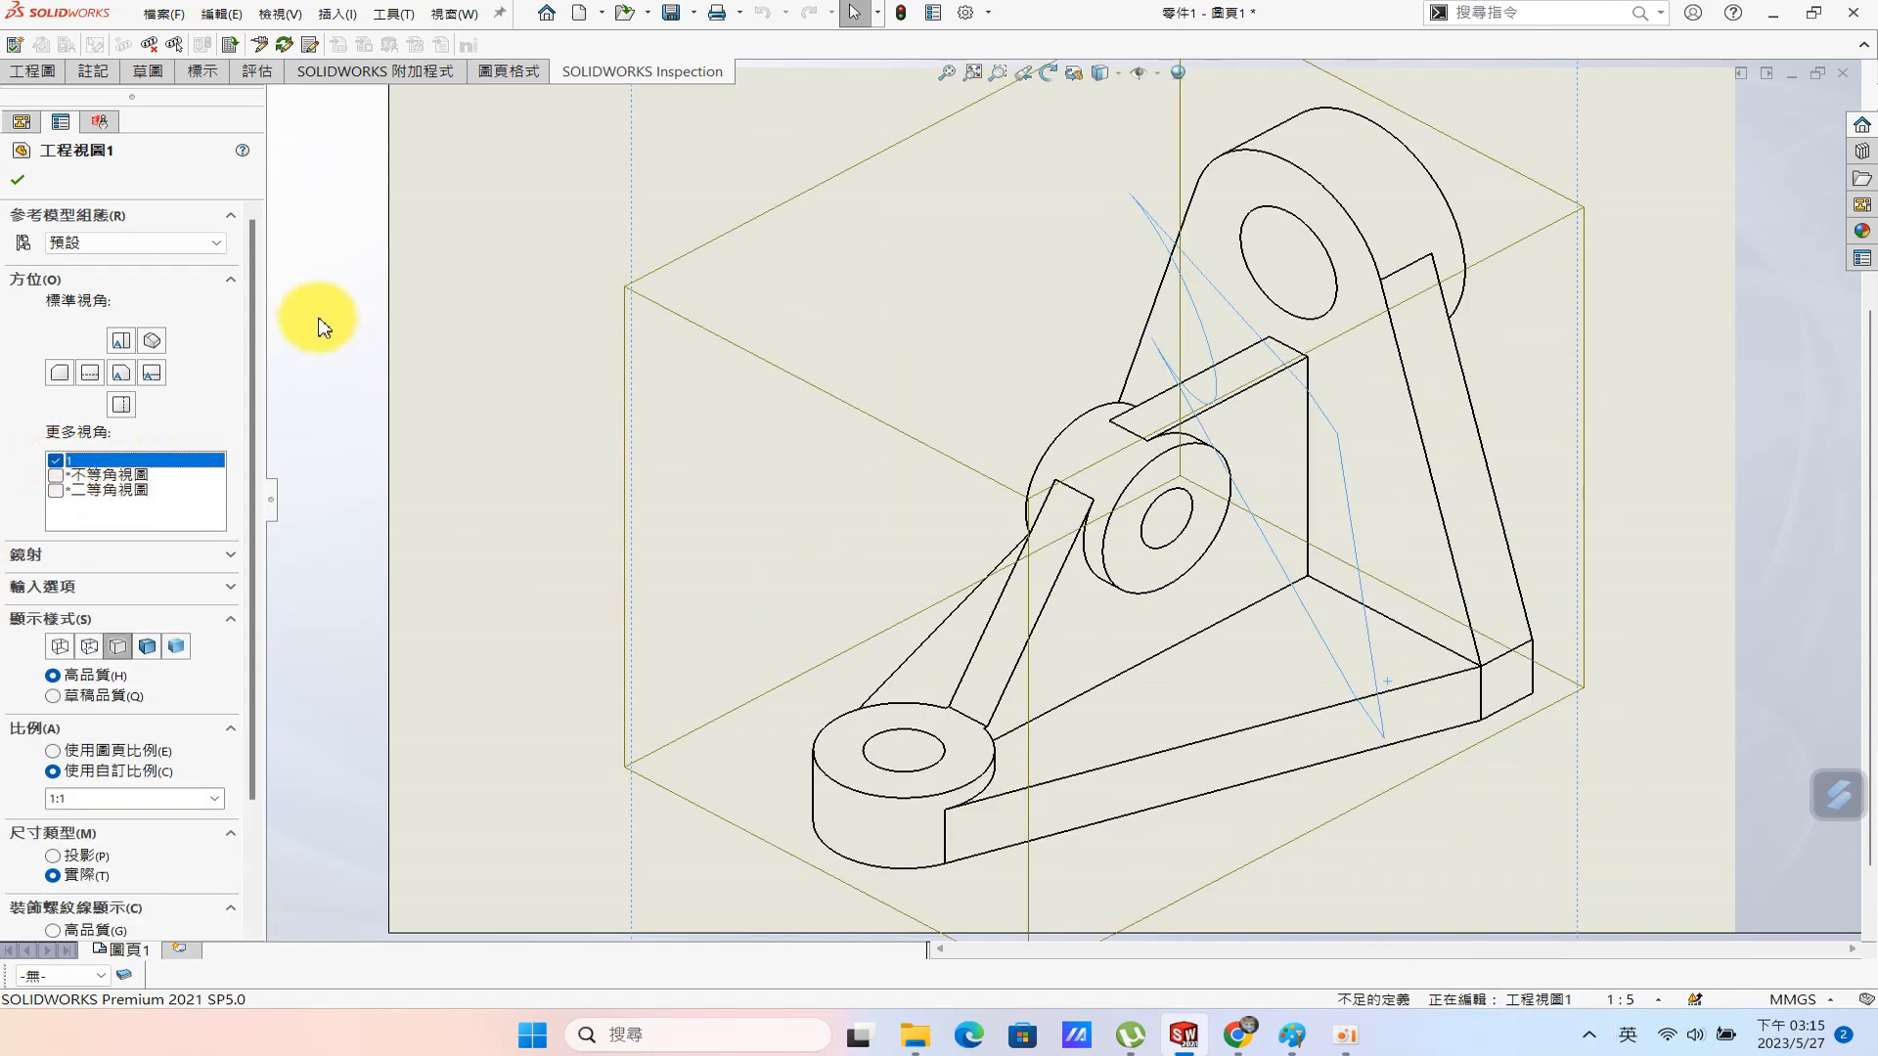
left_click(431, 343)
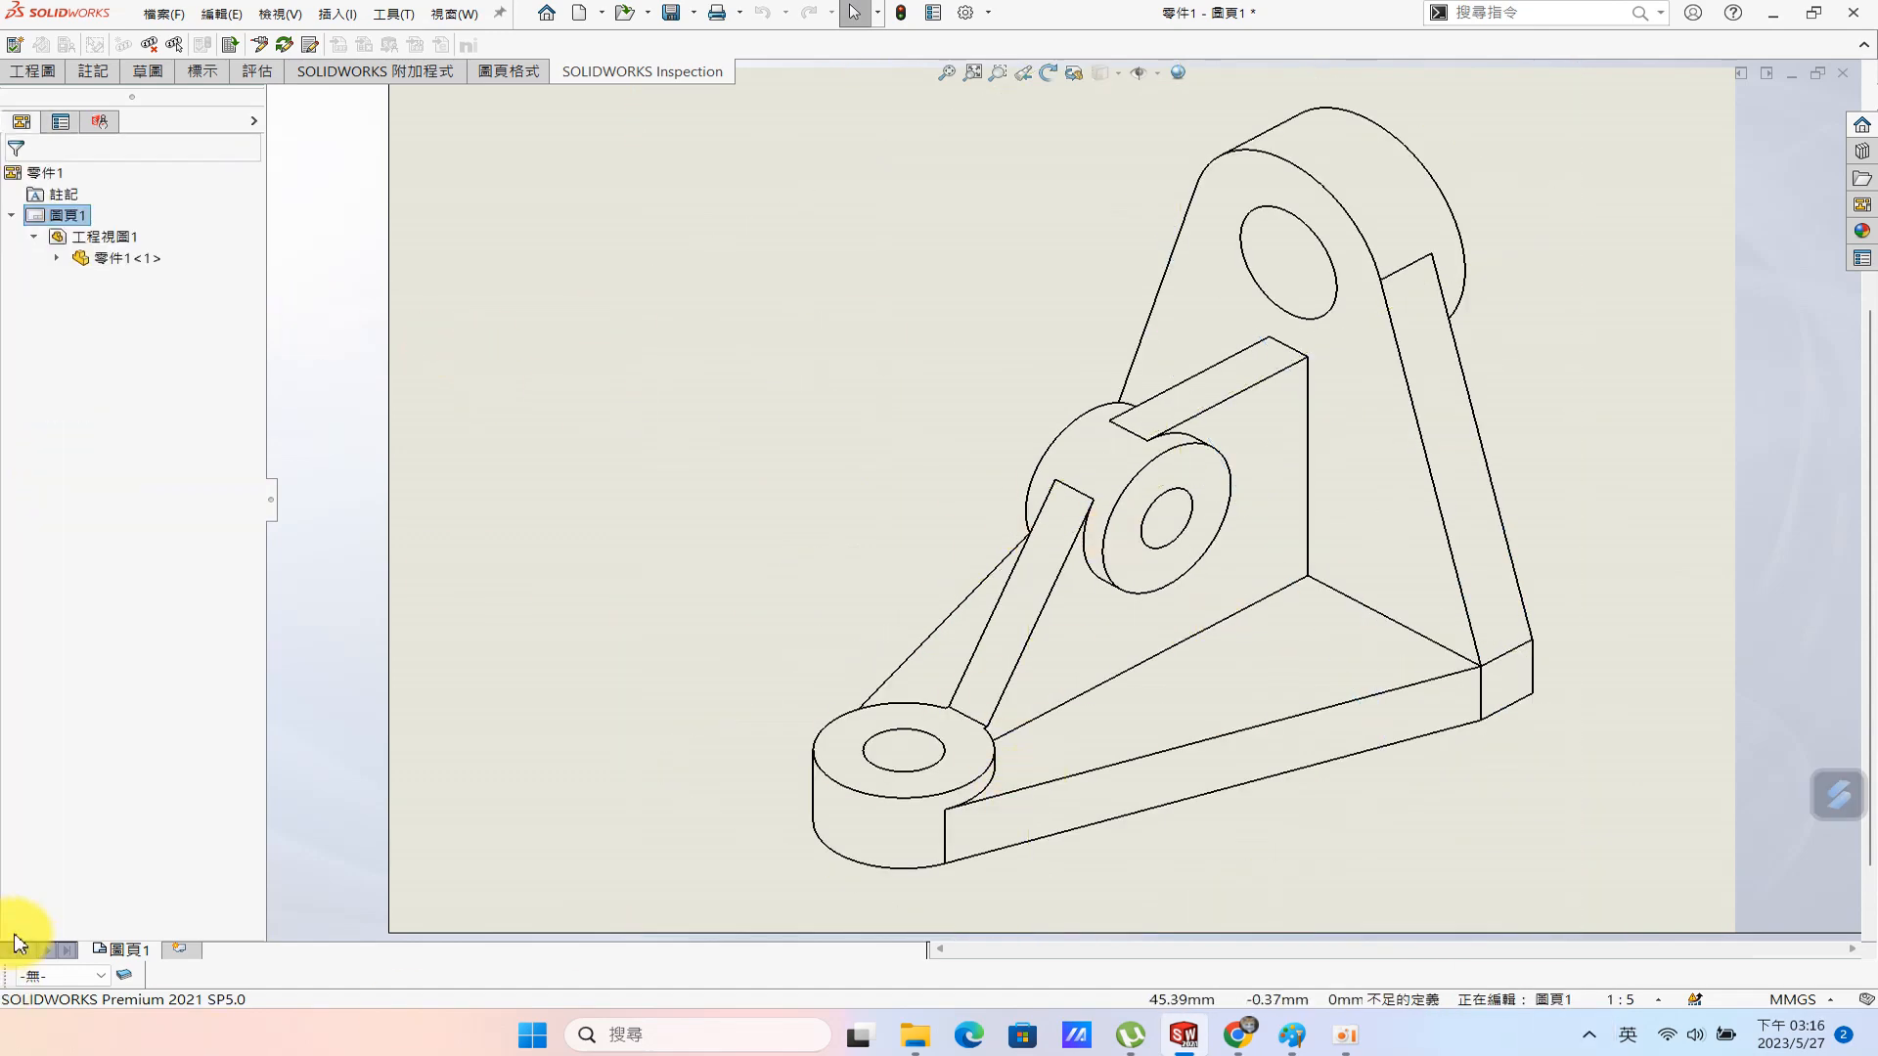
Add a new drawing layer named dim.
left_click(123, 976)
left_click(678, 177)
type("dim")
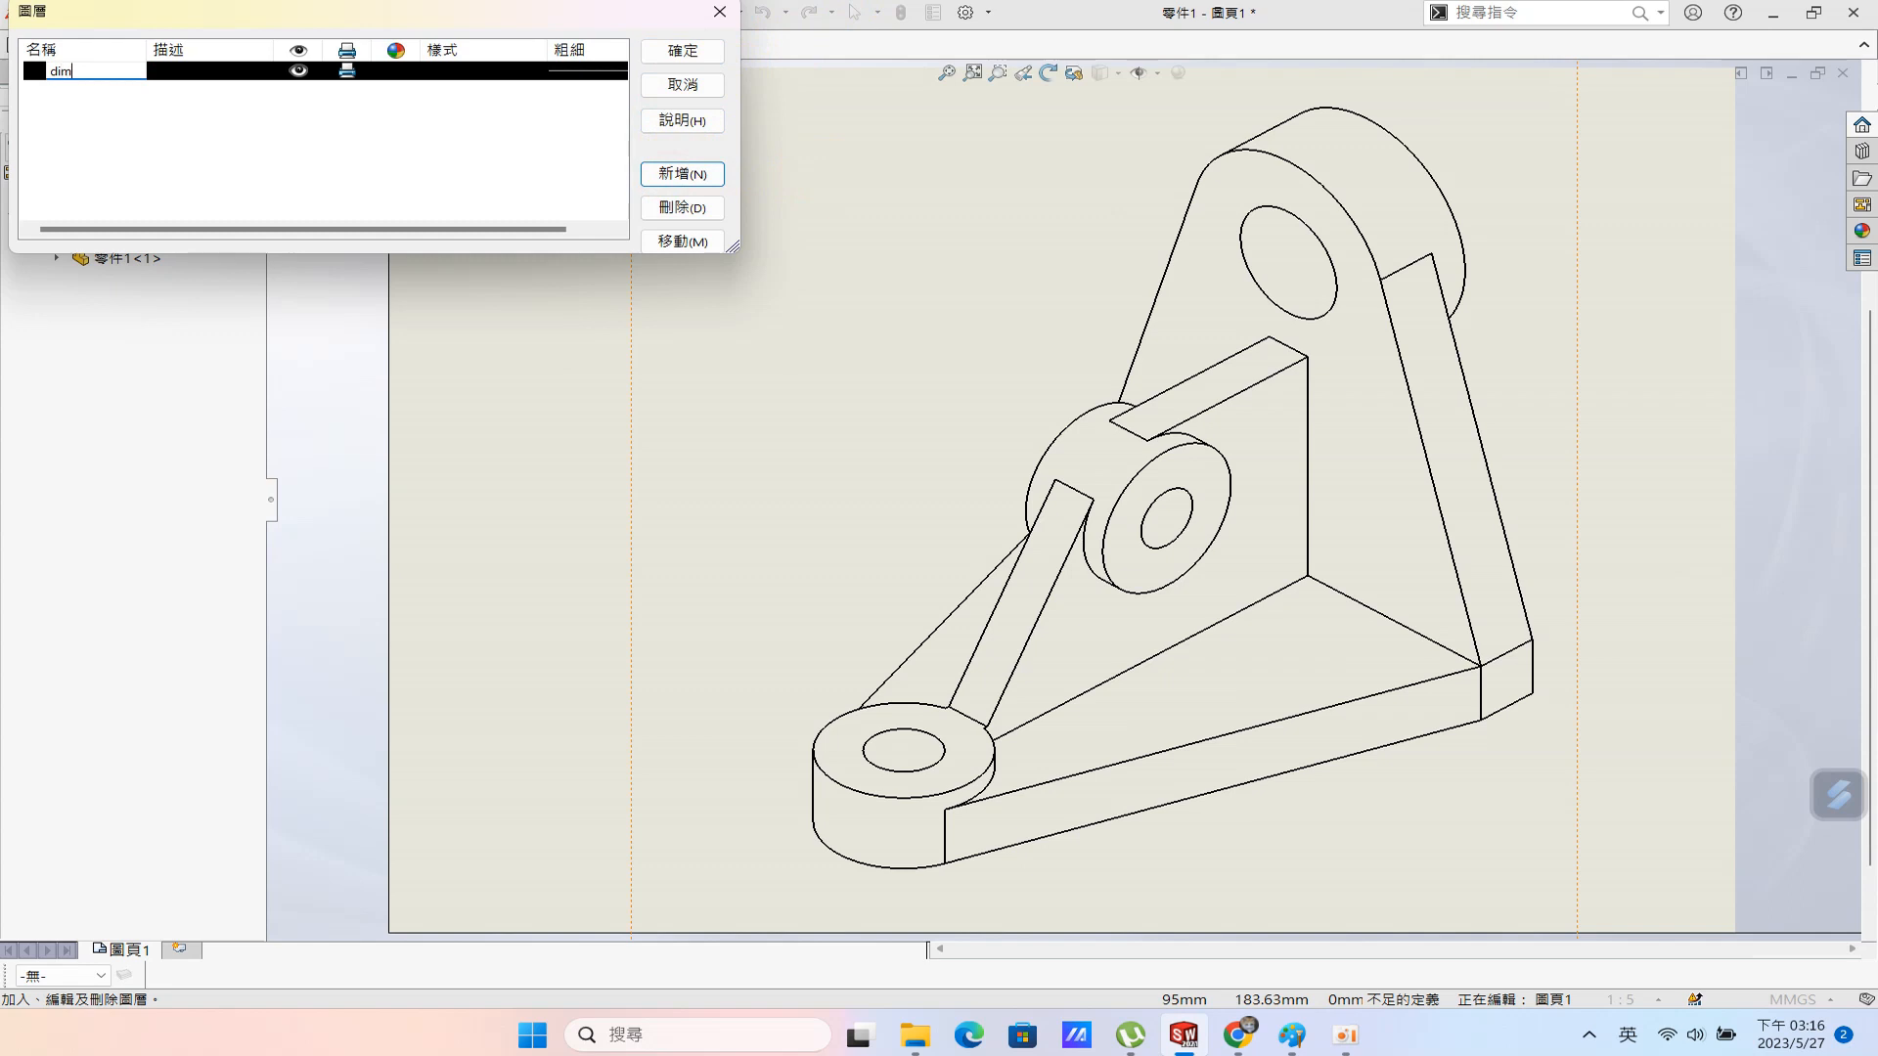
Give the dim layer a solid line style, a thin line thickness and red colour.
left_click(455, 70)
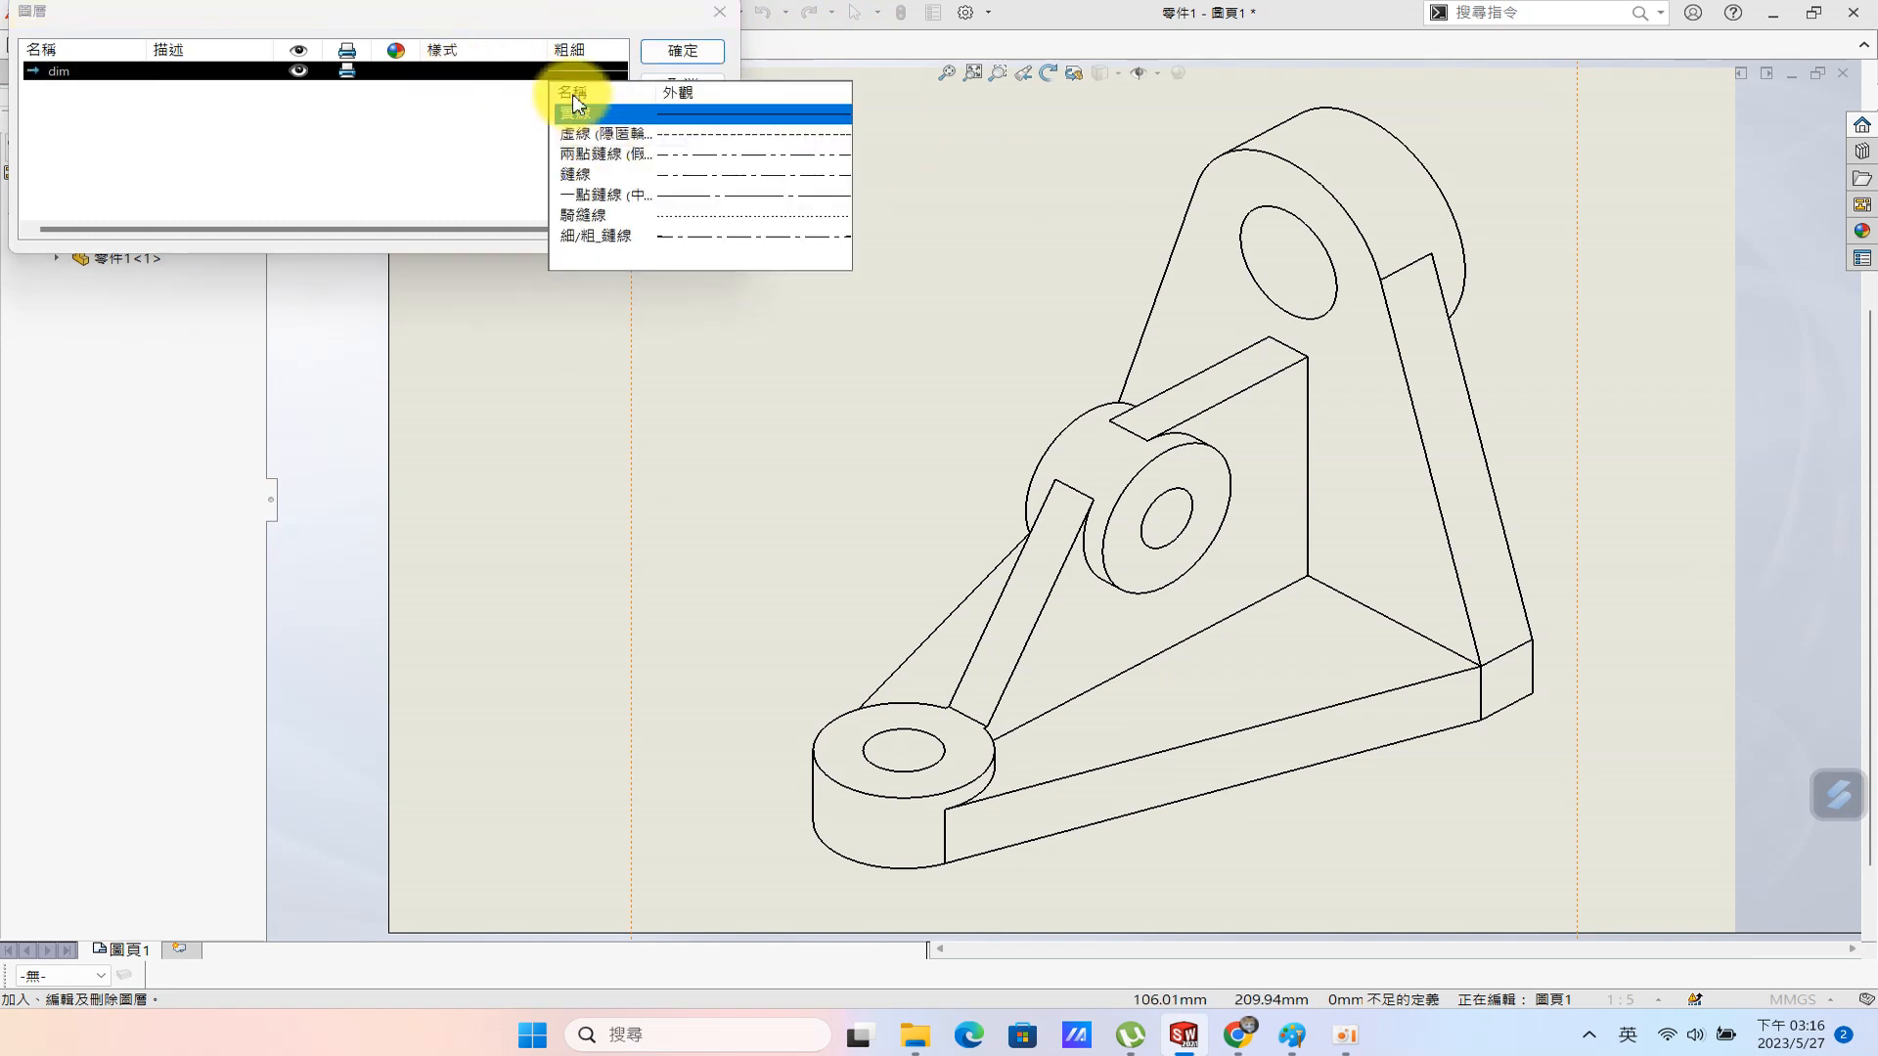
left_click(587, 200)
left_click(575, 79)
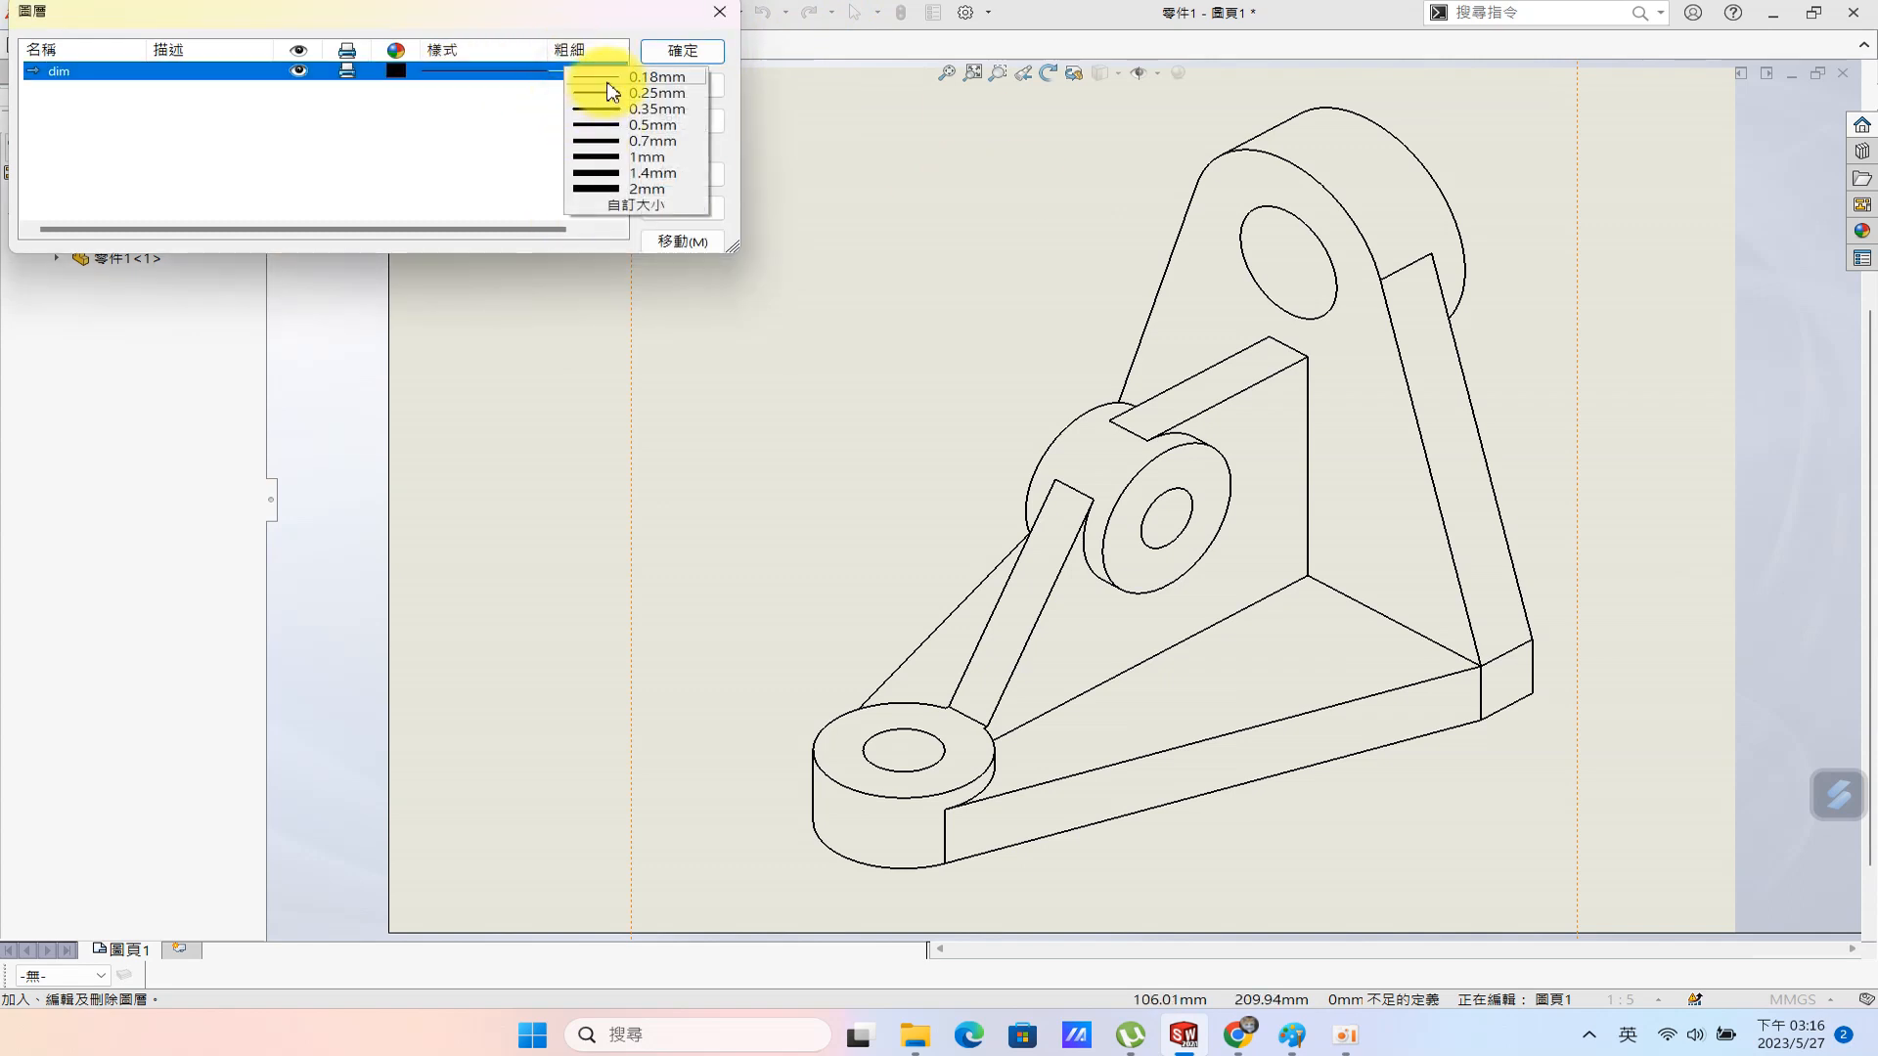
left_click(604, 86)
left_click(395, 70)
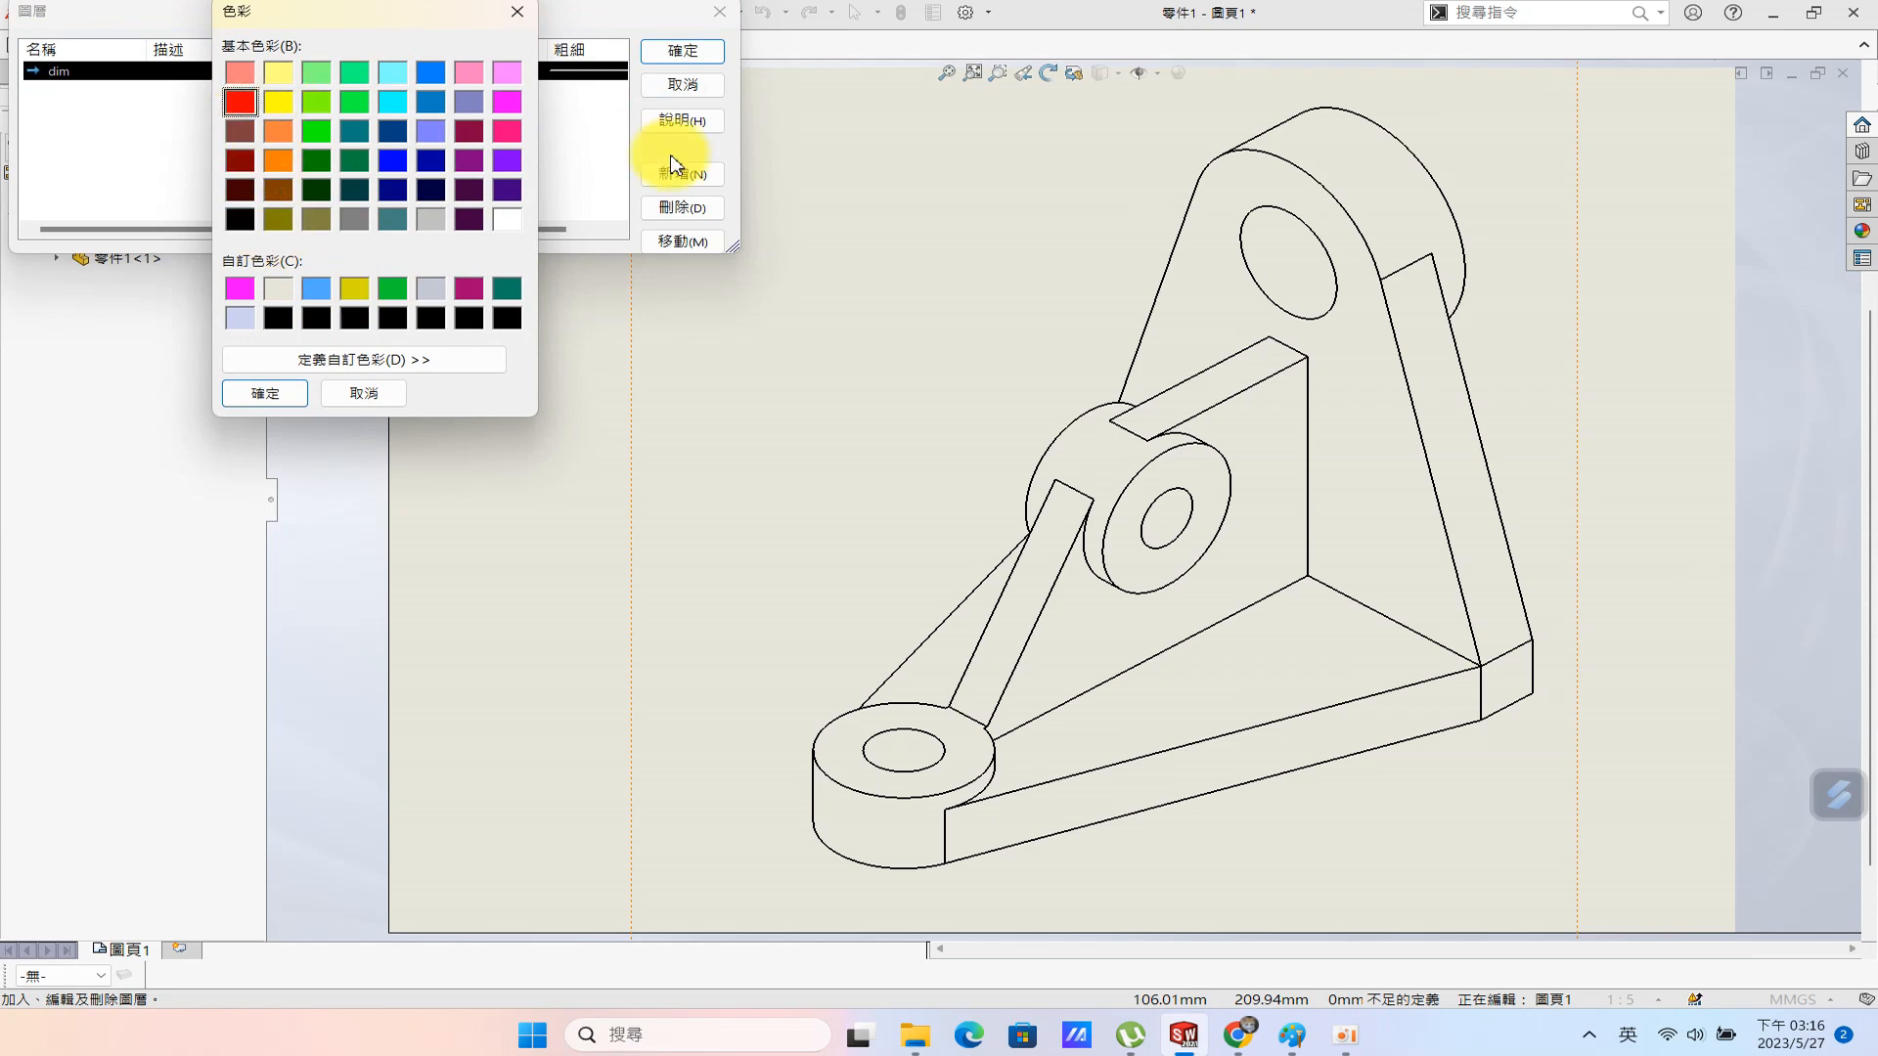
left_click(264, 392)
left_click(682, 51)
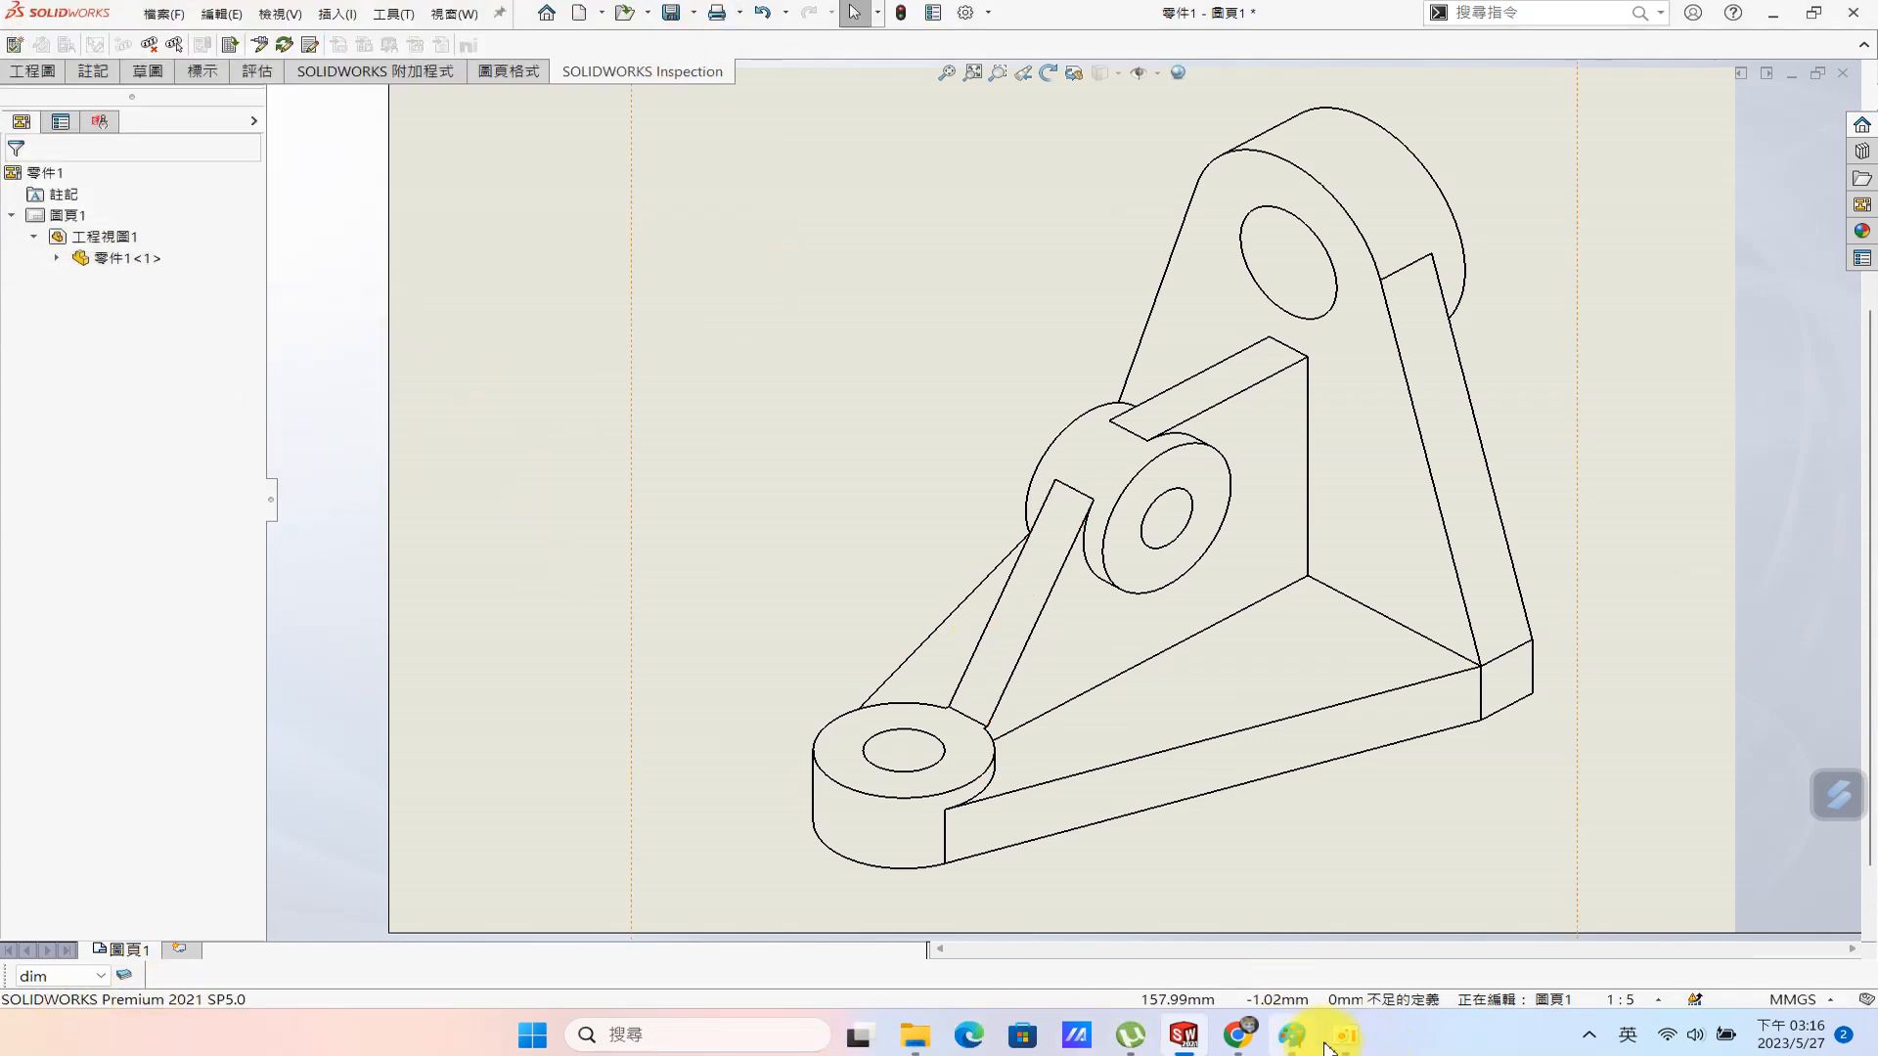
Check the reference drawing in Paint, return to the SOLIDWORKS drawing and dimension the front boss's outer edge as a diameter.
left_click(1291, 1035)
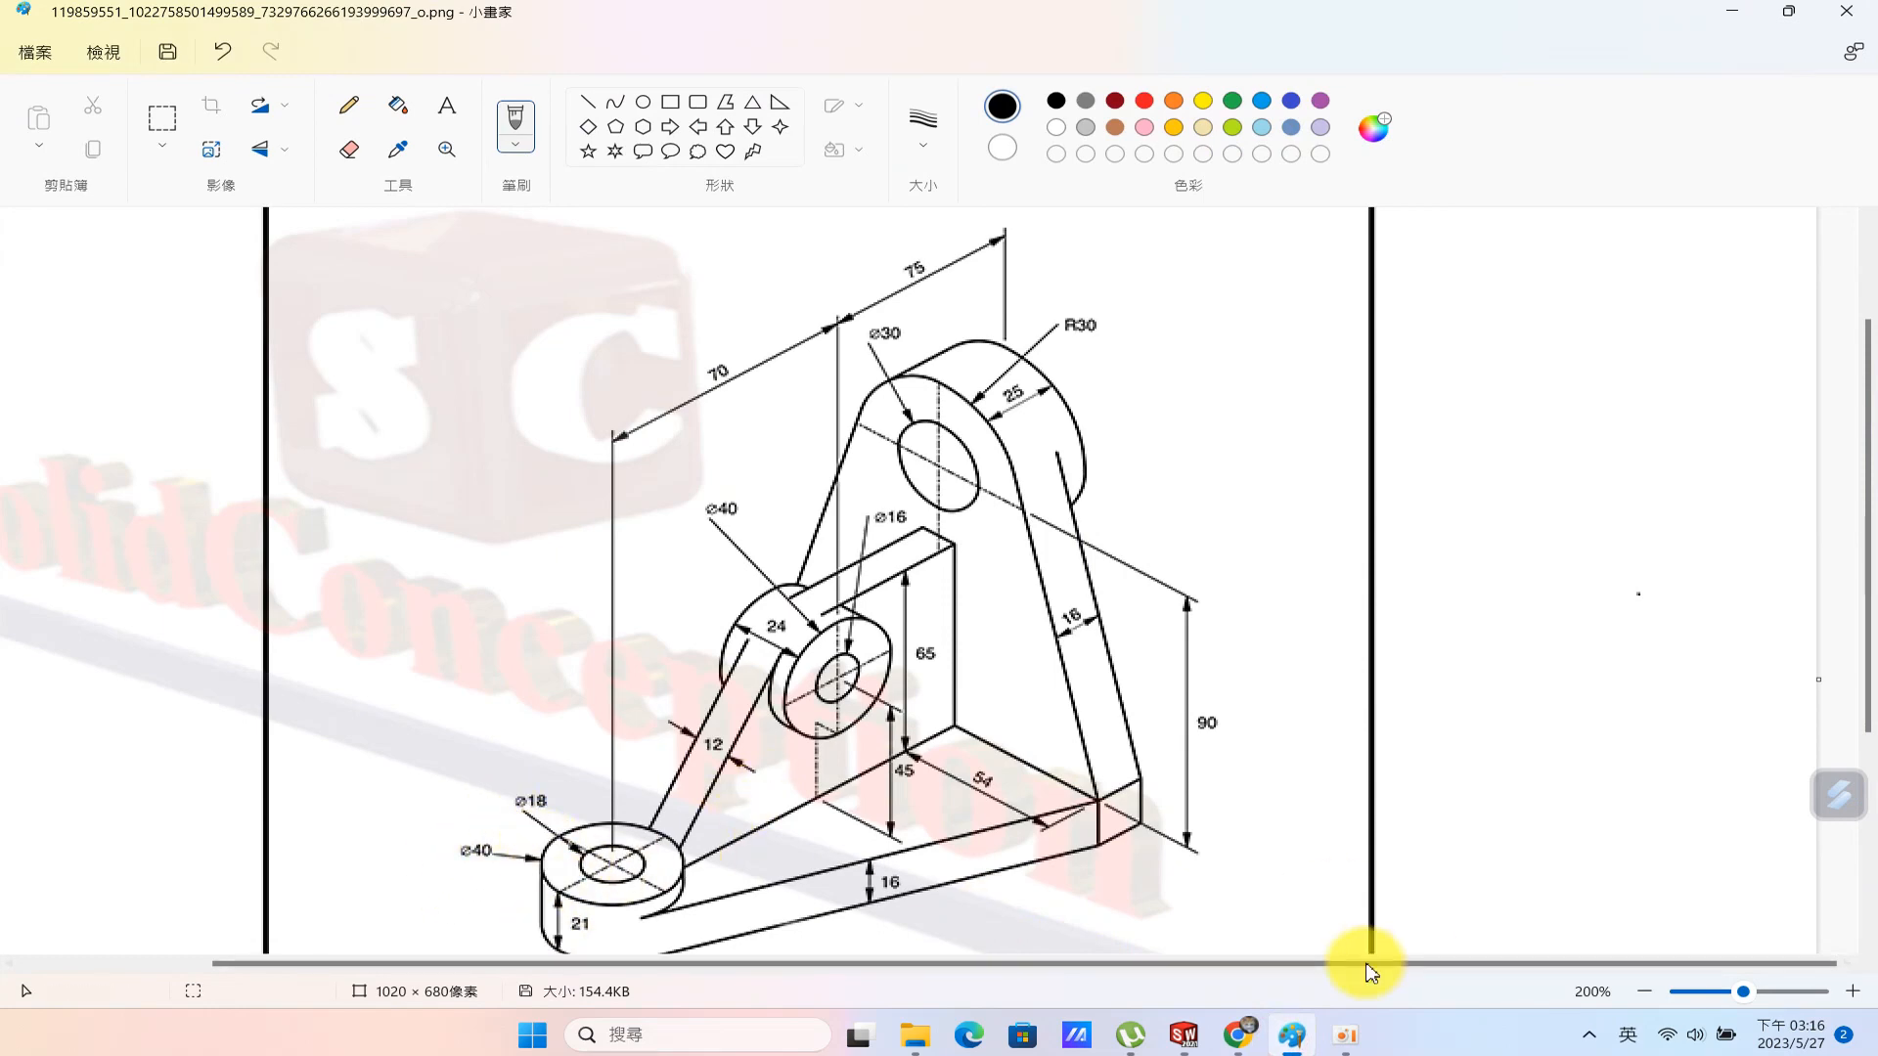
left_click(1731, 12)
key("s")
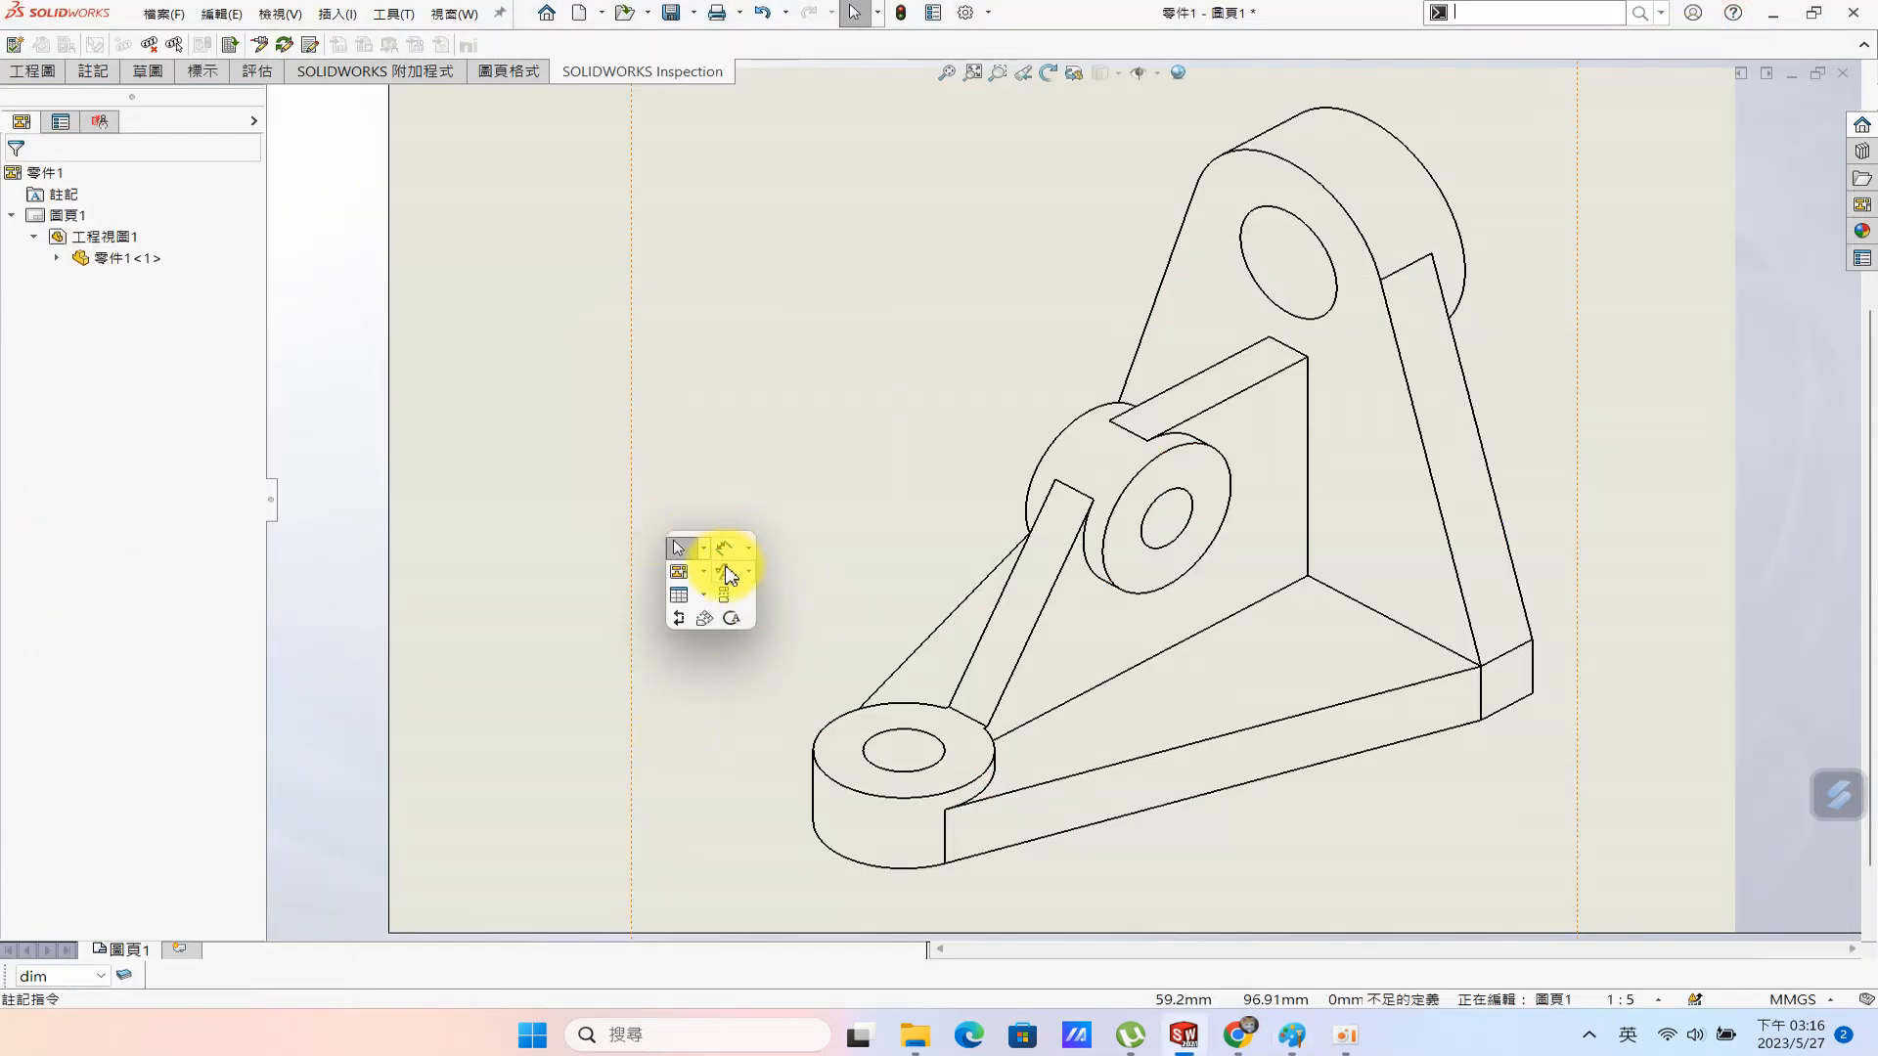
left_click(725, 573)
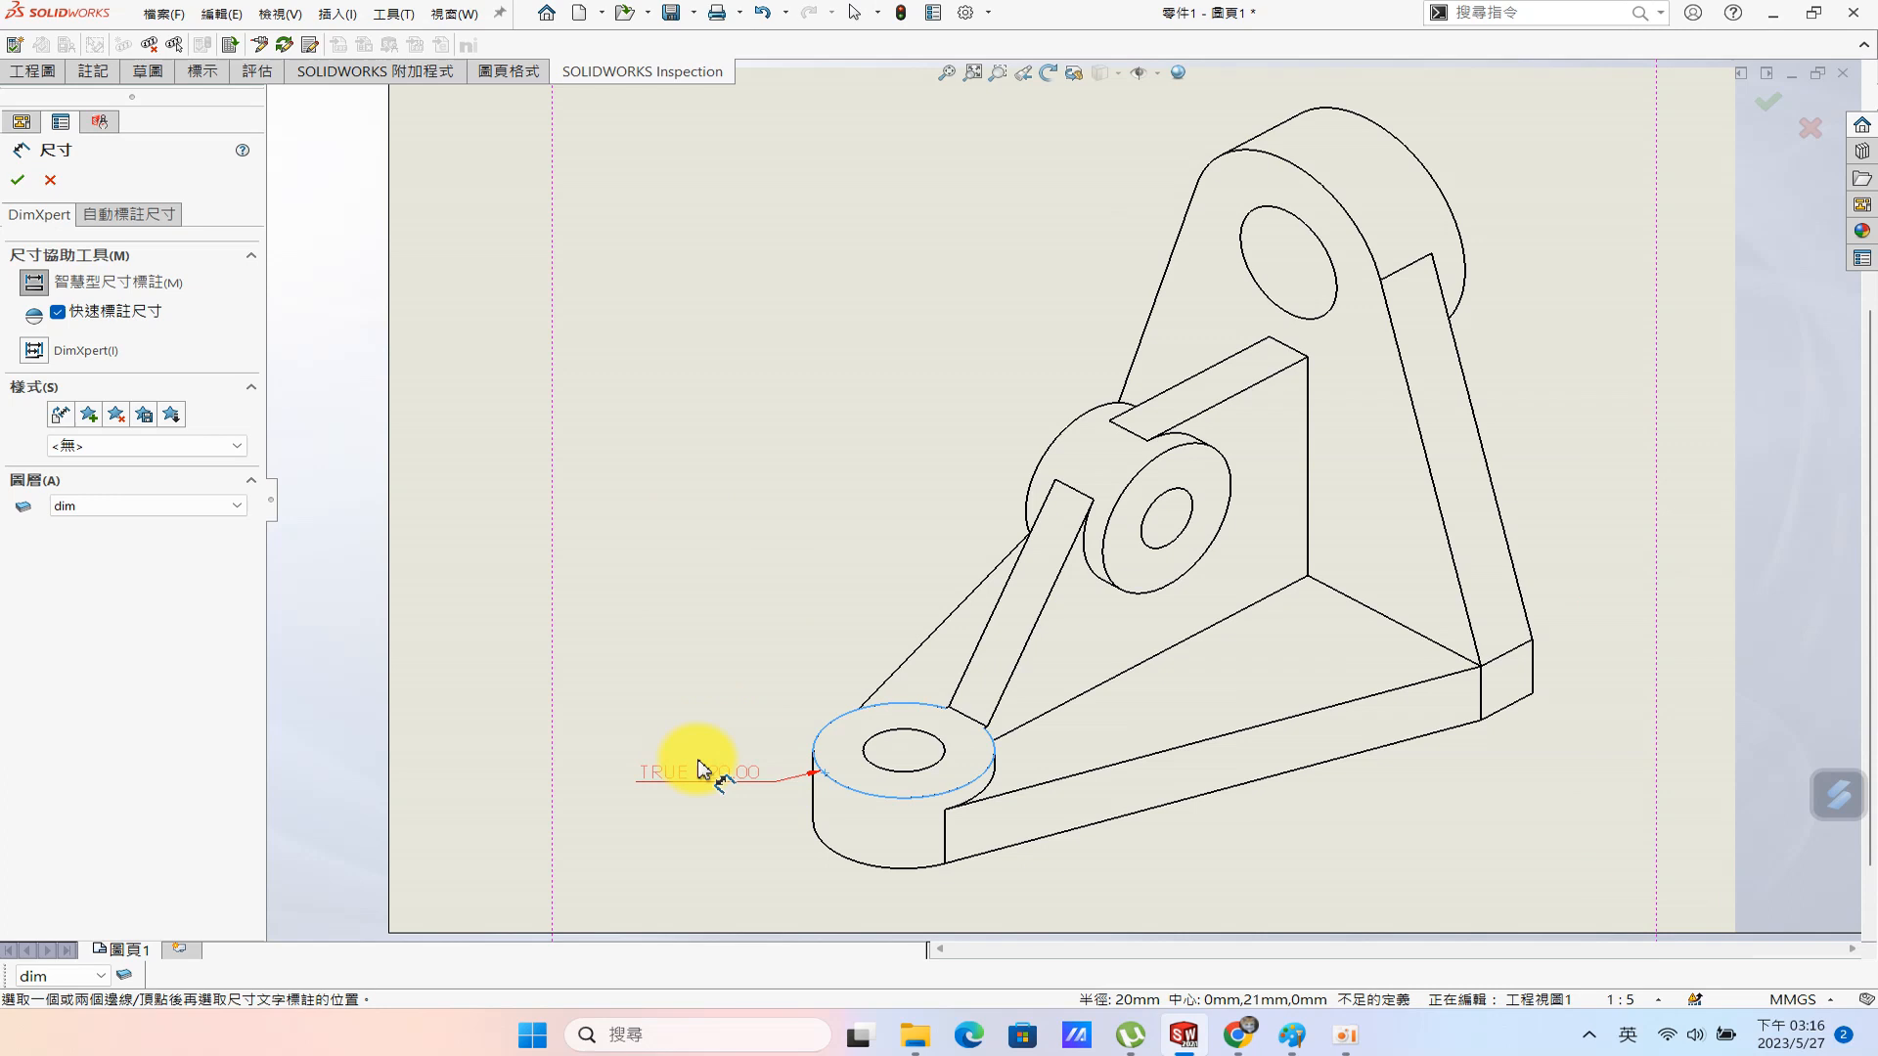
left_click(691, 712)
left_click(51, 213)
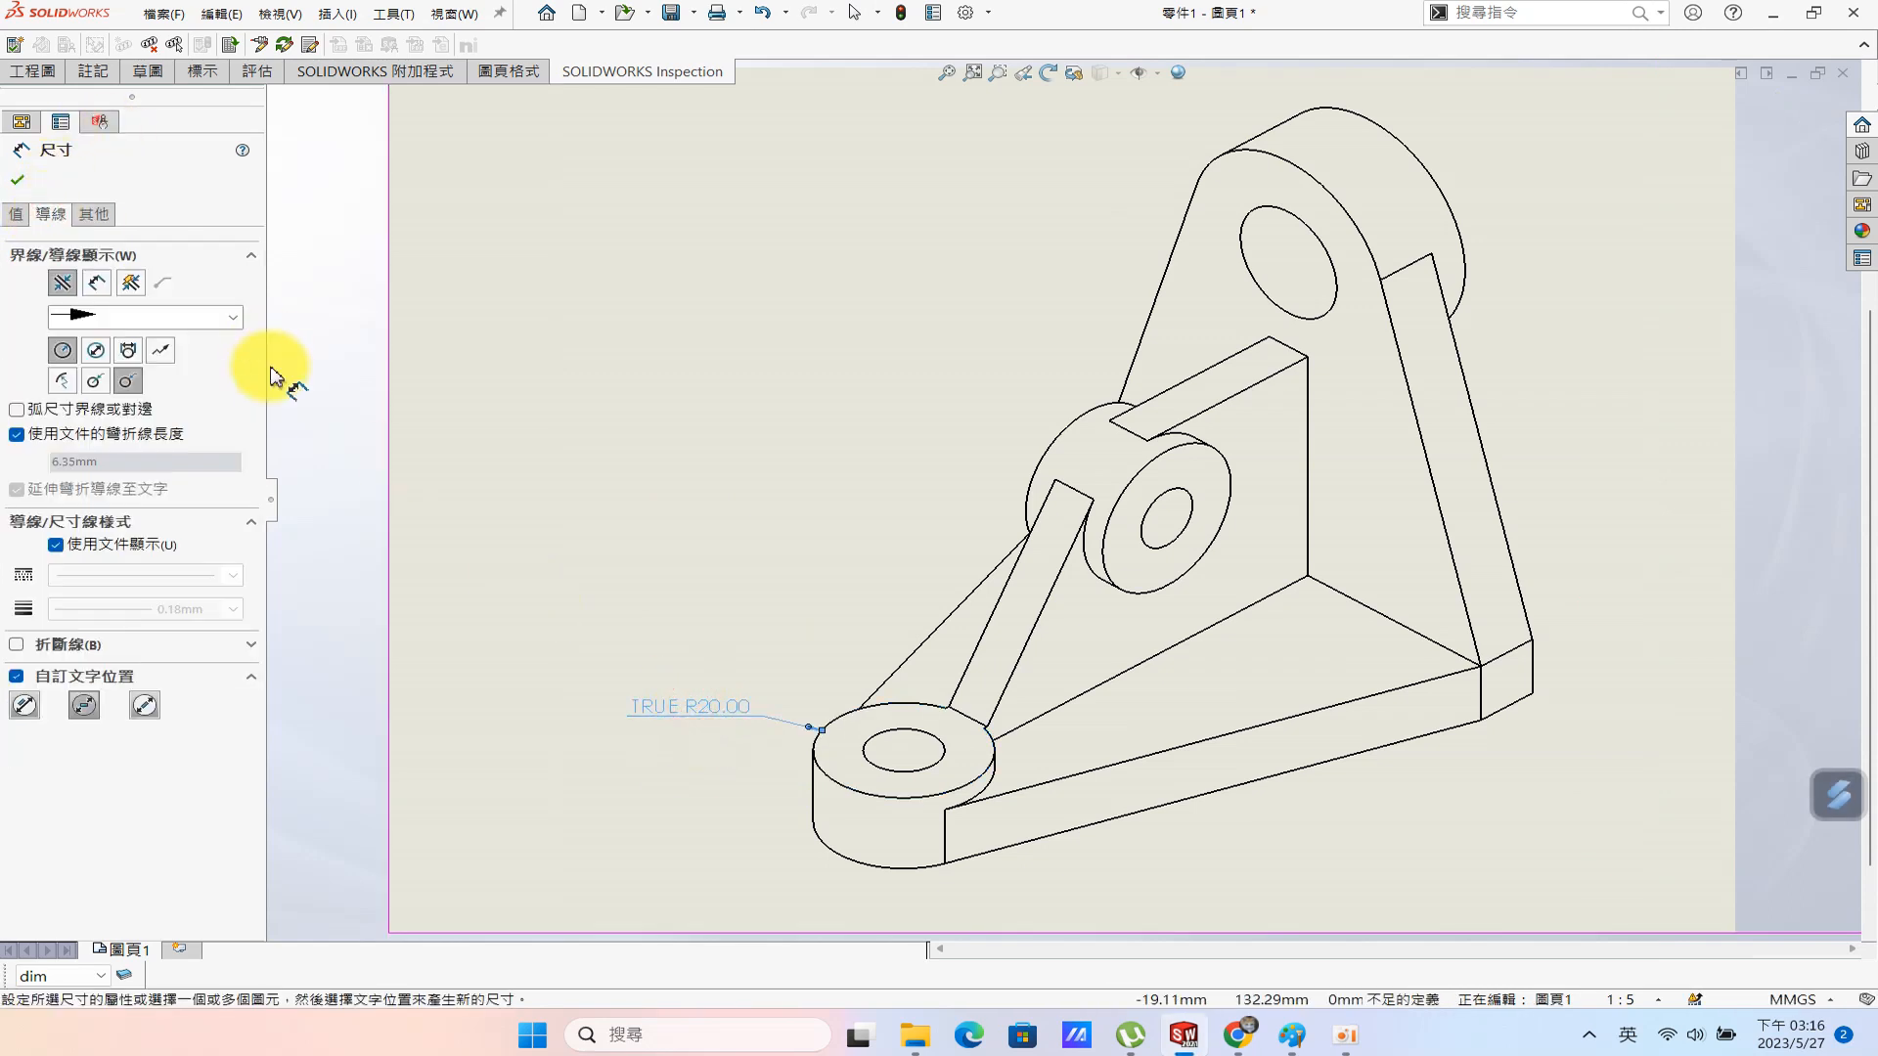
left_click(102, 350)
Dimension the hole in the front boss and display it as a diameter.
left_click(892, 743)
left_click(696, 611)
left_click(52, 214)
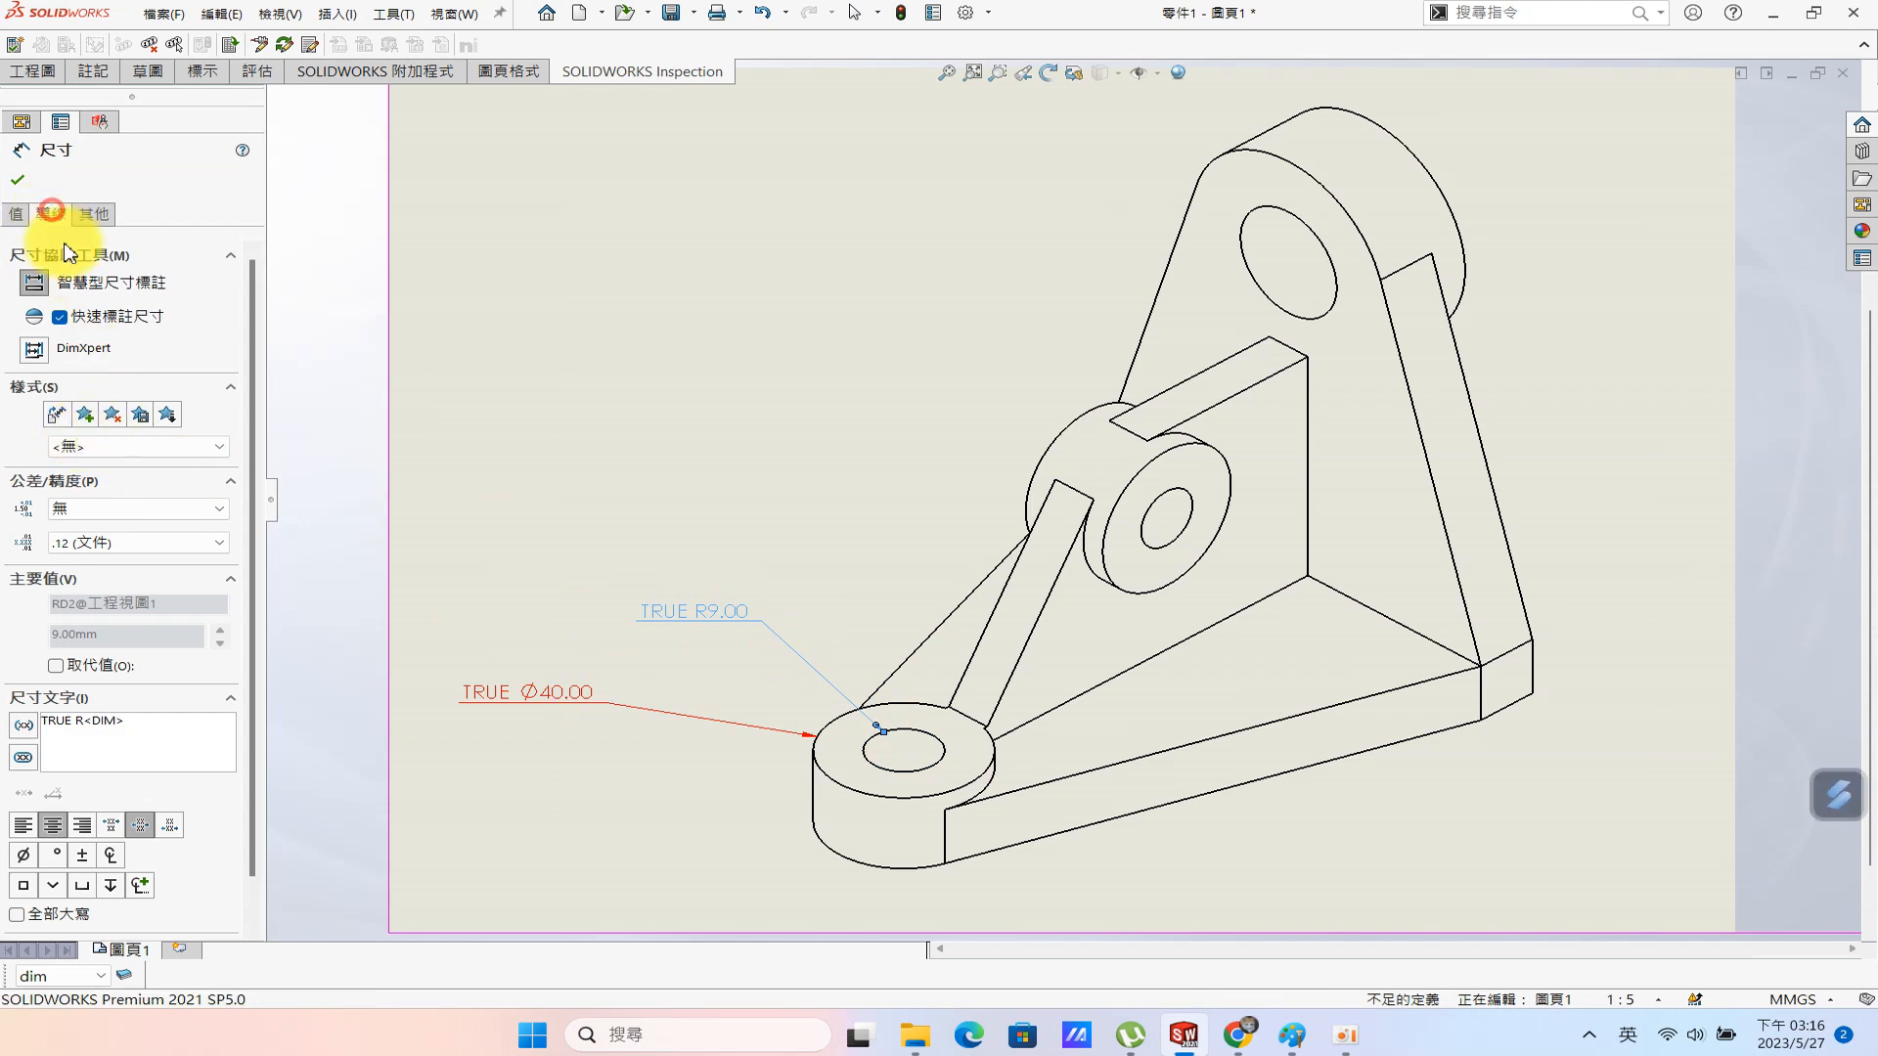
left_click(96, 350)
Reposition the front boss's two diameter dimensions one above the other, close to the boss.
left_click_drag(532, 696, 620, 738)
left_click_drag(519, 558, 675, 608)
left_click(25, 182)
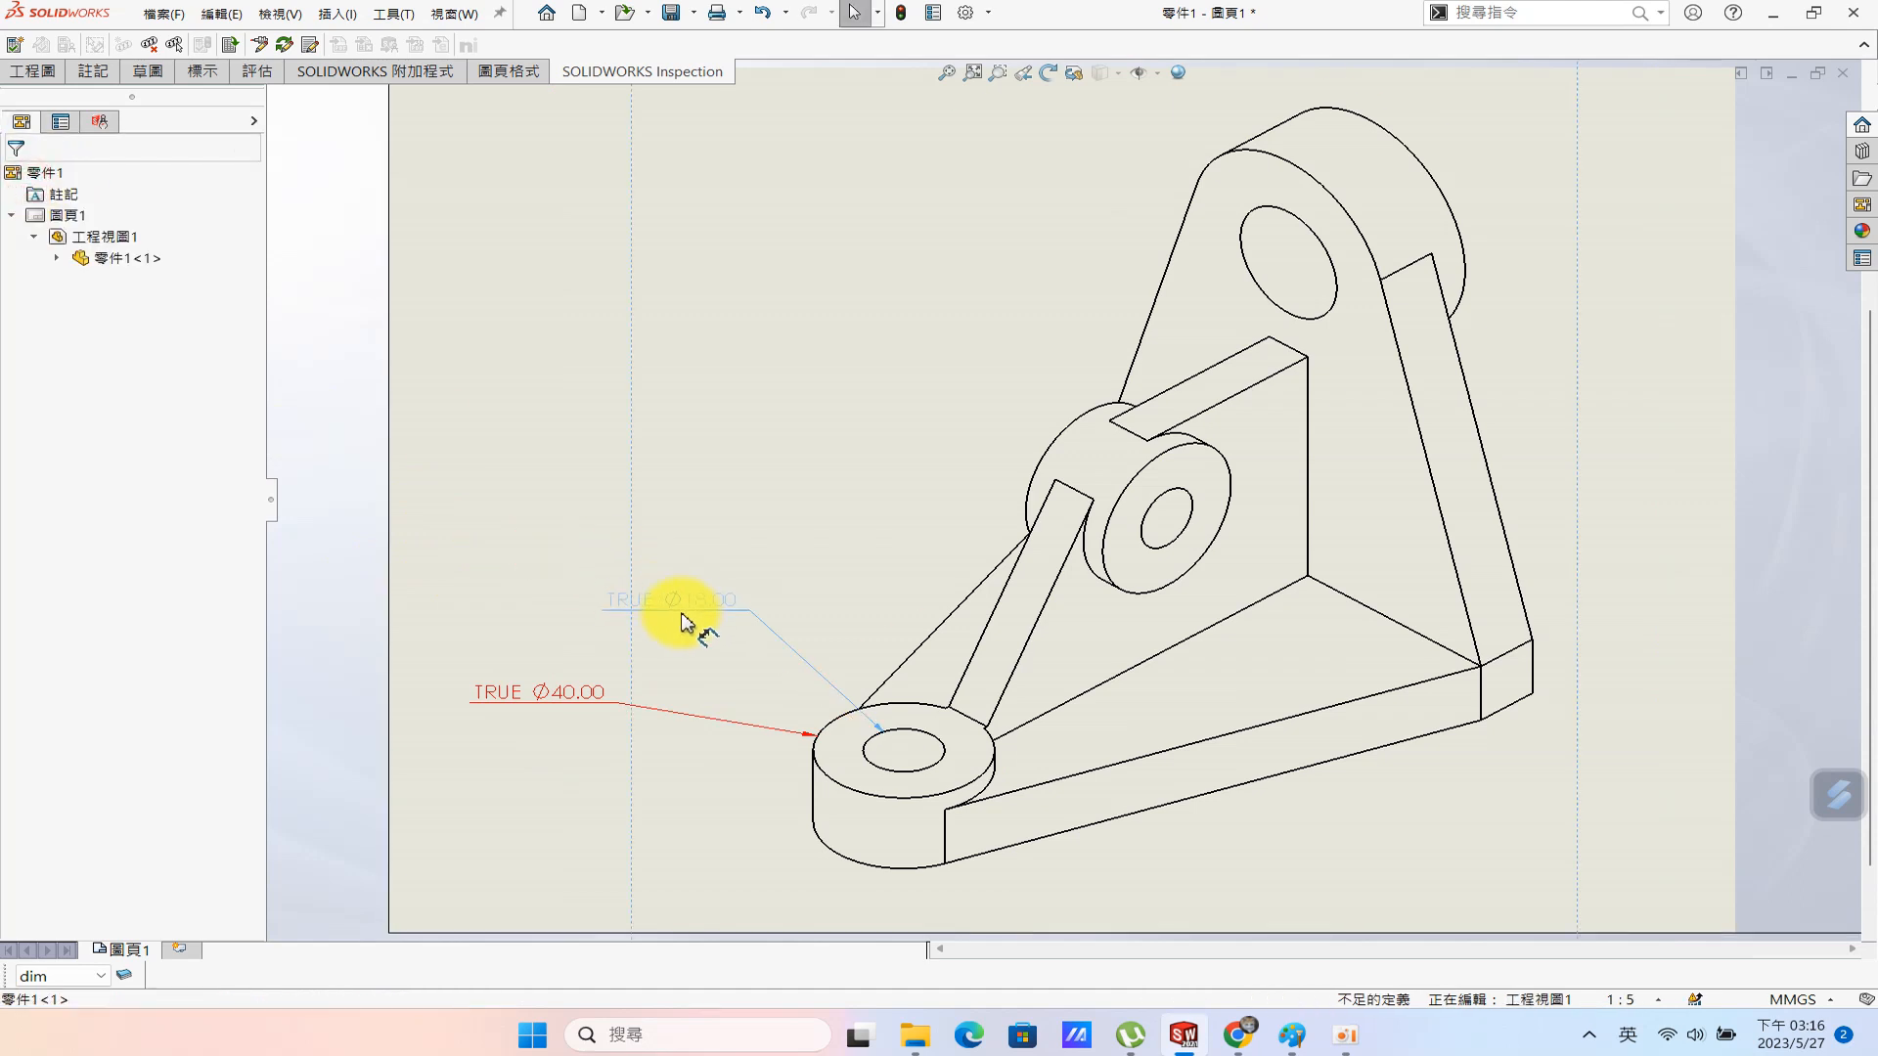
left_click_drag(538, 691, 719, 714)
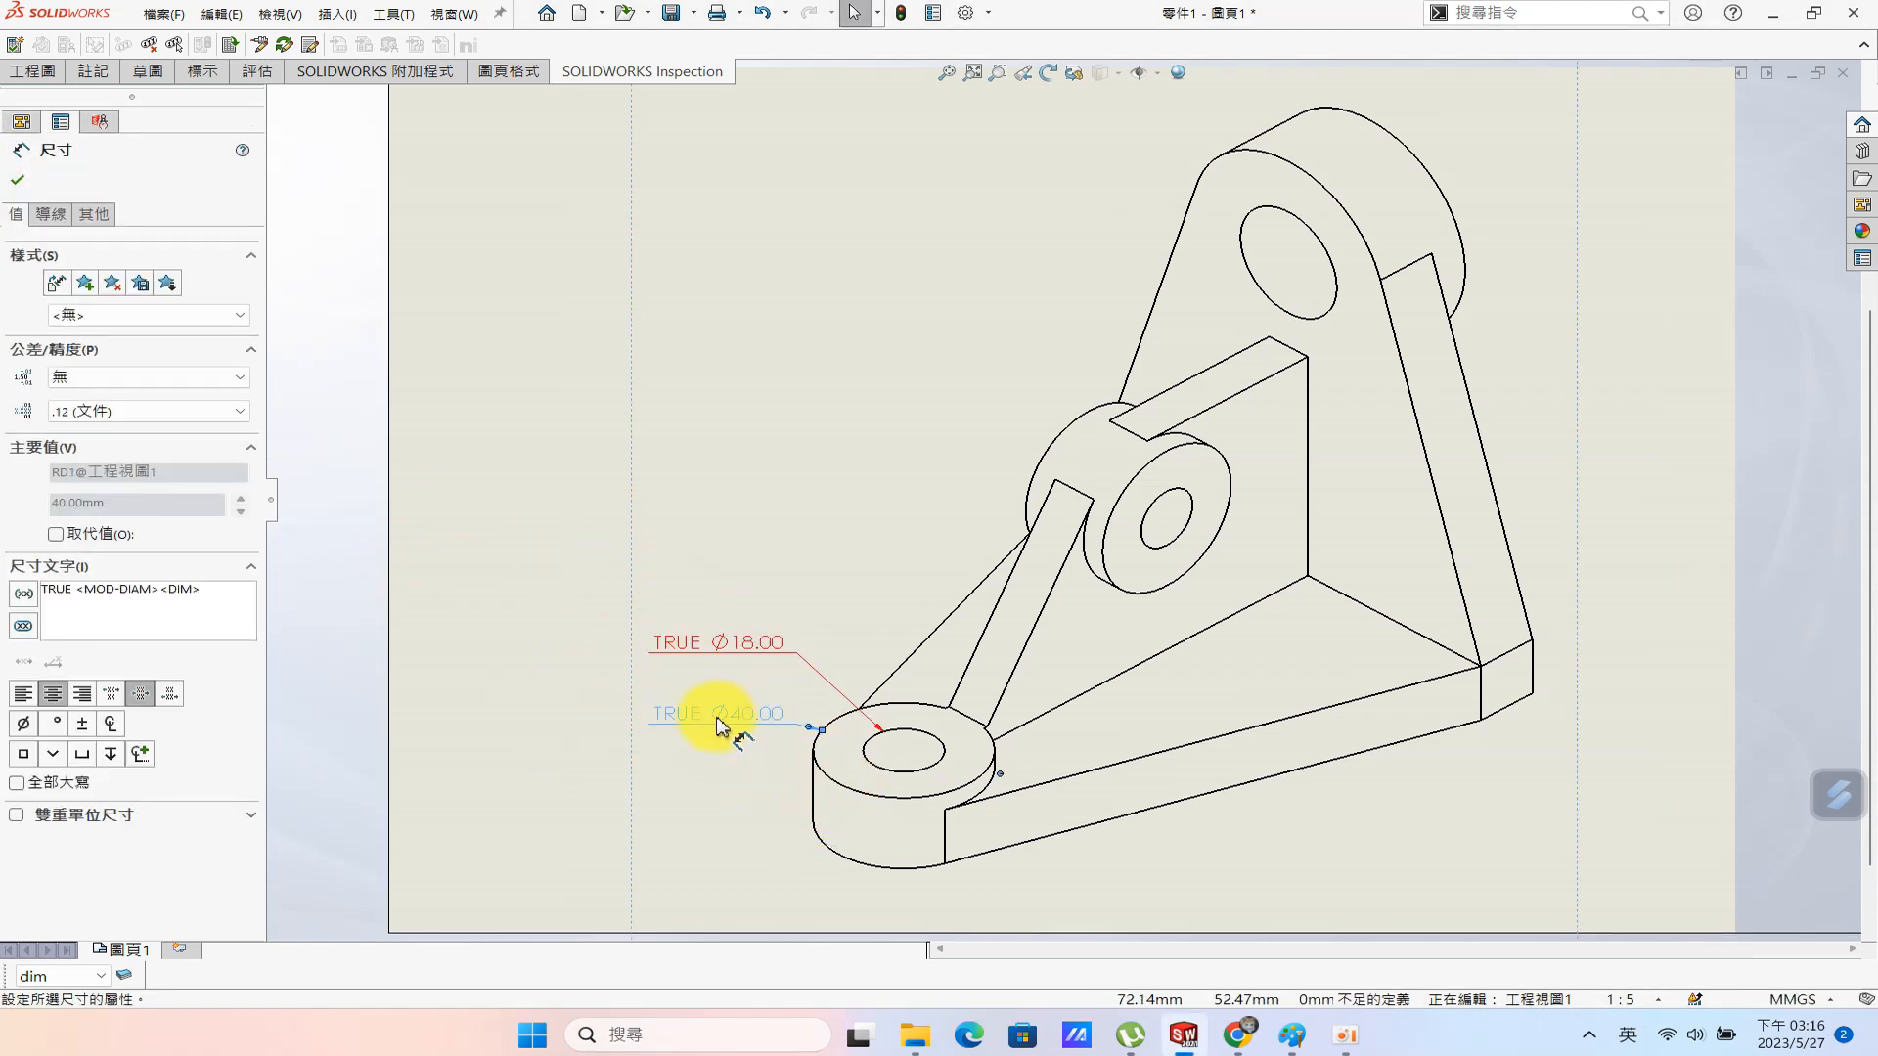
In the document's dimension properties, set the first two arrow sizes to 1.5 mm and 3 mm.
left_click(990, 12)
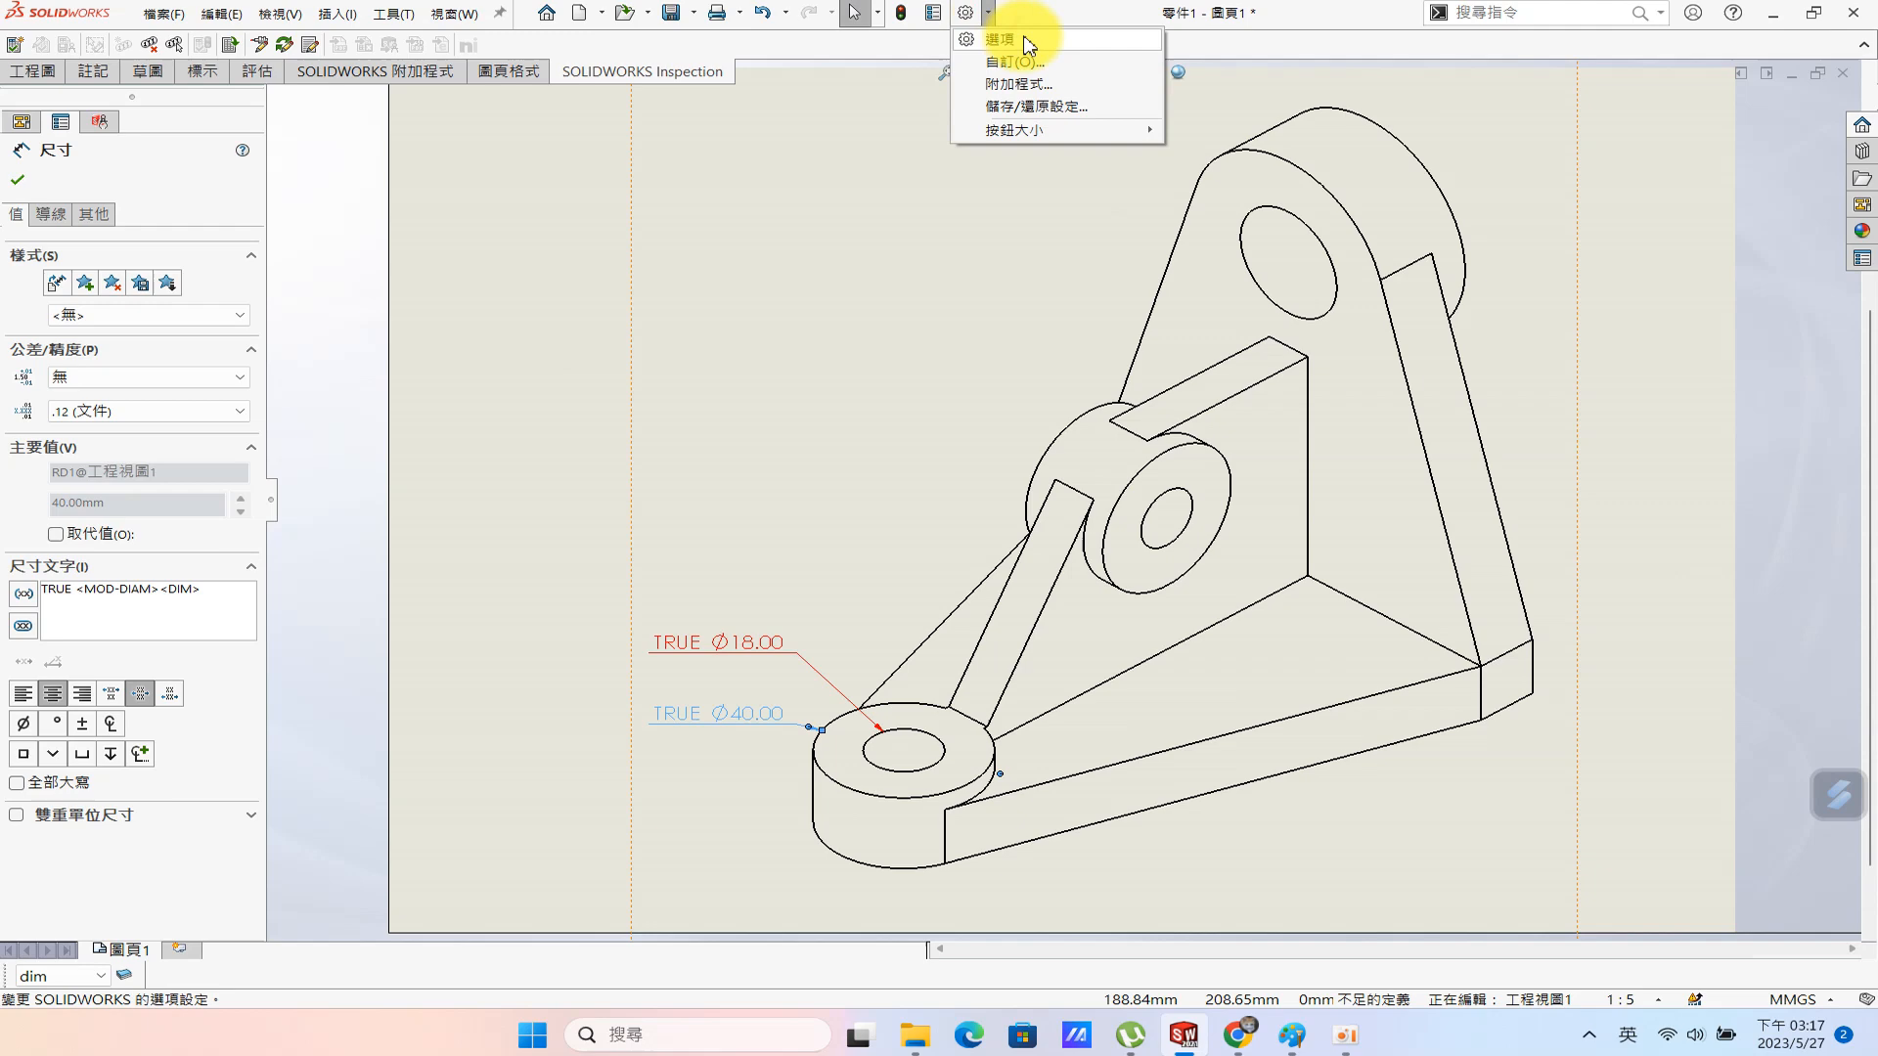
left_click(1008, 37)
left_click(370, 306)
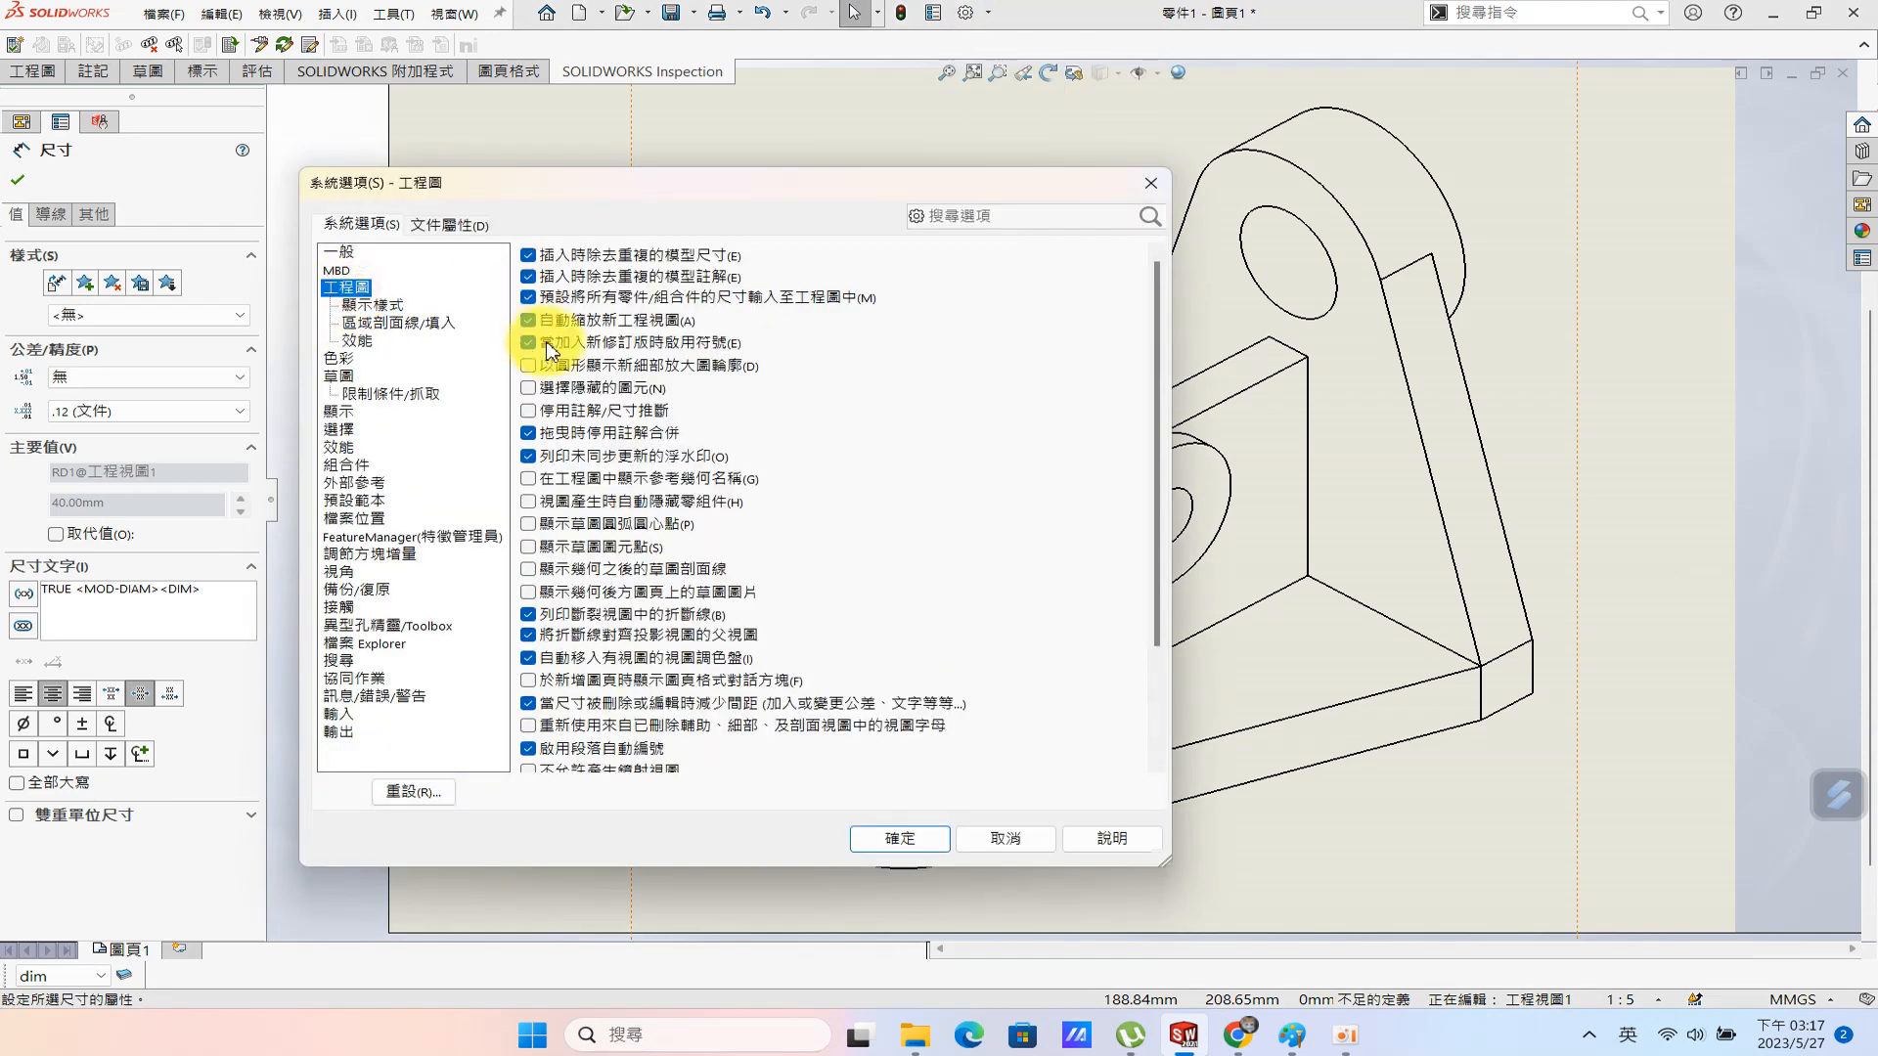
left_click(339, 252)
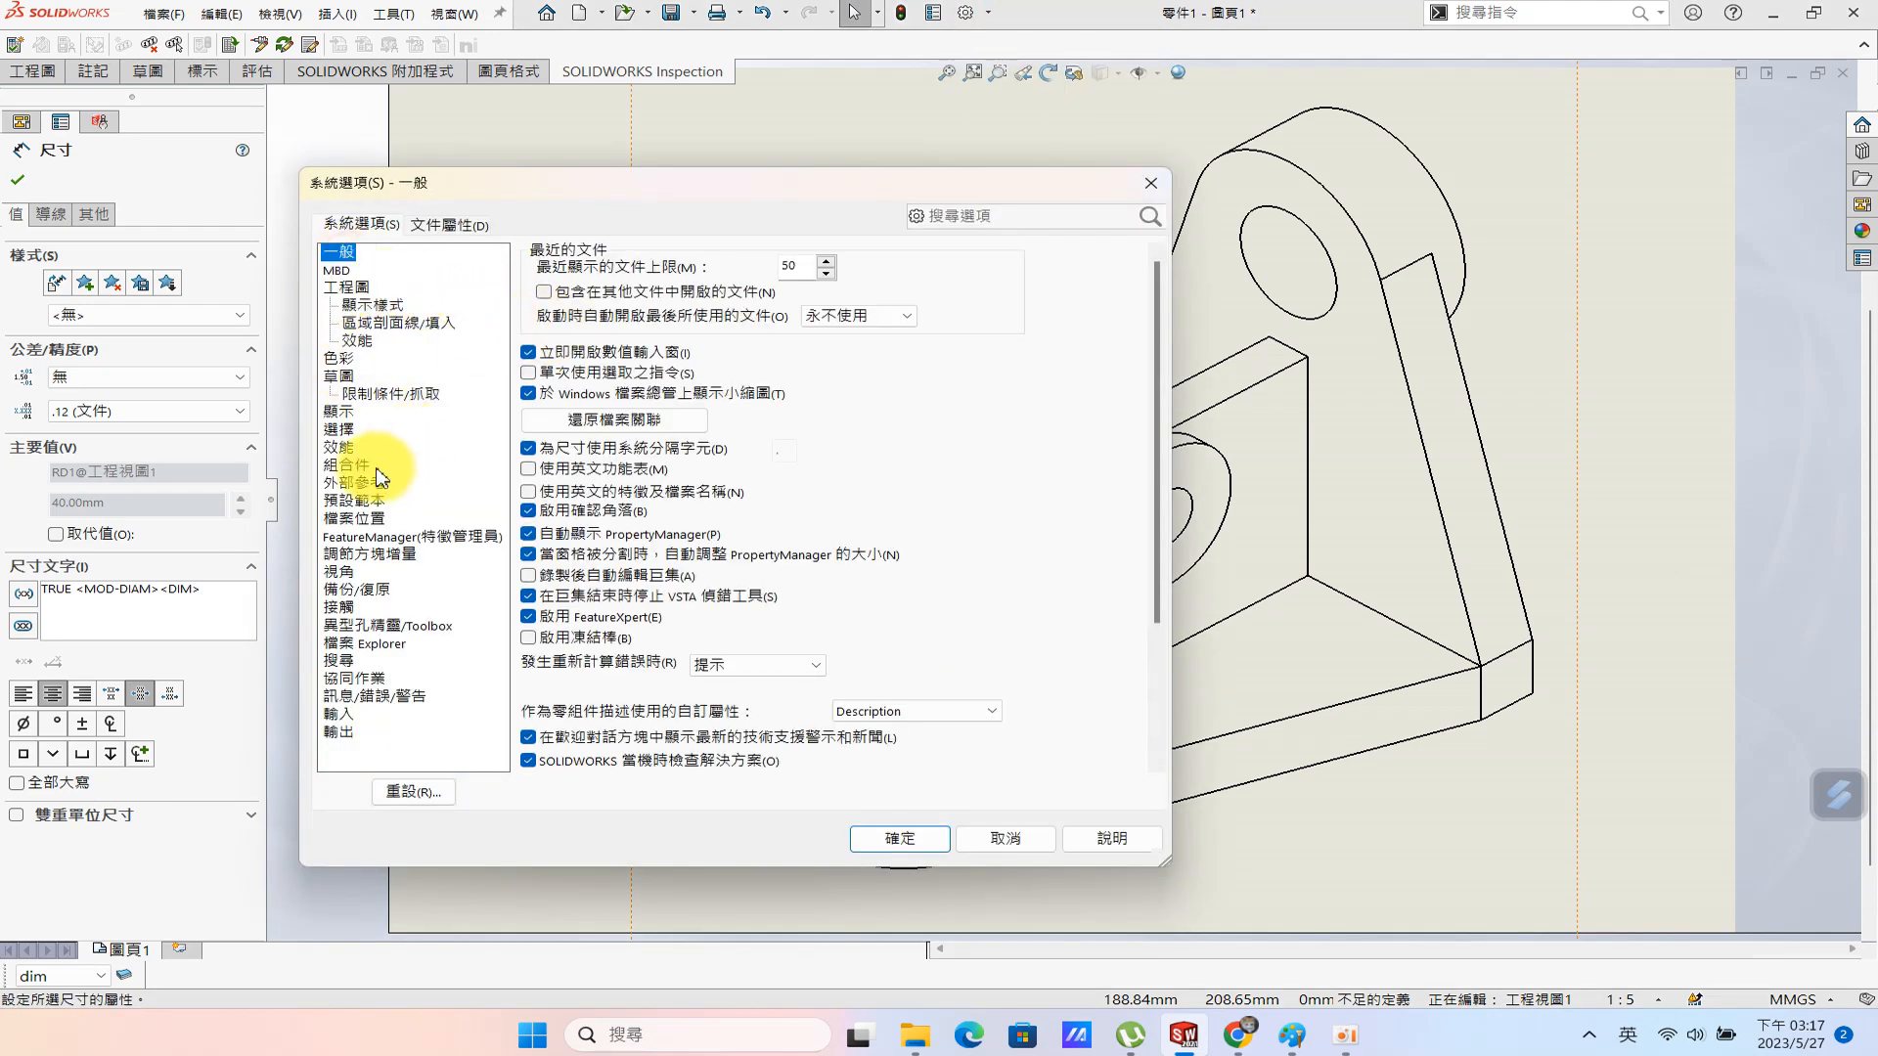
left_click(458, 225)
left_click(357, 306)
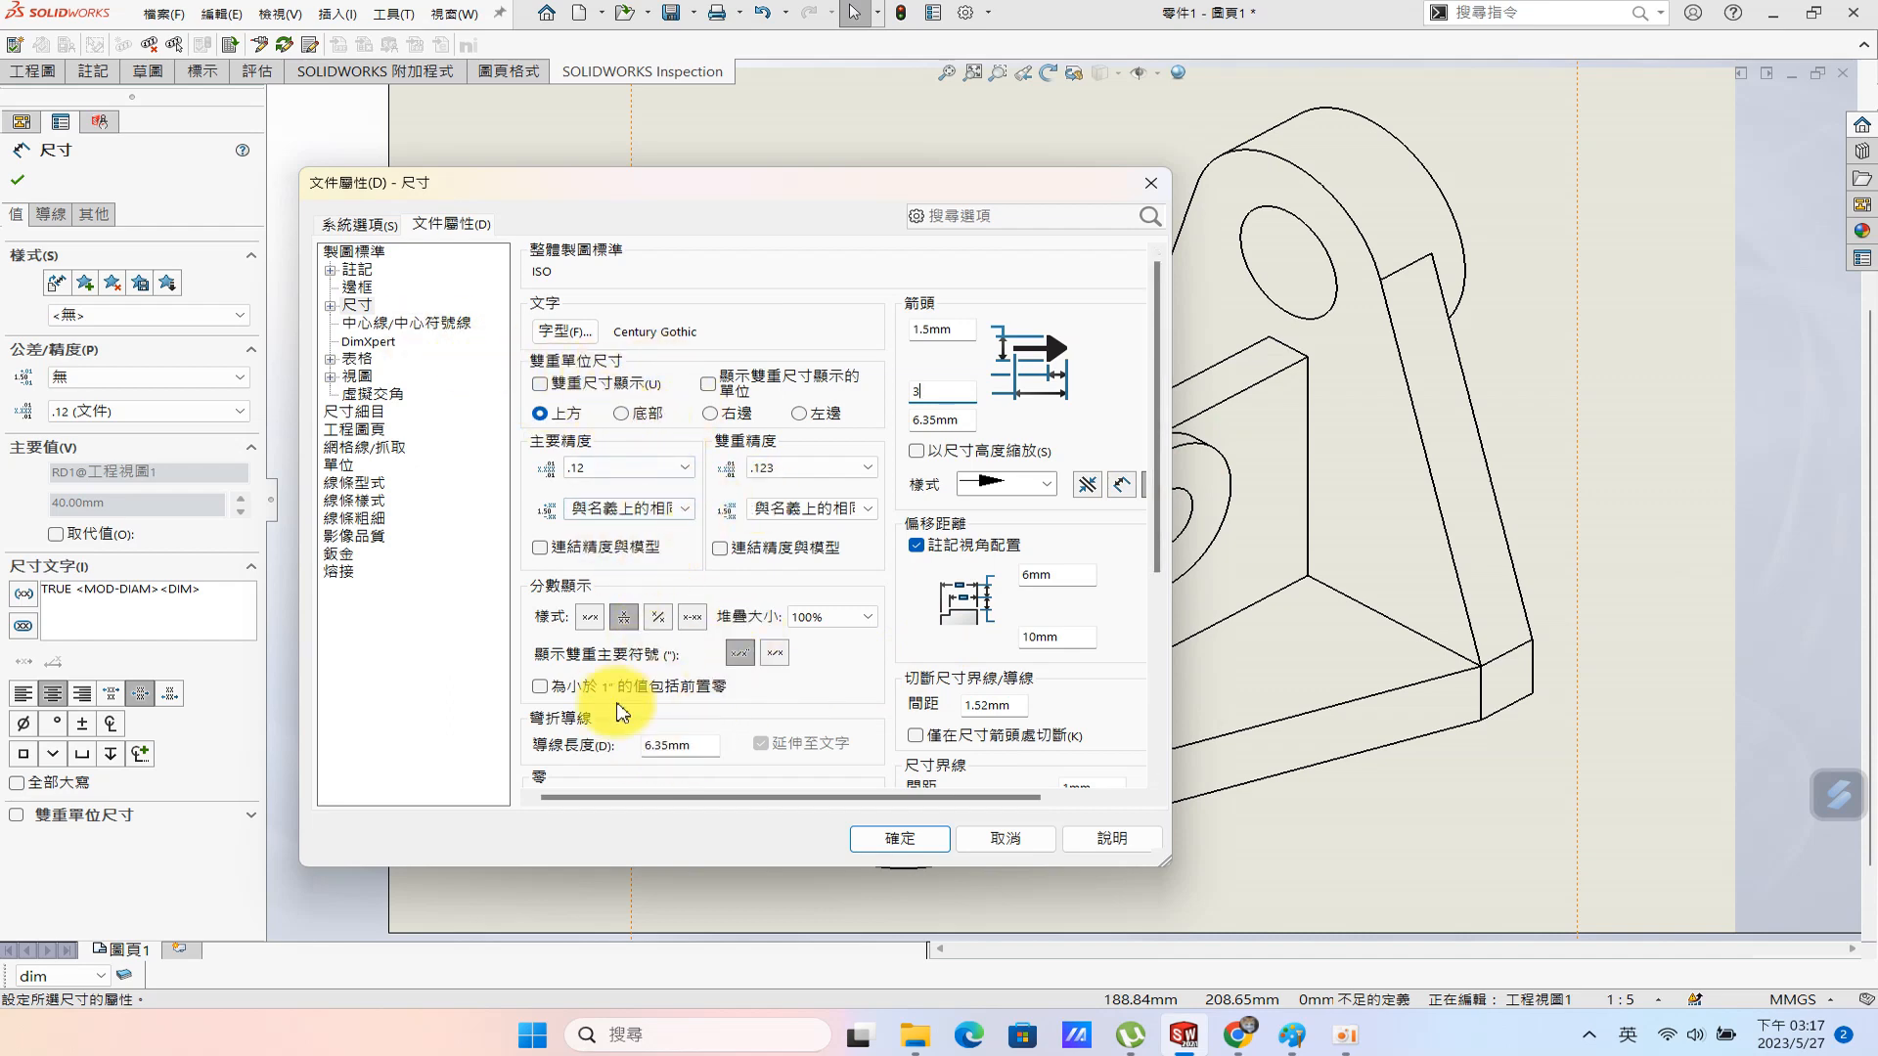
Set trailing zeroes to Remove for dimensions and tolerances and apply the document properties.
scroll(1076, 538, "down", 5)
left_click(831, 546)
left_click(755, 583)
left_click(836, 574)
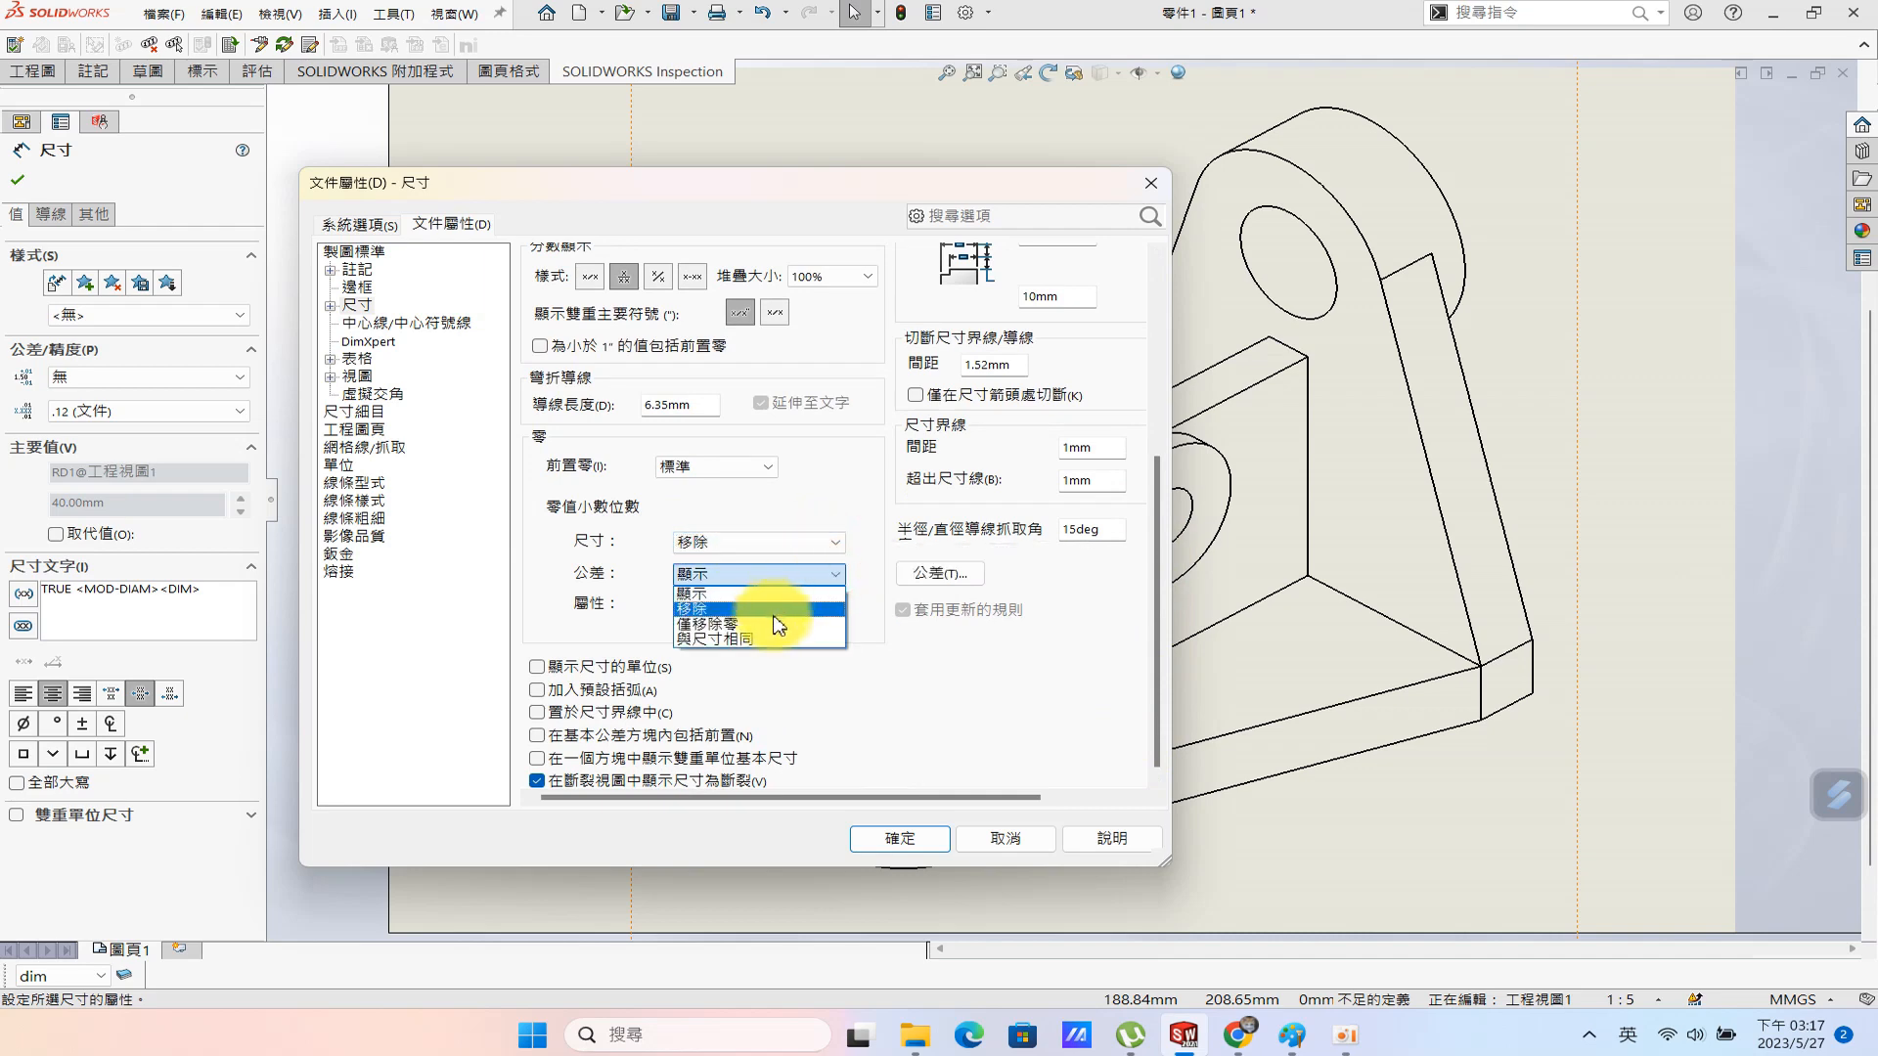
left_click(763, 624)
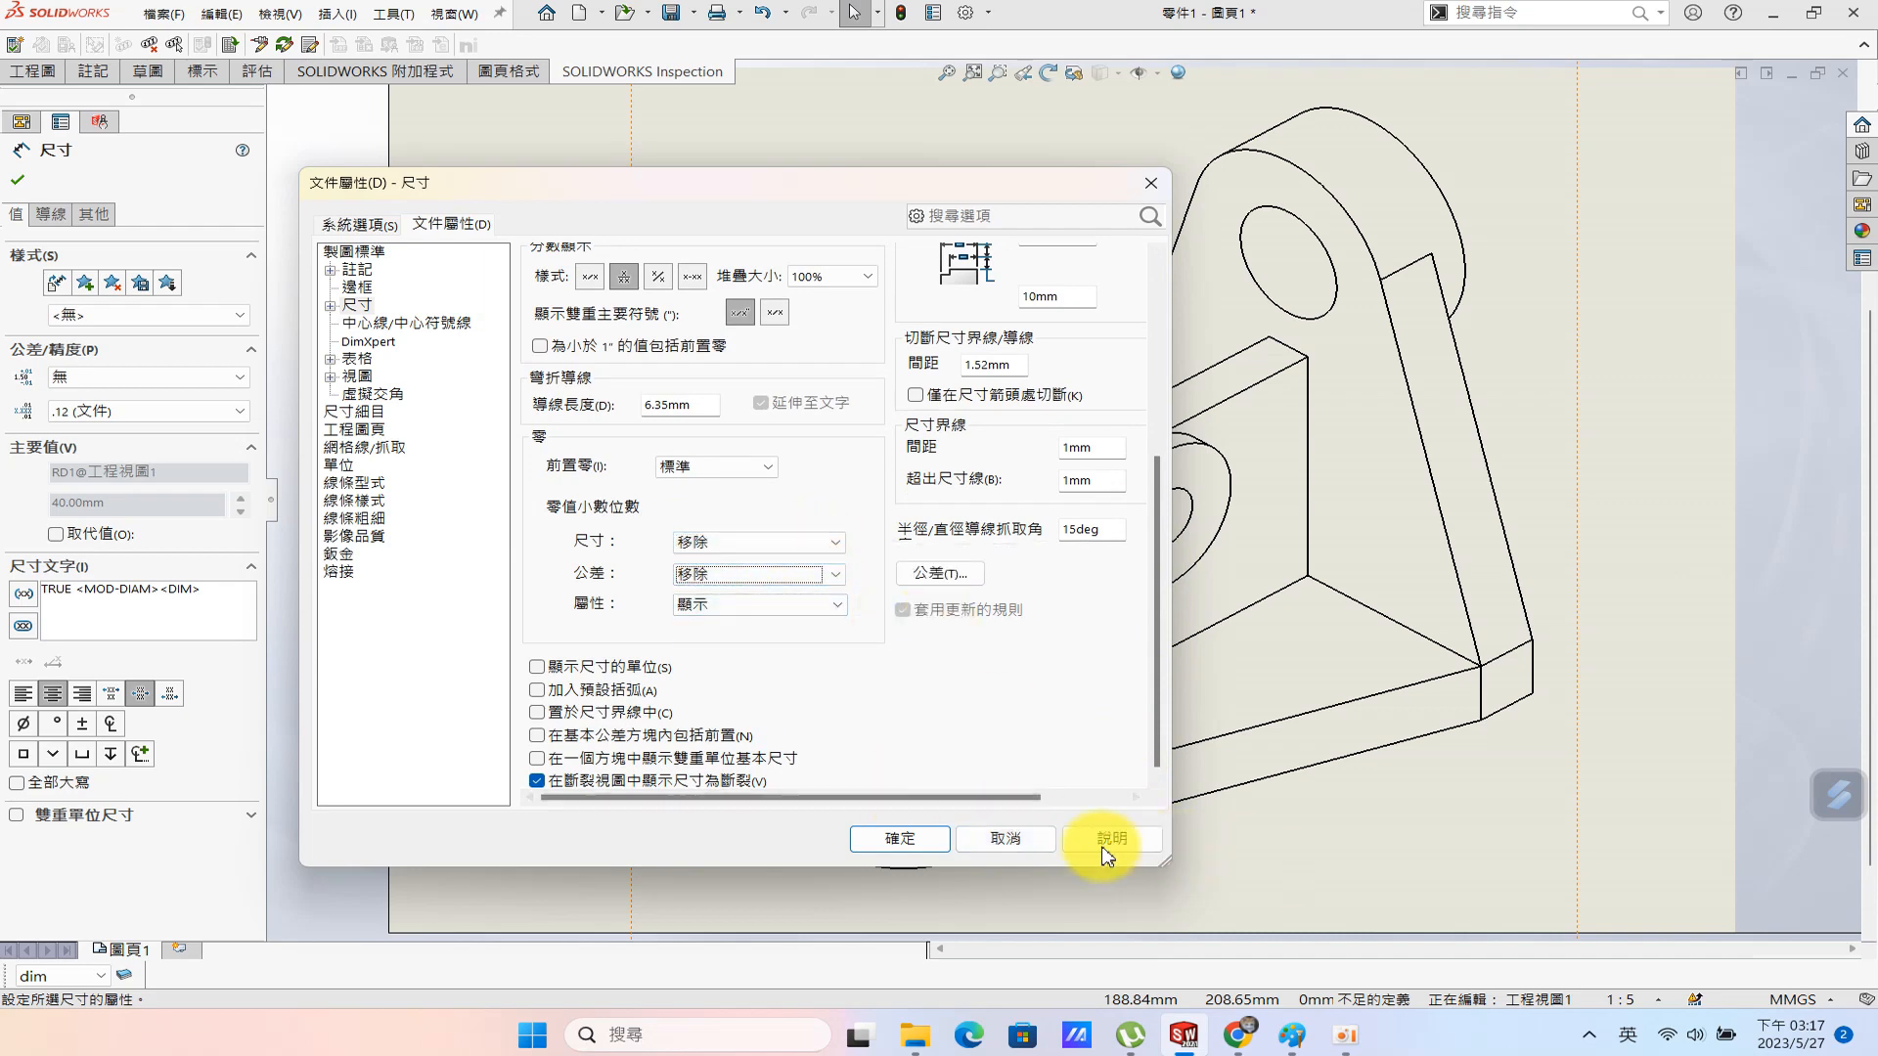
left_click(900, 838)
left_click(795, 489)
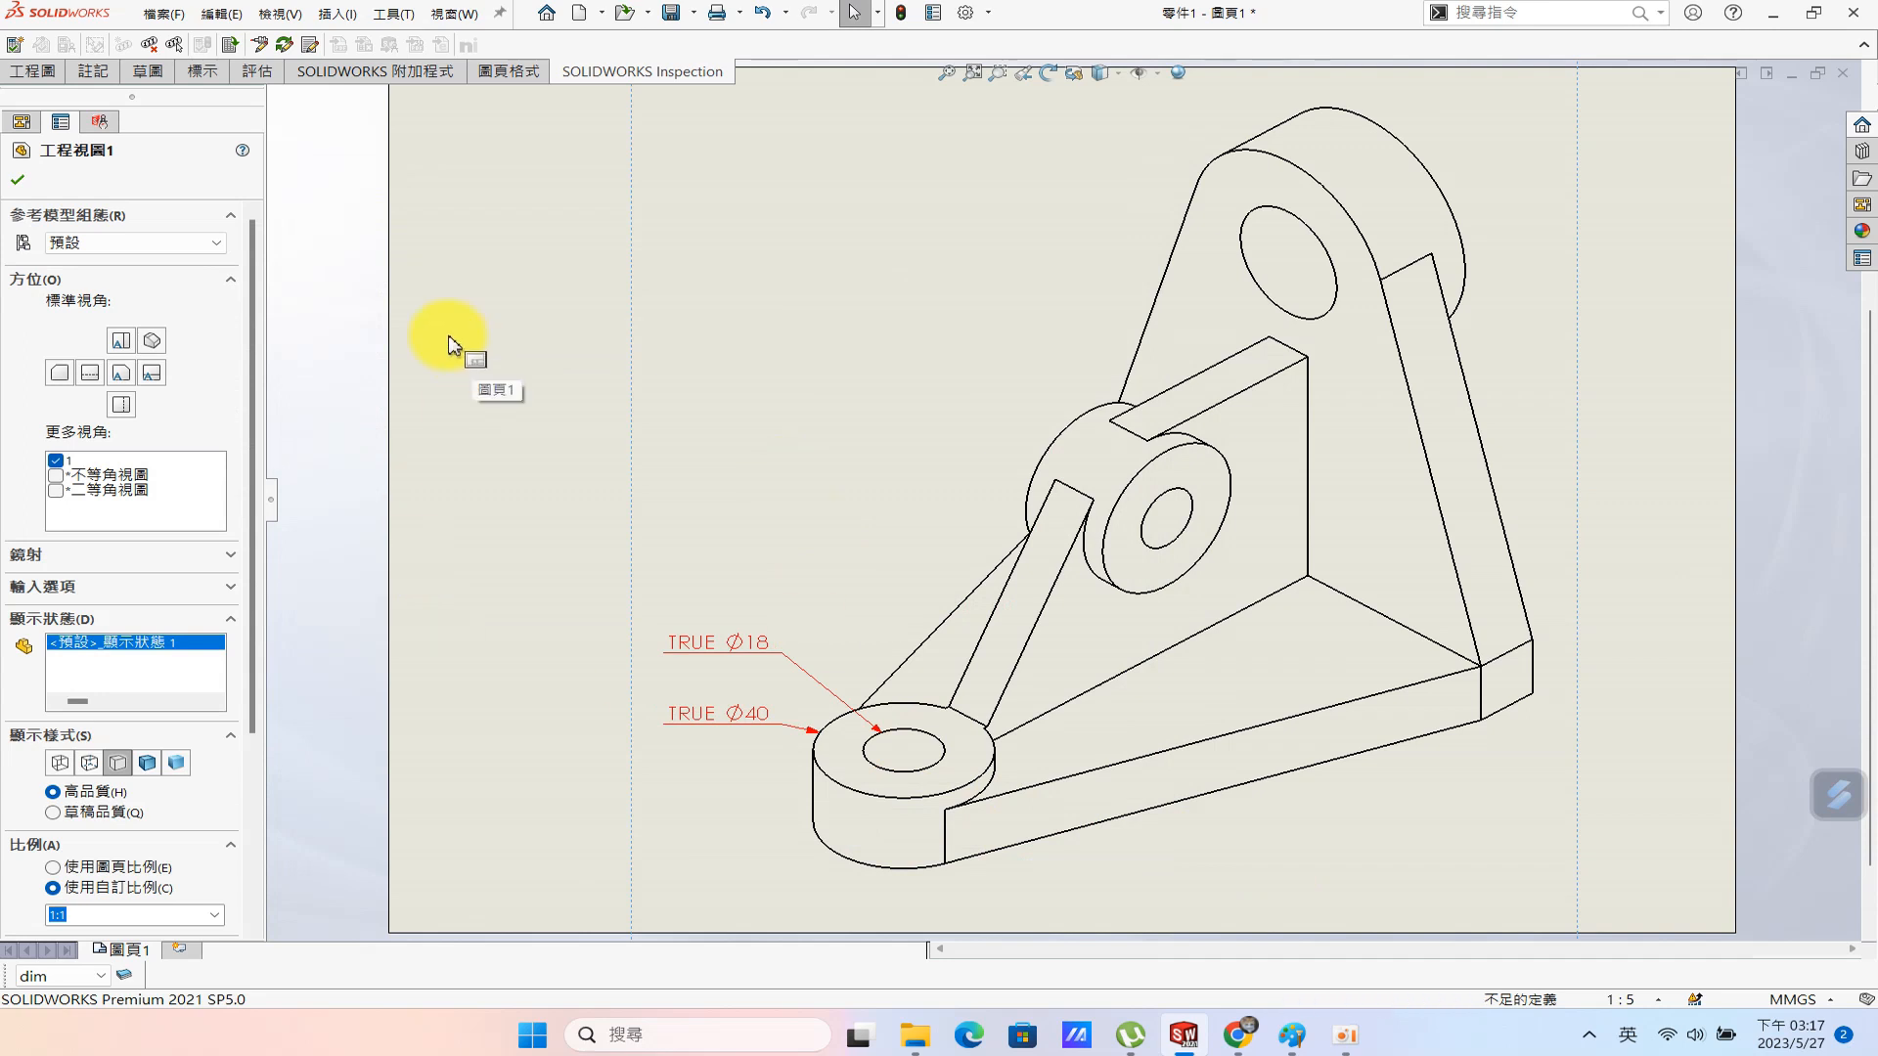
Try a height dimension between the front boss's top and bottom circular edges and delete it.
key("s")
left_click(658, 418)
left_click(860, 794)
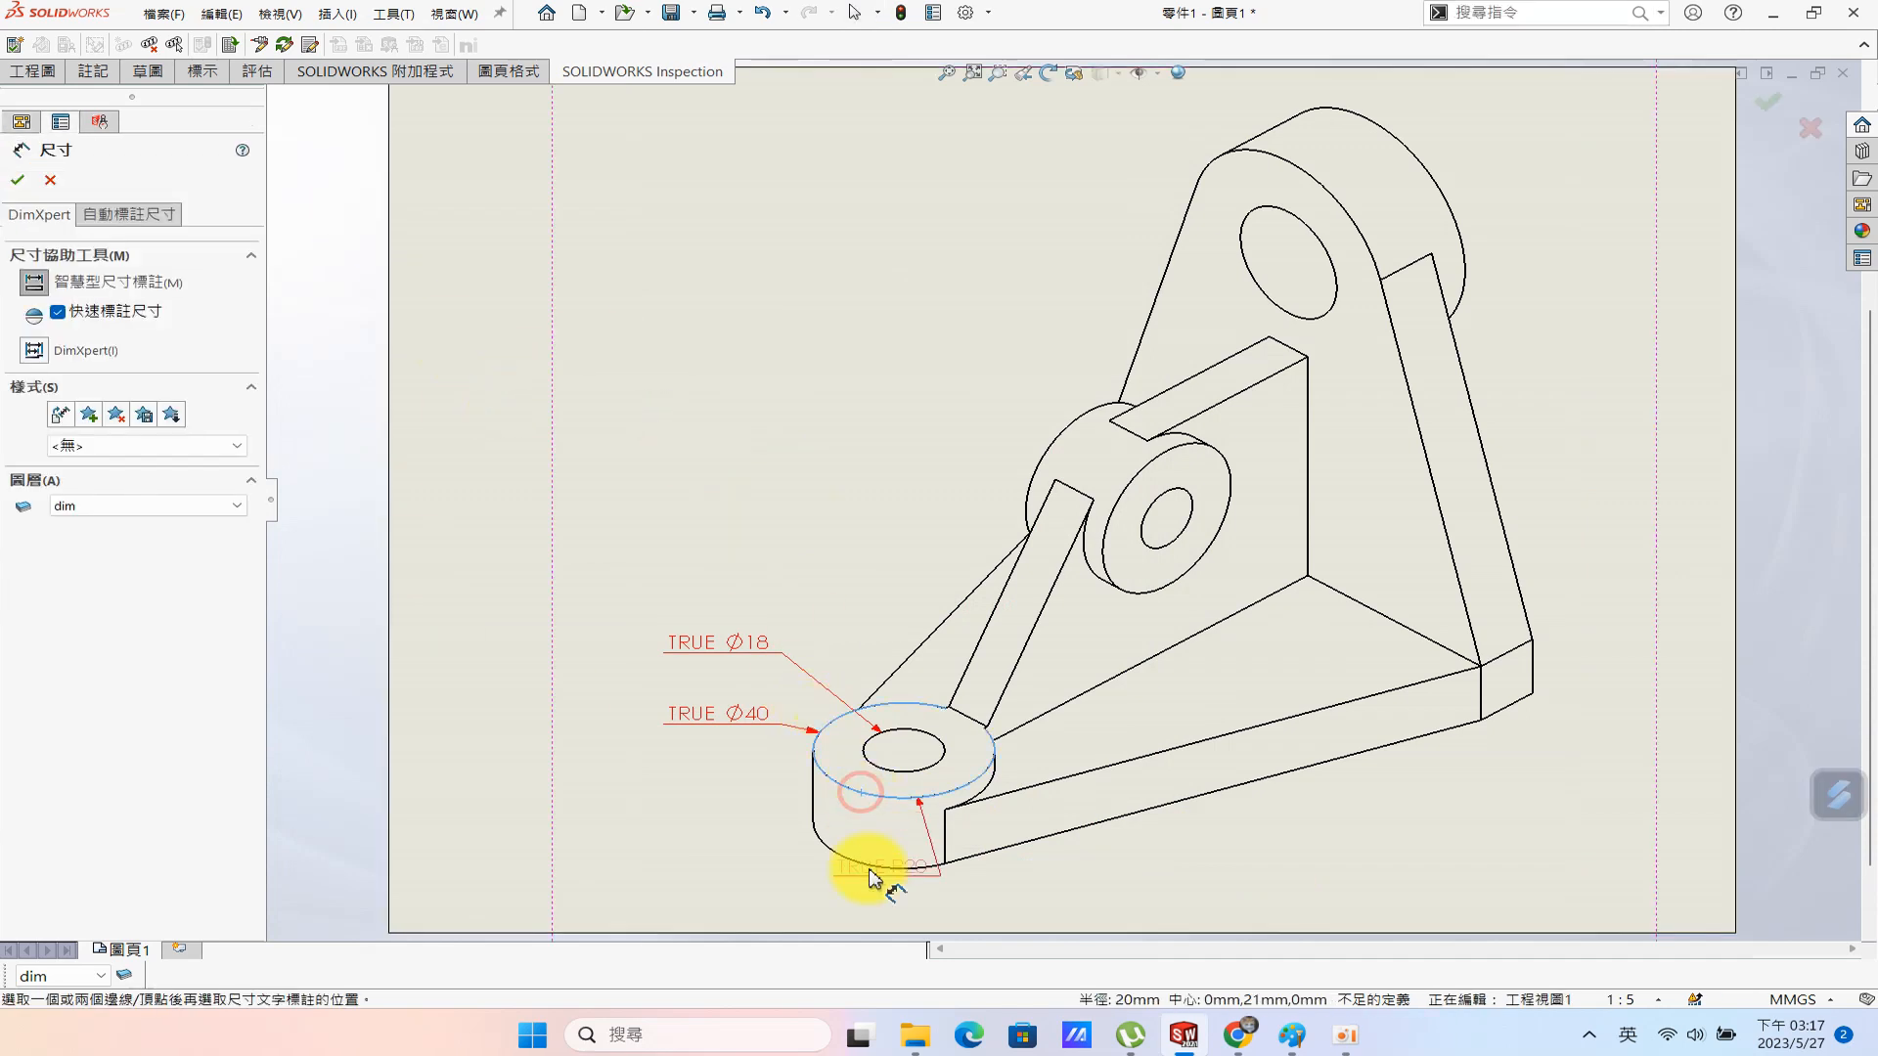
left_click(895, 797)
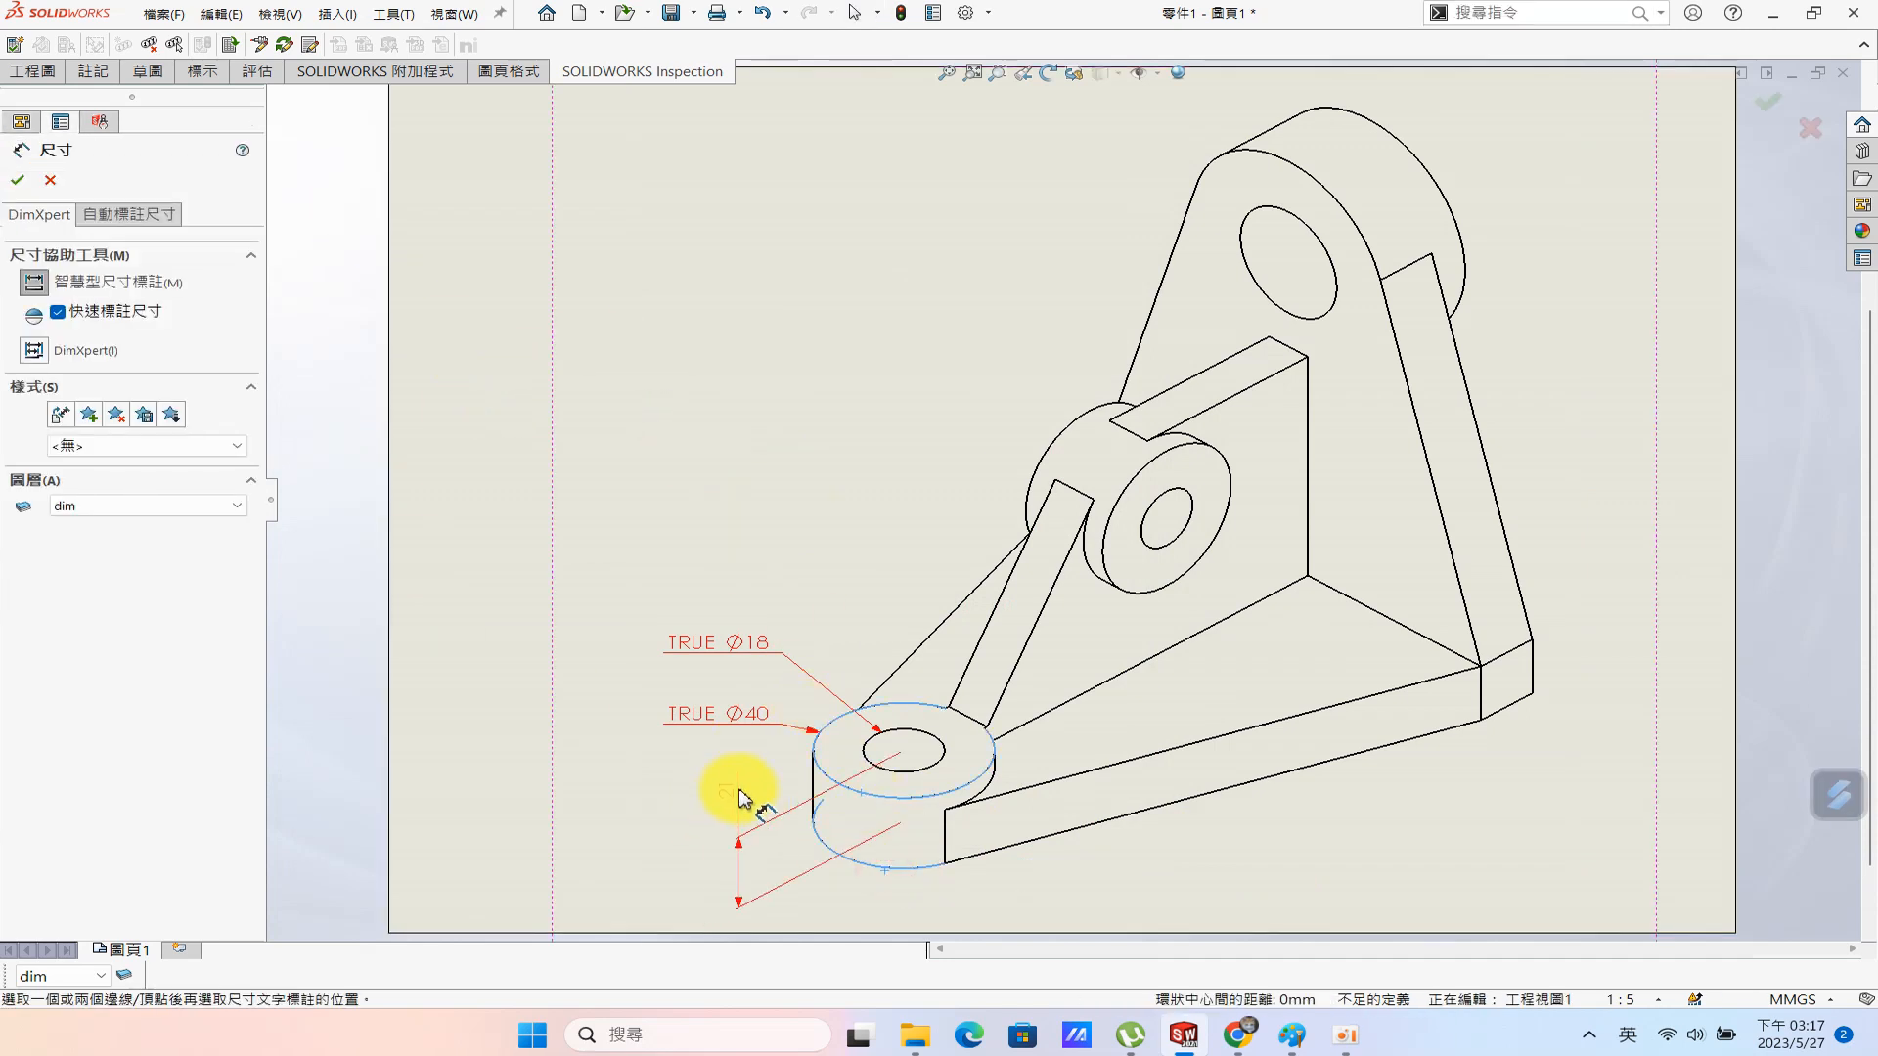
left_click(742, 787)
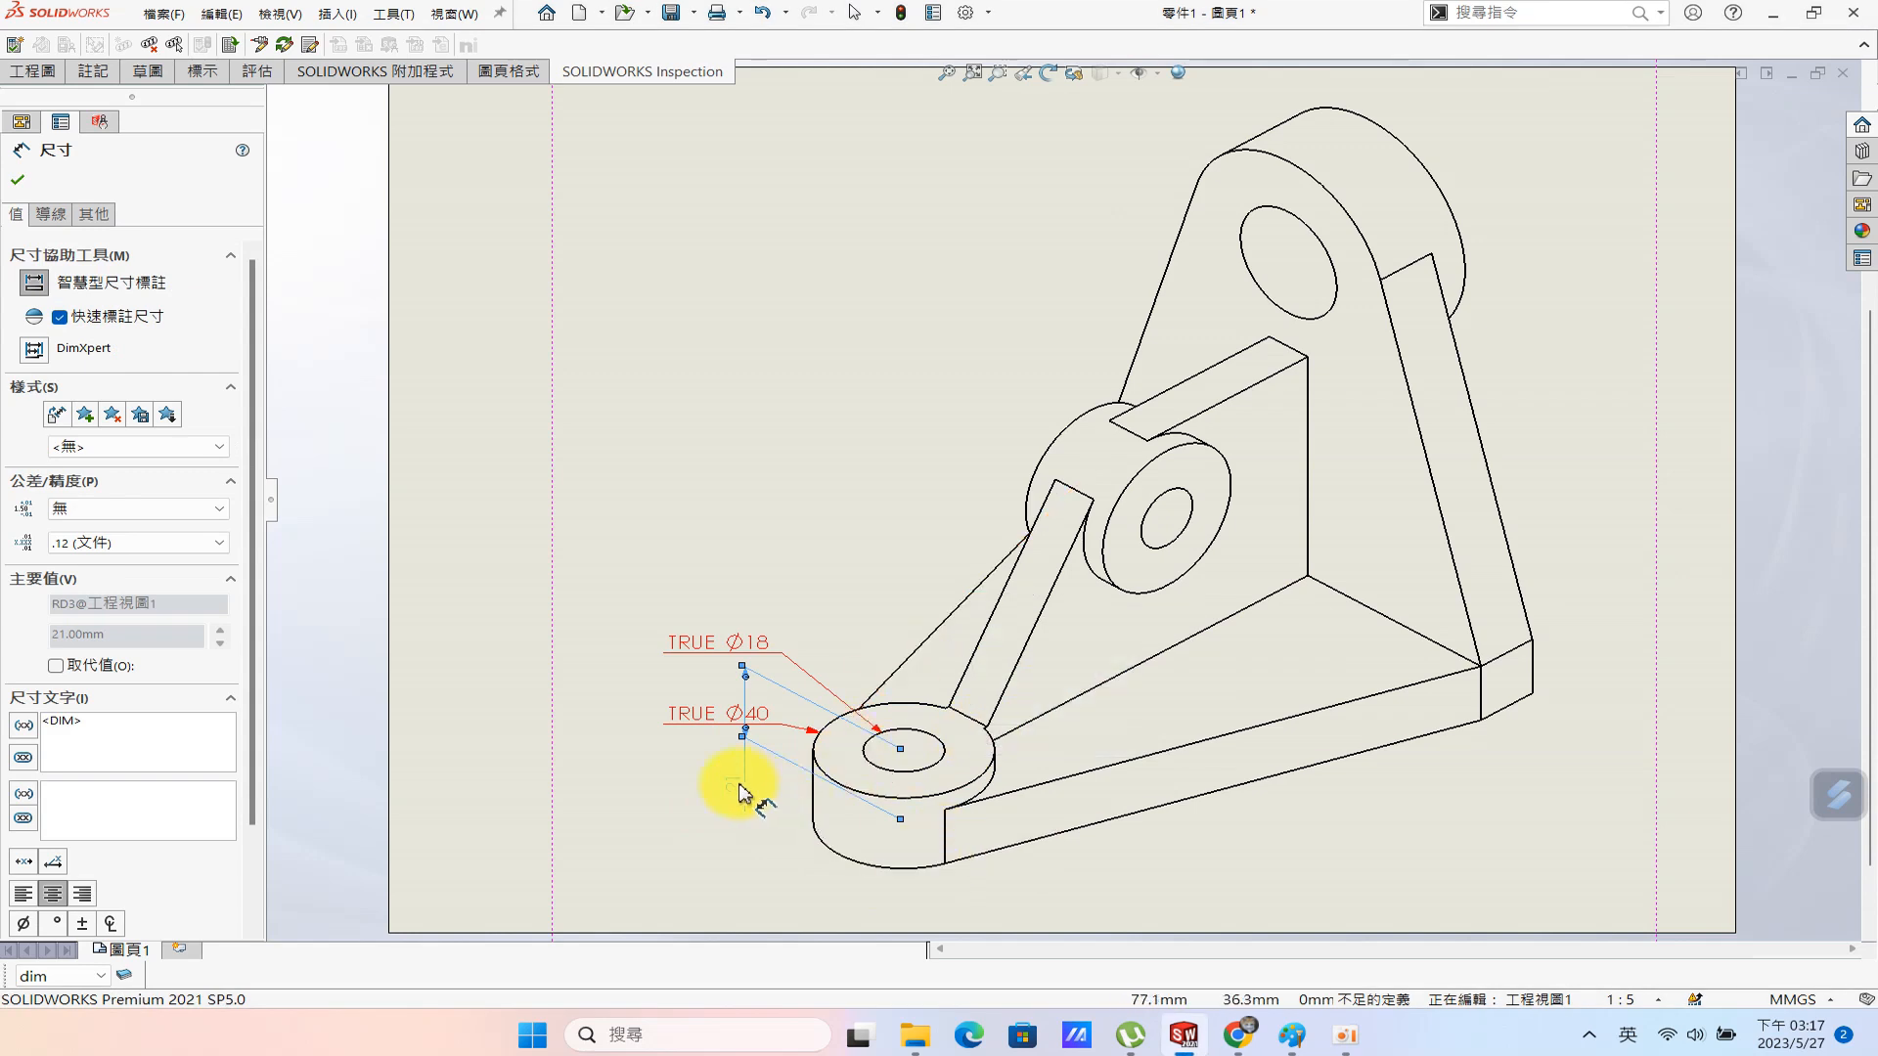
left_click(798, 821)
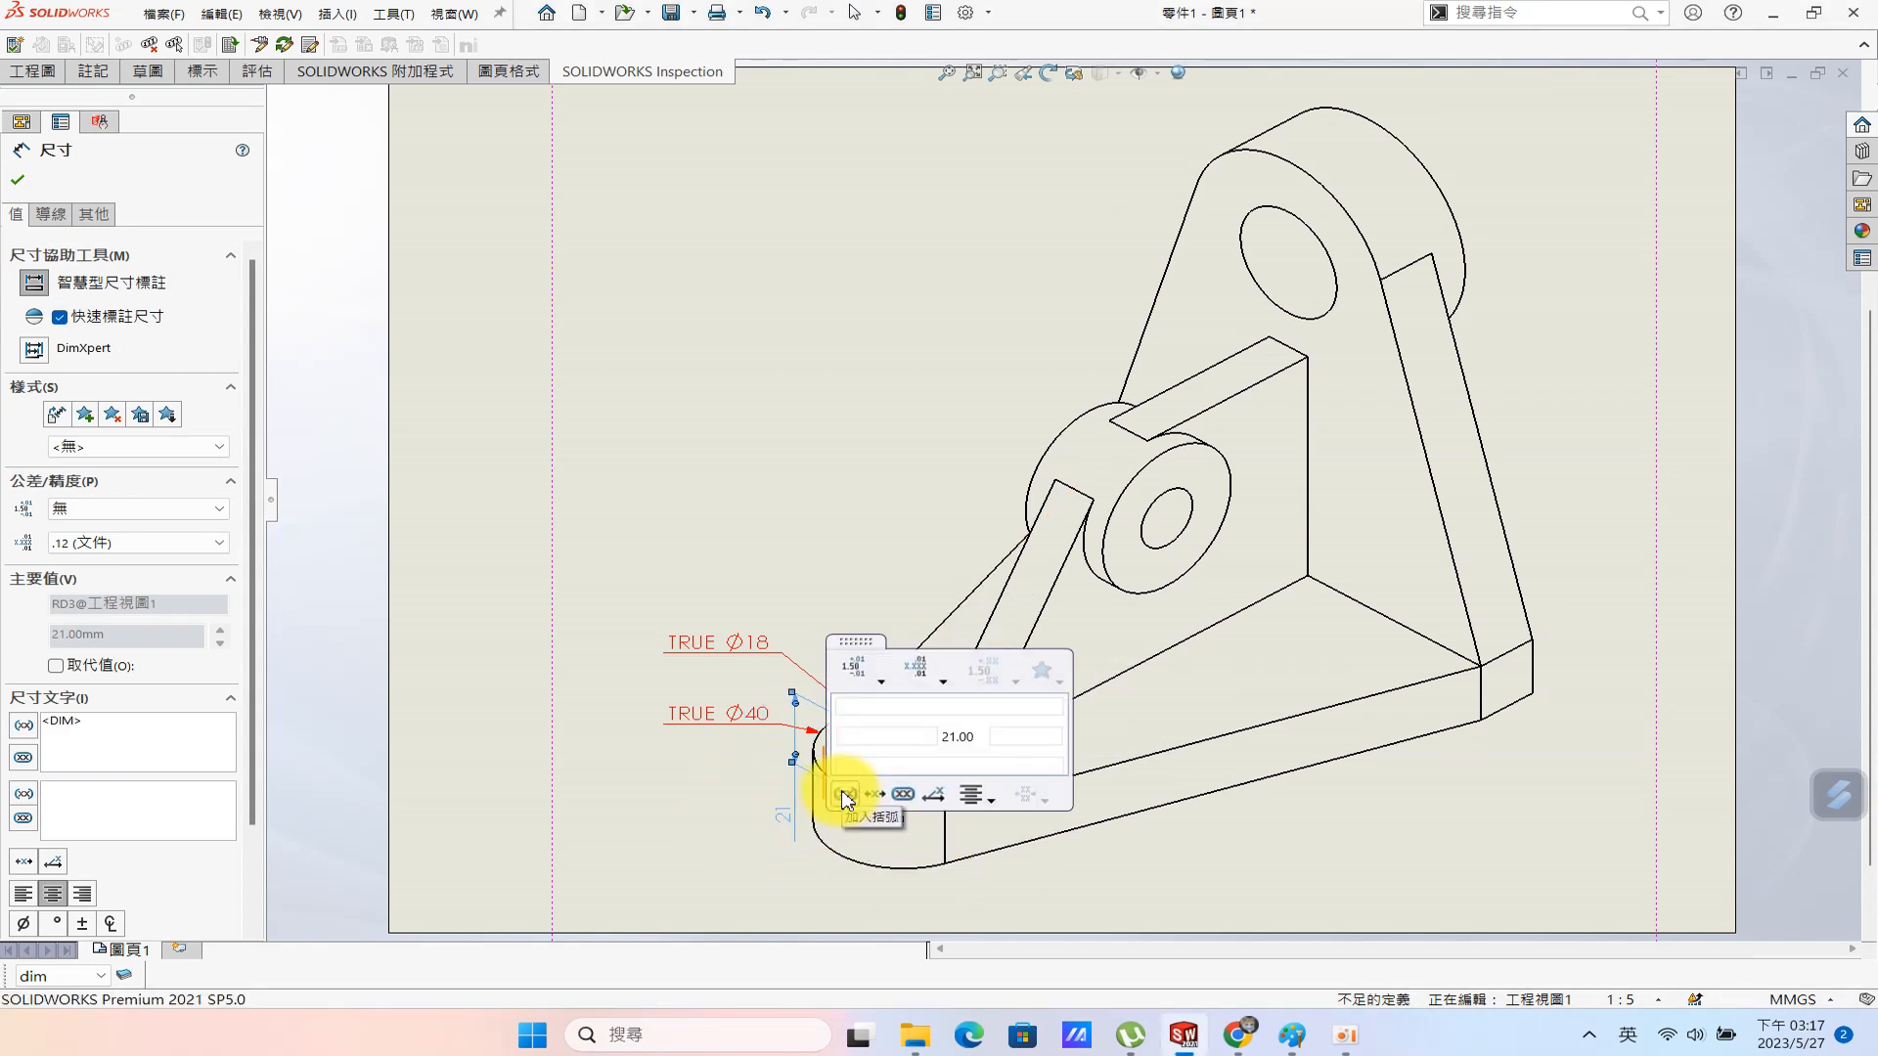
key("Delete")
Dimension the front boss's height from its top and bottom circular edges, placing the text beside its lower end.
left_click(753, 871)
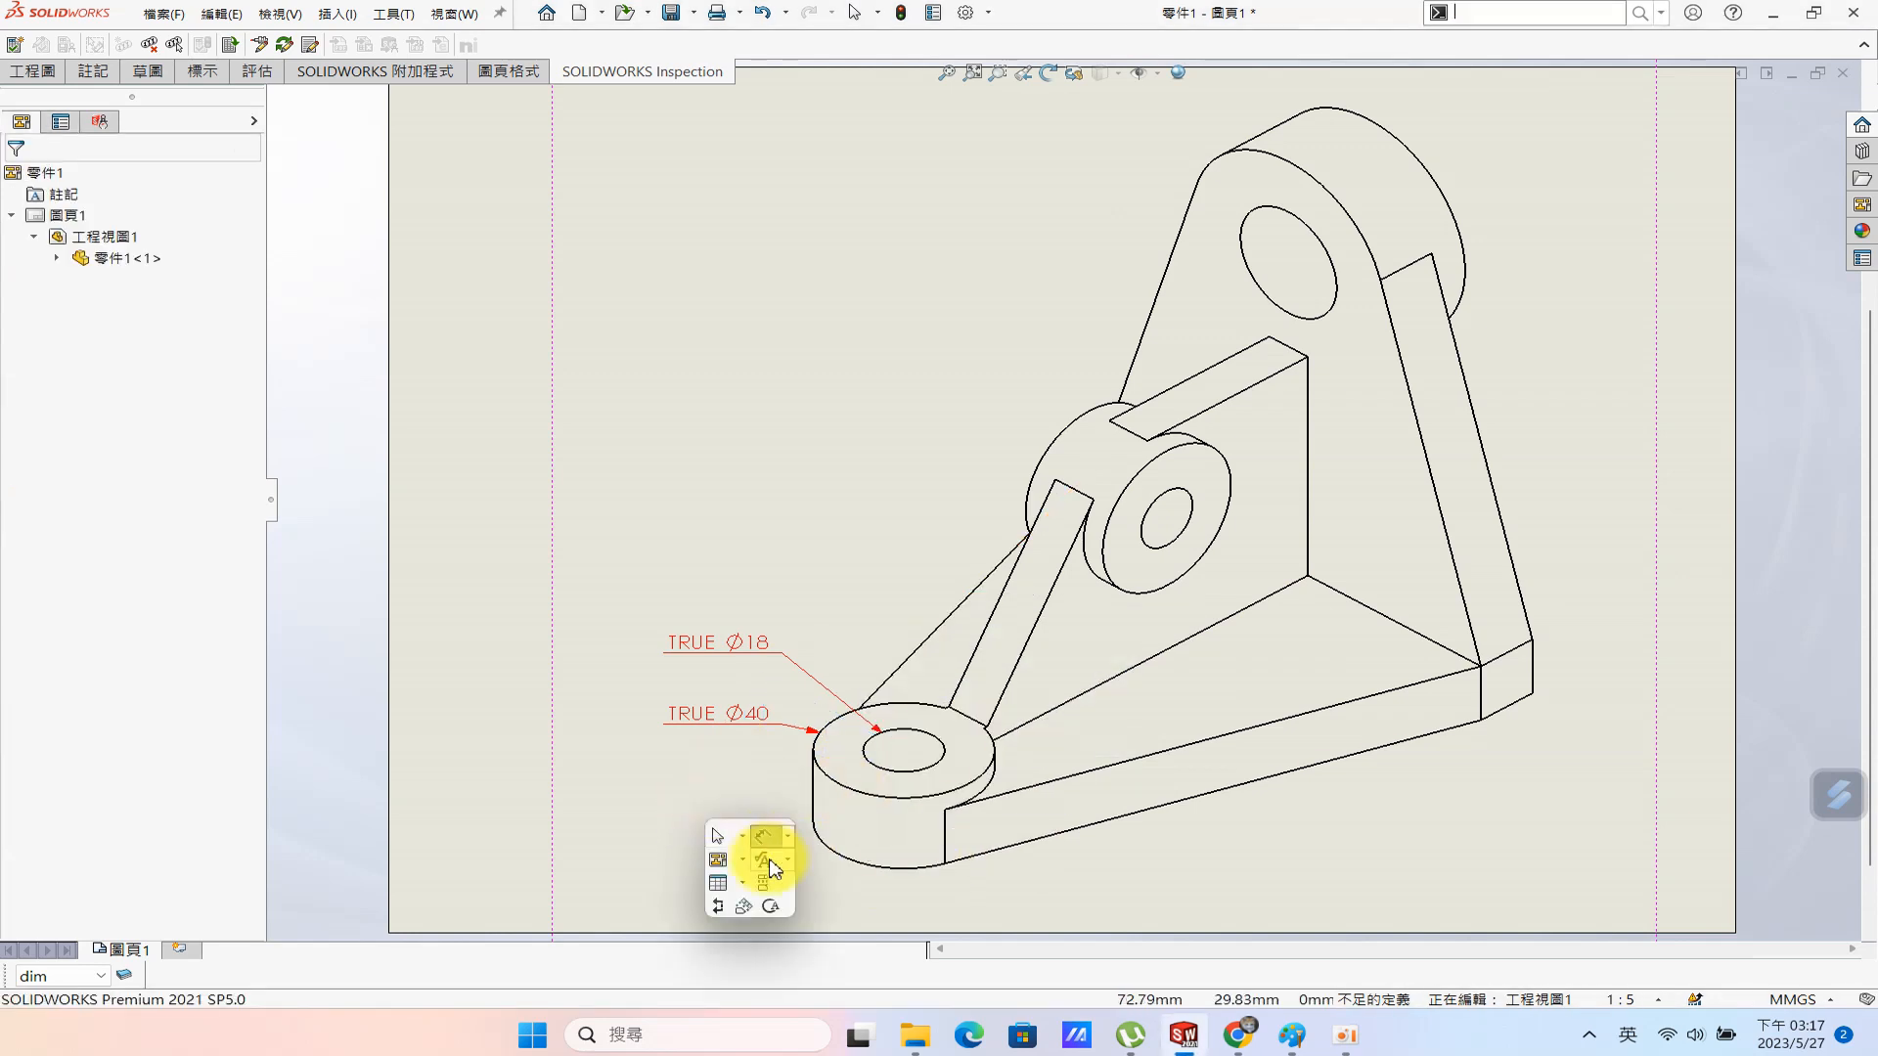
left_click(899, 868)
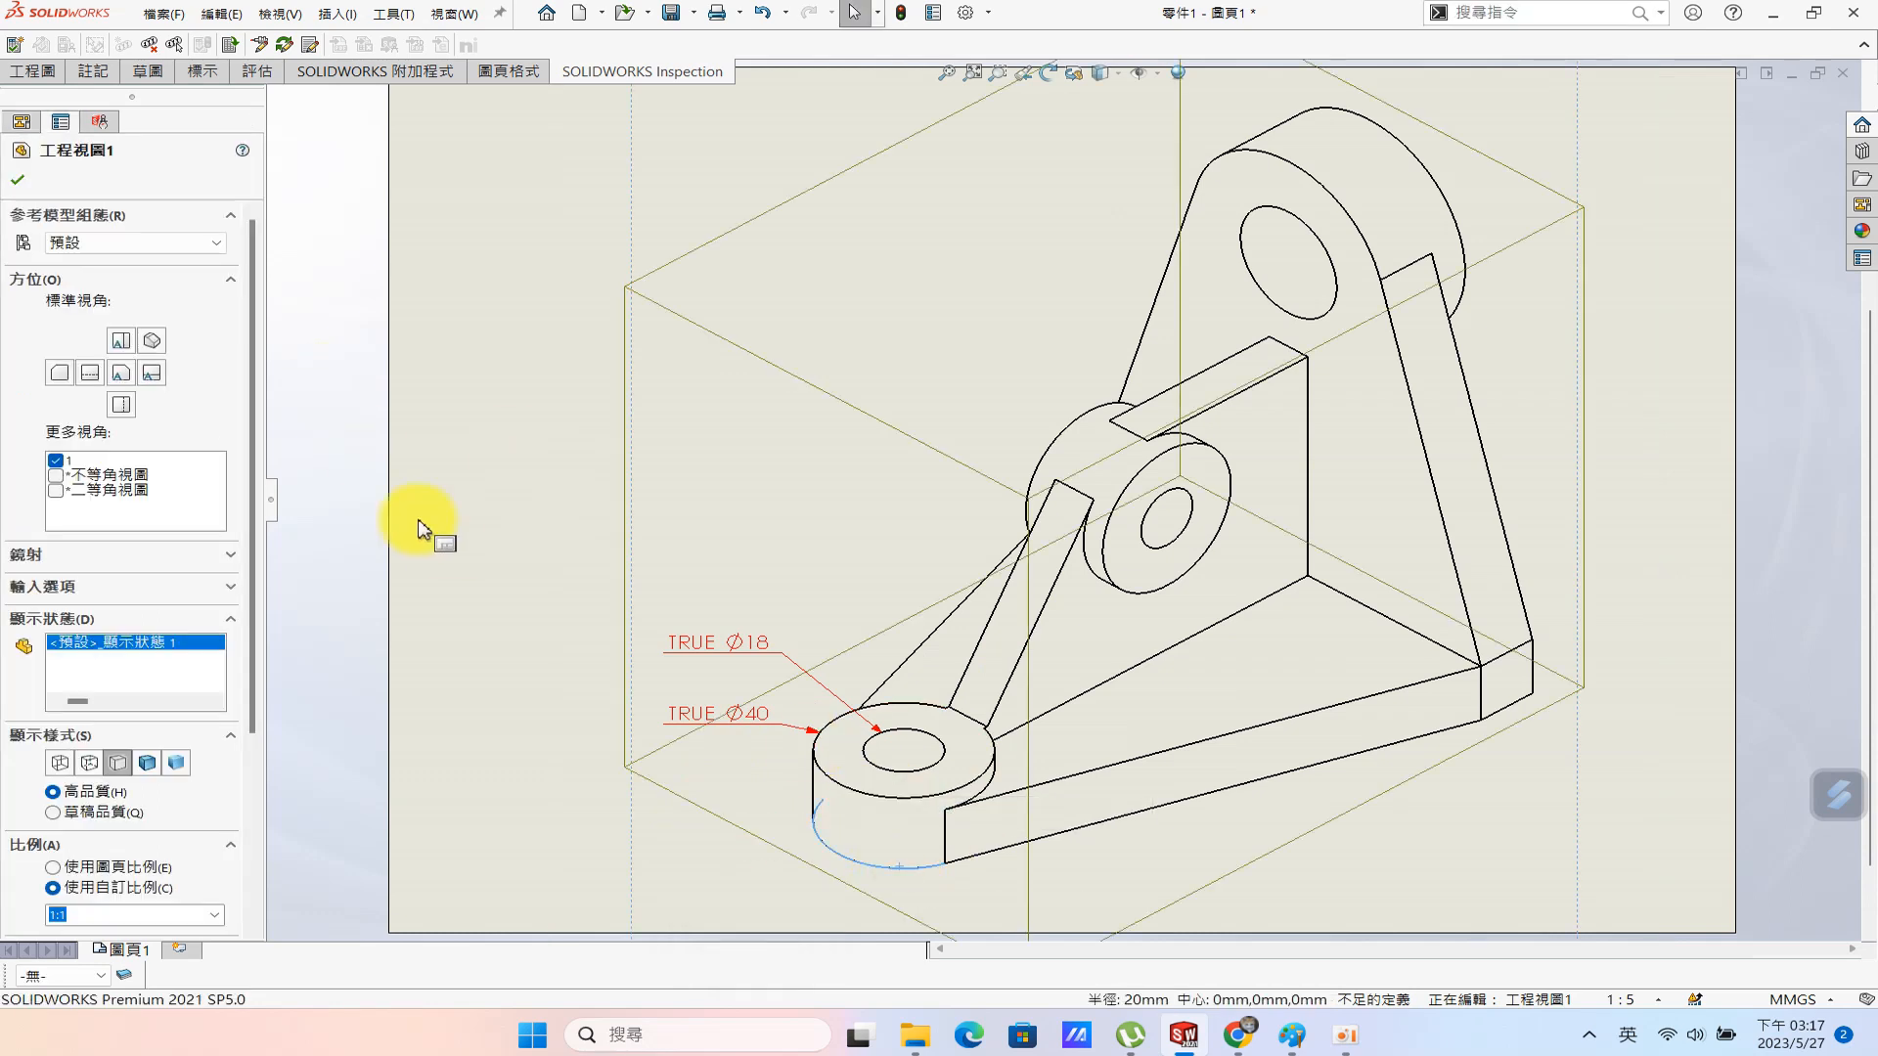
left_click(611, 588)
right_click_drag(746, 607, 812, 646)
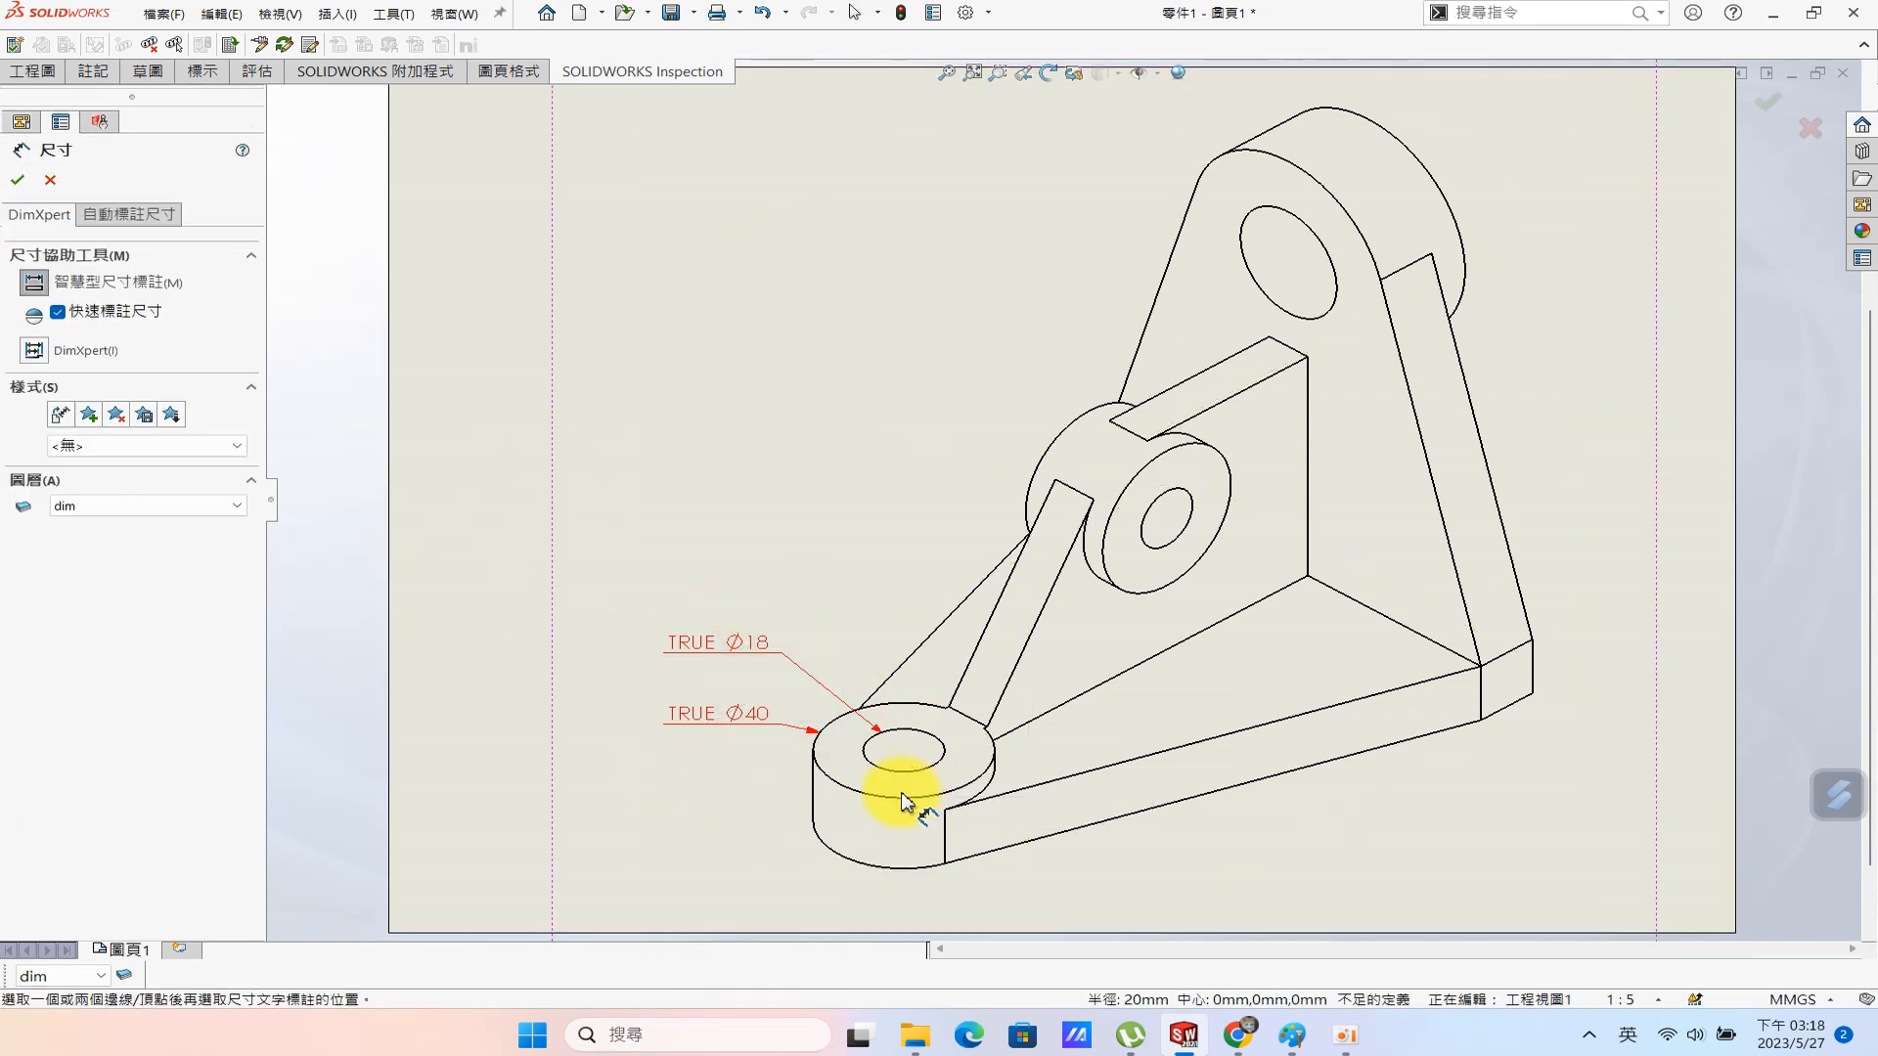
left_click(896, 876)
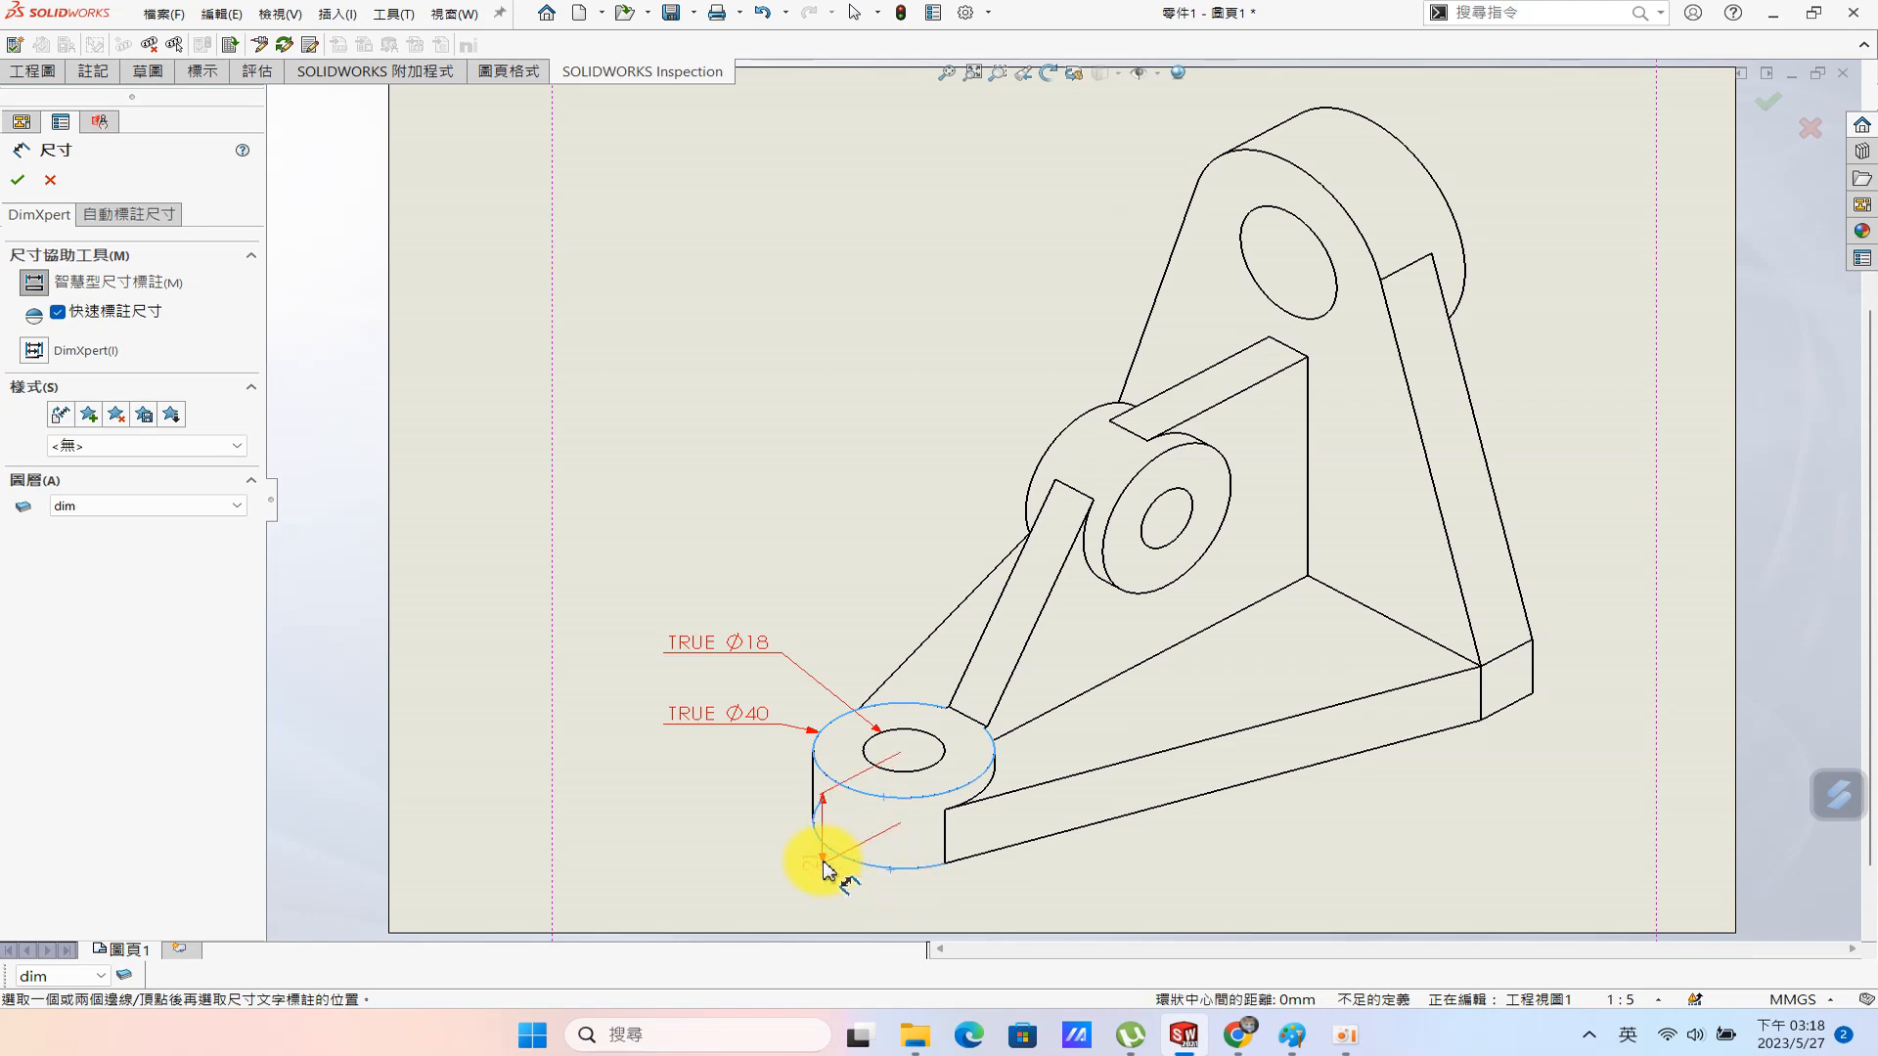
left_click(770, 892)
key("Escape")
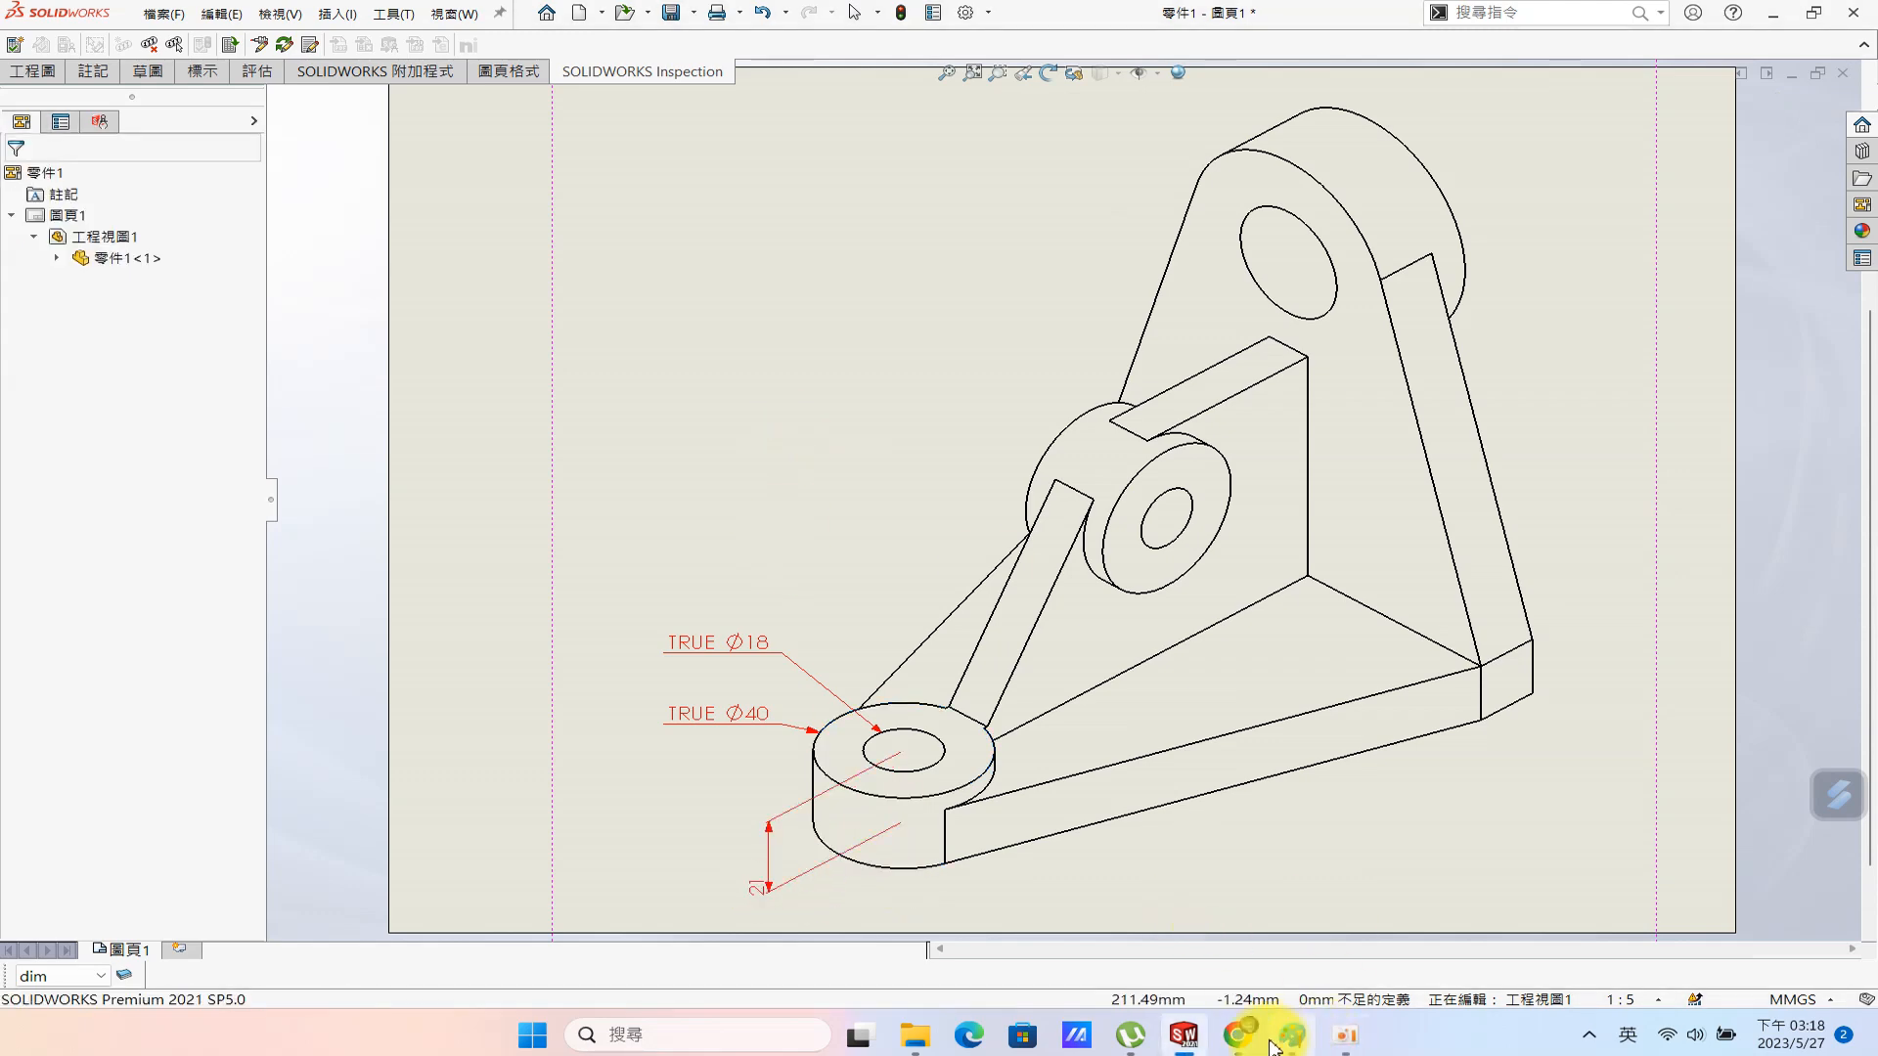
Check the reference drawing and dimension the thicknesses of the base plate and the slanted rib.
left_click(1292, 1036)
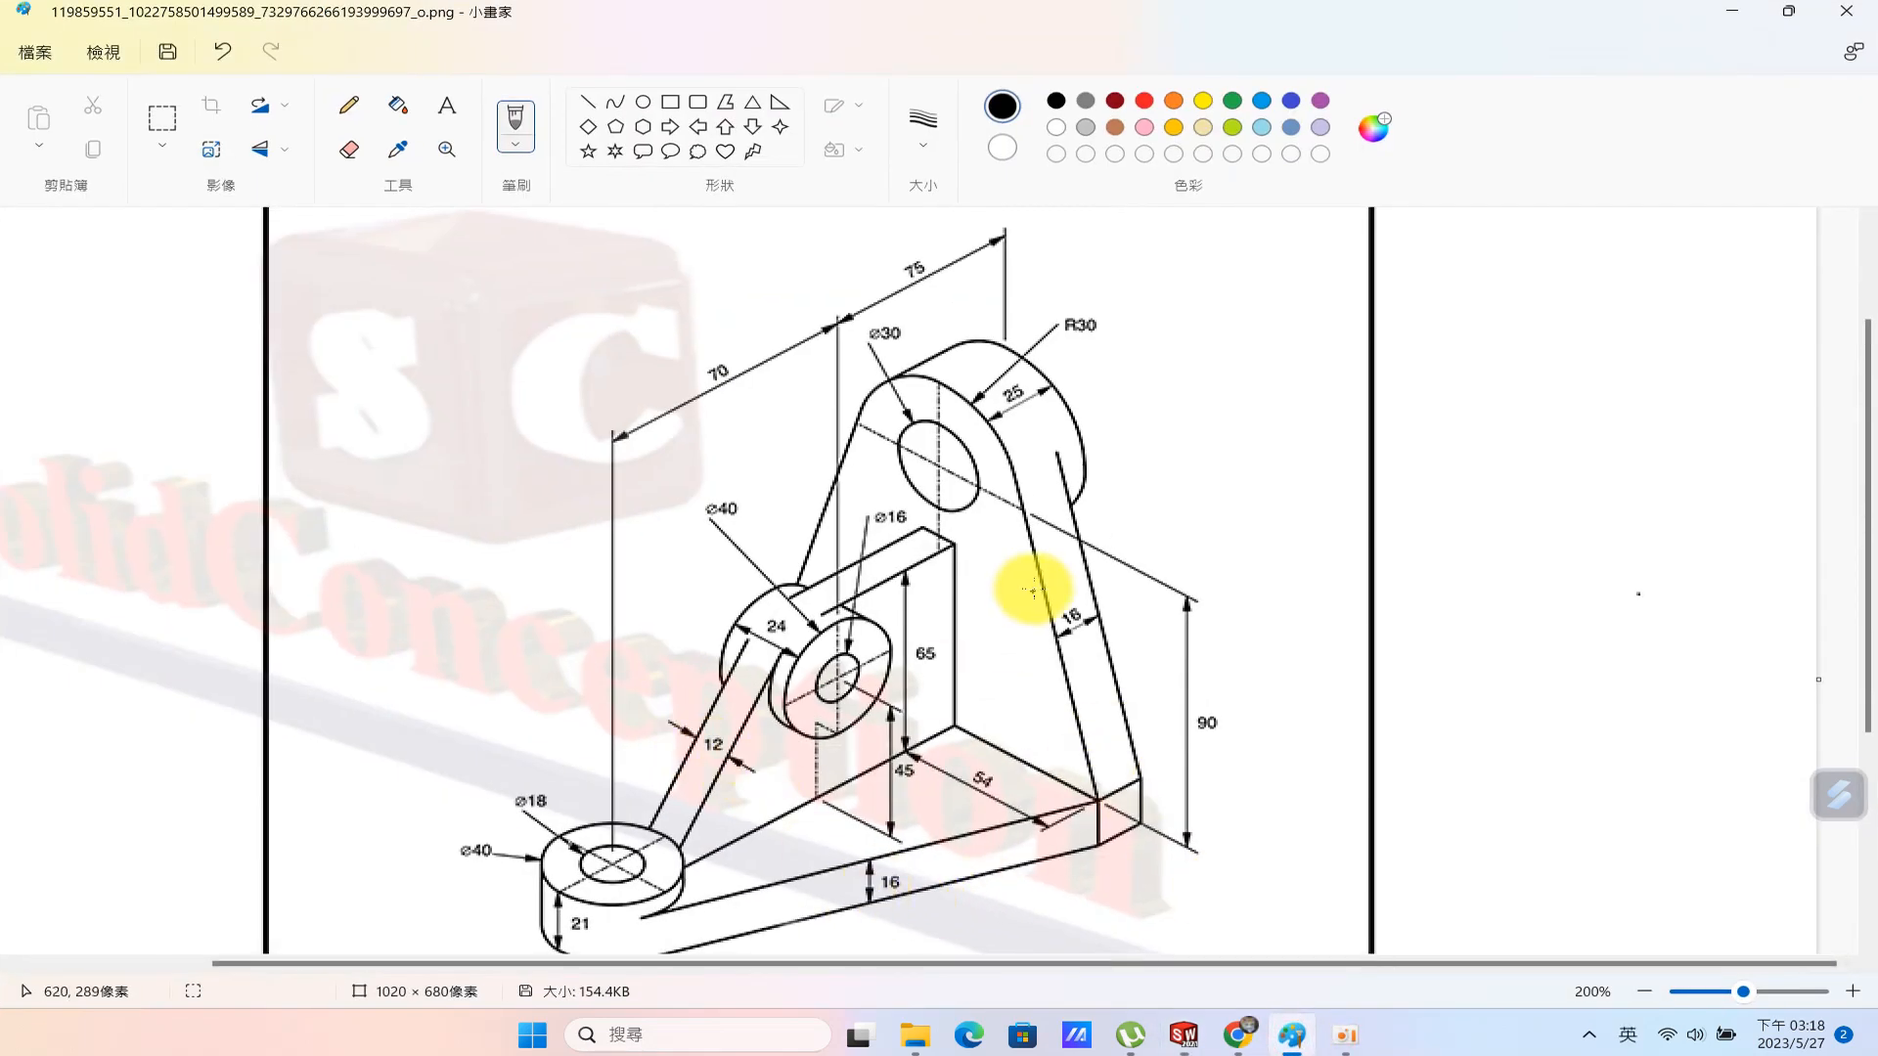
left_click(1733, 11)
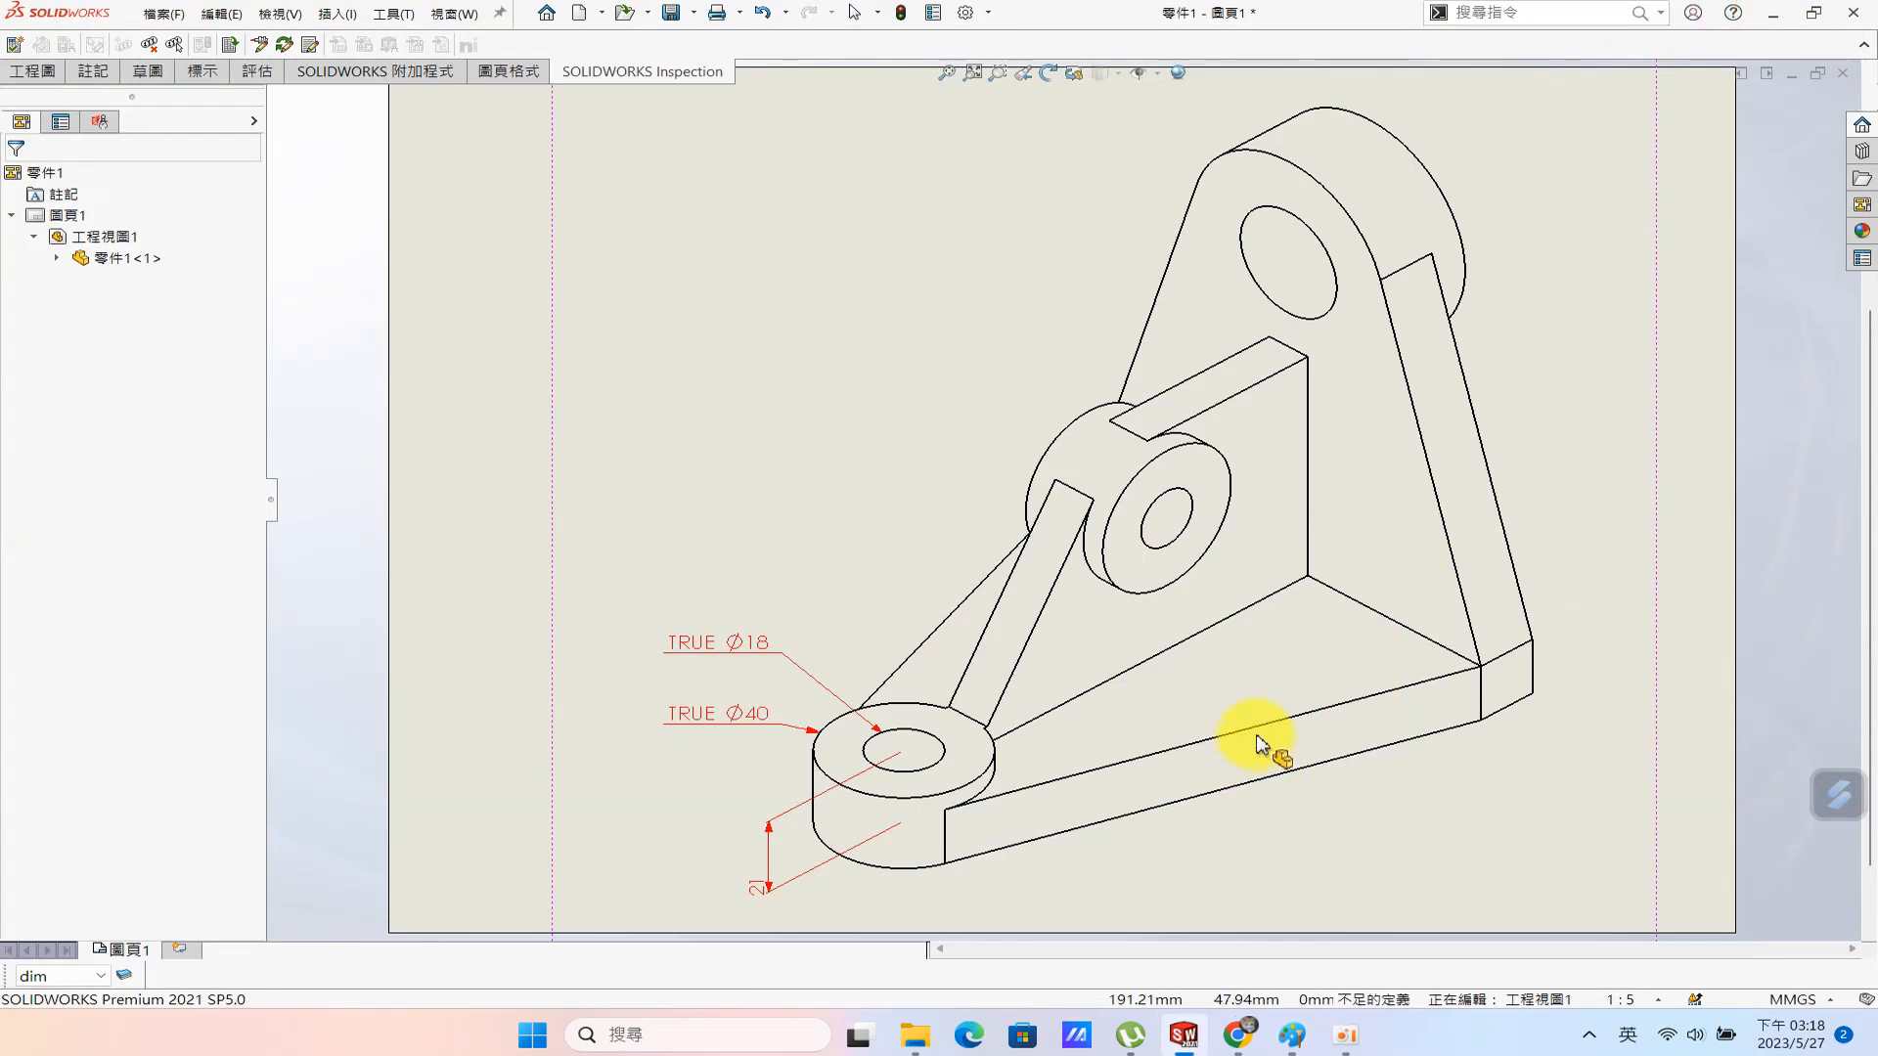
left_click(1255, 730)
left_click(1291, 773)
left_click(1357, 797)
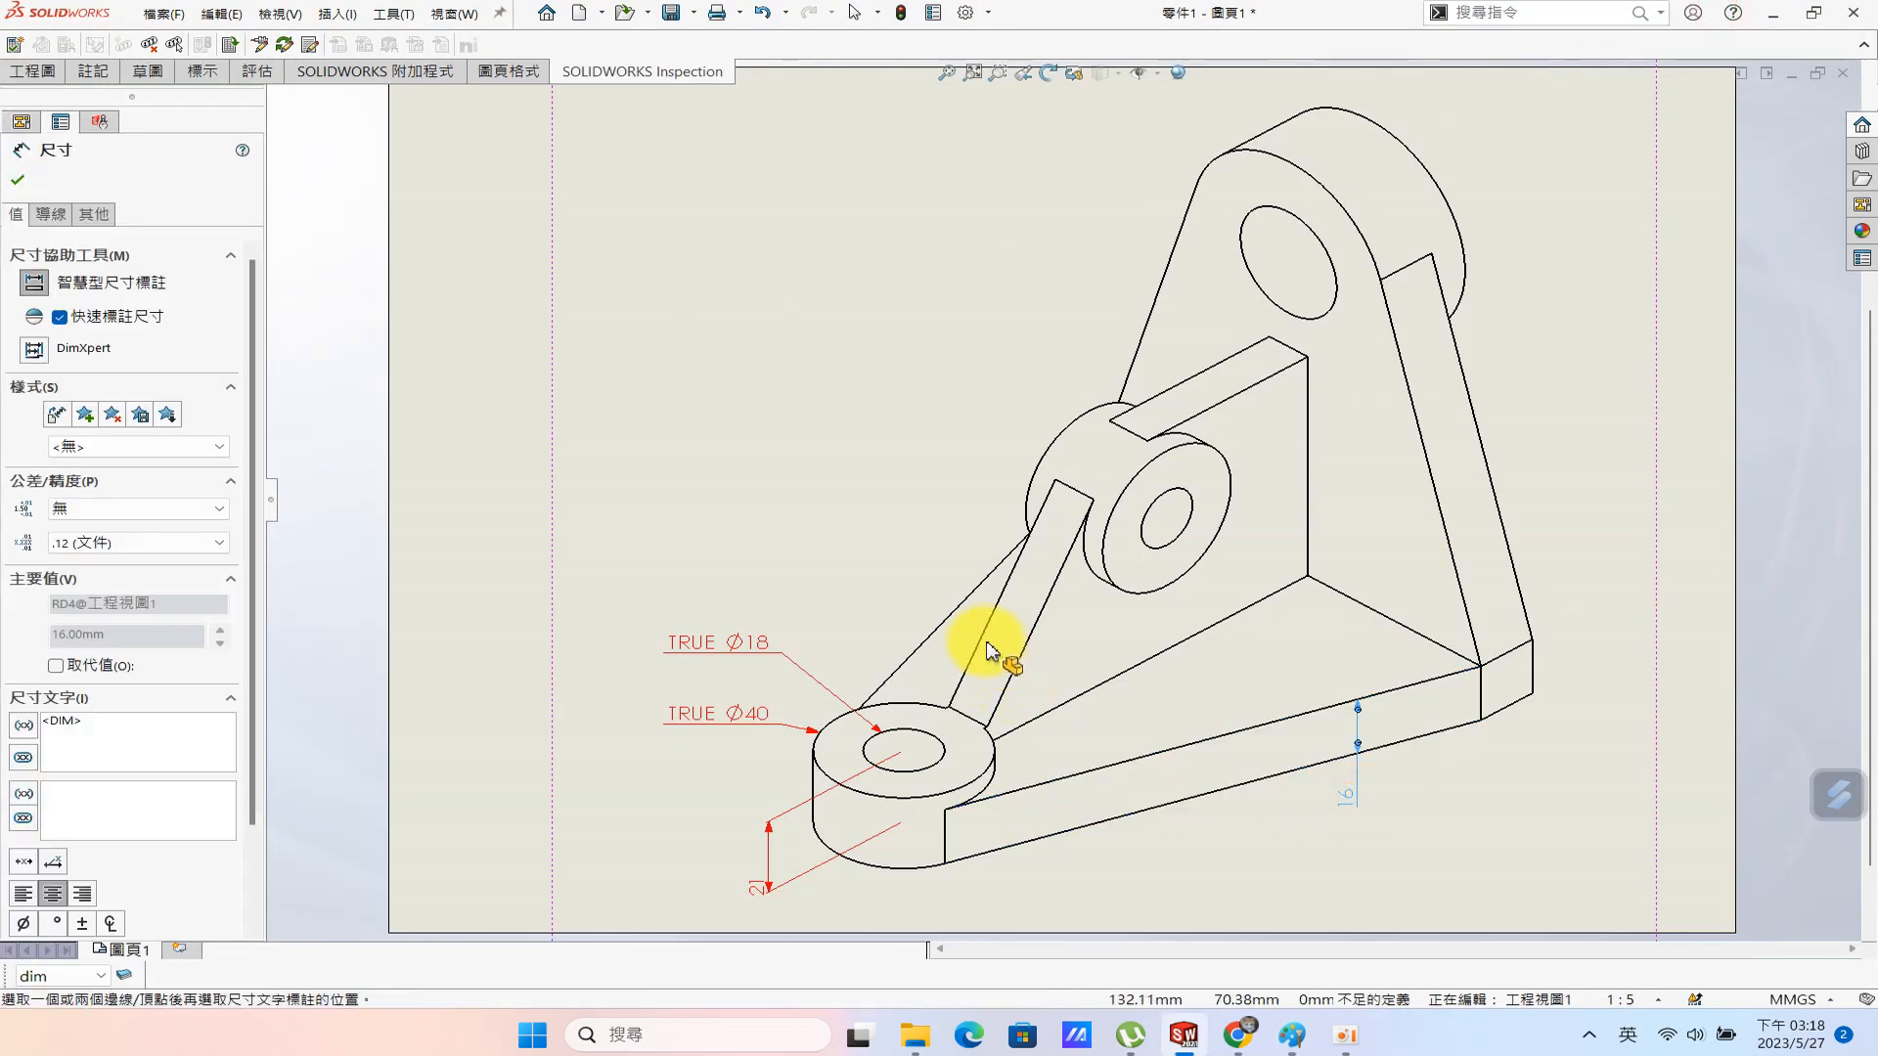
left_click(915, 556)
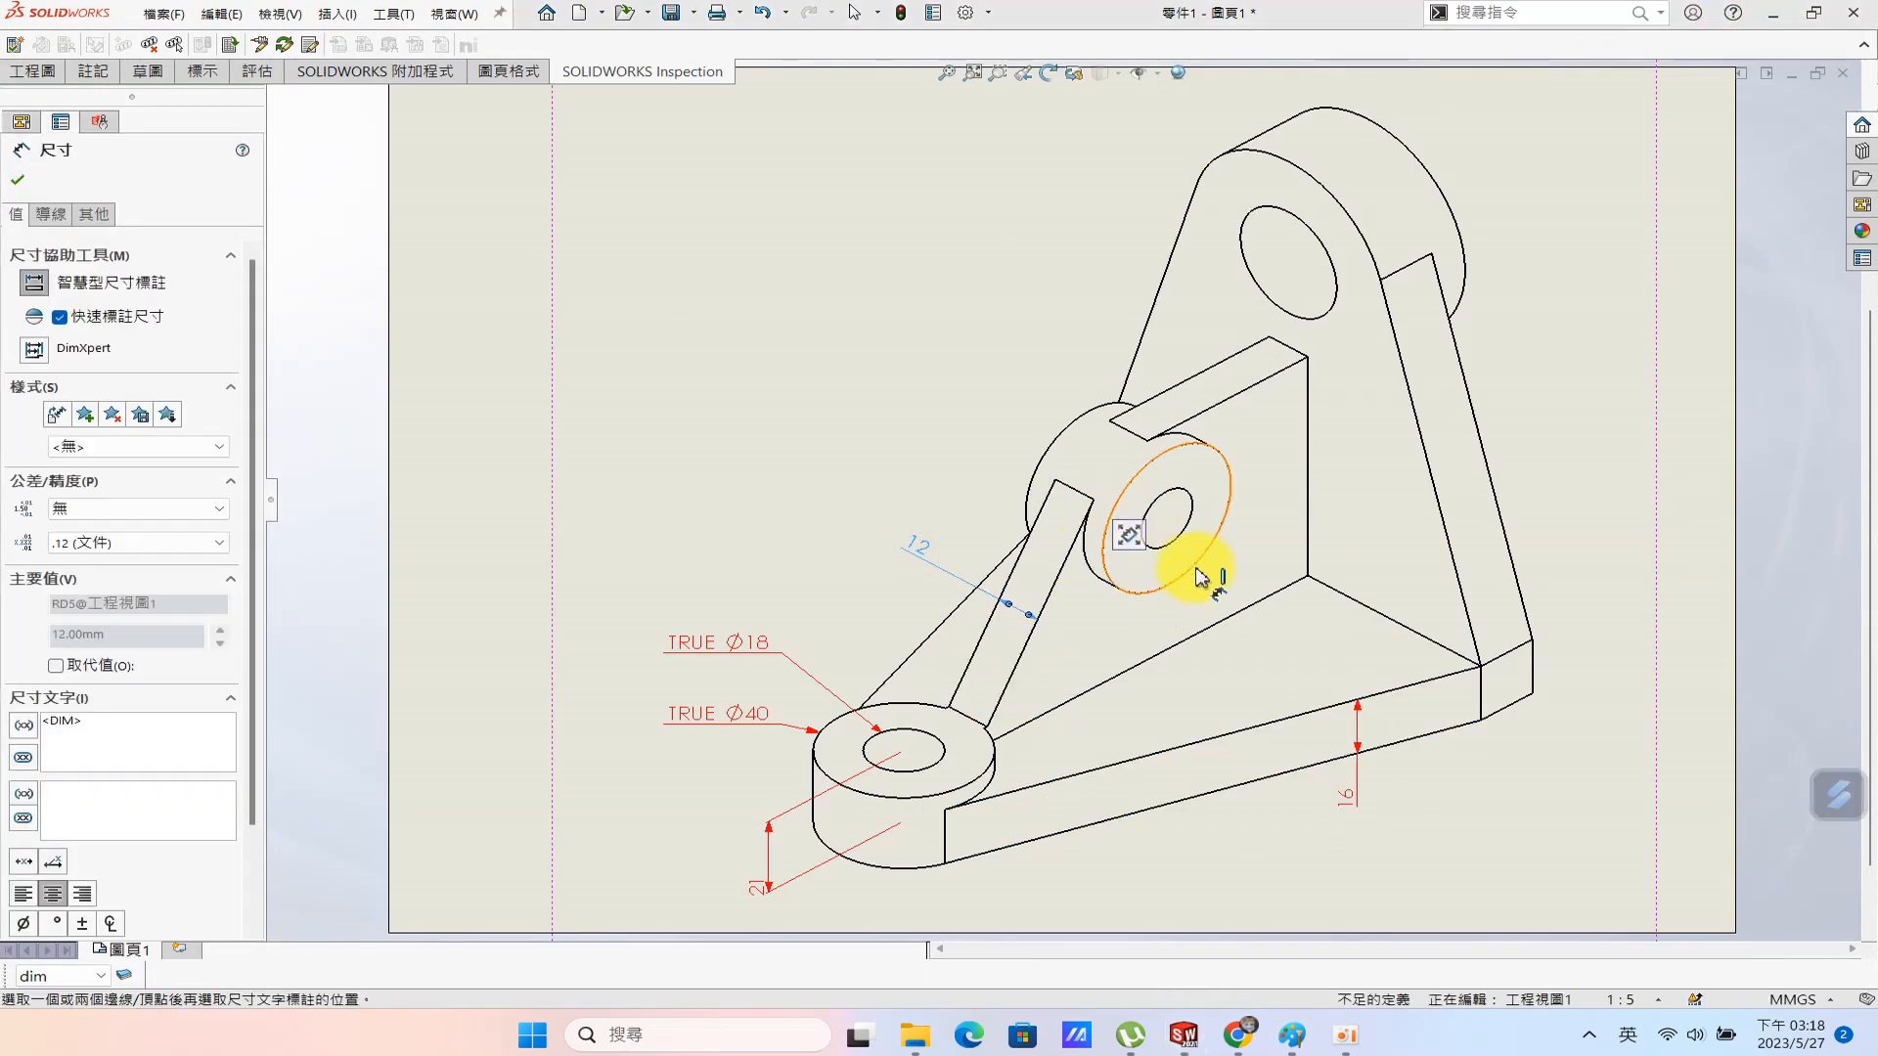
left_click(1195, 565)
left_click(1152, 653)
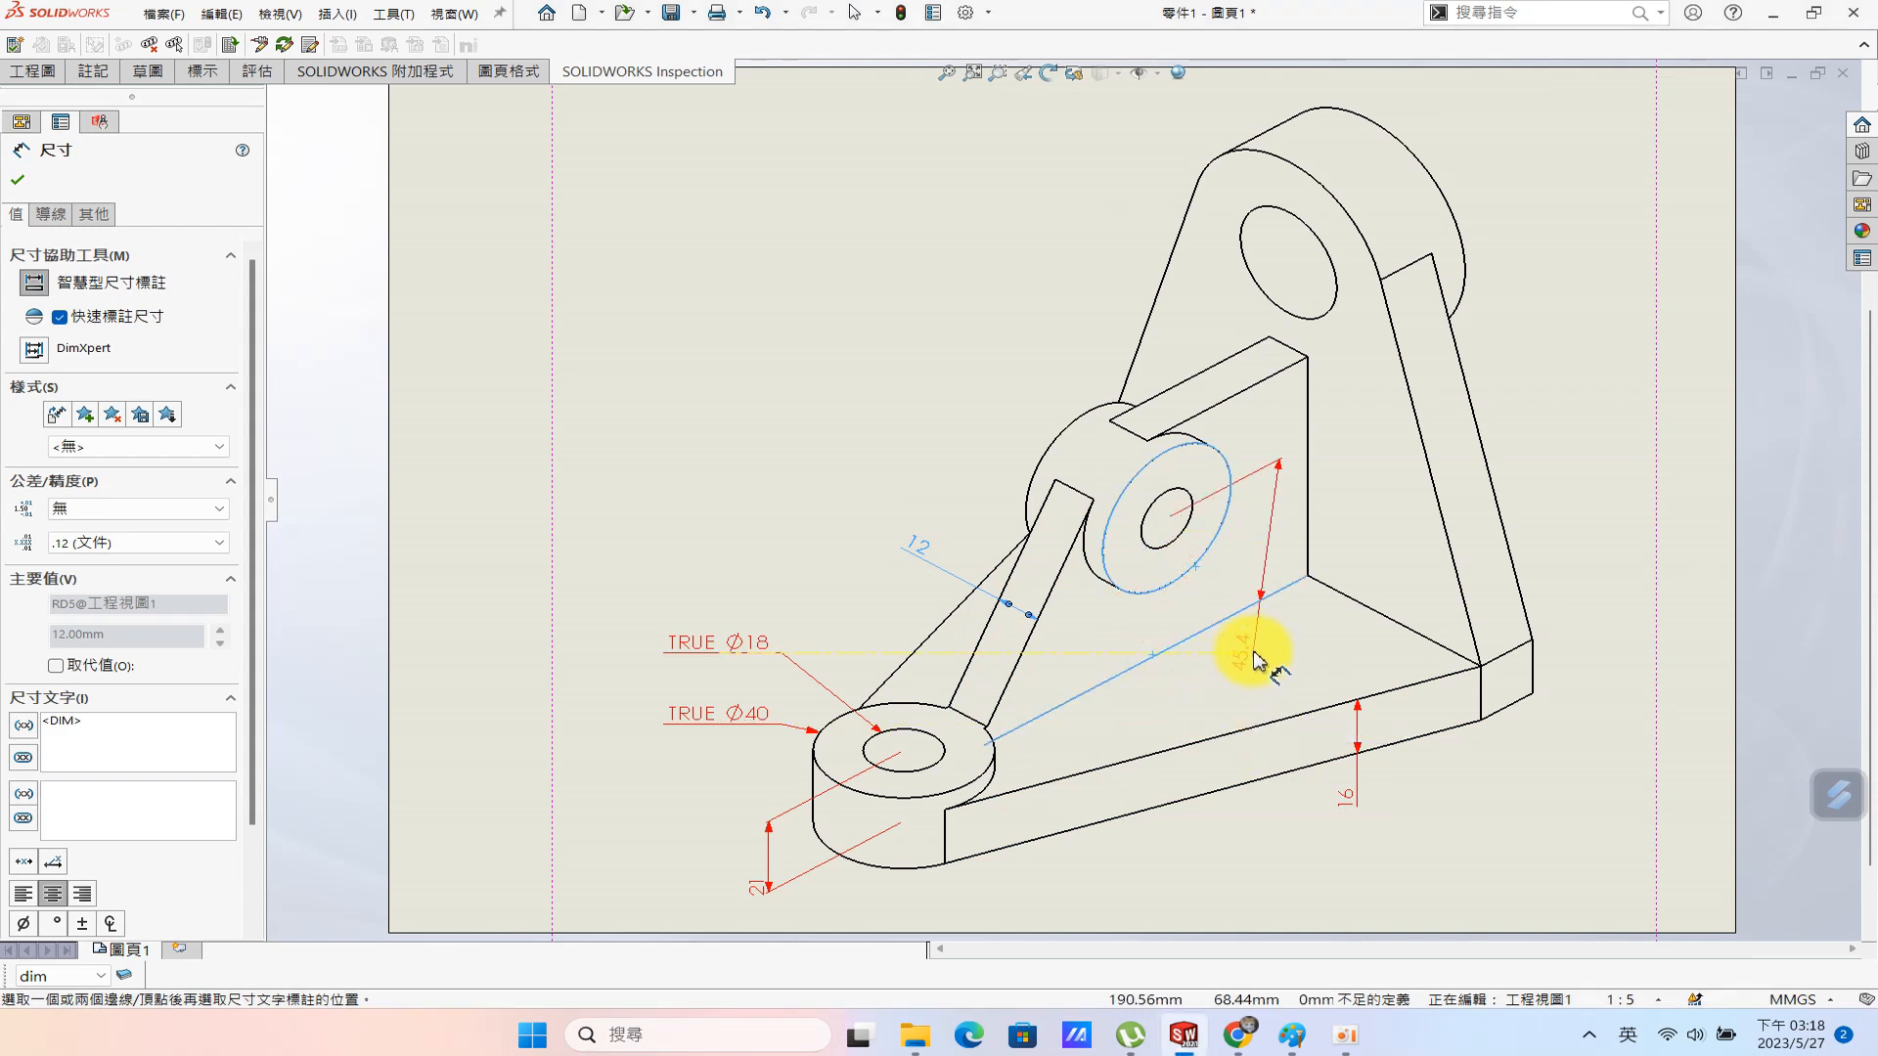
key("Escape")
left_click(1216, 738)
key("Escape")
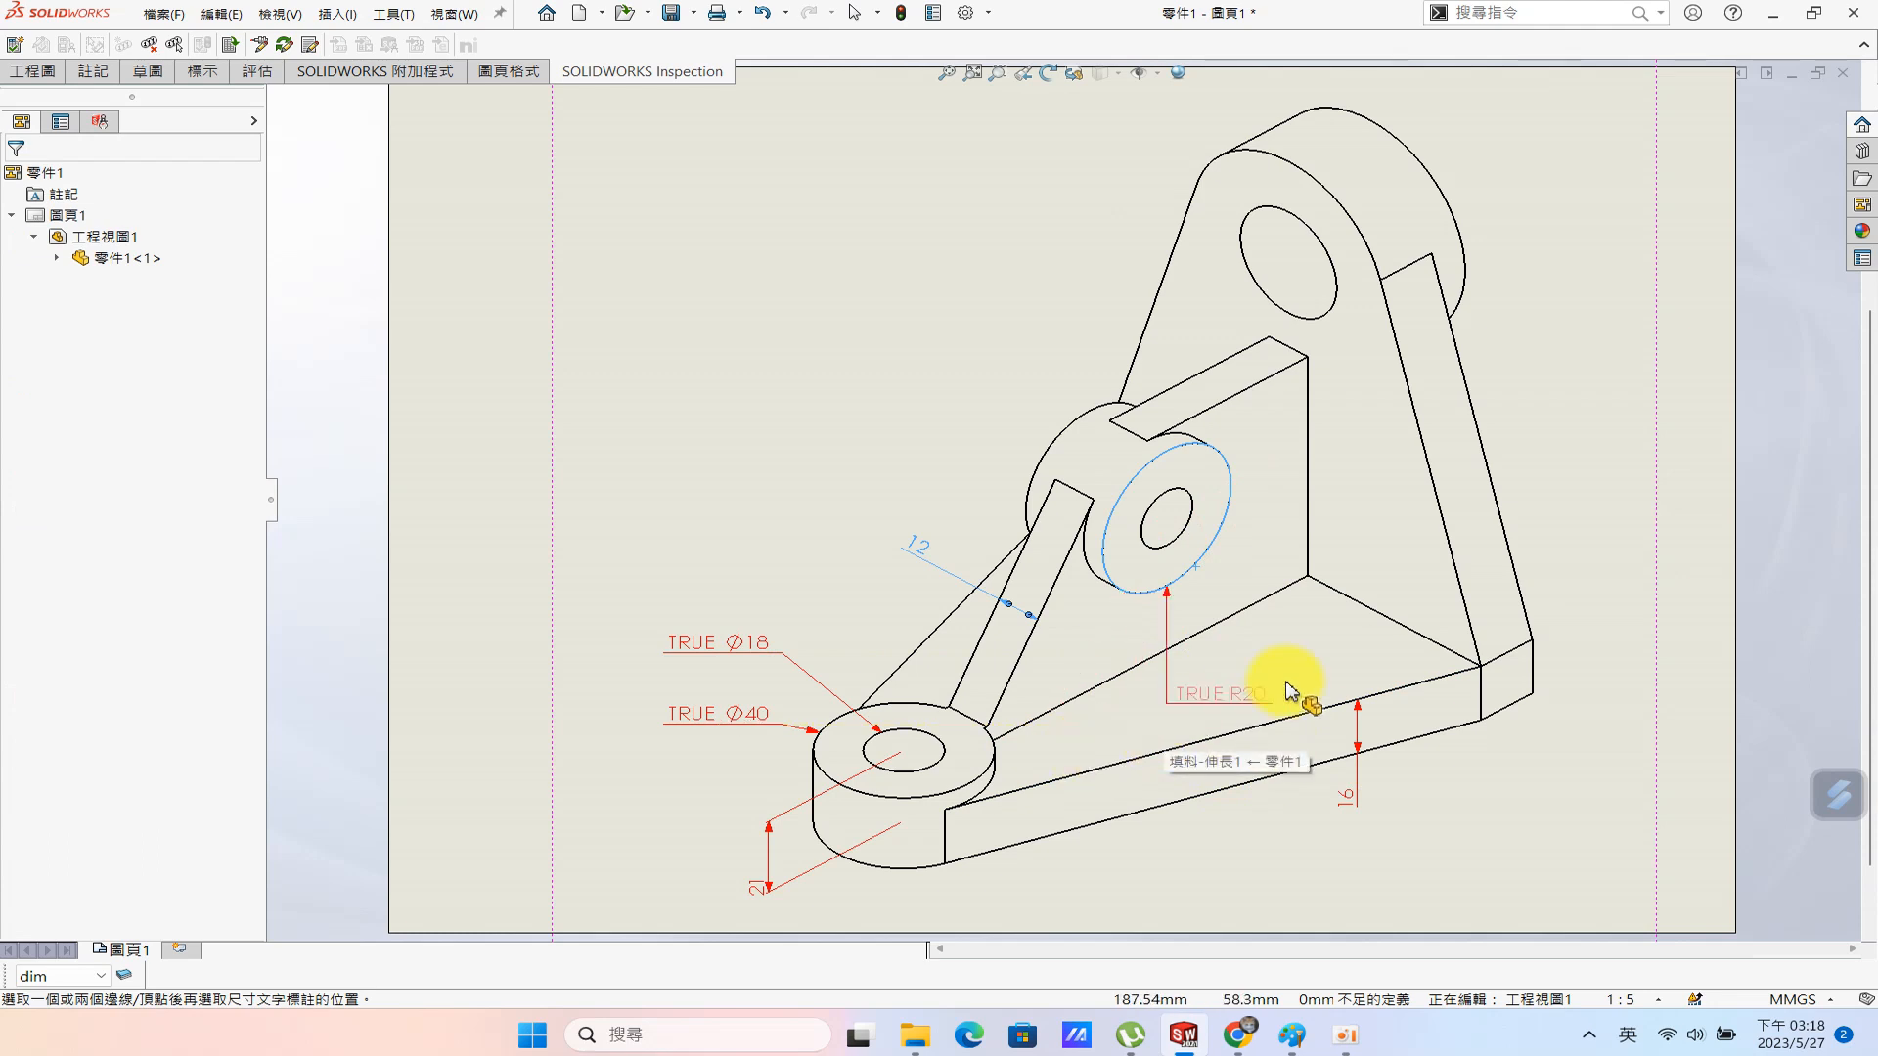
key("Escape")
key("Escape")
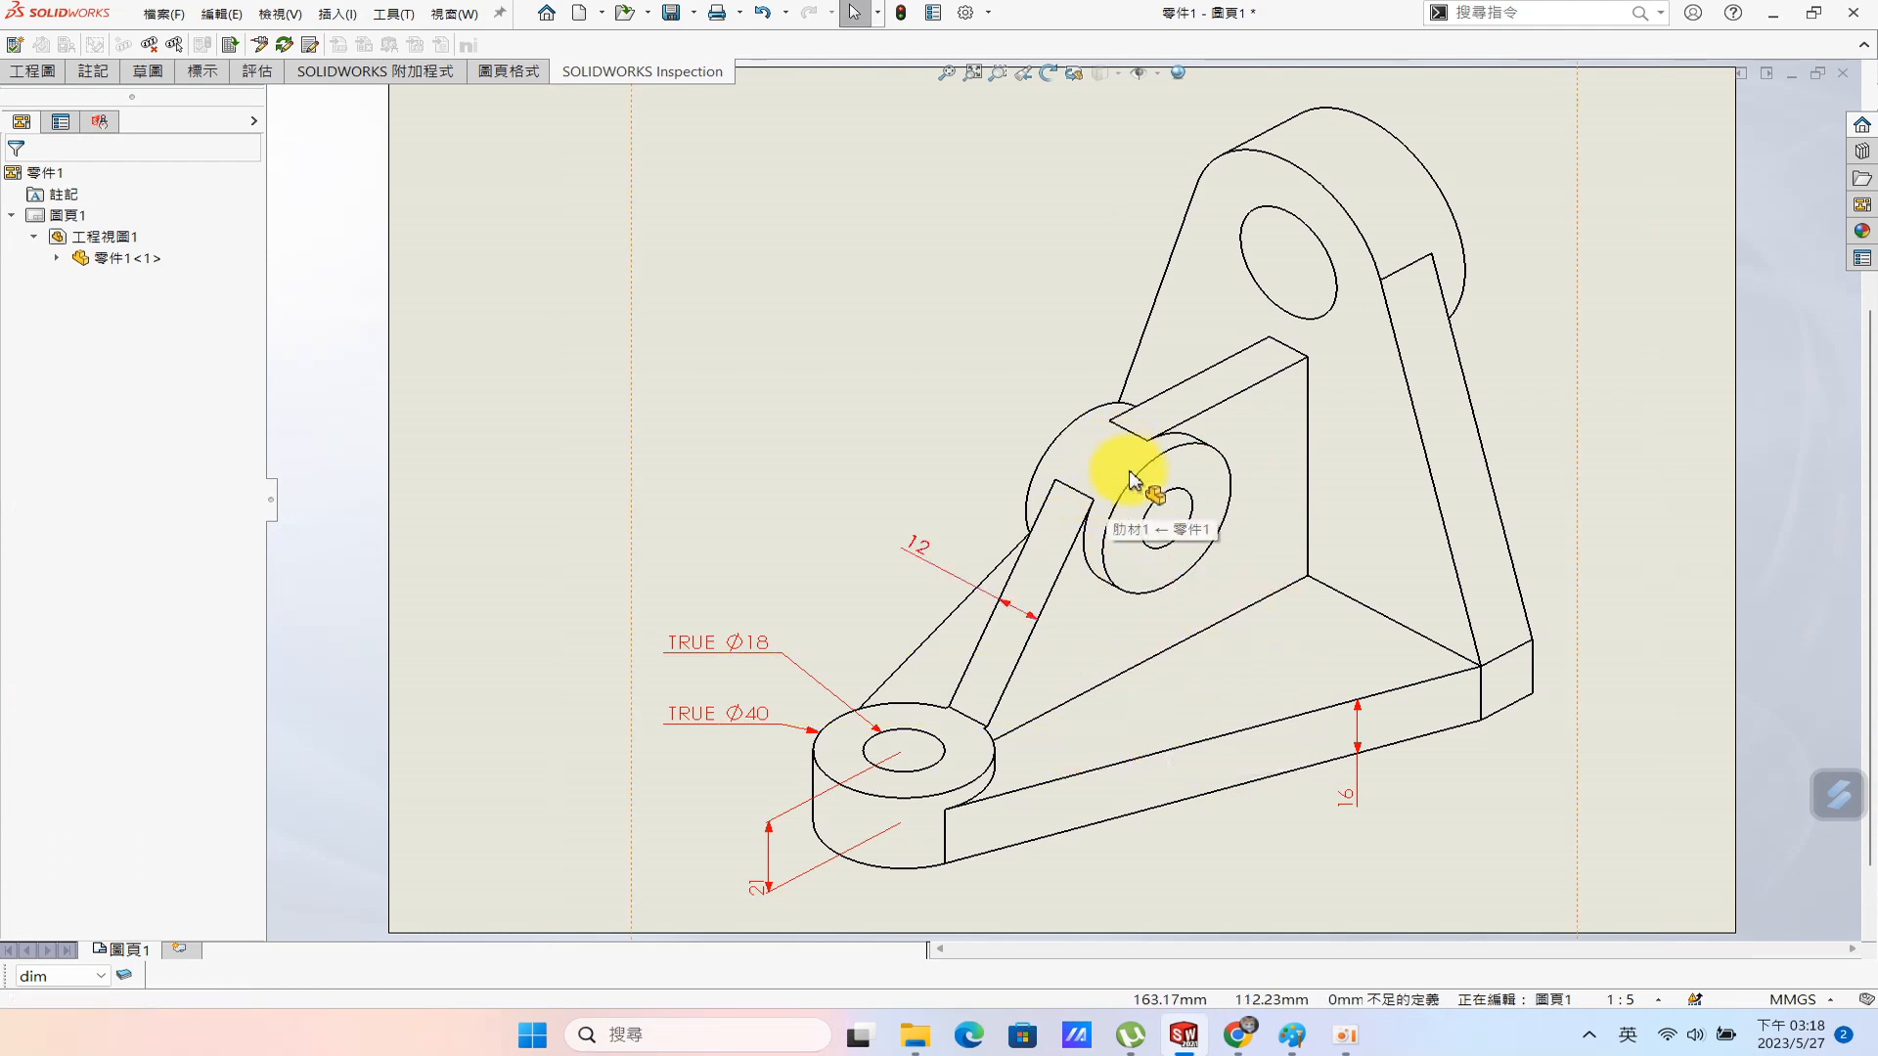
Dimension the distance from the middle boss's hole to the edge where the upright web meets the base plate.
left_click(1047, 340)
left_click(1124, 369)
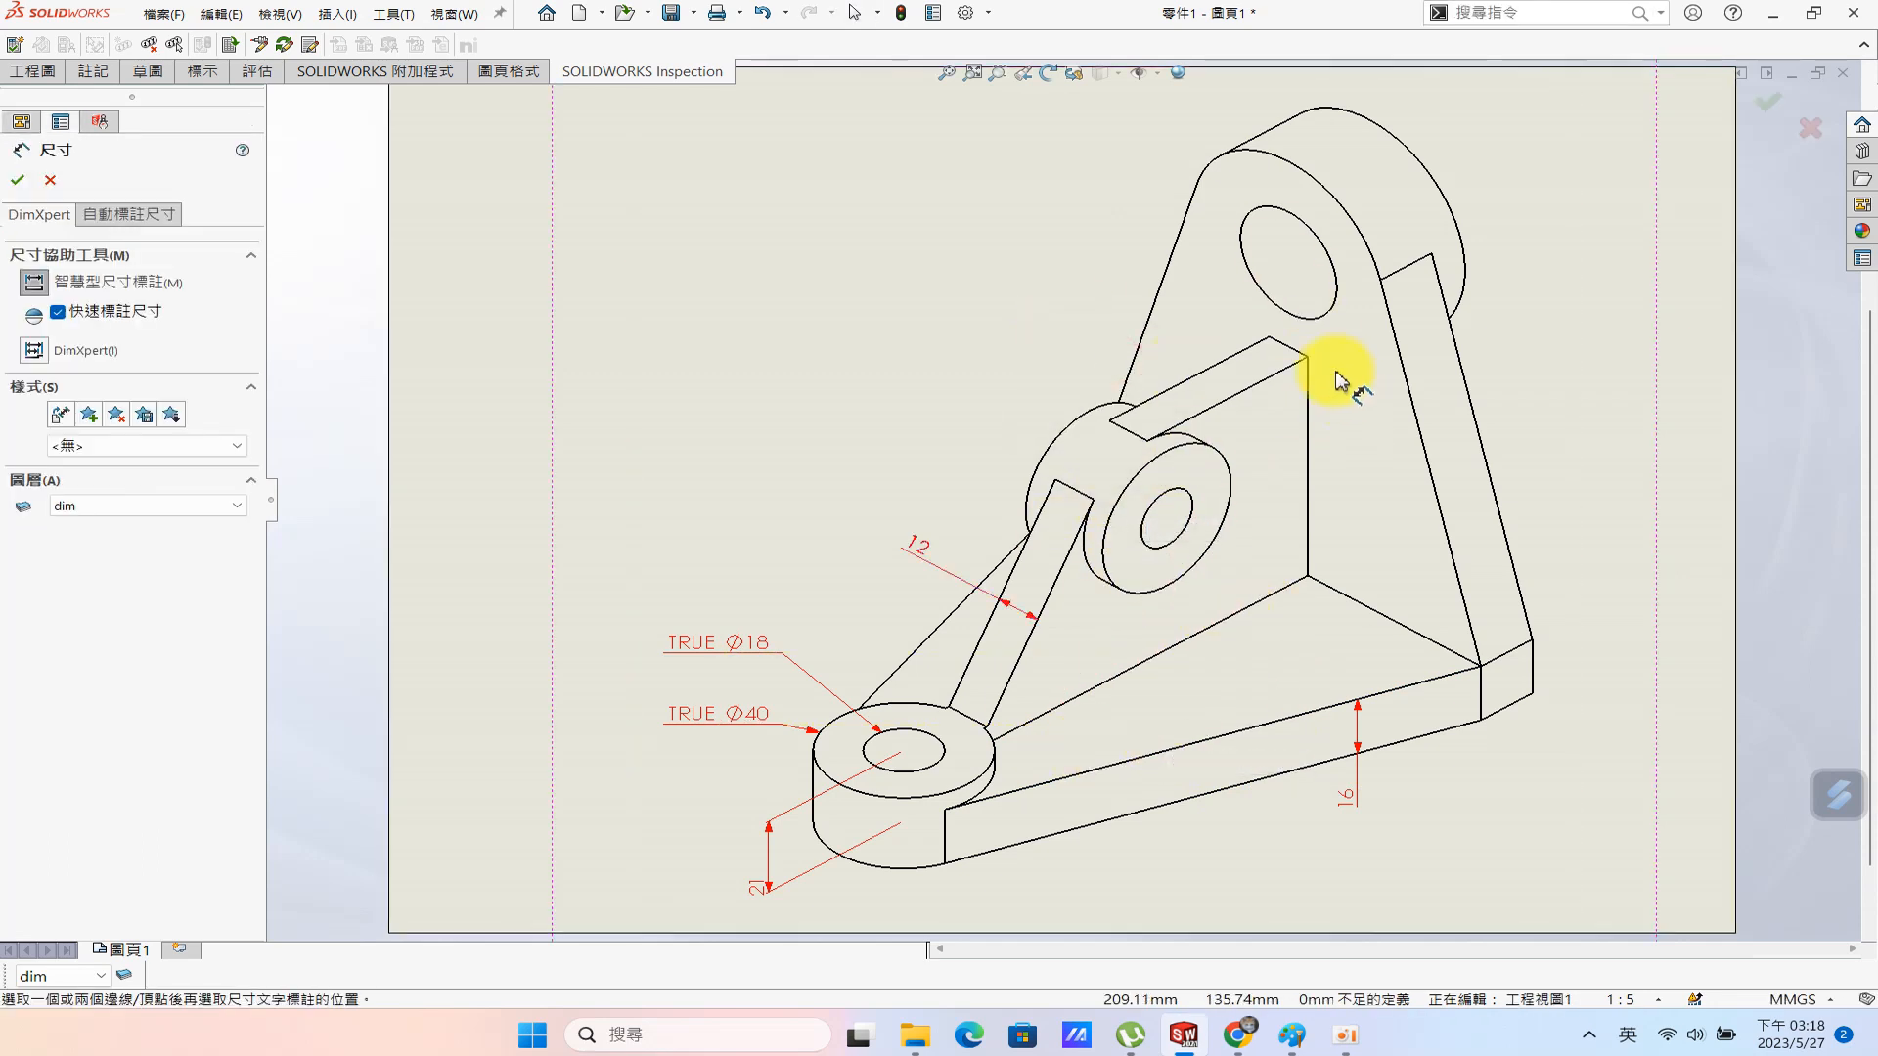
left_click(1176, 541)
left_click(1307, 577)
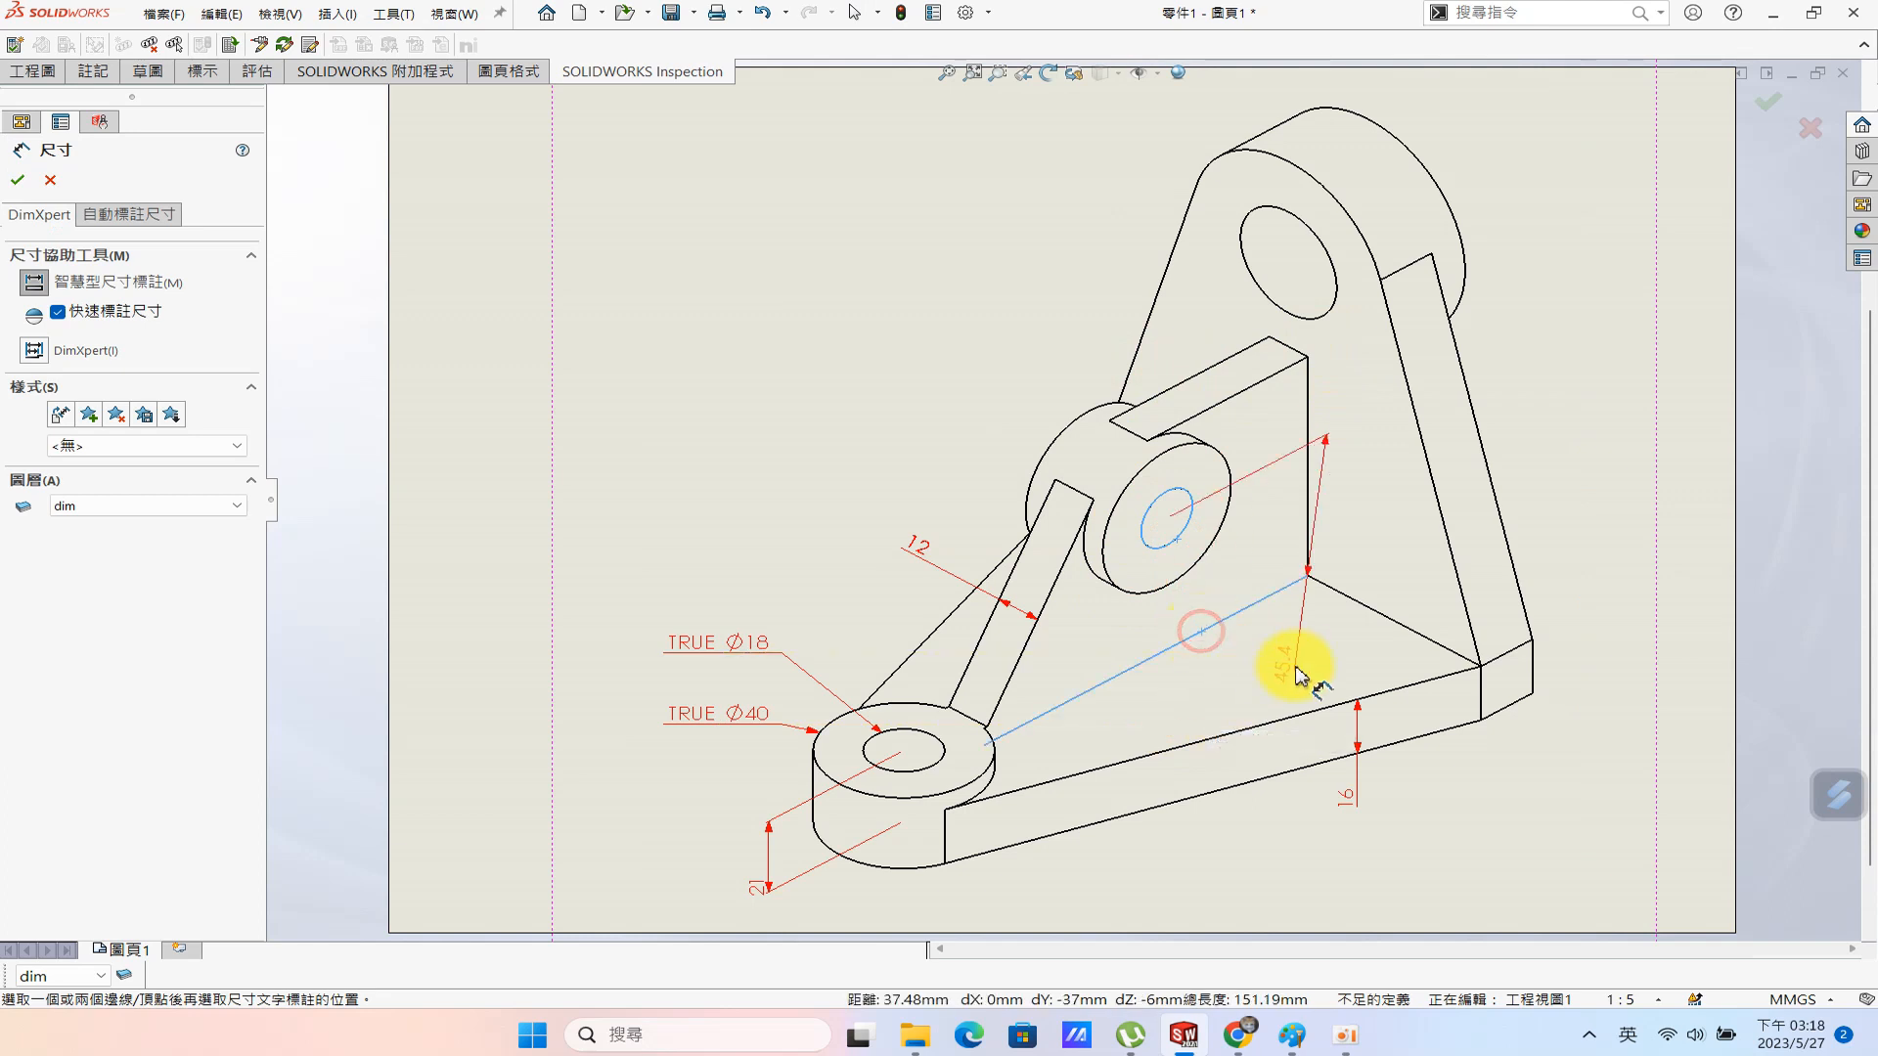
left_click(1278, 650)
left_click(93, 217)
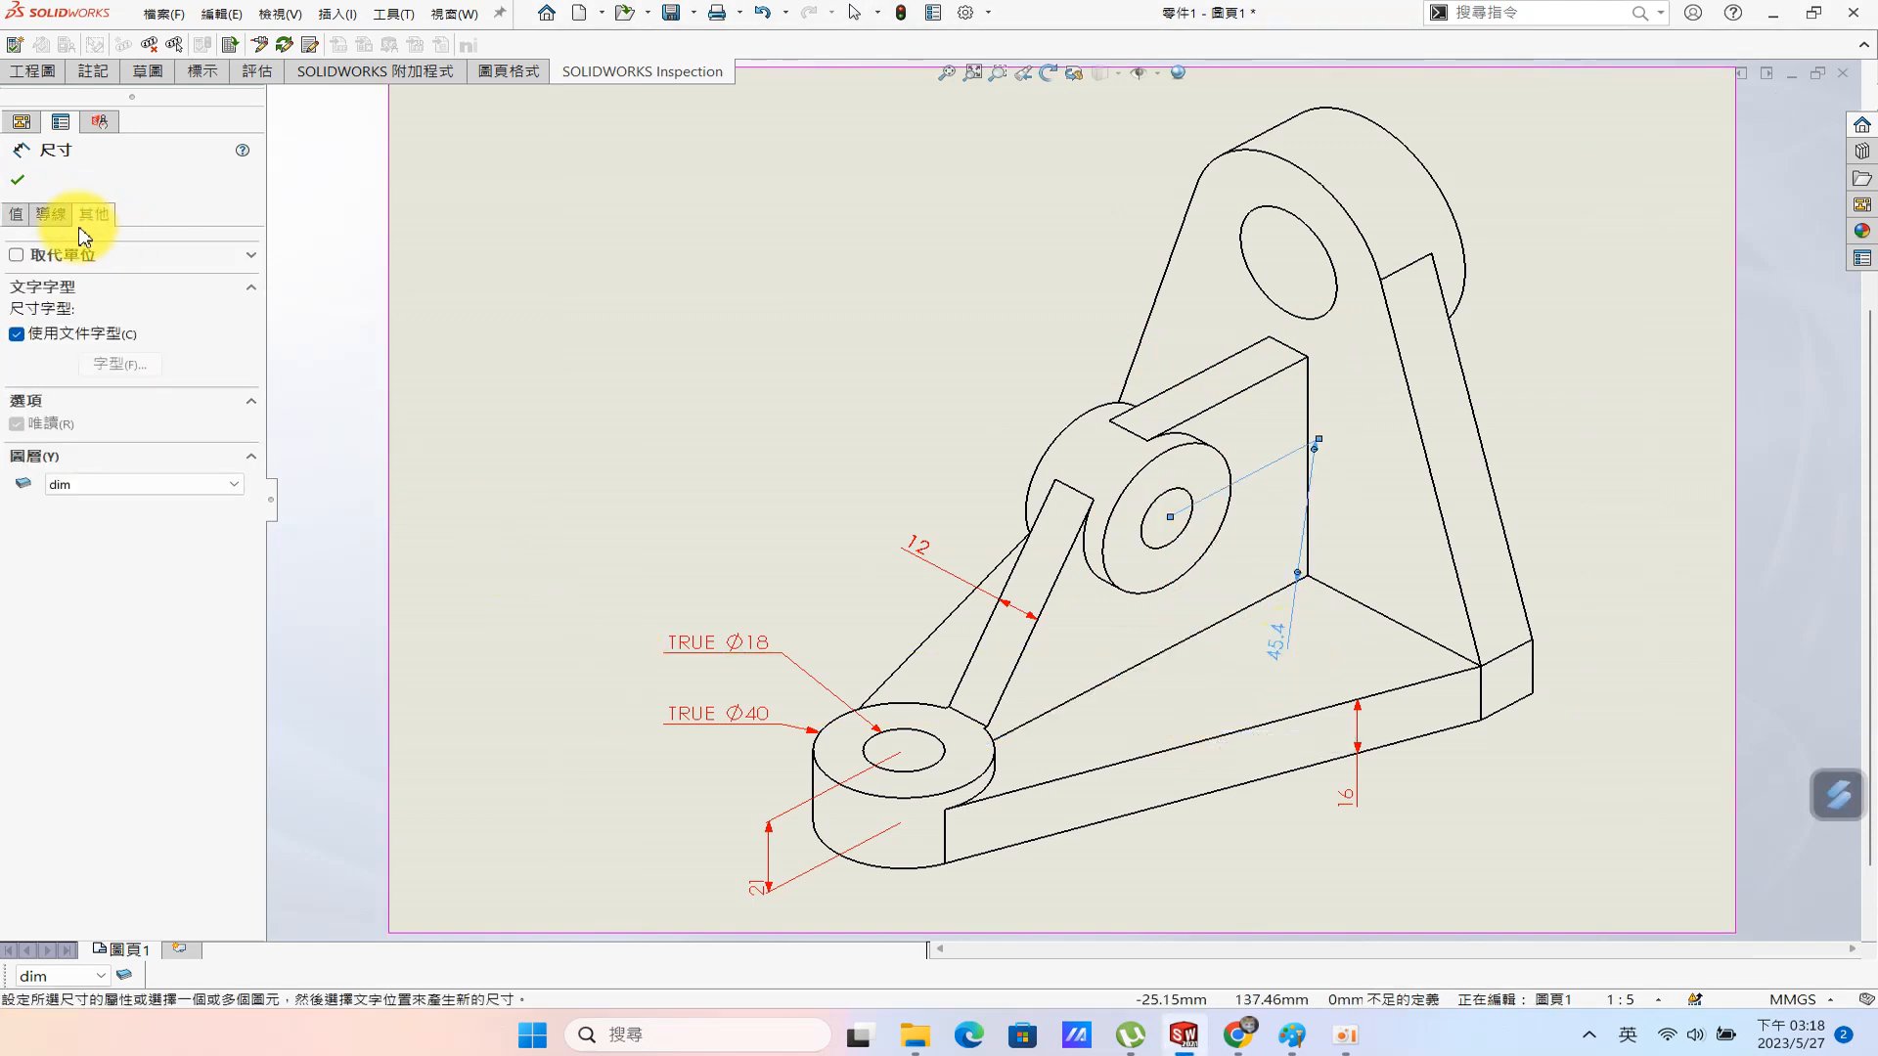
left_click(49, 217)
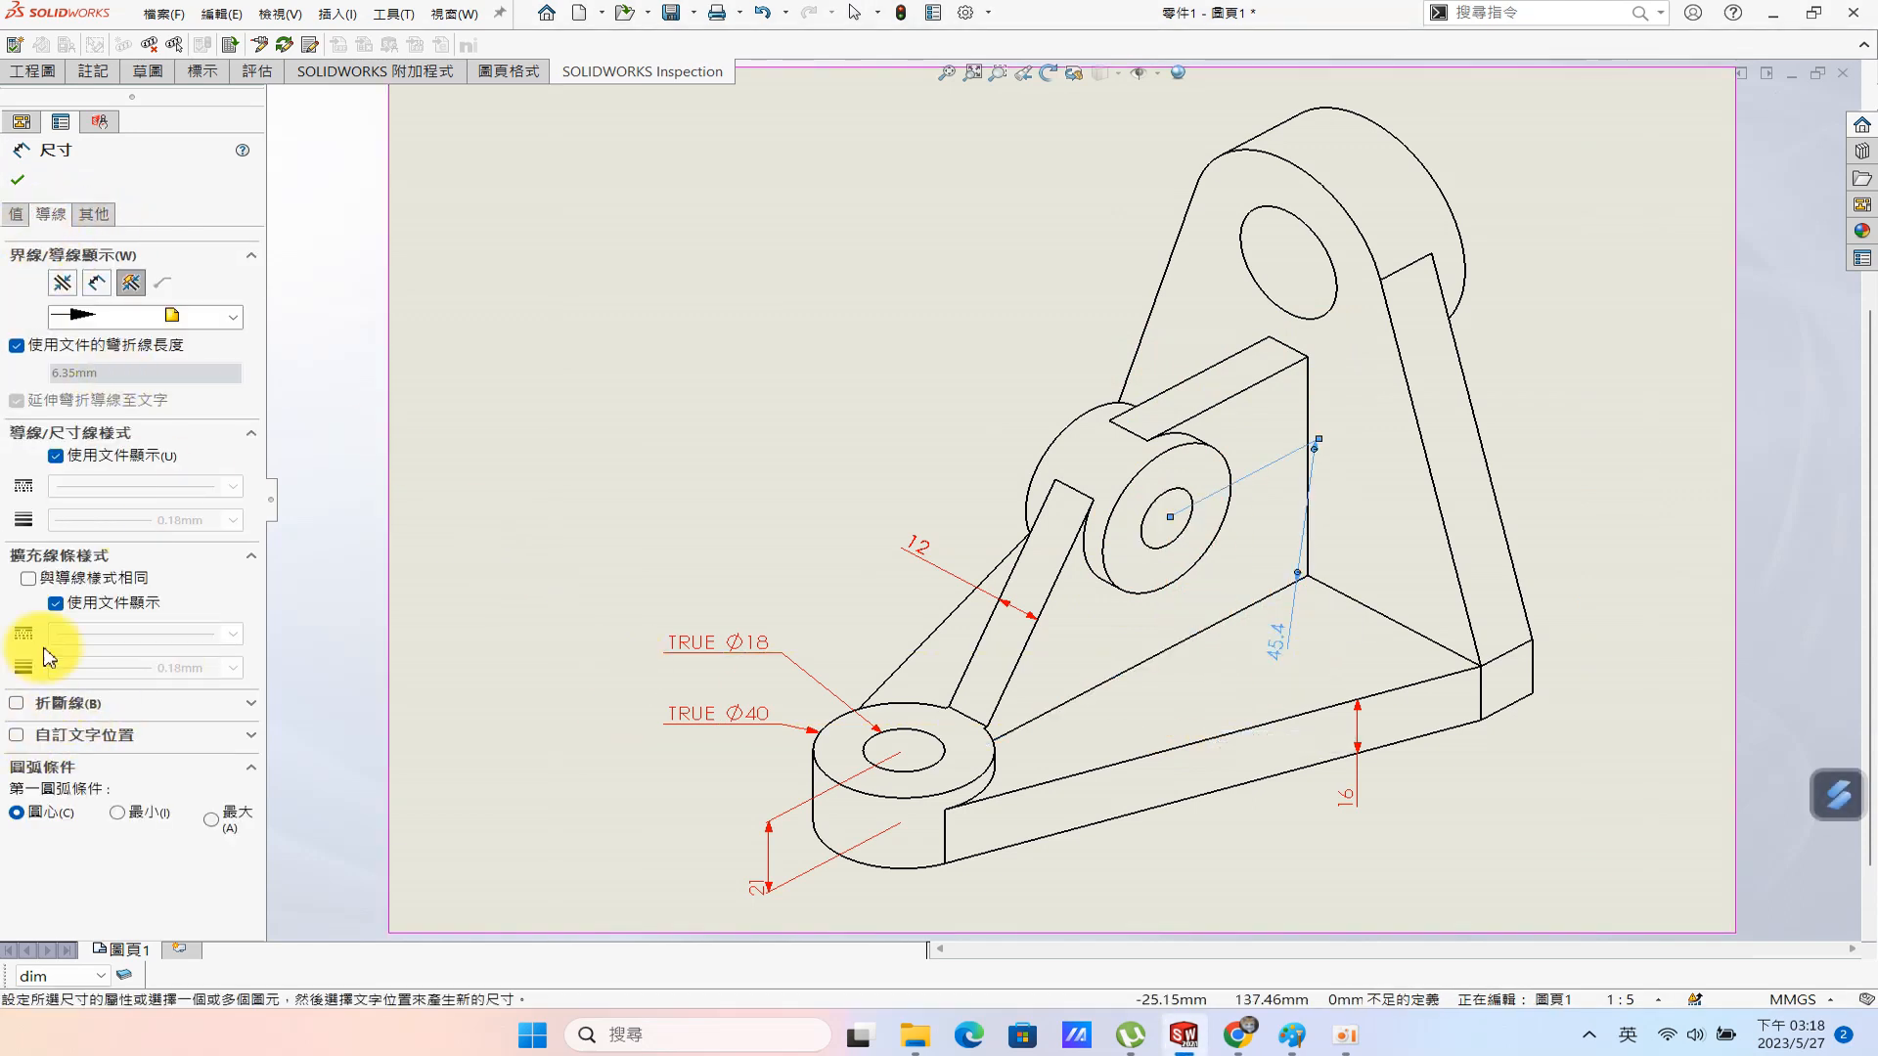
left_click(16, 214)
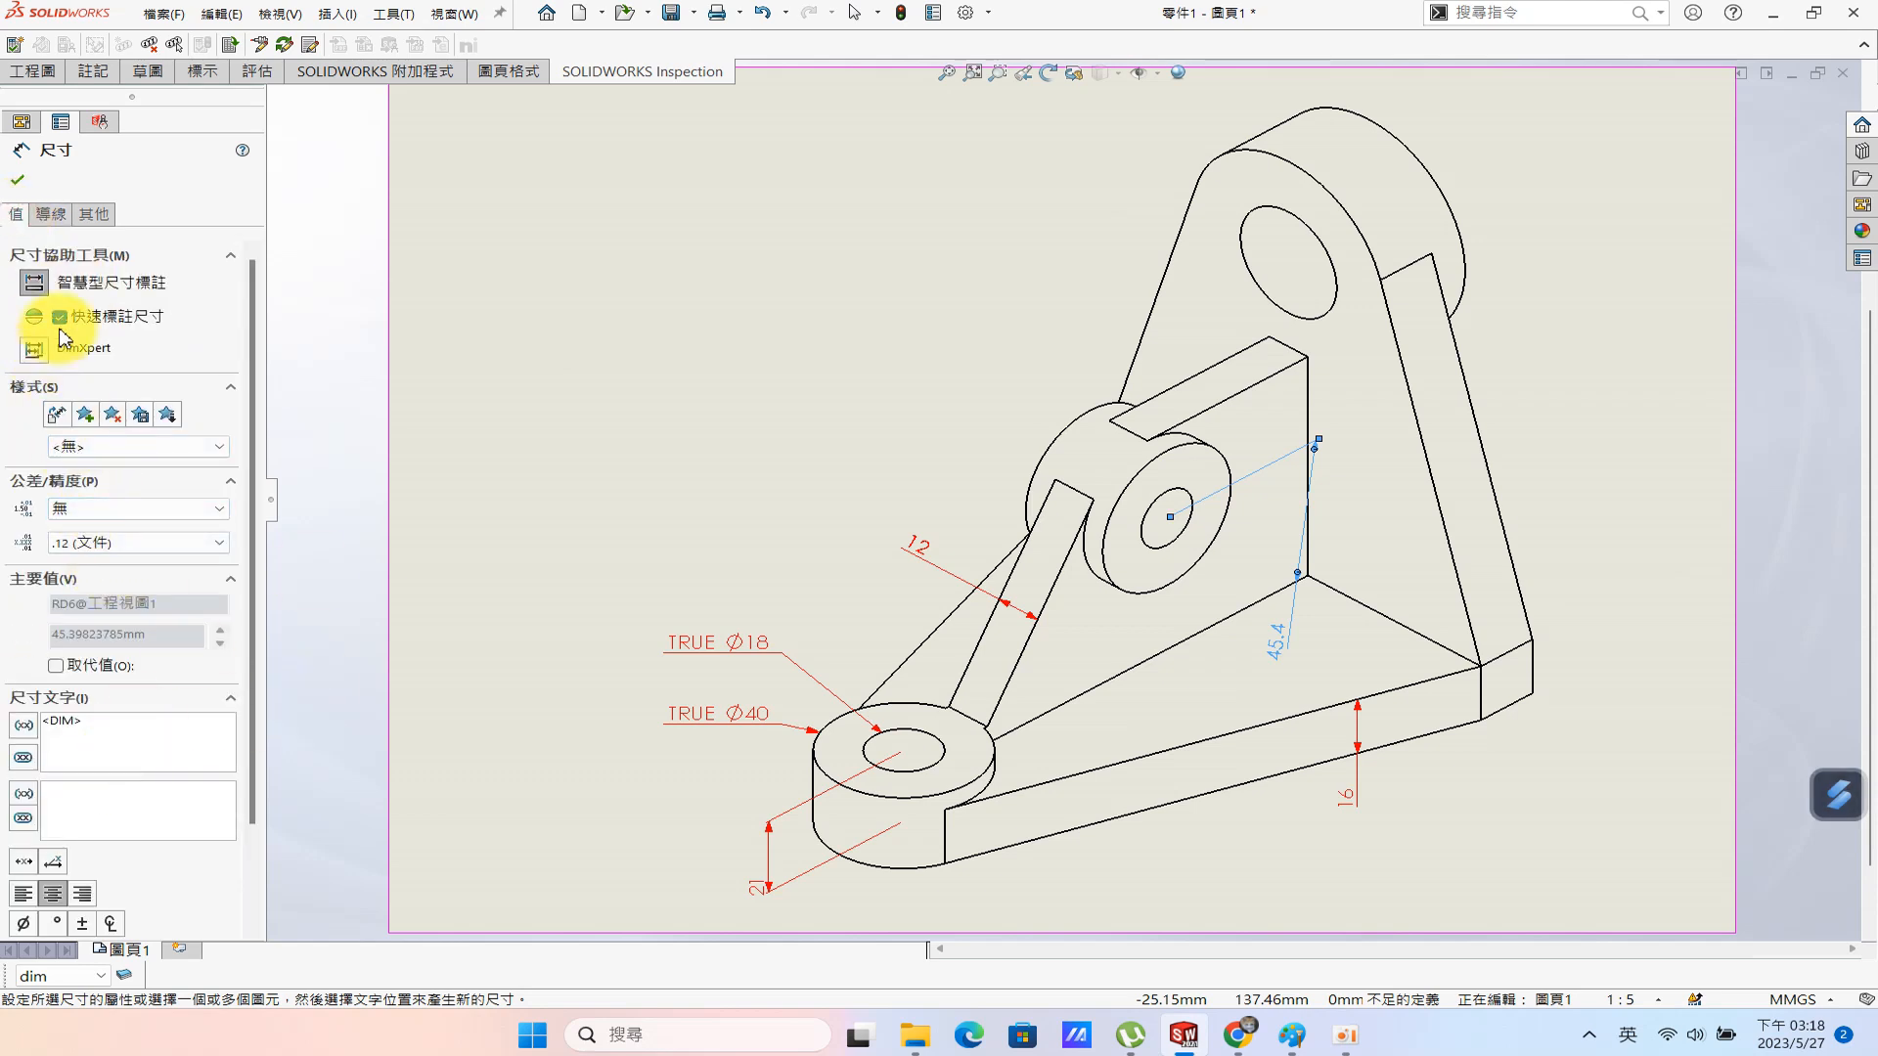
Delete the dimension between the middle boss's hole and the web's base edge, and check the reference drawing.
left_click(1191, 642)
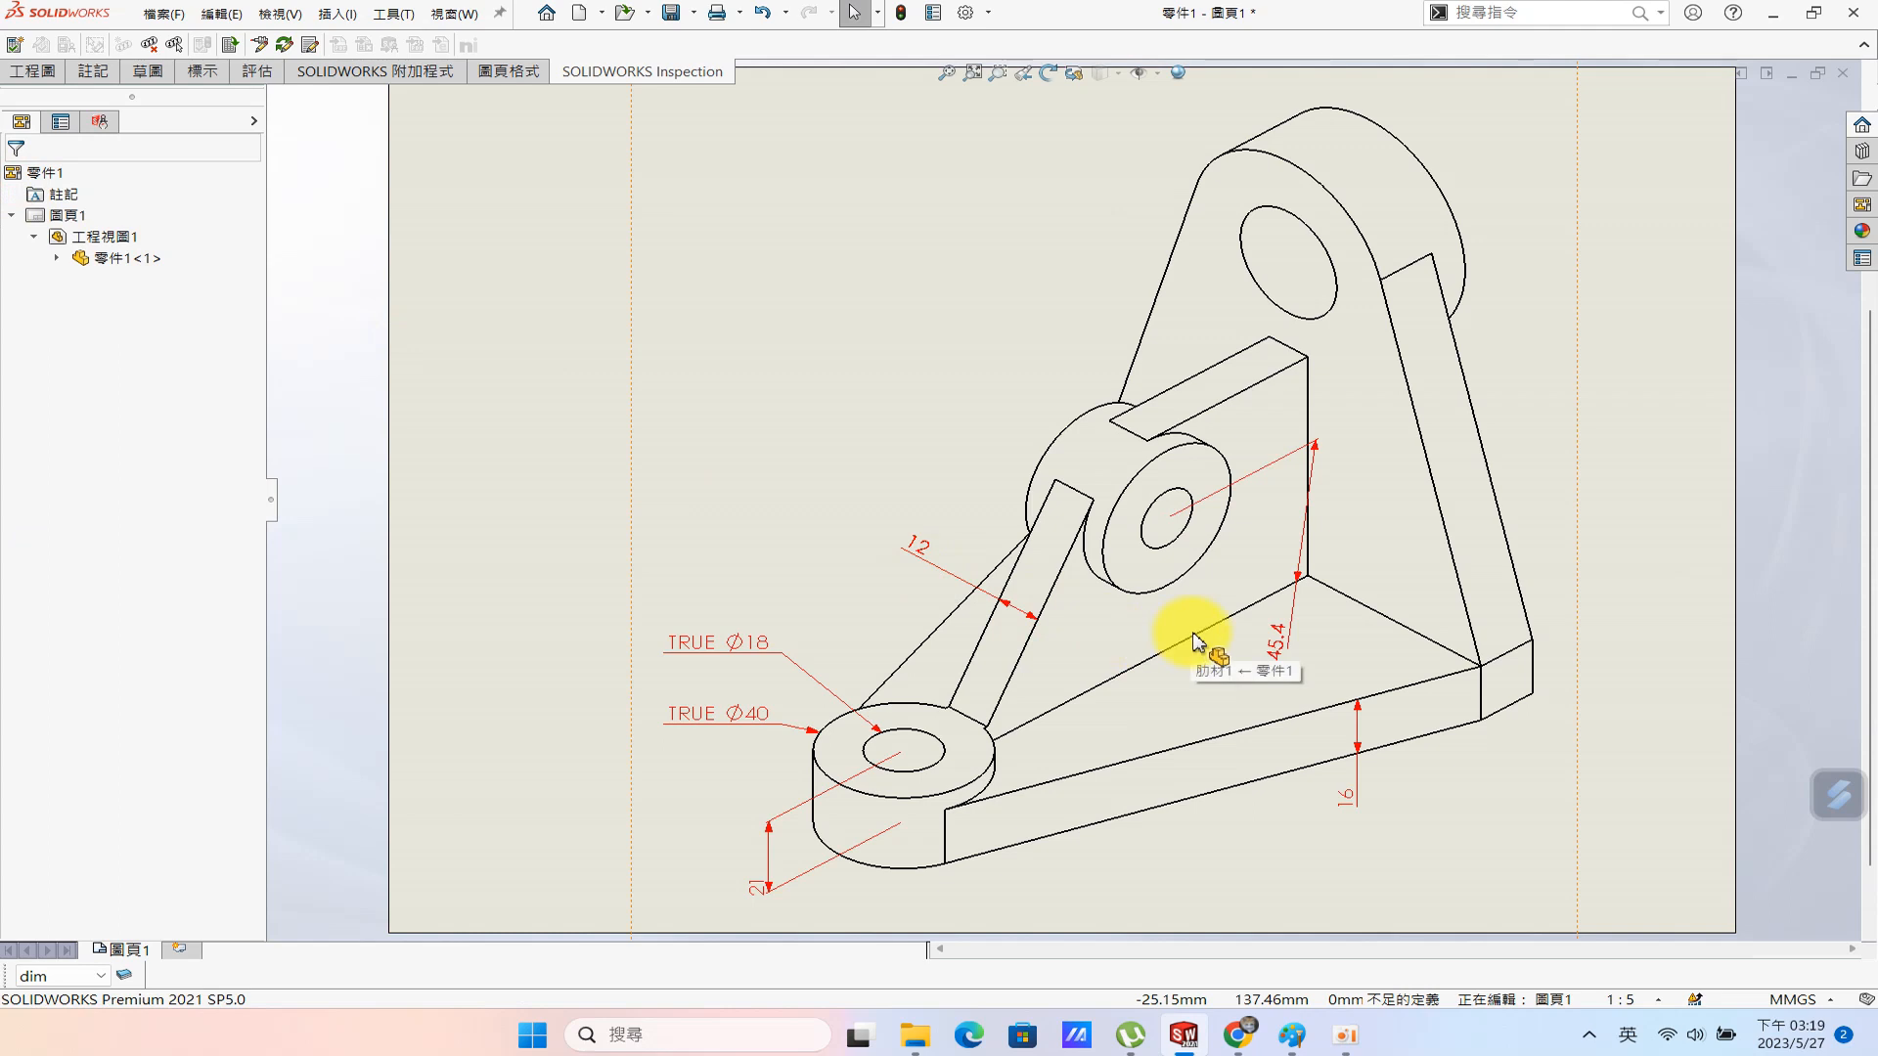
left_click(1284, 631)
key("Delete")
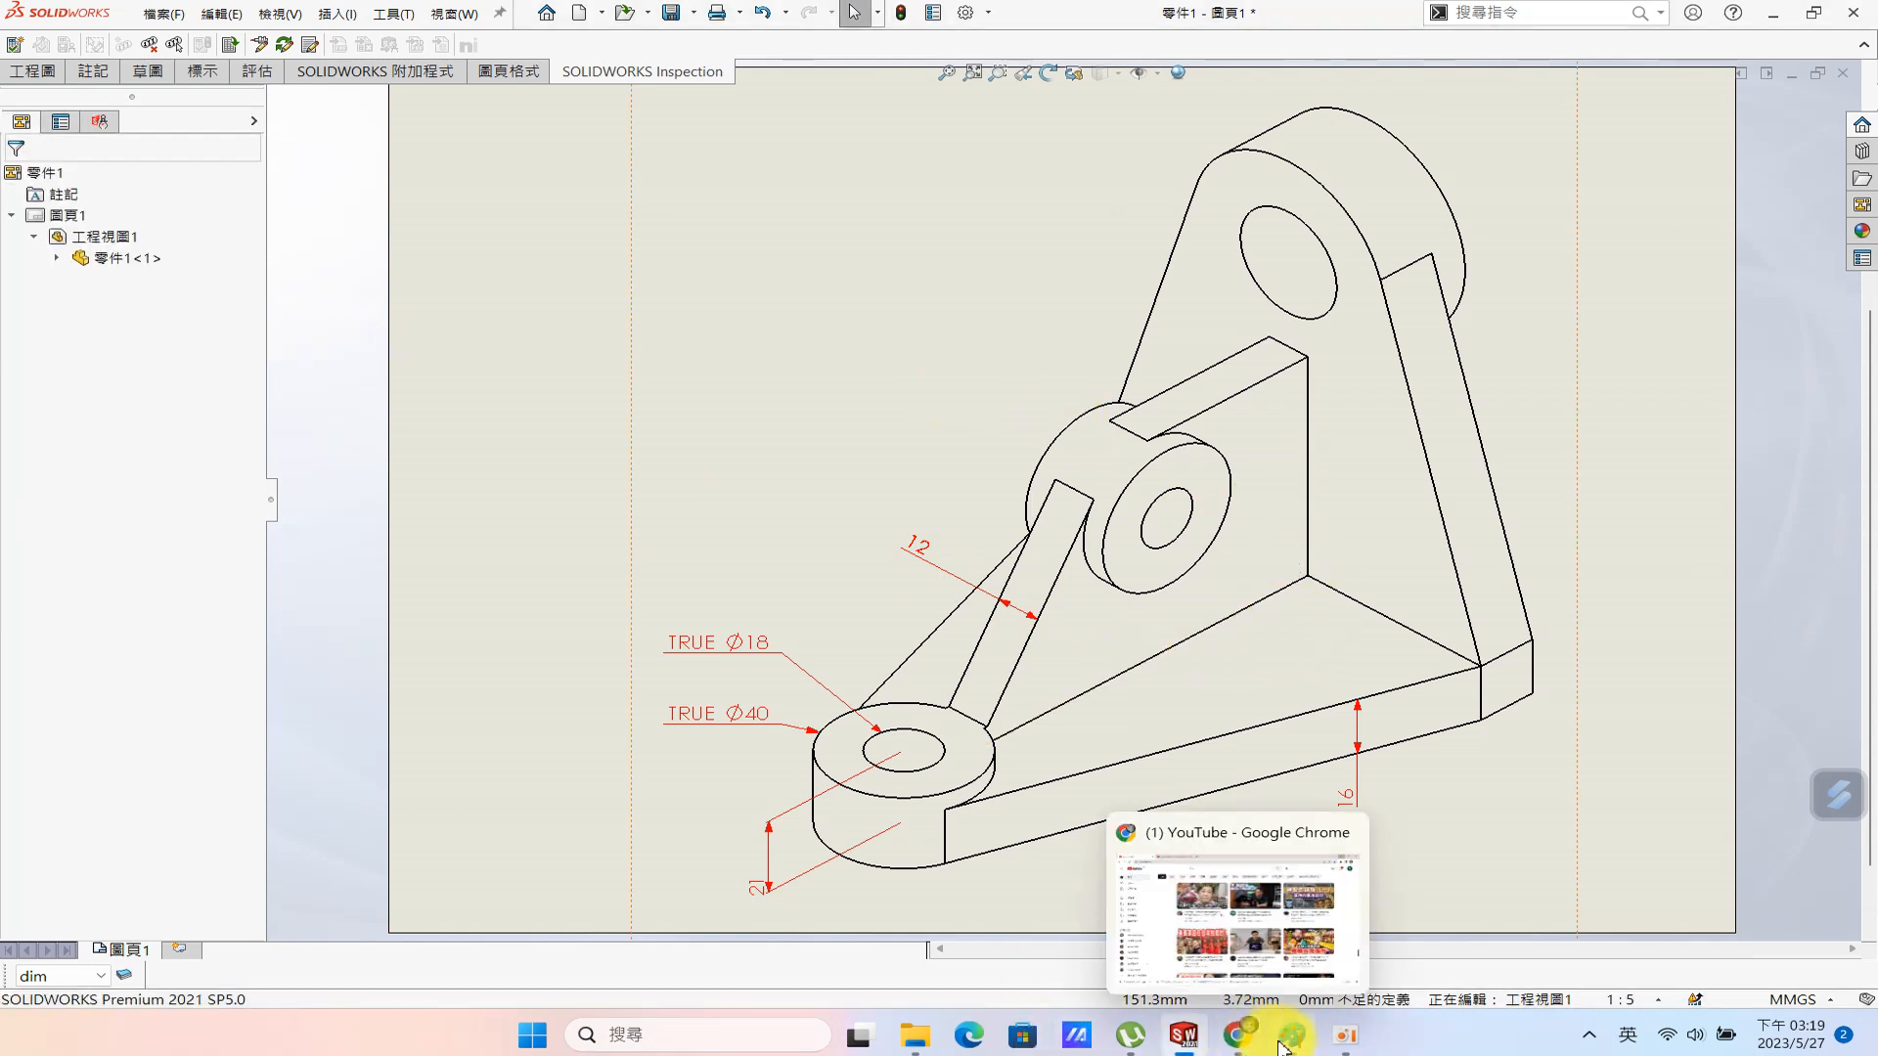
left_click(1291, 1037)
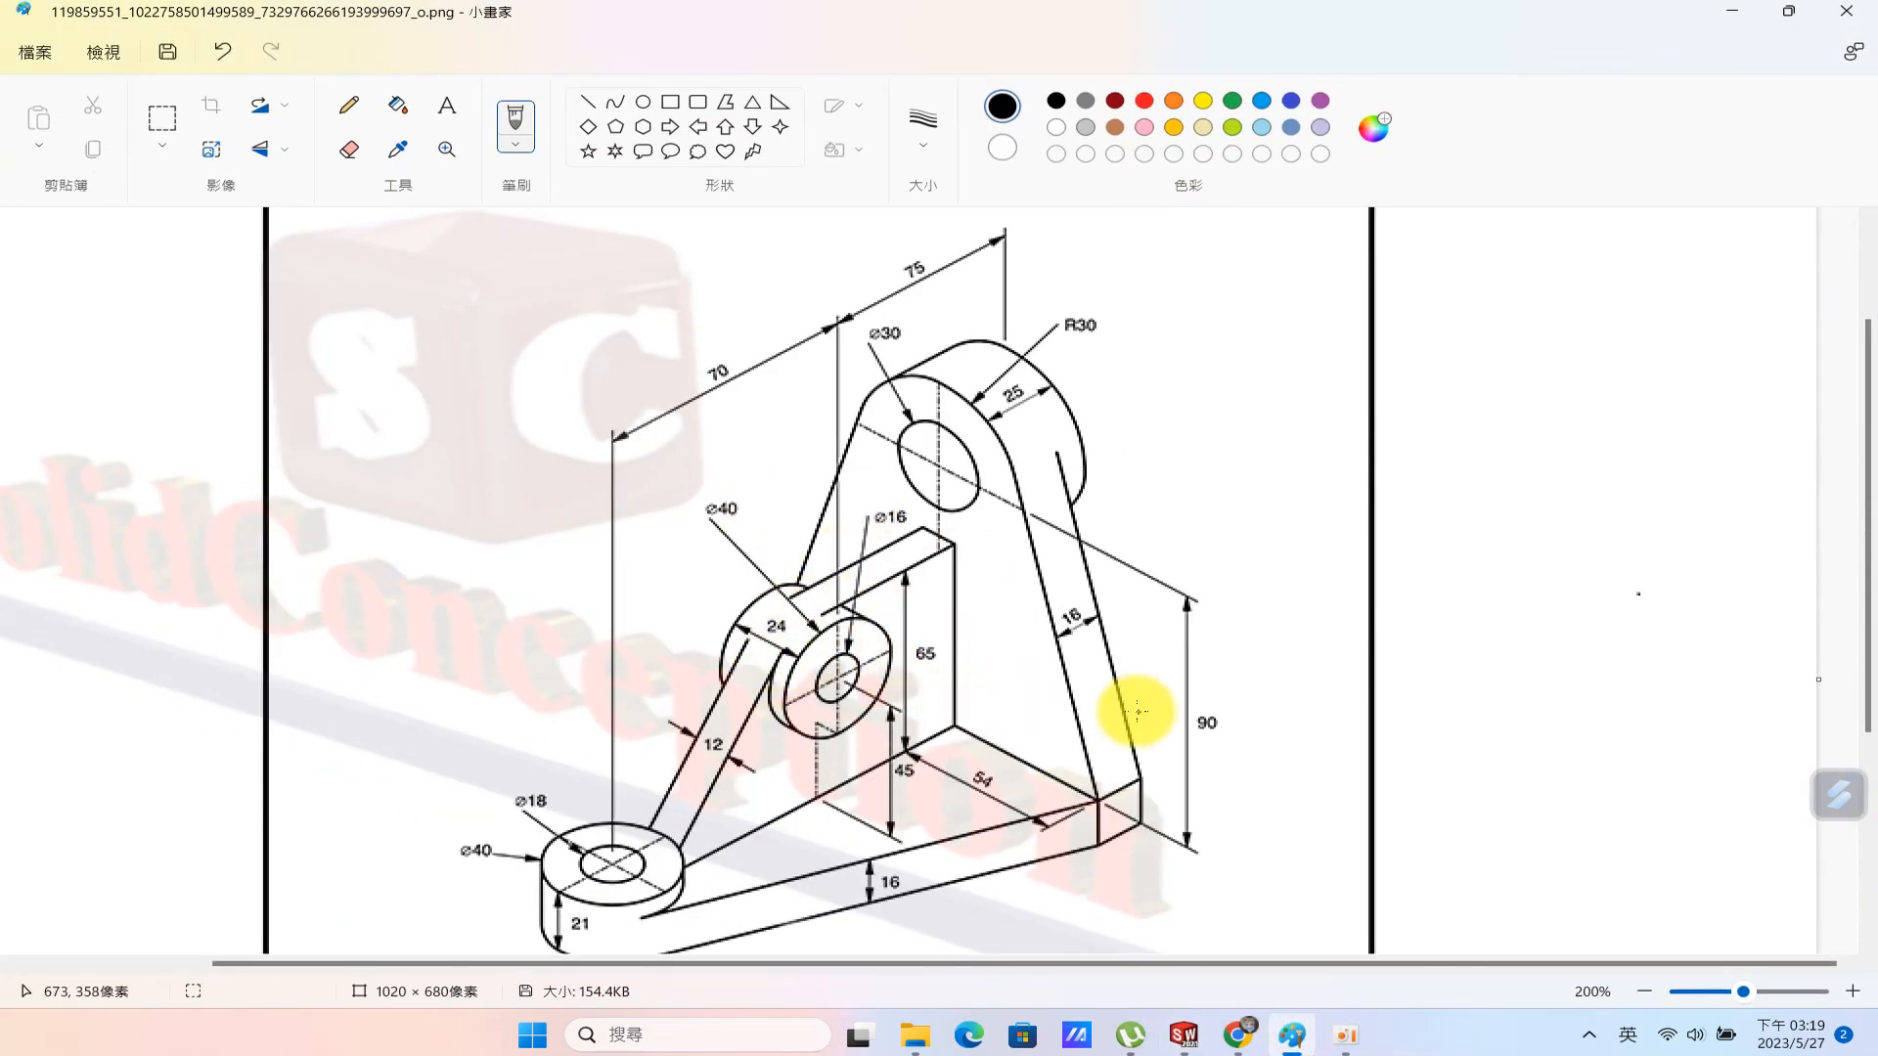
left_click(1732, 10)
Dimension the middle boss's rear circular edge, placing the text above it, and display it as a diameter.
key("s")
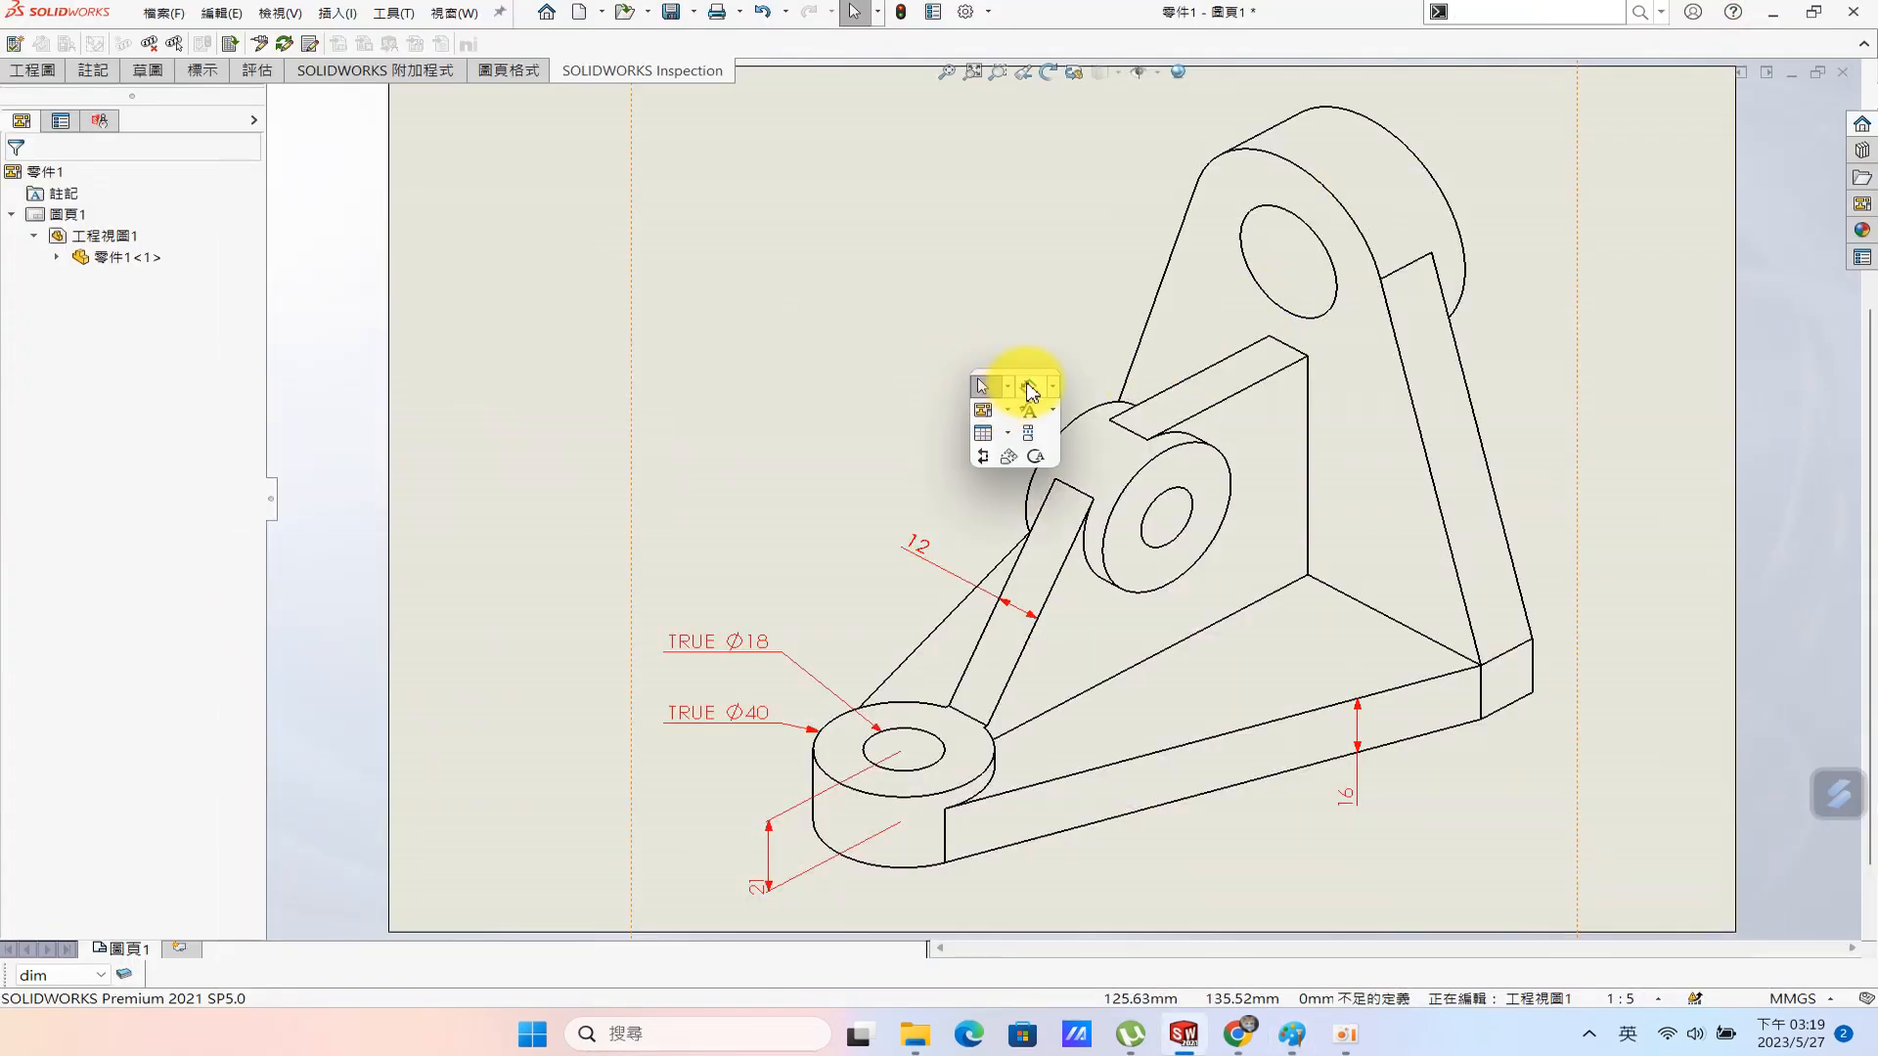
left_click(1027, 386)
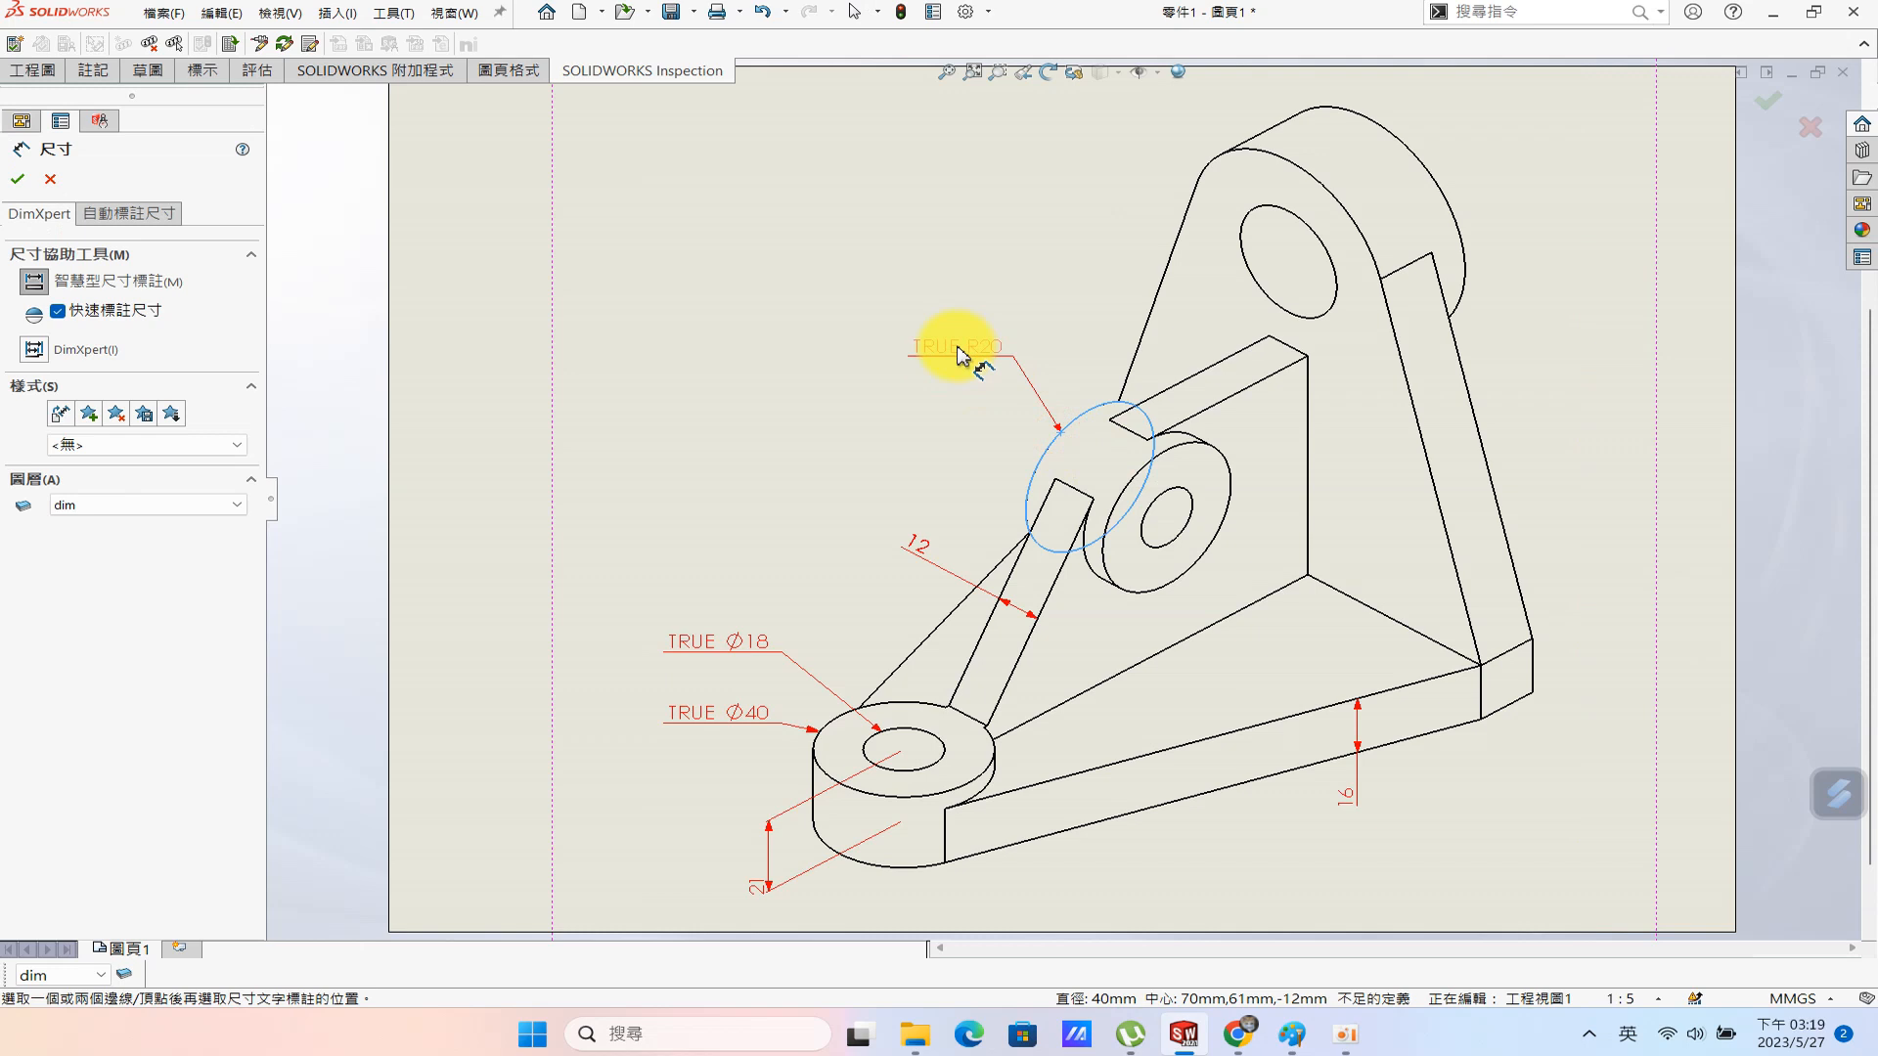
left_click(958, 354)
left_click(69, 215)
left_click(95, 349)
left_click(18, 179)
Dimension the middle boss's width between its rear and front circular edges, placing the text above the slanted rib's dimension.
left_click(729, 435)
left_click(712, 374)
left_click(1044, 467)
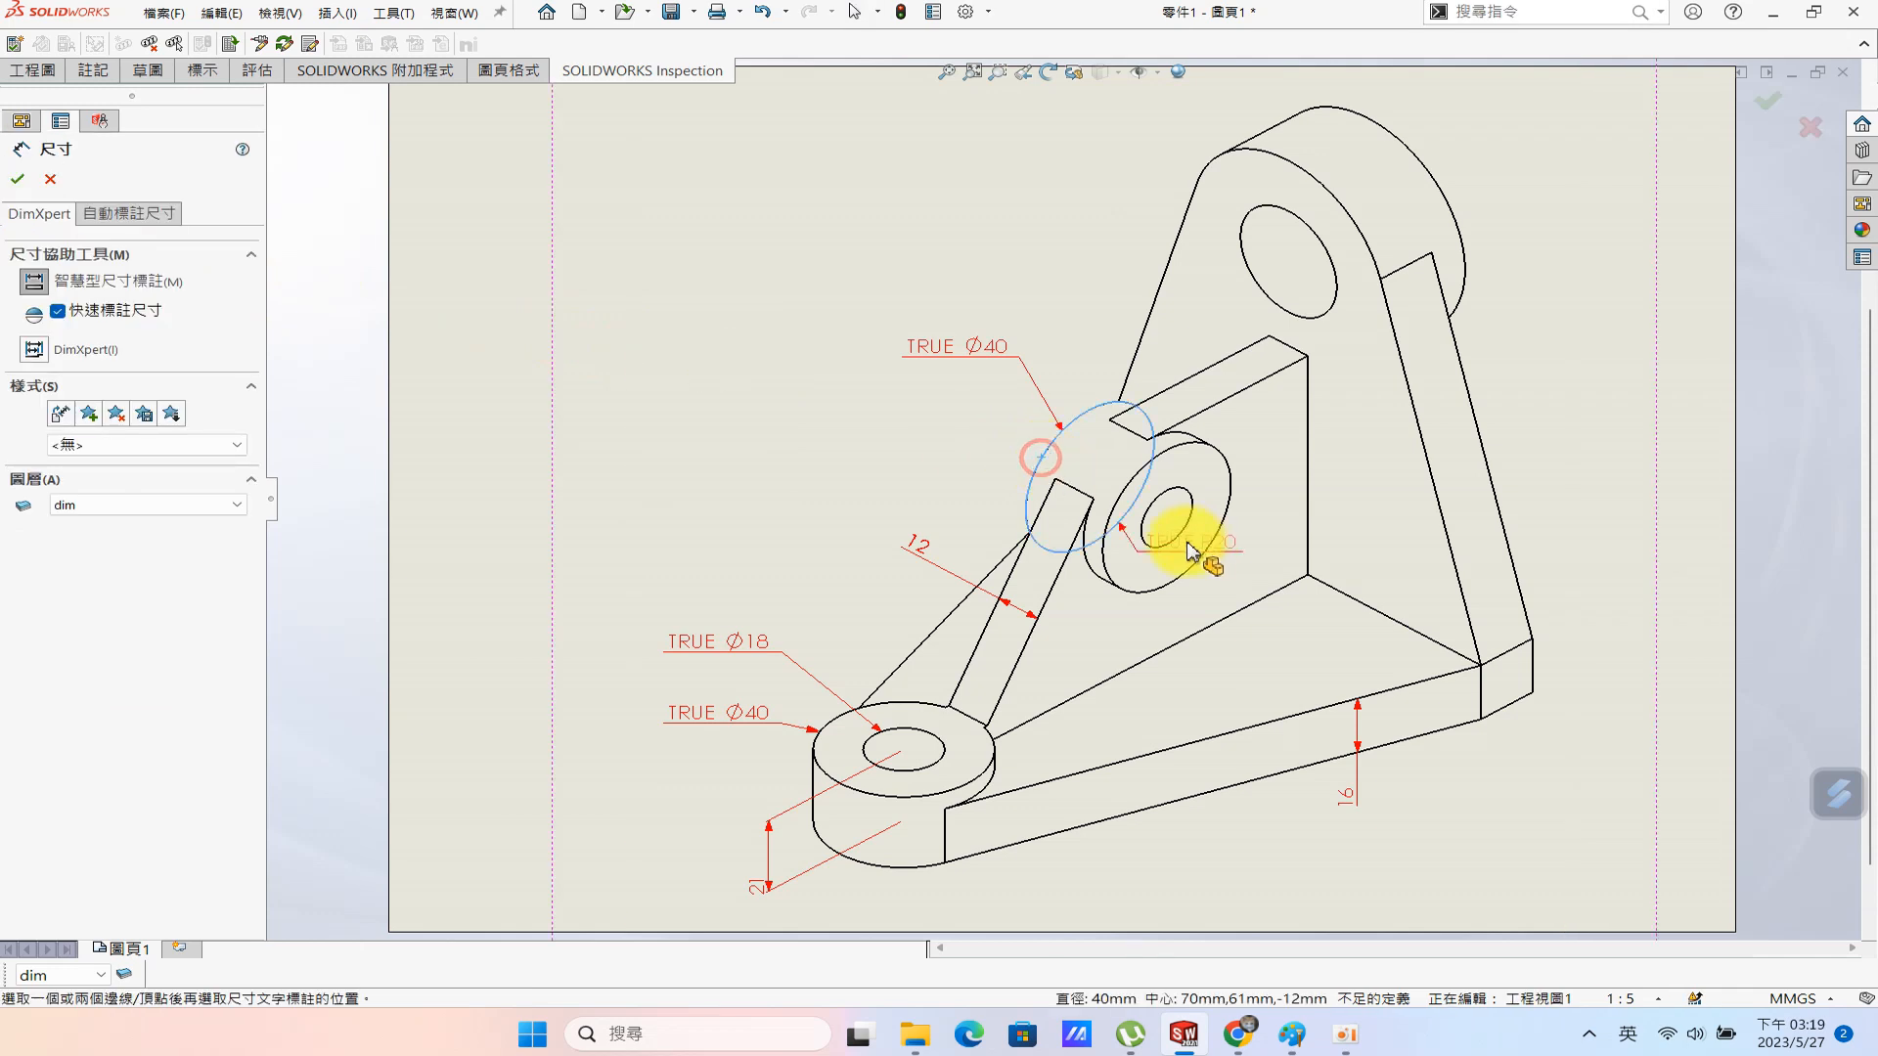
left_click(1111, 577)
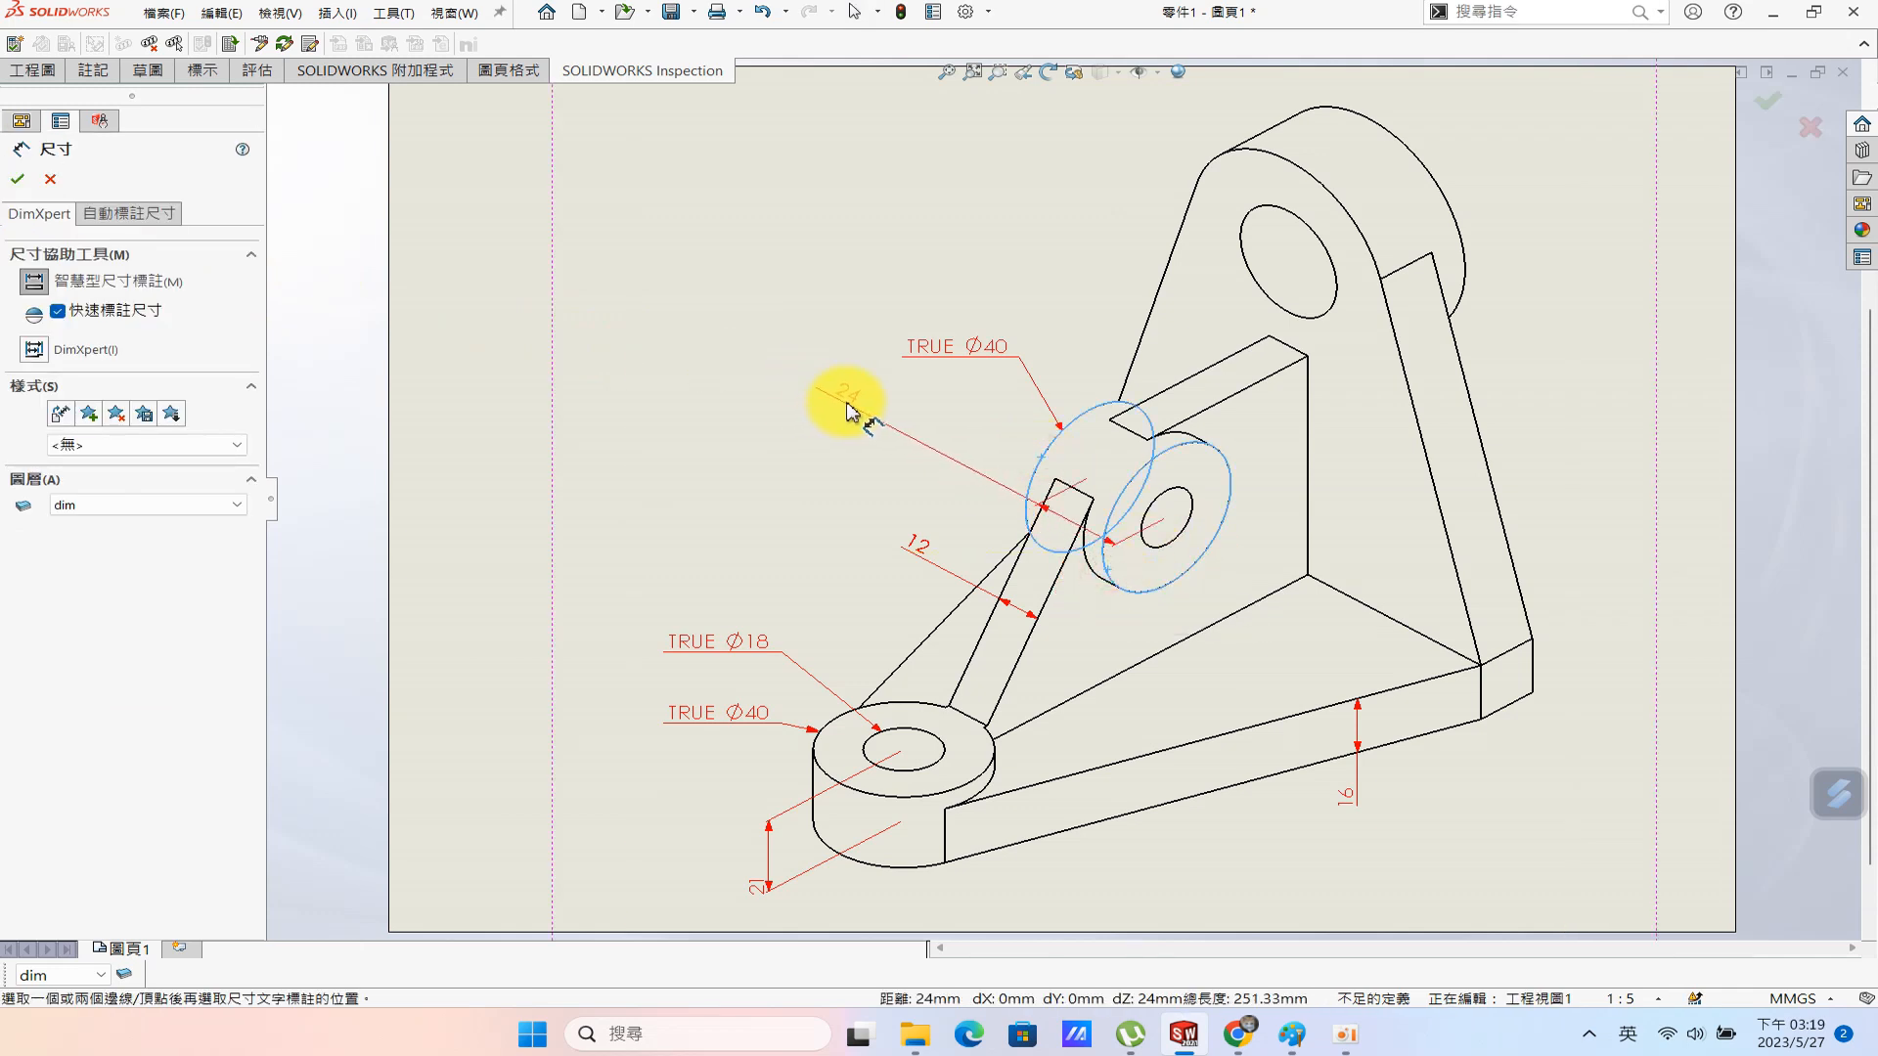
left_click(838, 398)
Dimension the middle boss's hole, placing the text above the boss, and display it as a diameter.
left_click(1146, 489)
left_click(1064, 325)
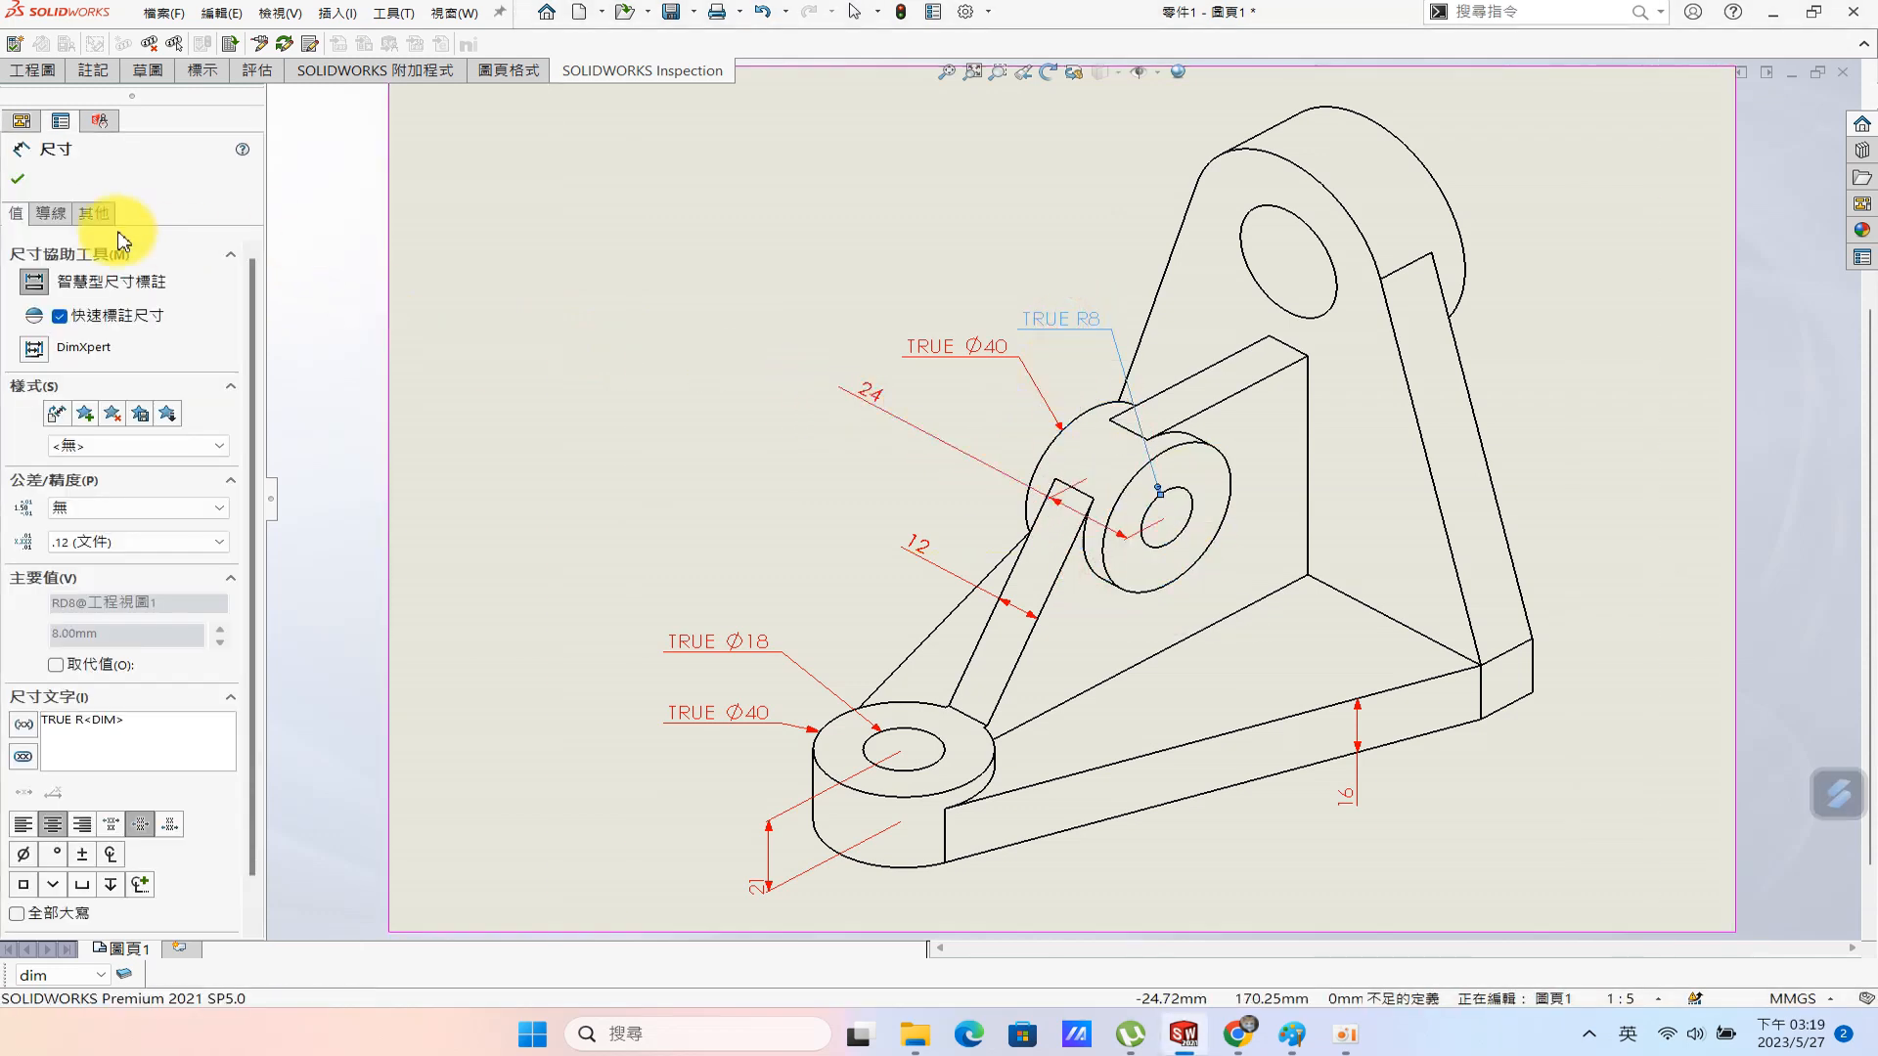
left_click(50, 214)
left_click(126, 350)
left_click(735, 182)
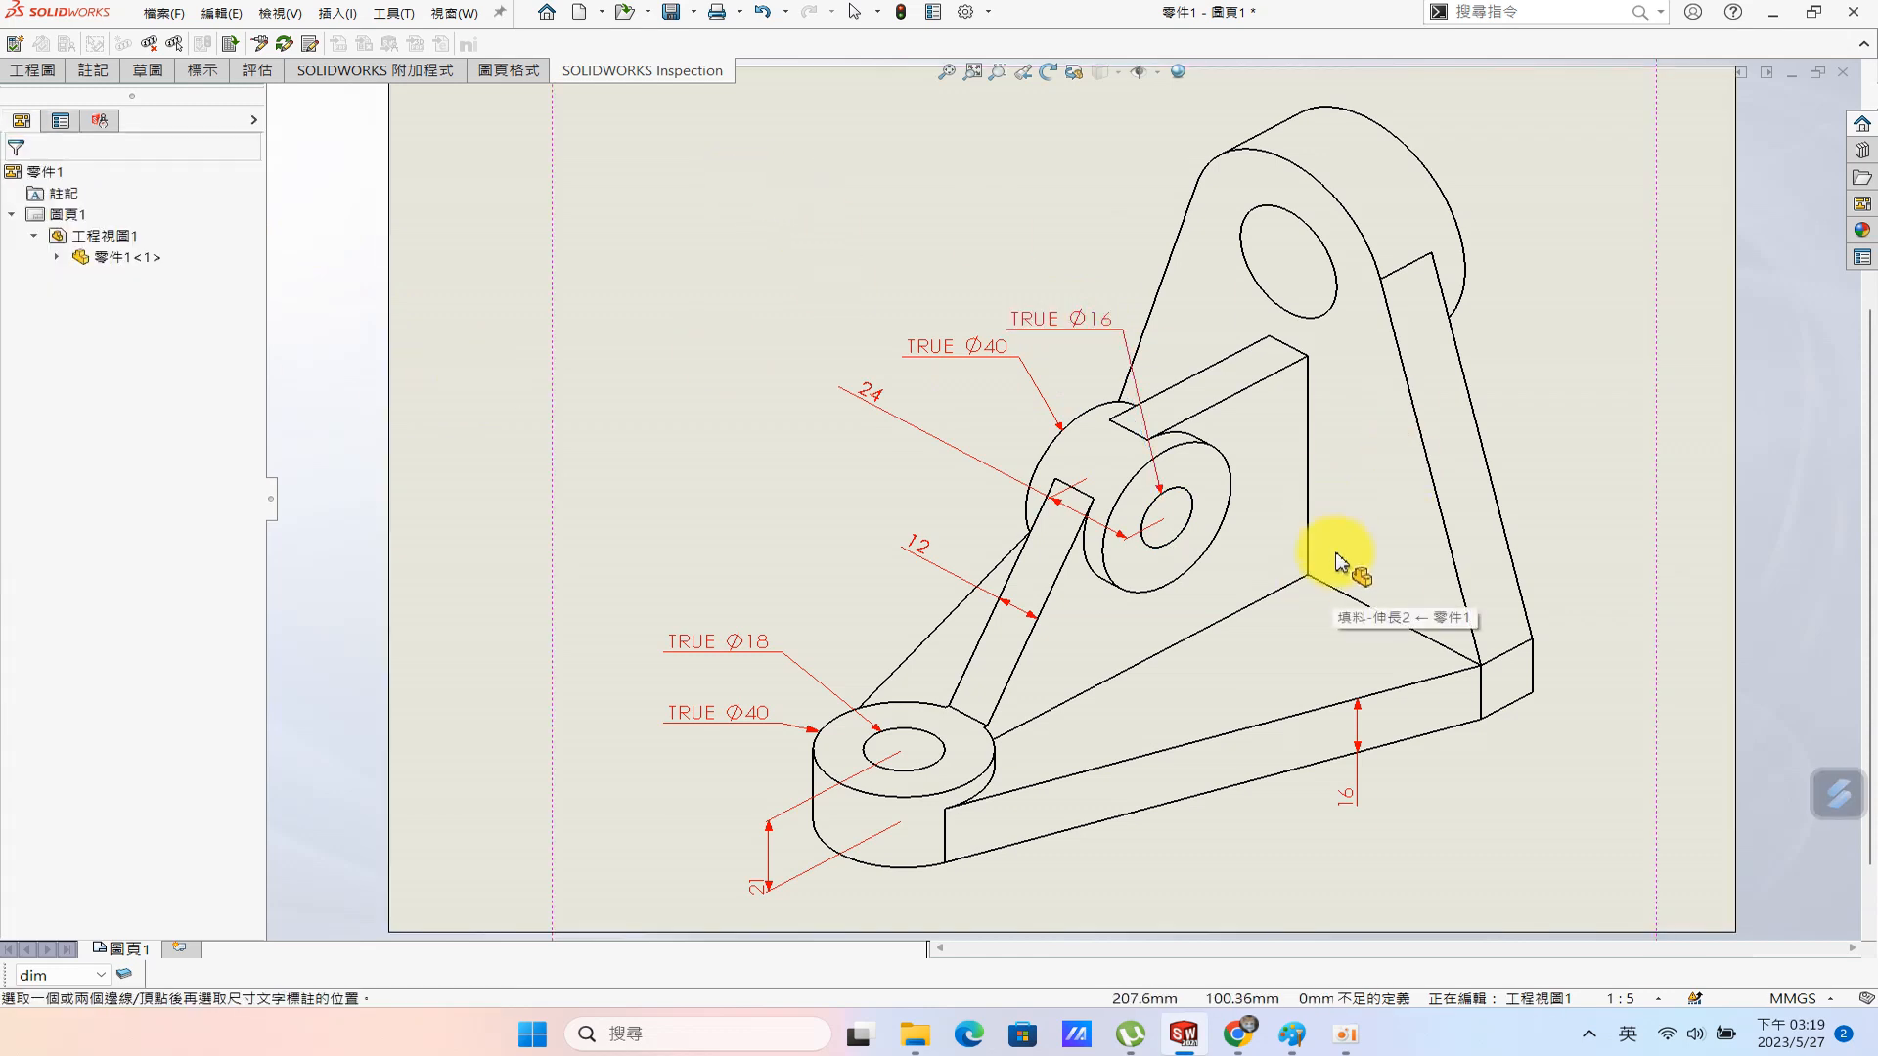
left_click(1383, 616)
key("Escape")
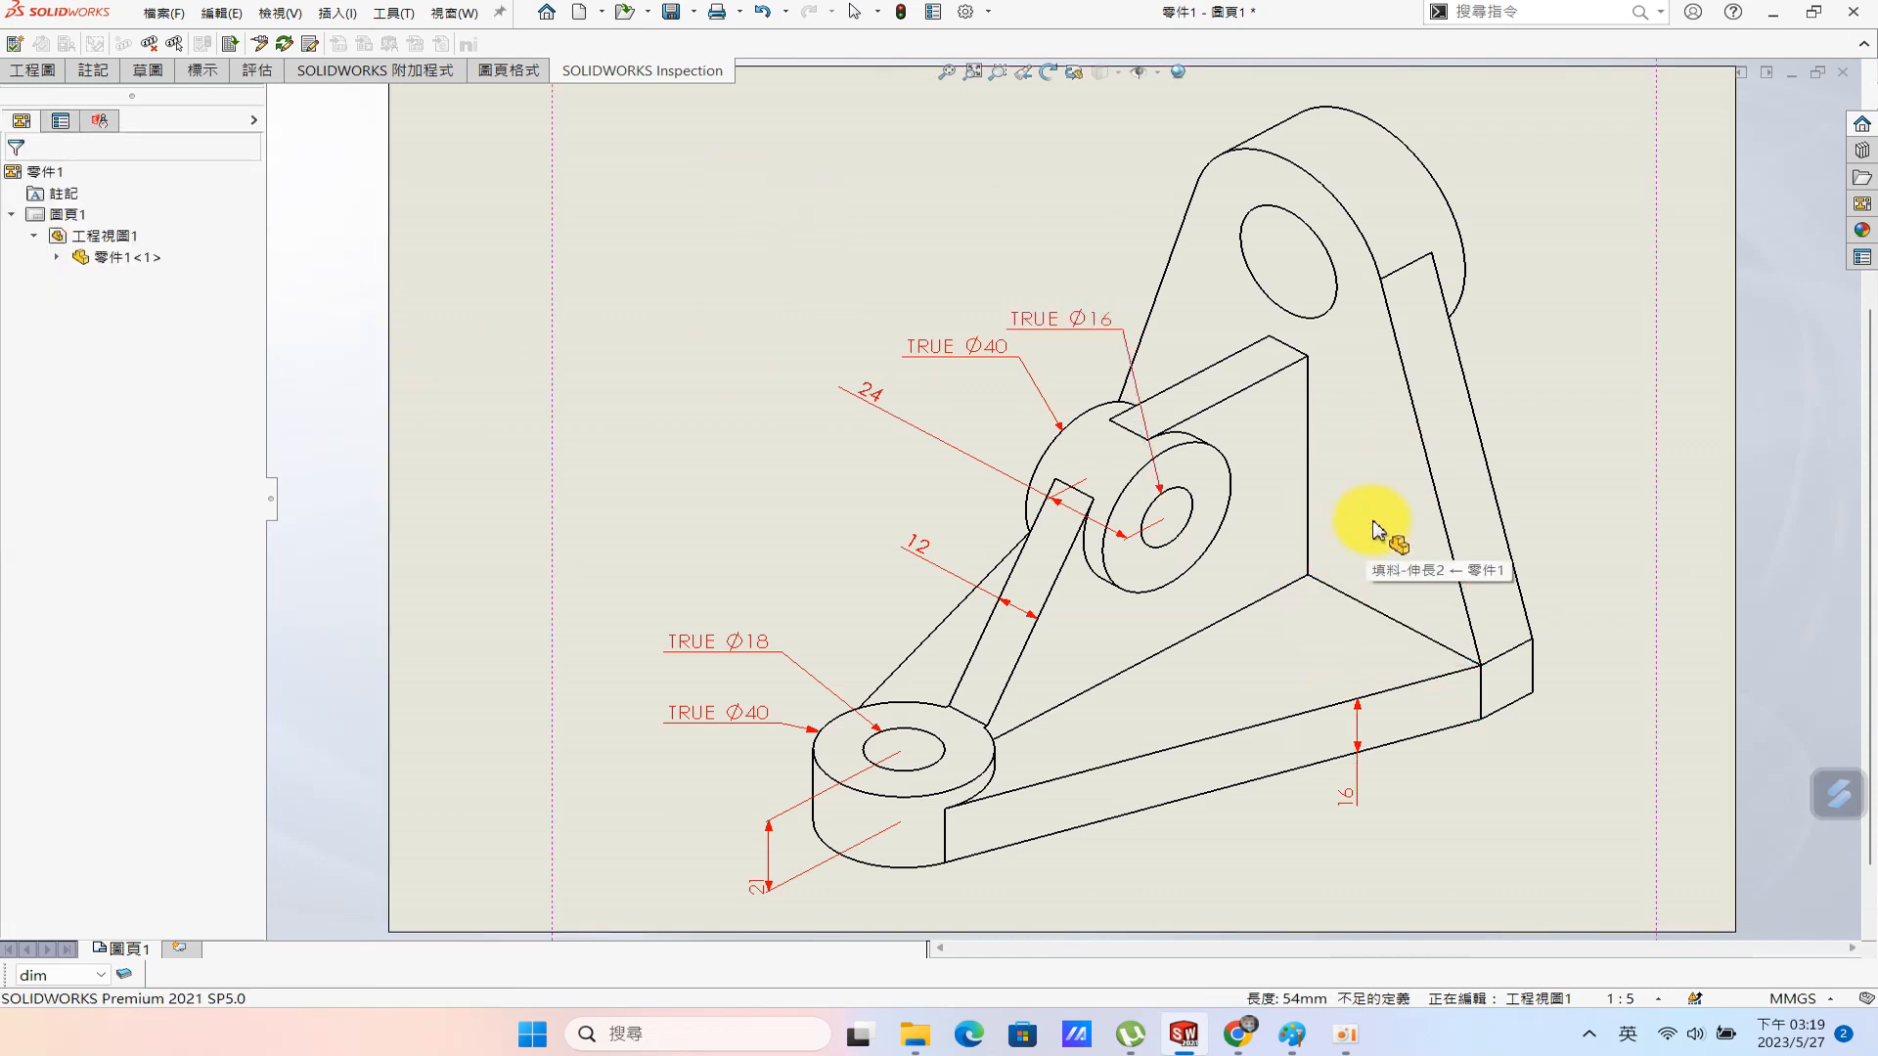
left_click(1482, 697)
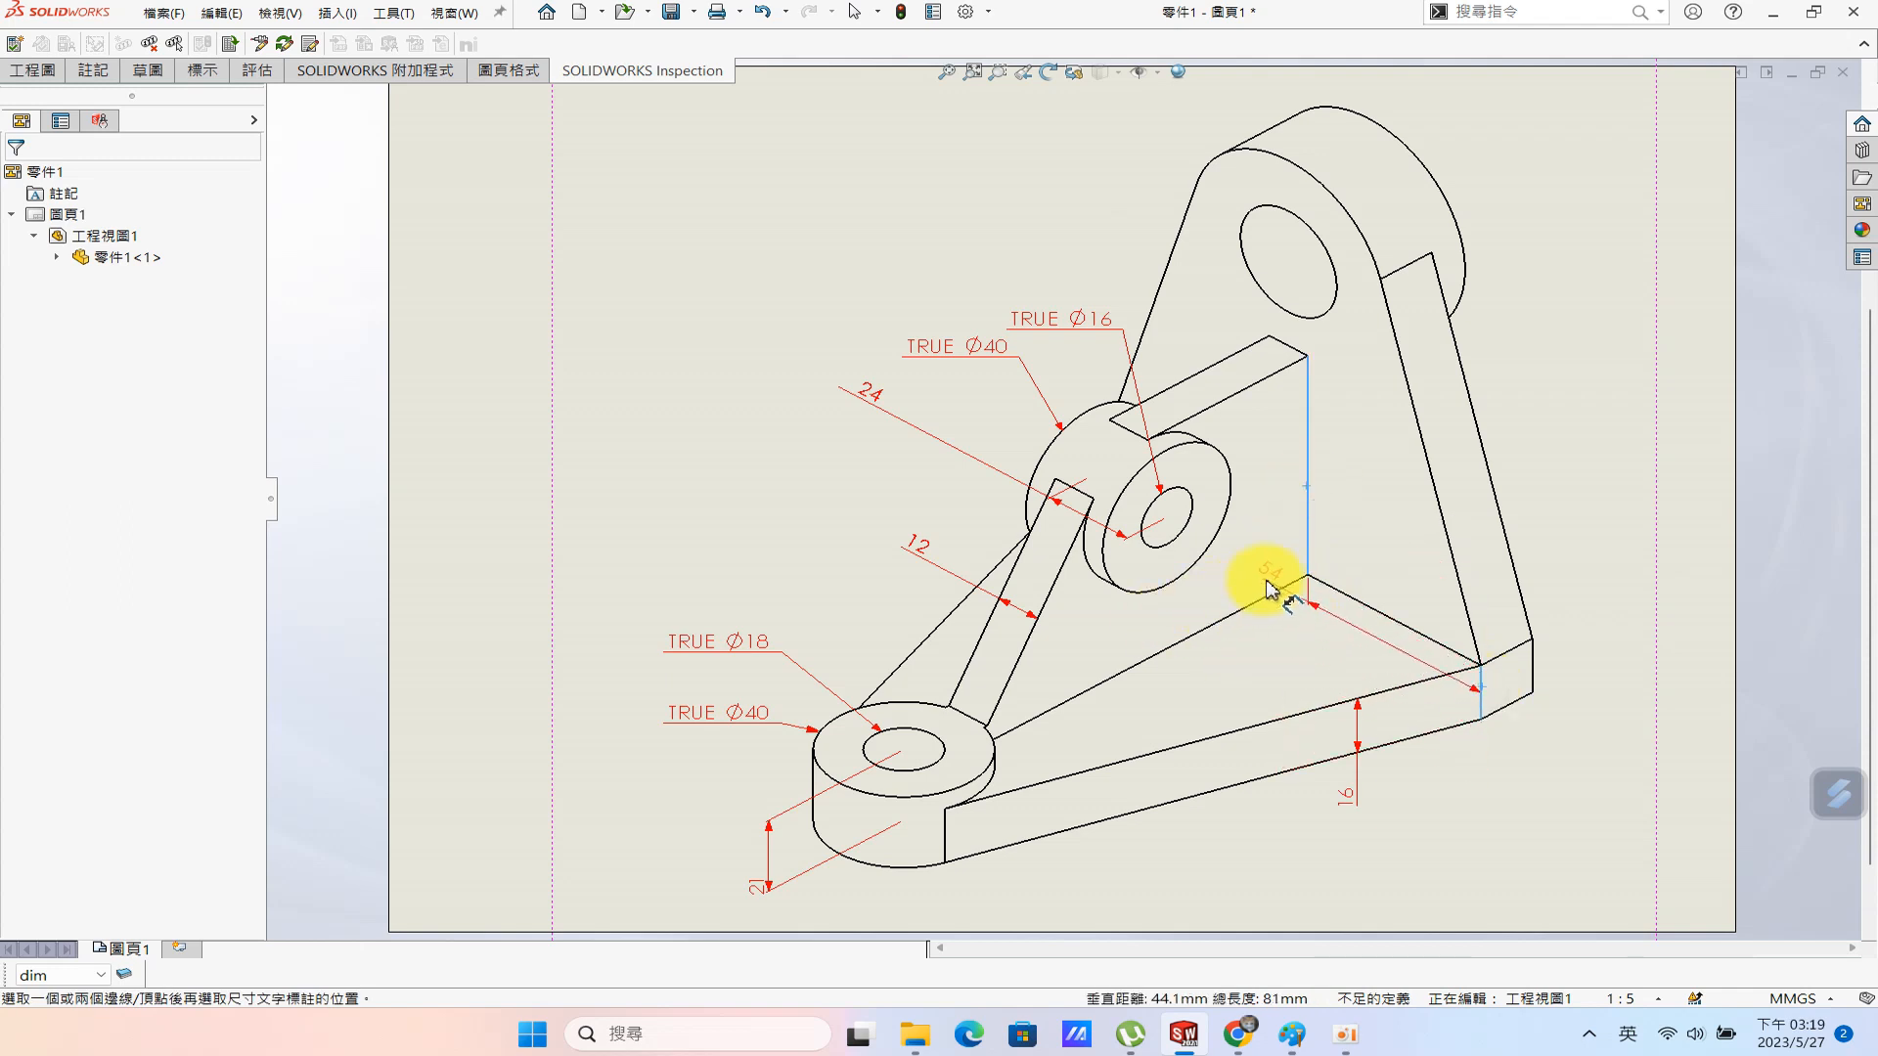
key("Escape")
Dimension the base plate's top edge running from the upright web's foot to the outer corner, placing the text just above it.
key("s")
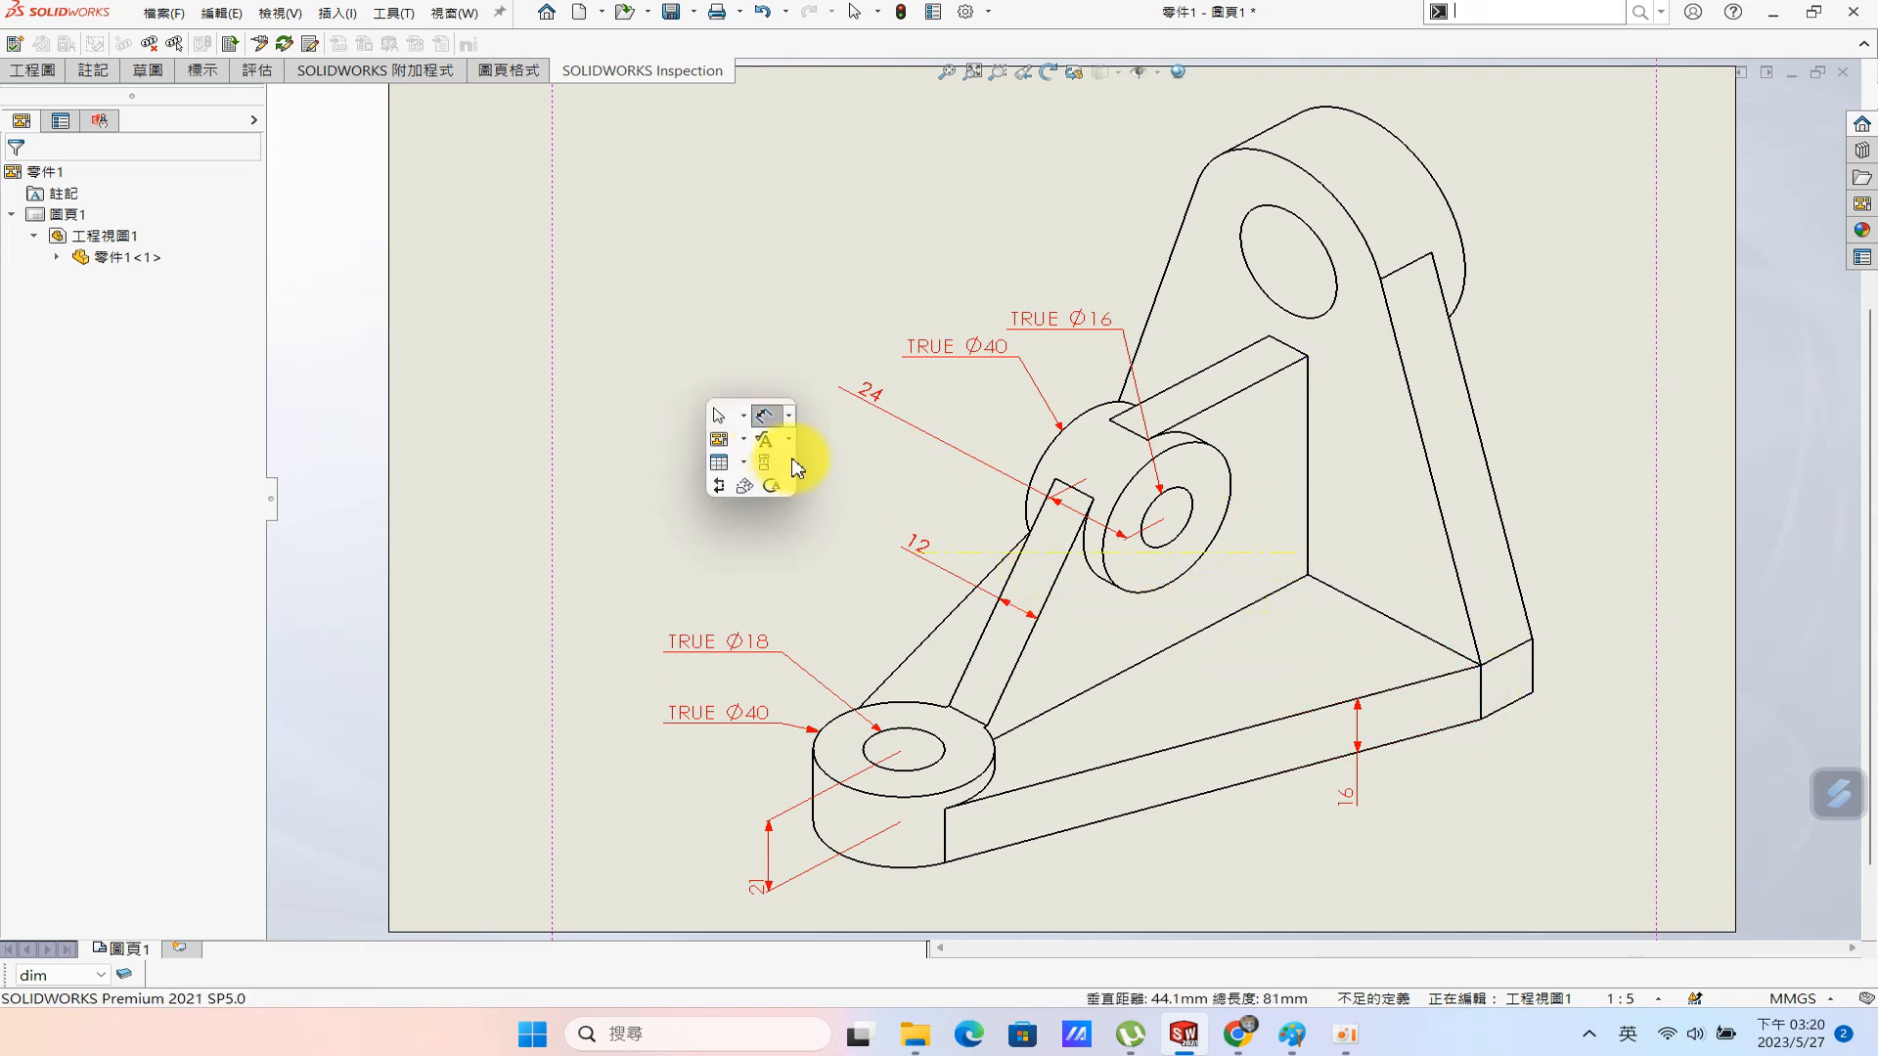
key("Return")
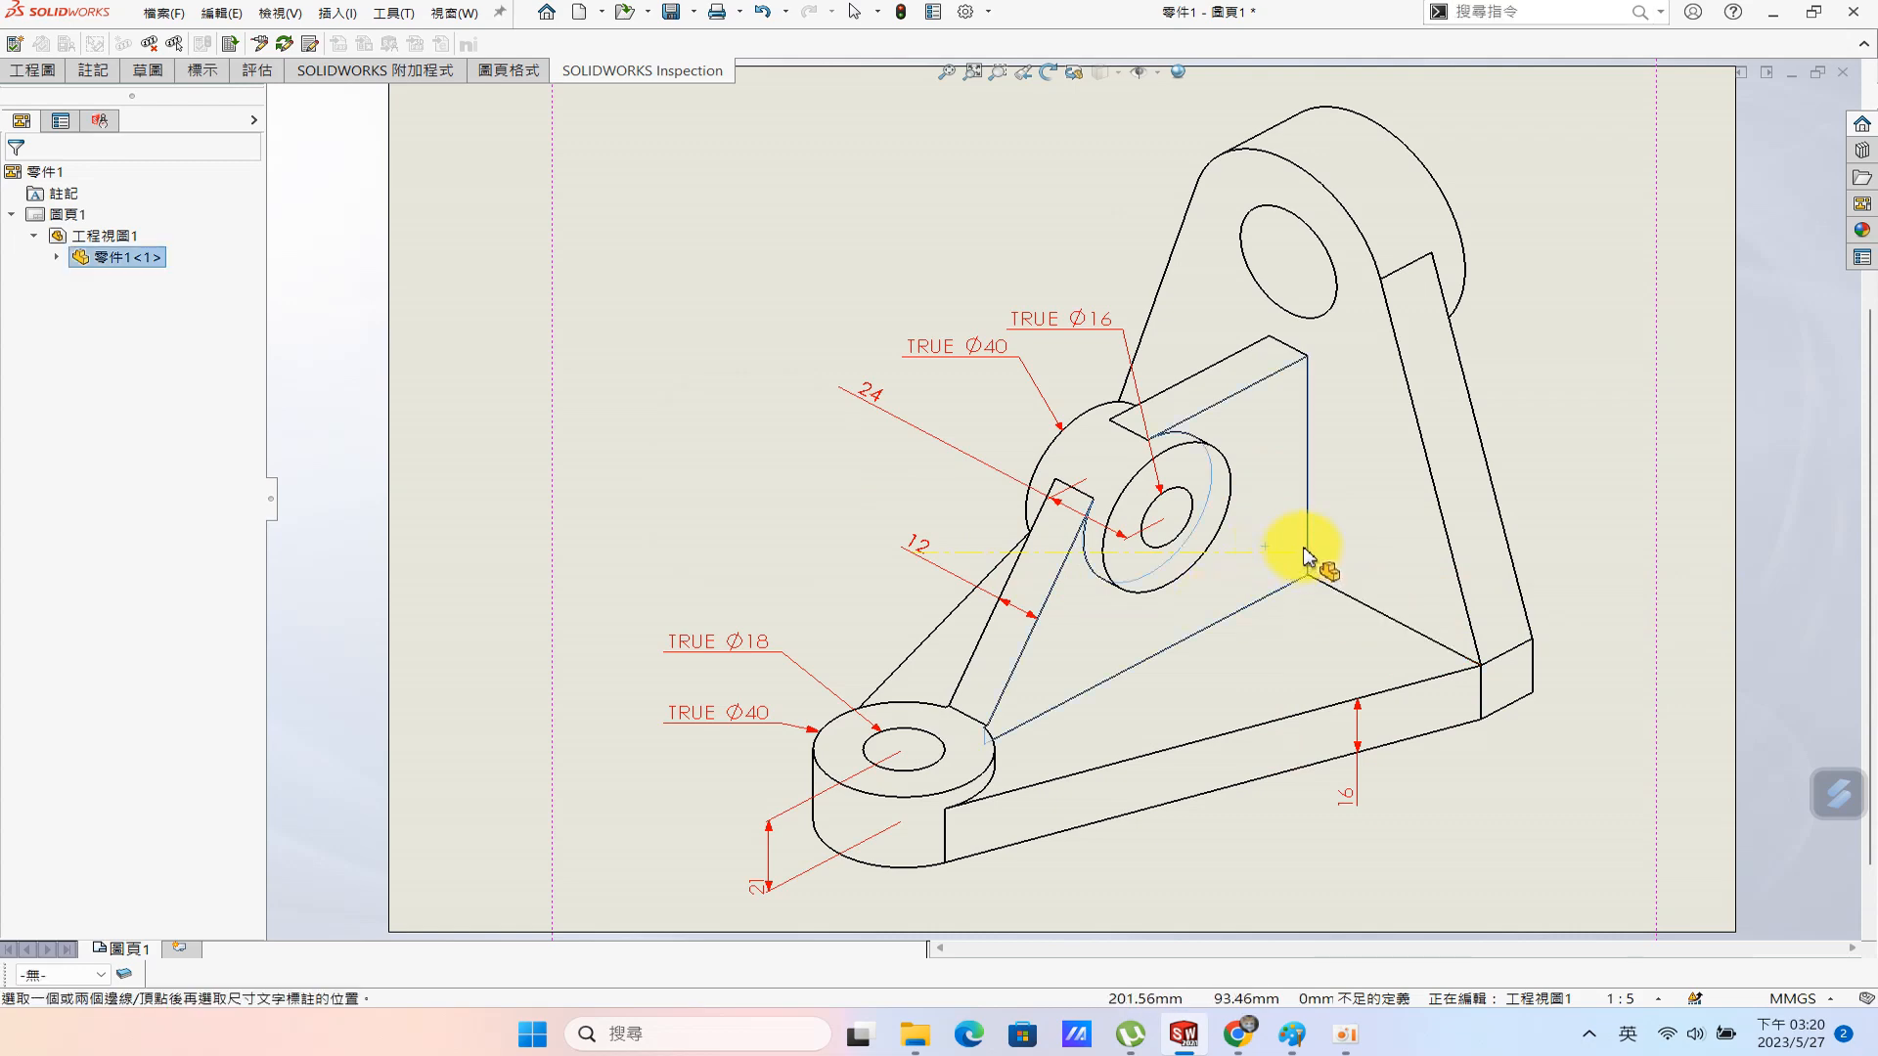
left_click(1374, 572)
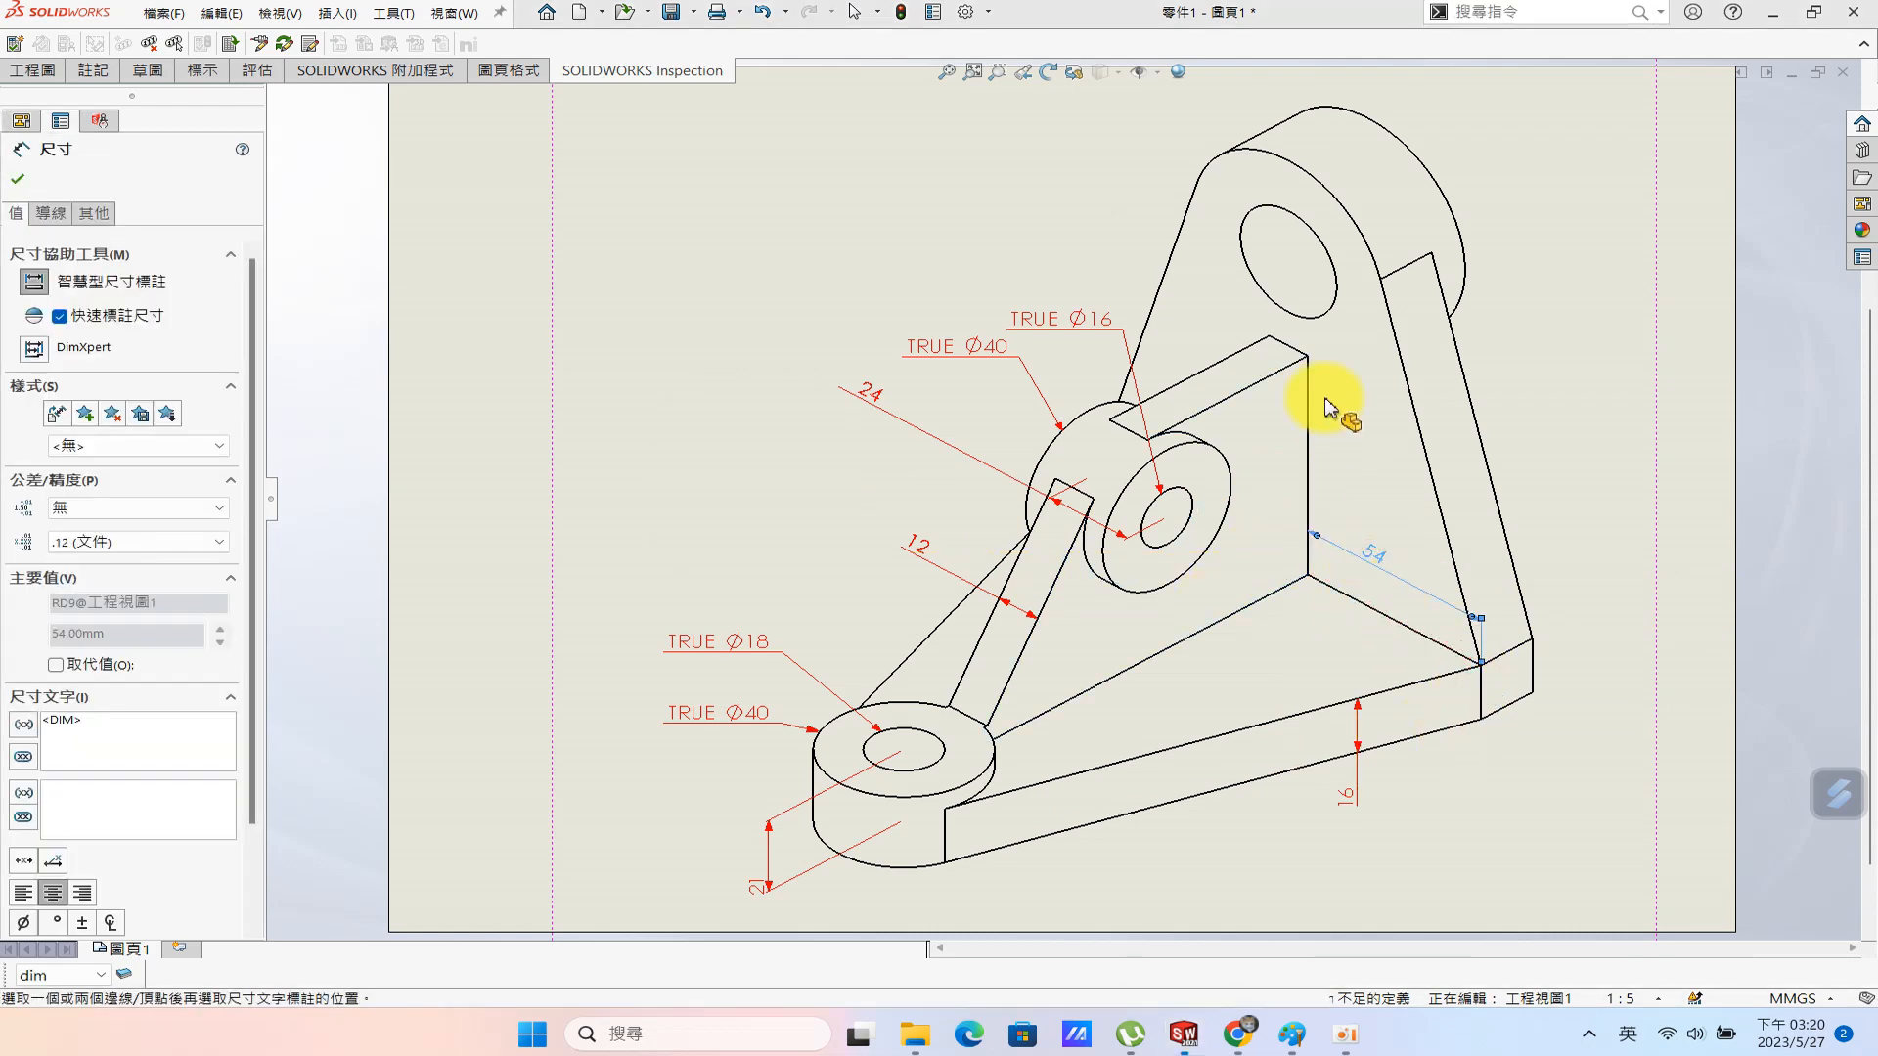
Check the reference drawing and dimension the upright web's vertical edge, placing the height outside the bracket beyond the tall plate.
left_click(1291, 1034)
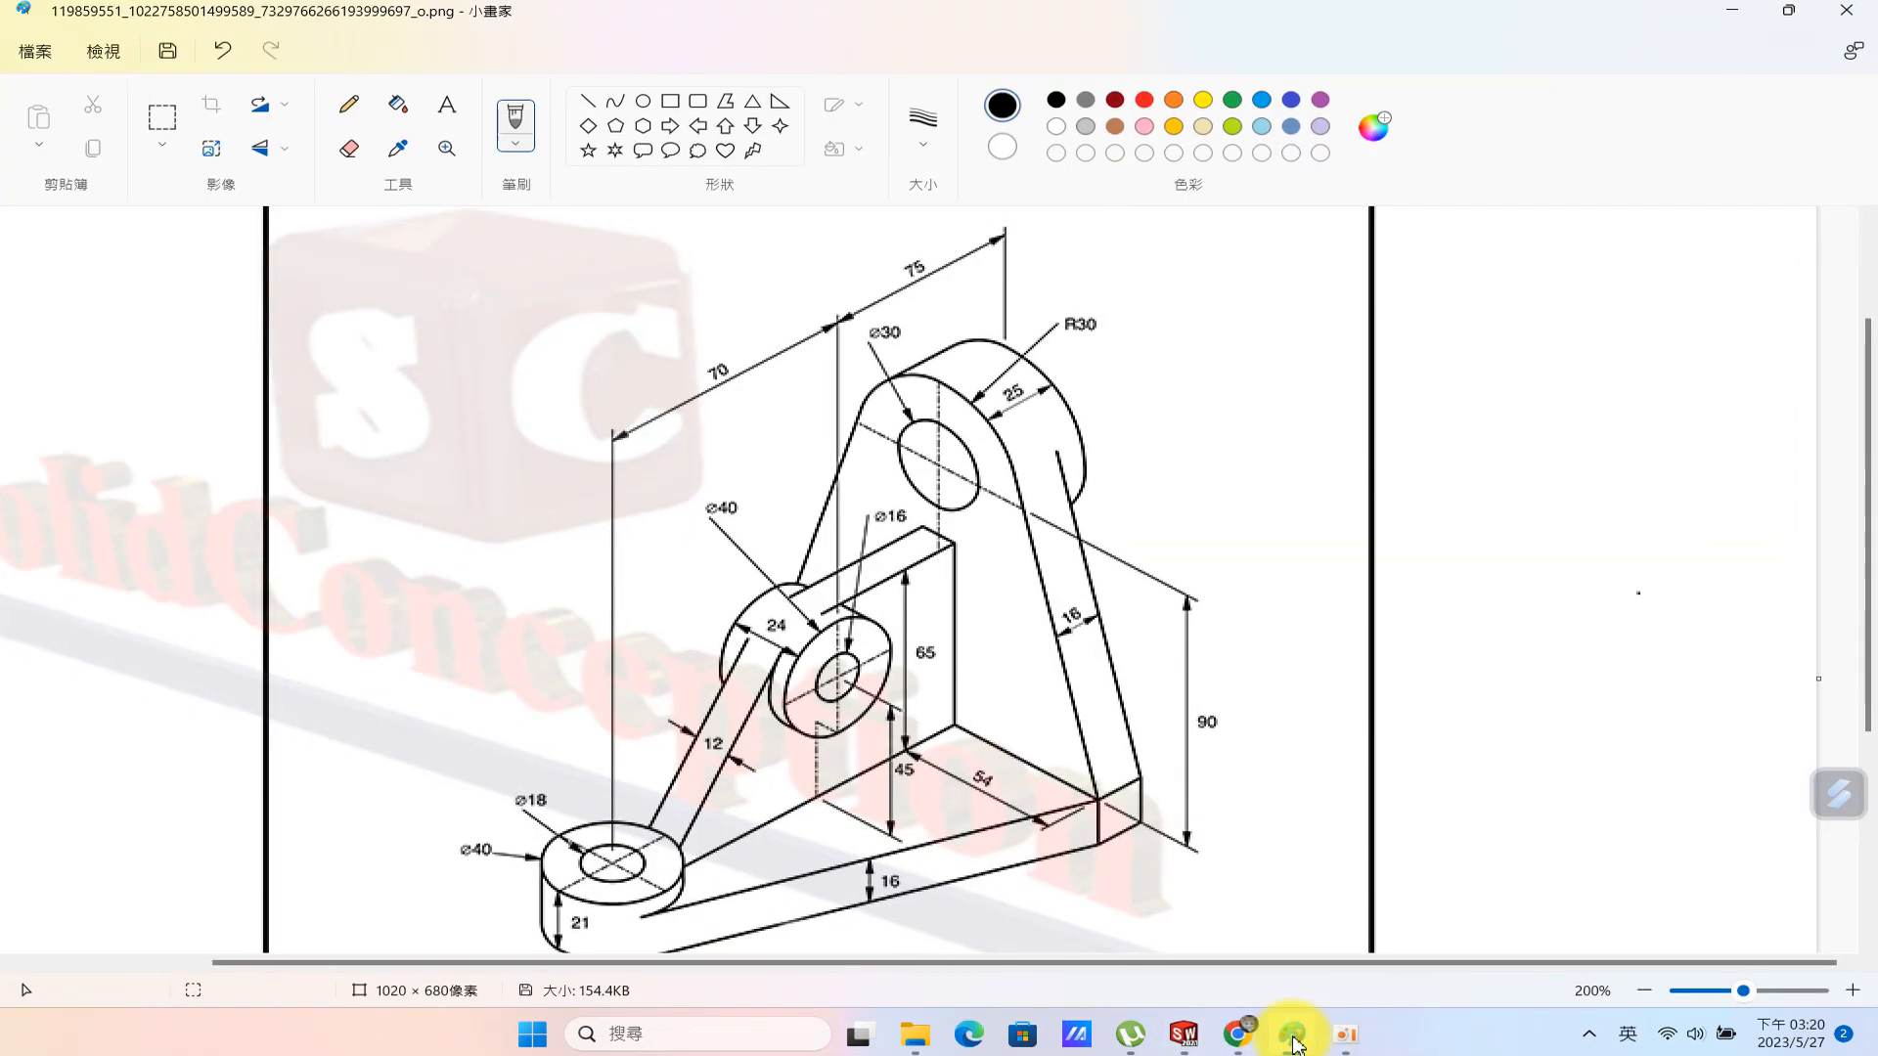
left_click(1291, 1027)
key("s")
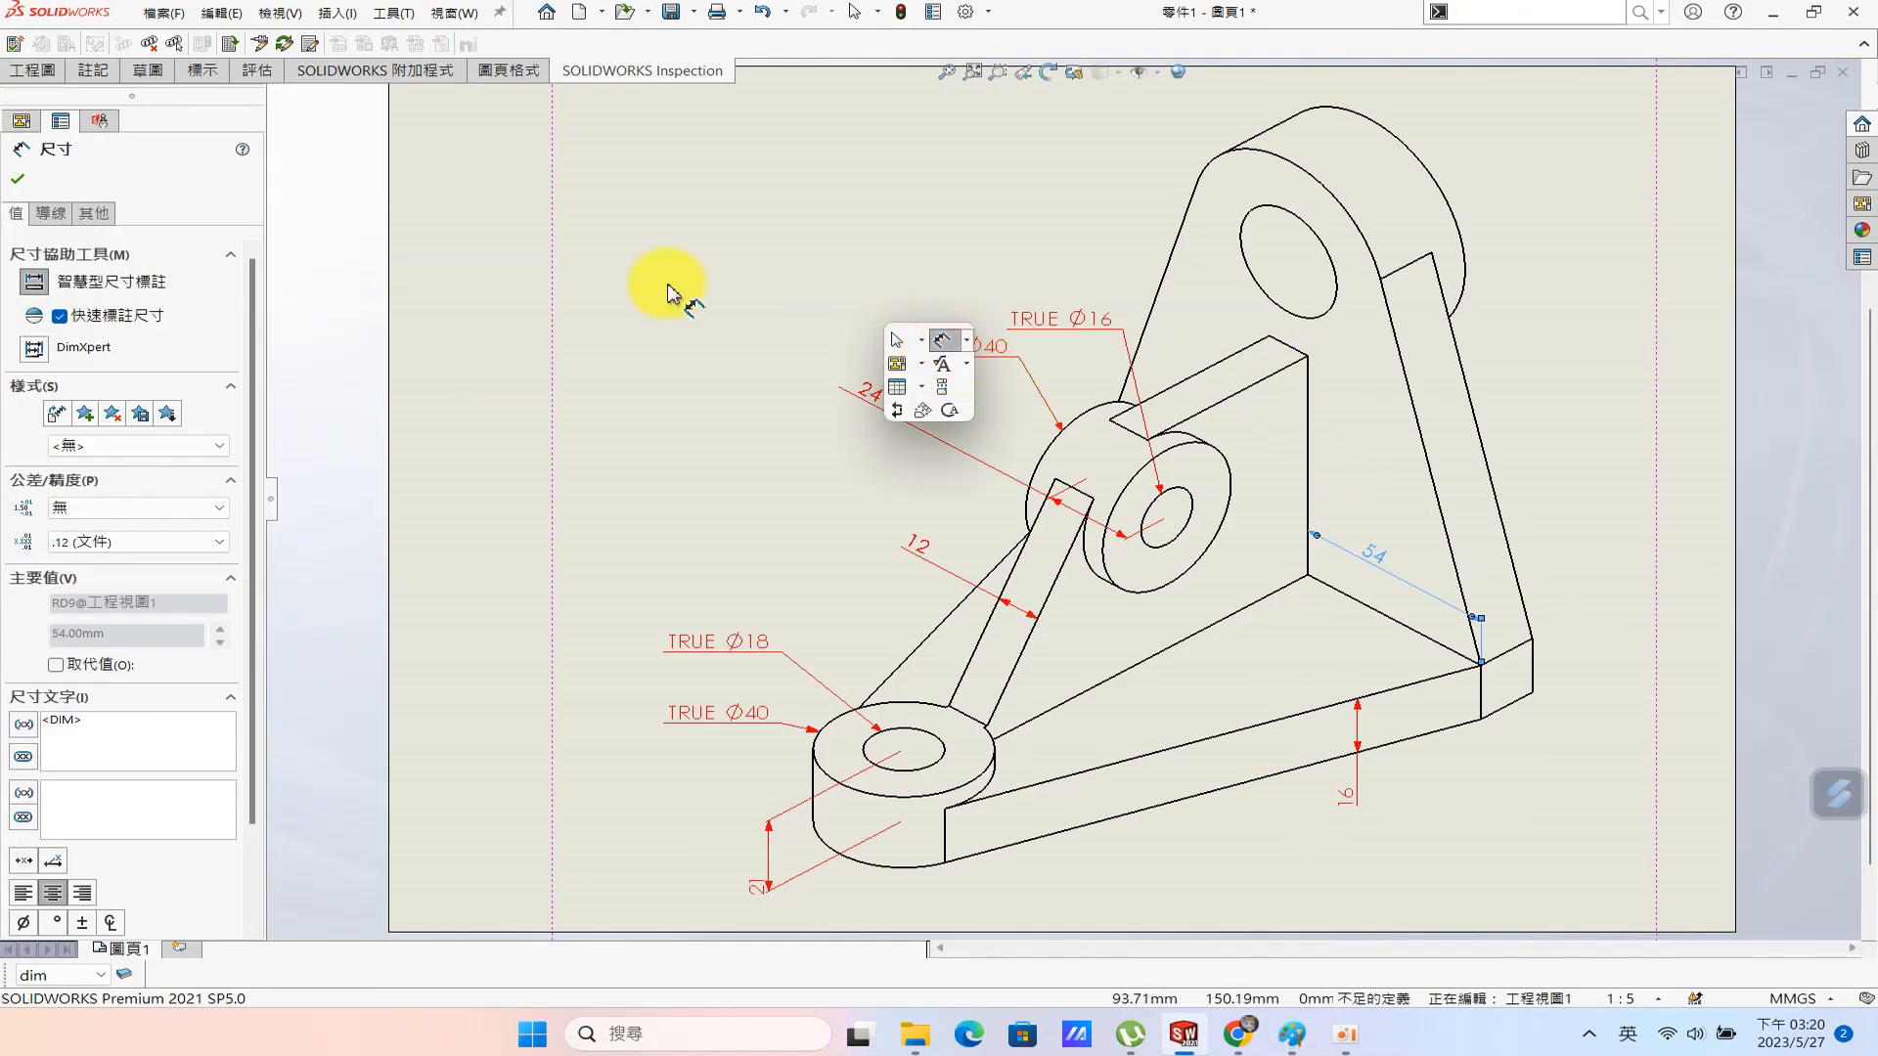
left_click(449, 302)
key("s")
left_click(1207, 351)
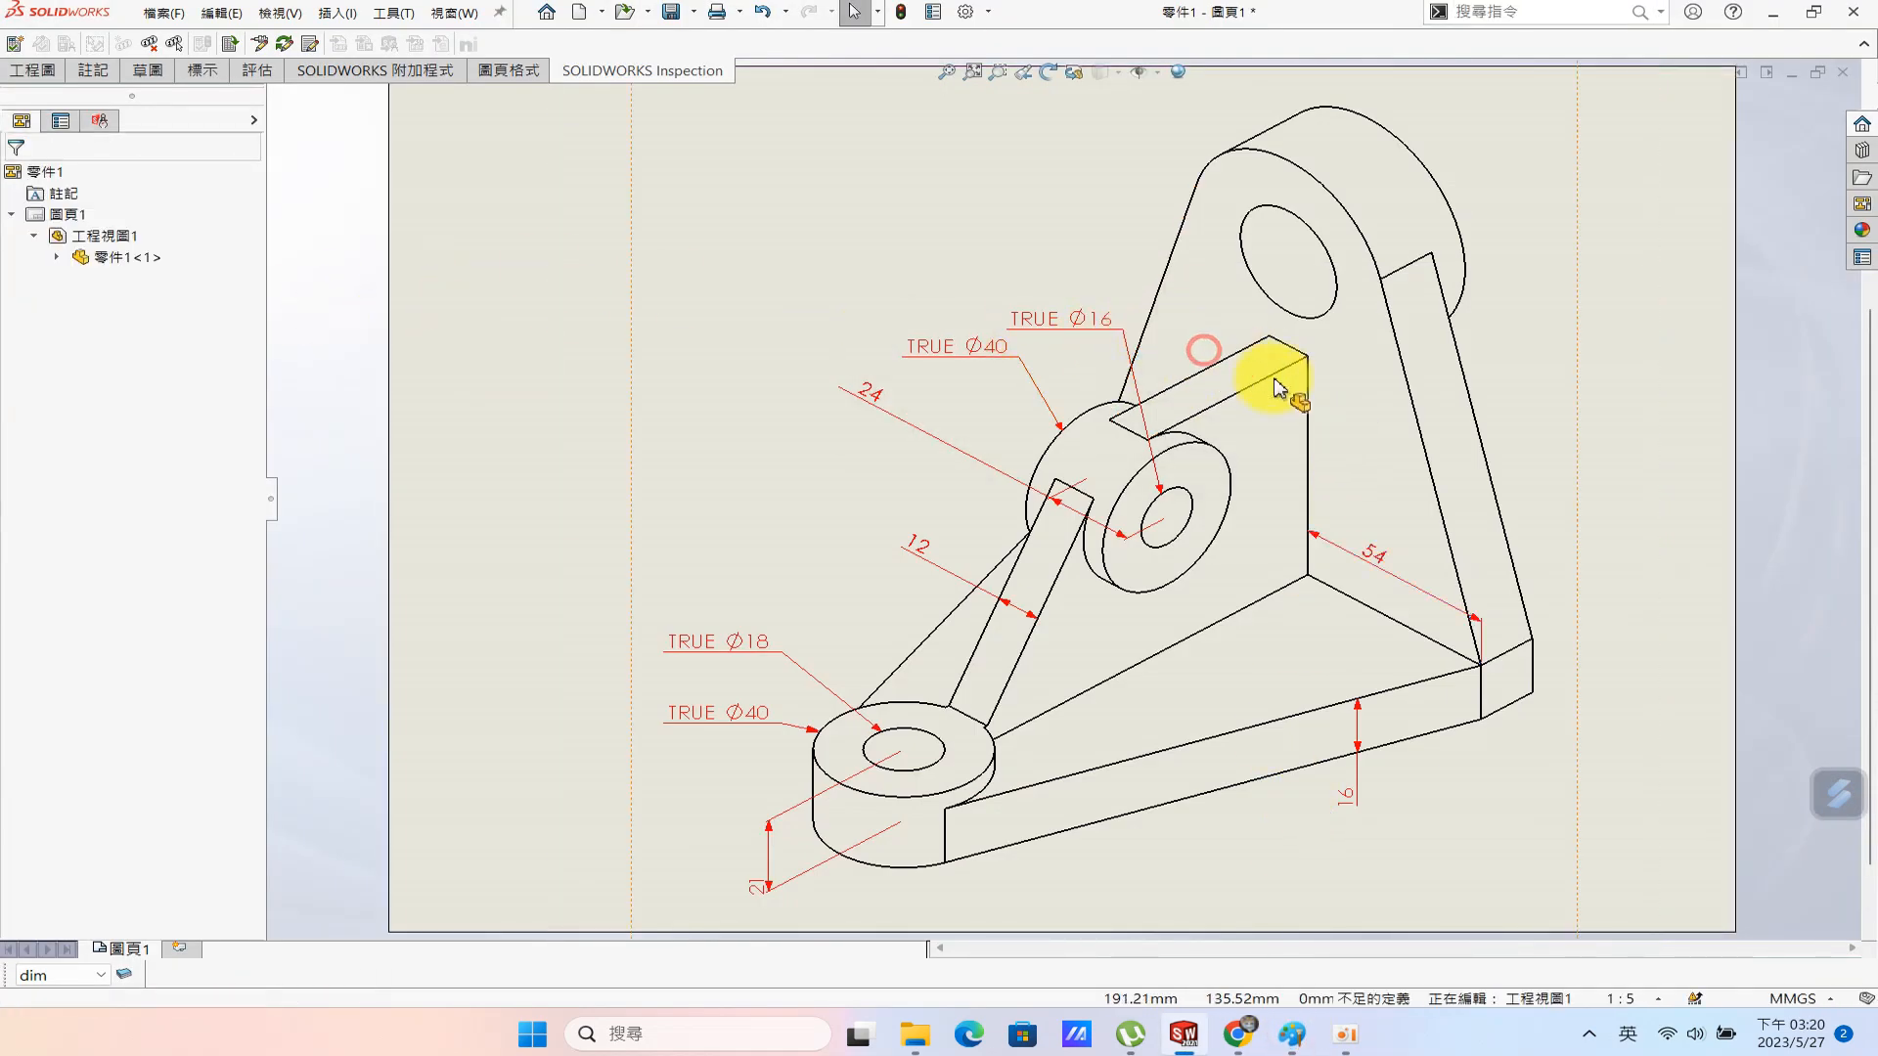
left_click(1266, 382)
key("Escape")
key("s")
left_click(1337, 466)
left_click(1307, 484)
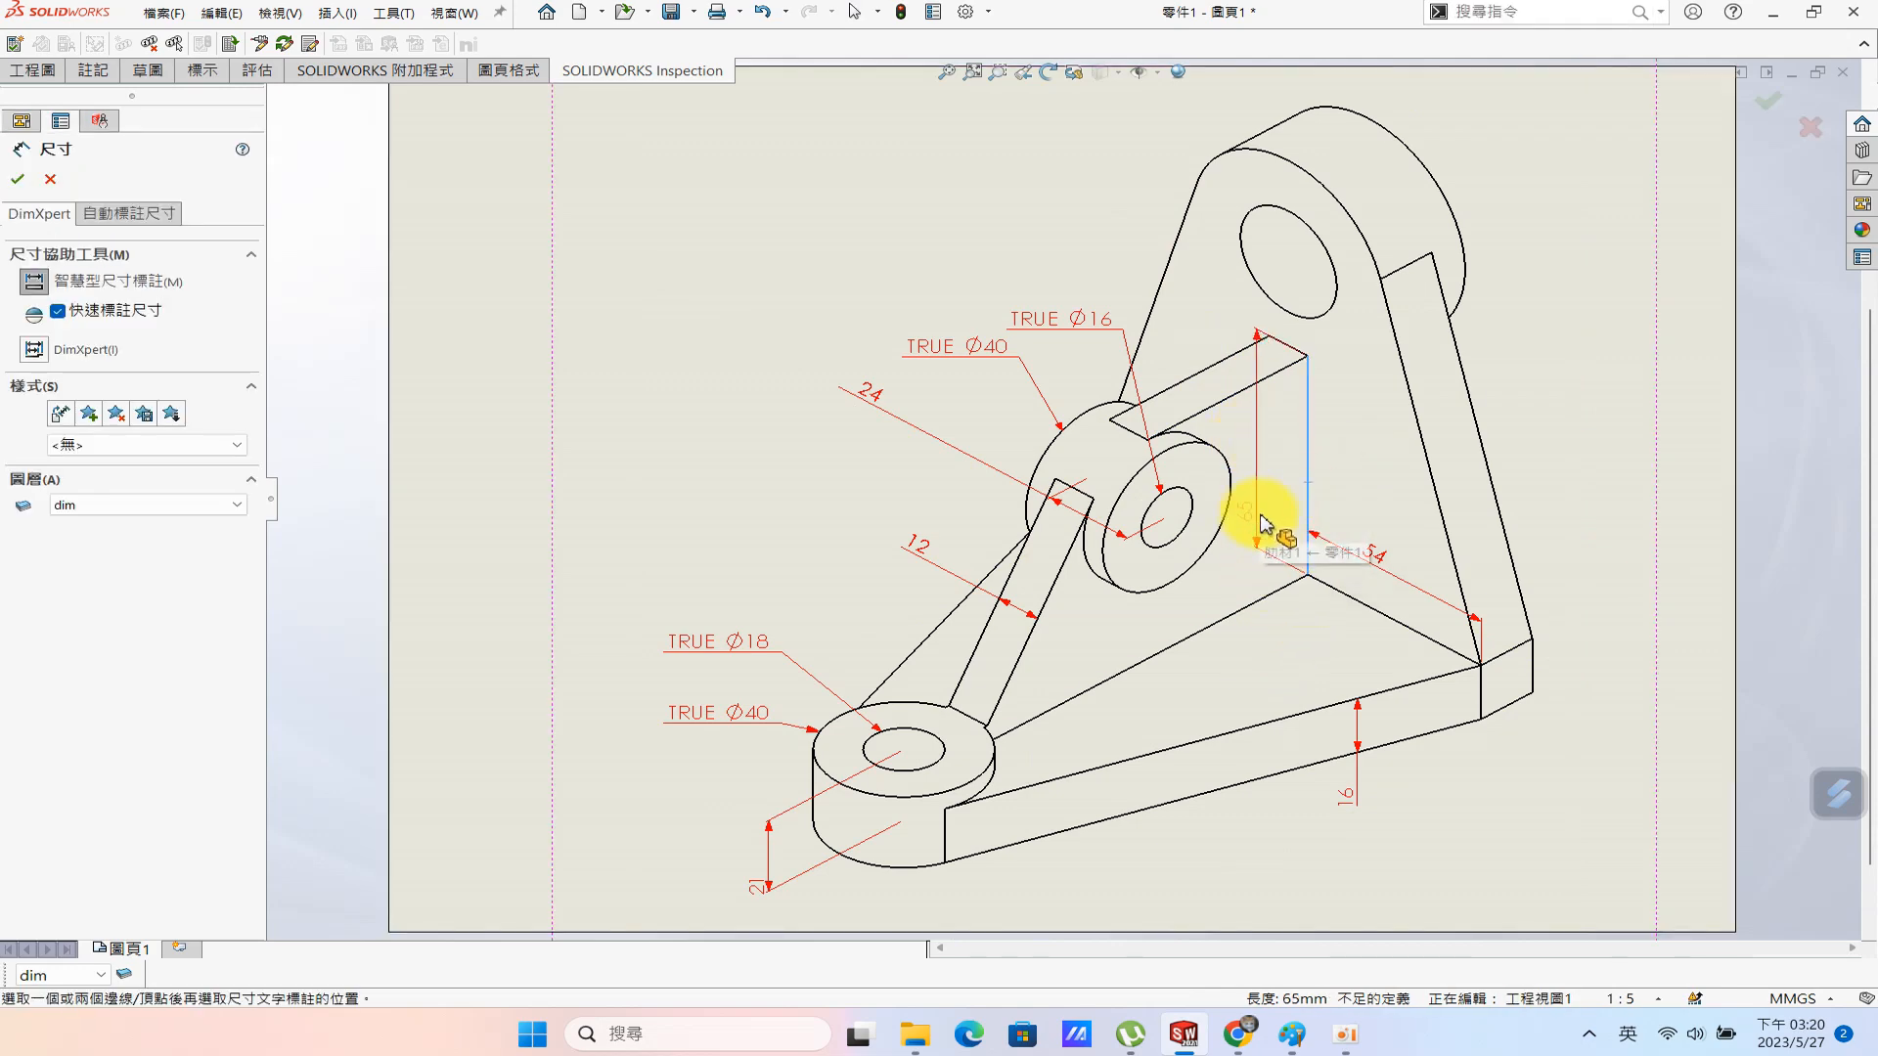
left_click(1581, 584)
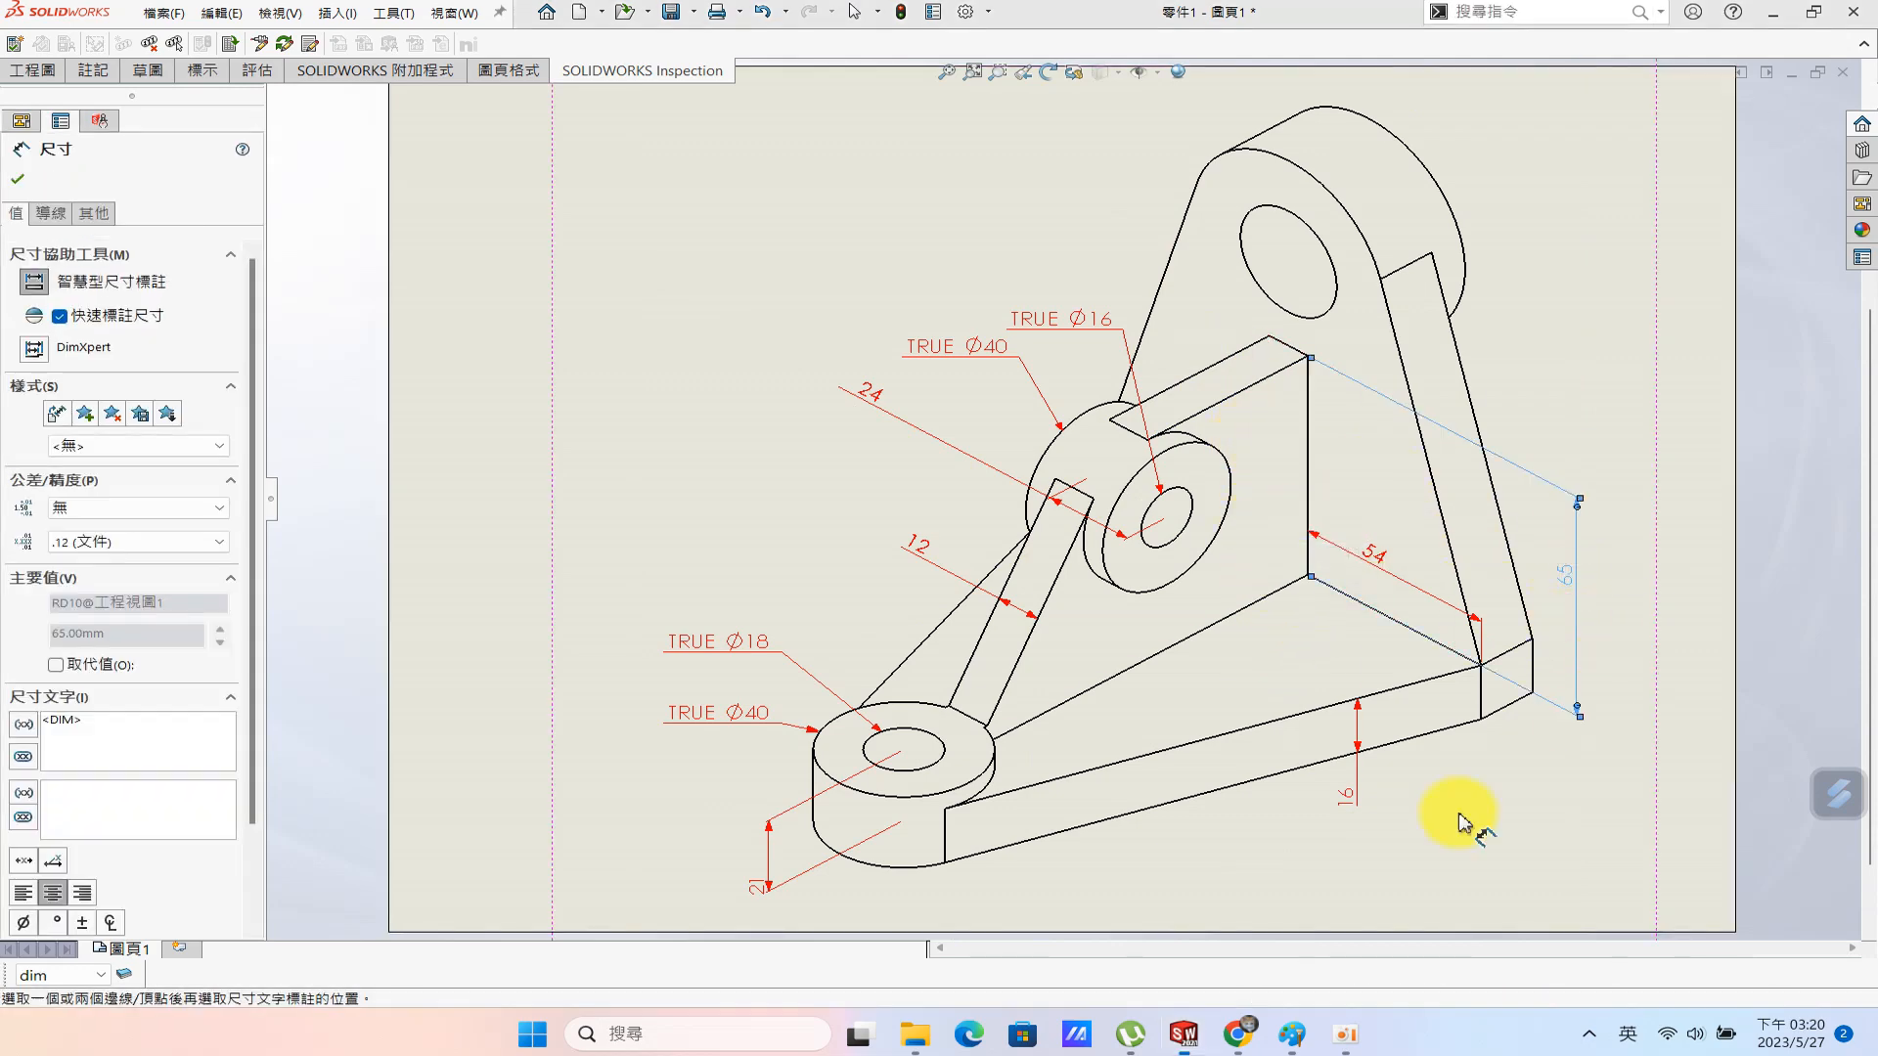
left_click(1294, 1037)
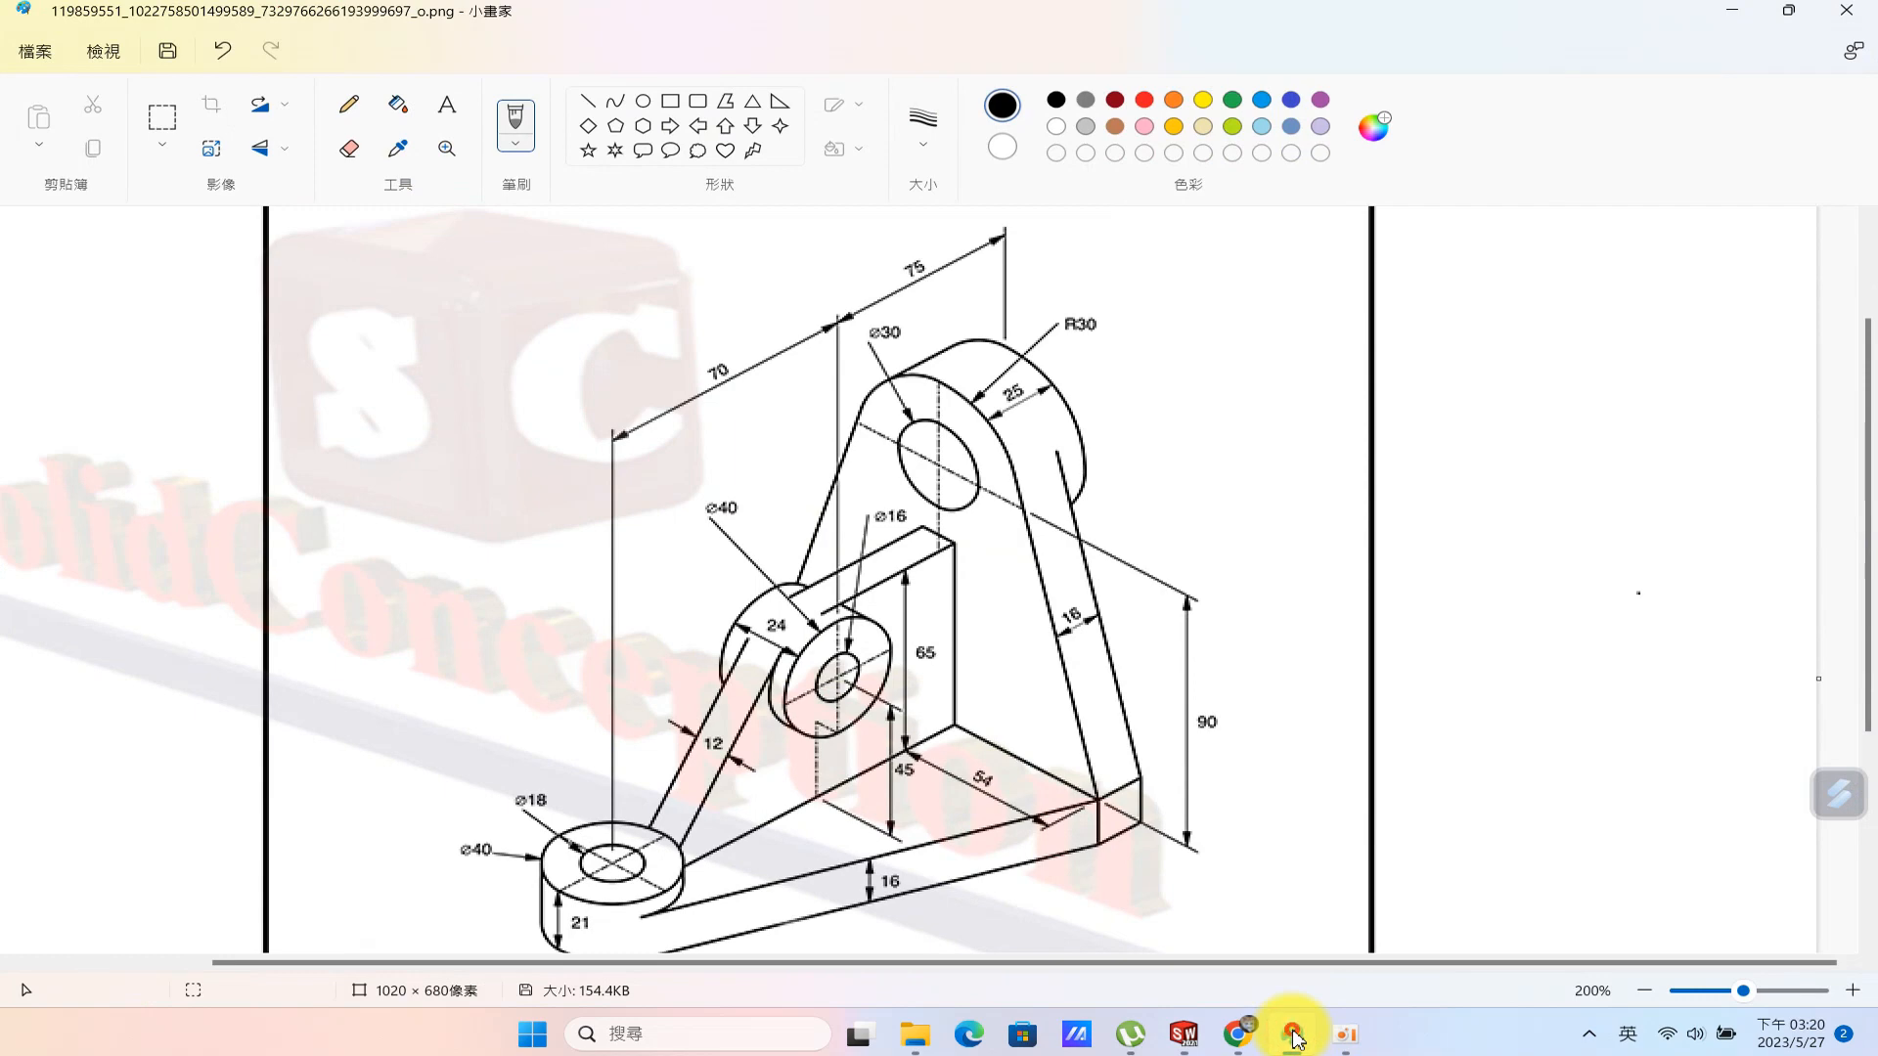
left_click(1294, 1037)
left_click(1178, 511)
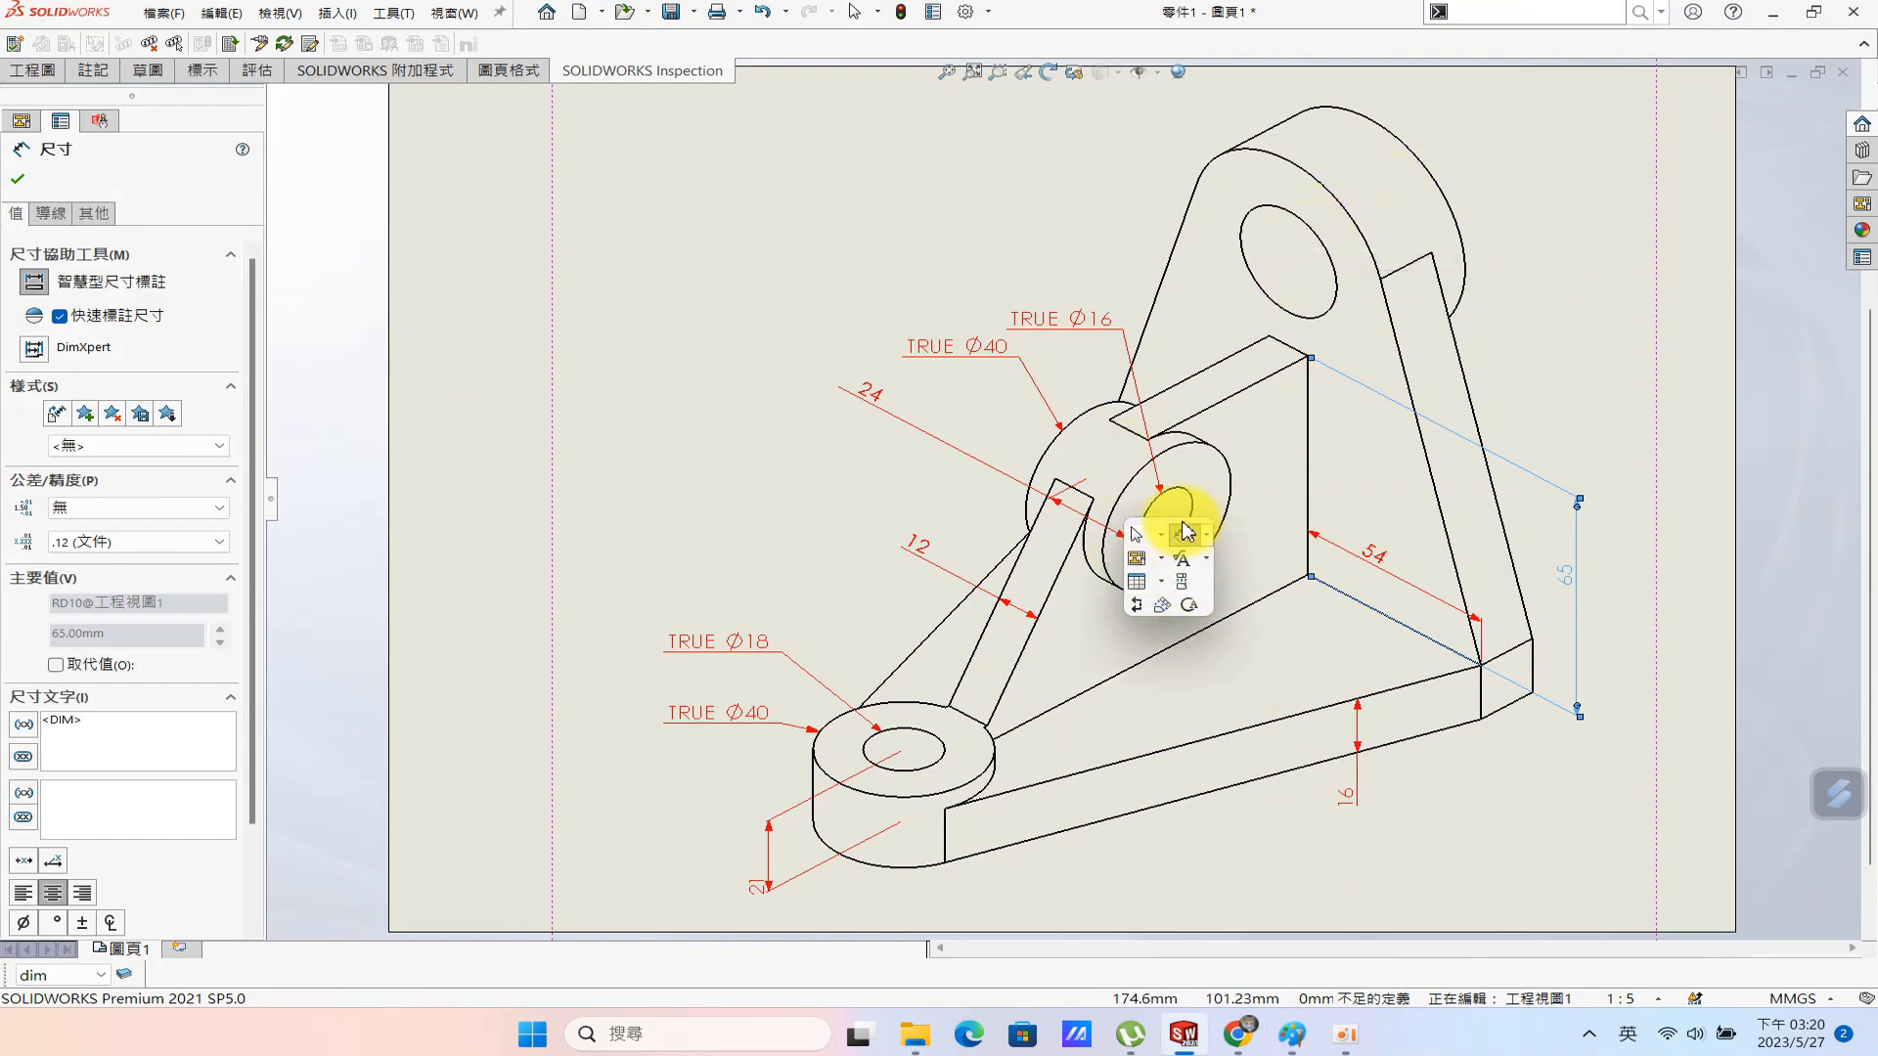
left_click(1352, 232)
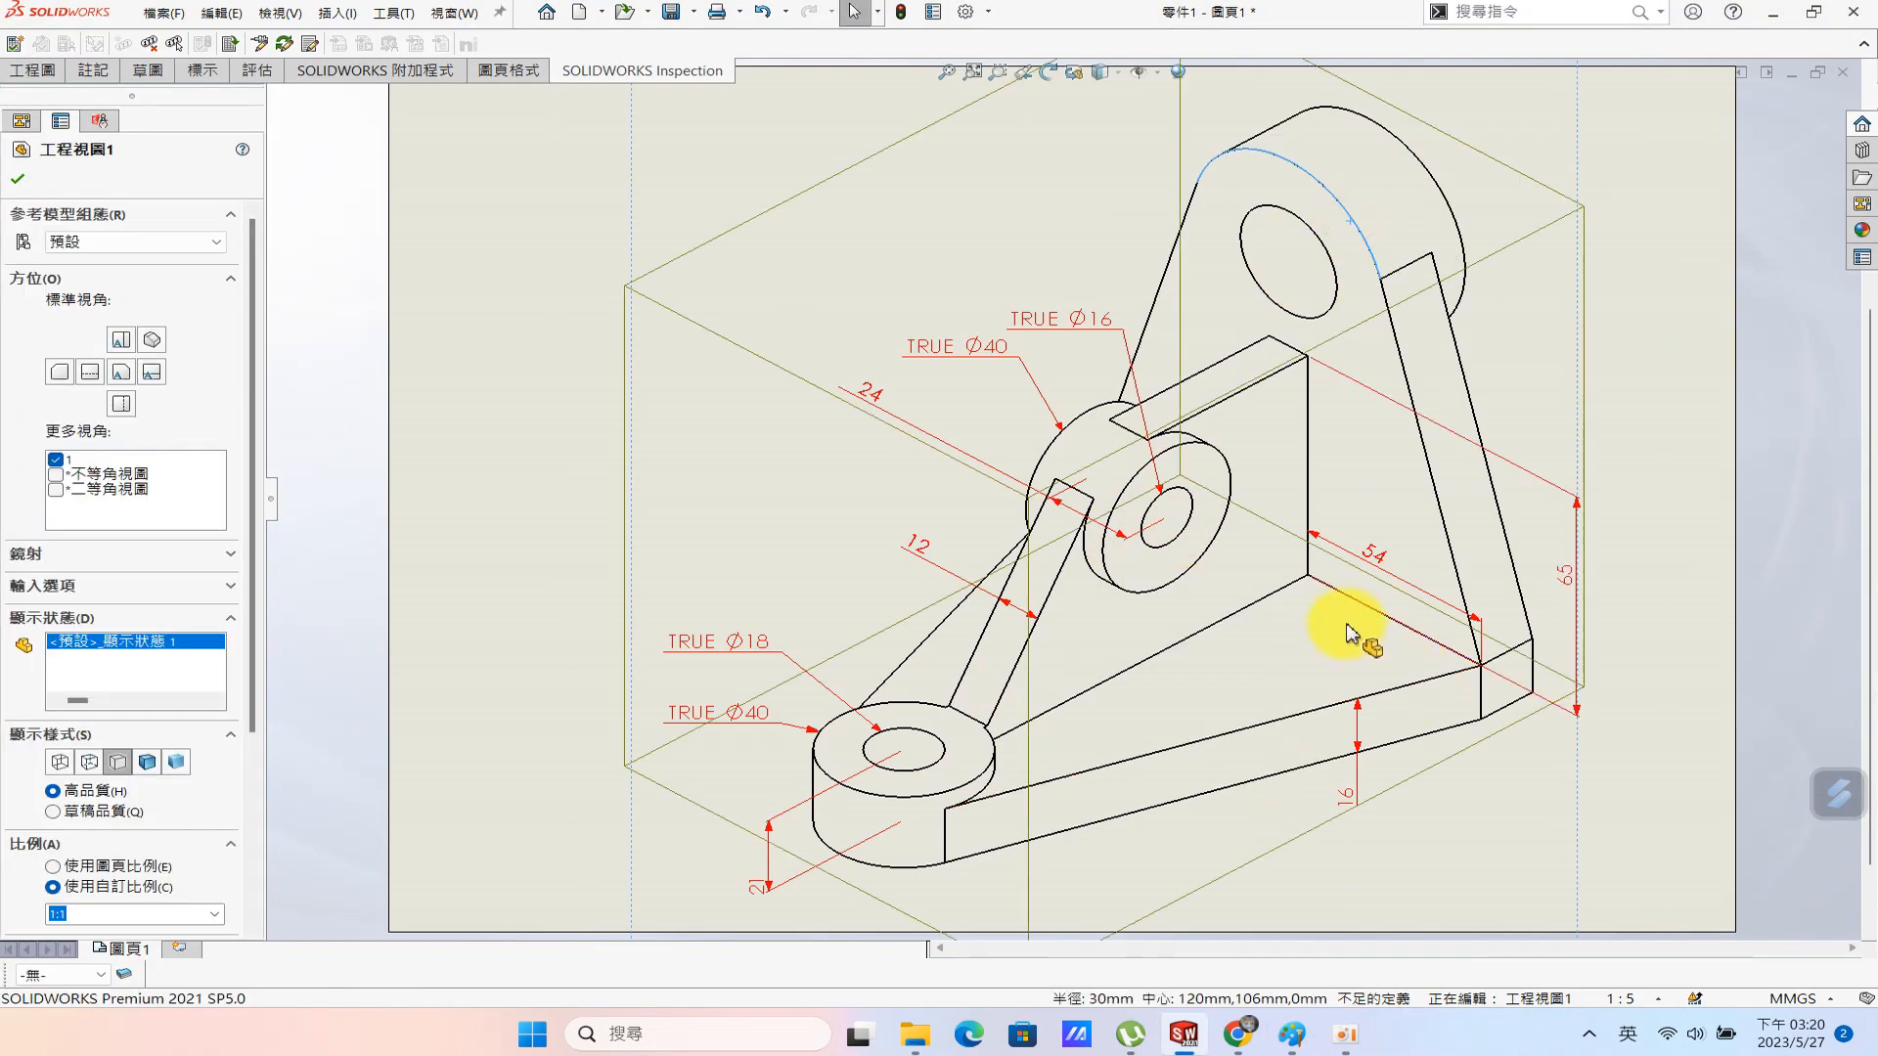
key("Escape")
left_click(1167, 268)
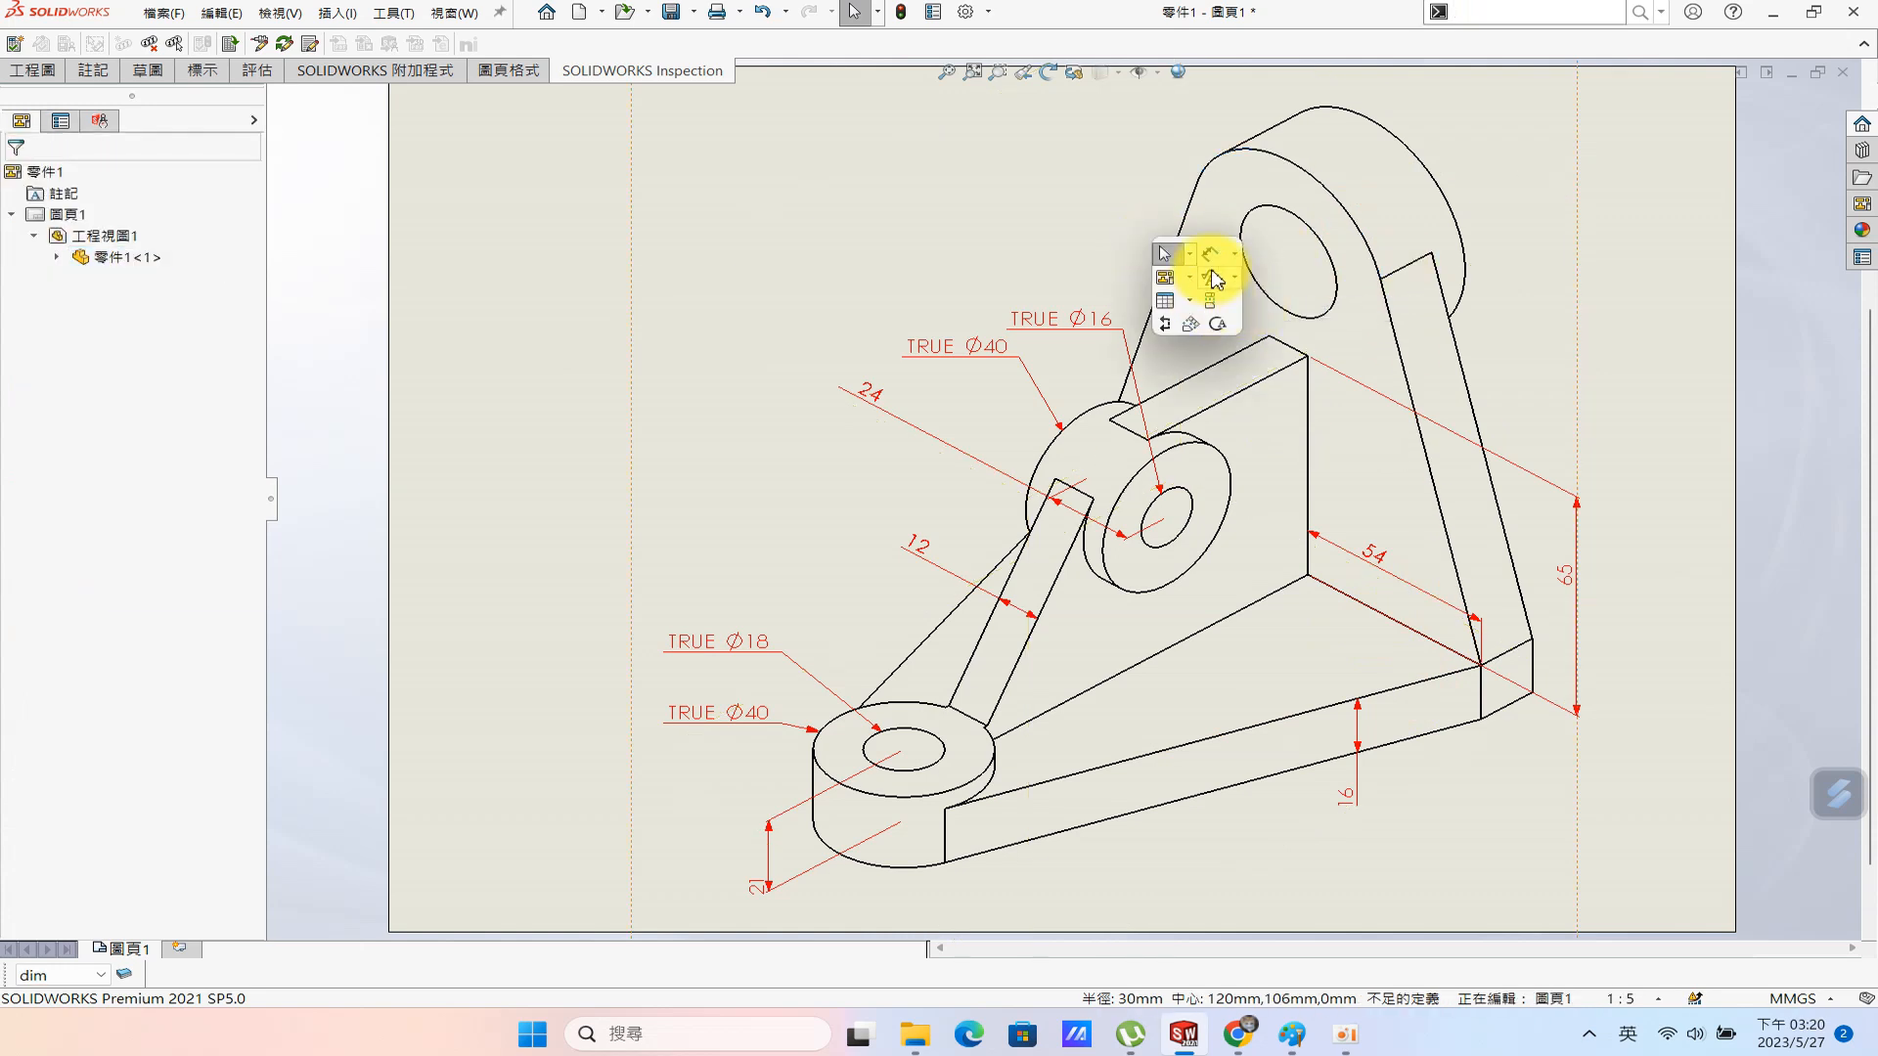
key("Escape")
left_click(1315, 339)
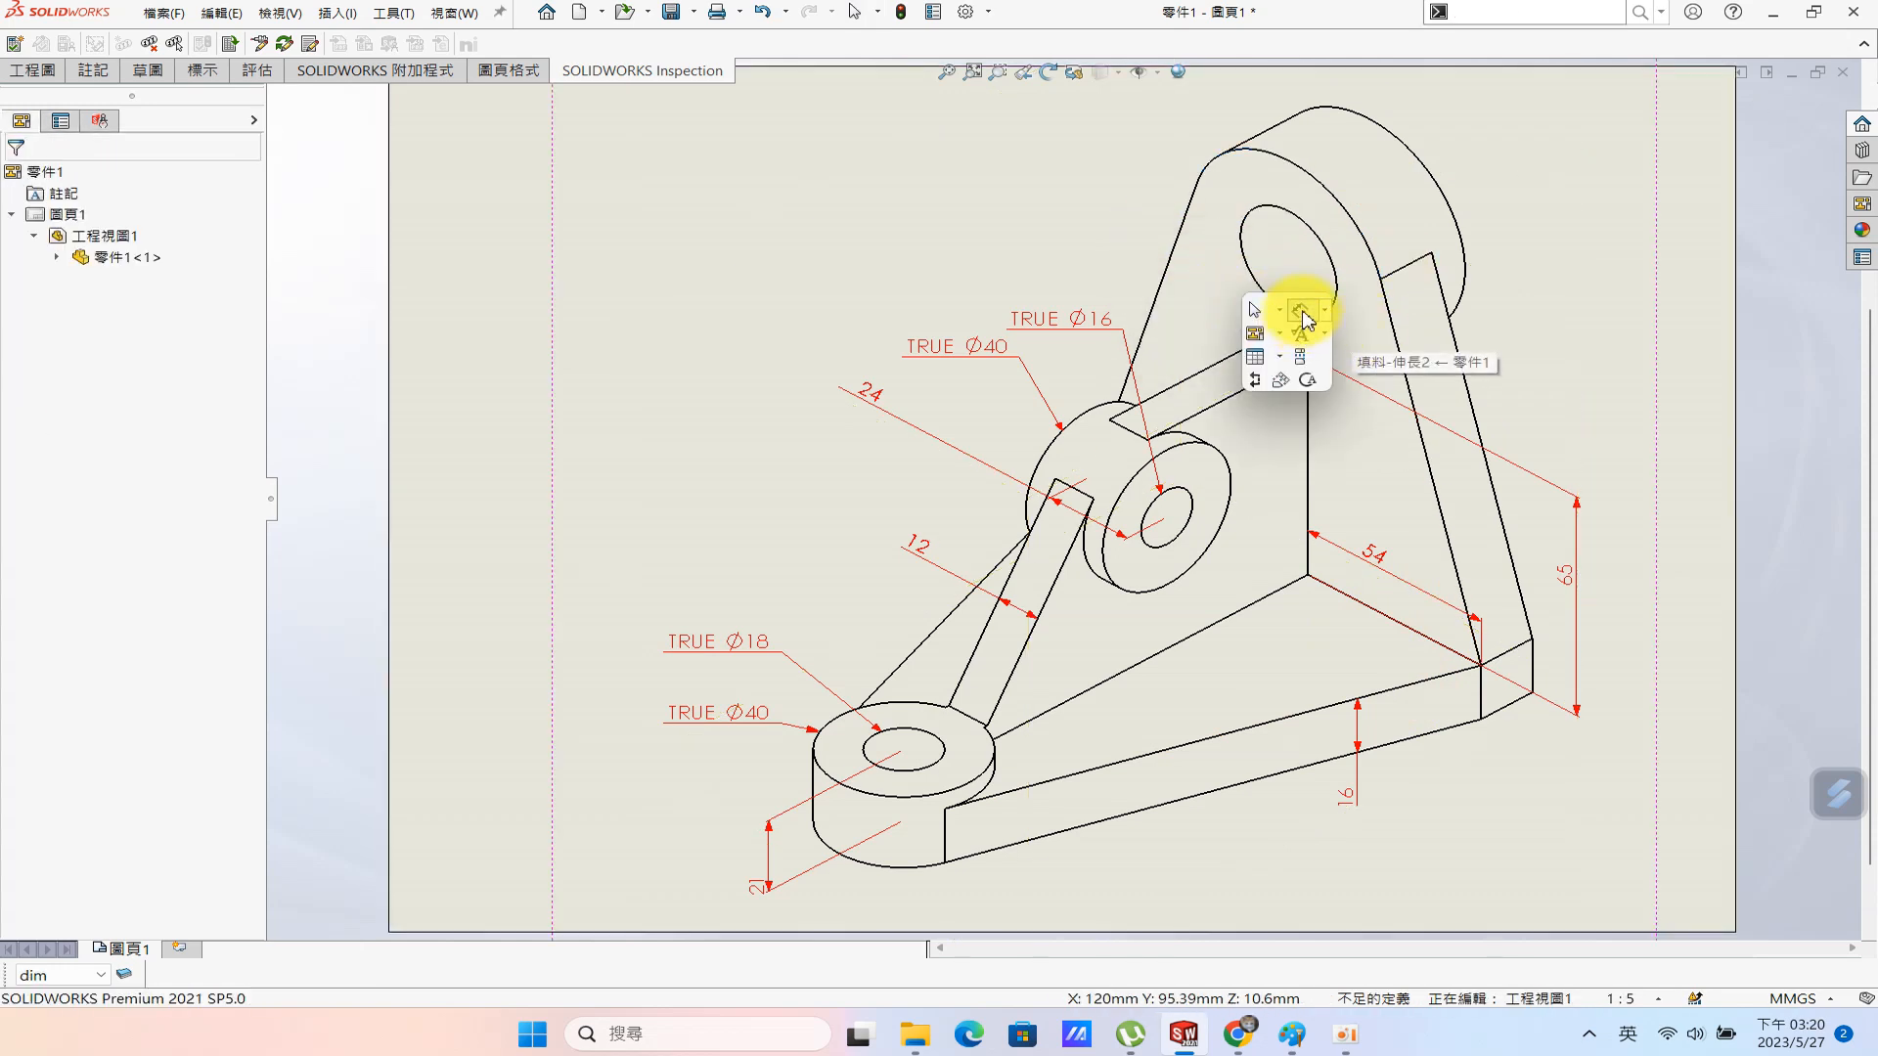
left_click(1195, 289)
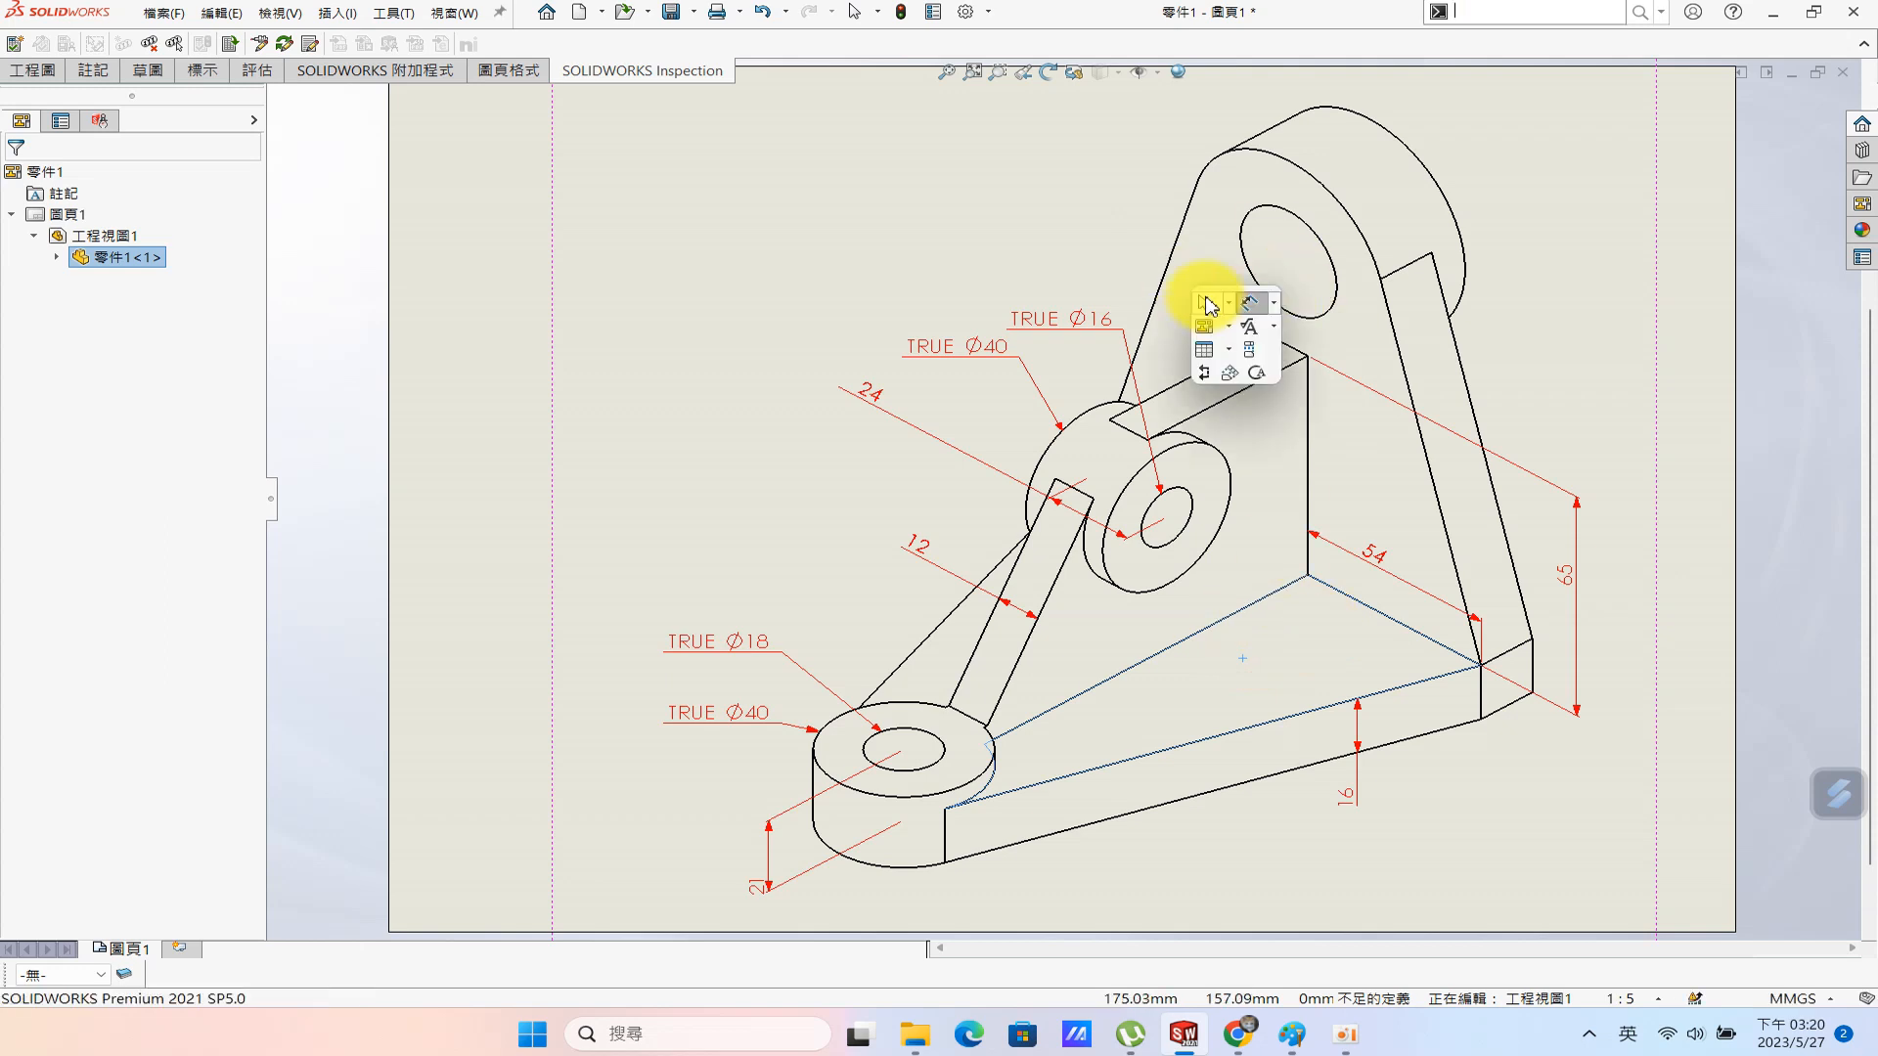
left_click(776, 224)
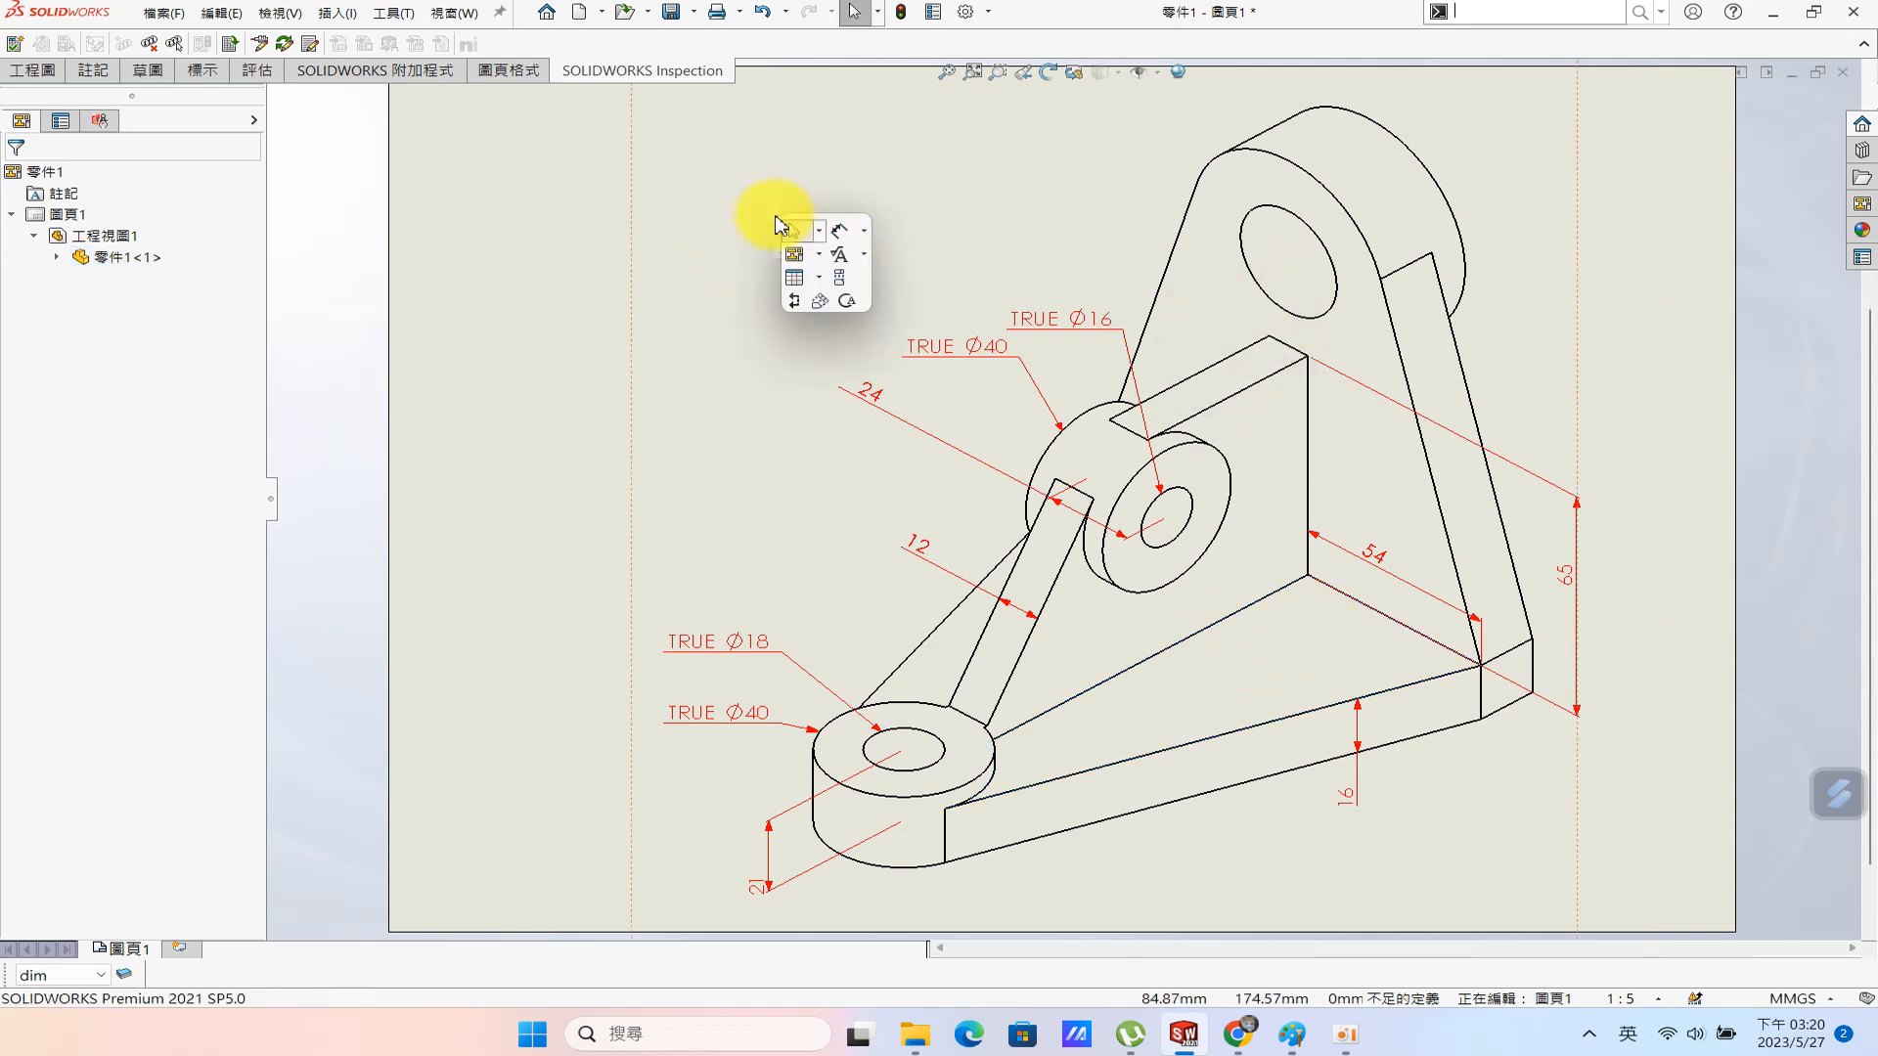
Dimension the height from the base plate's top face to the tall plate's hole, placing the text above the web height dimension.
left_click(838, 235)
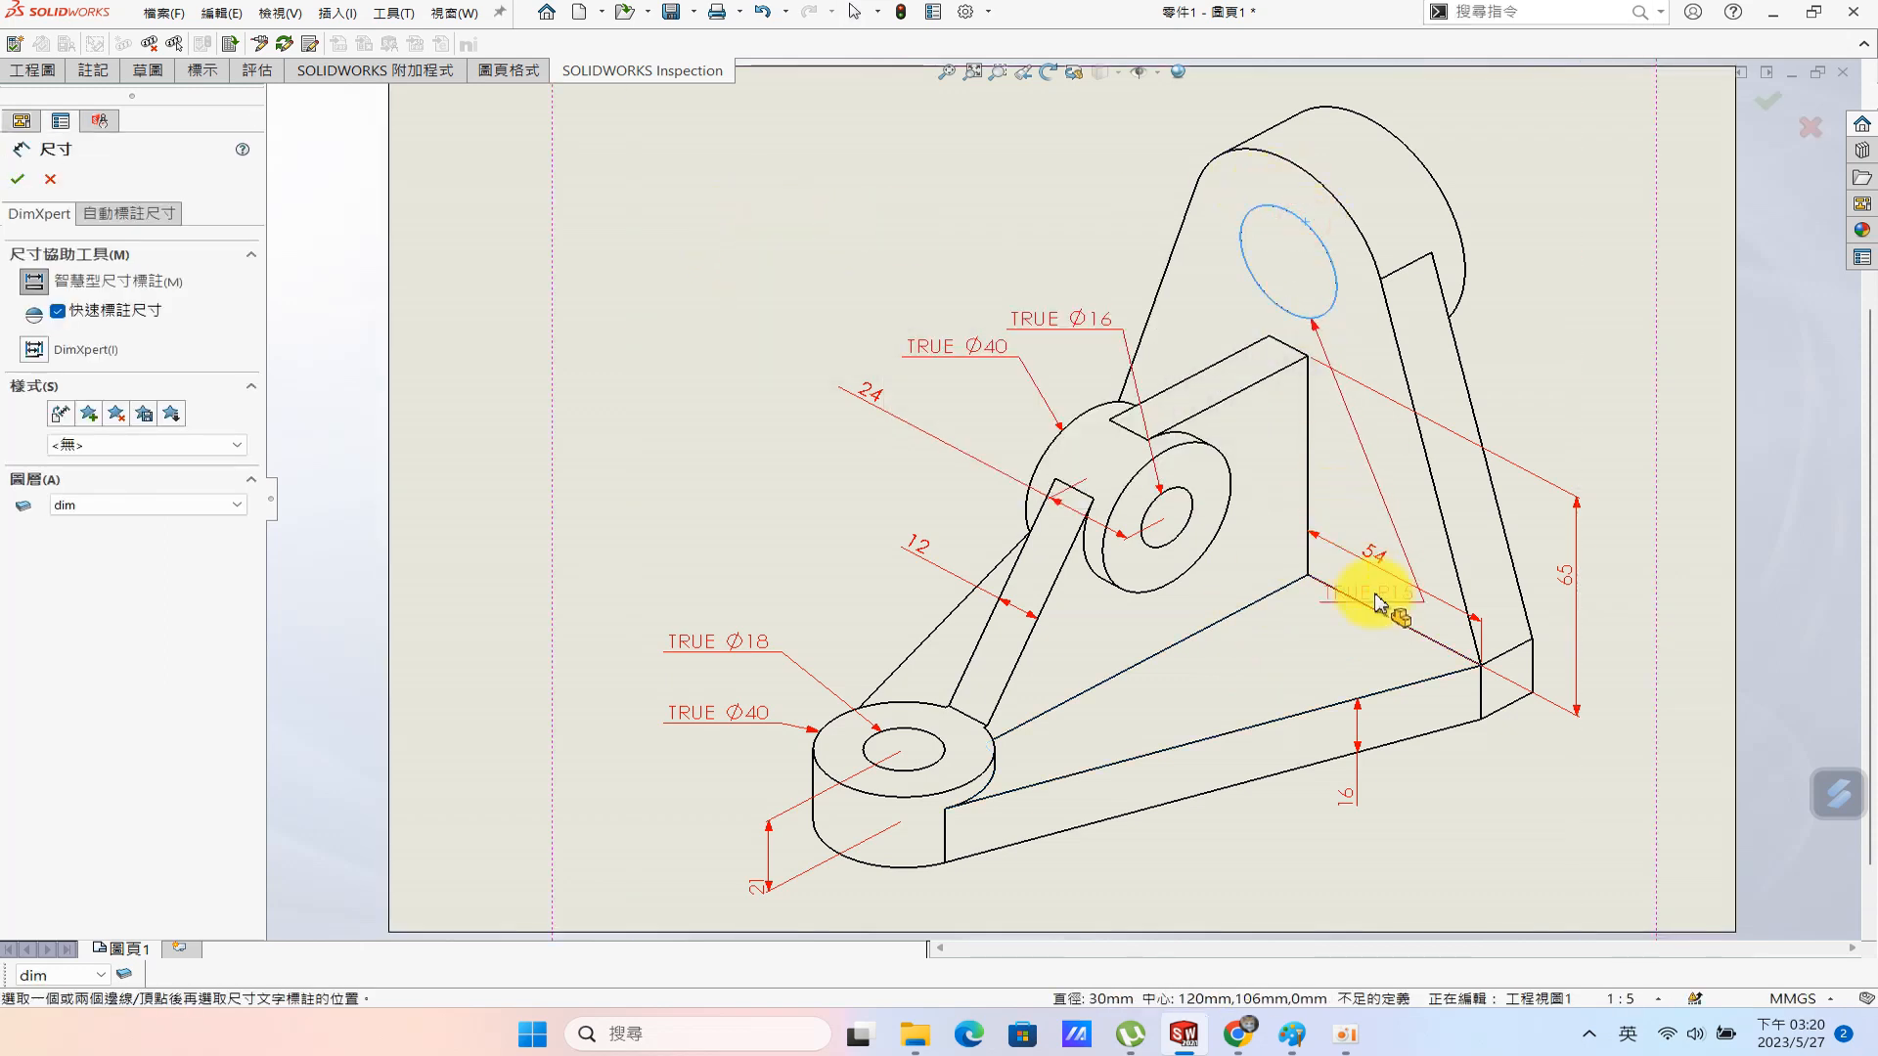
left_click(1229, 627)
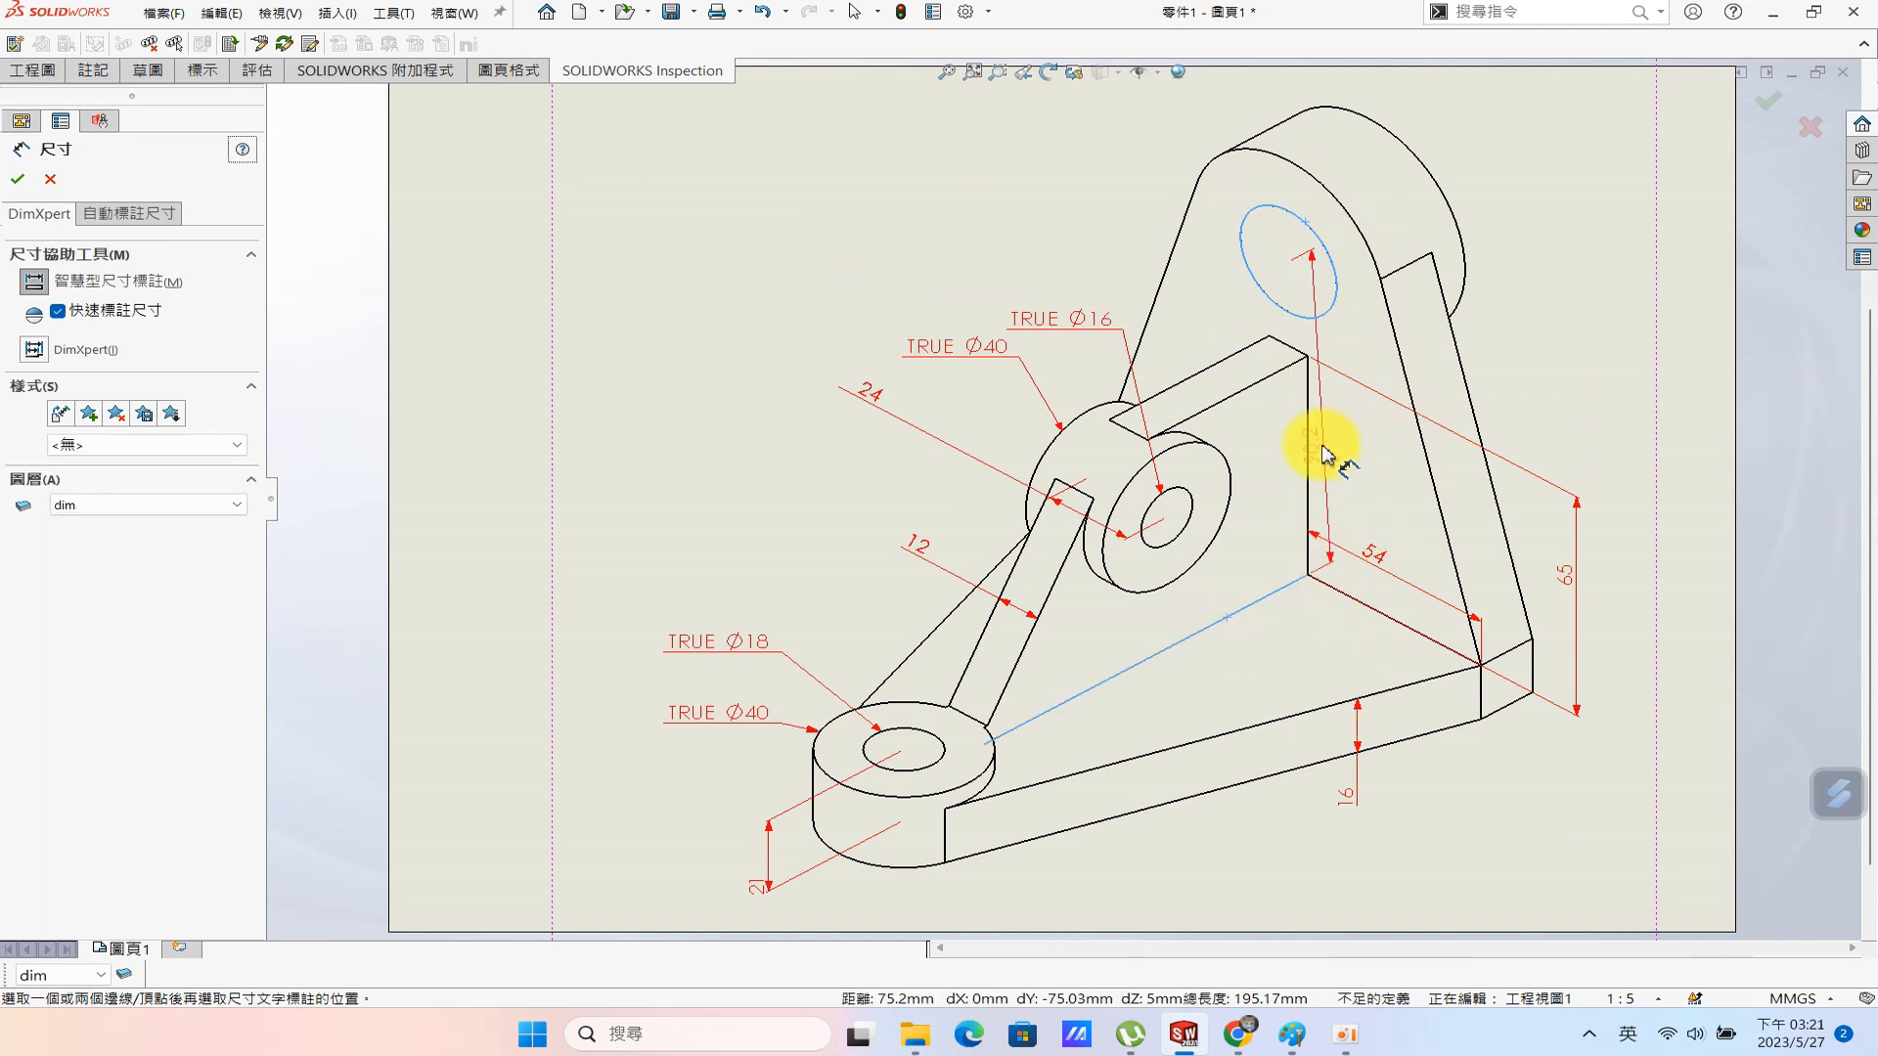
key("Escape")
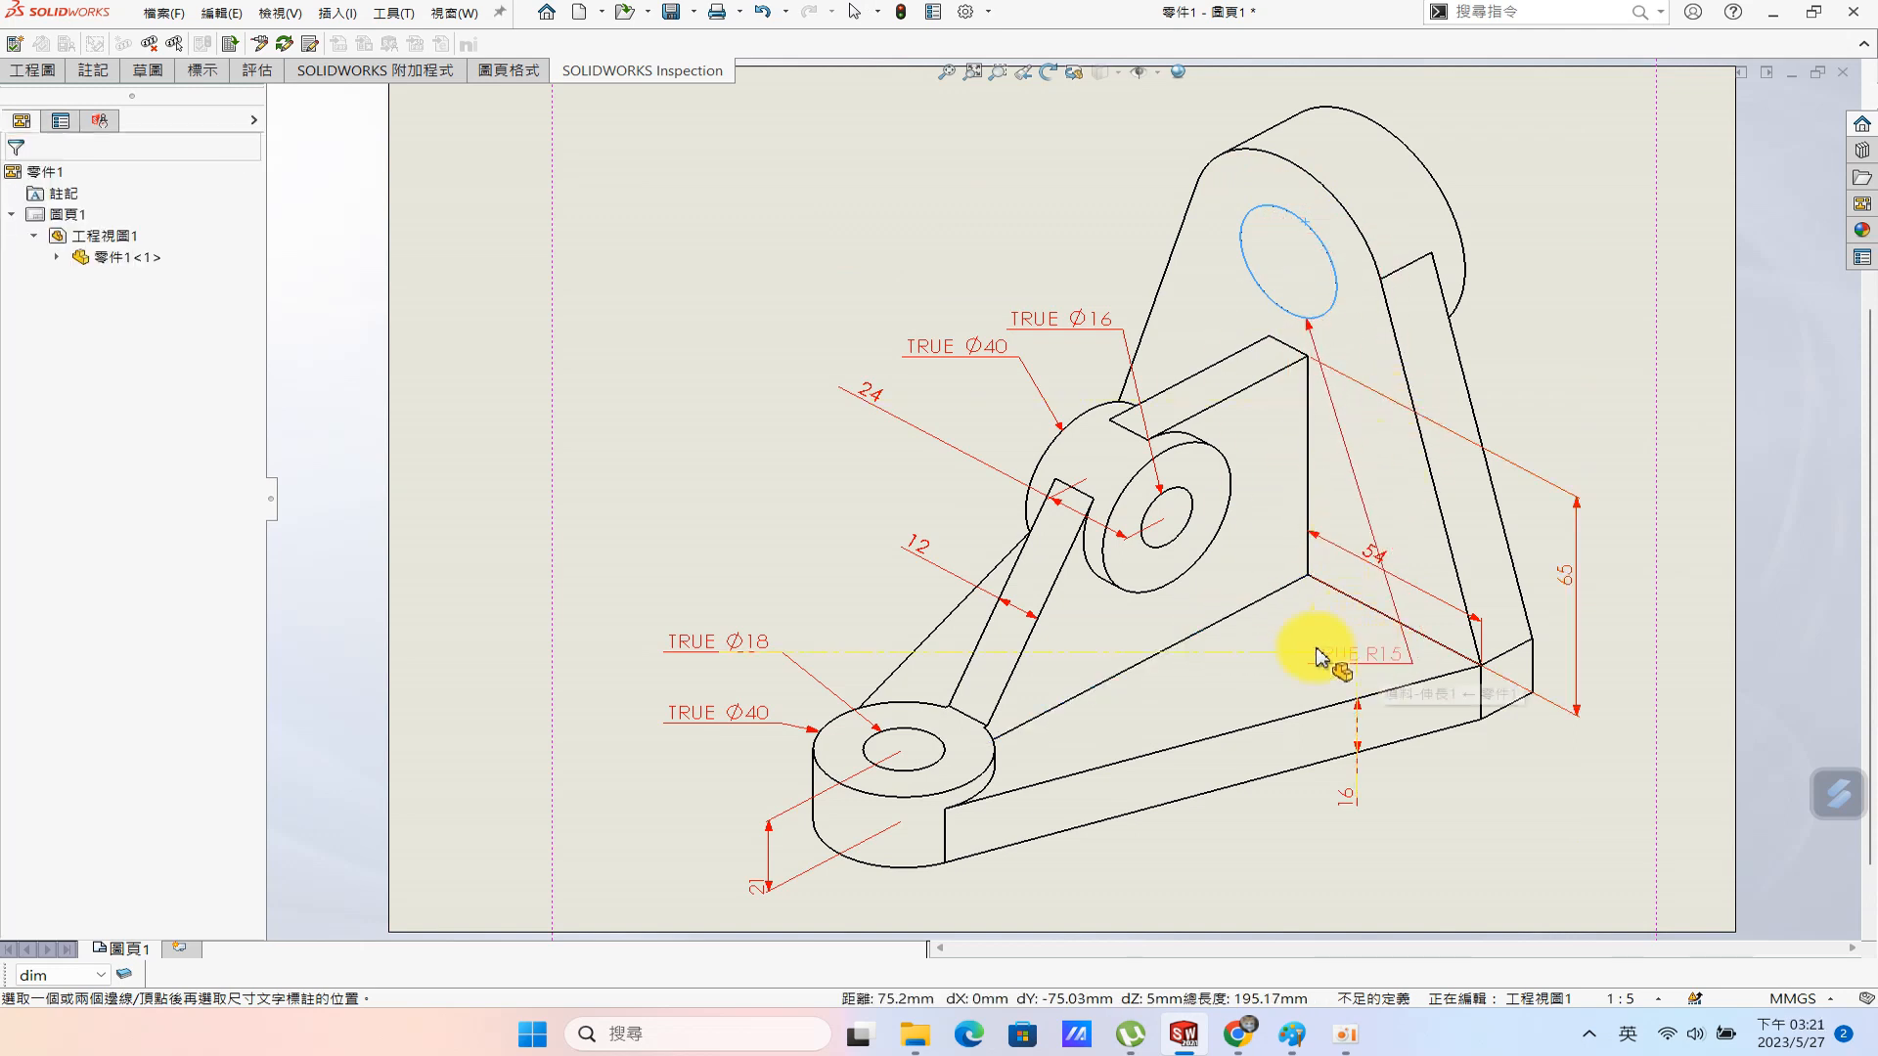
left_click(1162, 704)
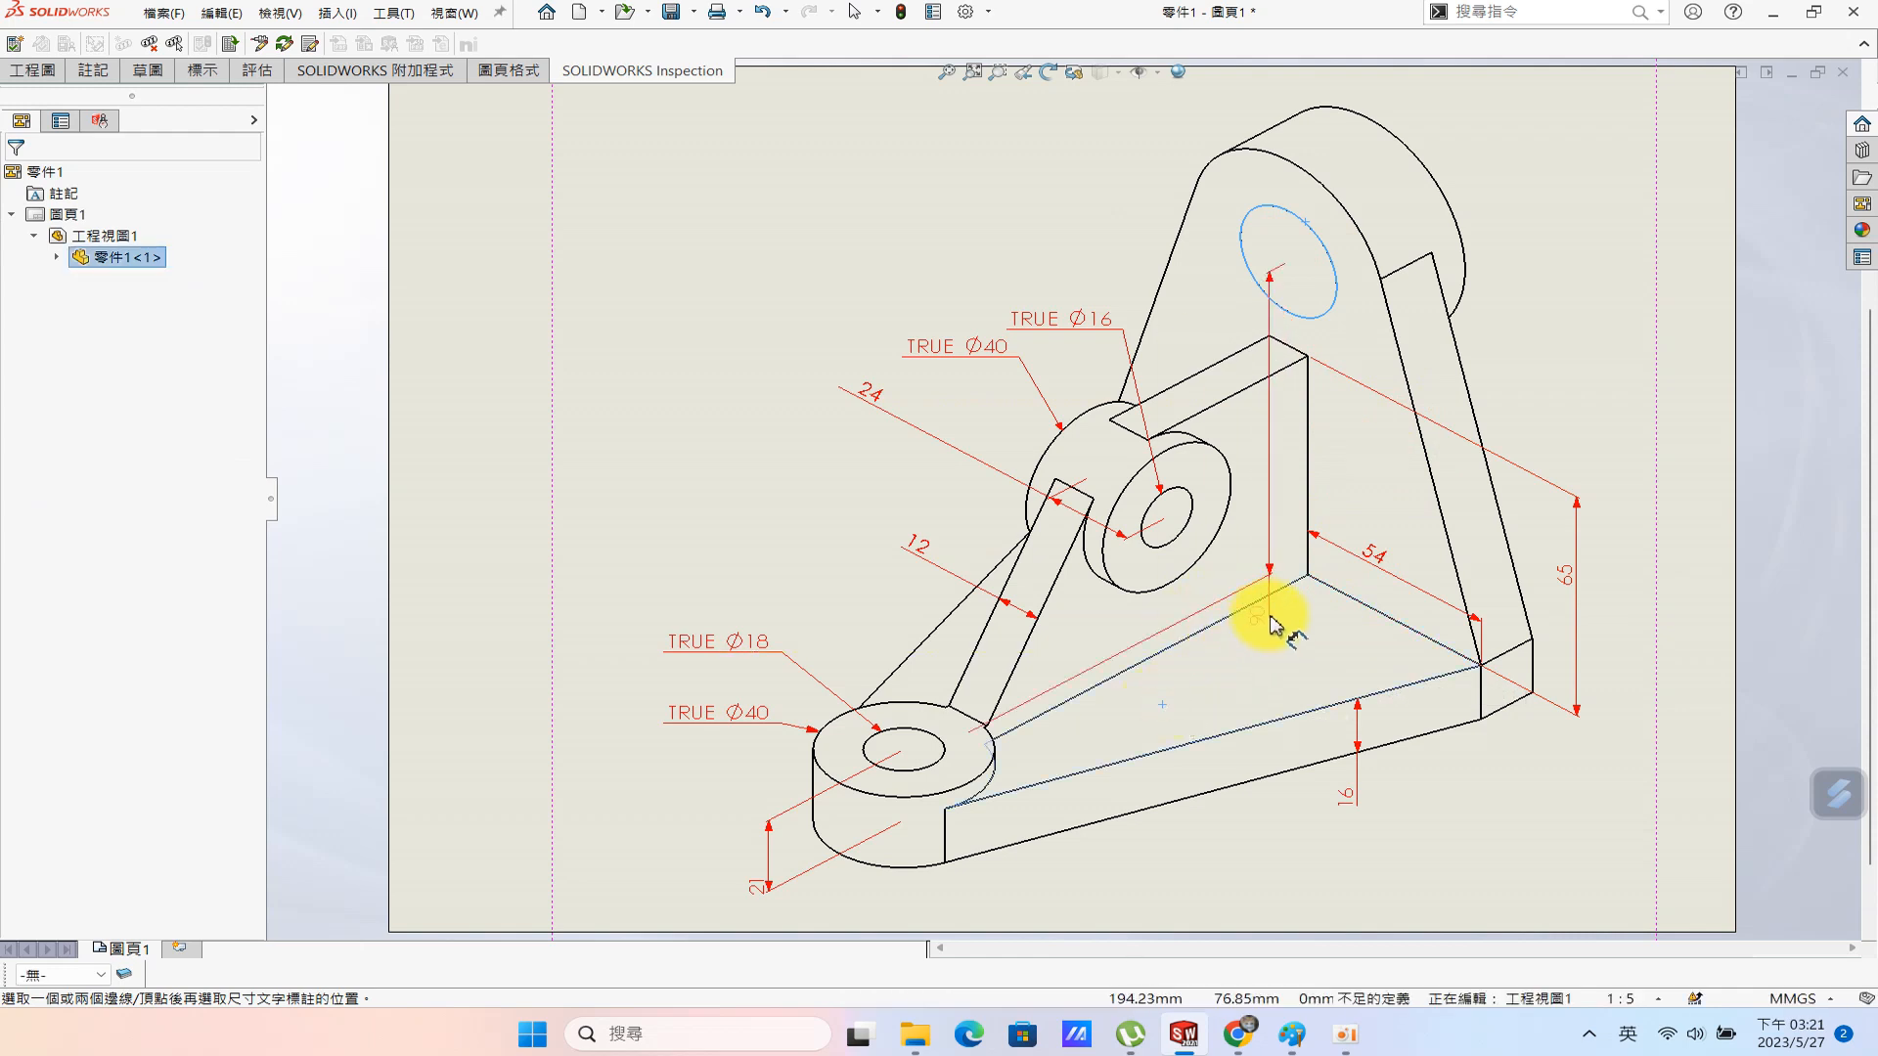
left_click(1578, 323)
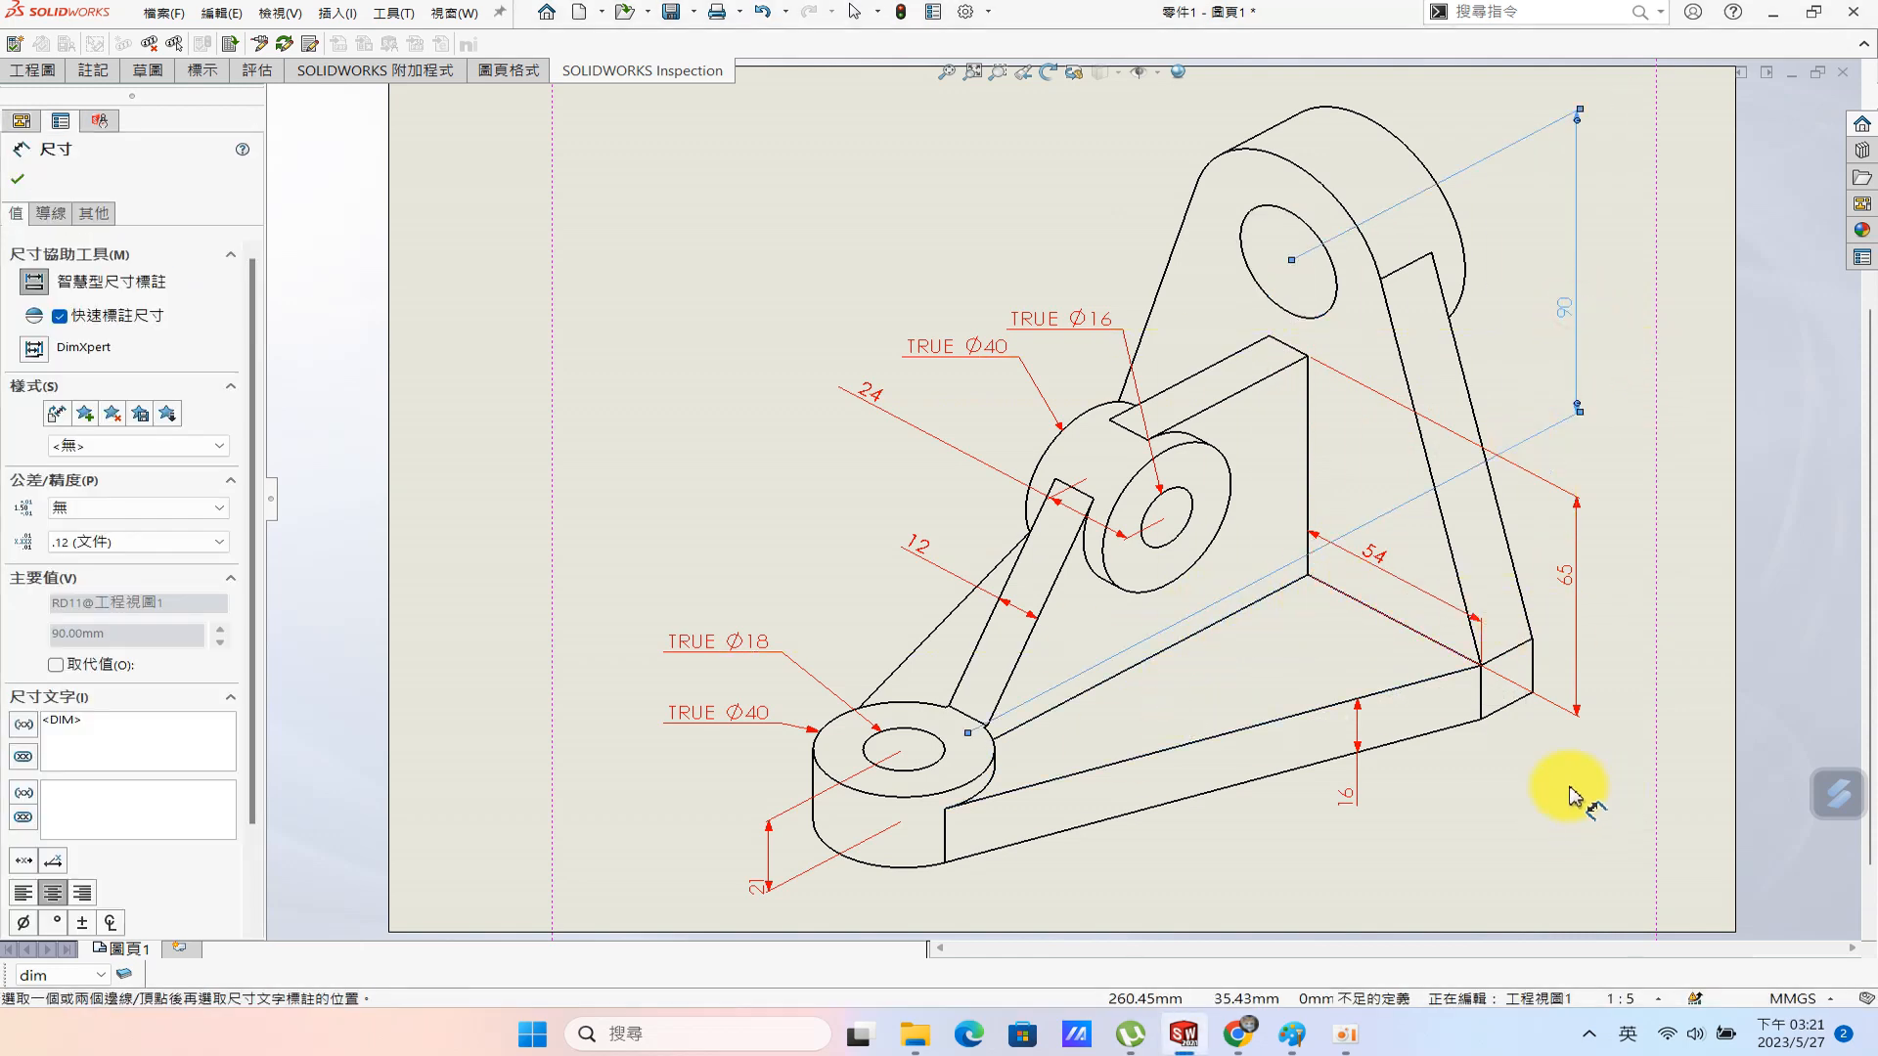
Dimension the height from the base plate's top face to the middle boss's hole, placing the text over the base plate.
left_click(1185, 858)
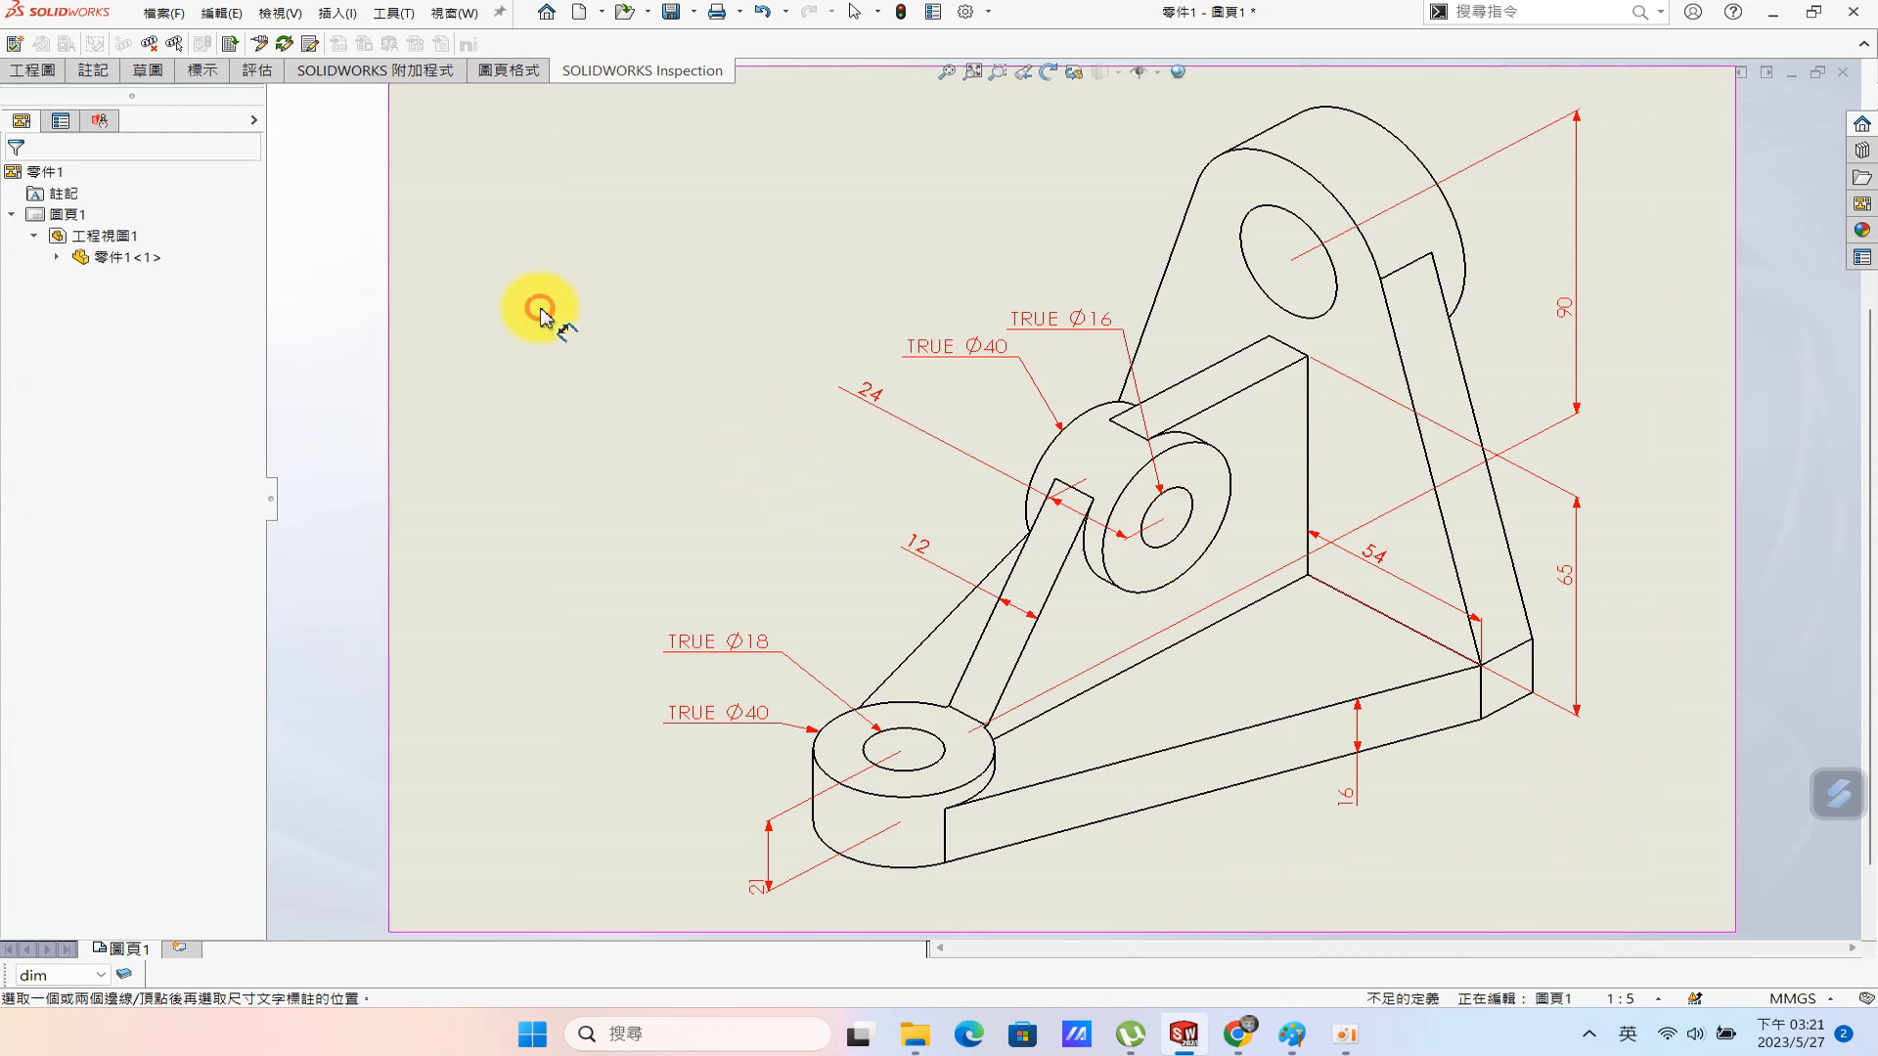
key("s")
left_click(522, 544)
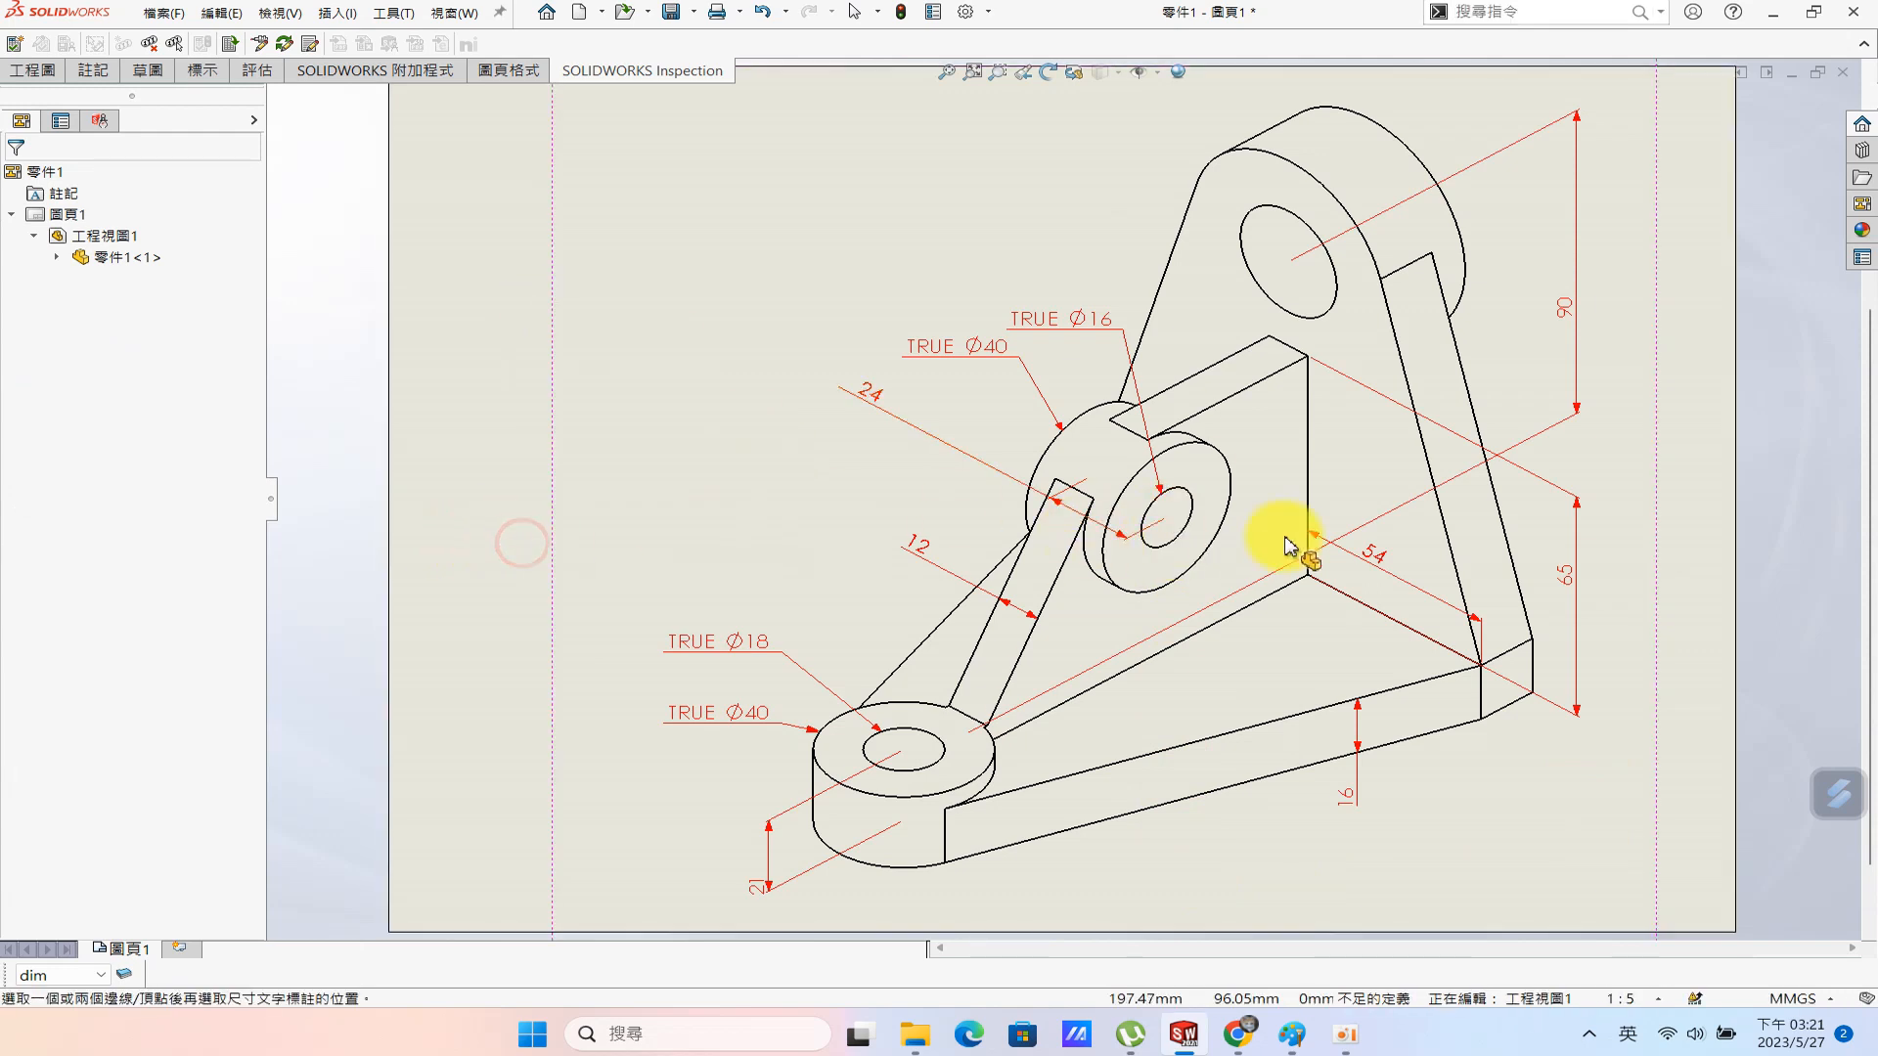
left_click(1179, 546)
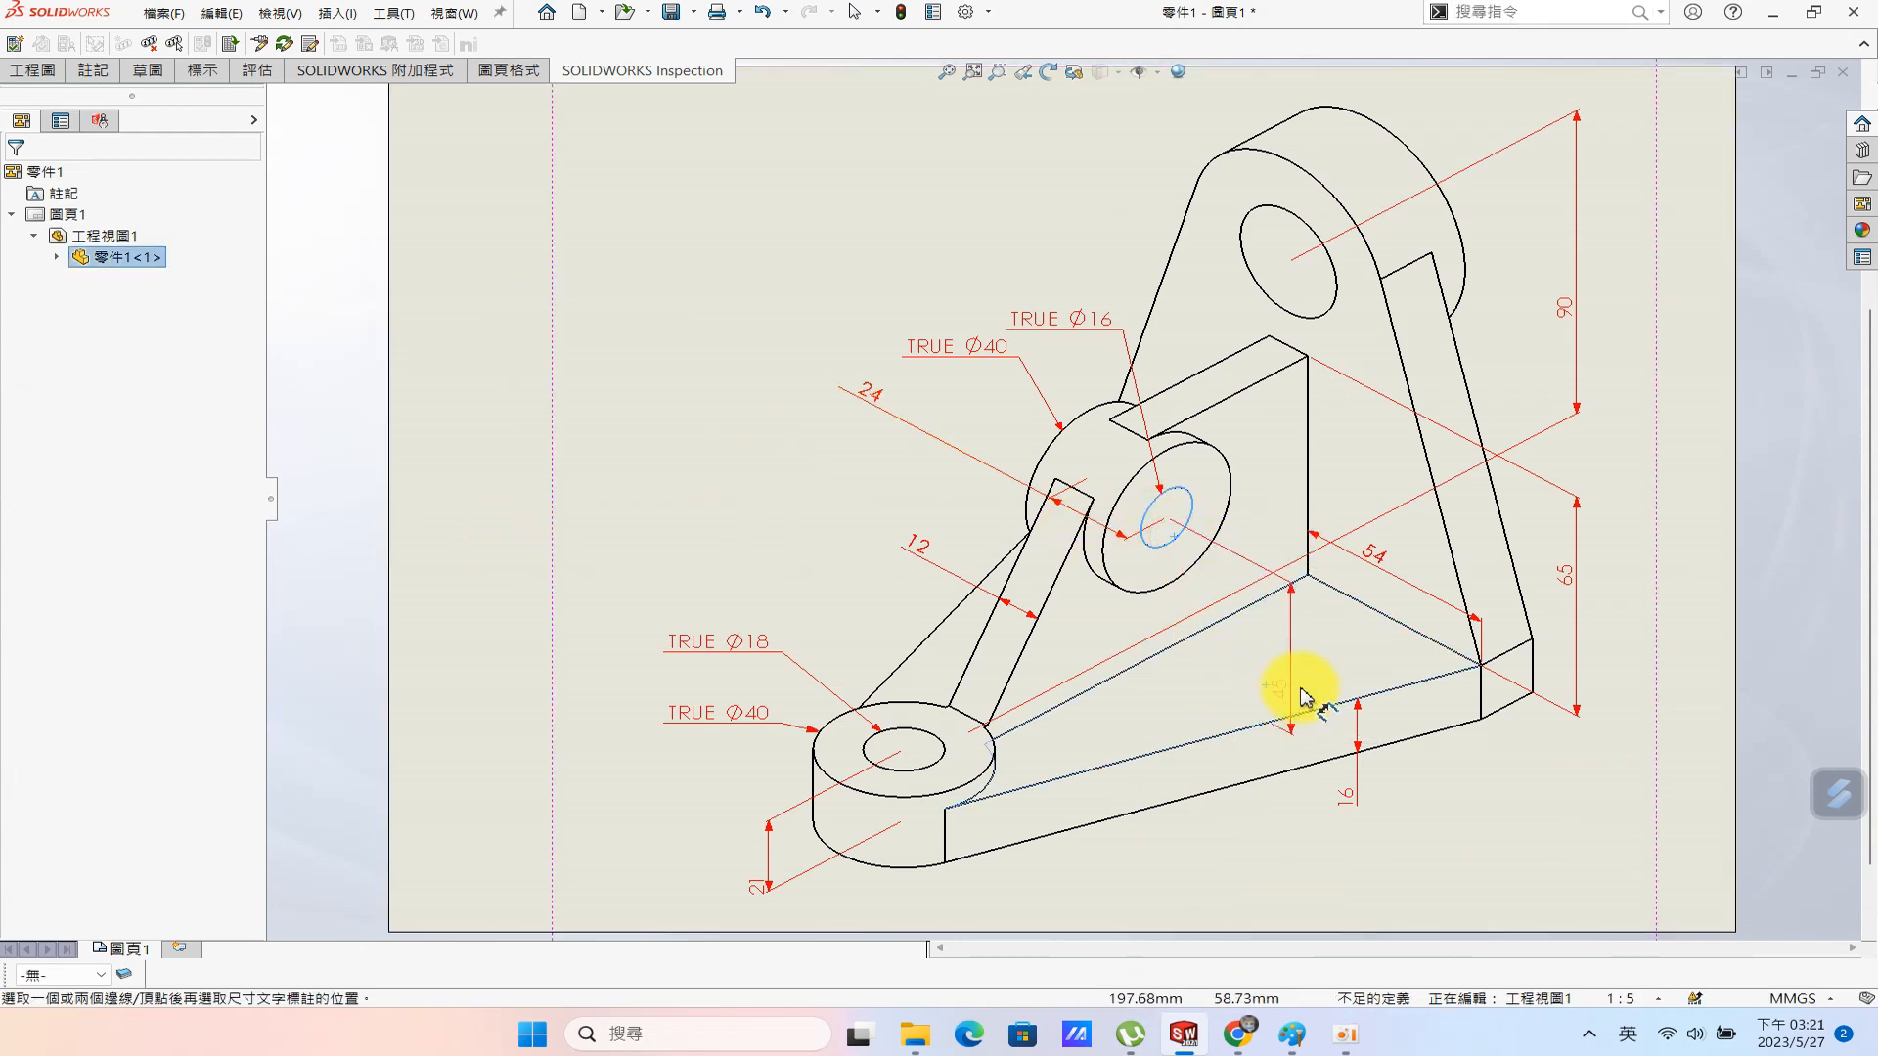
left_click(1306, 670)
key("Escape")
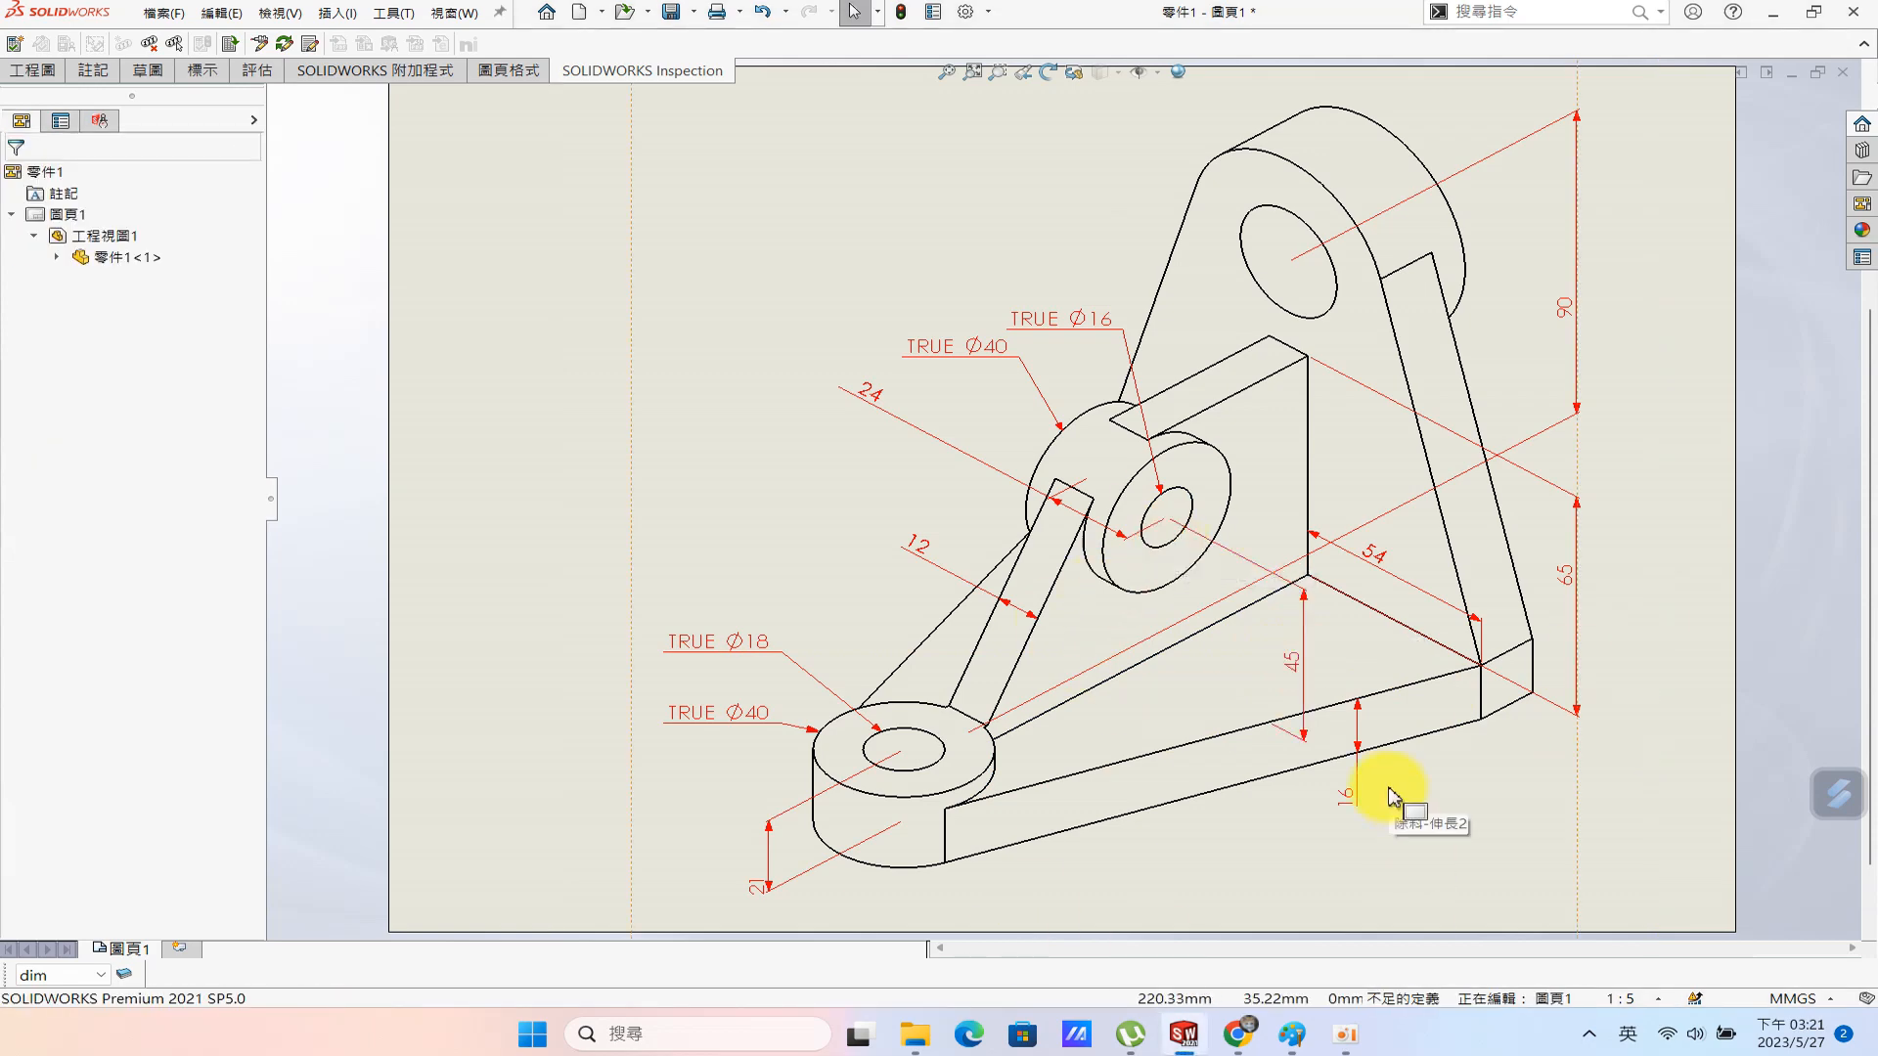
Check the reference drawing and dimension the tall plate's hole and its rounded front edge, placing both texts above the plate's head.
mouse_move(1308, 1032)
left_click(1289, 881)
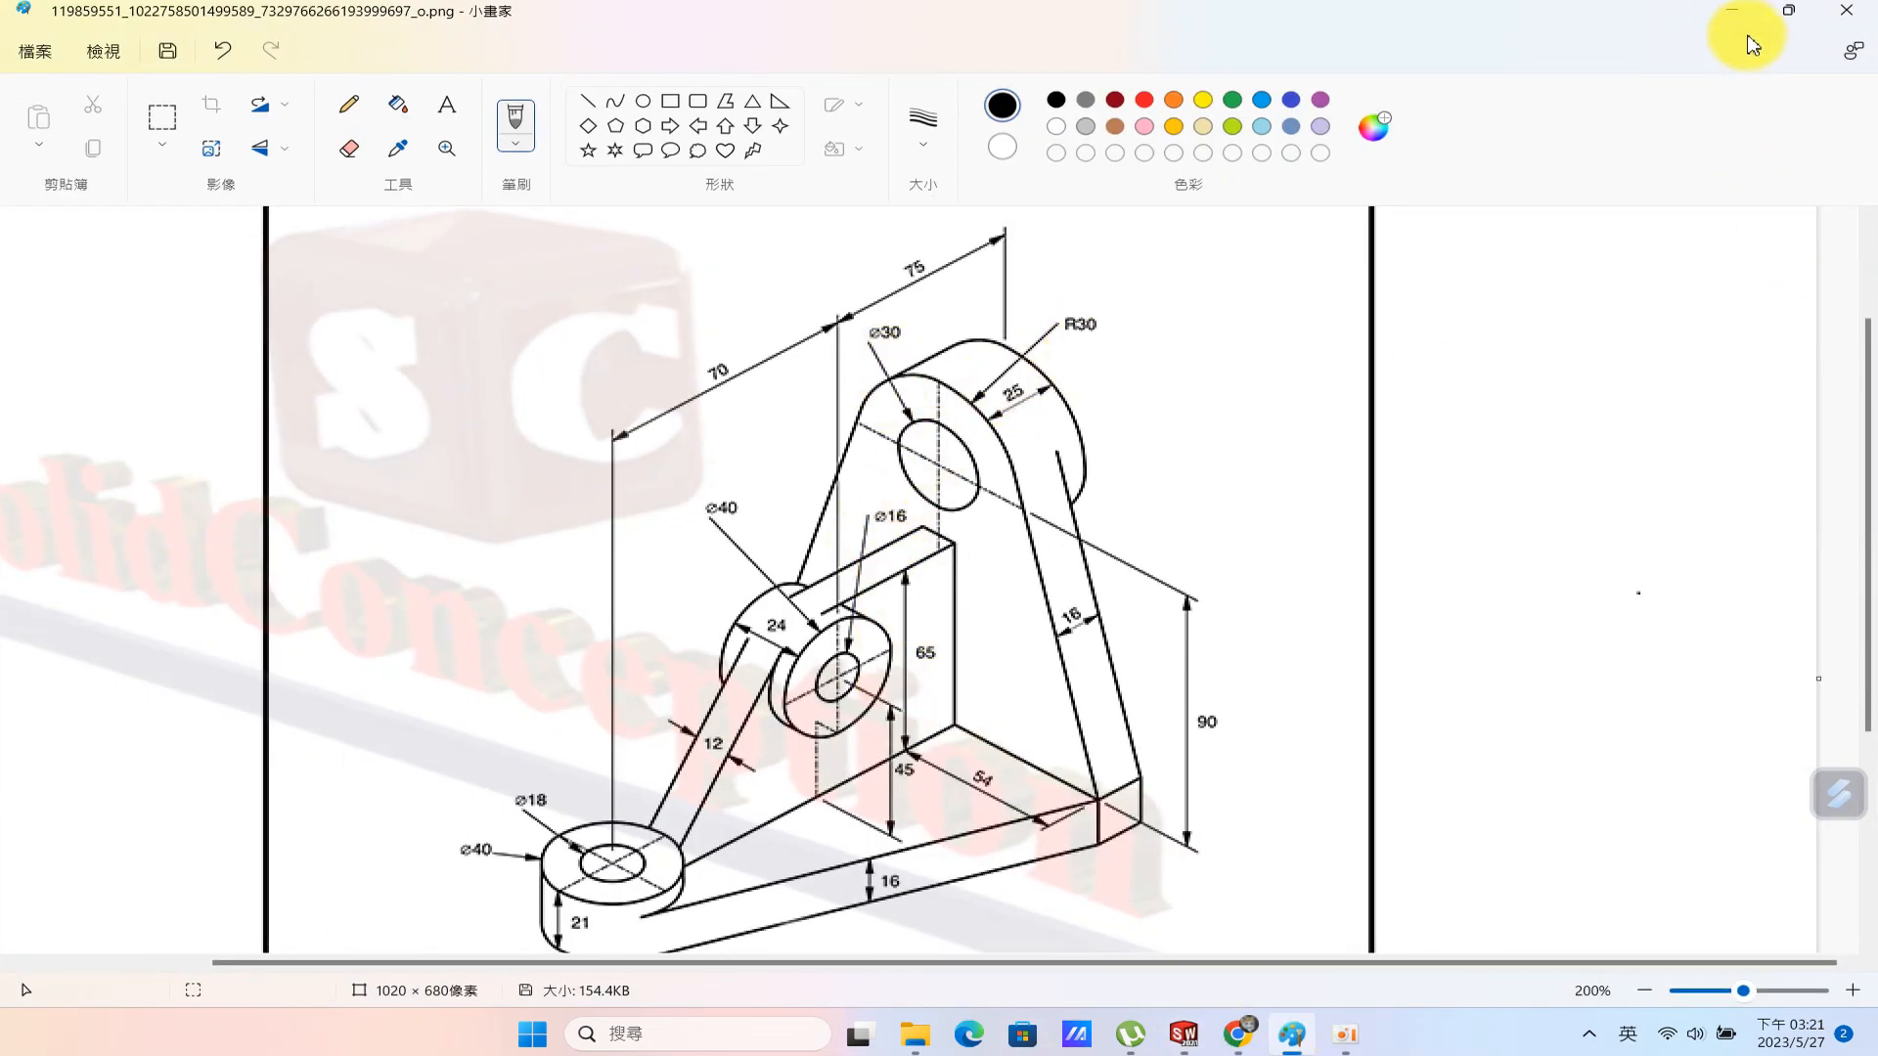
left_click(1734, 18)
scroll(1550, 418, "up", 2)
scroll(1257, 301, "down", 3)
left_click(1316, 509)
left_click(1316, 510)
left_click(1184, 406)
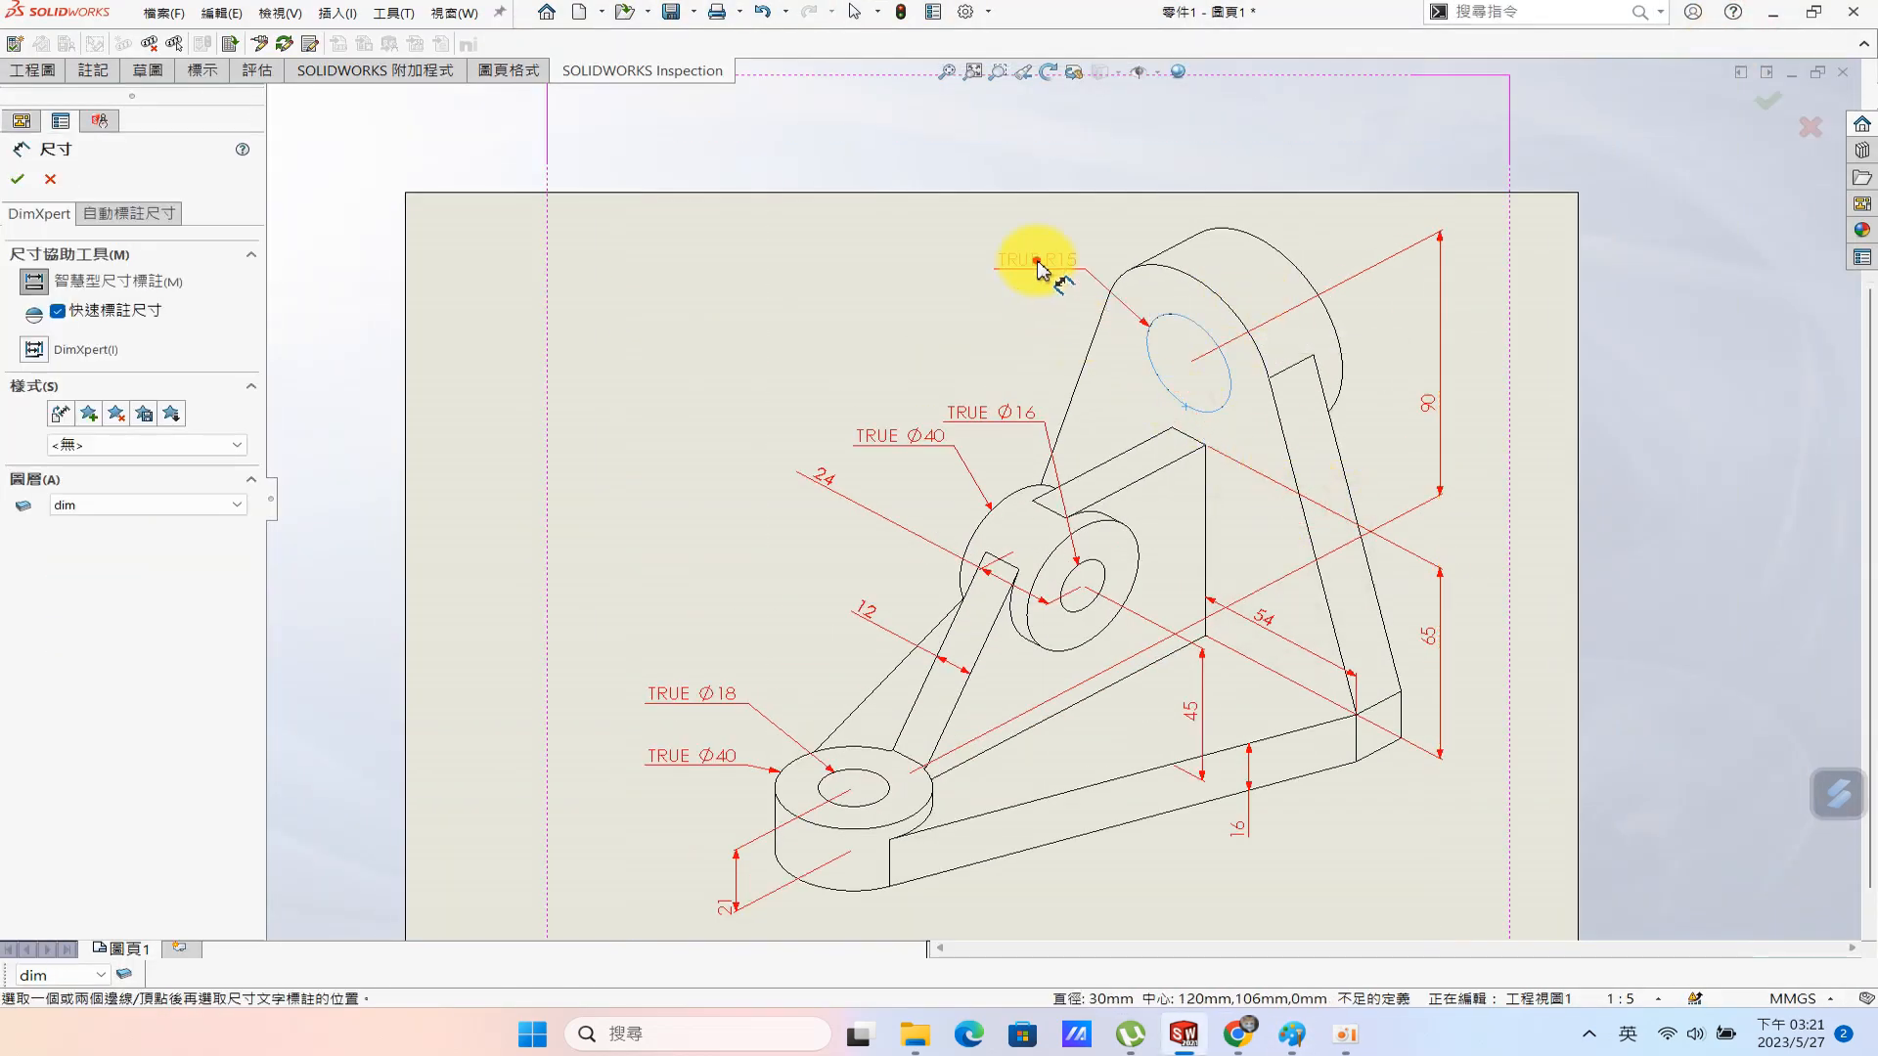
left_click(1039, 269)
left_click(1159, 259)
left_click(1111, 230)
Switch the tall plate hole's dimension from radius to diameter display.
left_click(1063, 284)
left_click(52, 213)
left_click(95, 348)
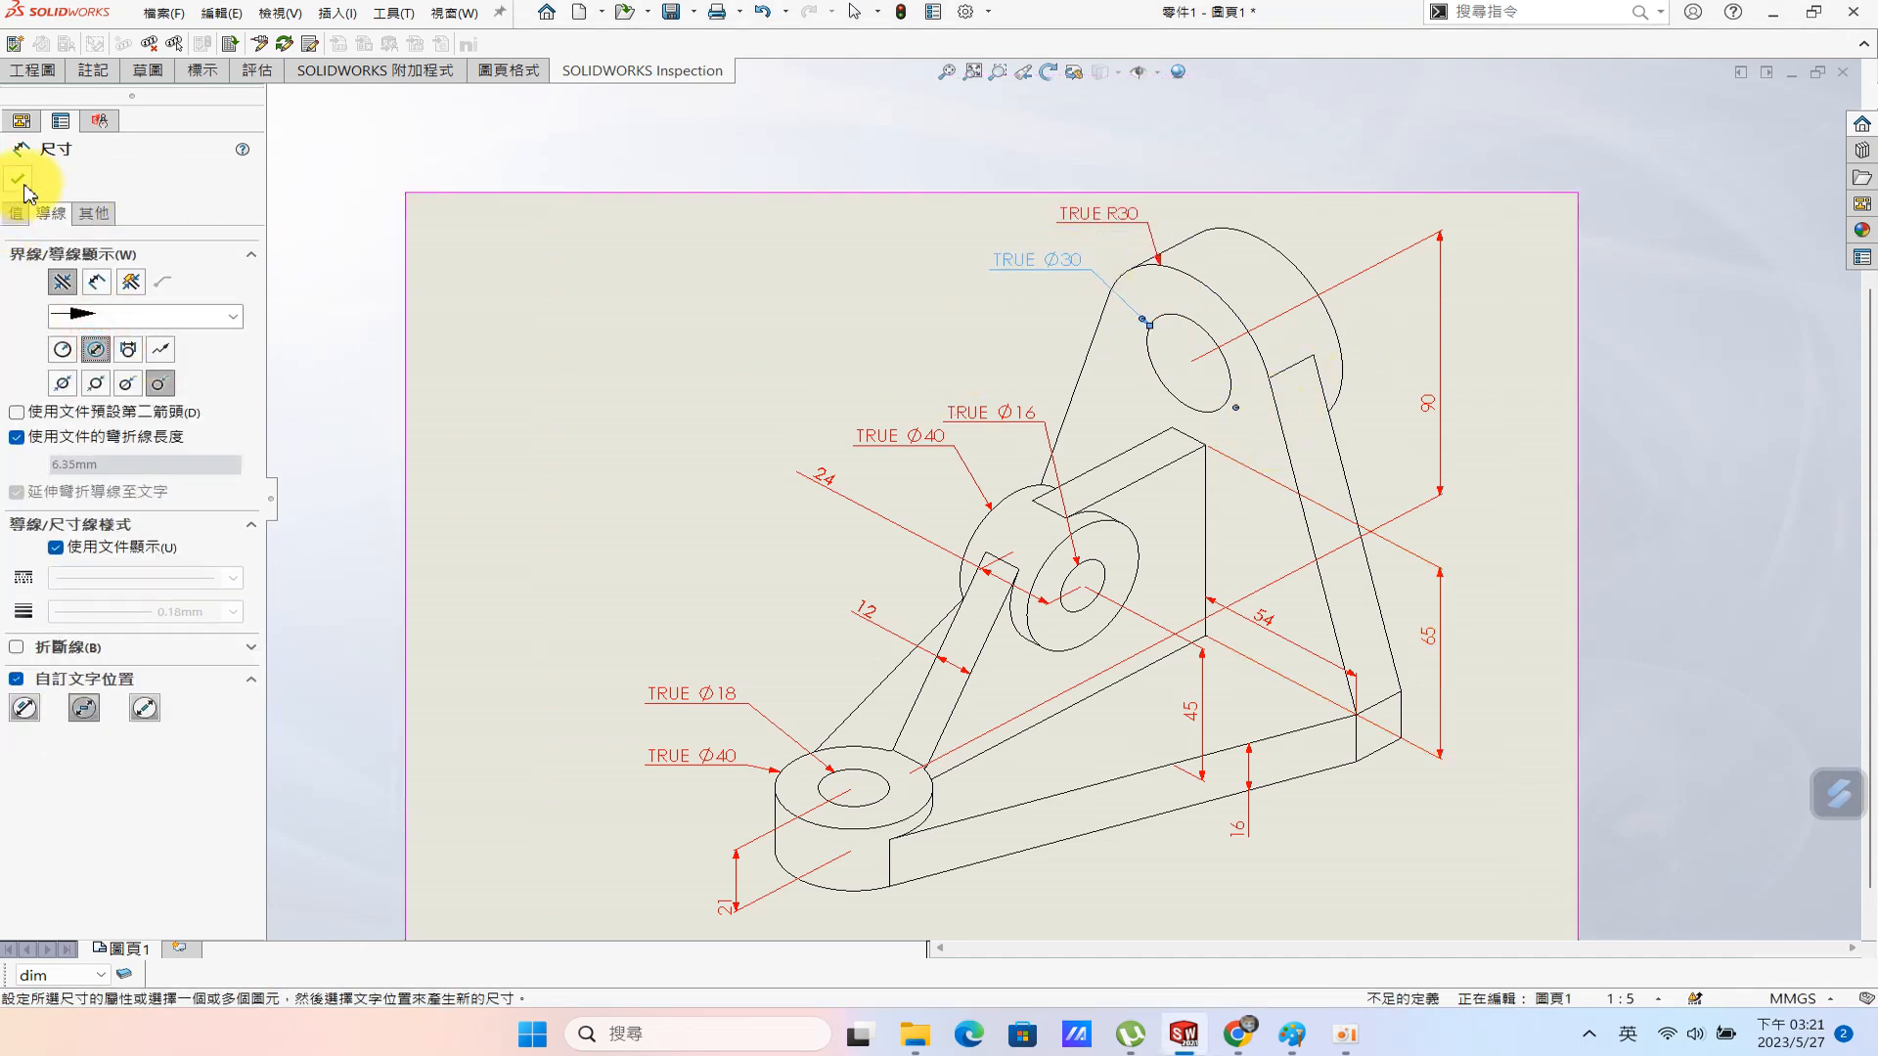
left_click(17, 178)
Dimension the thickness of the tall plate's rounded head between its front and rear arcs, placing the text beside the head.
left_click(1269, 509)
left_click(1292, 513)
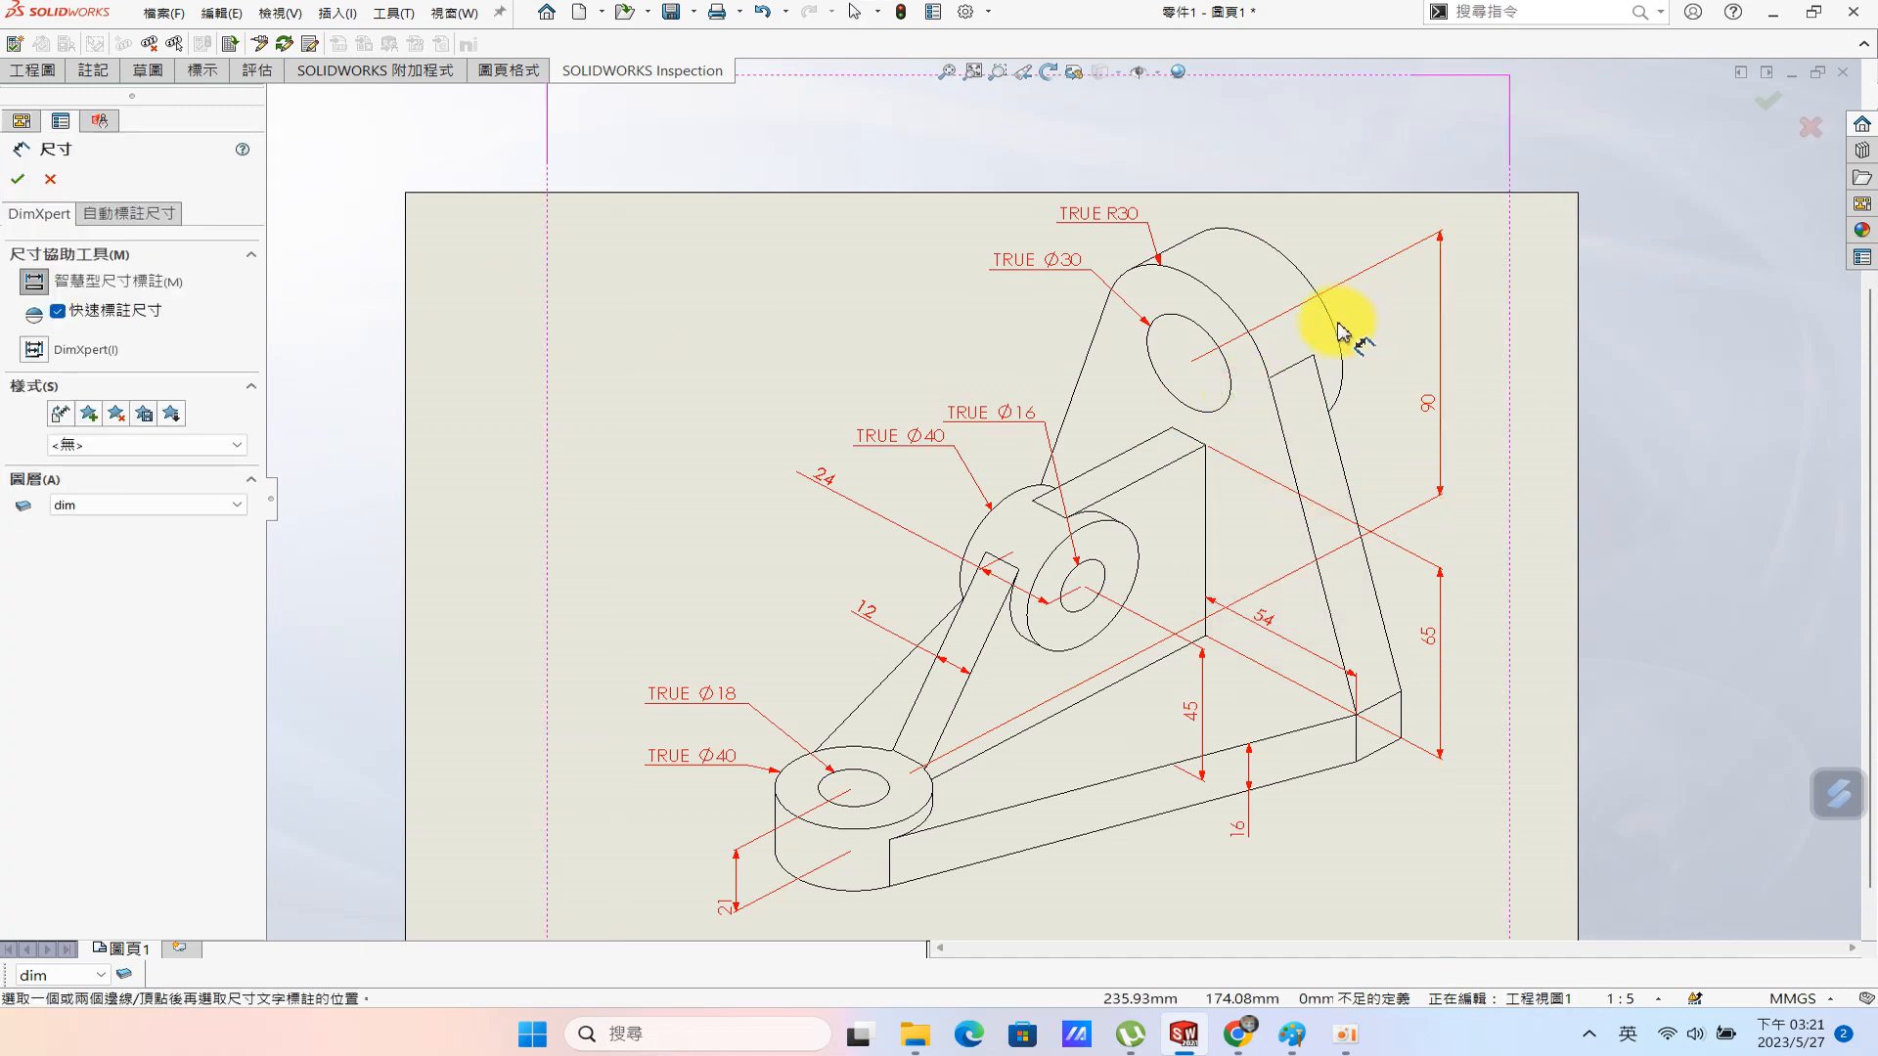
left_click(1297, 458)
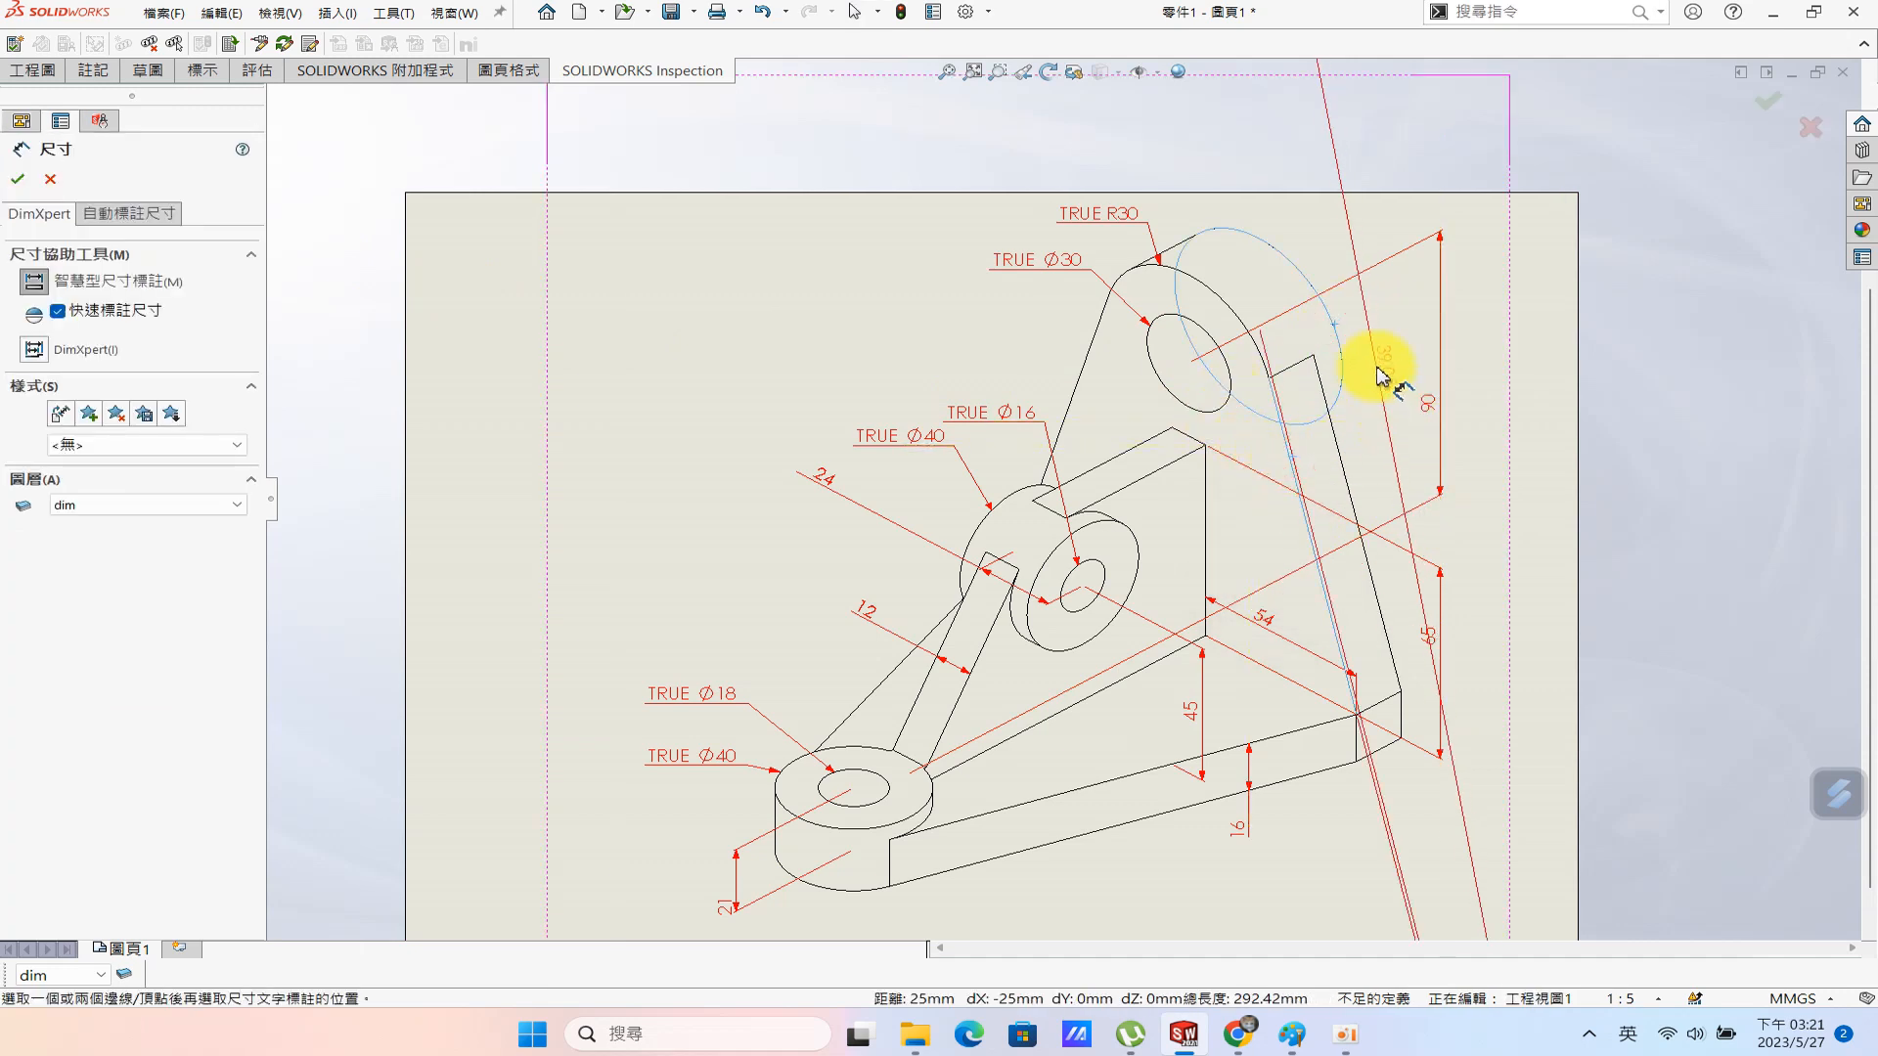
left_click(1156, 370)
left_click(1406, 375)
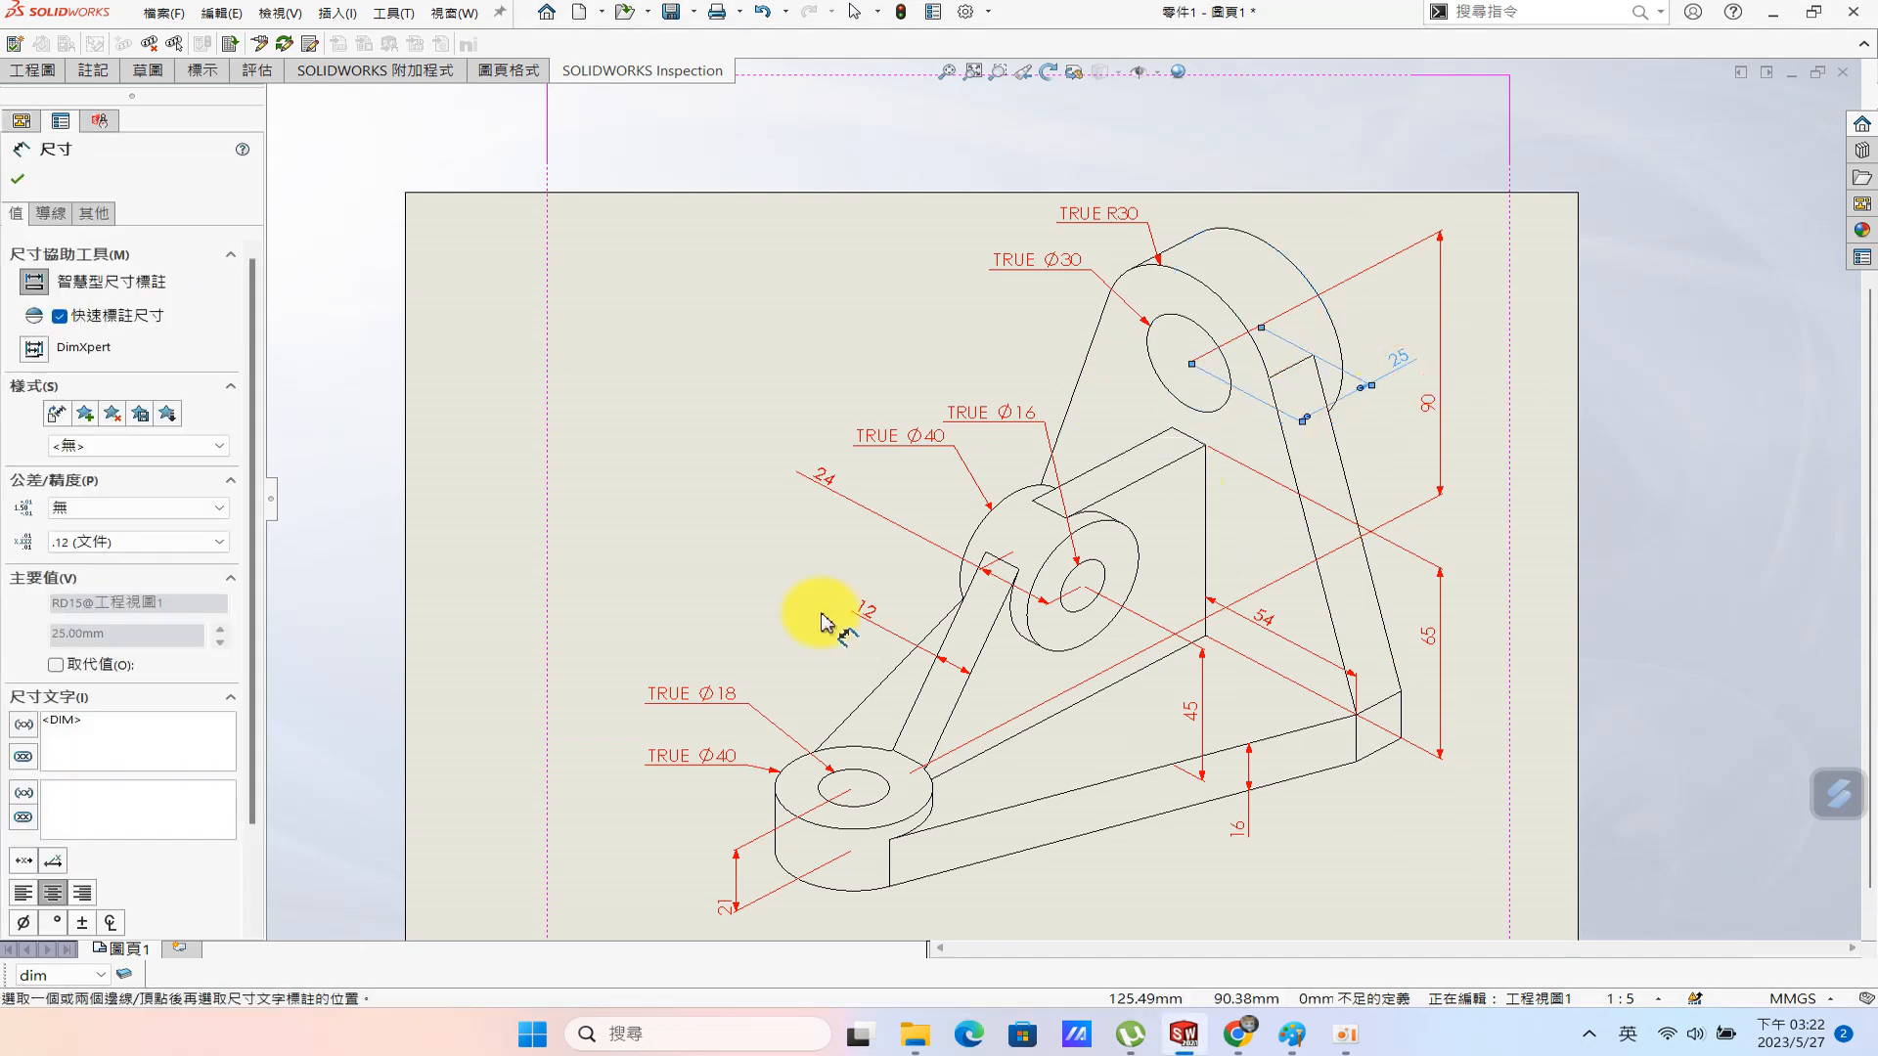
Check the reference drawing and try to dimension the distance from the middle boss's hole to the low round boss.
left_click(1291, 1034)
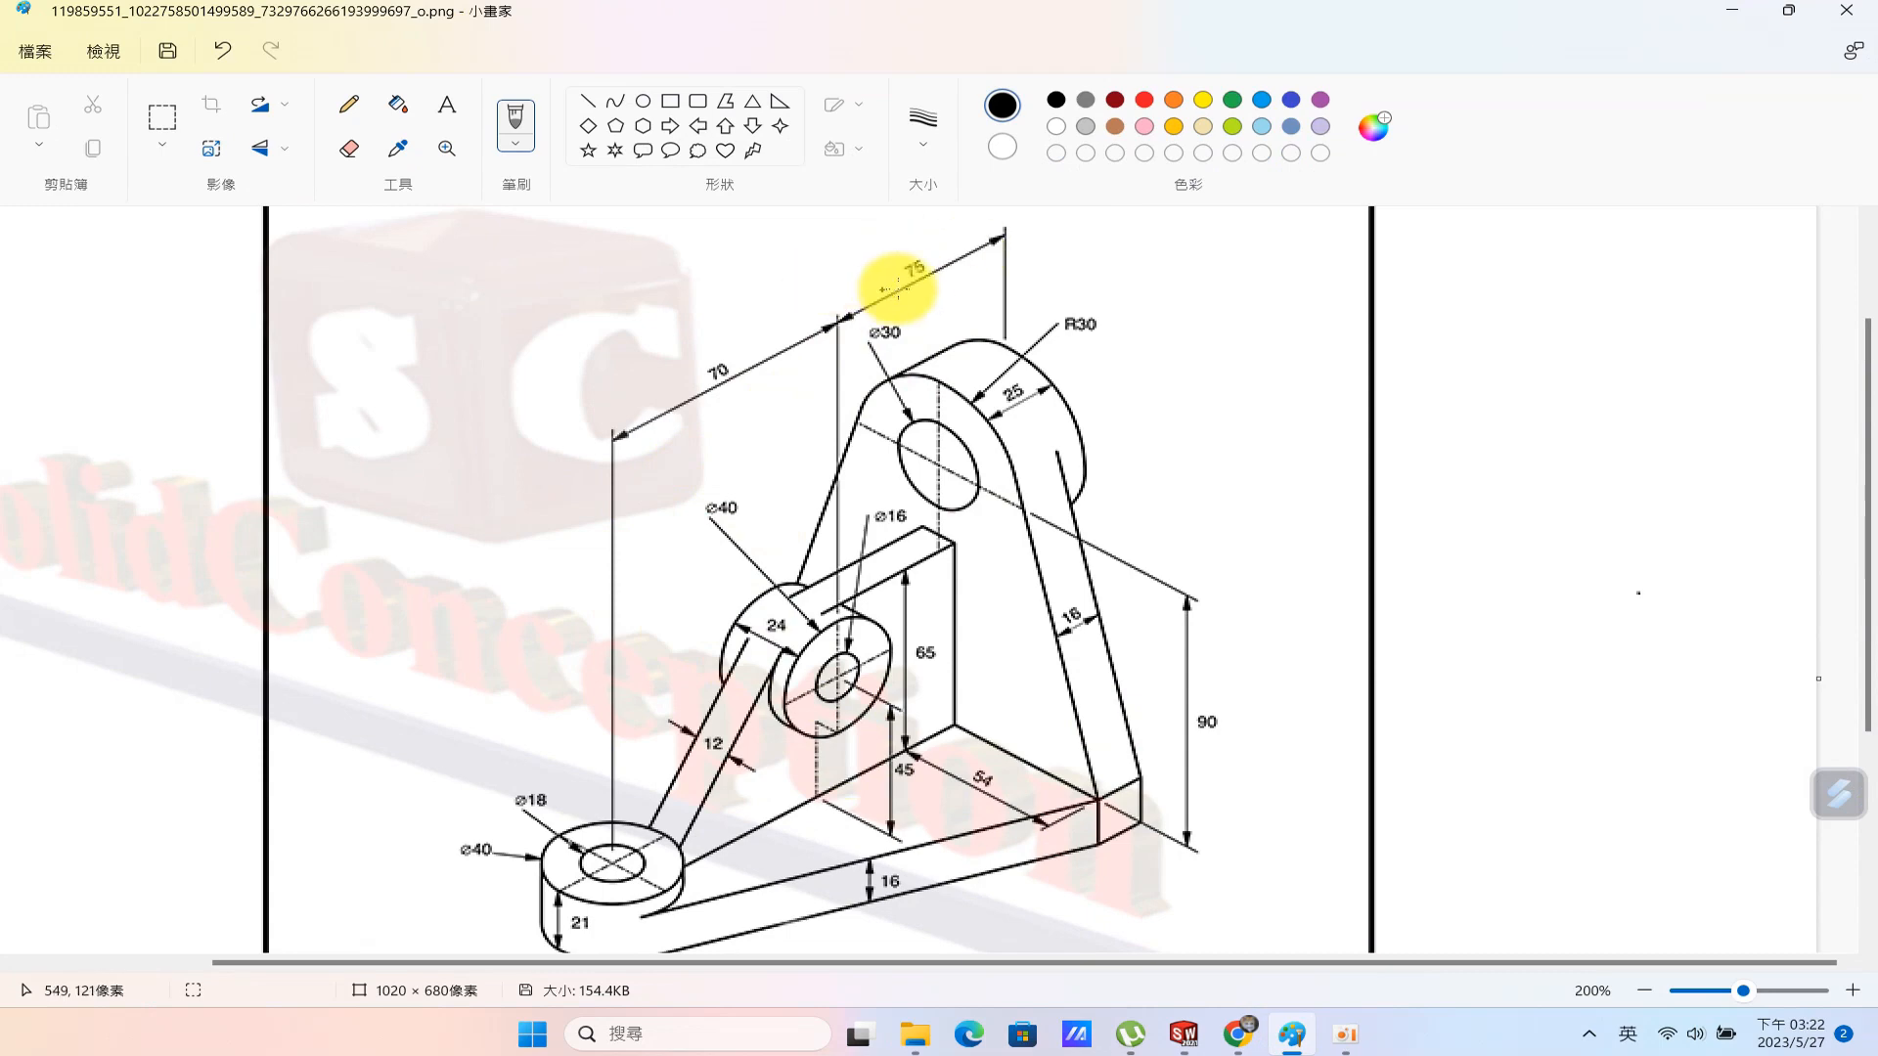
left_click(1737, 14)
left_click(647, 364)
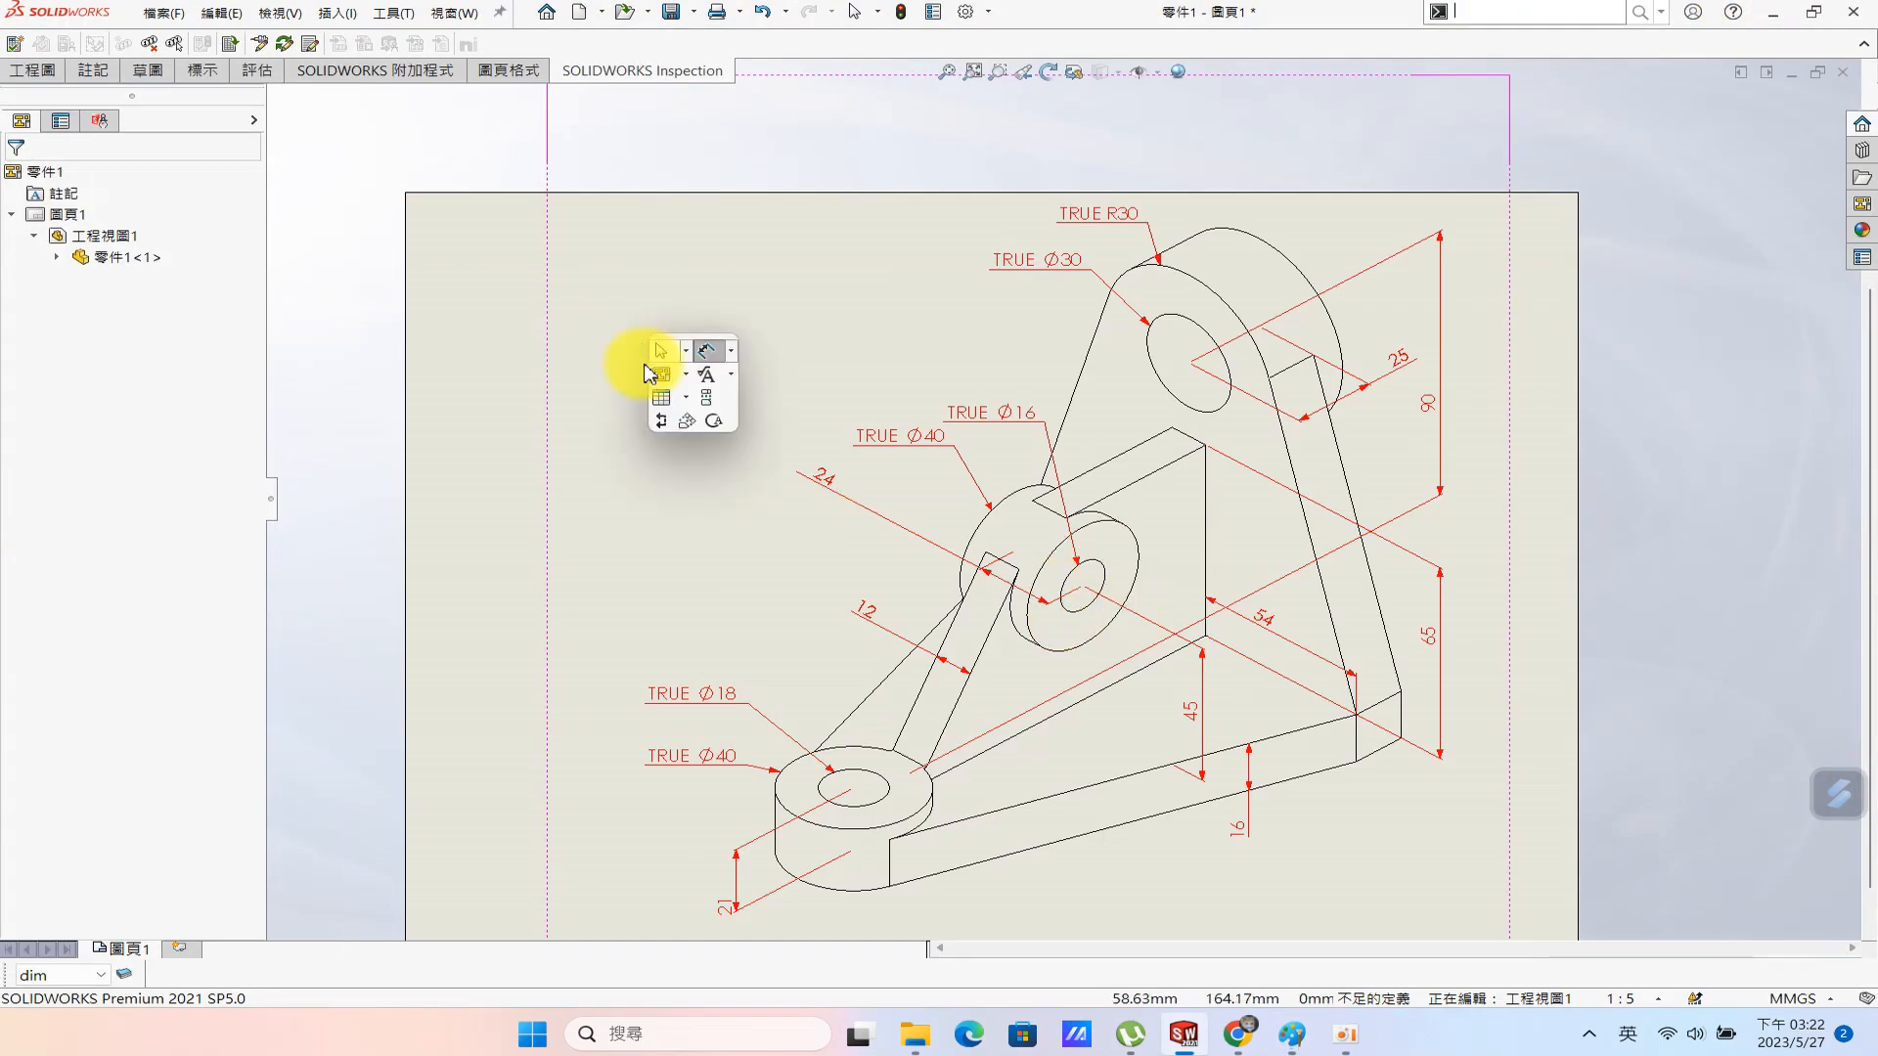
key("s")
left_click(685, 494)
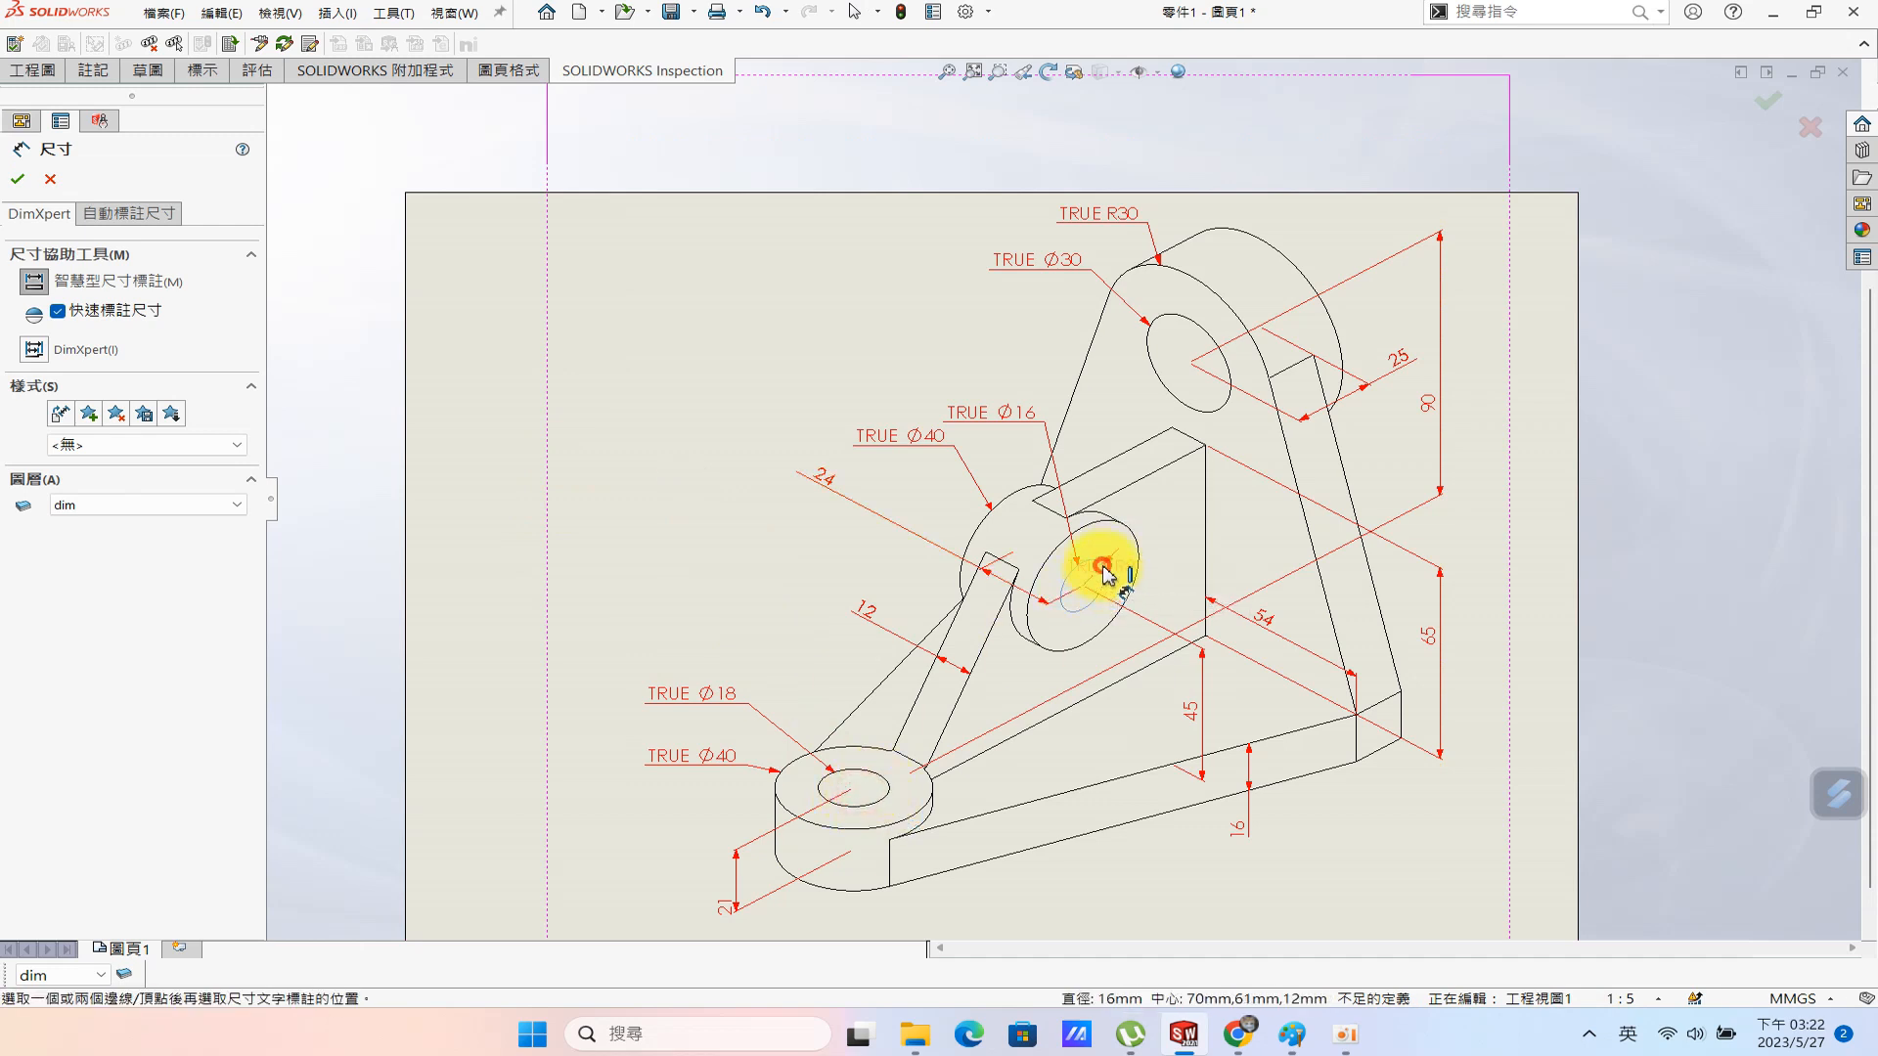
left_click(859, 806)
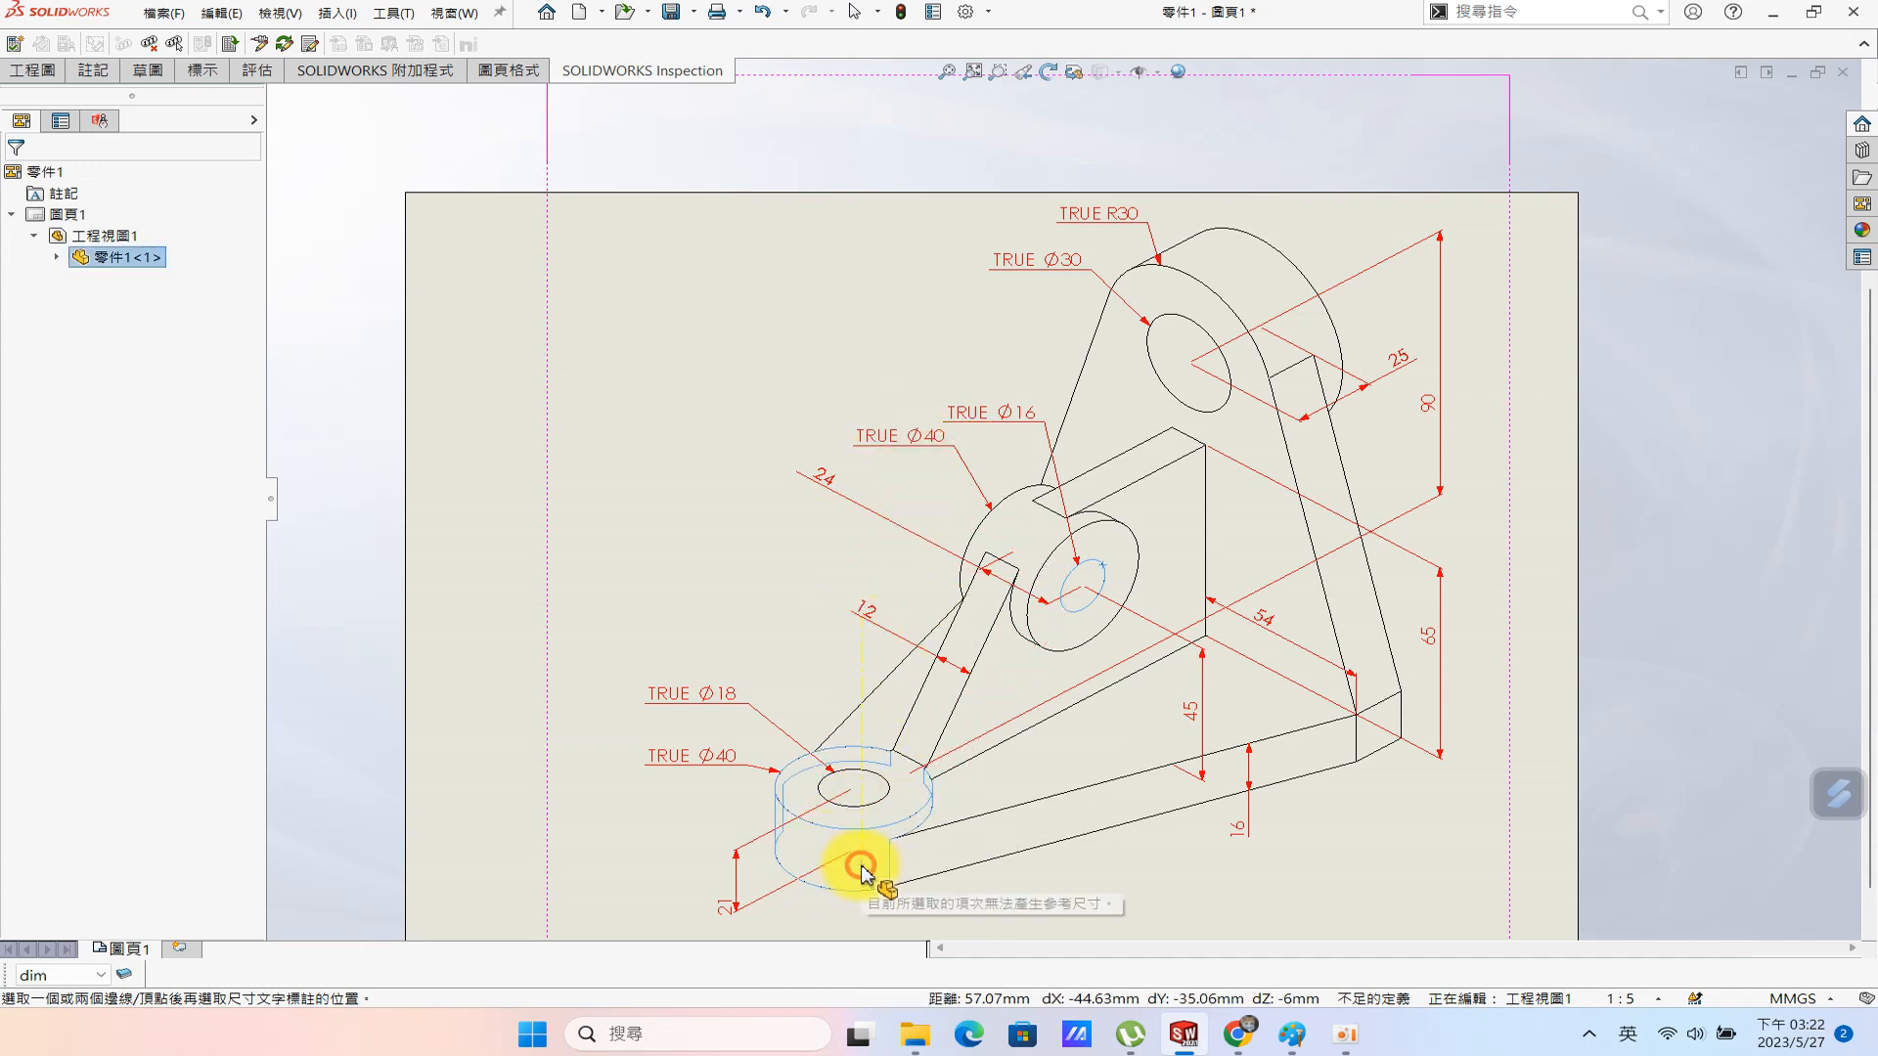
key("Escape")
Try to dimension the distance between the tall plate's rear arc and the middle boss's hole.
left_click(867, 424)
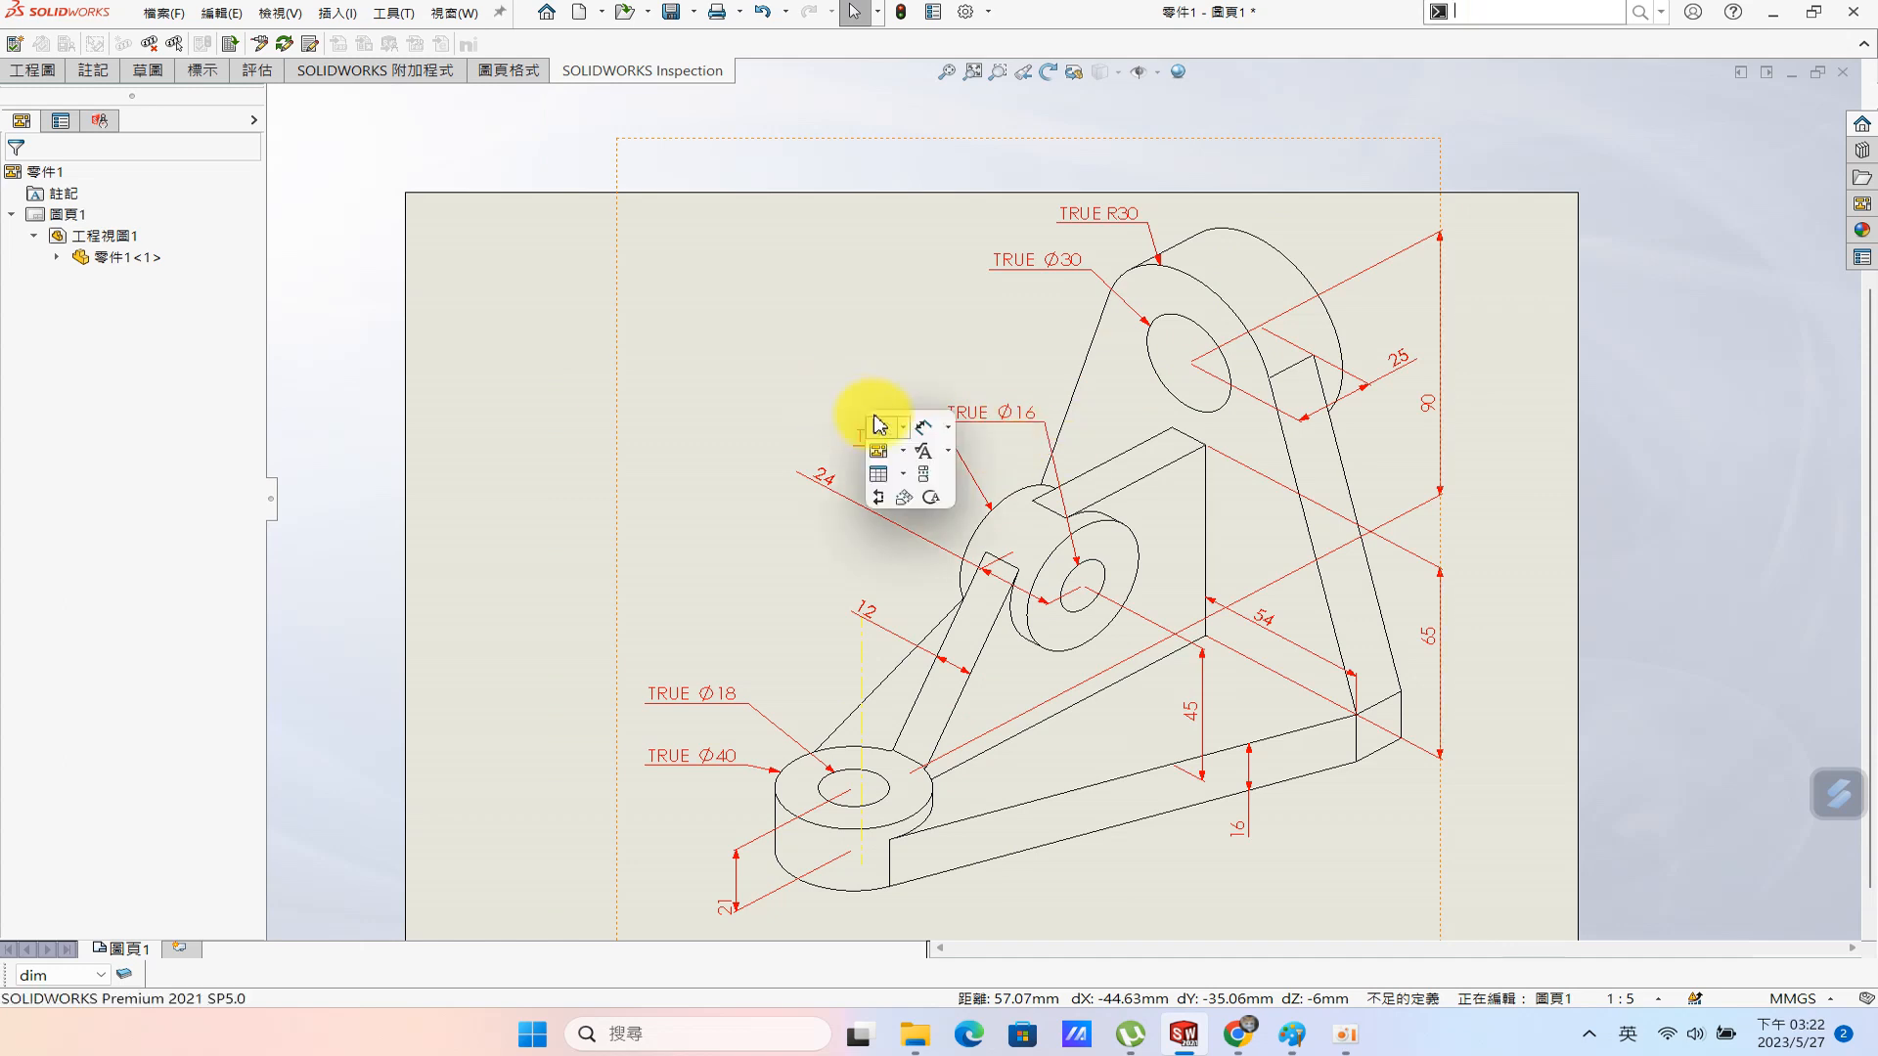
left_click(924, 427)
left_click(1306, 266)
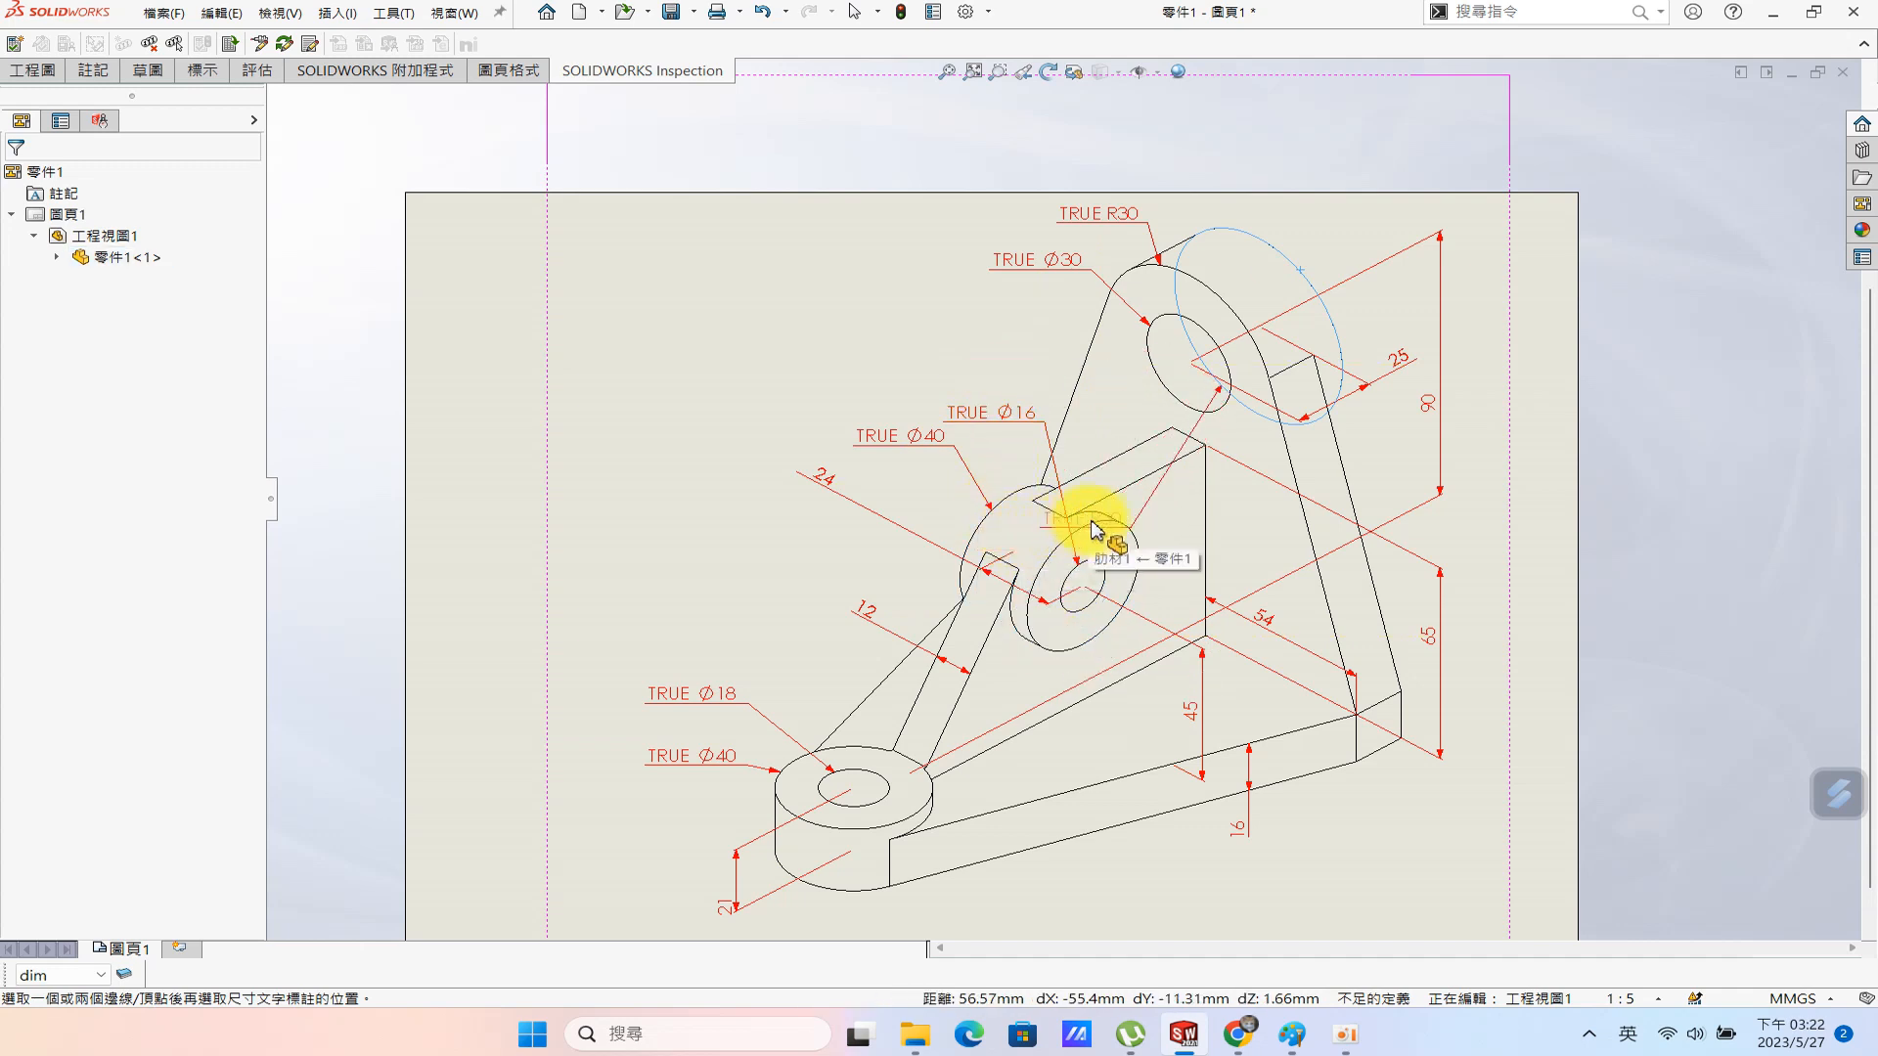
key("Escape")
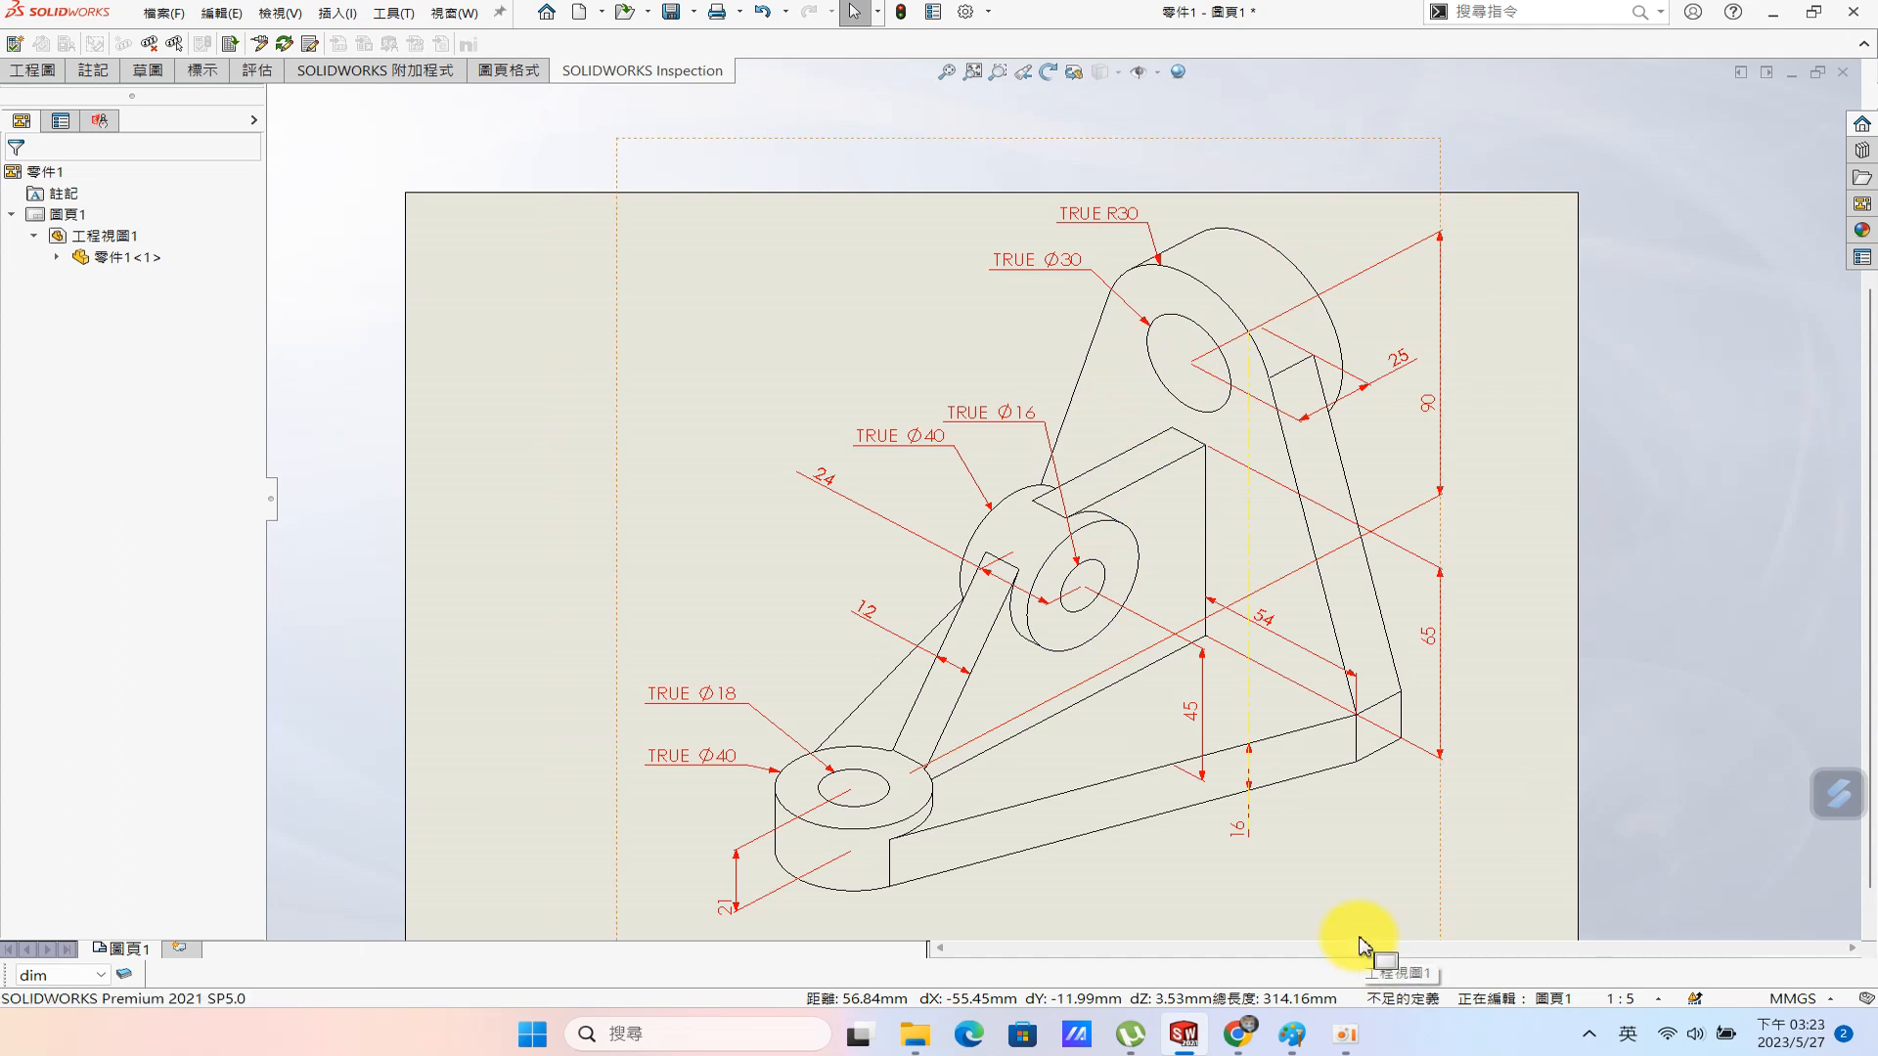
Set the pictorial view's custom scale to 1:2.
left_click(1428, 877)
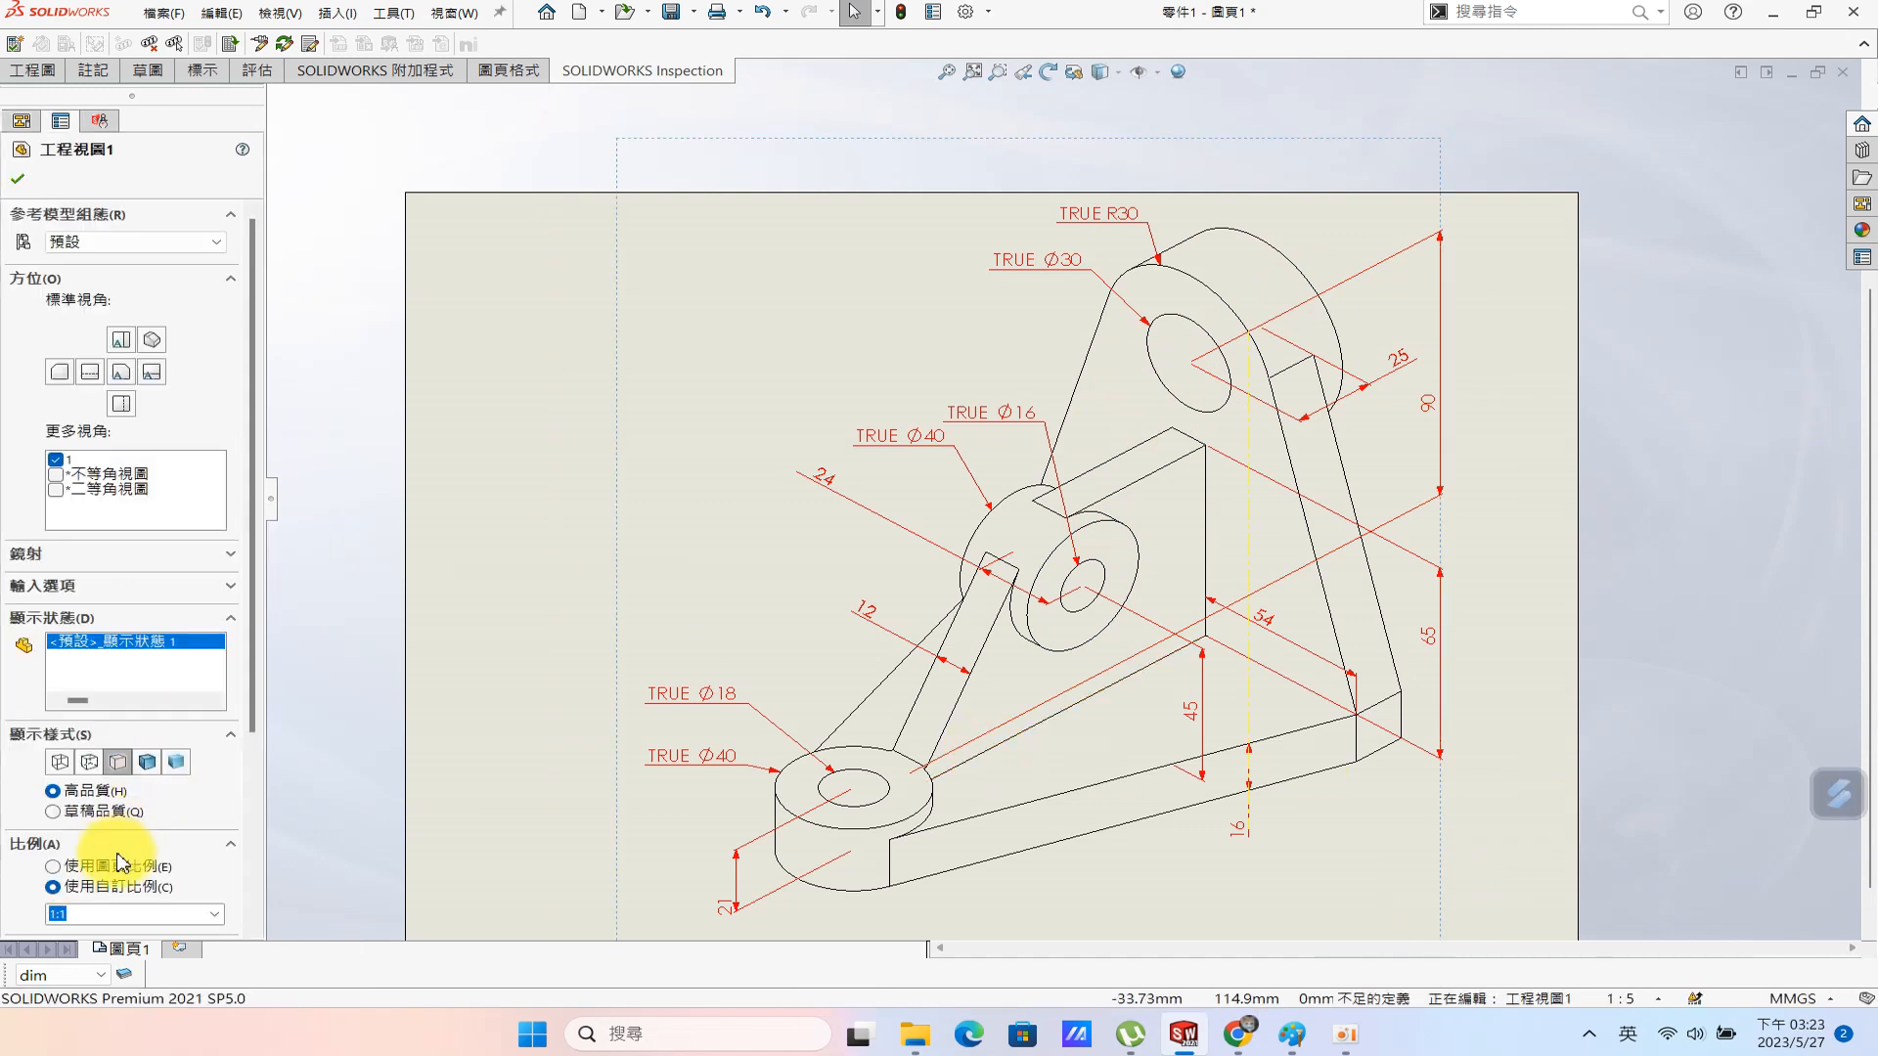
left_click(55, 886)
left_click(214, 914)
left_click(97, 731)
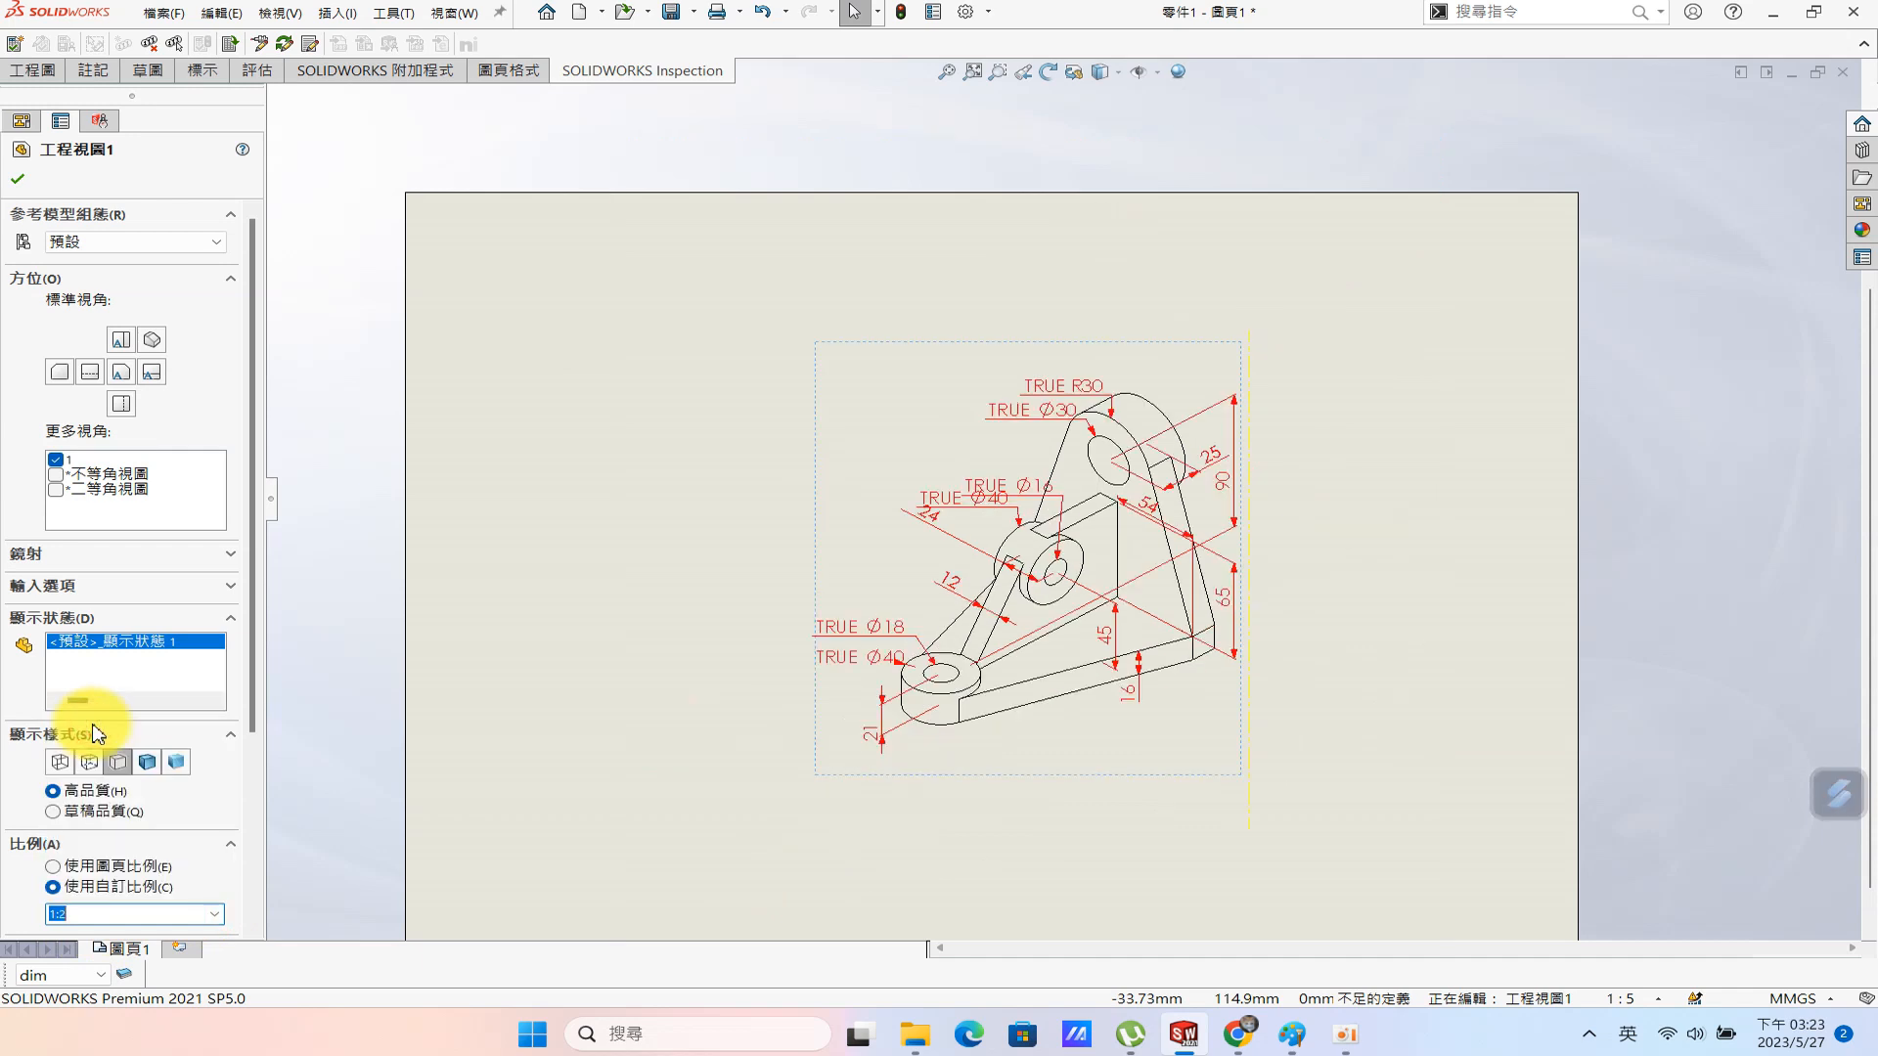
left_click(367, 749)
Select all the dimensions of the view and auto-arrange them.
mouse_move(728, 308)
left_mouse_down()
mouse_move(1258, 574)
mouse_move(1356, 787)
left_mouse_up()
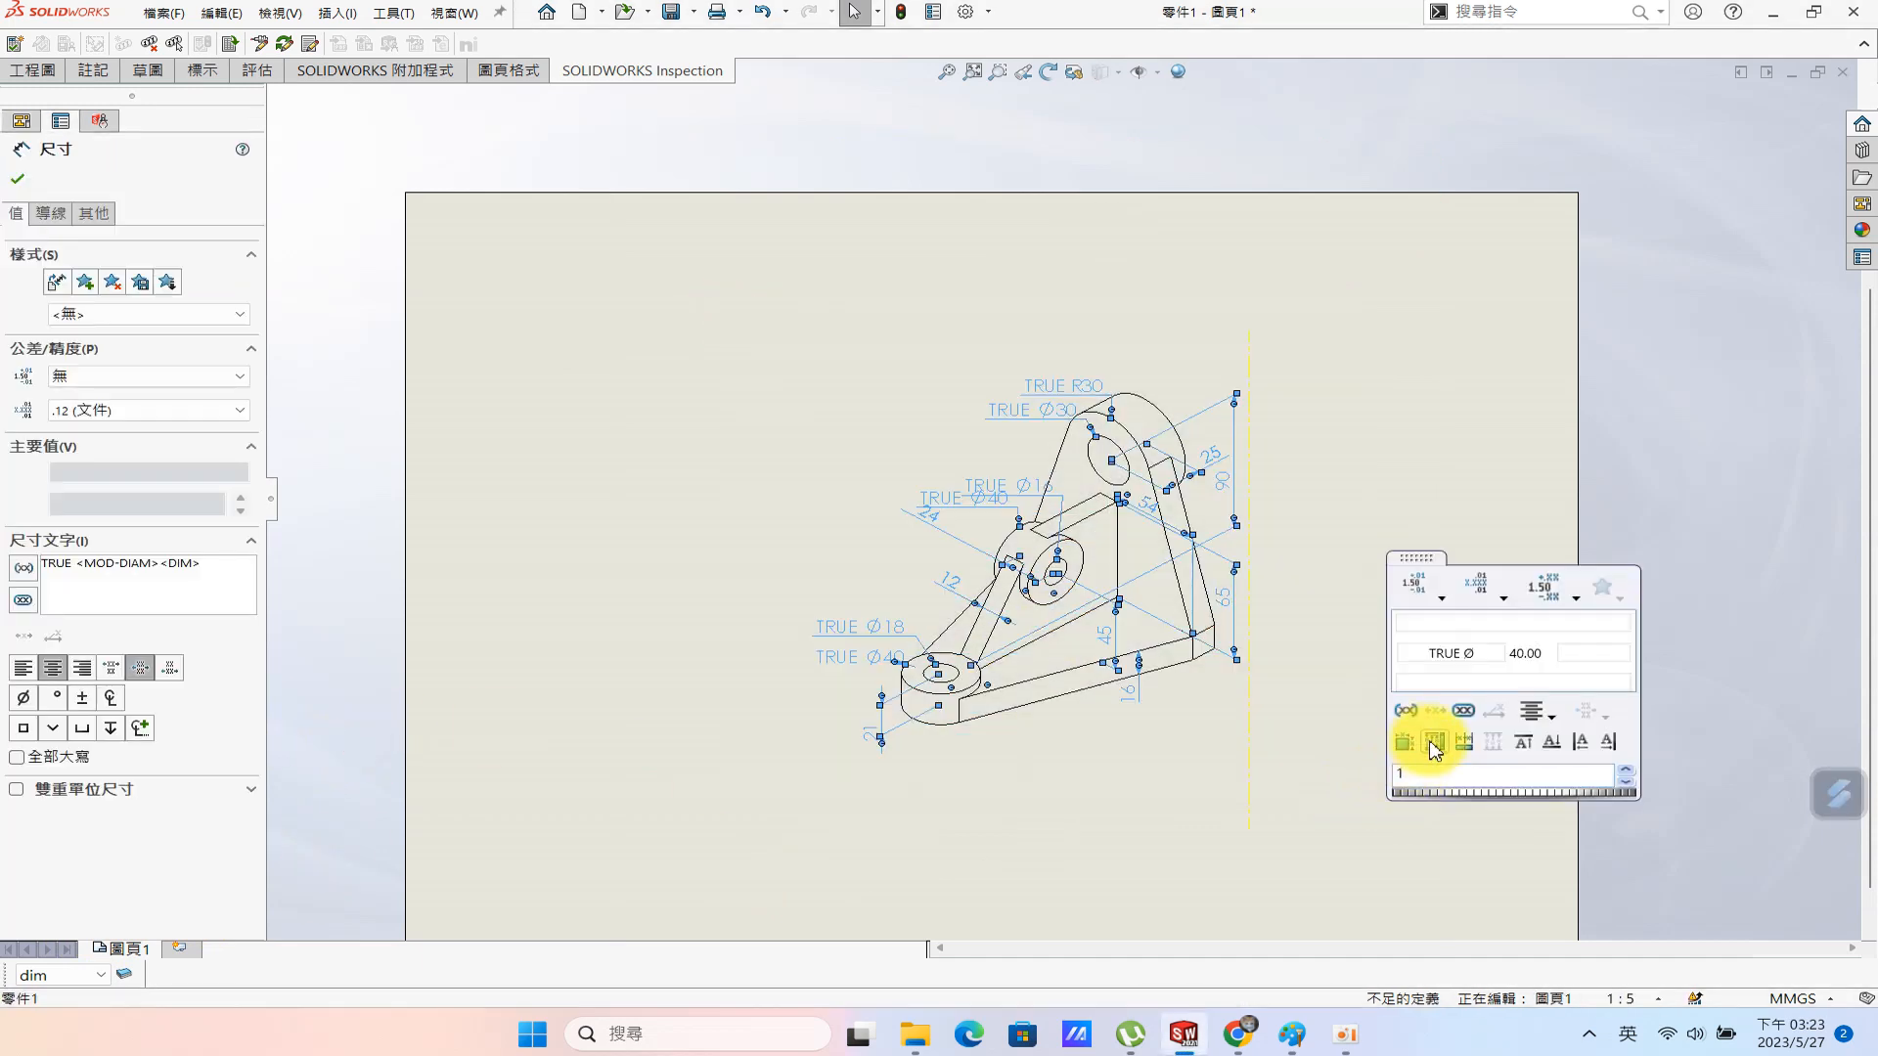
left_click(1406, 742)
left_click(1094, 834)
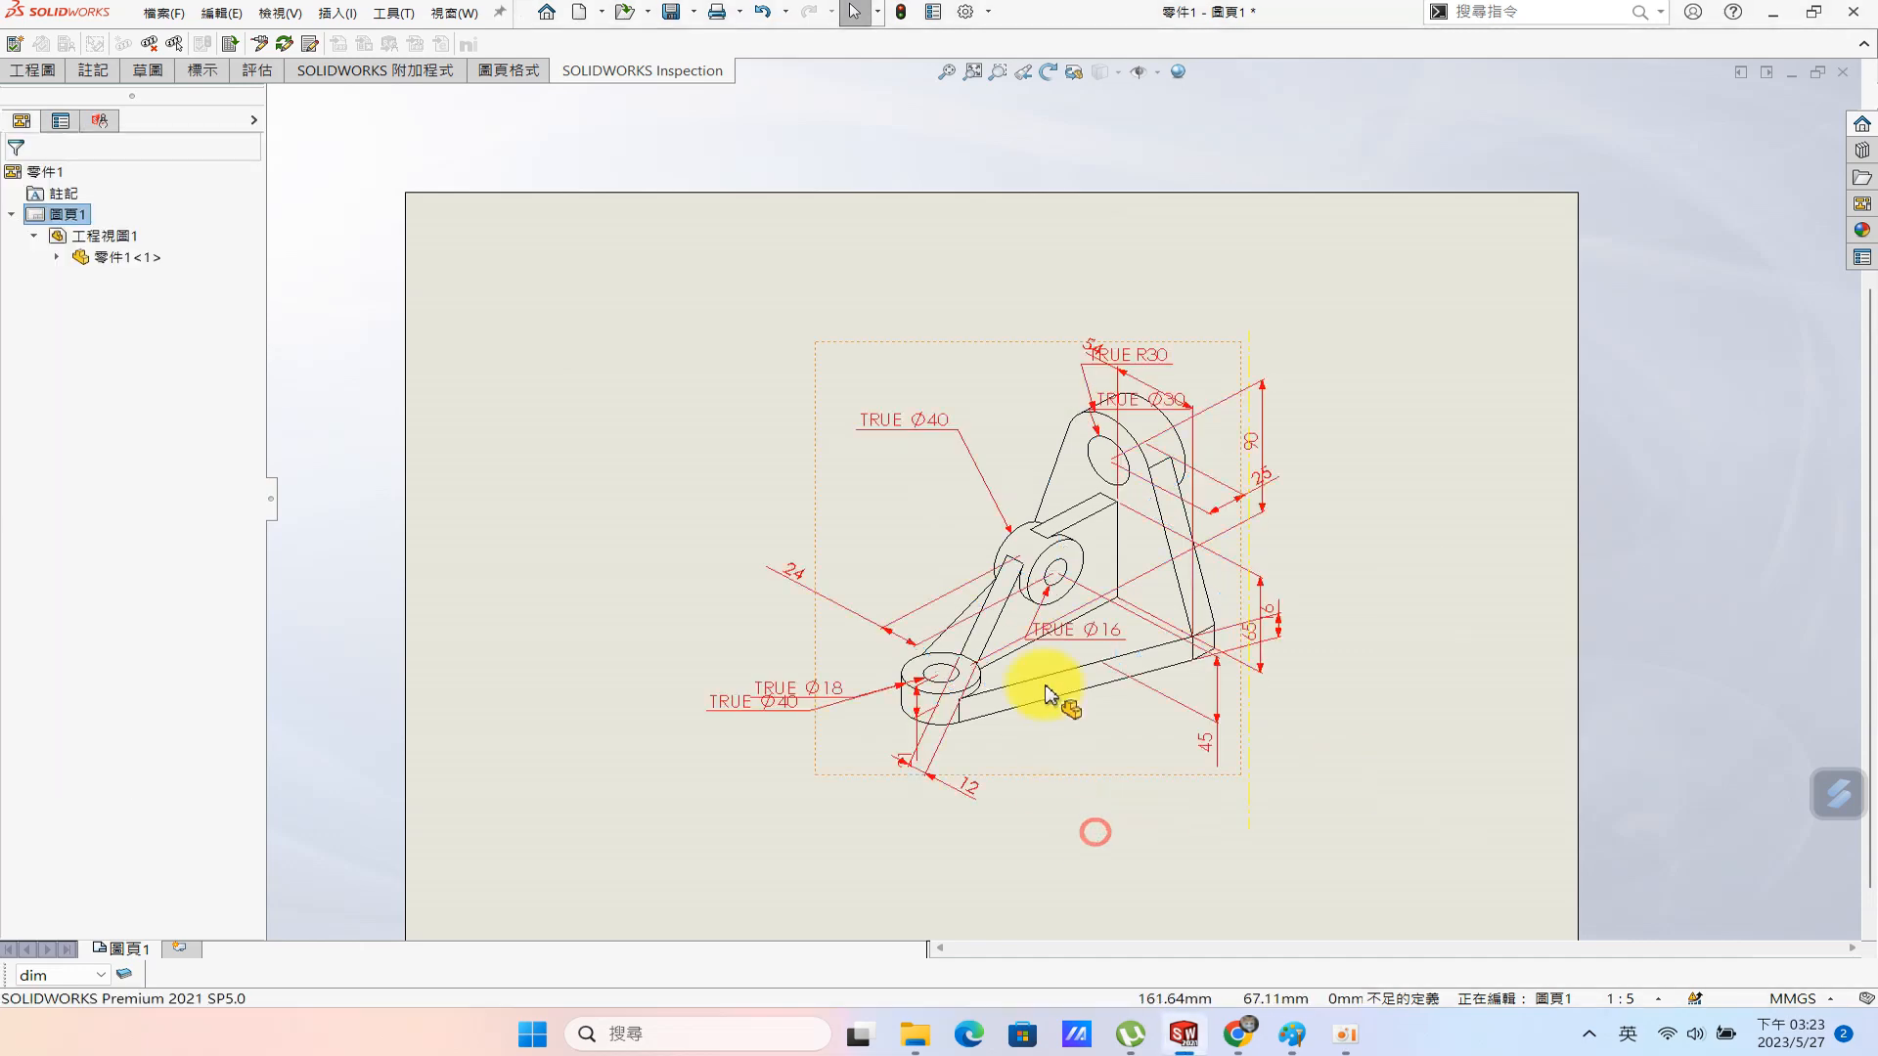
Reposition the low boss's hole diameter, the boss height, the rib thickness and the middle hole diameter clear of the bracket's outline.
scroll(990, 744, "down", 3)
left_click_drag(665, 614, 705, 543)
left_click_drag(838, 724, 725, 768)
left_click_drag(939, 789, 999, 575)
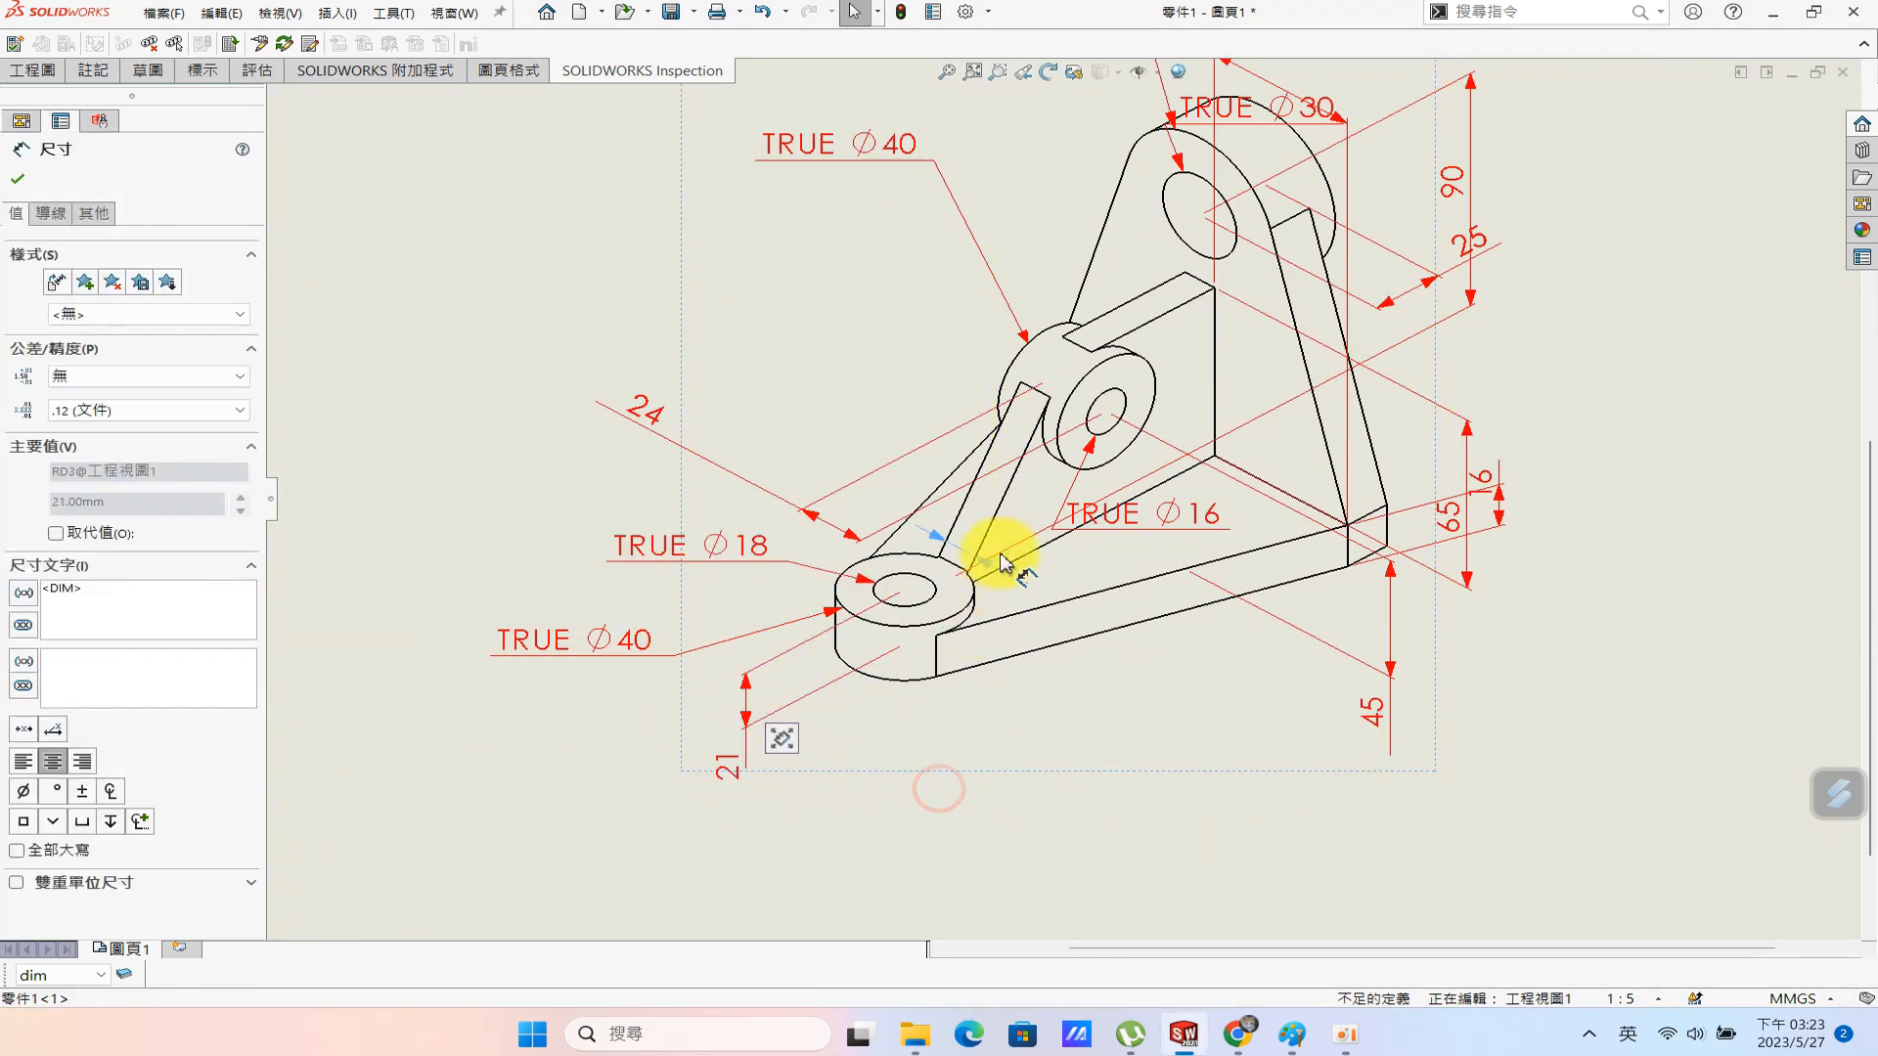
left_click_drag(886, 395, 888, 394)
left_click_drag(1173, 514, 869, 269)
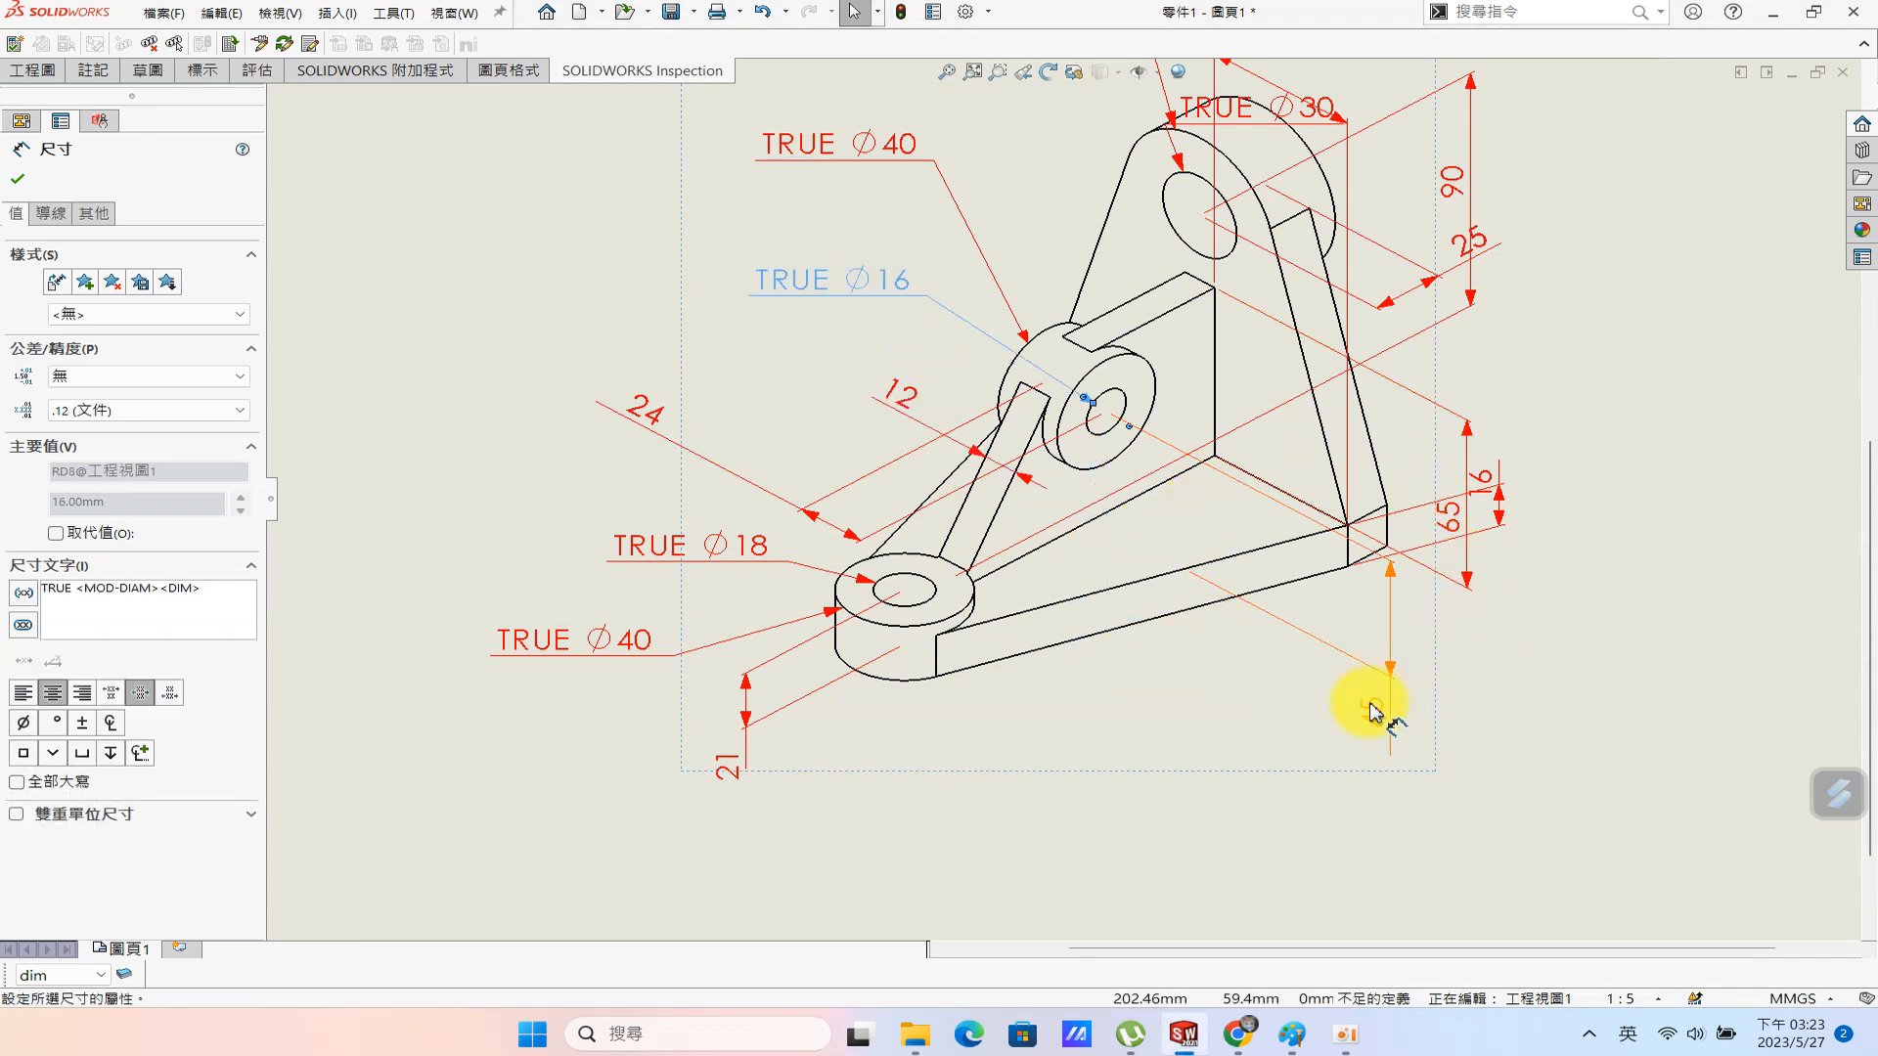
Move the middle hole's height dimension and the base plate's thickness dimension so their texts sit below the base plate.
left_click_drag(1374, 699, 1221, 674)
left_click_drag(1489, 476, 1293, 653)
left_click_drag(1103, 728, 1102, 727)
key("f")
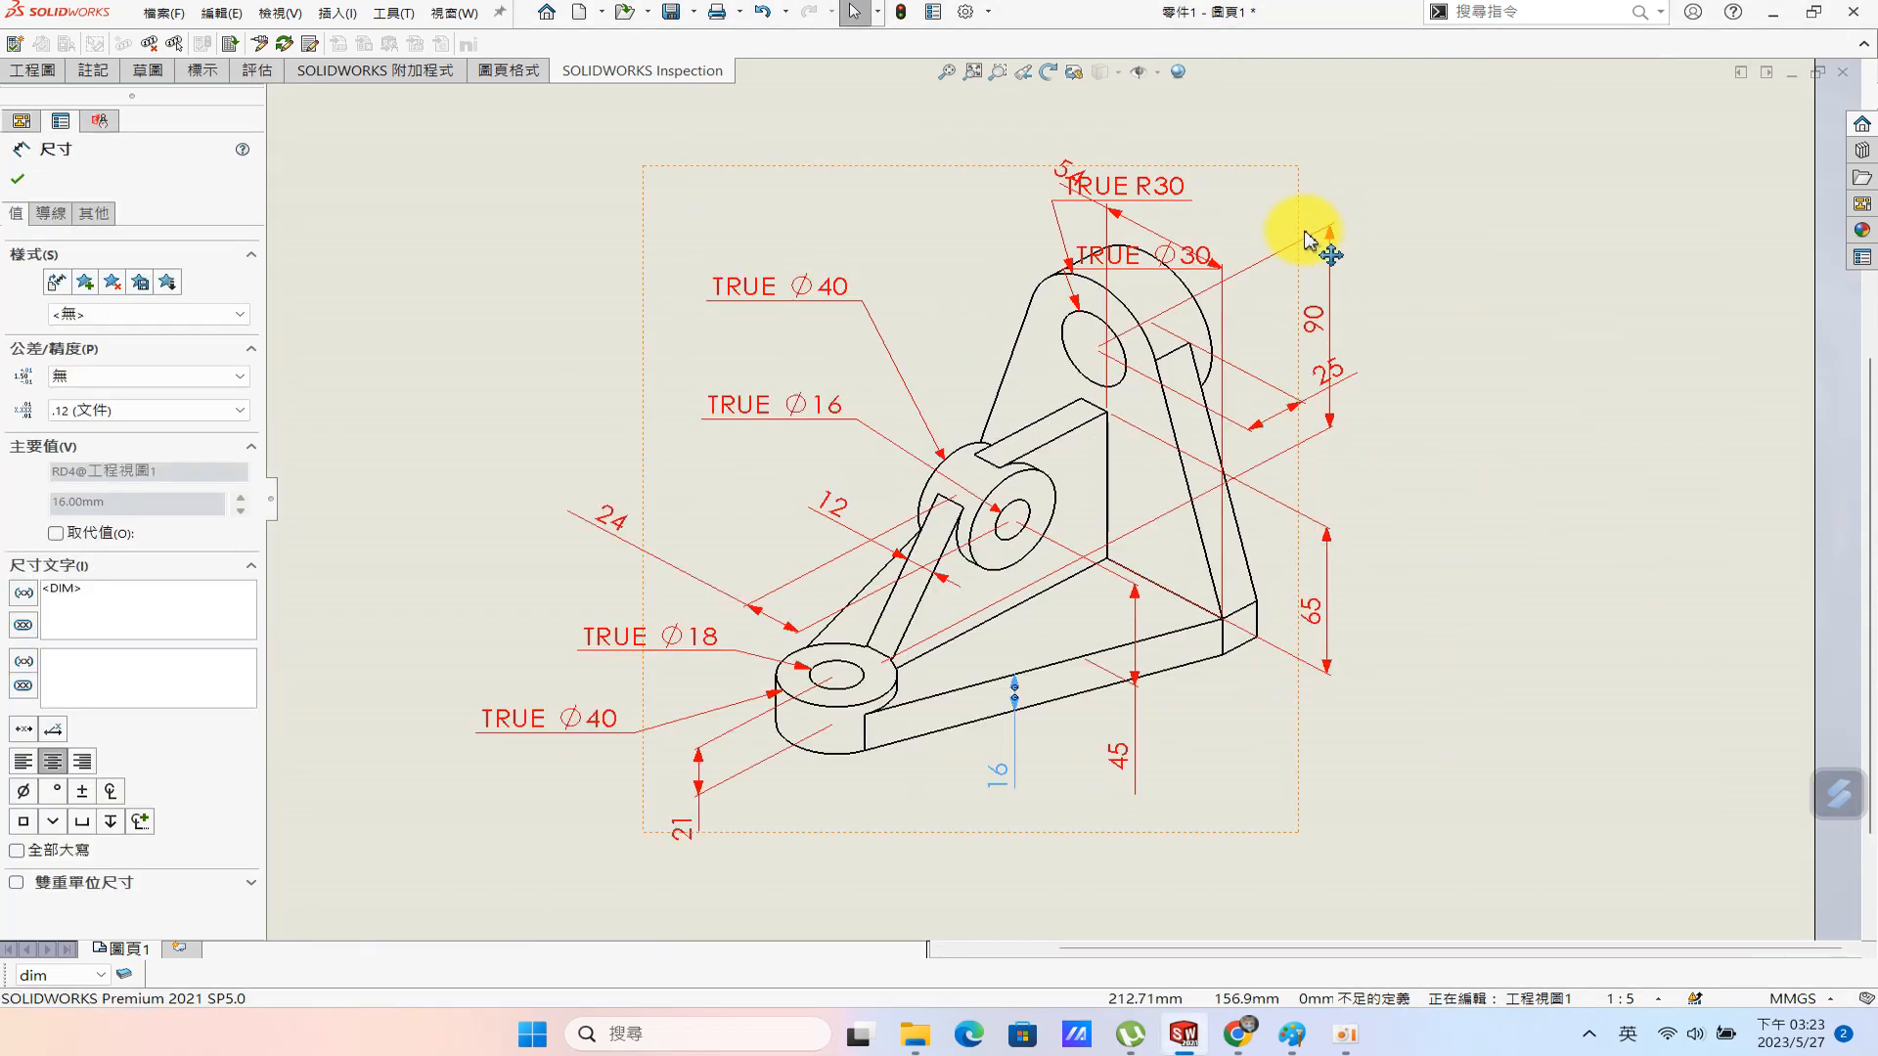
Move the tall plate's radius and hole diameter texts beside its head, and shift the head's thickness dimension farther outside the bracket.
left_click_drag(1150, 206, 917, 156)
left_click_drag(1164, 256, 875, 191)
left_click_drag(1332, 379, 1430, 452)
left_click(1689, 685)
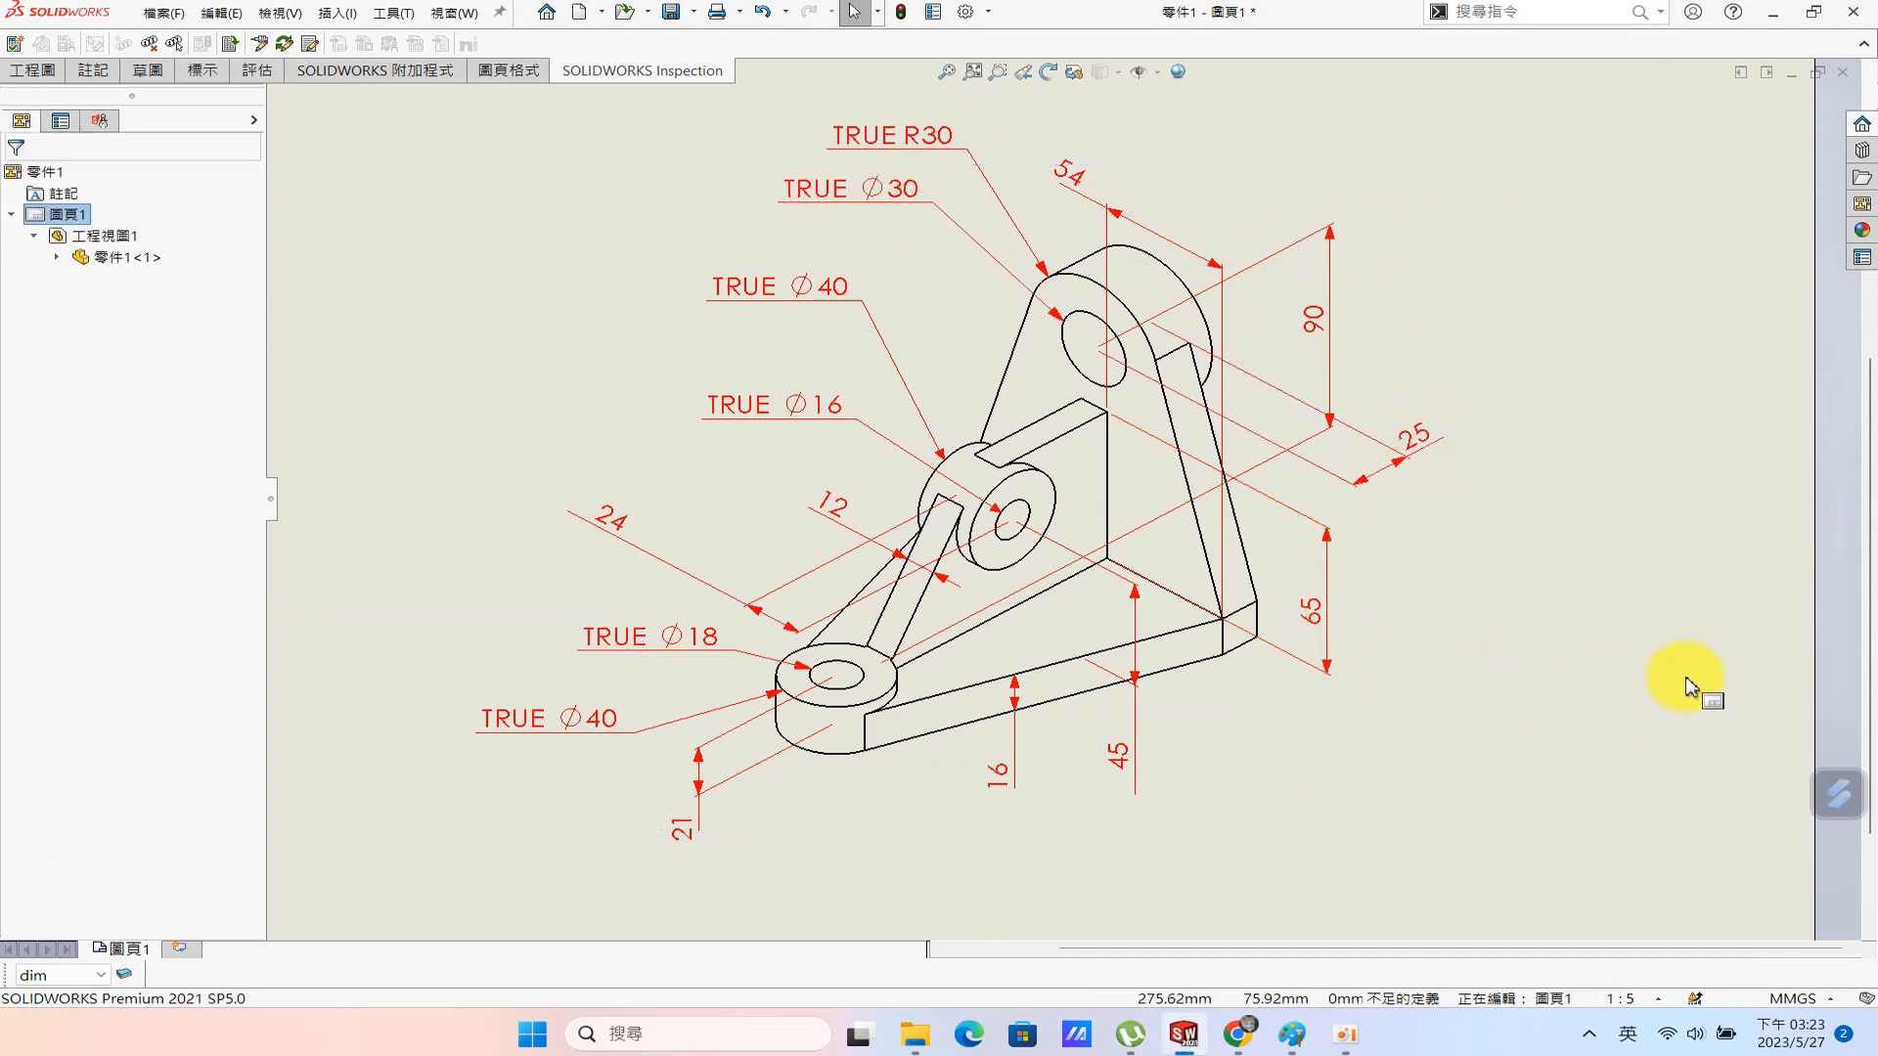
Save the drawing.
key("ctrl+s")
left_click(944, 618)
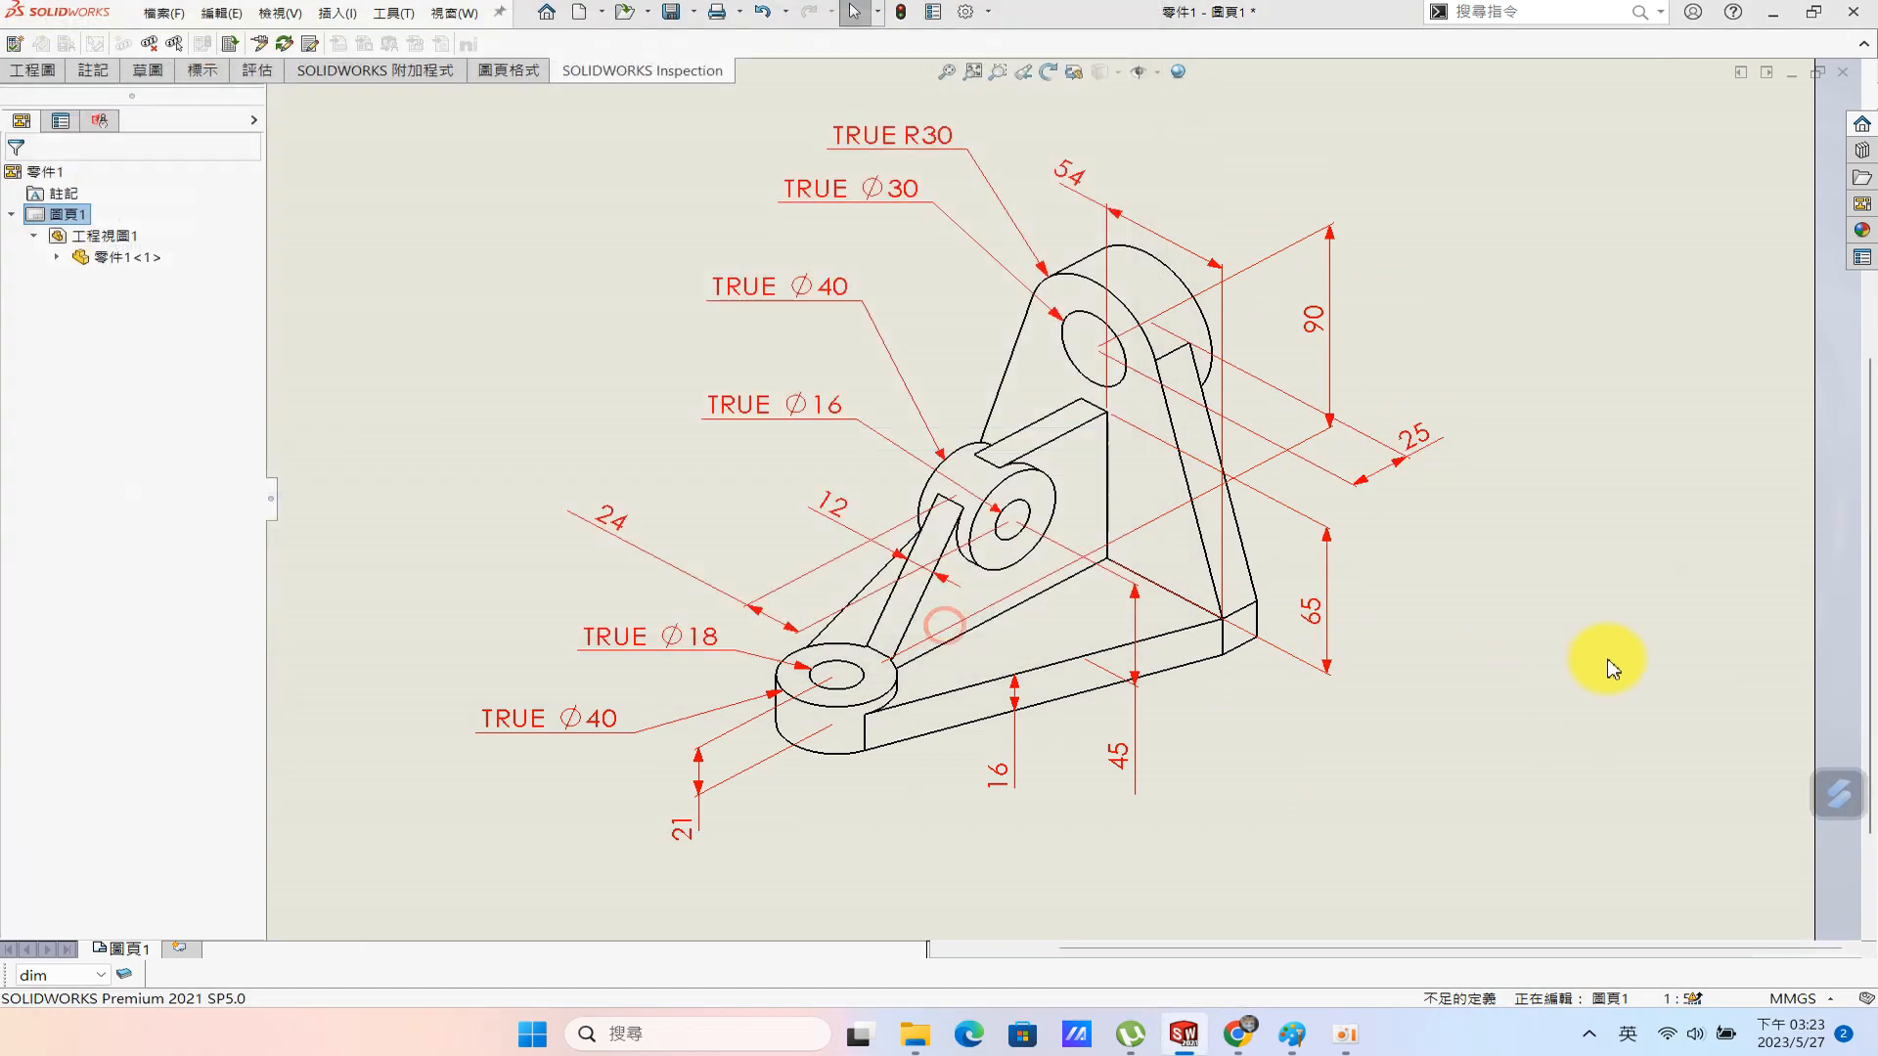
key("f")
scroll(898, 316, "down", 1)
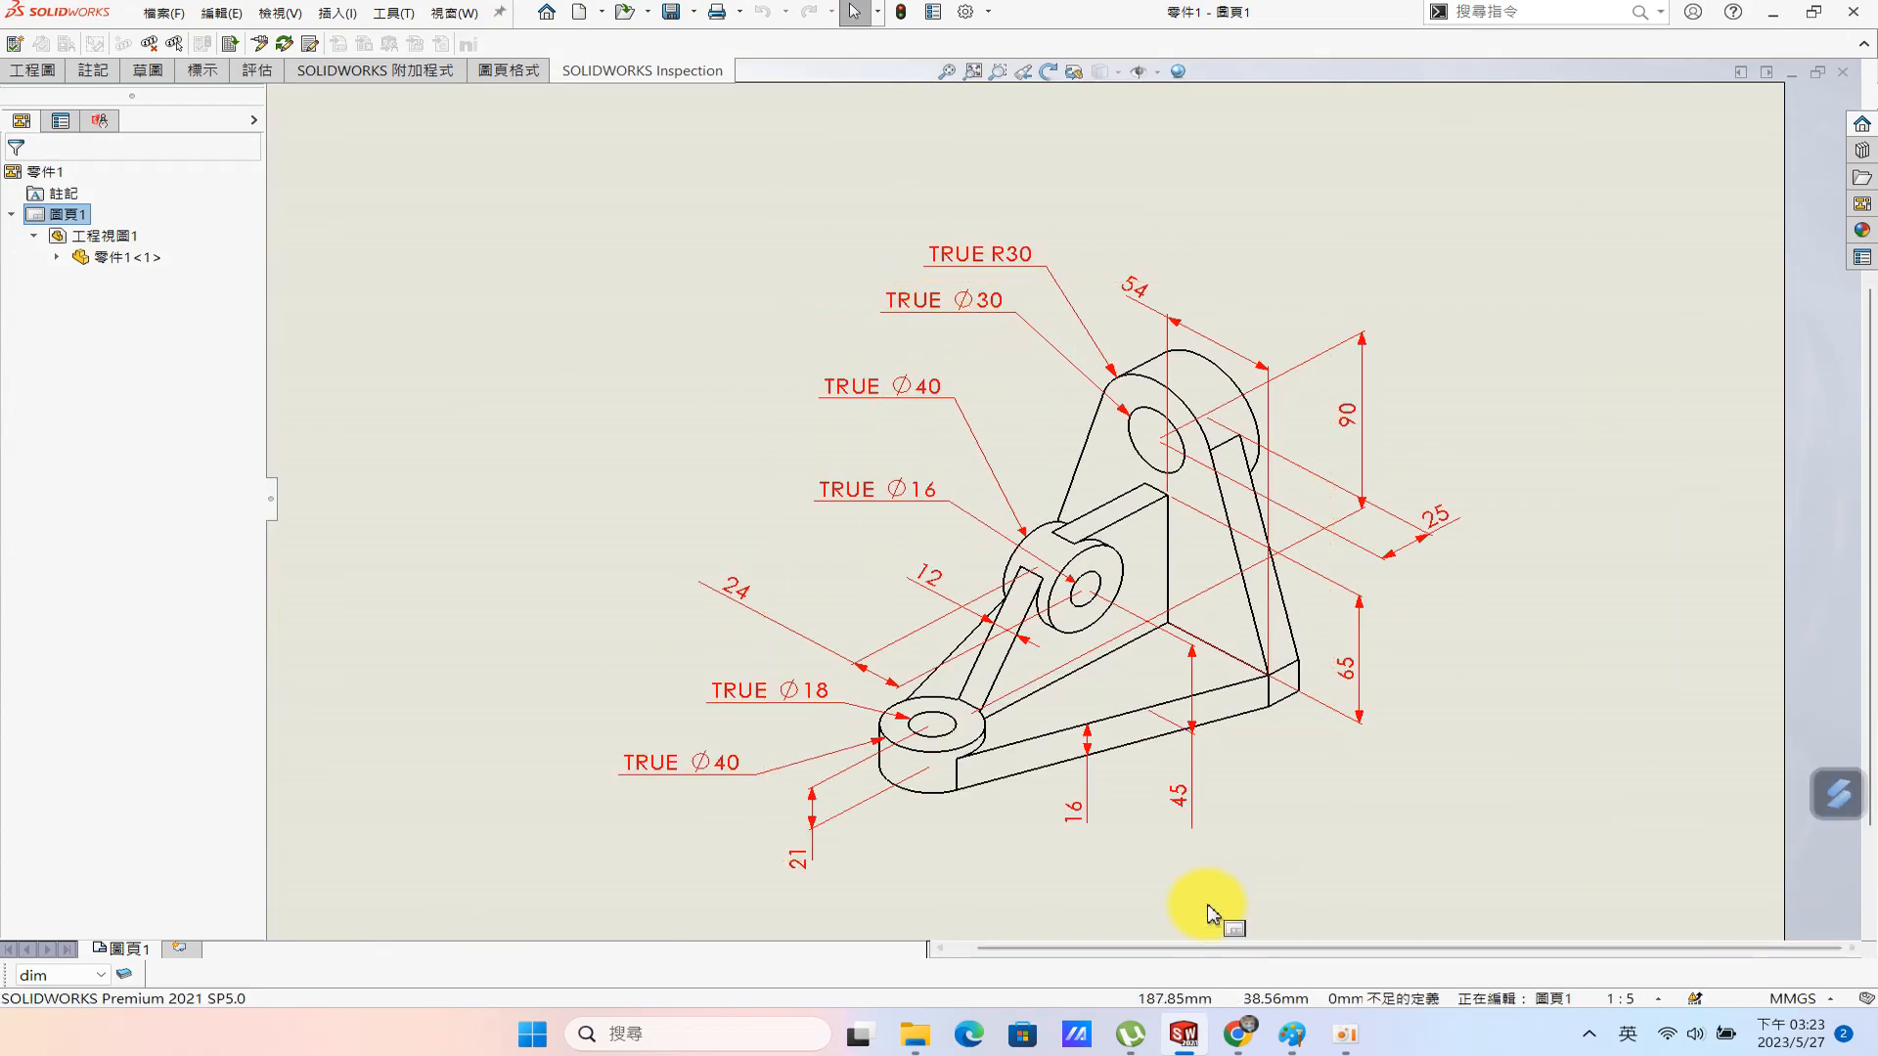